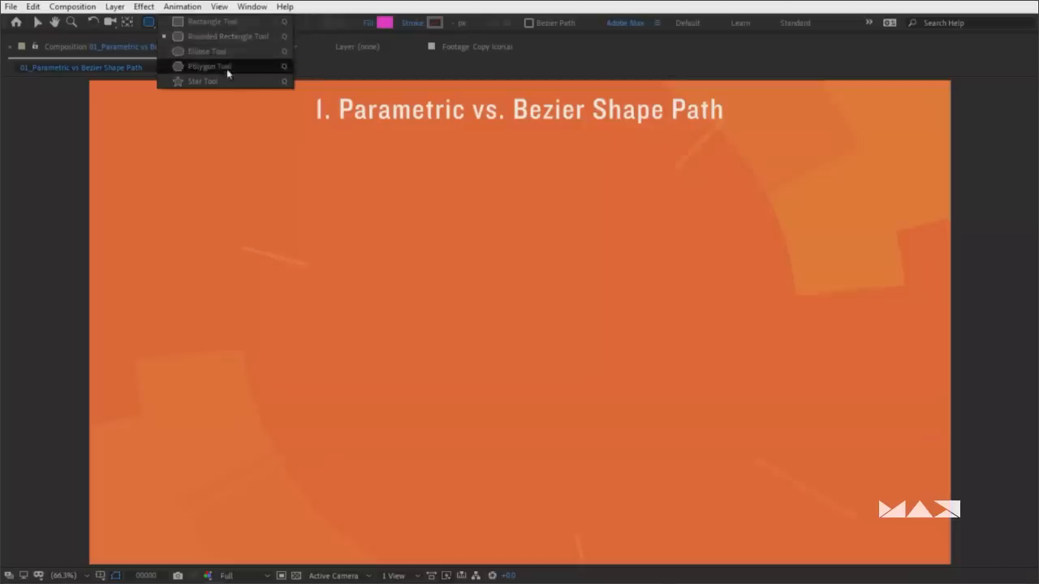
Draw a pentagon with an outer radius of about 246 in the composition's upper left using the Polygon tool, and fill it off-white
{"action": "left_click", "coordinate": [228, 74]}
{"action": "mouse_move", "coordinate": [271, 256]}
{"action": "left_mouse_down"}
{"action": "mouse_move", "coordinate": [232, 92]}
{"action": "mouse_move", "coordinate": [289, 174]}
{"action": "left_mouse_up"}
{"action": "left_click", "coordinate": [385, 23]}
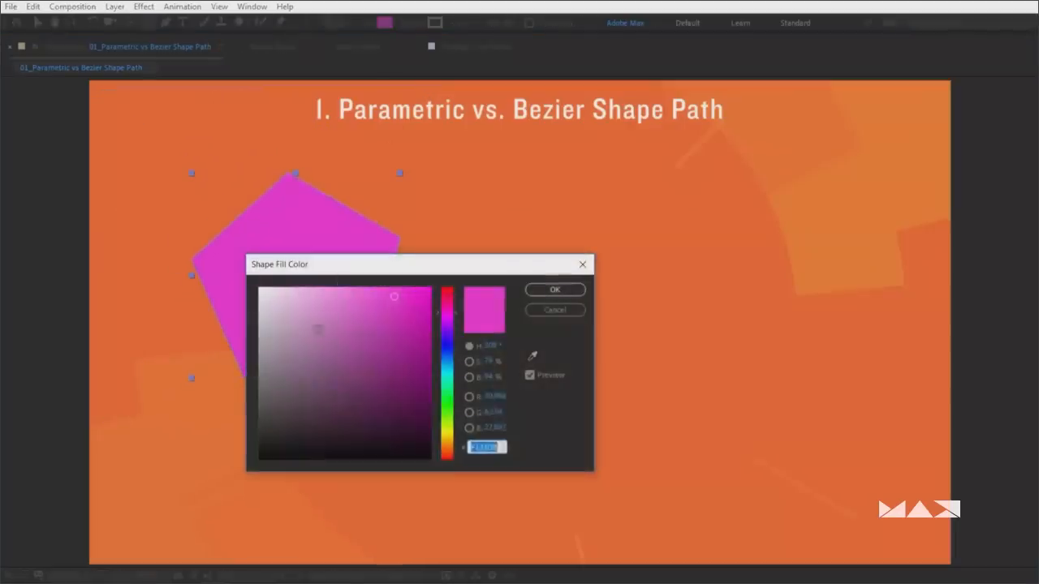
{"action": "left_click", "coordinate": [262, 302]}
{"action": "left_click", "coordinate": [557, 290]}
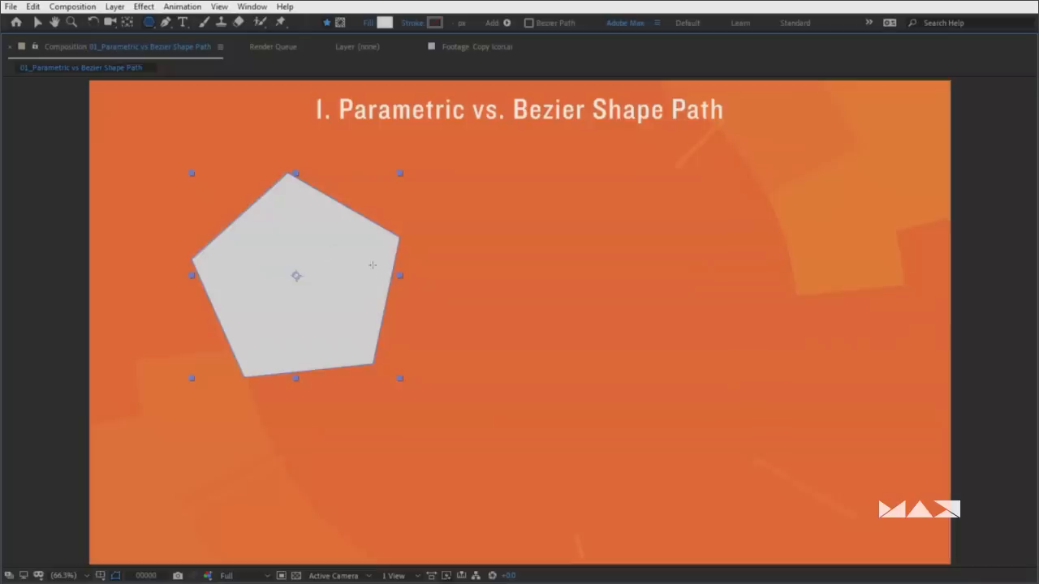
Restore the full panel layout and set the Points property of the pentagon's Polystar Path to 7
{"action": "key", "text": "grave"}
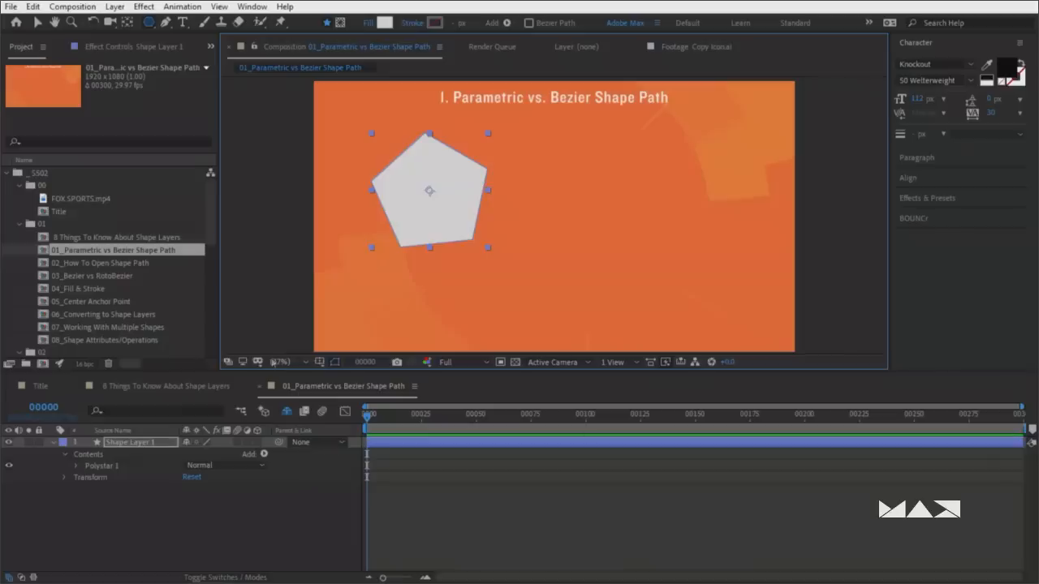
{"action": "left_click", "coordinate": [76, 466]}
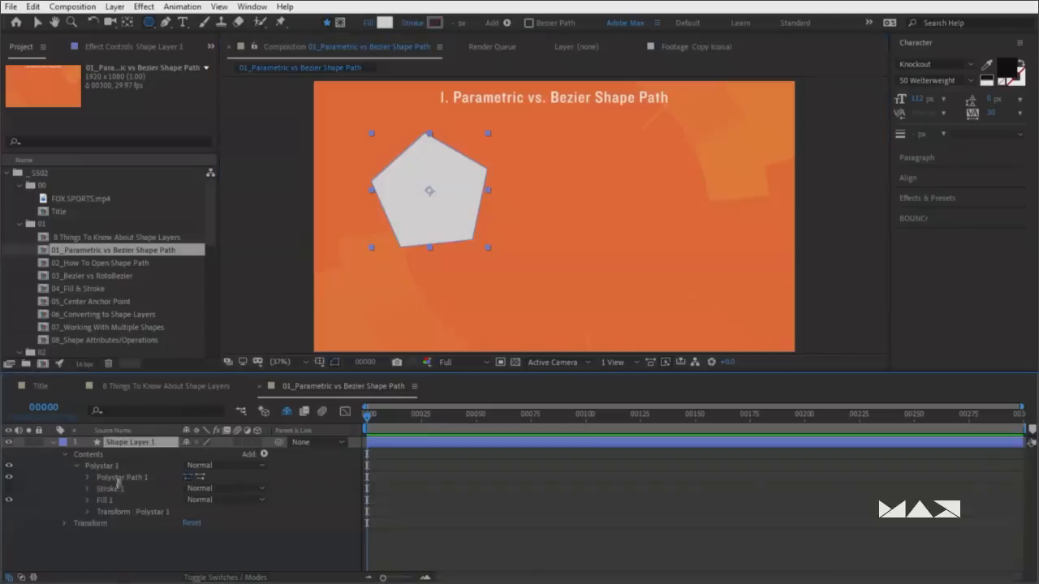
{"action": "left_click", "coordinate": [87, 478]}
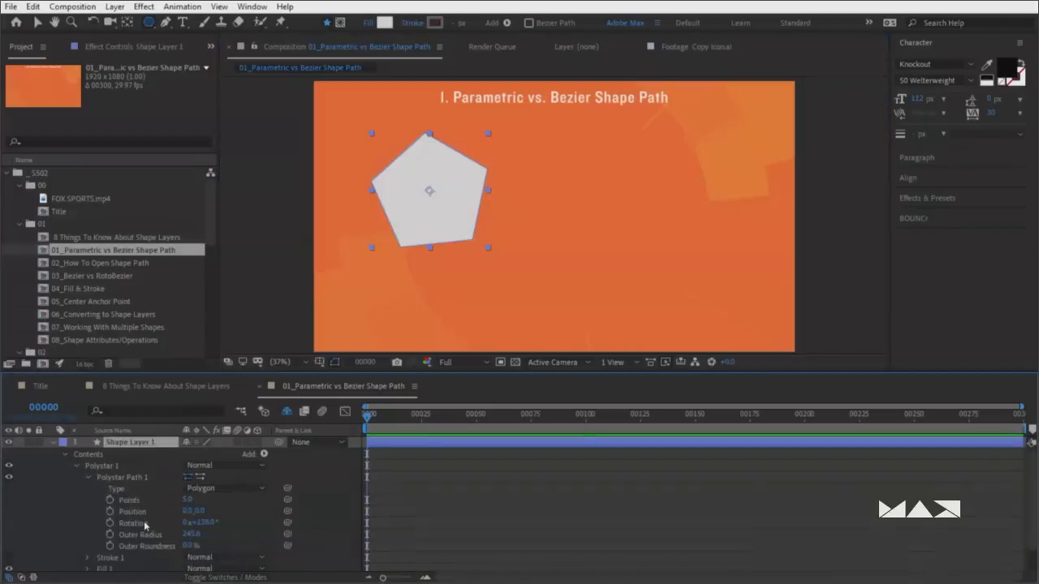
{"action": "mouse_move", "coordinate": [188, 500]}
{"action": "left_mouse_down"}
{"action": "mouse_move", "coordinate": [235, 500]}
{"action": "mouse_move", "coordinate": [181, 499]}
{"action": "left_mouse_up"}
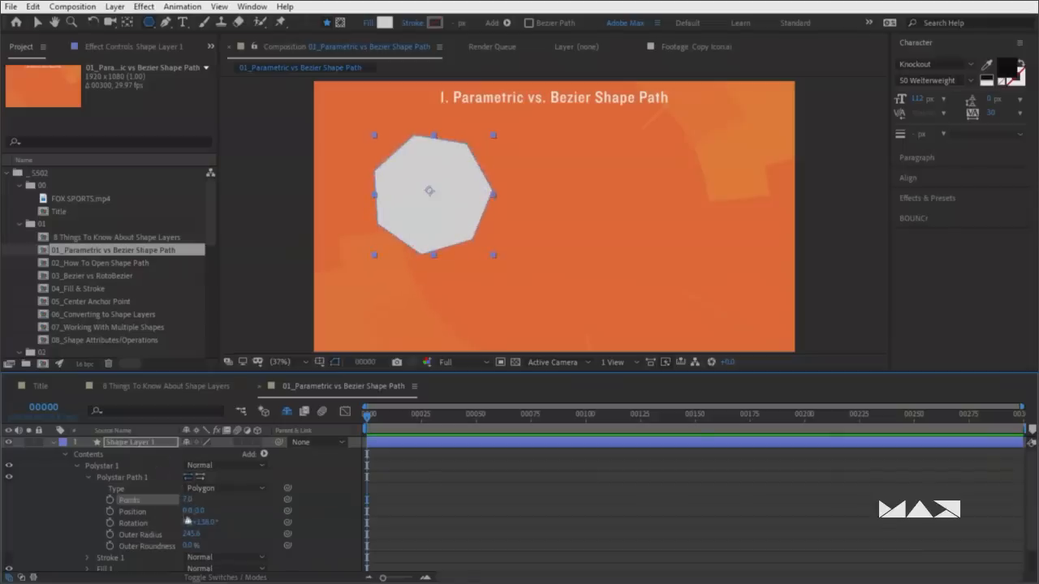
Keyframe Points from 7 at frame 0 to a higher count at frame 60, and scrub through the animation
{"action": "left_click", "coordinate": [111, 500]}
{"action": "left_click_drag", "start_coordinate": [394, 418], "coordinate": [499, 417]}
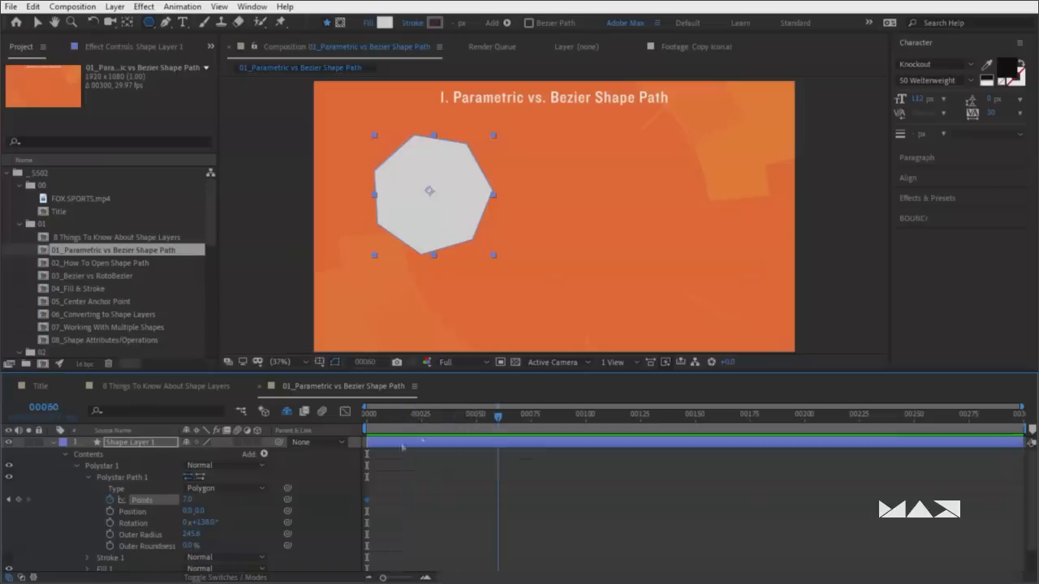
{"action": "left_click_drag", "start_coordinate": [185, 500], "coordinate": [194, 503]}
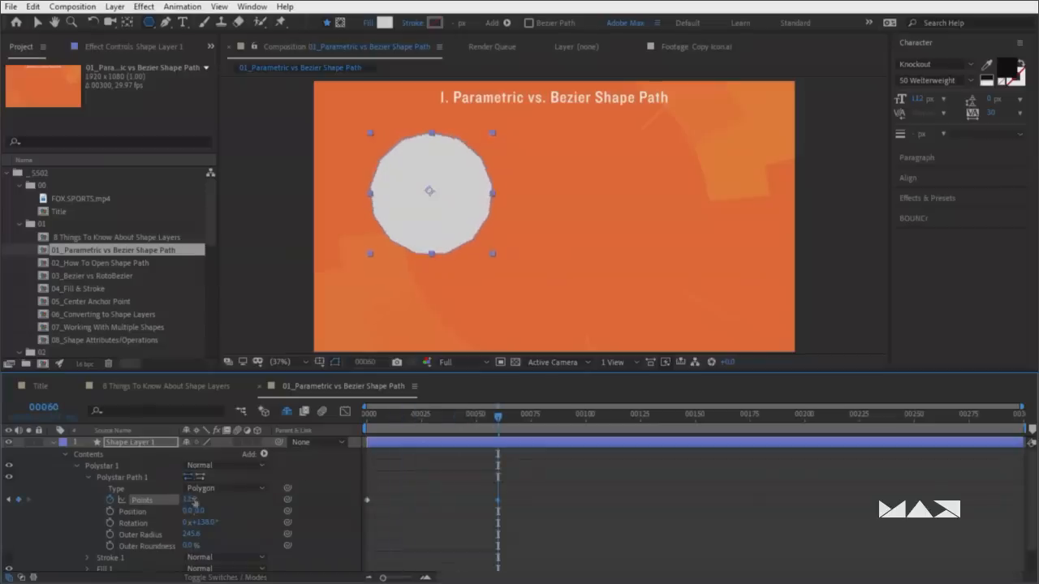
{"action": "left_click_drag", "start_coordinate": [459, 417], "coordinate": [452, 448]}
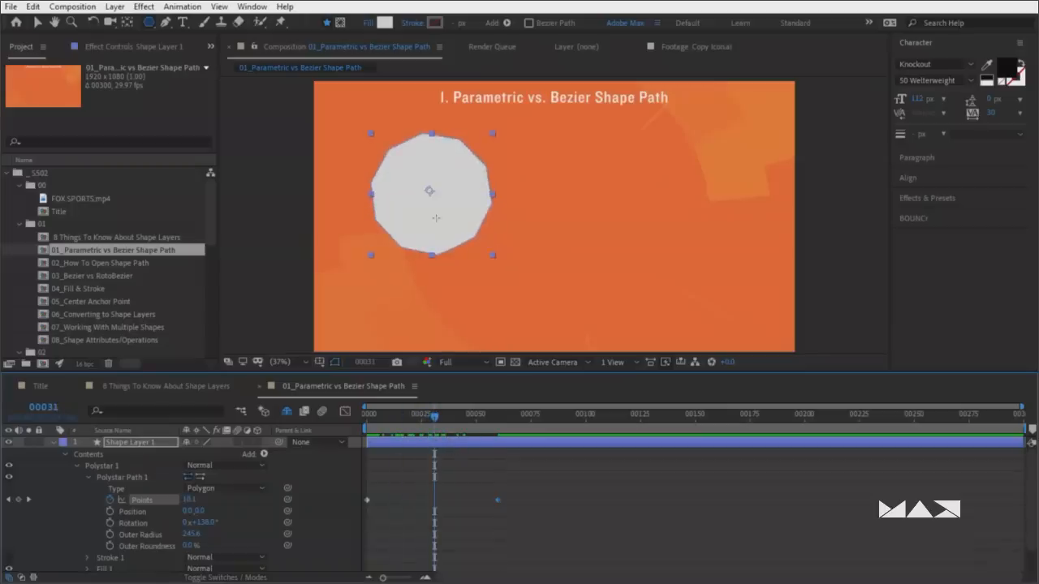
Switch to the Selection tool and undo the Points keyframe animation
{"action": "key", "text": "v"}
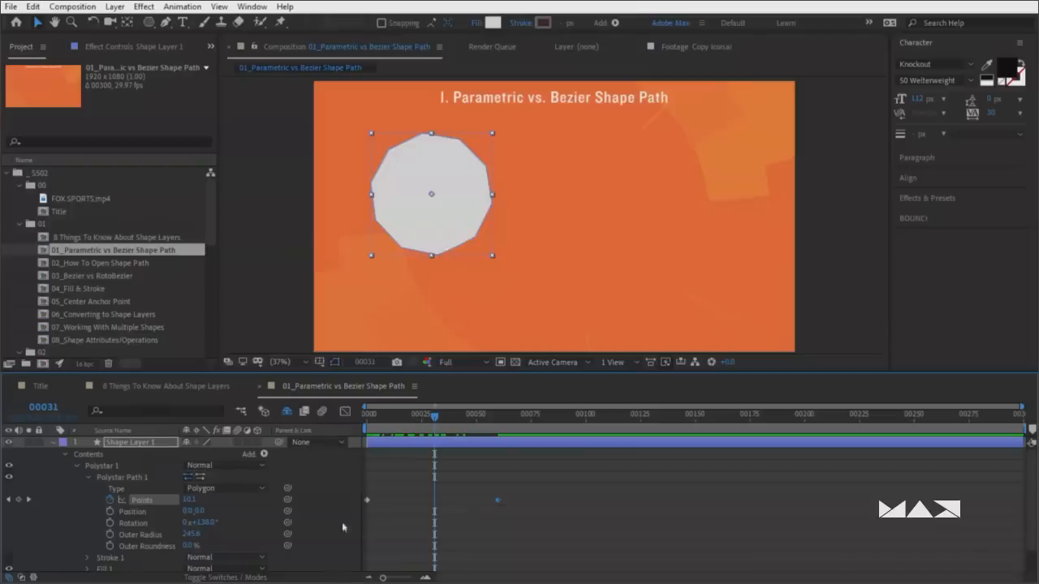
{"action": "key", "text": "ctrl+z"}
{"action": "key", "text": "ctrl+z"}
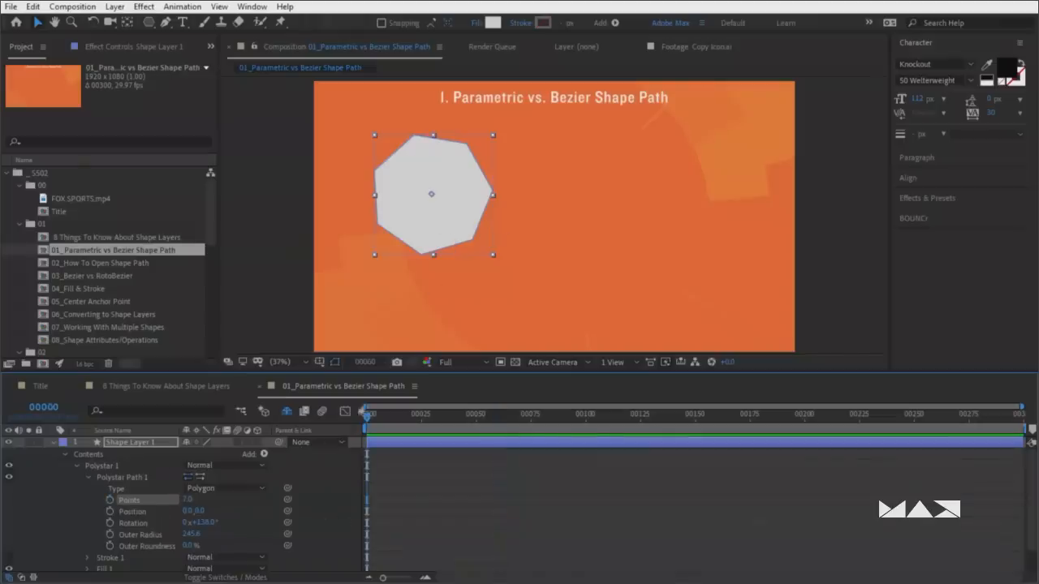
Convert the heptagon's Polystar Path to a Bezier path and expand it to show its Path property
{"action": "right_click", "coordinate": [119, 480]}
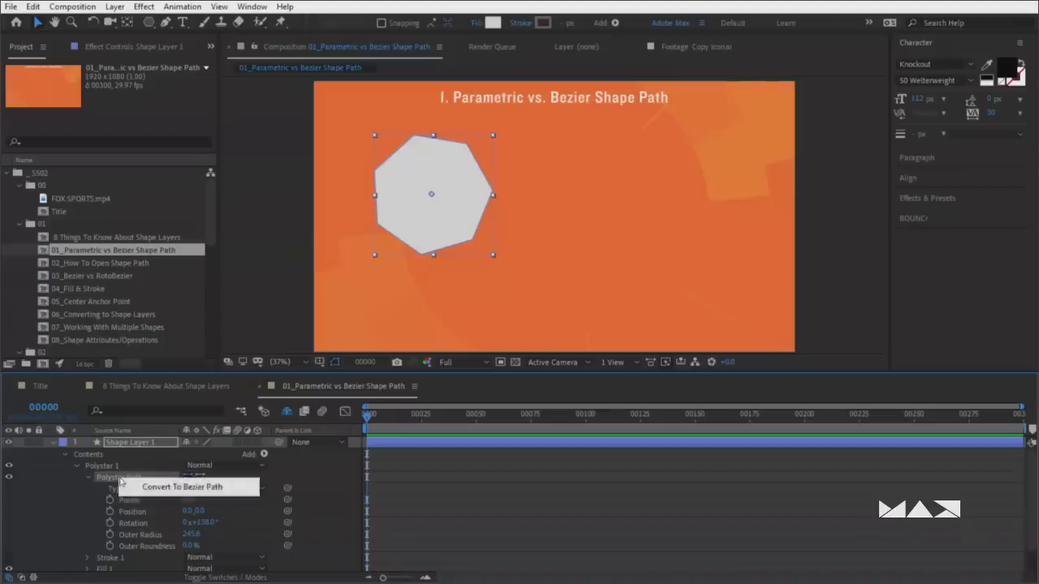
{"action": "left_click", "coordinate": [173, 490]}
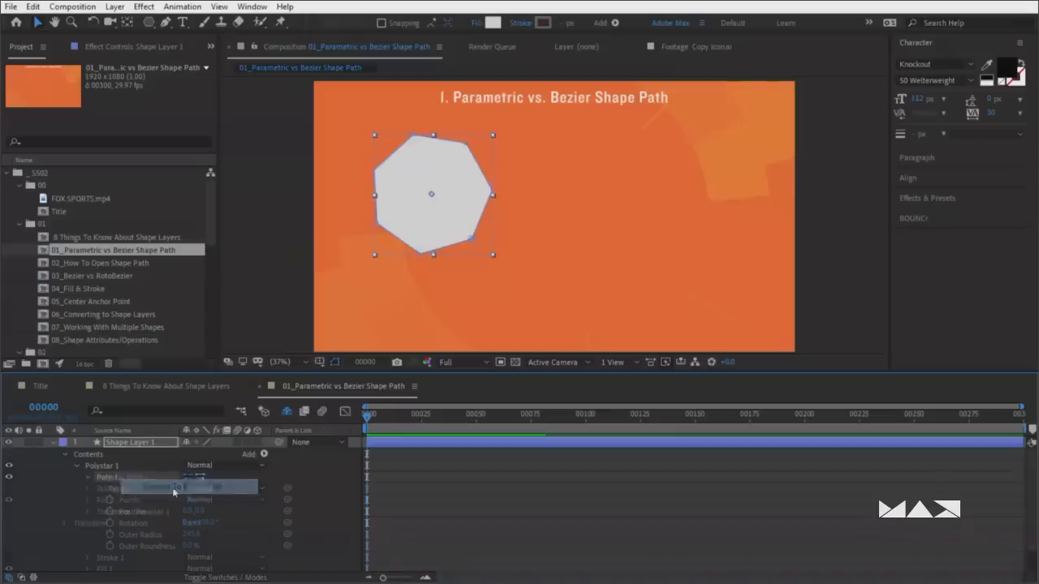
{"action": "left_click", "coordinate": [88, 478]}
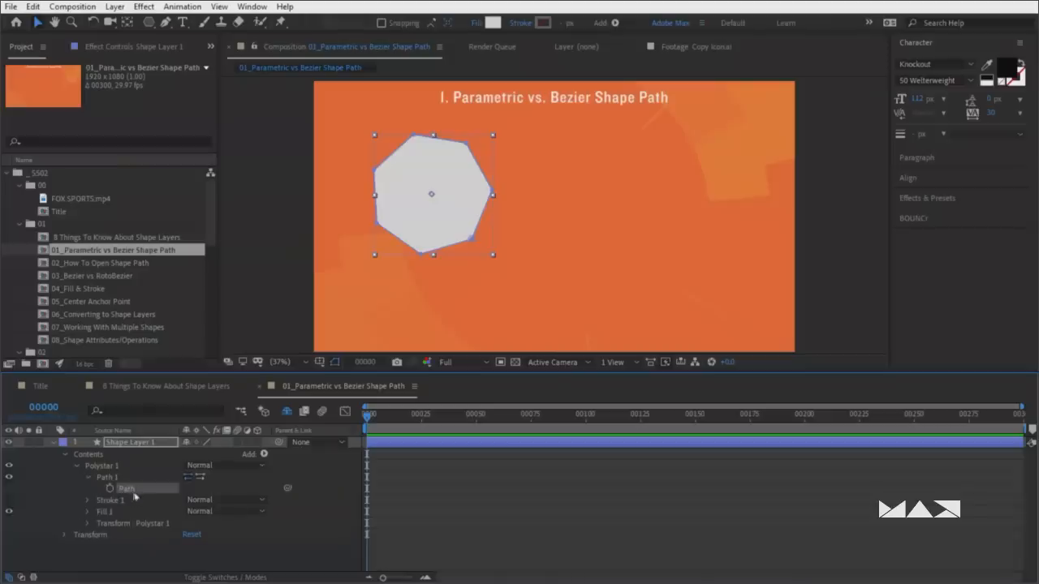
Select the converted path and move its bottom vertex outward, down and to the left
{"action": "left_click", "coordinate": [137, 491]}
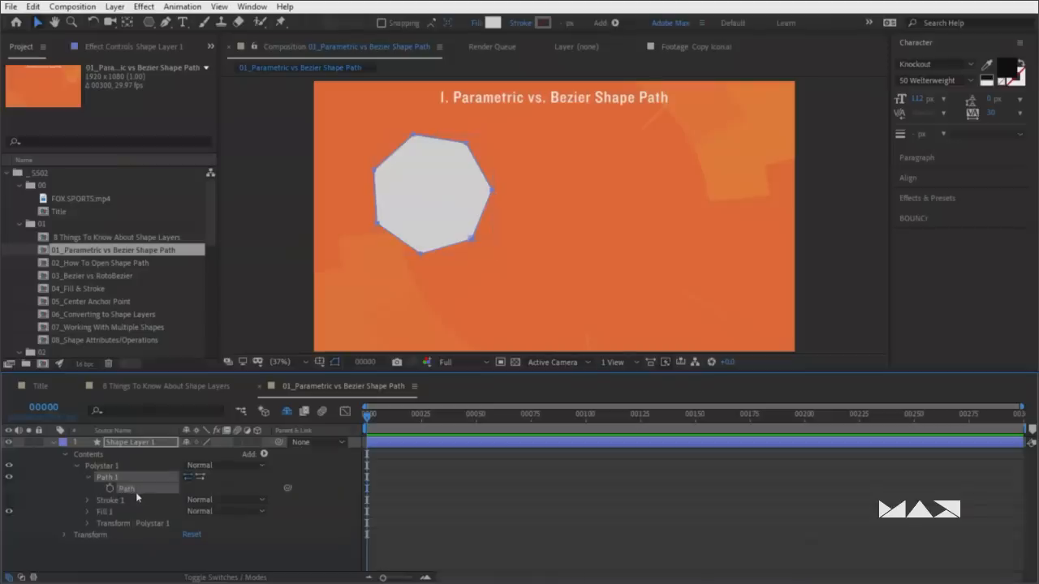
{"action": "left_click_drag", "start_coordinate": [437, 225], "coordinate": [392, 290]}
{"action": "left_click_drag", "start_coordinate": [420, 253], "coordinate": [378, 276]}
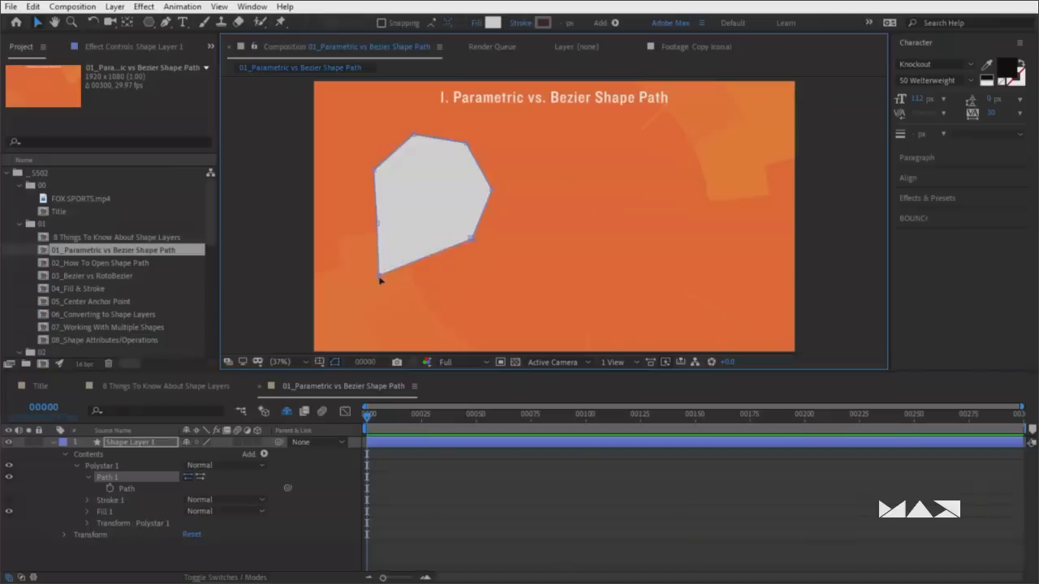
{"action": "left_click_drag", "start_coordinate": [149, 22], "coordinate": [199, 36]}
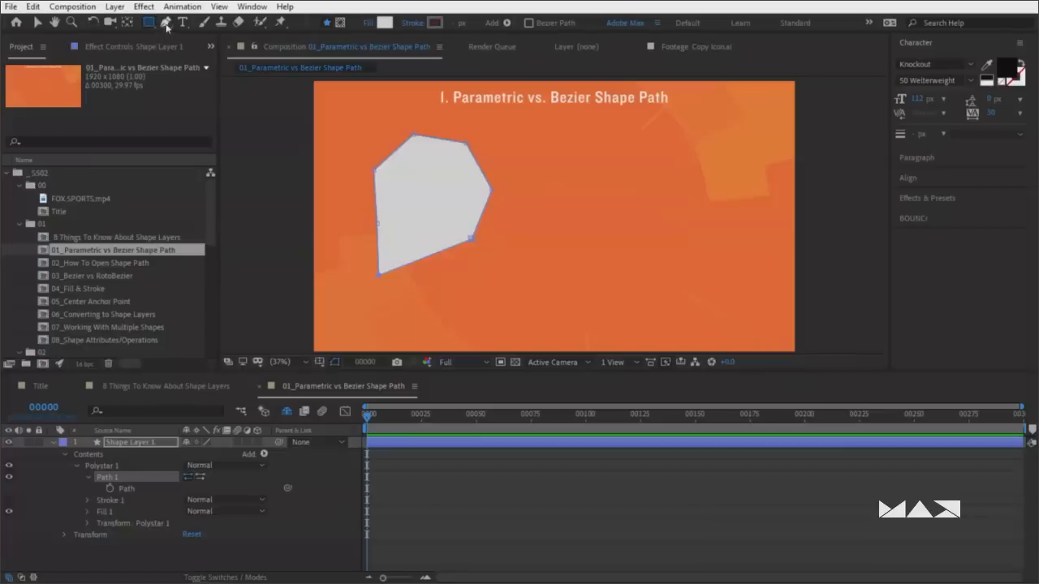
{"action": "left_click", "coordinate": [166, 23]}
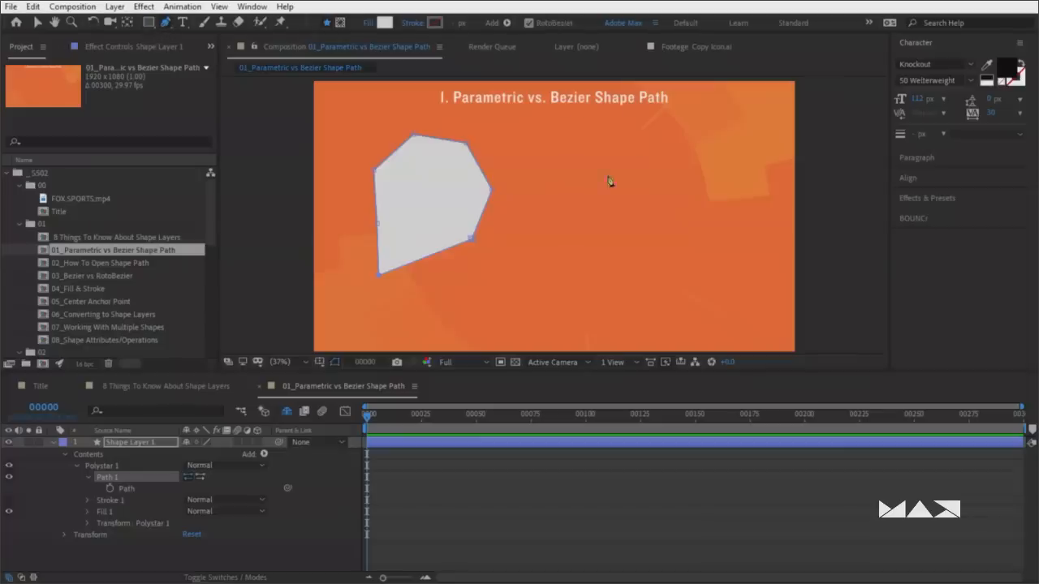
{"action": "left_click", "coordinate": [655, 133]}
{"action": "left_click", "coordinate": [554, 244]}
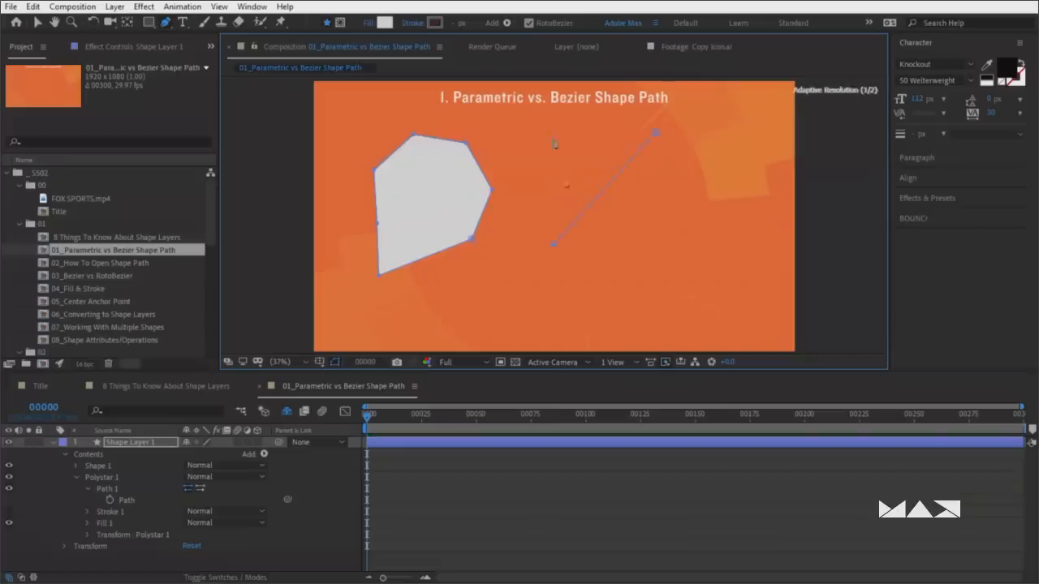
{"action": "key", "text": "ctrl+z"}
{"action": "key", "text": "ctrl+z"}
Turn off RotoBezier and draw a closed, curved four-point Bezier shape beside the heptagon with the Pen tool
{"action": "left_click", "coordinate": [529, 23]}
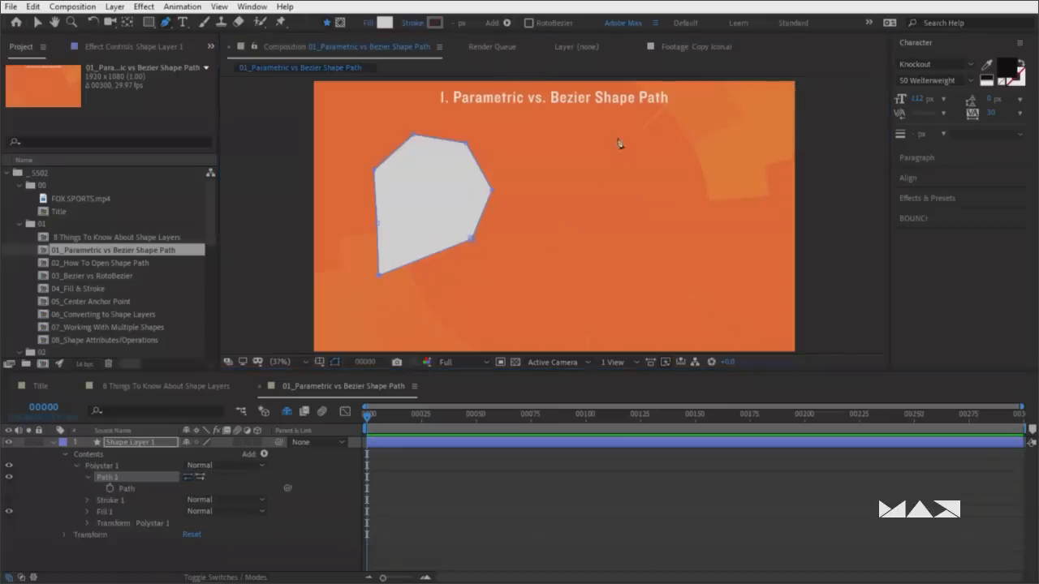
{"action": "left_click_drag", "start_coordinate": [615, 137], "coordinate": [646, 135]}
{"action": "left_click_drag", "start_coordinate": [706, 193], "coordinate": [720, 231]}
{"action": "left_click_drag", "start_coordinate": [610, 248], "coordinate": [570, 262]}
{"action": "left_click_drag", "start_coordinate": [549, 201], "coordinate": [532, 185]}
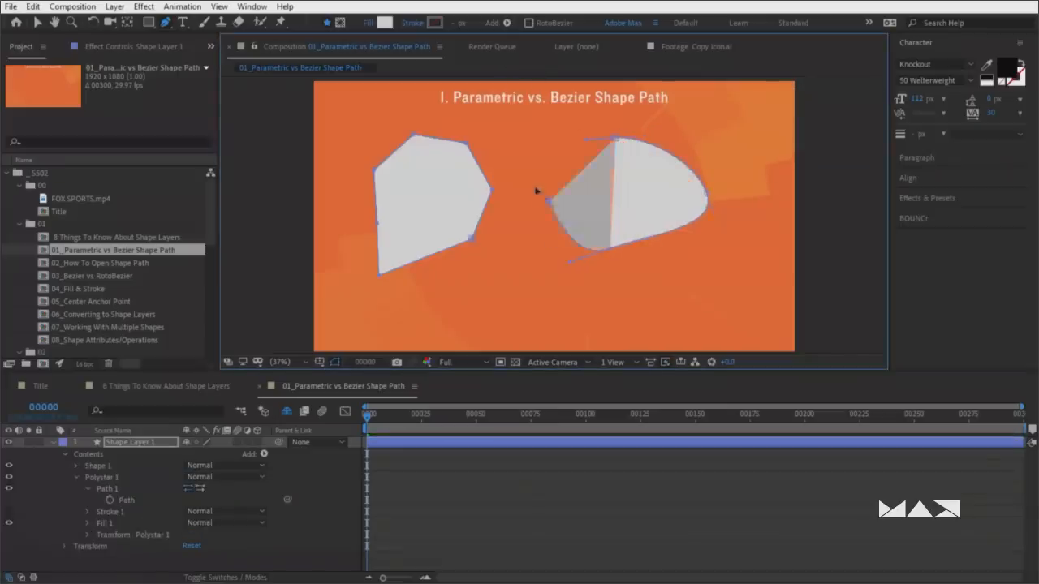
{"action": "left_click", "coordinate": [615, 138]}
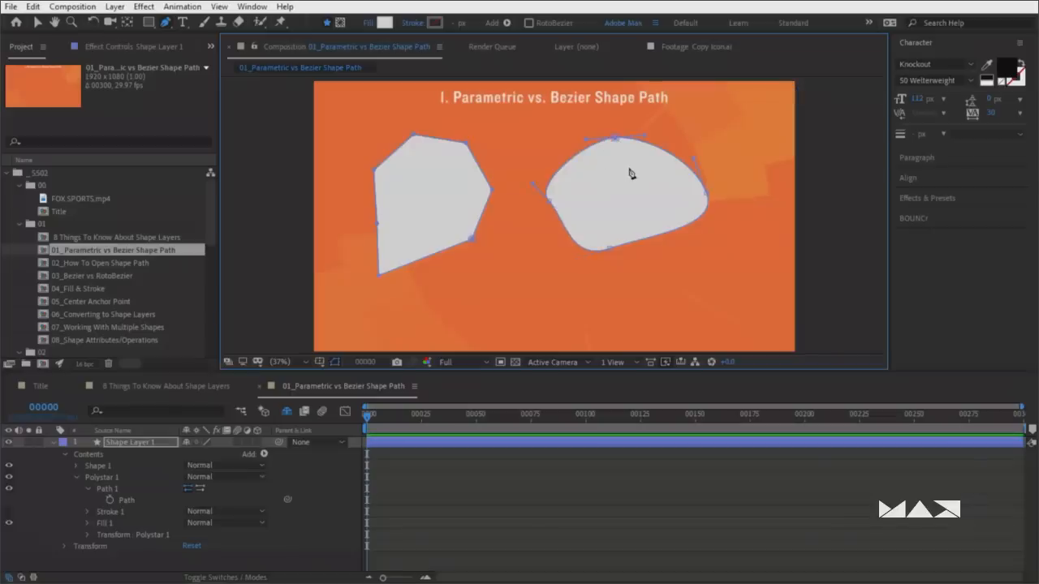
Open the 02_How To Open Shape Path composition and draw a closed, rounded four-point shape with the Pen tool
{"action": "double_click", "coordinate": [160, 263]}
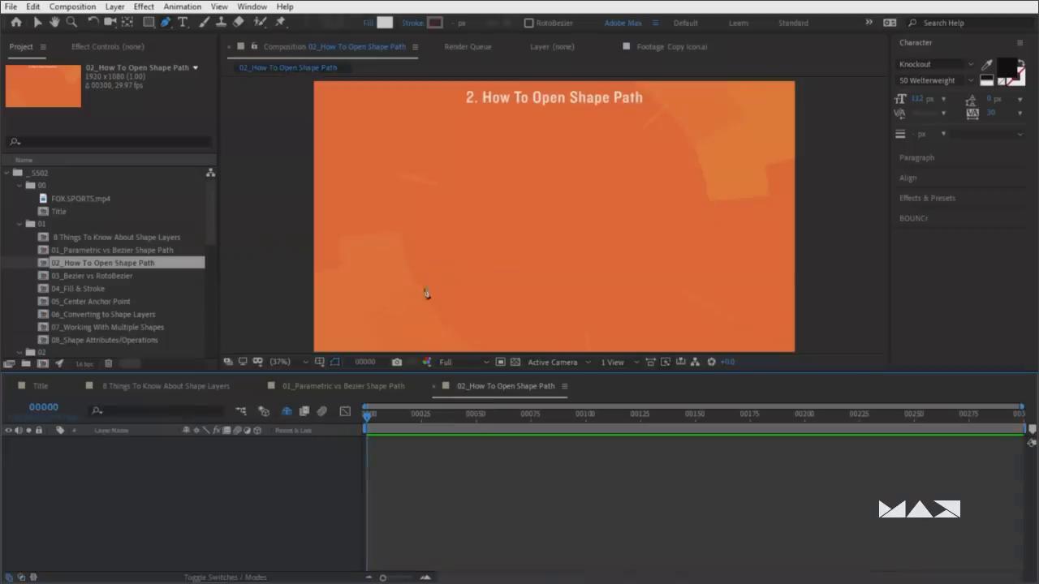
{"action": "left_click", "coordinate": [450, 165]}
{"action": "left_click_drag", "start_coordinate": [608, 169], "coordinate": [637, 207]}
{"action": "left_click_drag", "start_coordinate": [601, 264], "coordinate": [552, 281]}
{"action": "left_click_drag", "start_coordinate": [439, 257], "coordinate": [407, 231]}
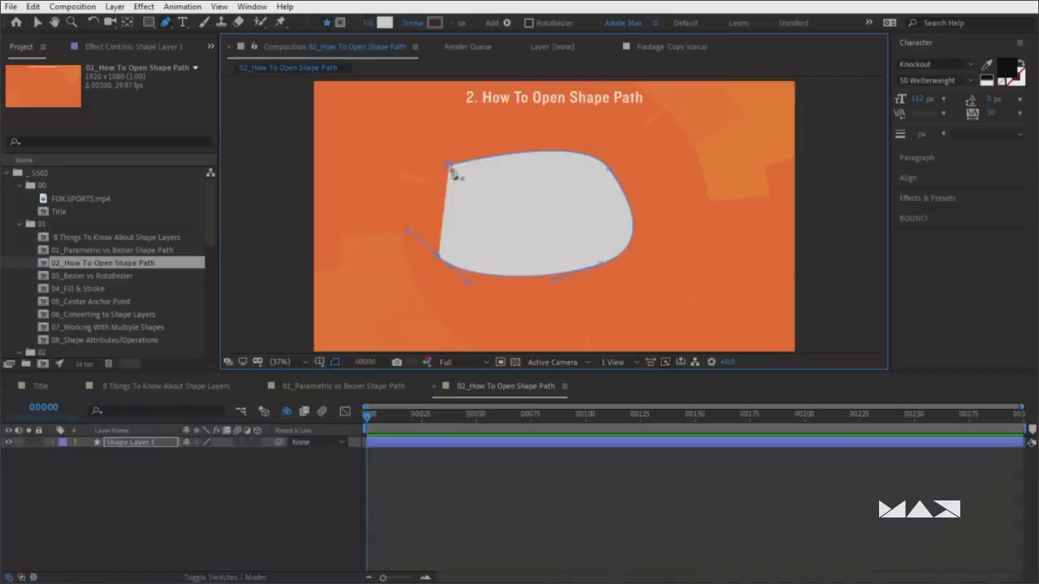
{"action": "left_click", "coordinate": [449, 166]}
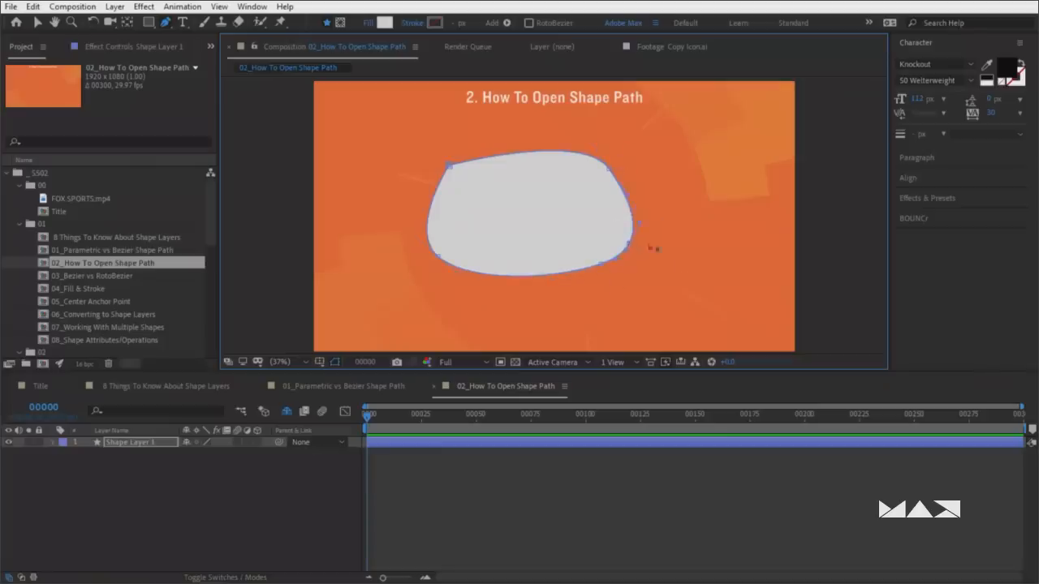
Try to extend the closed shape to the right by adding and pulling out vertices on its right edge, and undo them
{"action": "left_click_drag", "start_coordinate": [650, 247], "coordinate": [767, 210]}
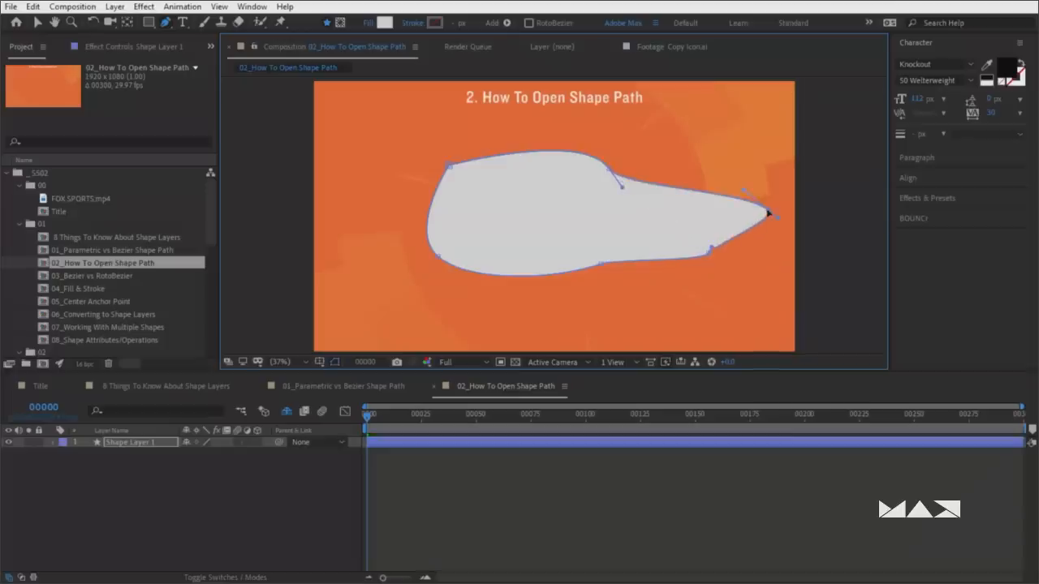
{"action": "key", "text": "ctrl+z"}
{"action": "key", "text": "ctrl+z"}
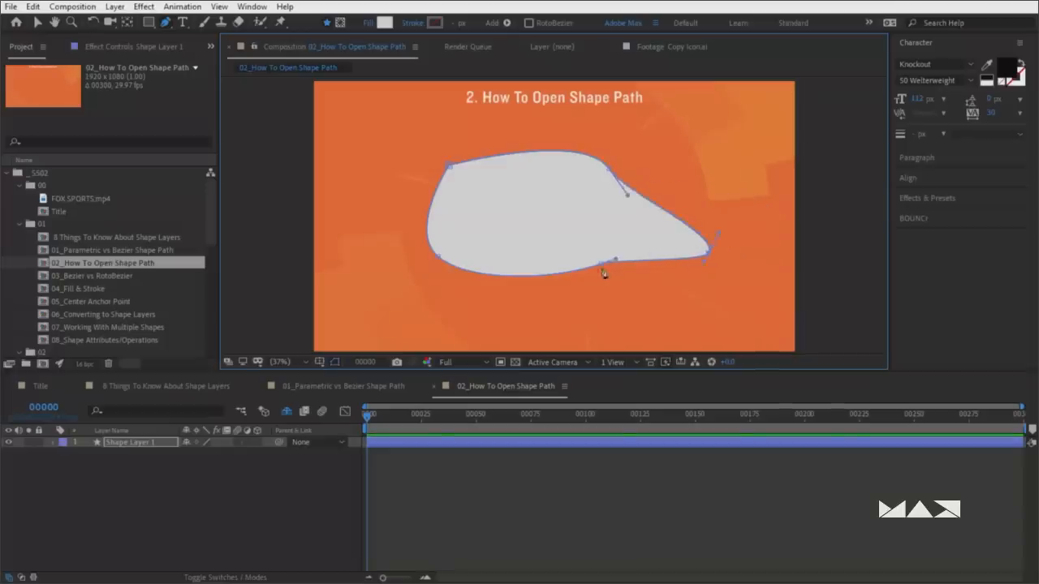
{"action": "key", "text": "ctrl+z"}
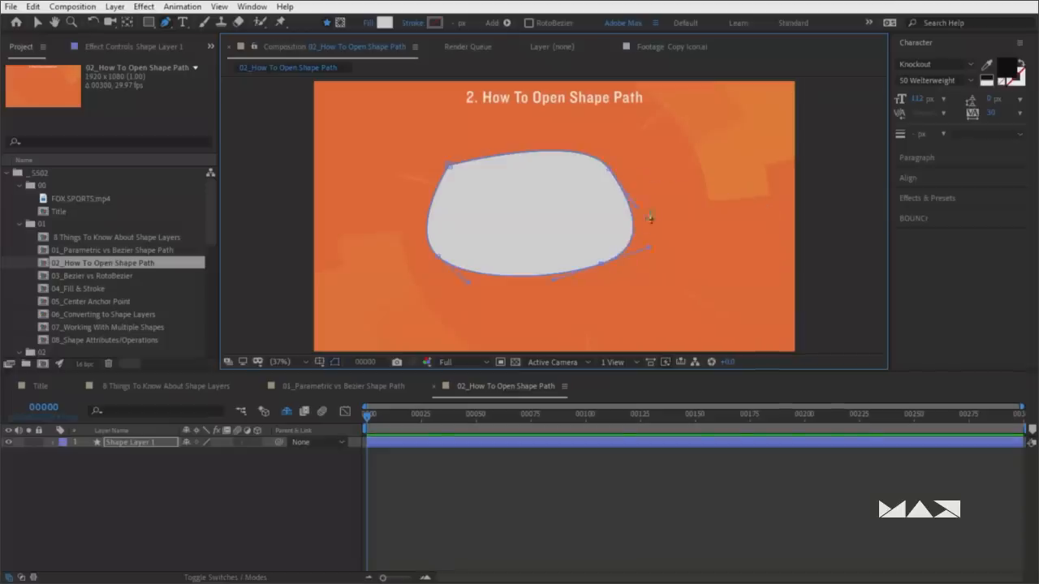
Open the shape path between its two right-hand vertices by turning off its Closed option
{"action": "left_click", "coordinate": [606, 169]}
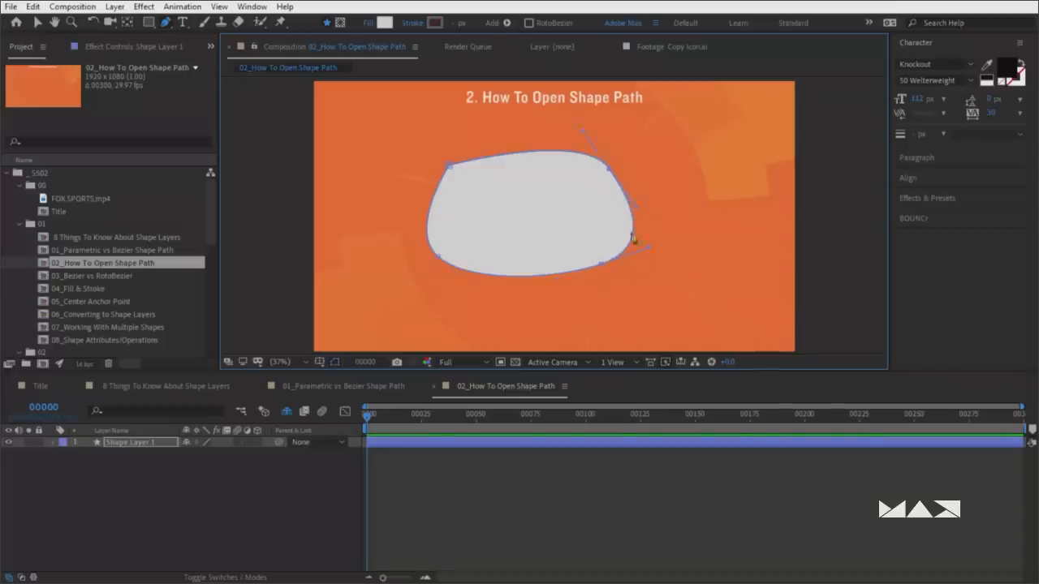
{"action": "left_click", "coordinate": [600, 265]}
{"action": "right_click", "coordinate": [600, 266]}
{"action": "mouse_move", "coordinate": [651, 231]}
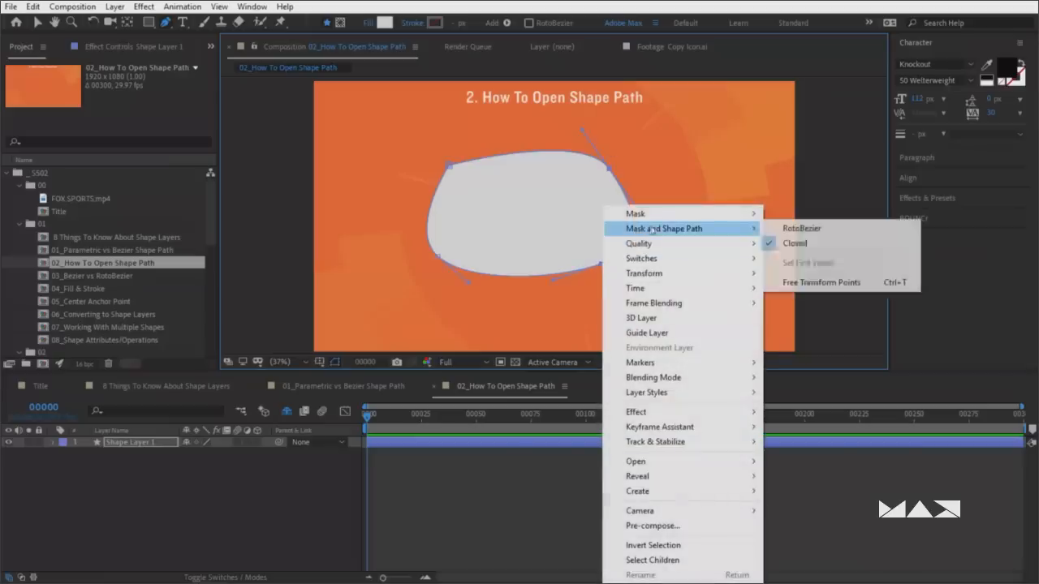
{"action": "left_click", "coordinate": [773, 248]}
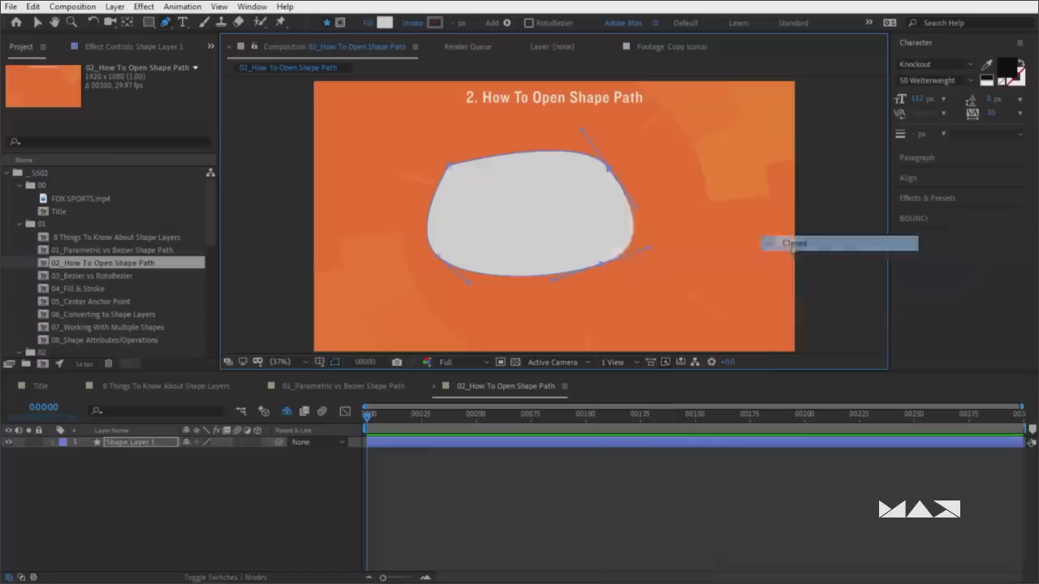
Continue the open path from its lower-right endpoint with several new vertices to the right, and close it at the upper-right endpoint
{"action": "left_click", "coordinate": [601, 265]}
{"action": "left_click", "coordinate": [674, 256]}
{"action": "left_click", "coordinate": [747, 282]}
{"action": "left_click", "coordinate": [765, 207]}
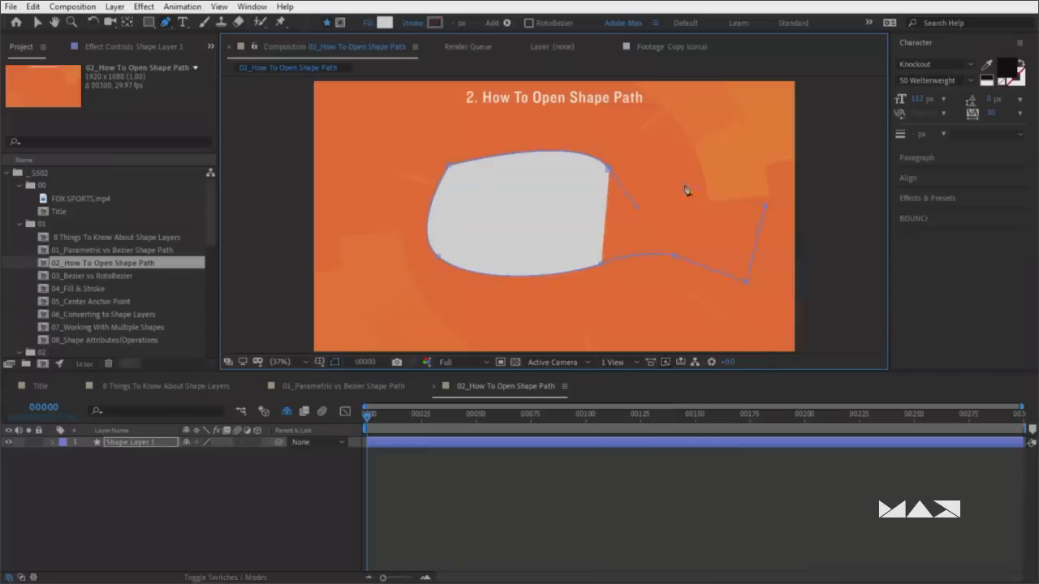
{"action": "left_click_drag", "start_coordinate": [610, 171], "coordinate": [654, 196]}
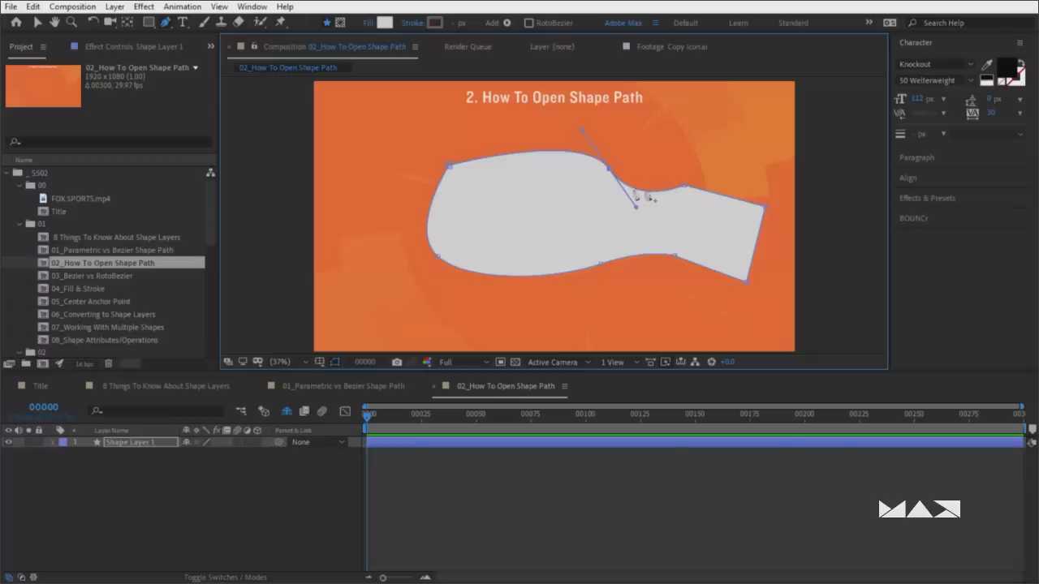
Open the 03_Bezier vs RotoBezier composition and enlarge the composition viewer by shrinking the timeline area
{"action": "double_click", "coordinate": [79, 275]}
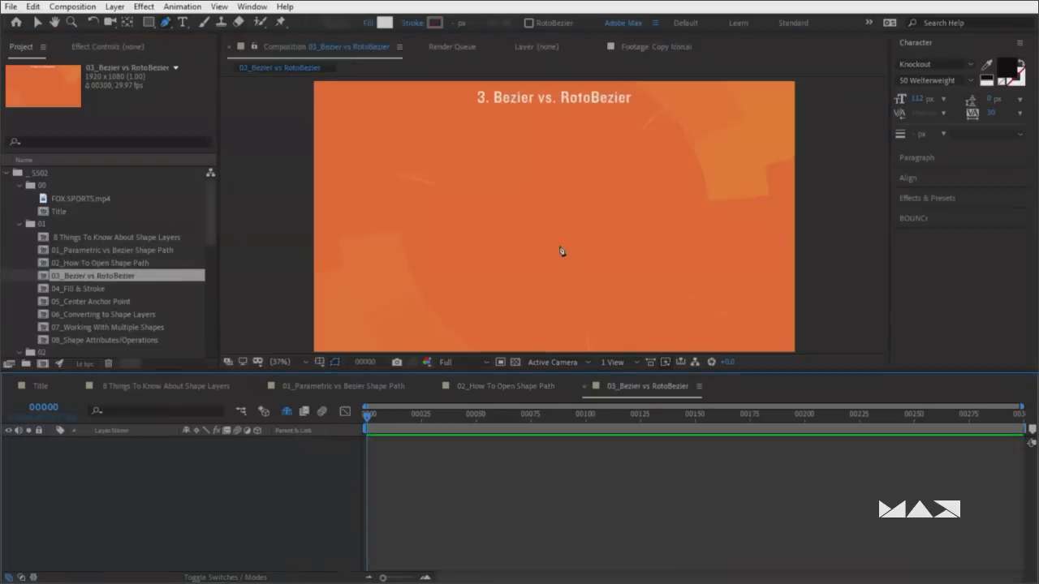
{"action": "left_click_drag", "start_coordinate": [558, 371], "coordinate": [567, 409]}
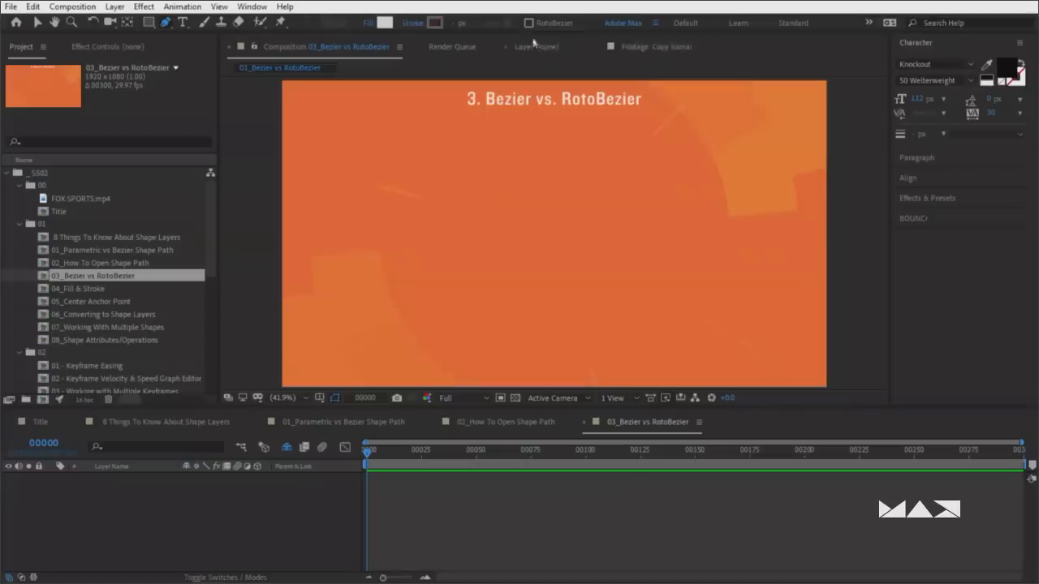
Draw a closed Bezier shape with four curved vertices using the Pen tool, and delete its shape layer
{"action": "left_click_drag", "start_coordinate": [426, 185], "coordinate": [442, 179]}
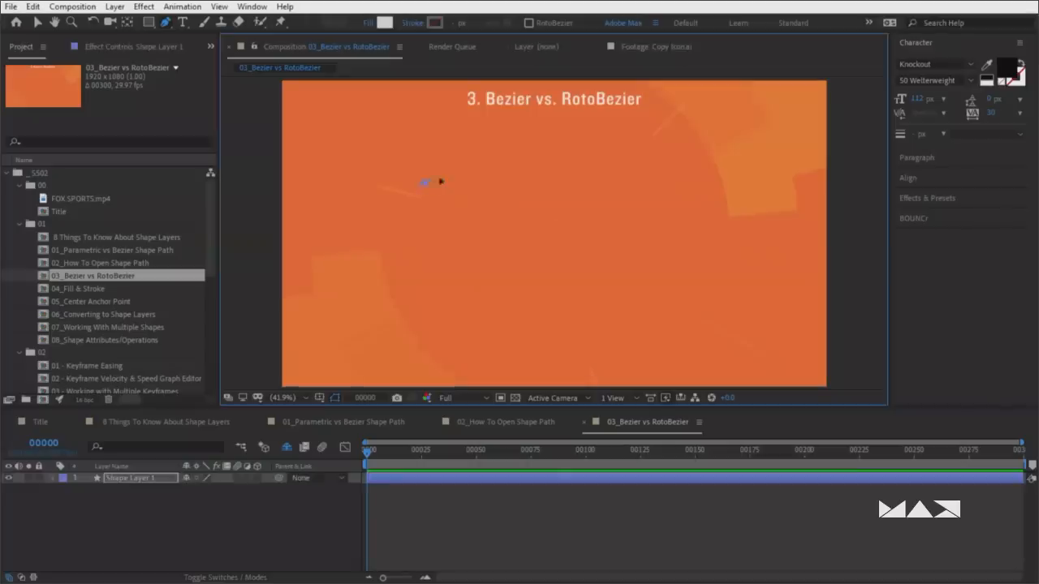
{"action": "left_click_drag", "start_coordinate": [550, 181], "coordinate": [576, 205]}
{"action": "left_click_drag", "start_coordinate": [656, 237], "coordinate": [639, 271]}
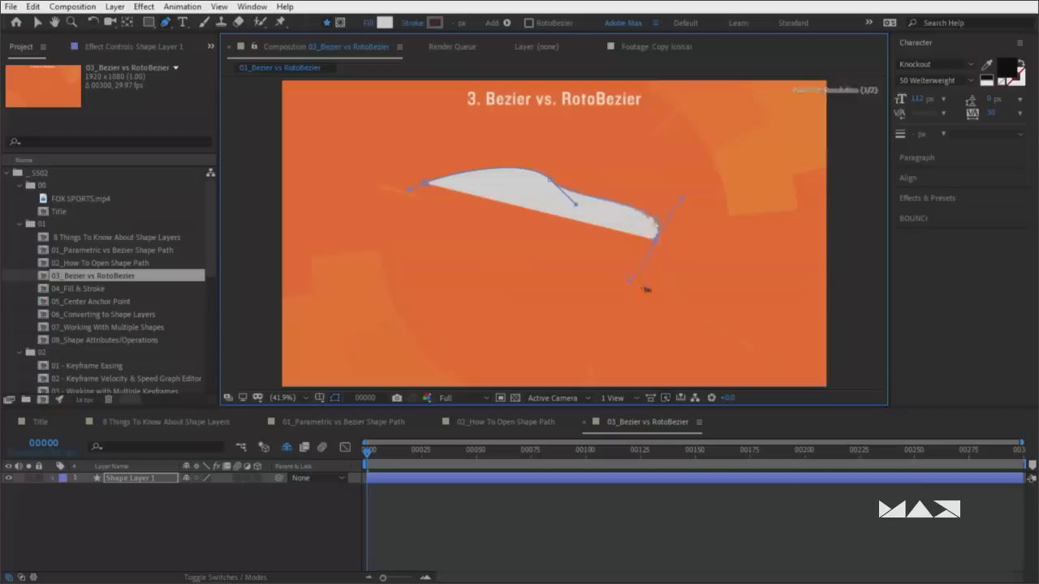
{"action": "left_click_drag", "start_coordinate": [507, 289], "coordinate": [465, 269]}
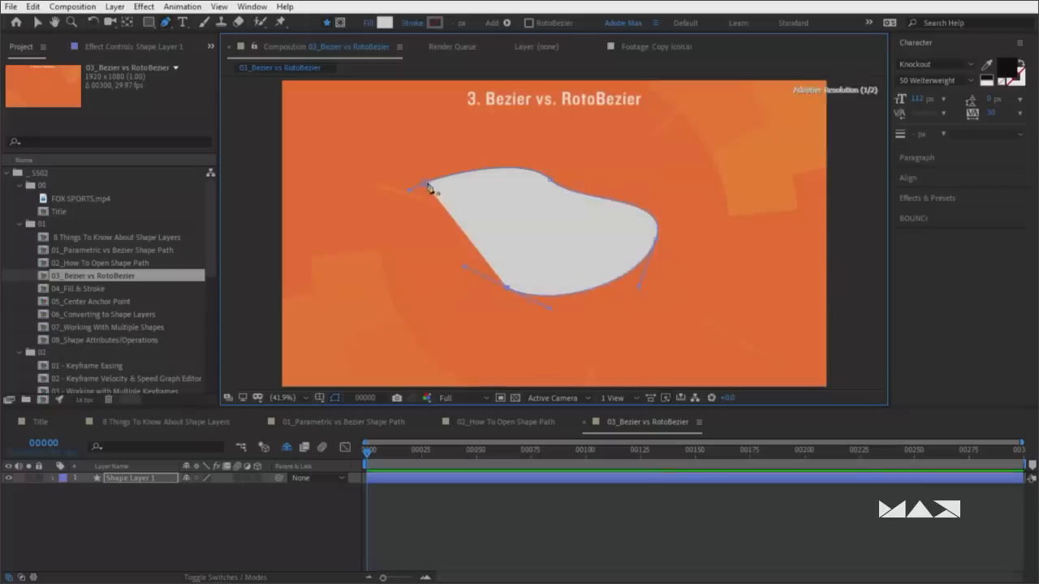
{"action": "left_click_drag", "start_coordinate": [427, 186], "coordinate": [431, 211]}
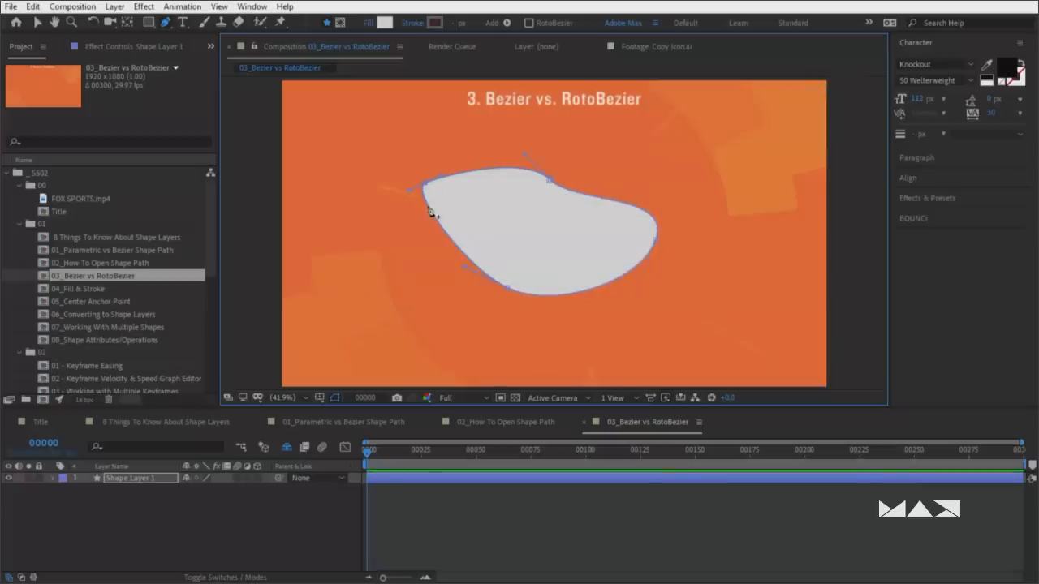
{"action": "left_click", "coordinate": [141, 479]}
{"action": "key", "text": "Delete"}
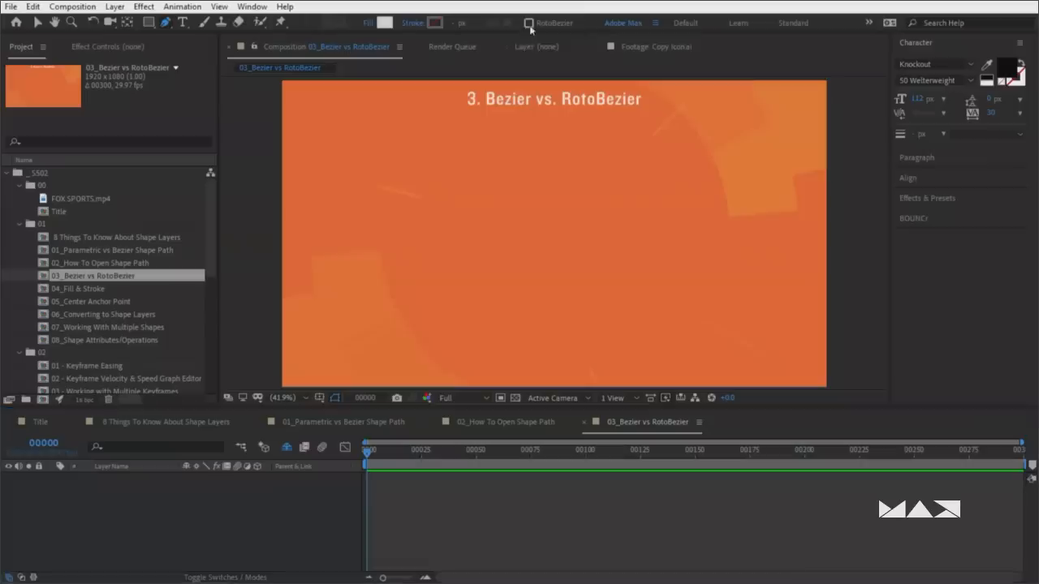
Turn on RotoBezier for the Pen tool and draw a closed shape with five vertices in the composition
{"action": "left_click", "coordinate": [529, 23]}
{"action": "left_click", "coordinate": [399, 168]}
{"action": "left_click", "coordinate": [533, 152]}
{"action": "left_click", "coordinate": [637, 203]}
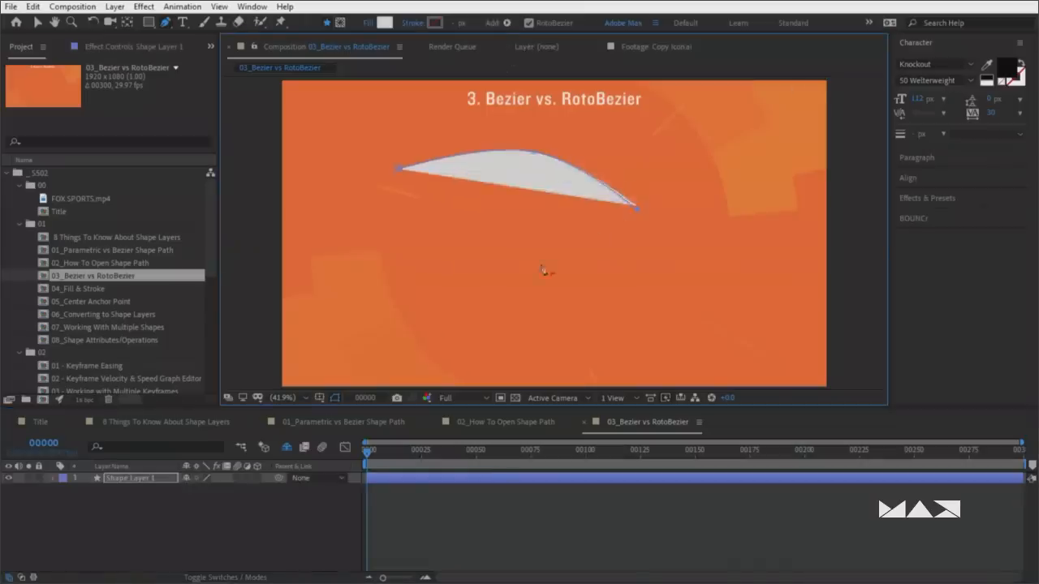
{"action": "left_click", "coordinate": [467, 264]}
{"action": "left_click", "coordinate": [401, 213]}
{"action": "left_click", "coordinate": [401, 174]}
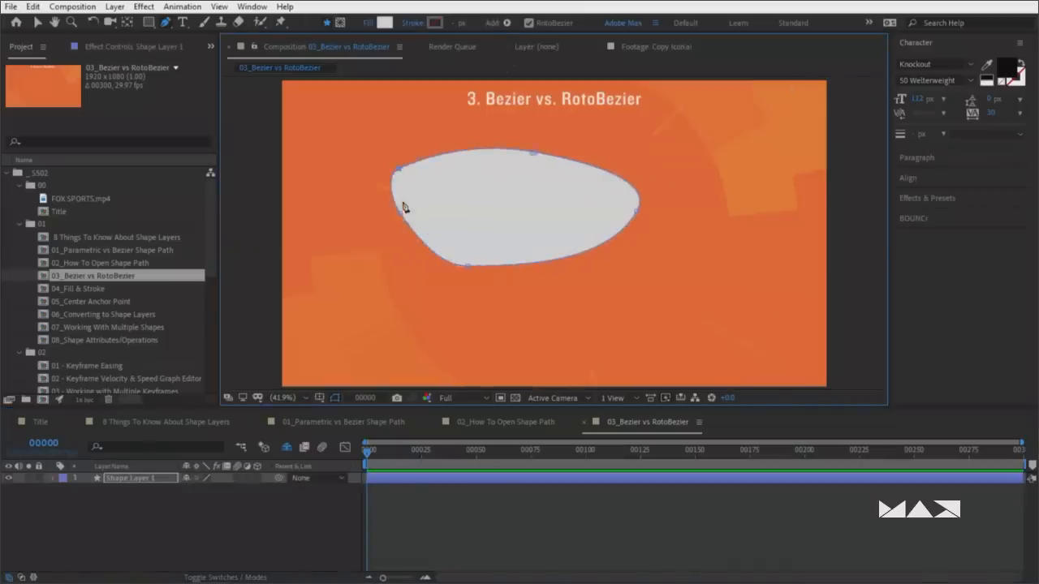
Reshape the RotoBezier shape by moving its lower-left vertex outward, its top vertex to the upper right, and its right-hand vertex slightly down
{"action": "left_click_drag", "start_coordinate": [400, 214], "coordinate": [376, 236]}
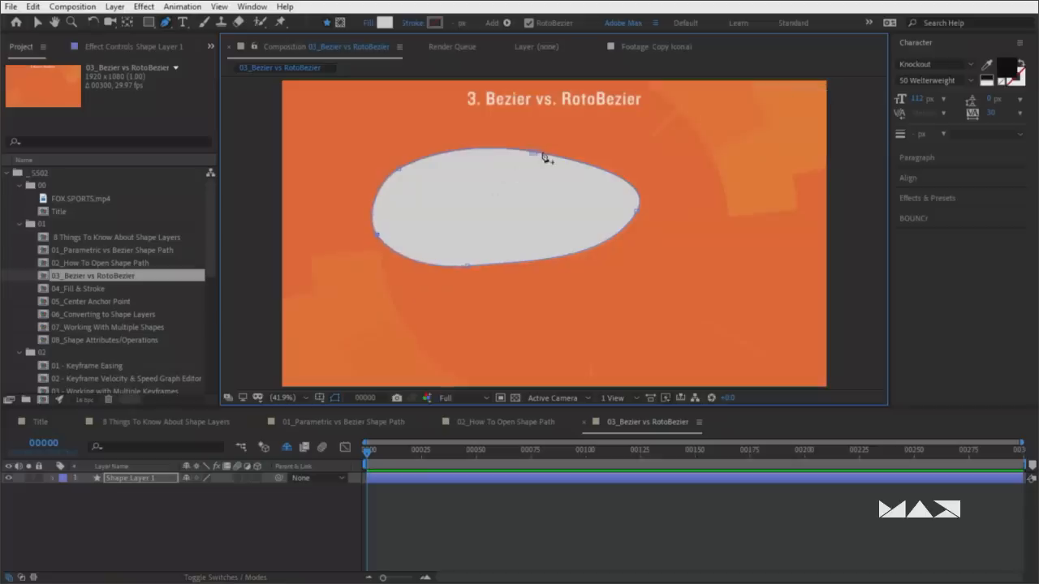
{"action": "left_click_drag", "start_coordinate": [532, 152], "coordinate": [578, 161]}
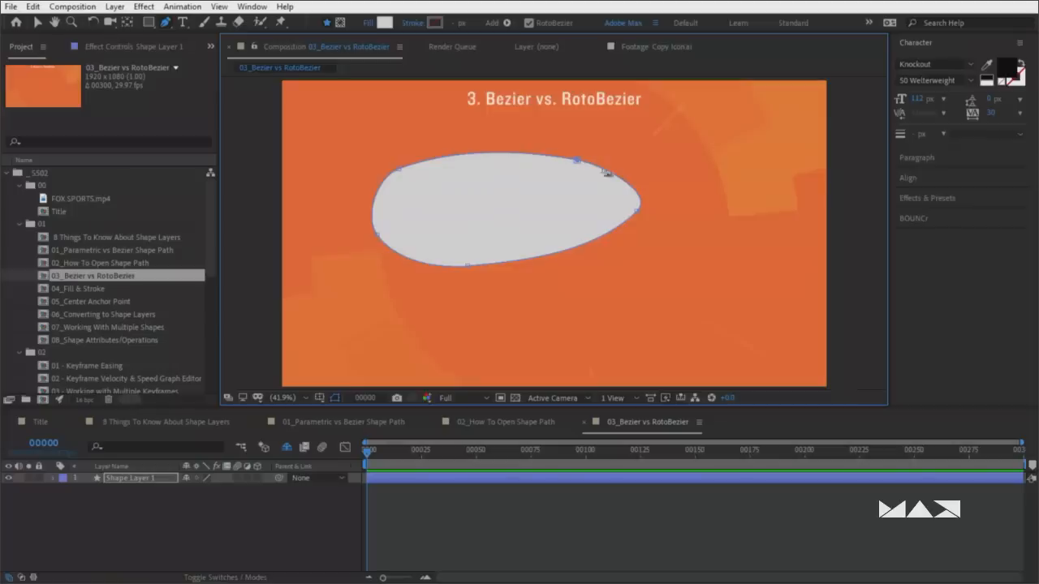
{"action": "left_click_drag", "start_coordinate": [578, 161], "coordinate": [552, 148]}
{"action": "left_click_drag", "start_coordinate": [634, 213], "coordinate": [629, 229]}
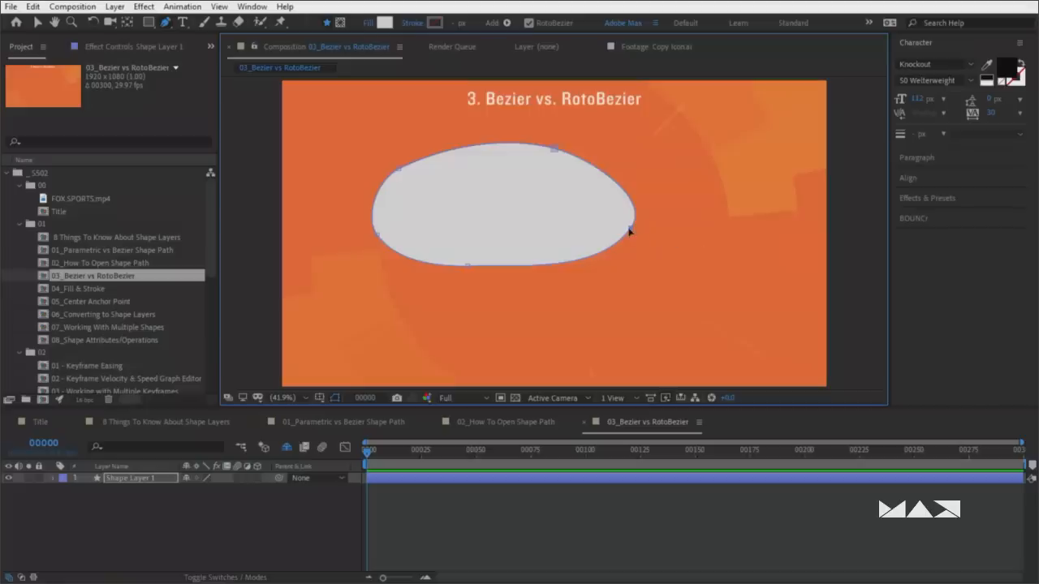
Switch the path from RotoBezier to Bezier, adjust the handle of its right-hand vertex, and switch it back to RotoBezier
{"action": "right_click", "coordinate": [629, 232]}
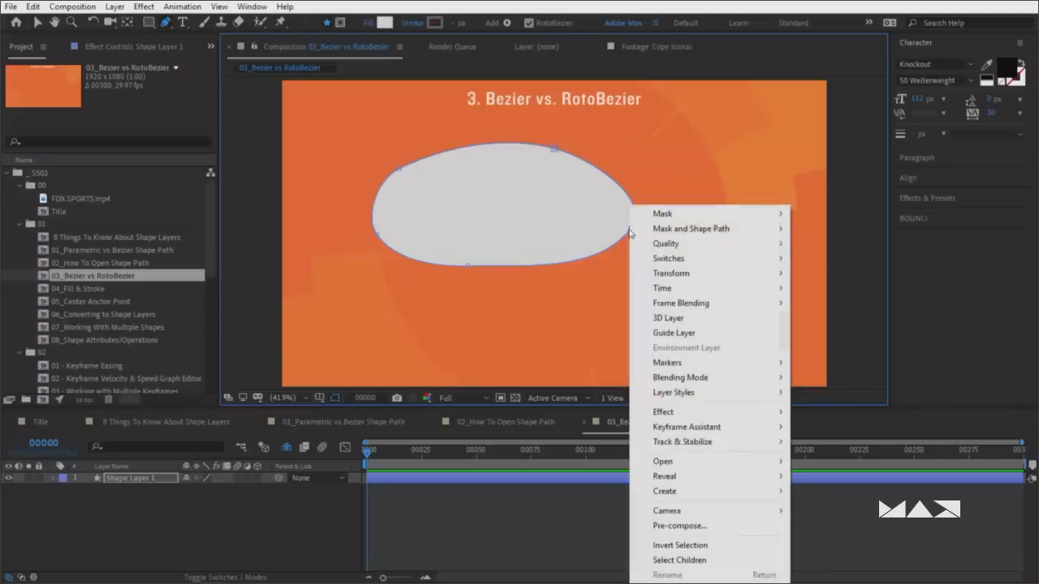
{"action": "mouse_move", "coordinate": [659, 235]}
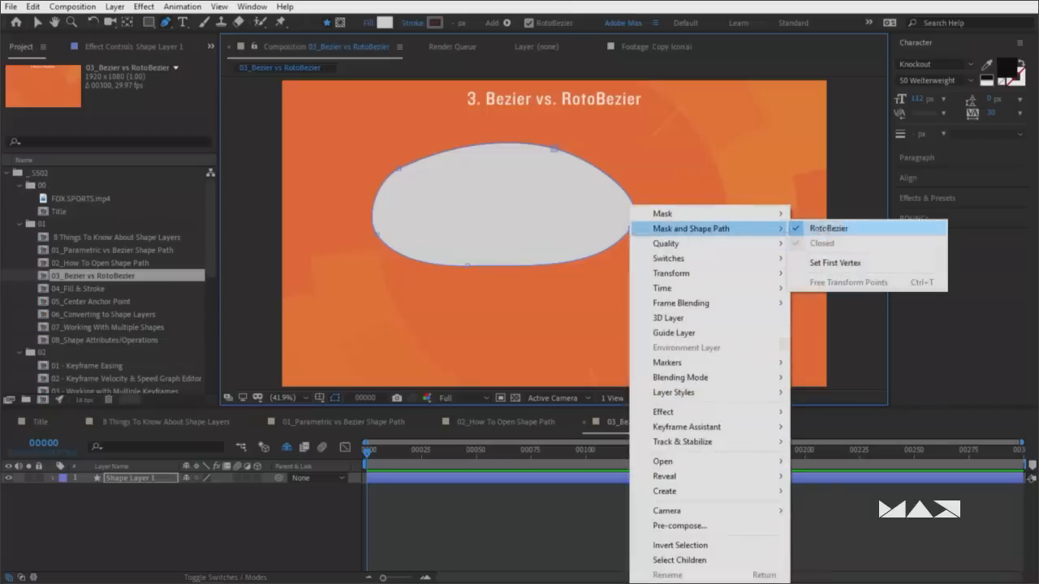
{"action": "left_click", "coordinate": [839, 232]}
{"action": "left_click_drag", "start_coordinate": [654, 199], "coordinate": [660, 194]}
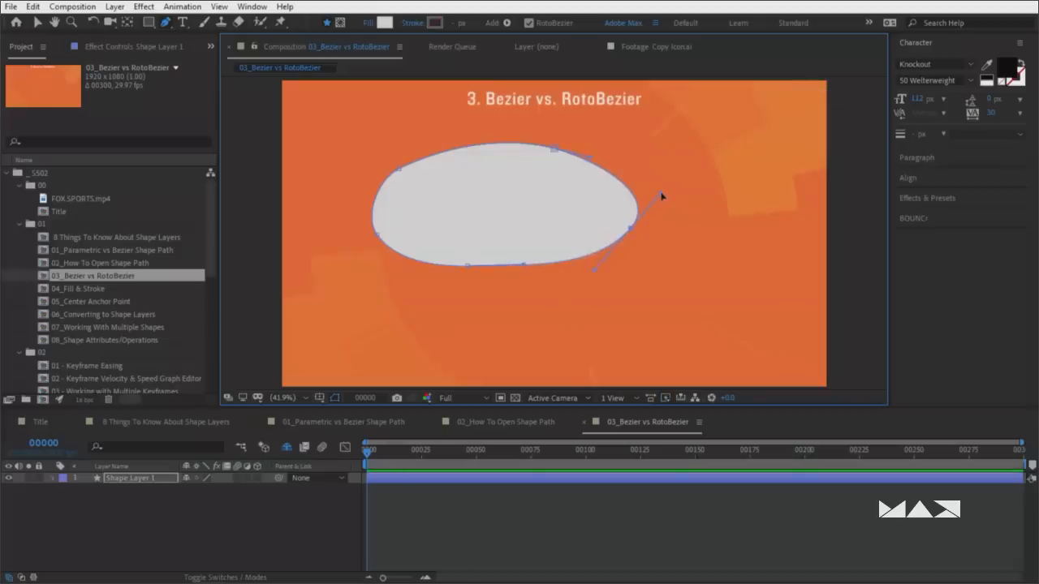
{"action": "right_click", "coordinate": [631, 230]}
{"action": "mouse_move", "coordinate": [666, 232]}
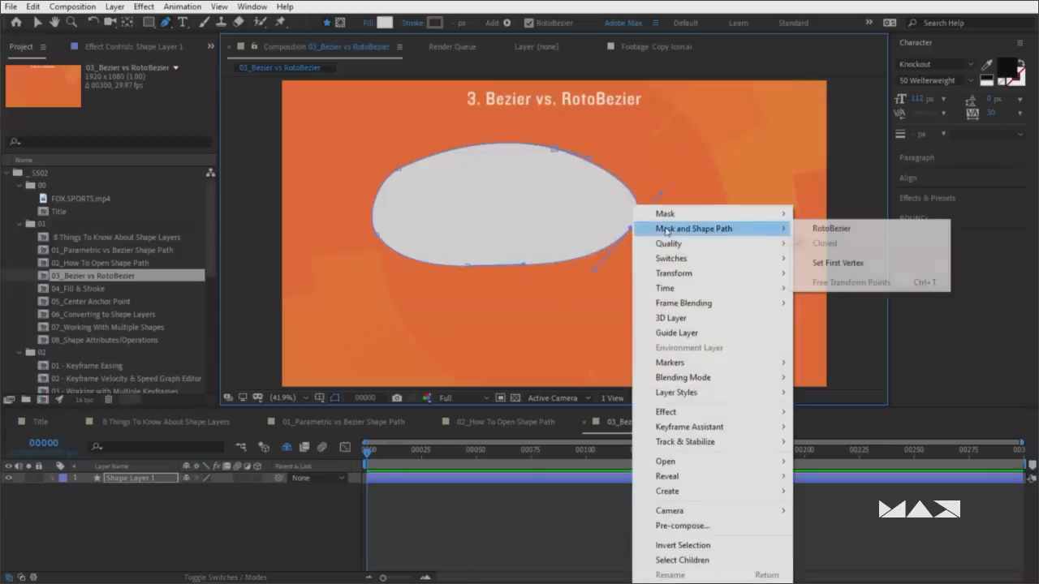
{"action": "left_click", "coordinate": [828, 228]}
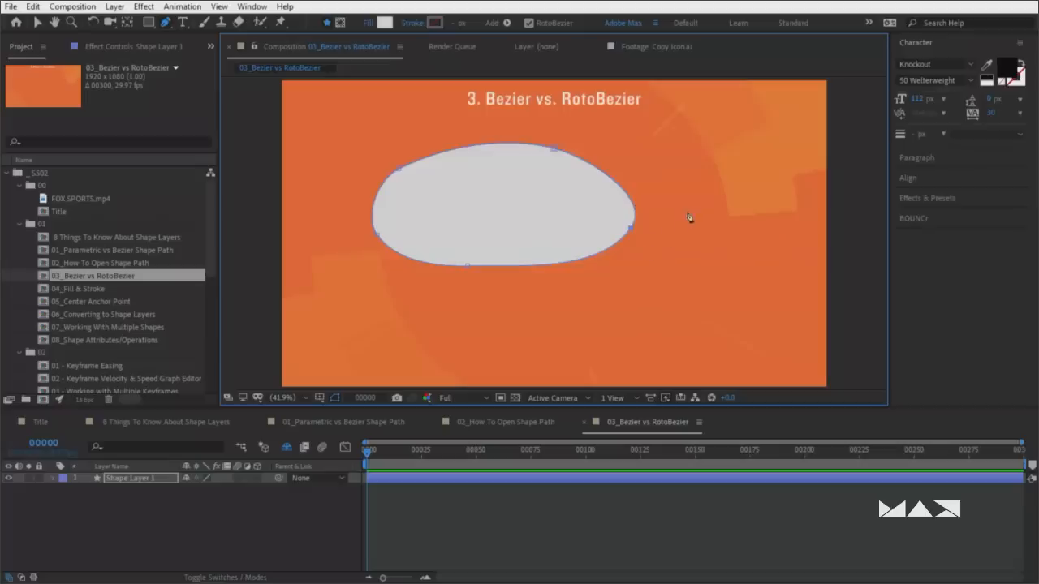
Adjust the curve tension at the right-hand vertex of the RotoBezier shape
{"action": "left_click", "coordinate": [631, 230], "text": "alt"}
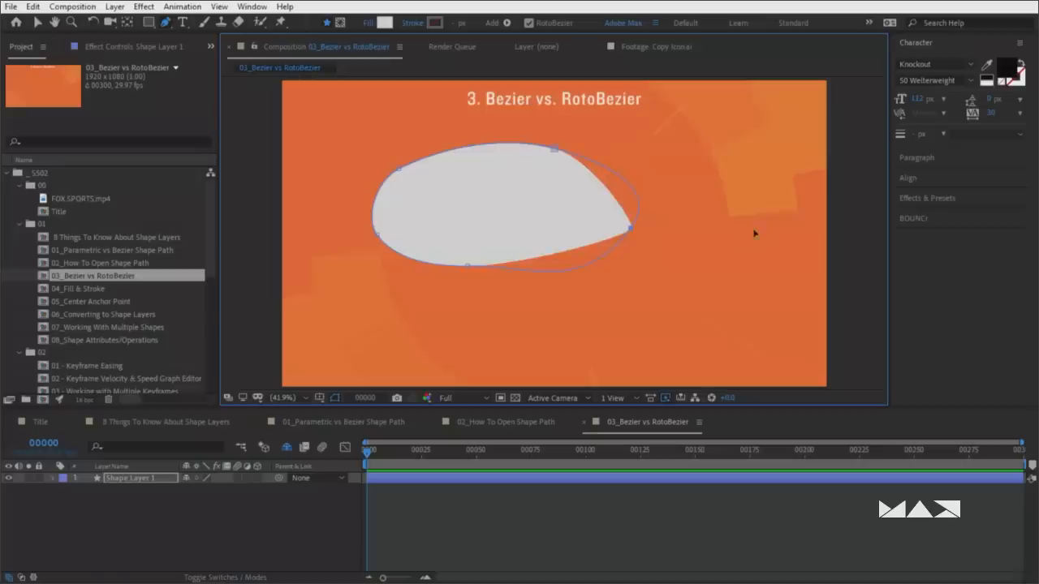
{"action": "key", "text": "ctrl+z"}
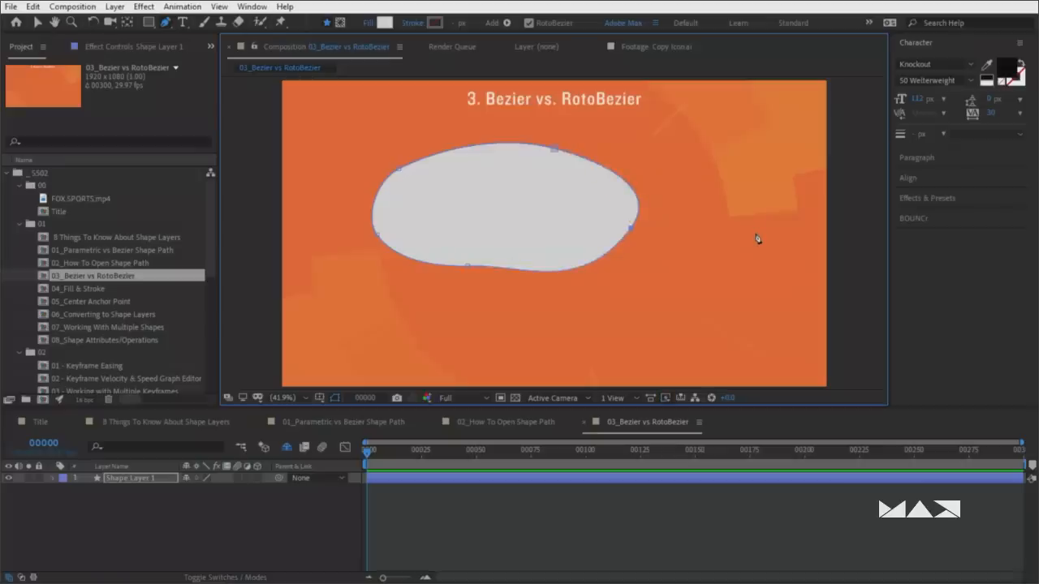
Open the 04_Fill & Stroke composition, and preview the Linear Gradient, Radial Gradient and Solid Color fill types without applying a change
{"action": "double_click", "coordinate": [110, 288]}
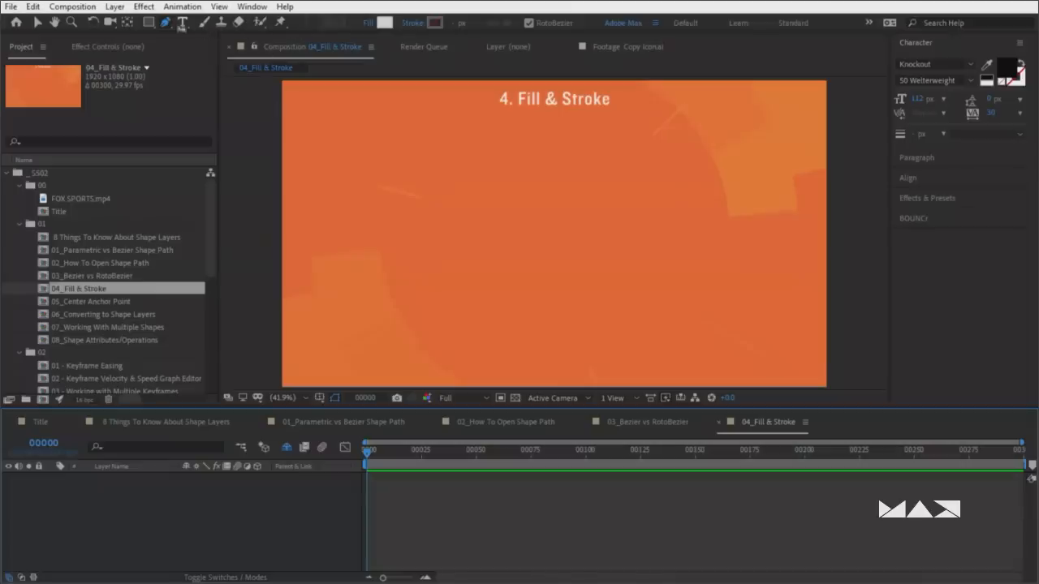
{"action": "left_click", "coordinate": [367, 24]}
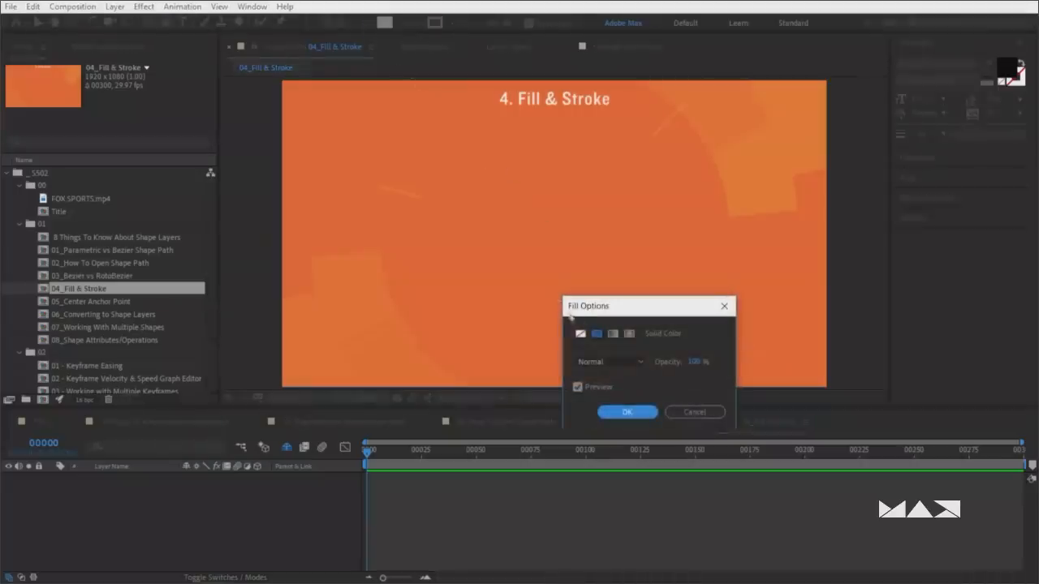
{"action": "left_click", "coordinate": [615, 336]}
{"action": "left_click", "coordinate": [630, 336]}
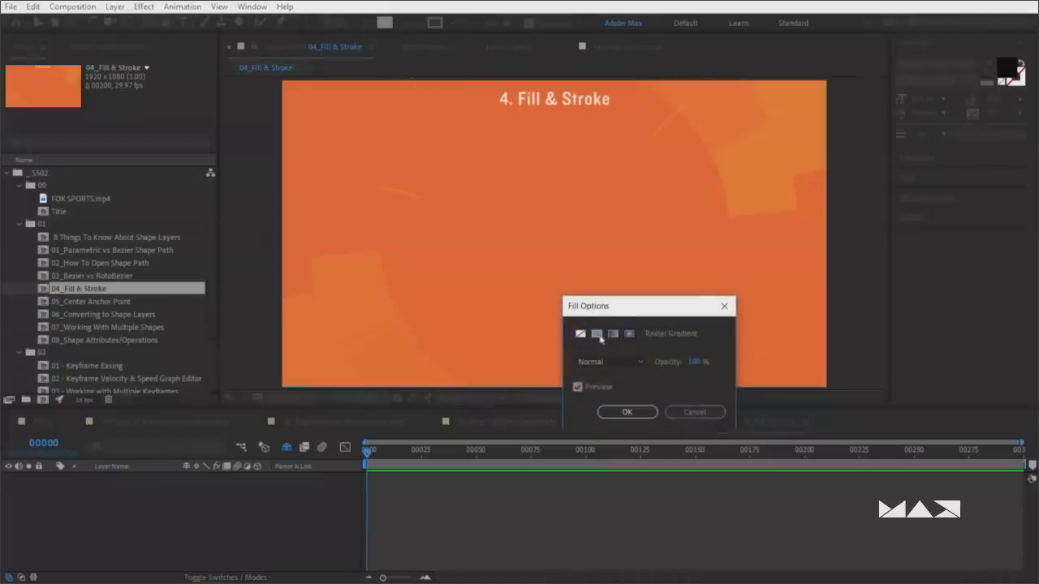
{"action": "left_click", "coordinate": [599, 336]}
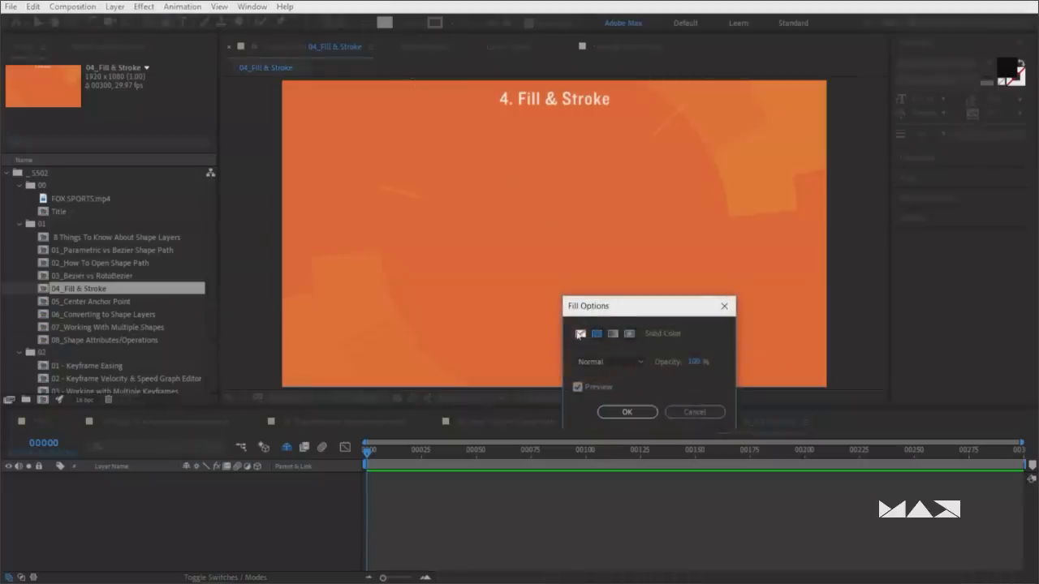
{"action": "left_click", "coordinate": [708, 418]}
Look at the stroke type options and the shape fill color picker, leaving both without changes
{"action": "left_click", "coordinate": [409, 25]}
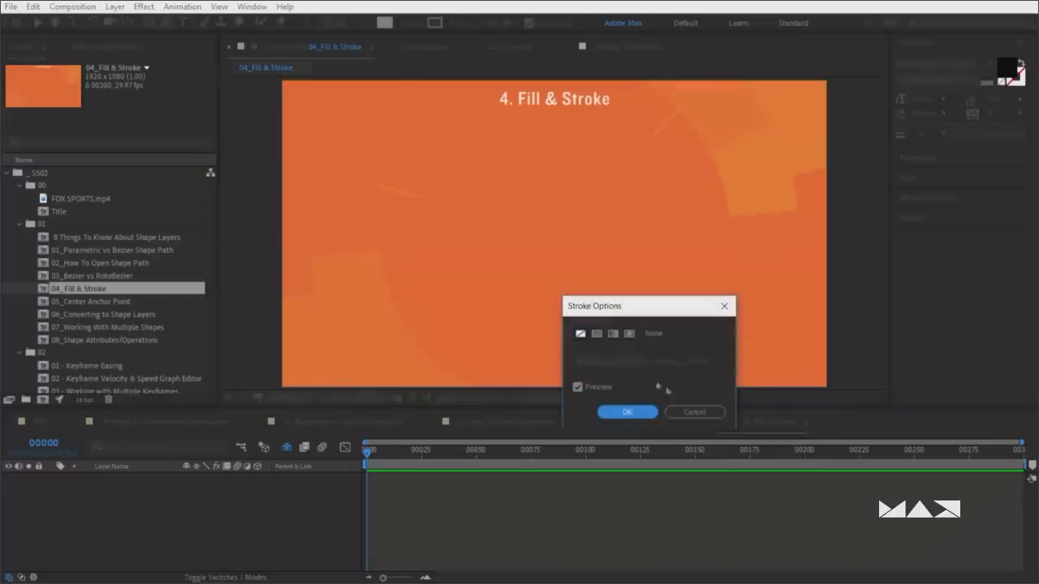
{"action": "left_click", "coordinate": [695, 411]}
{"action": "left_click", "coordinate": [383, 21]}
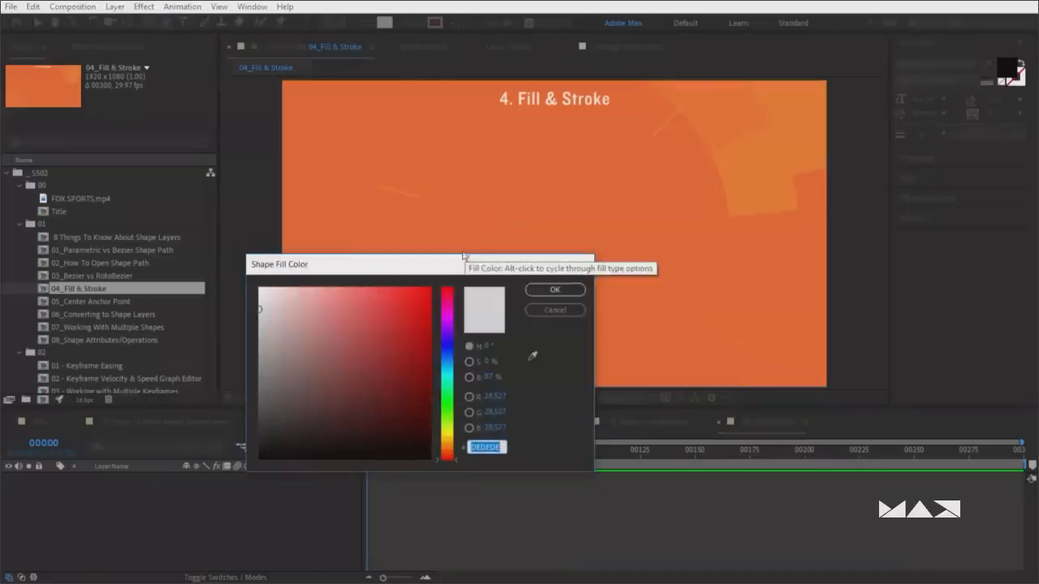
{"action": "left_click", "coordinate": [555, 310]}
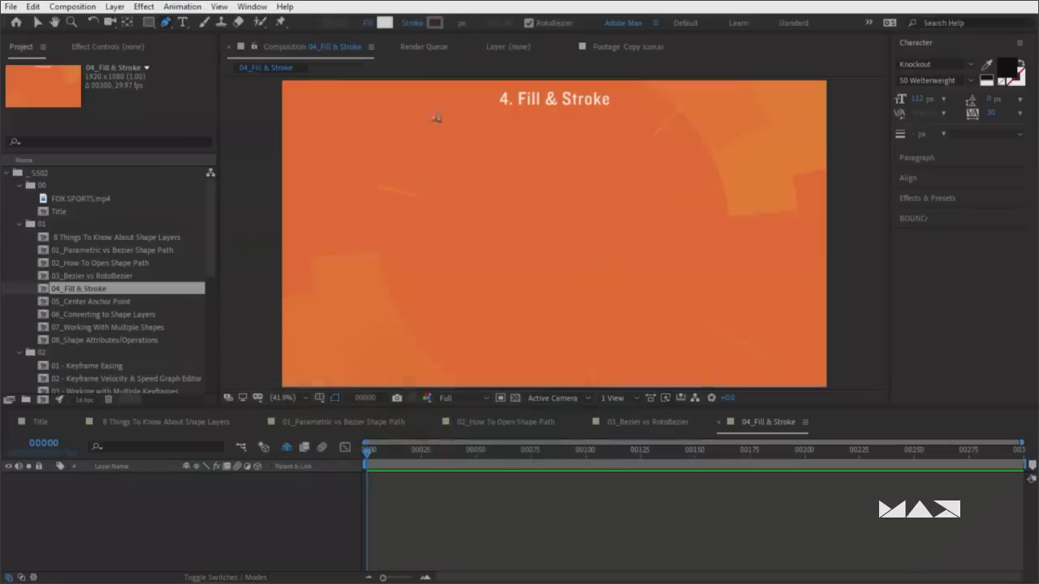
Draw a closed RotoBezier shape with four vertices in the upper middle of the composition
{"action": "left_click", "coordinate": [463, 146]}
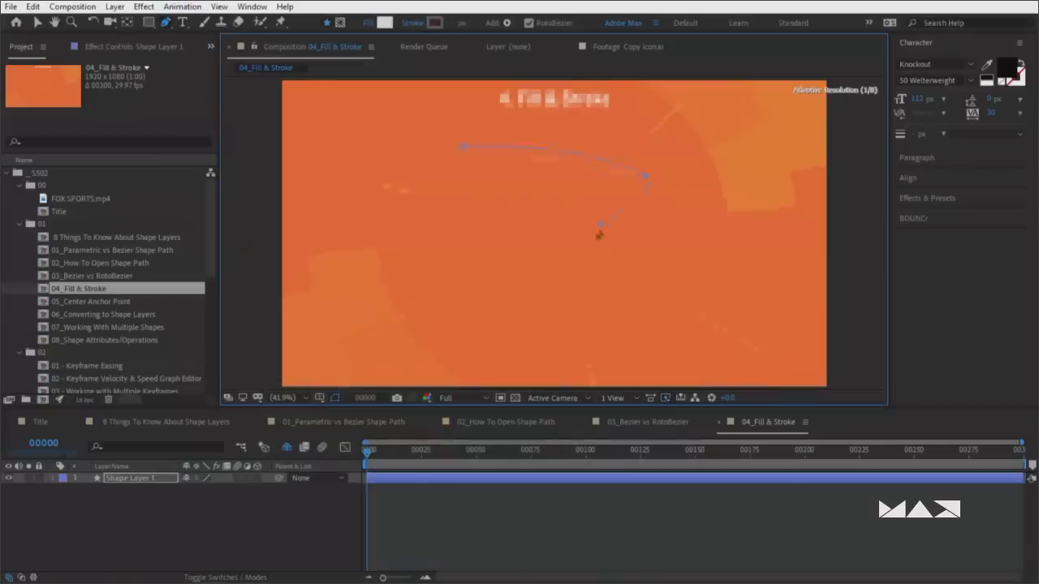
{"action": "left_click_drag", "start_coordinate": [573, 247], "coordinate": [451, 228]}
{"action": "left_click", "coordinate": [451, 229]}
{"action": "left_click", "coordinate": [464, 147]}
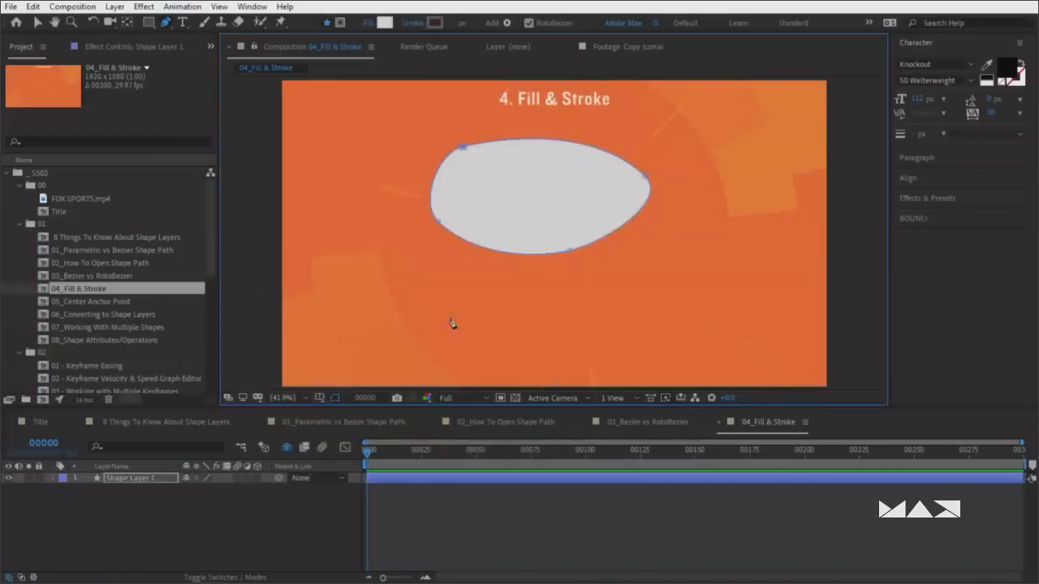
Expand the shape layer's contents down to Shape 1, and examine its Path 1, Stroke 1 and Fill 1 properties
{"action": "left_click", "coordinate": [54, 478]}
{"action": "left_click", "coordinate": [65, 490]}
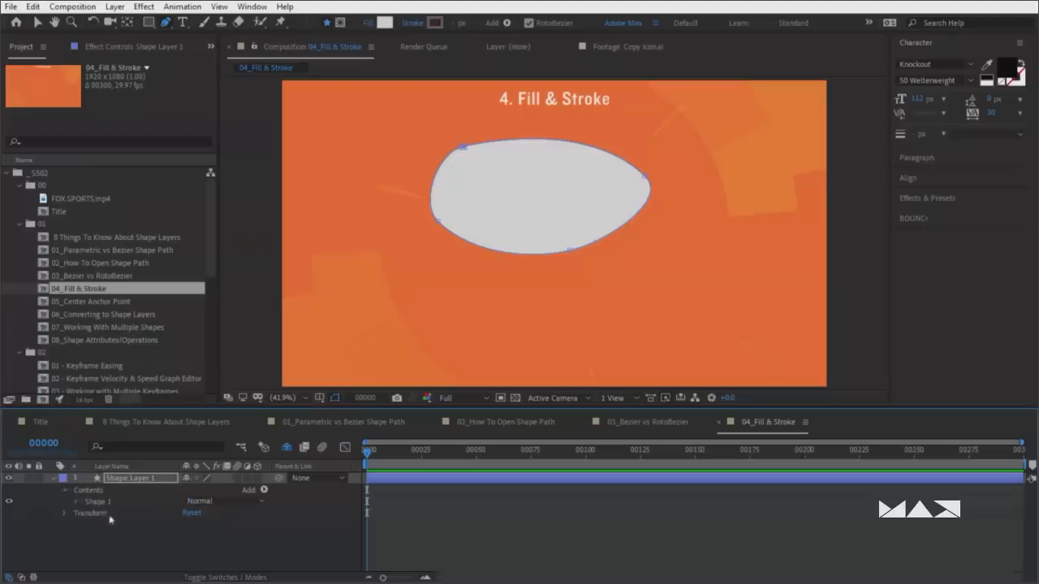
{"action": "left_click", "coordinate": [97, 501]}
{"action": "left_click", "coordinate": [75, 502]}
{"action": "left_click", "coordinate": [132, 514]}
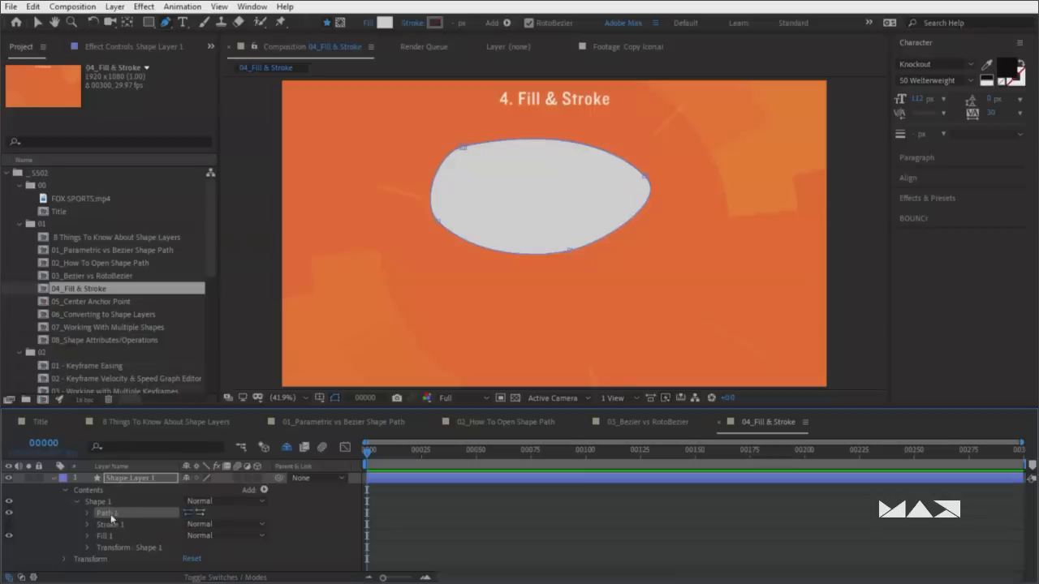
{"action": "left_click", "coordinate": [111, 526]}
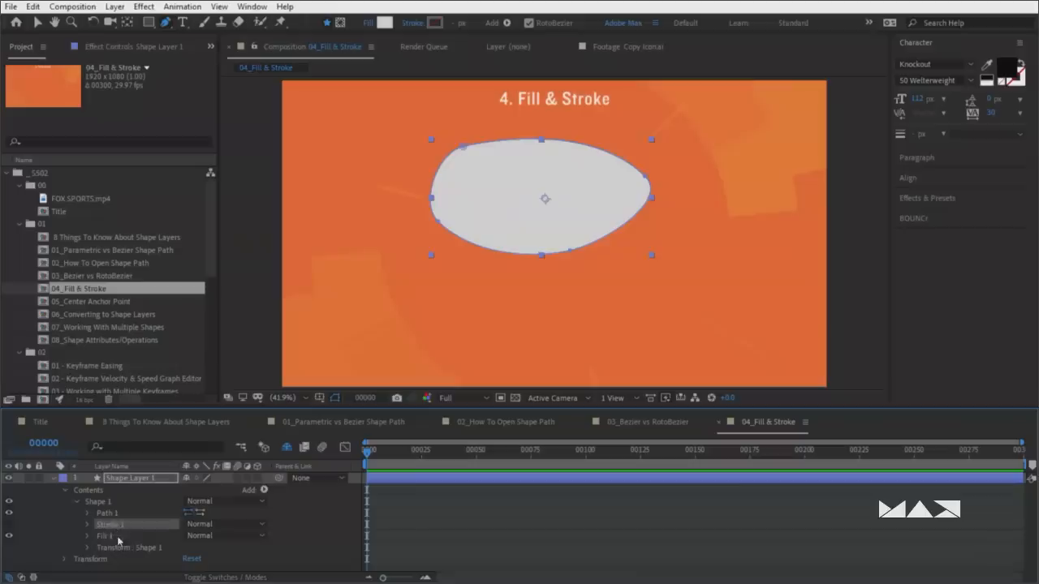
{"action": "left_click", "coordinate": [116, 537]}
{"action": "left_click", "coordinate": [118, 526]}
Turn on Stroke 1 of the shape layer and set the stroke color to black
{"action": "left_click", "coordinate": [142, 478]}
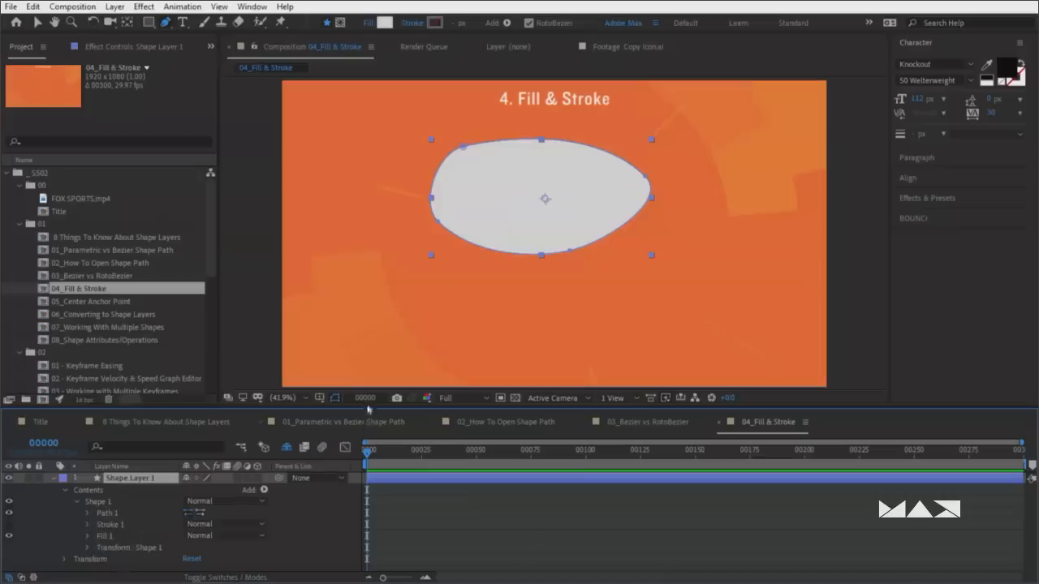
{"action": "left_click_drag", "start_coordinate": [369, 407], "coordinate": [369, 390]}
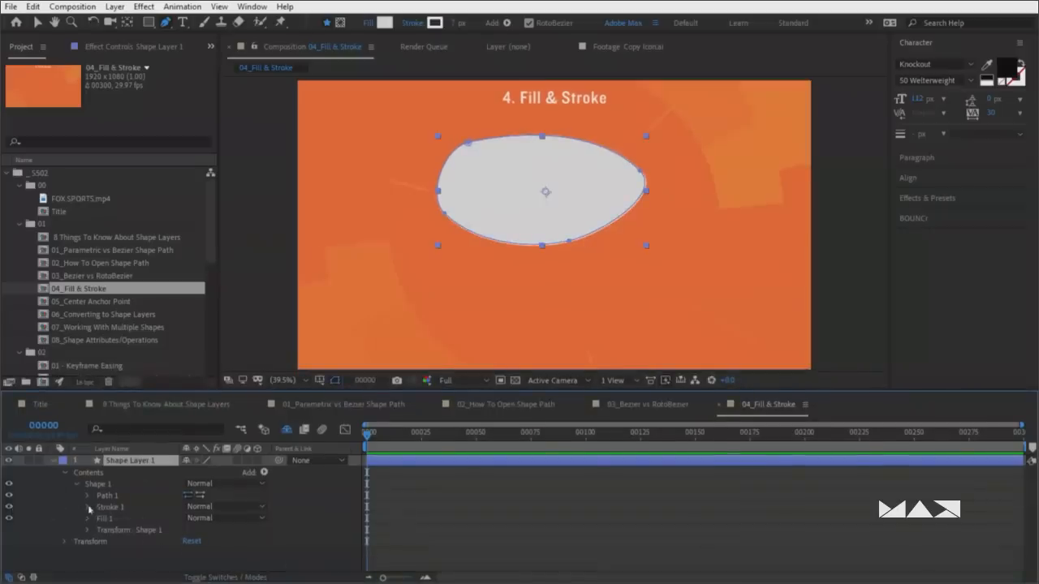
{"action": "left_click", "coordinate": [87, 506]}
{"action": "left_click", "coordinate": [190, 497]}
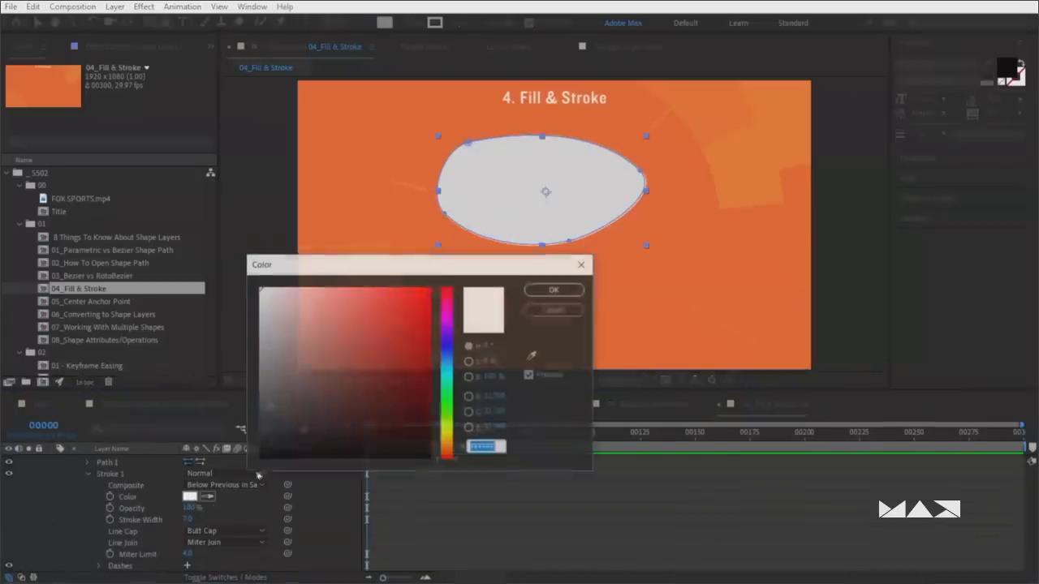
{"action": "left_click", "coordinate": [555, 289]}
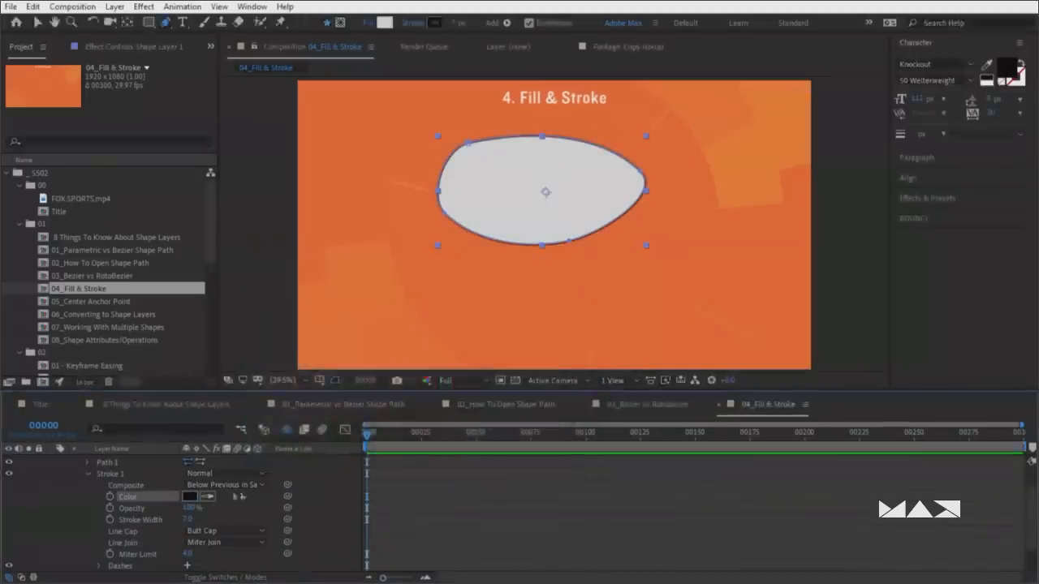
Set the stroke width to 30, add dashes to the stroke, and collapse the Stroke 1 properties
{"action": "left_click_drag", "start_coordinate": [186, 519], "coordinate": [221, 520]}
{"action": "left_click", "coordinate": [189, 562]}
{"action": "scroll", "coordinate": [158, 508], "scroll_direction": "up", "scroll_amount": 3}
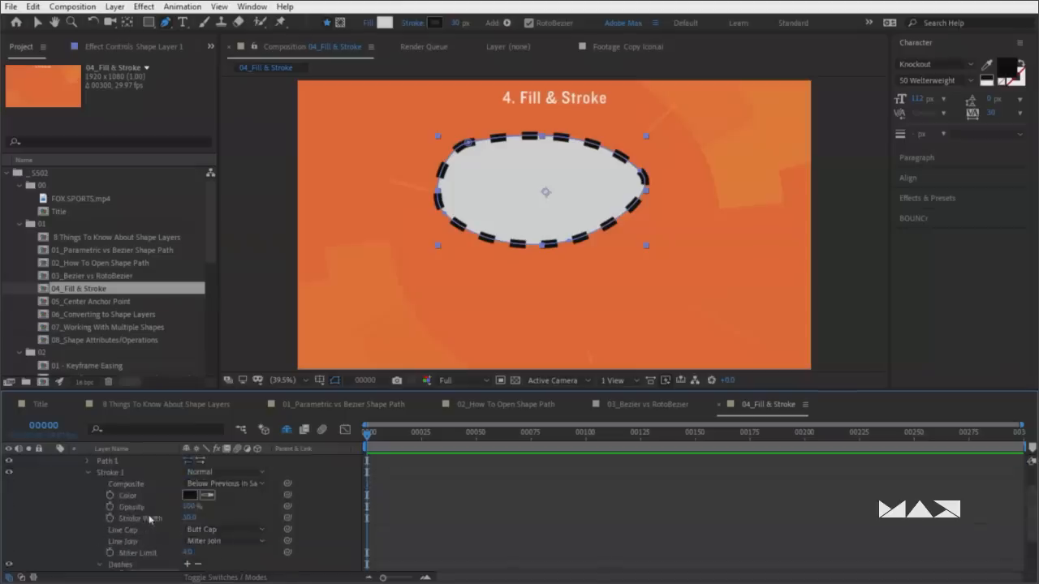
{"action": "scroll", "coordinate": [129, 514], "scroll_direction": "up", "scroll_amount": 2}
{"action": "left_click", "coordinate": [88, 506]}
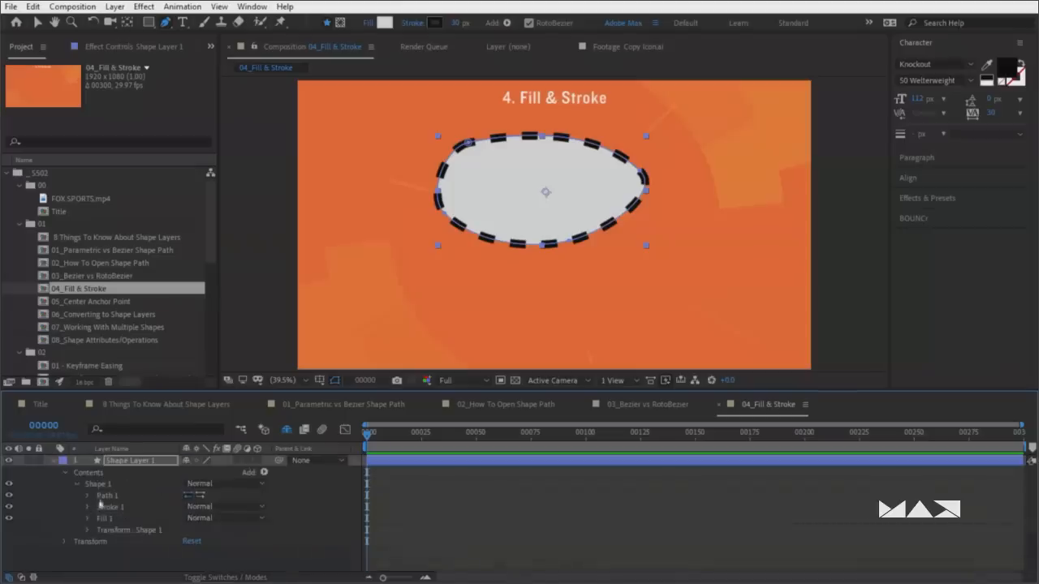
Delete Stroke 1 from the shape layer and collapse the layer's contents
{"action": "left_click", "coordinate": [118, 508]}
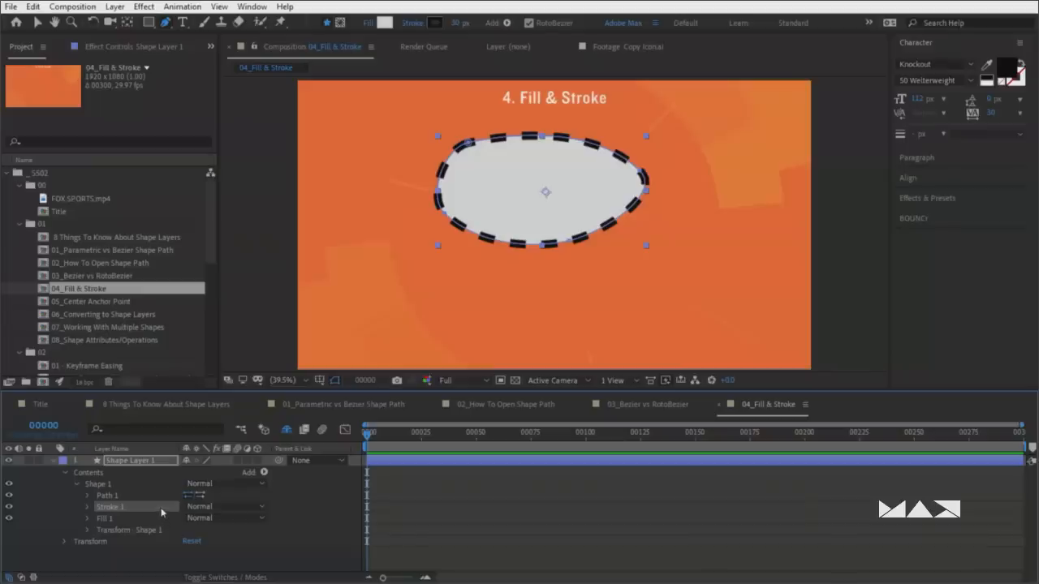
{"action": "key", "text": "Delete"}
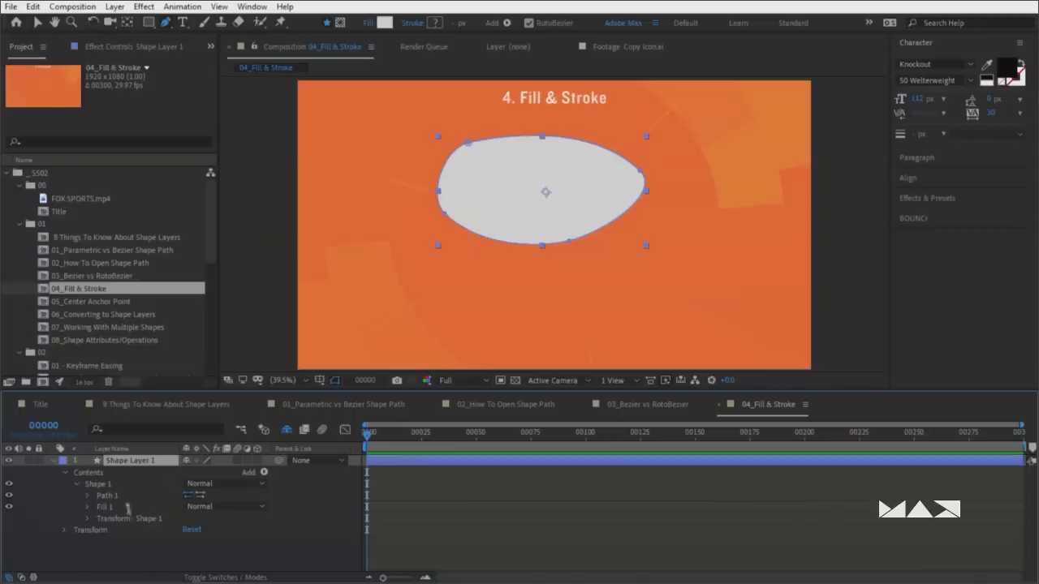
{"action": "left_click", "coordinate": [53, 460]}
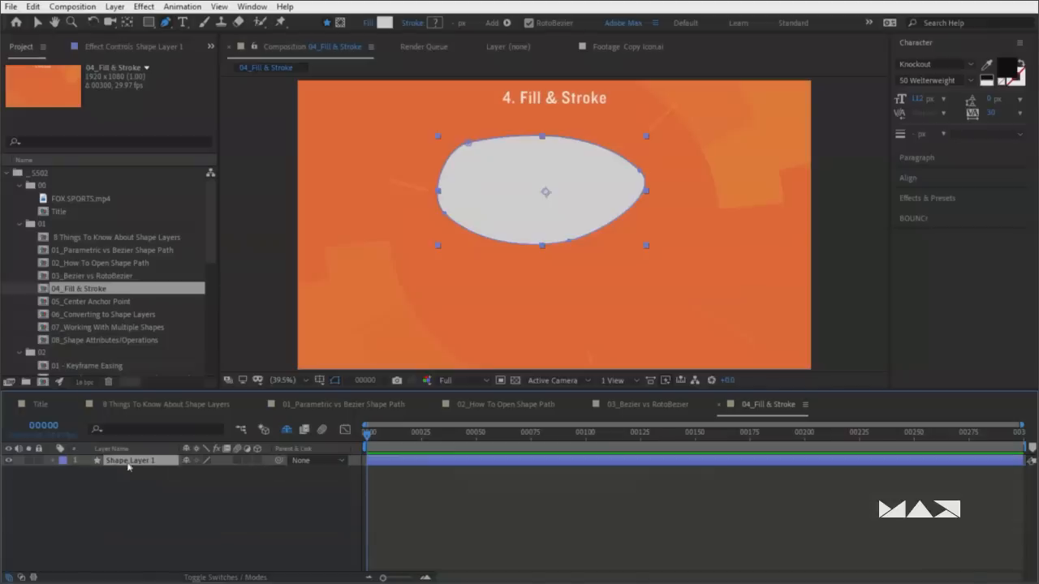
Try to bring the stroke back by accepting the Stroke Options and a stroke color, and check the shape layer's expanded contents
{"action": "left_click", "coordinate": [412, 23]}
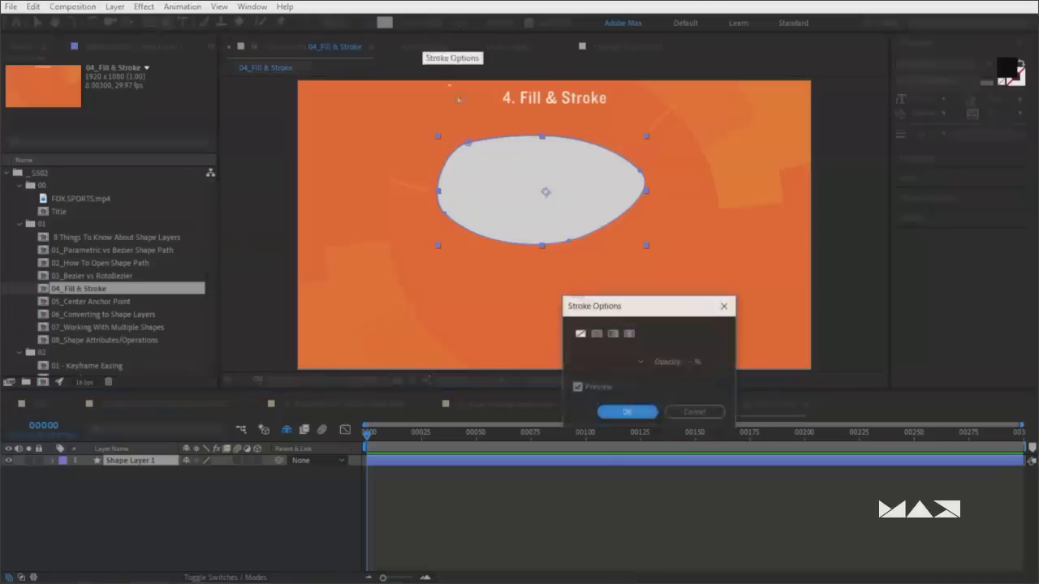
{"action": "left_click", "coordinate": [626, 411]}
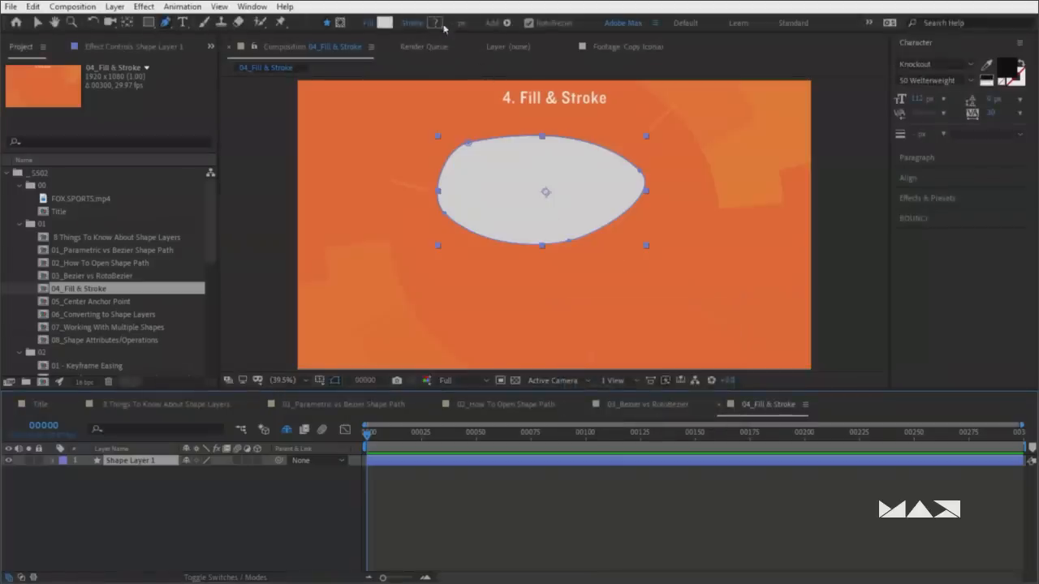
{"action": "left_click", "coordinate": [438, 23]}
{"action": "left_click", "coordinate": [555, 289]}
{"action": "left_click", "coordinate": [54, 461]}
{"action": "left_click", "coordinate": [111, 507]}
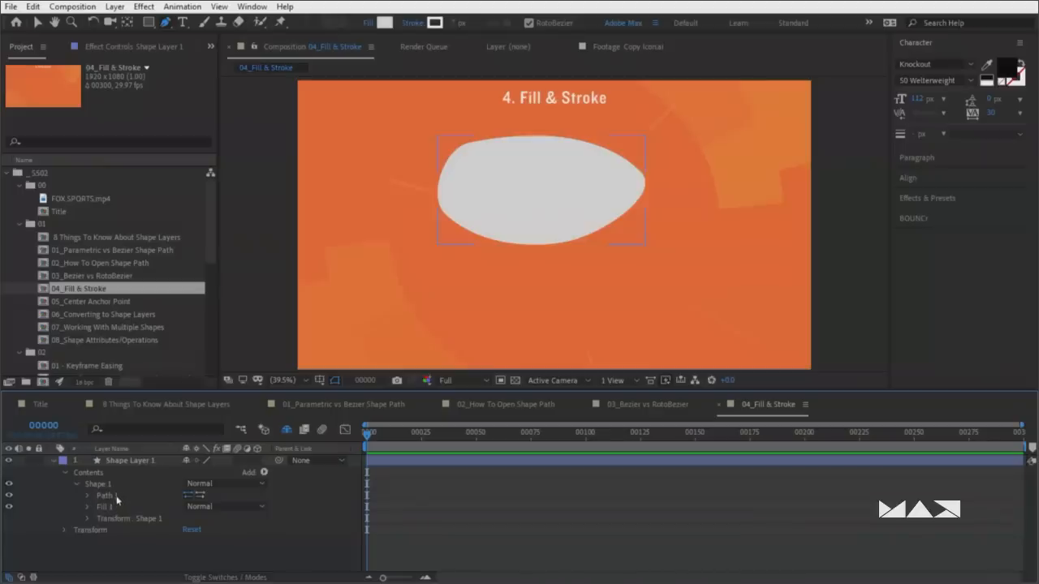
{"action": "left_click", "coordinate": [112, 505]}
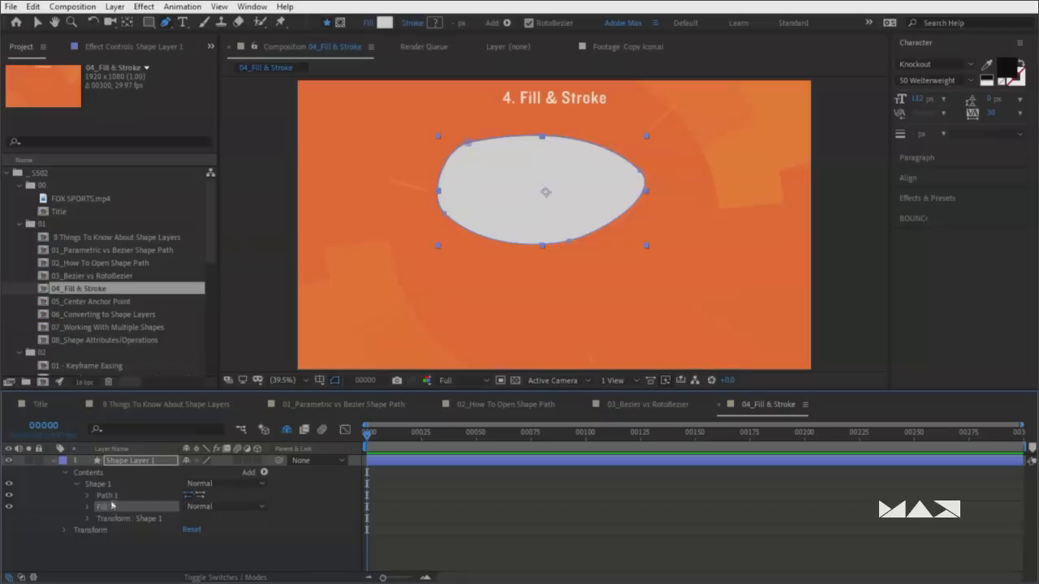
Add a Stroke property to the Shape 1 group of the shape layer
{"action": "left_click", "coordinate": [113, 486]}
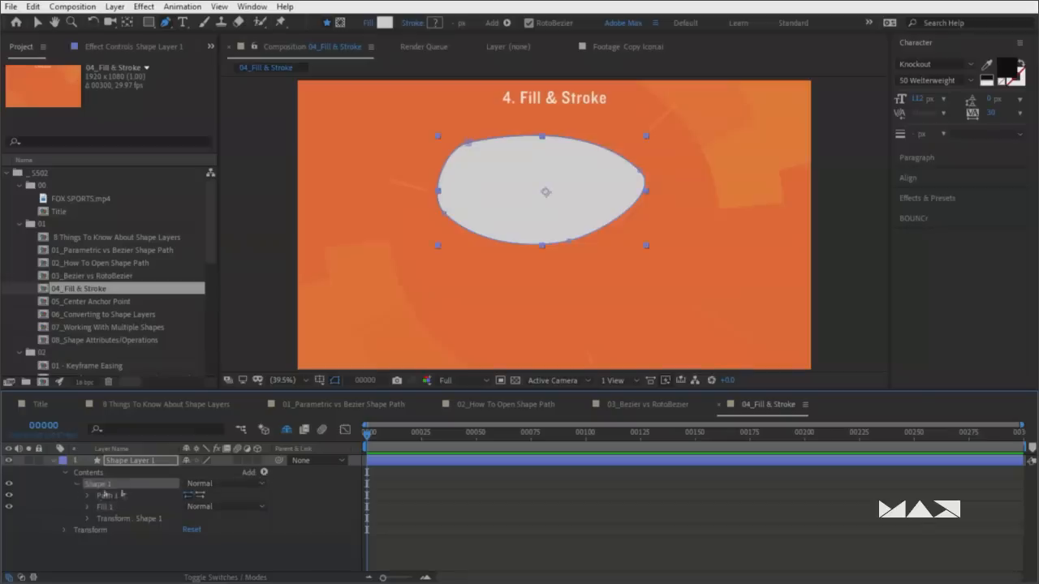
{"action": "left_click", "coordinate": [264, 472]}
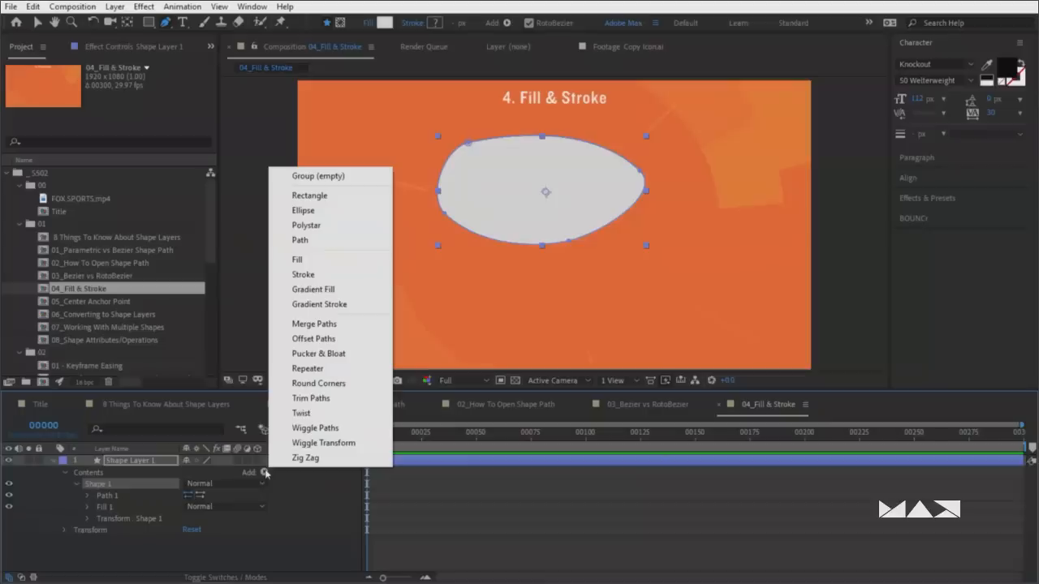
{"action": "left_click", "coordinate": [310, 276]}
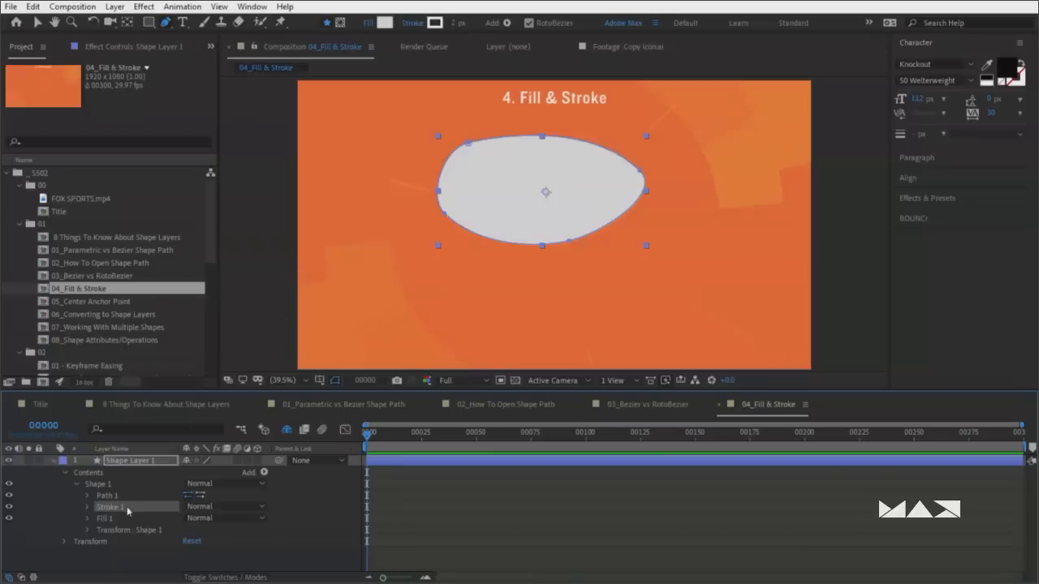
Set the shape layer's stroke color to black and its width to 29 px
{"action": "left_click", "coordinate": [127, 461]}
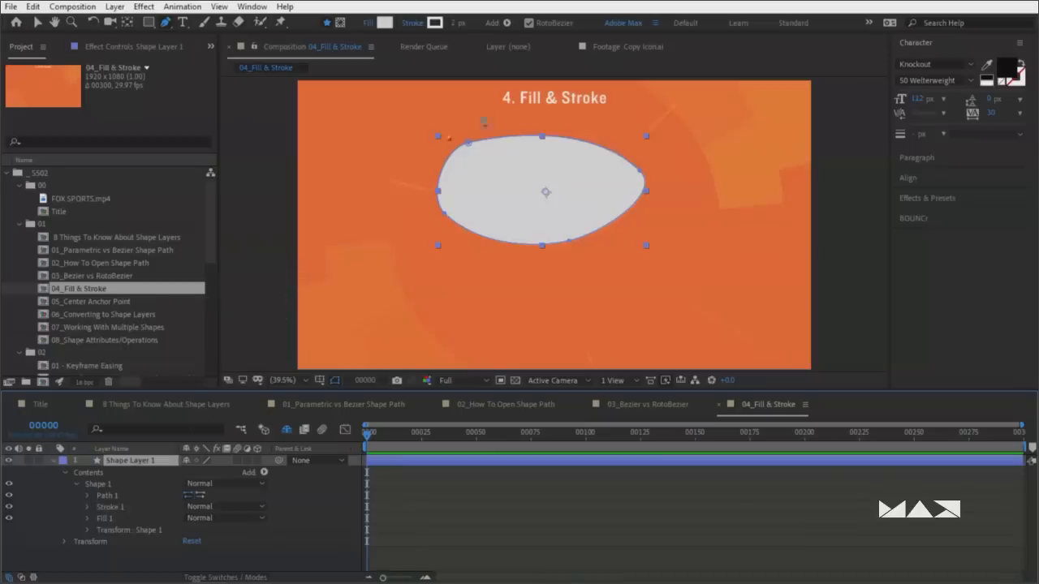
{"action": "left_click", "coordinate": [435, 23]}
{"action": "left_click", "coordinate": [554, 290]}
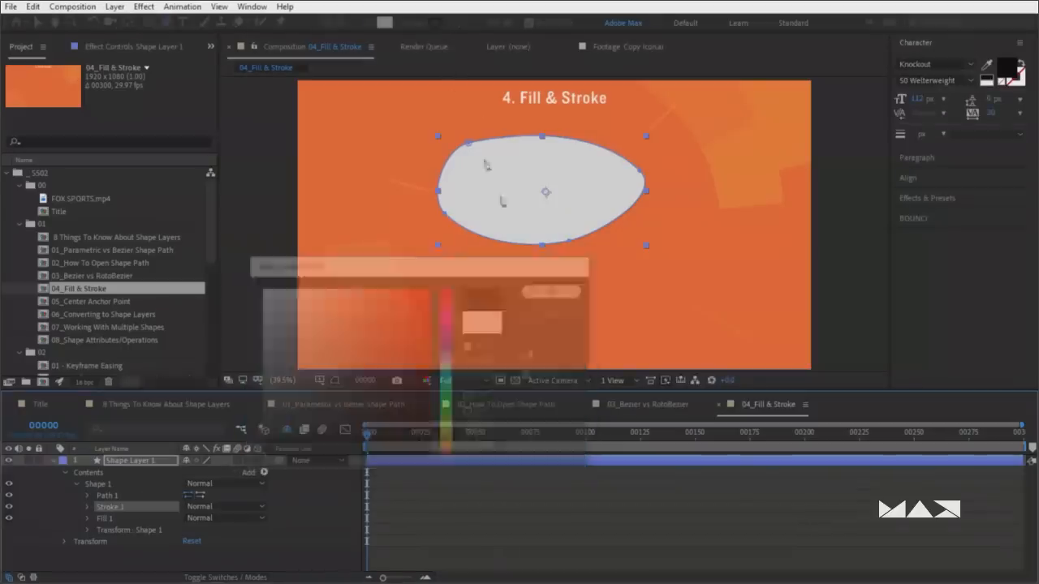
{"action": "left_click_drag", "start_coordinate": [456, 24], "coordinate": [474, 24]}
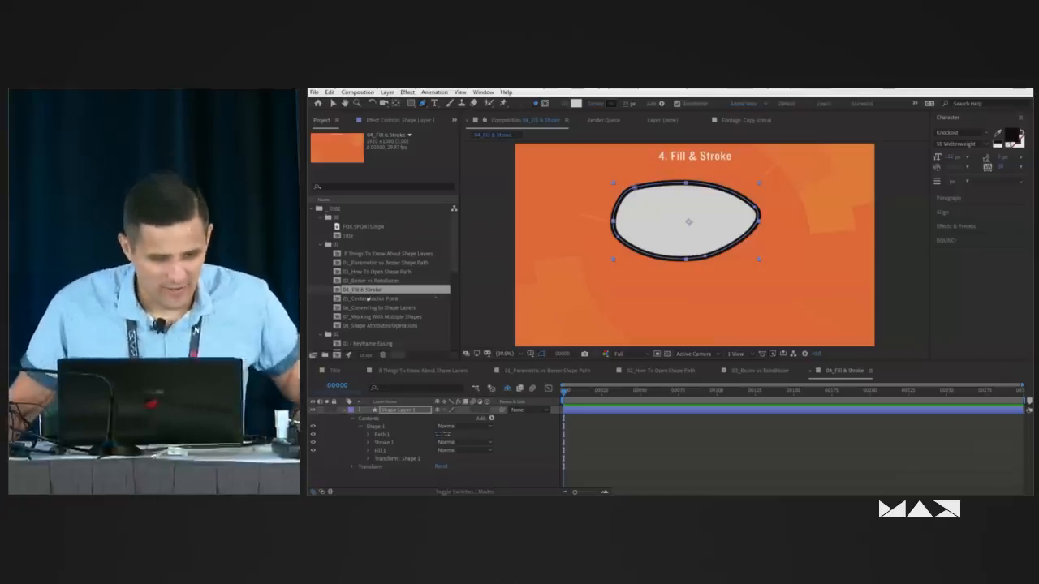
Open the 05_Center Anchor Point composition and turn off Center Anchor Point in New Shape Layers in the general preferences
{"action": "left_click", "coordinate": [364, 299]}
{"action": "double_click", "coordinate": [80, 304]}
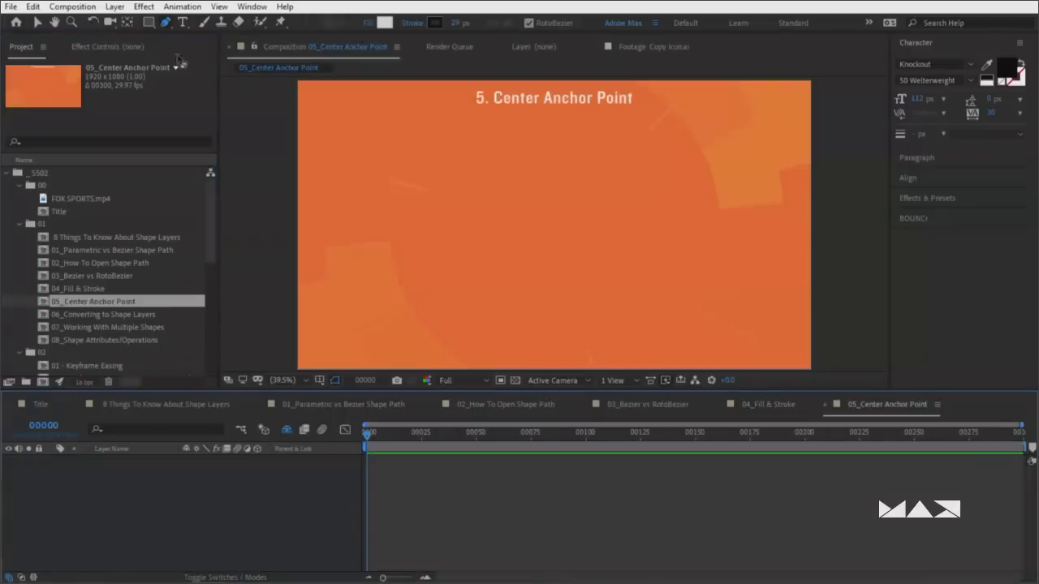
{"action": "left_click", "coordinate": [33, 7]}
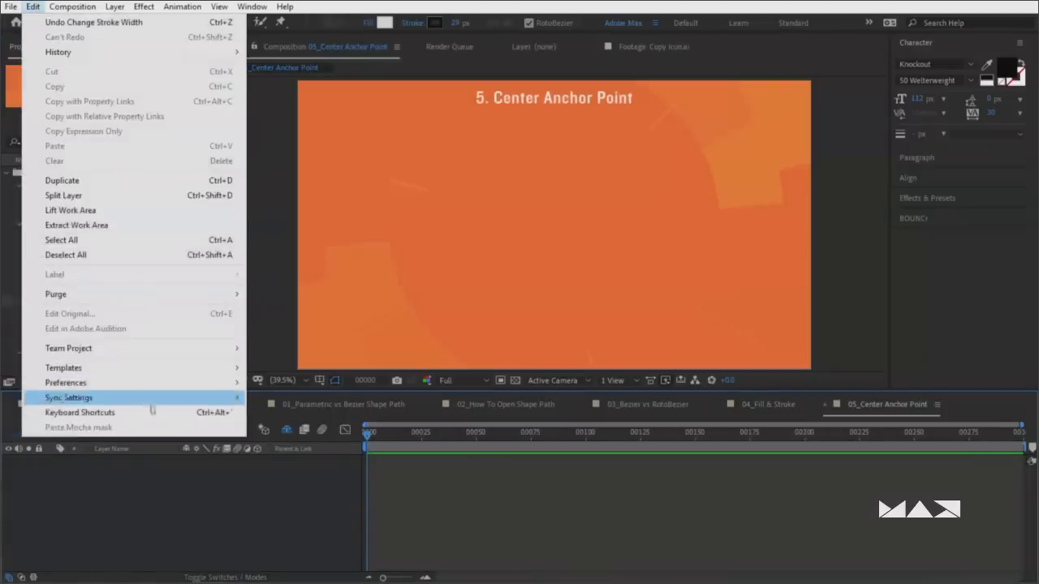
{"action": "mouse_move", "coordinate": [160, 384]}
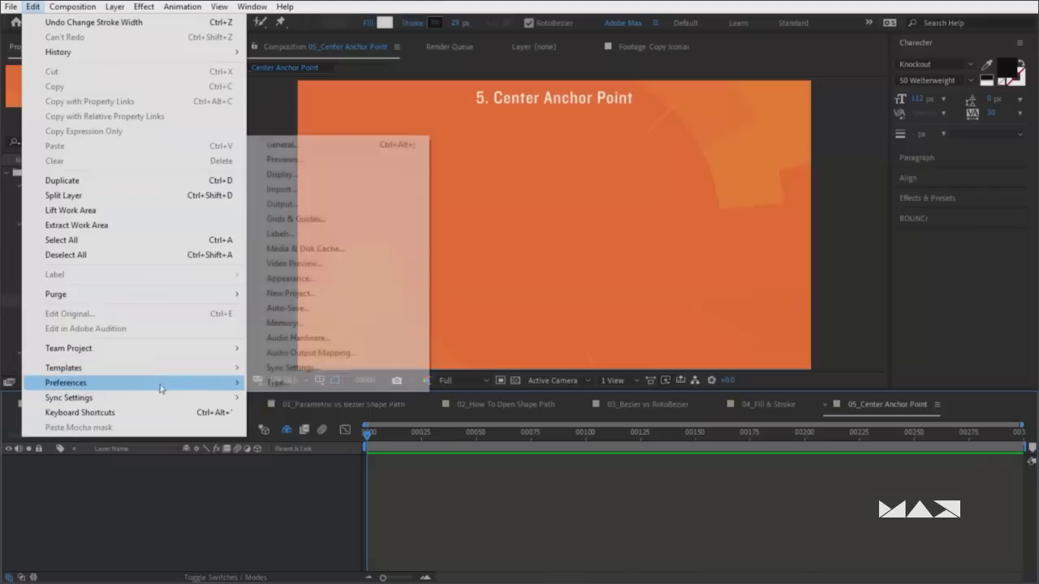
{"action": "left_click", "coordinate": [319, 154]}
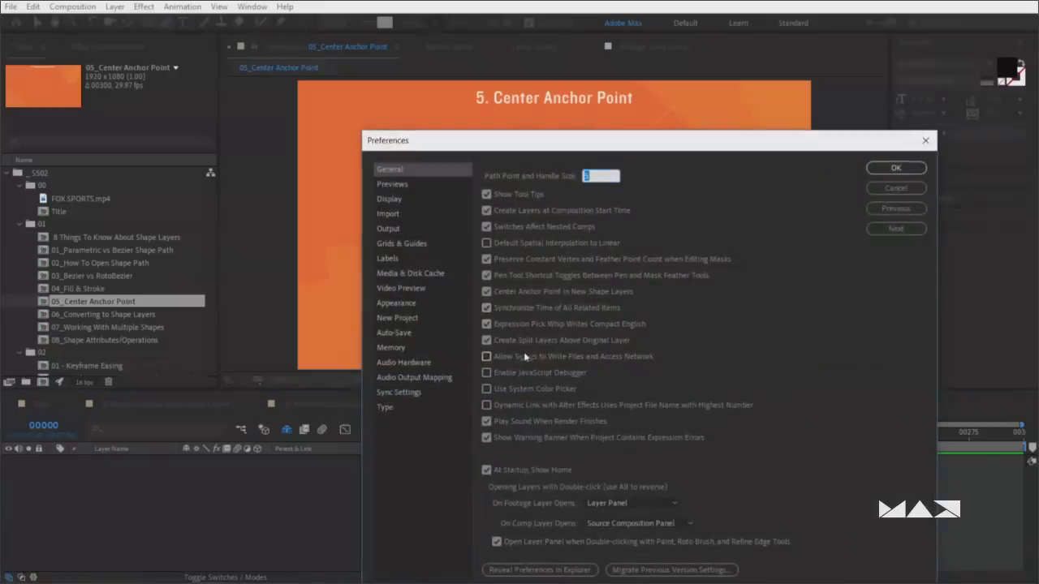
{"action": "left_click", "coordinate": [486, 294]}
{"action": "left_click", "coordinate": [892, 168]}
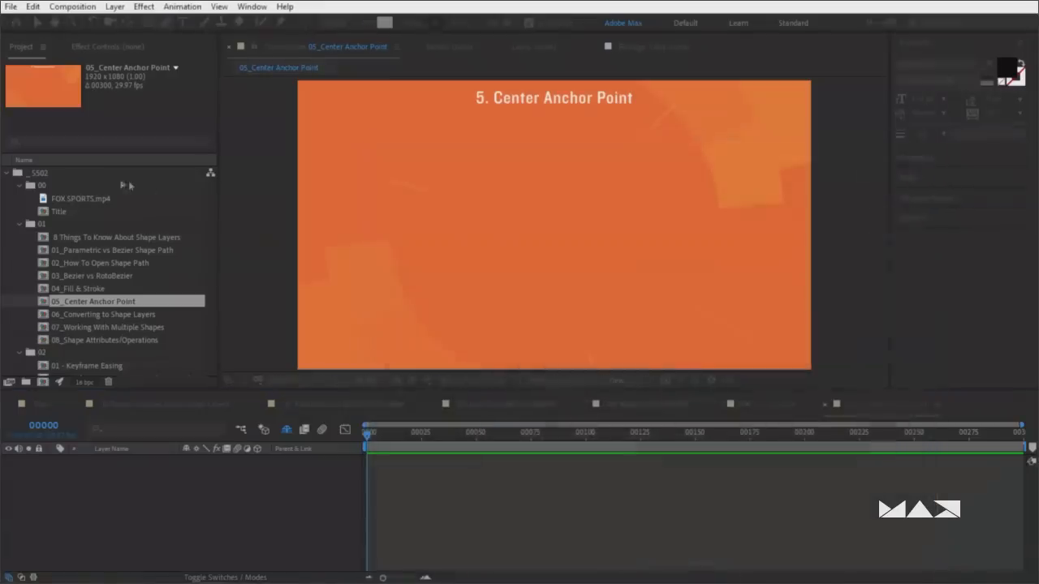
Draw a five-pointed star in the upper-left area of the composition and rotate its layer to -19°
{"action": "left_click_drag", "start_coordinate": [151, 22], "coordinate": [195, 86]}
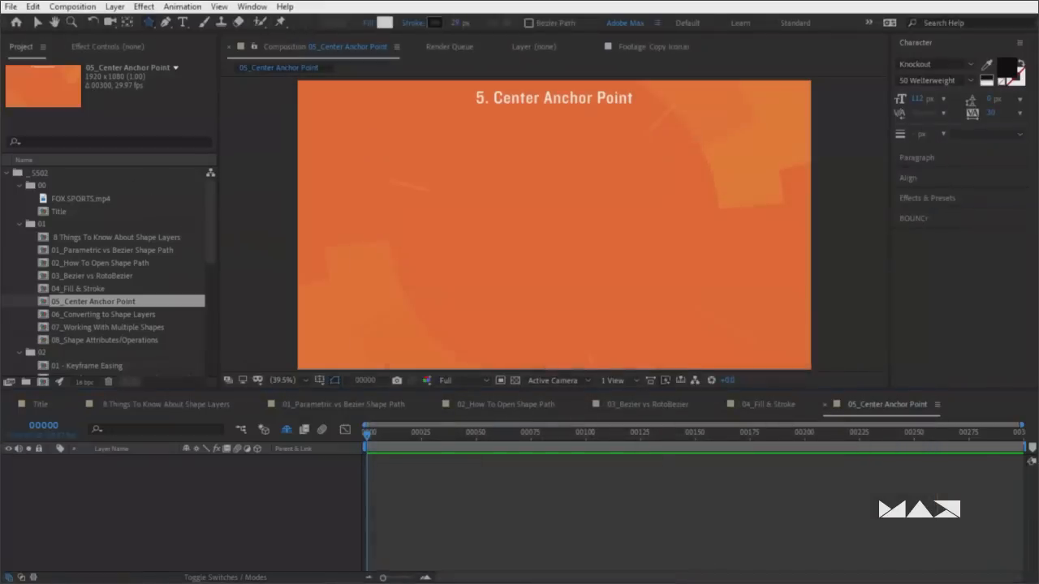
{"action": "mouse_move", "coordinate": [458, 209]}
{"action": "left_mouse_down"}
{"action": "mouse_move", "coordinate": [460, 151]}
{"action": "mouse_move", "coordinate": [406, 134]}
{"action": "mouse_move", "coordinate": [405, 123]}
{"action": "left_mouse_up"}
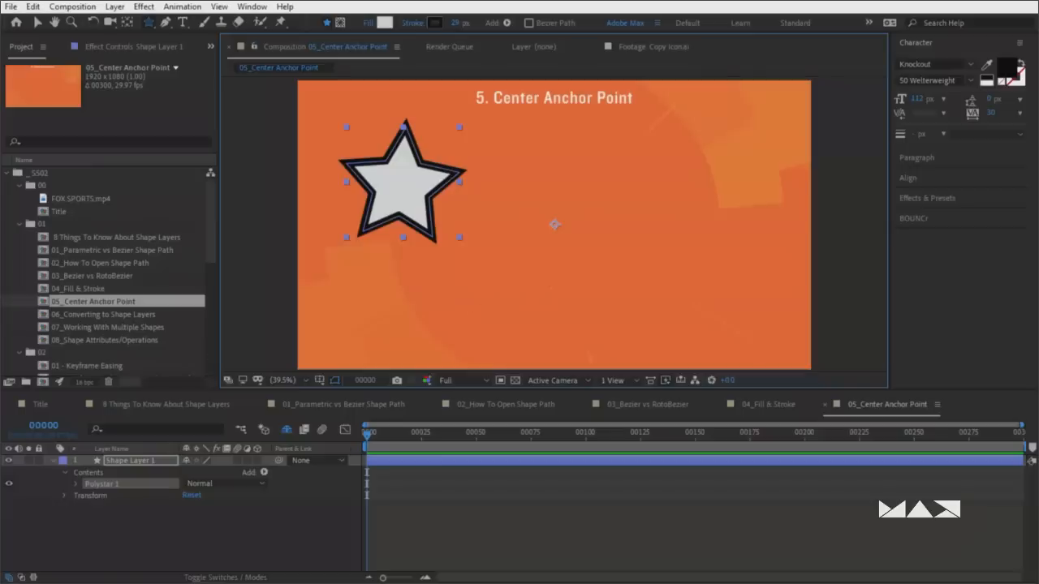
{"action": "key", "text": "r"}
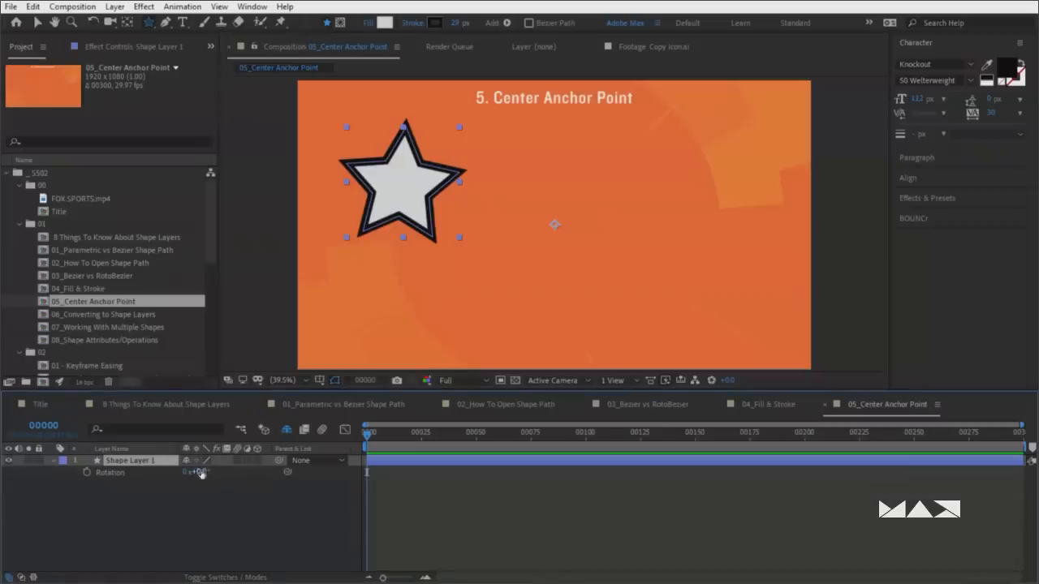
{"action": "key", "text": "r"}
{"action": "key", "text": "r"}
{"action": "mouse_move", "coordinate": [198, 472]}
{"action": "left_mouse_down"}
{"action": "mouse_move", "coordinate": [213, 472]}
{"action": "mouse_move", "coordinate": [158, 471]}
{"action": "mouse_move", "coordinate": [182, 471]}
{"action": "left_mouse_up"}
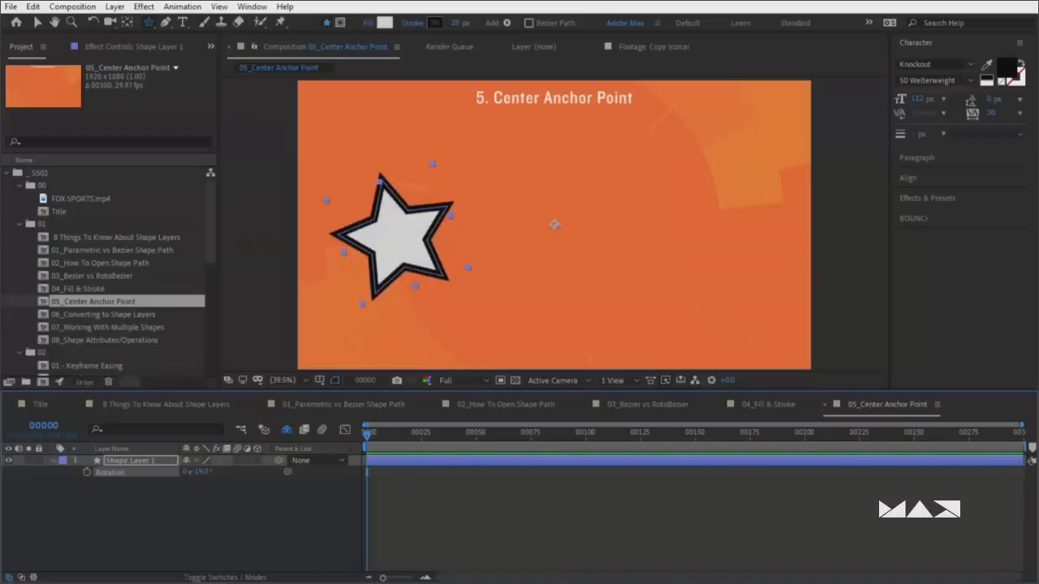
Try moving the layer's anchor point from the composition center onto the star with the Pan Behind tool, and undo the move
{"action": "key", "text": "y"}
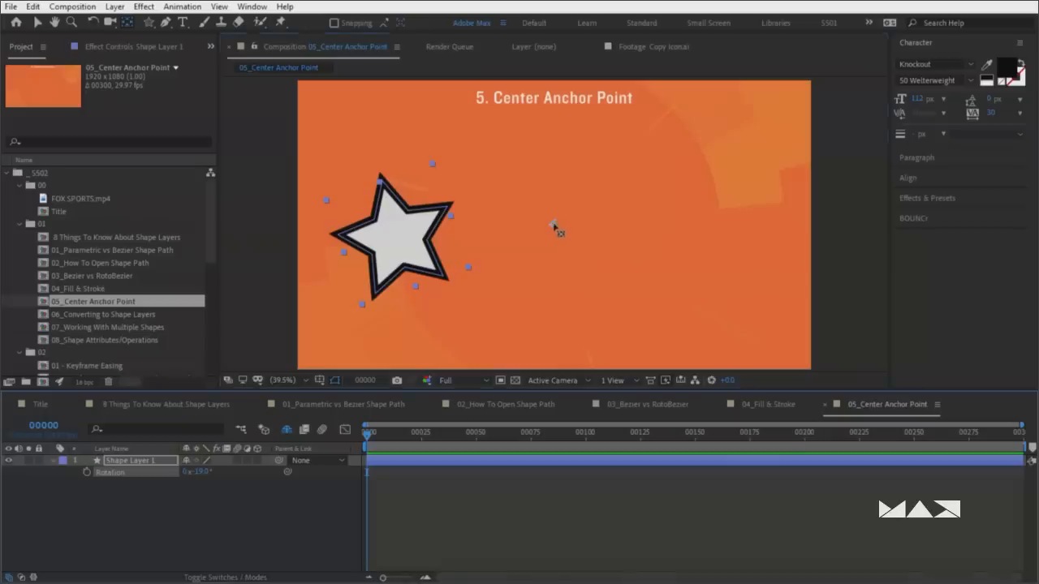
{"action": "left_click_drag", "start_coordinate": [555, 224], "coordinate": [426, 255]}
{"action": "key", "text": "ctrl+z"}
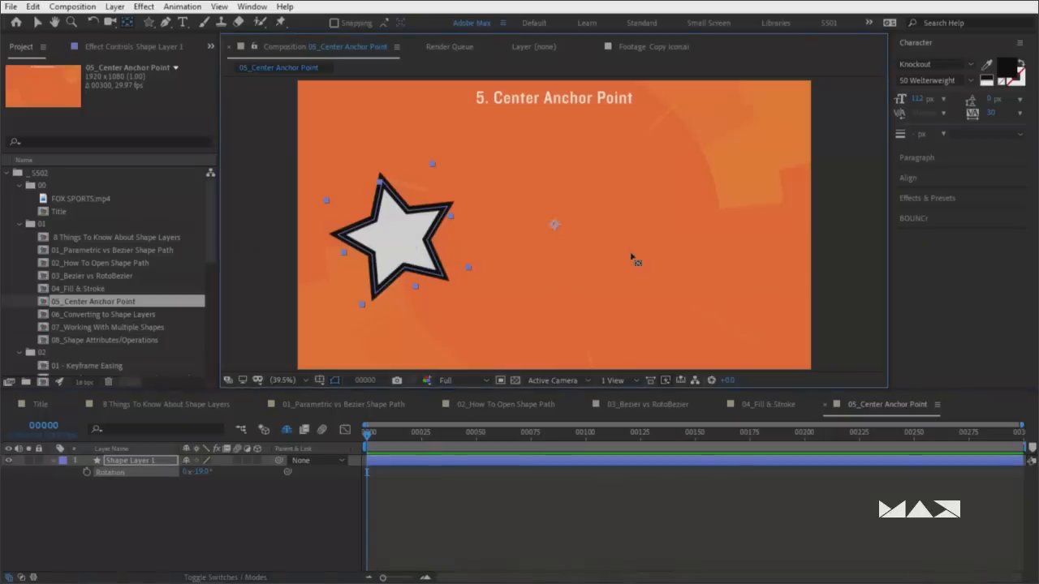
Duplicate the star layer and move the copy to the upper-right part of the composition
{"action": "key", "text": "ctrl+d"}
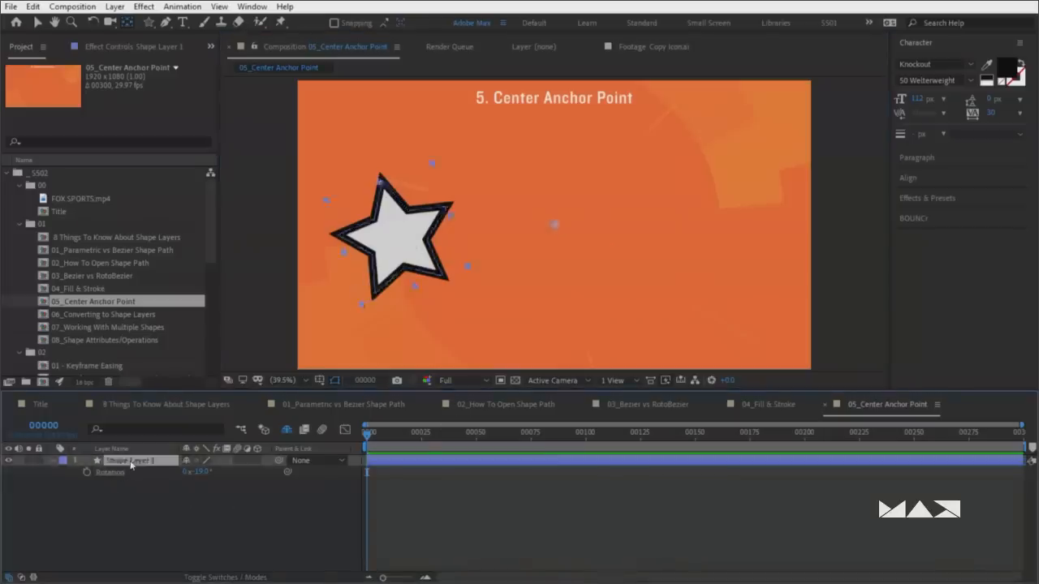
{"action": "key", "text": "v"}
{"action": "left_click_drag", "start_coordinate": [551, 227], "coordinate": [789, 167]}
Center the anchor points of both star layers in their shapes and set their rotation to 0°
{"action": "left_click", "coordinate": [403, 236]}
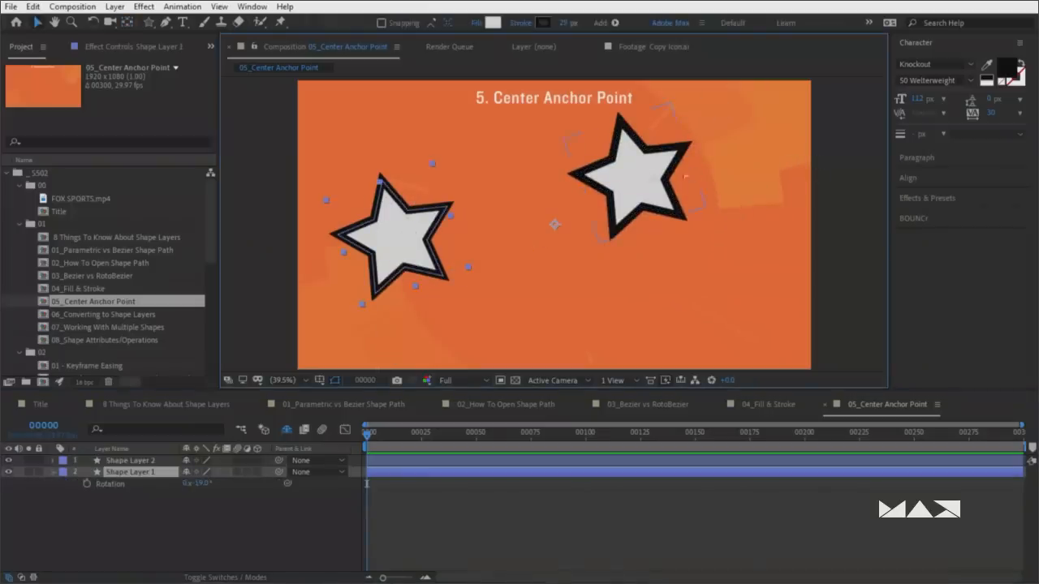
{"action": "left_click", "coordinate": [630, 180], "text": "shift"}
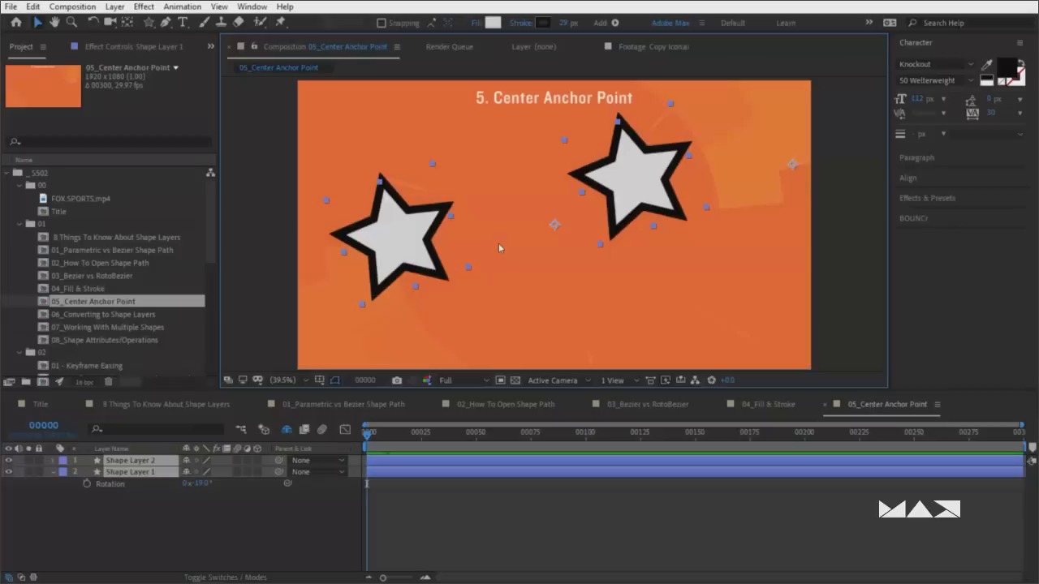
{"action": "key", "text": "ctrl+alt+Home"}
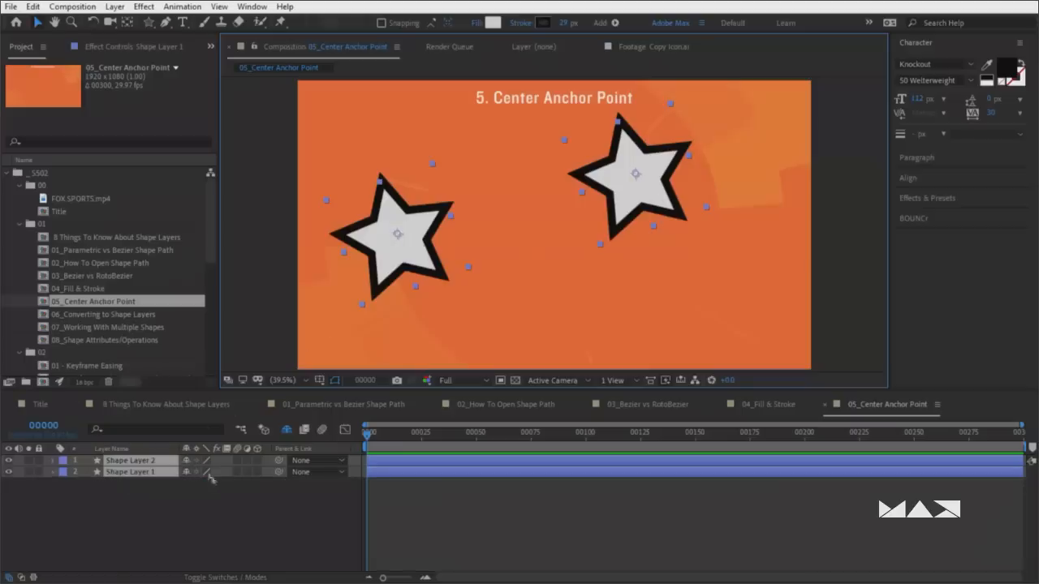
{"action": "key", "text": "r"}
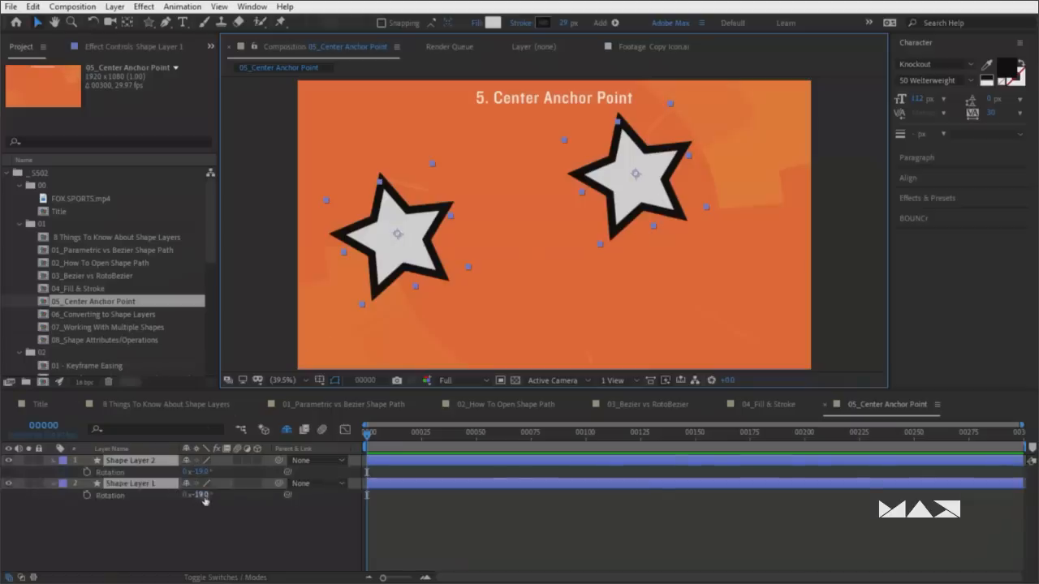
{"action": "left_click_drag", "start_coordinate": [202, 495], "coordinate": [214, 500]}
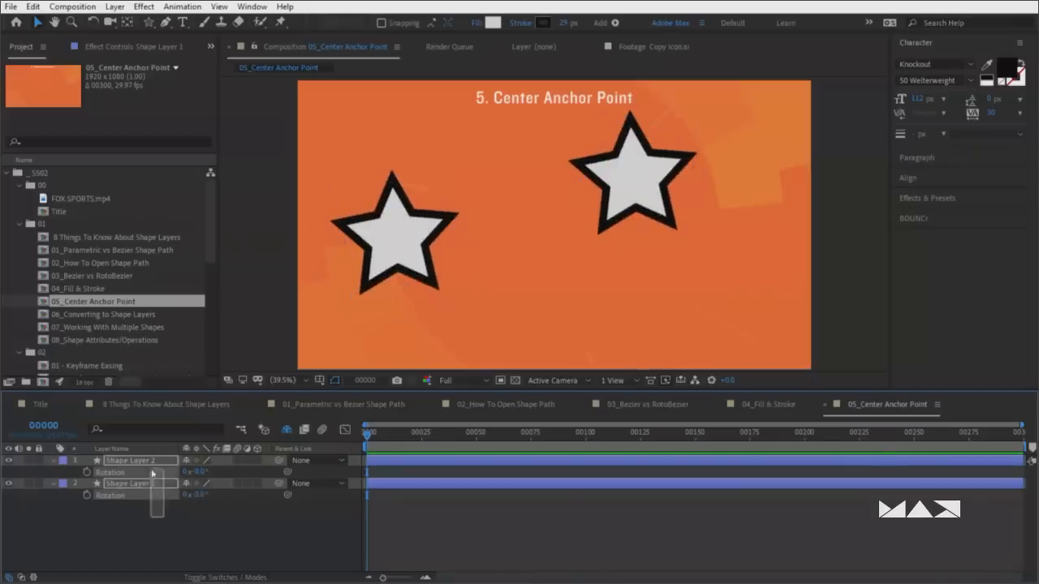
Delete both star layers and turn on Center Anchor Point in New Shape Layers in the general preferences
{"action": "key", "text": "Delete"}
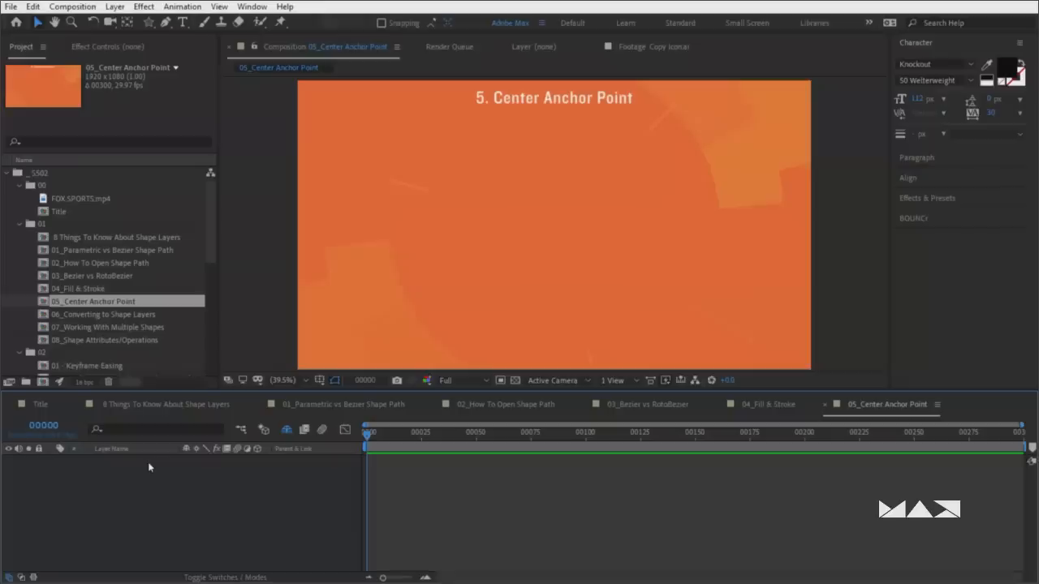
{"action": "left_click", "coordinate": [33, 6]}
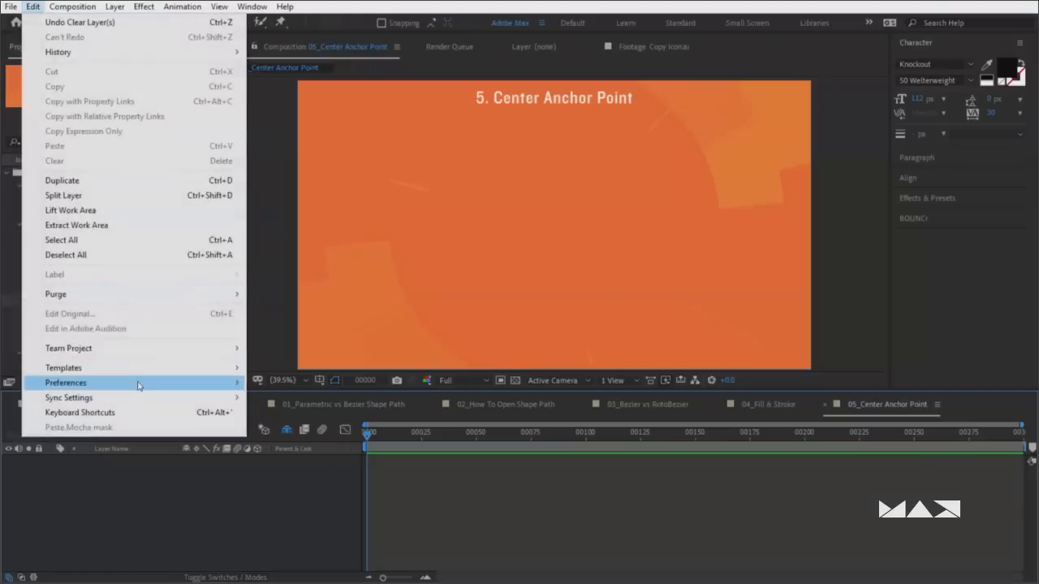
{"action": "mouse_move", "coordinate": [139, 382]}
{"action": "left_click", "coordinate": [319, 149]}
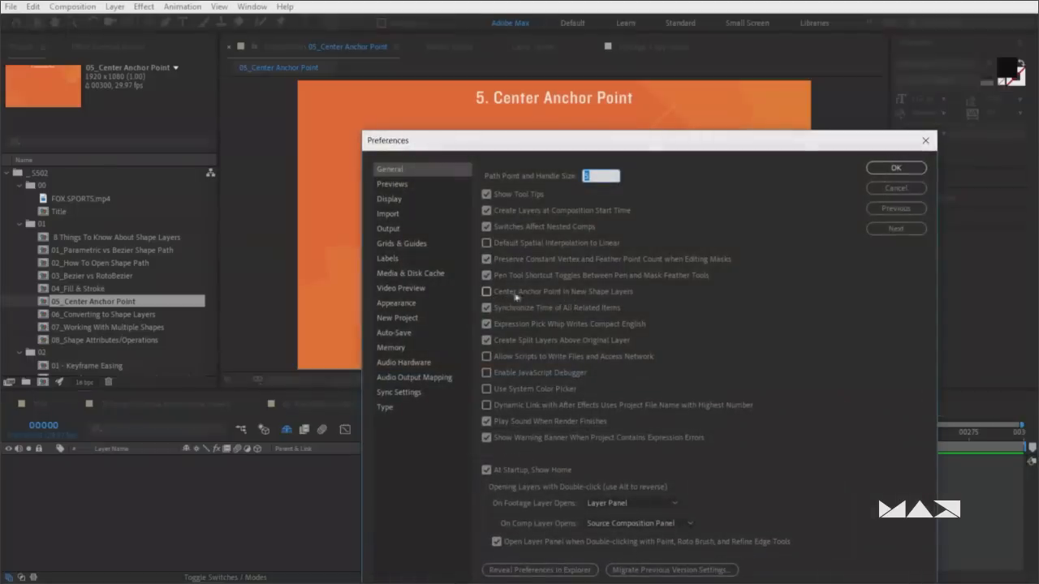
{"action": "left_click", "coordinate": [486, 291]}
{"action": "left_click", "coordinate": [895, 167]}
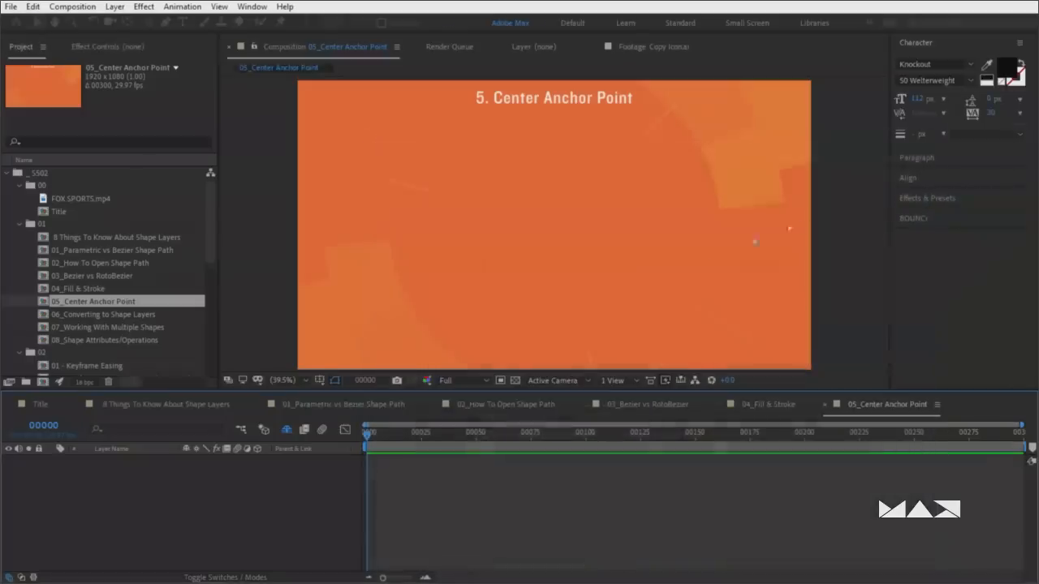
Draw a new five-pointed star in the upper-left area of the composition
{"action": "left_click_drag", "start_coordinate": [149, 22], "coordinate": [216, 83]}
{"action": "left_click_drag", "start_coordinate": [383, 156], "coordinate": [438, 209]}
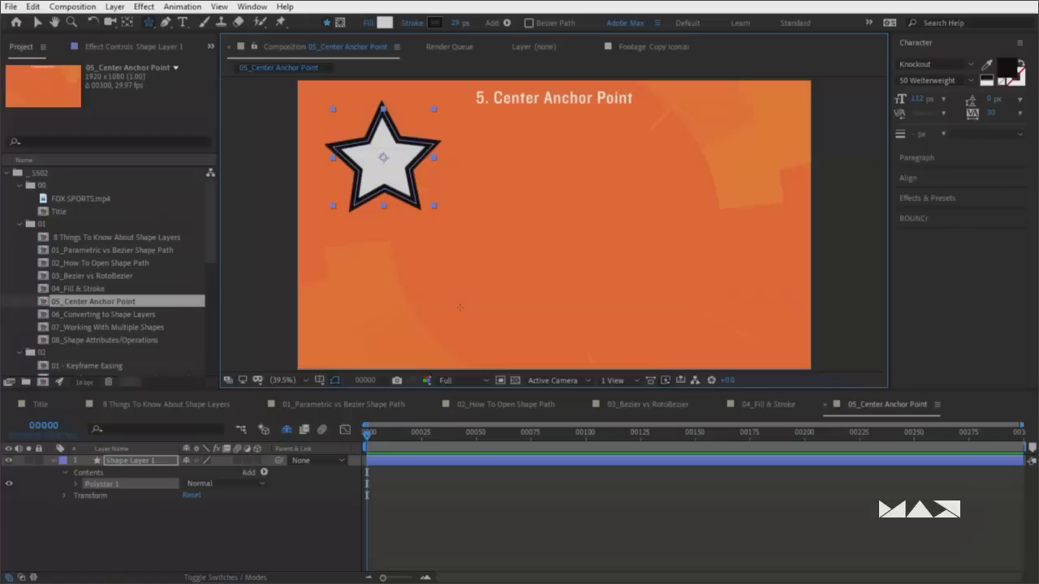
Delete the star shape layer from the composition
{"action": "left_click", "coordinate": [440, 522]}
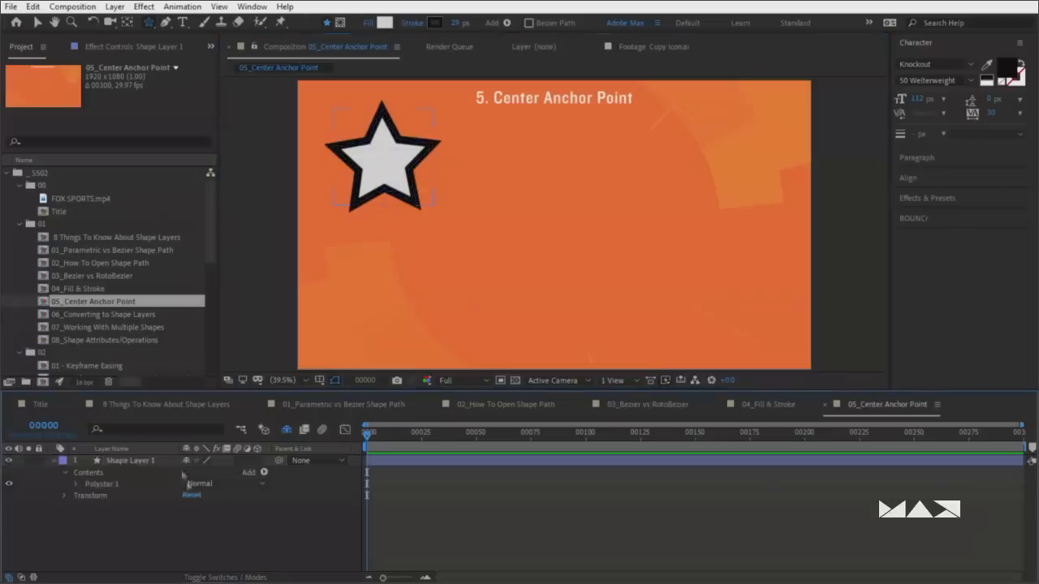
{"action": "left_click", "coordinate": [160, 462]}
{"action": "key", "text": "Delete"}
Add the text DFASDFDF, center its anchor point in the layer content and center the layer in the composition
{"action": "key", "text": "ctrl+t"}
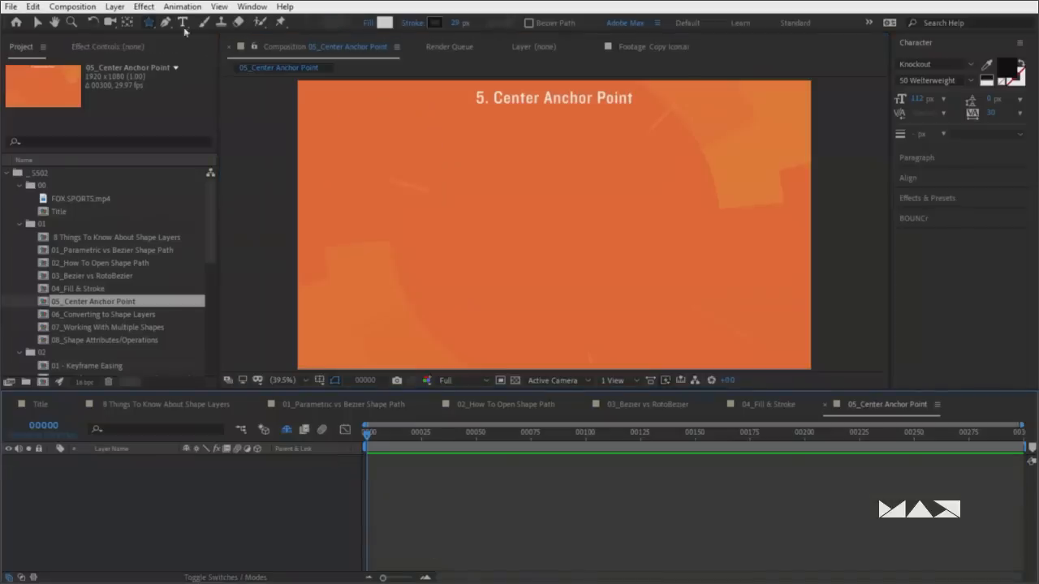
{"action": "left_click", "coordinate": [507, 202]}
{"action": "type", "text": "DFASDFDF"}
{"action": "key", "text": "KP_Enter"}
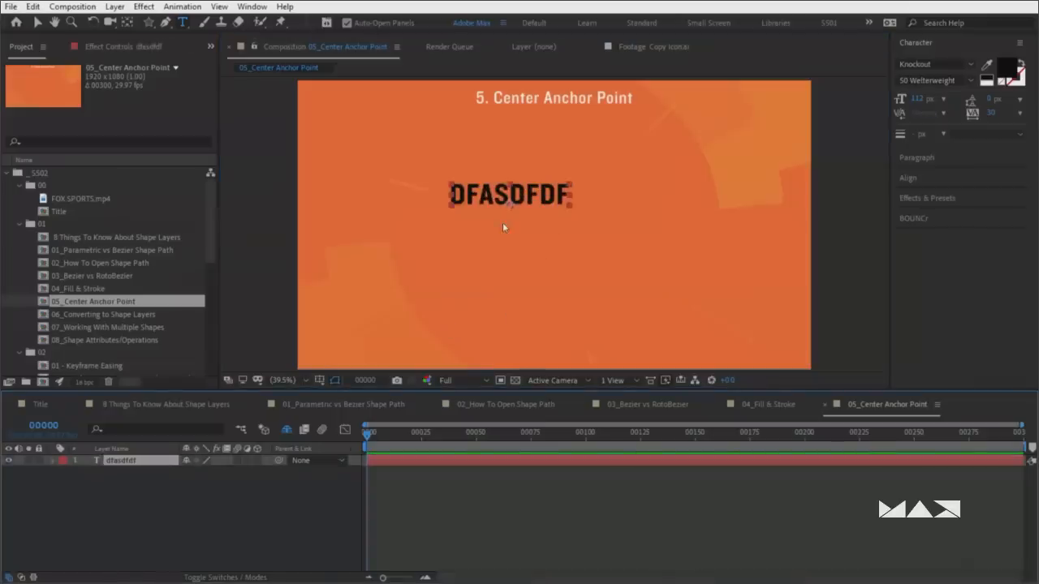
{"action": "key", "text": "ctrl+alt+Home"}
{"action": "key", "text": "ctrl+Home"}
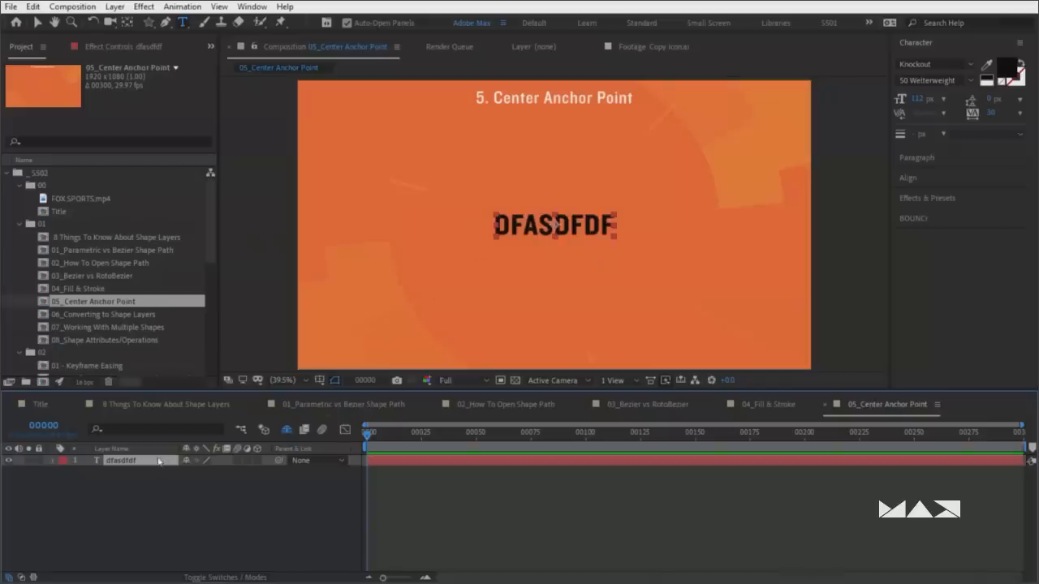
Delete the DFASDFDF text layer and open the 06_Converting to Shape Layers composition
{"action": "key", "text": "Delete"}
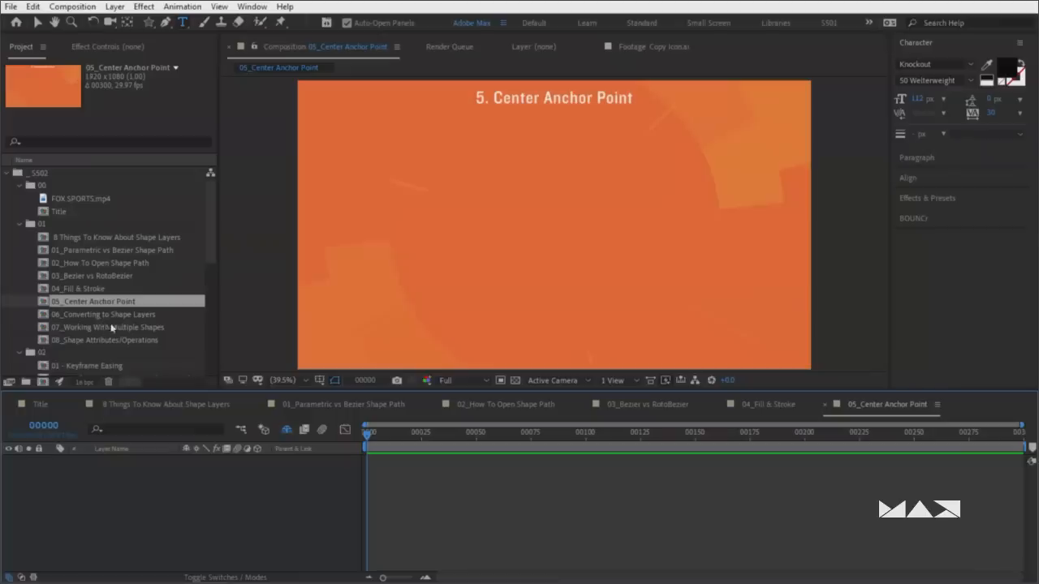
{"action": "double_click", "coordinate": [104, 315]}
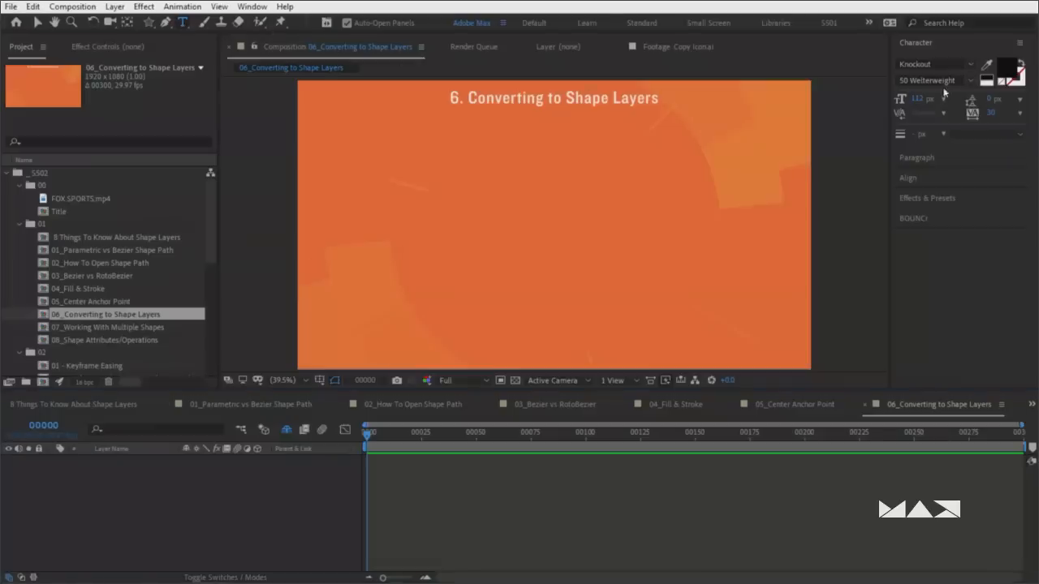
Set the character size to 100 px and the text fill color to white
{"action": "left_click", "coordinate": [920, 99]}
{"action": "type", "text": "100"}
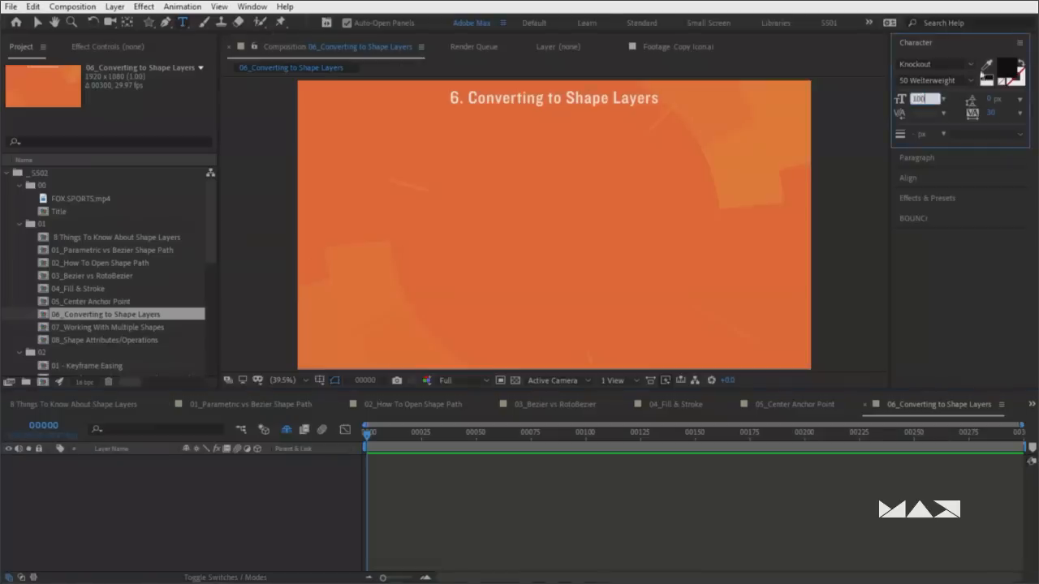
{"action": "left_click", "coordinate": [1005, 70]}
{"action": "left_click", "coordinate": [279, 319]}
{"action": "left_click", "coordinate": [542, 290]}
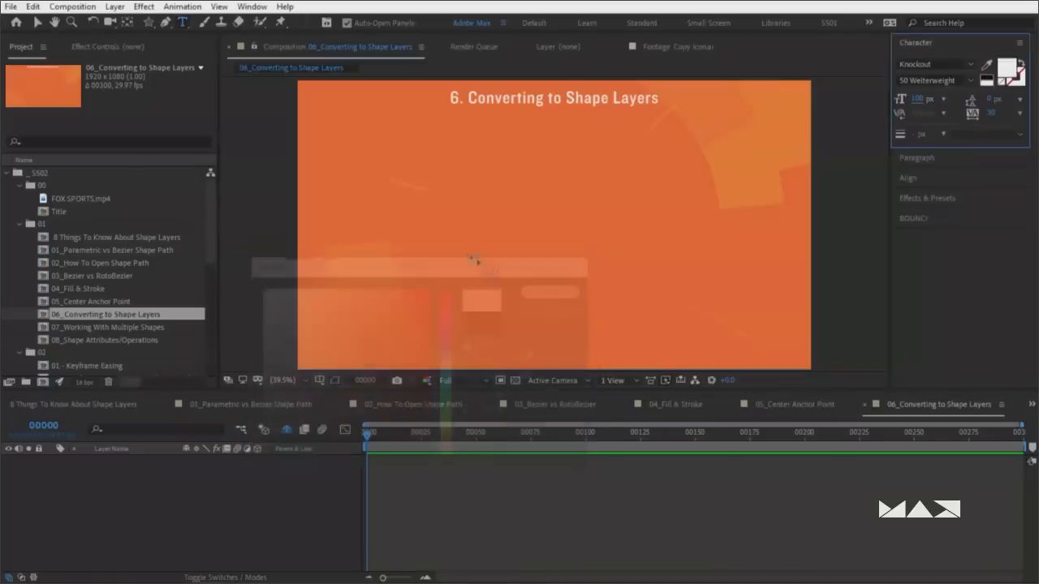
Add a text layer reading UKRAMEDIA near the middle of the composition
{"action": "left_click", "coordinate": [460, 231]}
{"action": "type", "text": "UKRAMD"}
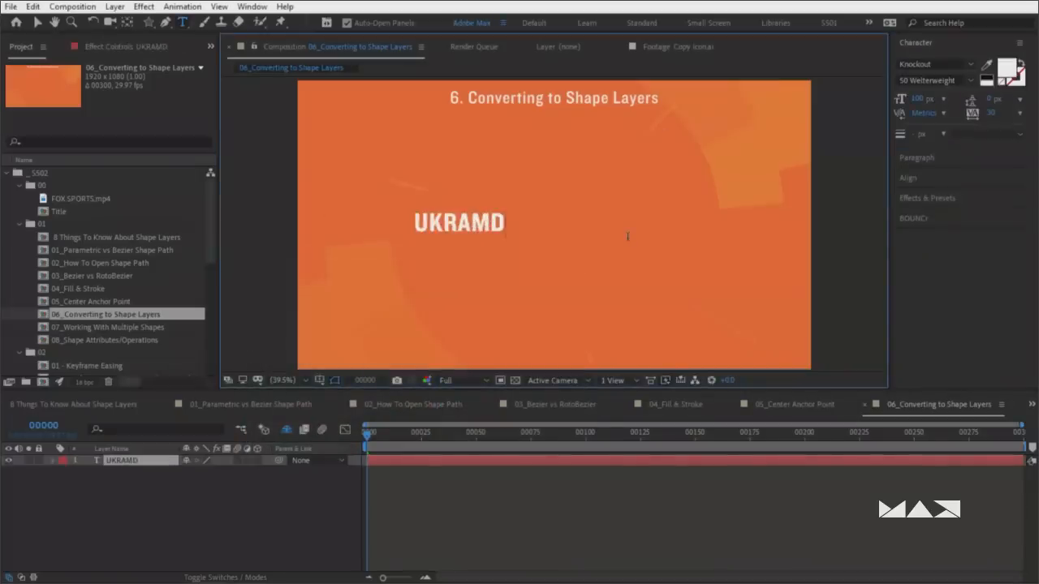
{"action": "key", "text": "BackSpace"}
{"action": "type", "text": "EDIA"}
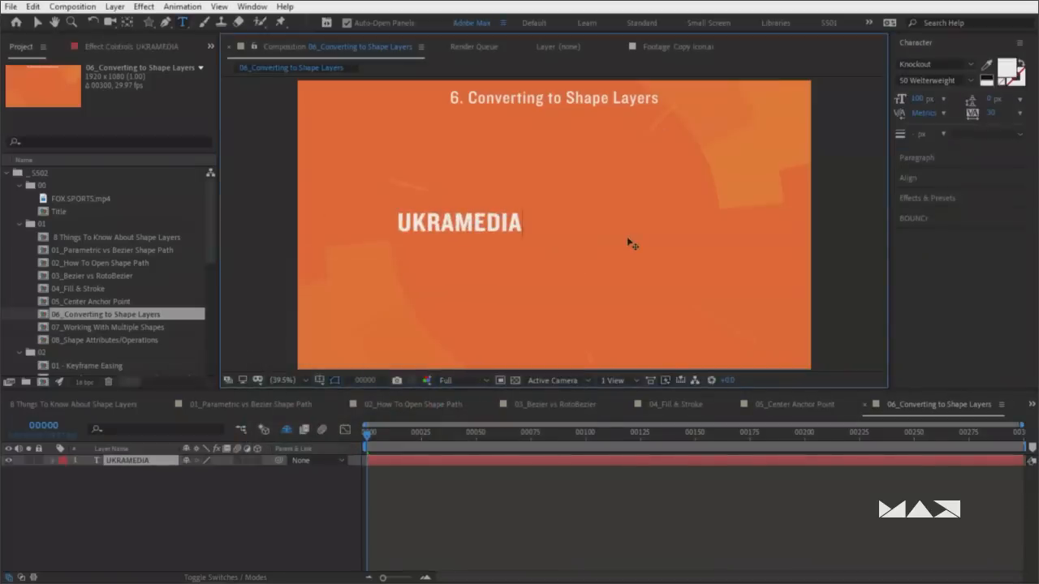
Center the UKRAMEDIA layer's anchor point in its content and center the layer in the composition
{"action": "left_click", "coordinate": [164, 464]}
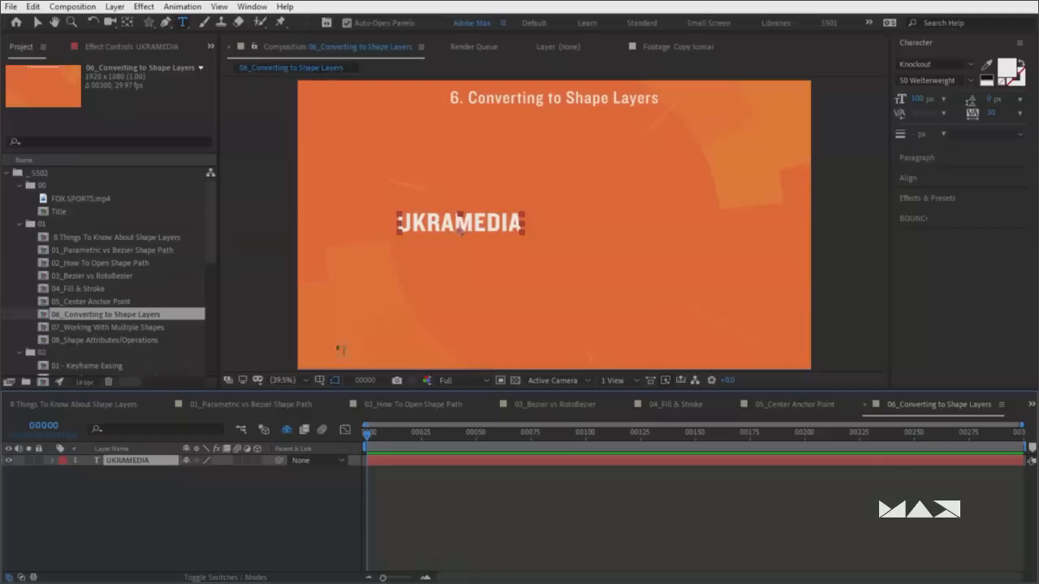
{"action": "key", "text": "ctrl+alt+Home"}
{"action": "key", "text": "ctrl+Home"}
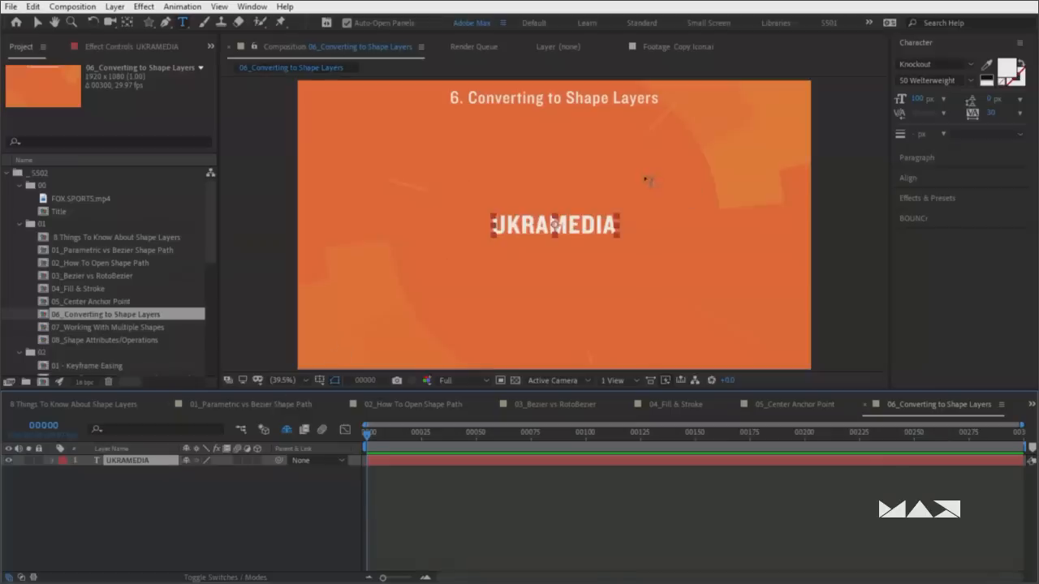
{"action": "key", "text": "v"}
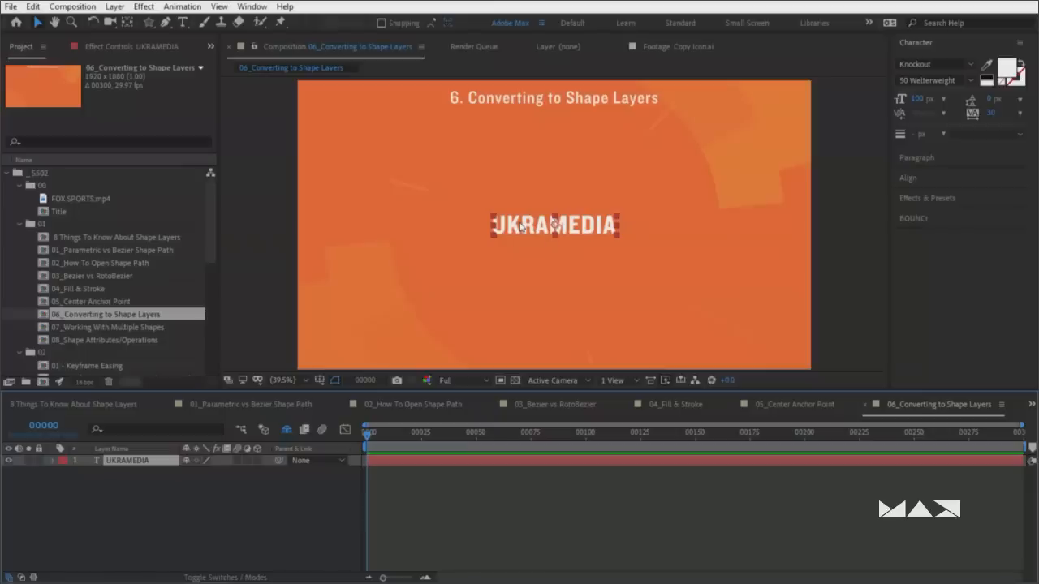
Create shapes from the UKRAMEDIA text and delete the original text layer
{"action": "right_click", "coordinate": [125, 465]}
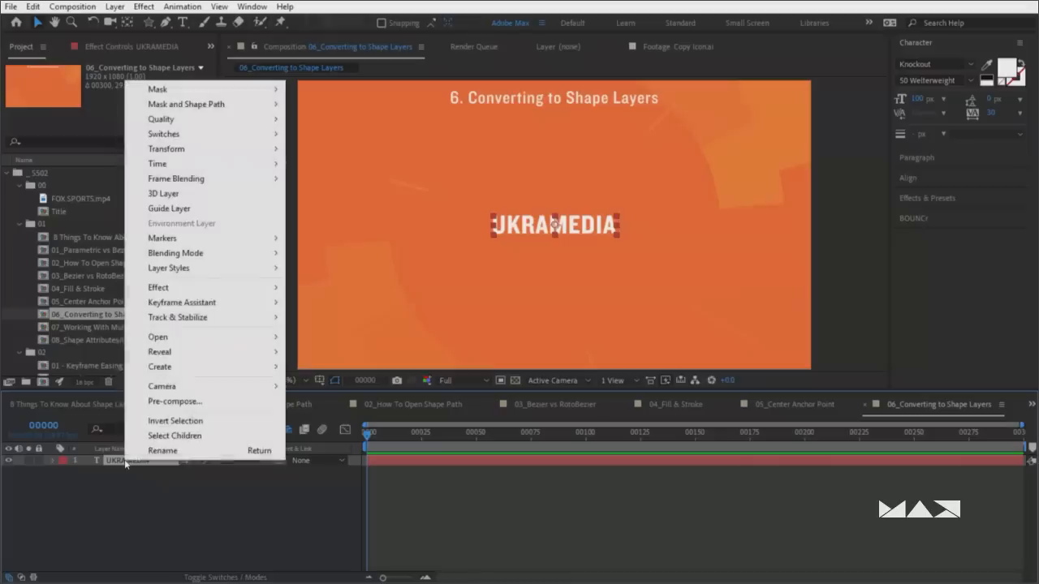
{"action": "mouse_move", "coordinate": [178, 370]}
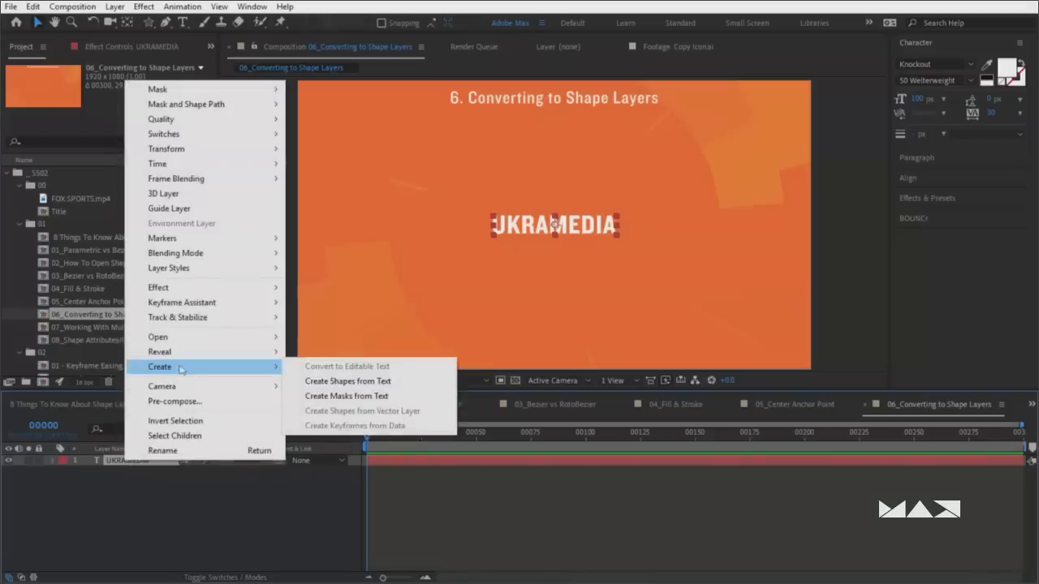
{"action": "left_click", "coordinate": [371, 387]}
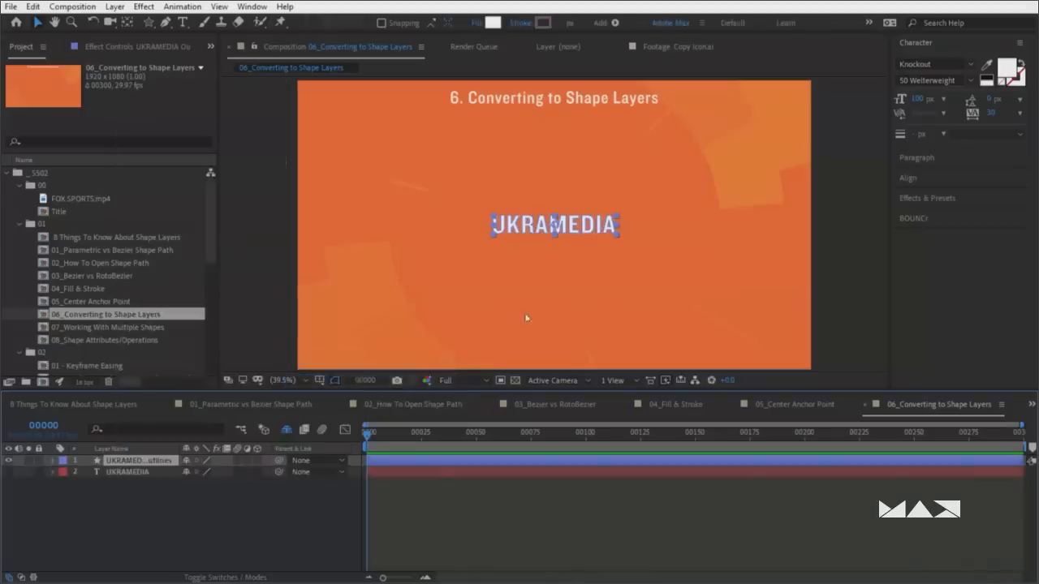
{"action": "left_click", "coordinate": [134, 472]}
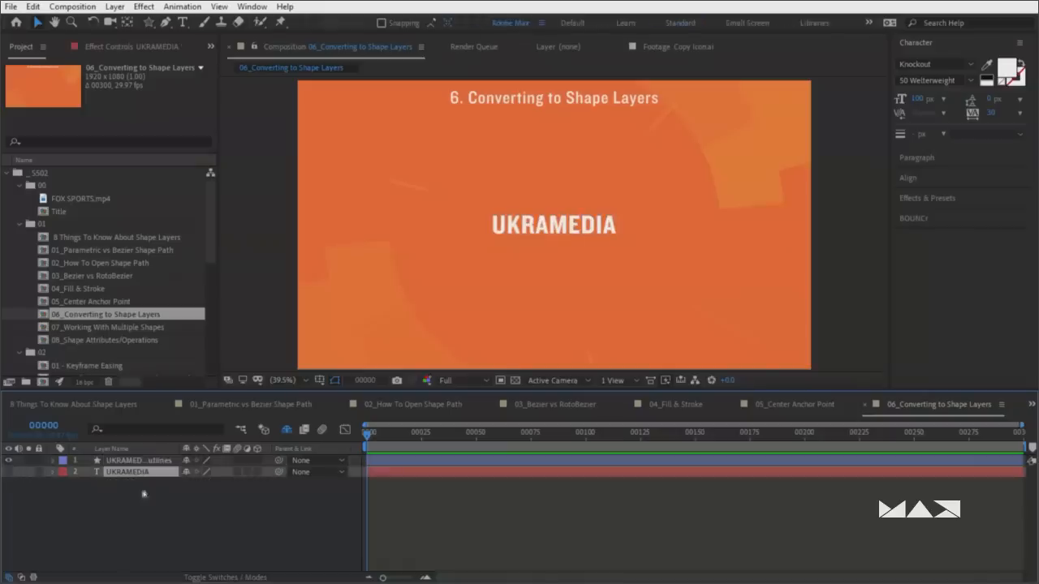
{"action": "key", "text": "Delete"}
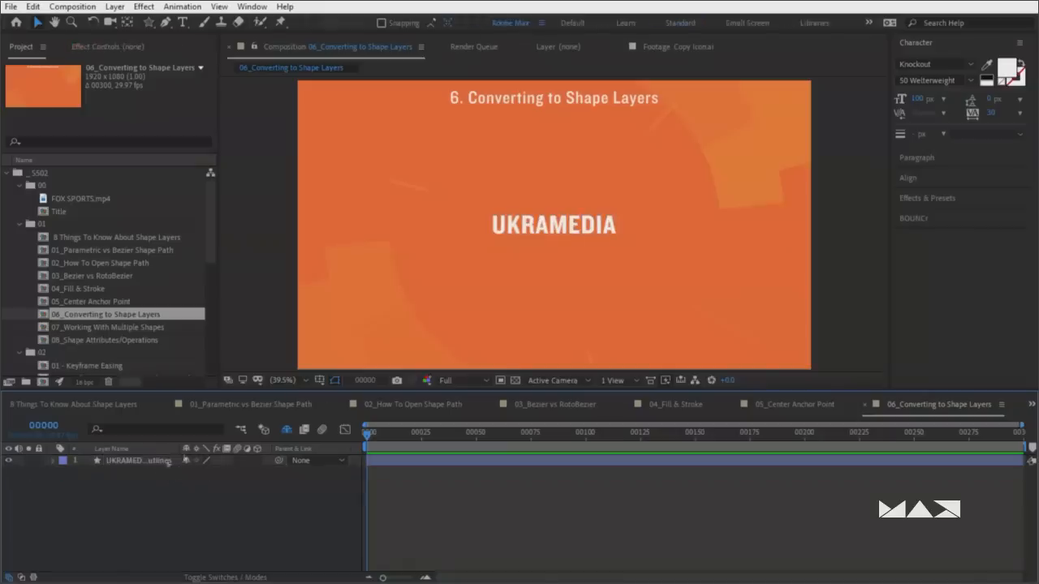
Pull the lower-left corner point of the first letter A in the UKRAMEDIA outlines slightly downward with the Pen tool
{"action": "left_click", "coordinate": [209, 471]}
{"action": "scroll", "coordinate": [573, 236], "scroll_direction": "up", "scroll_amount": 3}
{"action": "scroll", "coordinate": [573, 235], "scroll_direction": "up", "scroll_amount": 1}
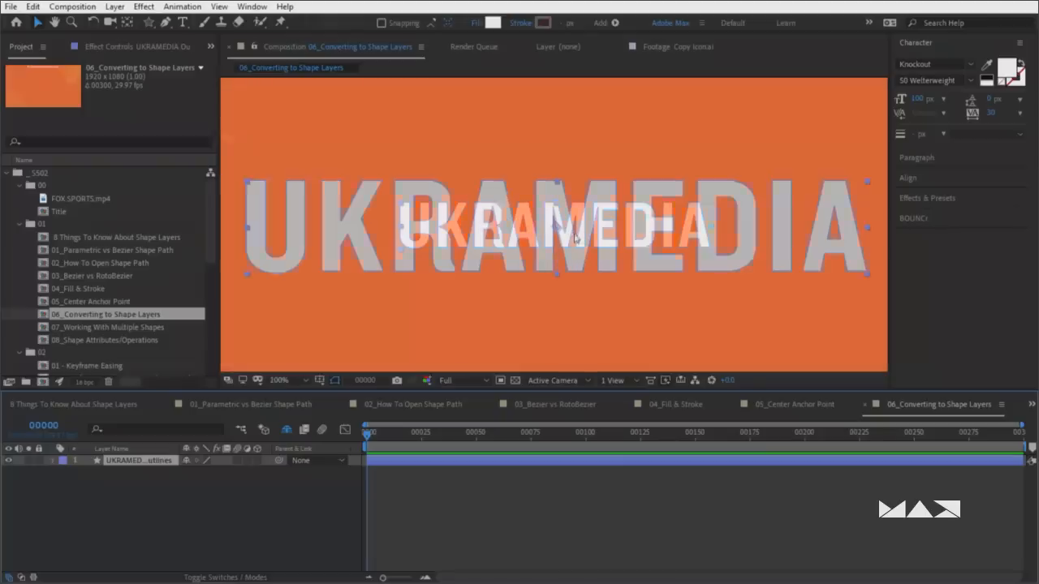
{"action": "key", "text": "g"}
{"action": "mouse_move", "coordinate": [479, 277]}
{"action": "left_mouse_down"}
{"action": "mouse_move", "coordinate": [487, 301]}
{"action": "mouse_move", "coordinate": [478, 286]}
{"action": "left_mouse_up"}
Expand the contents of the UKRAMEDIA outlines layer to examine its separate letter groups
{"action": "left_click", "coordinate": [53, 460]}
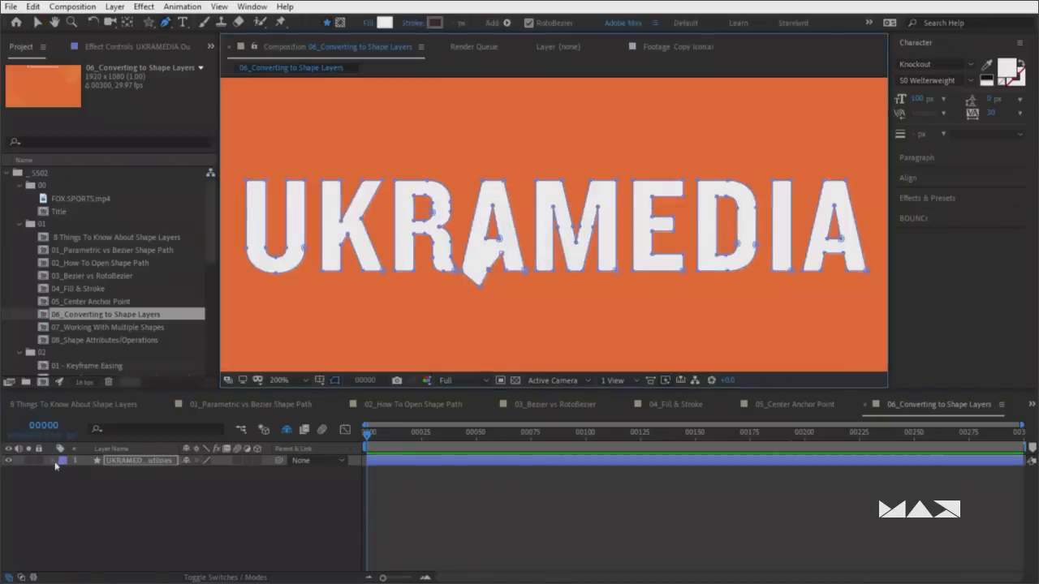
{"action": "left_click", "coordinate": [65, 474]}
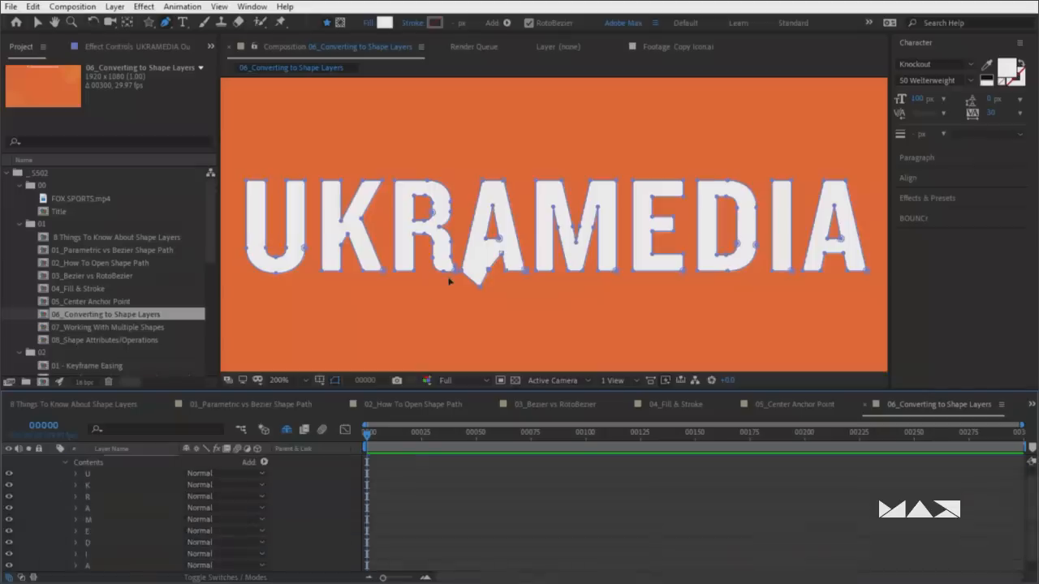
{"action": "scroll", "coordinate": [225, 479], "scroll_direction": "up", "scroll_amount": 1}
Delete the UKRAMEDIA outlines layer and fit the whole composition in the viewer
{"action": "left_click", "coordinate": [134, 461]}
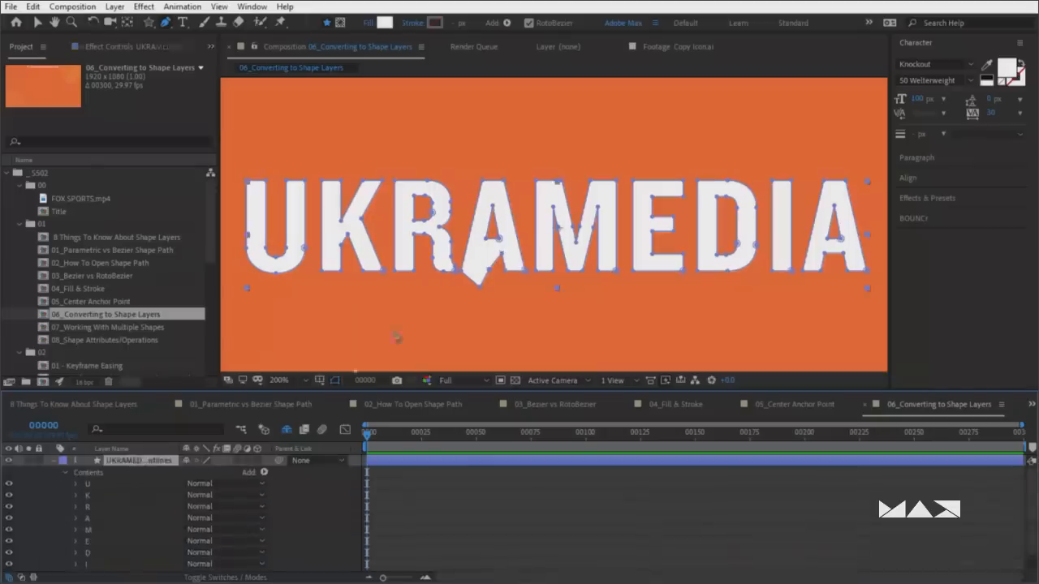
{"action": "key", "text": "Delete"}
{"action": "scroll", "coordinate": [469, 281], "scroll_direction": "down", "scroll_amount": 2}
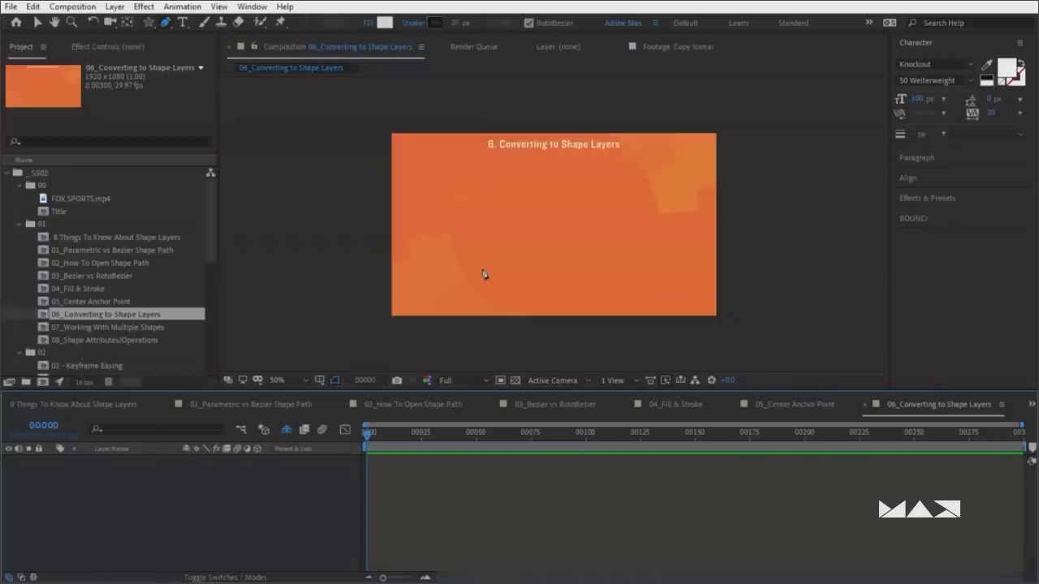
{"action": "left_click", "coordinate": [280, 379]}
{"action": "left_click", "coordinate": [307, 156]}
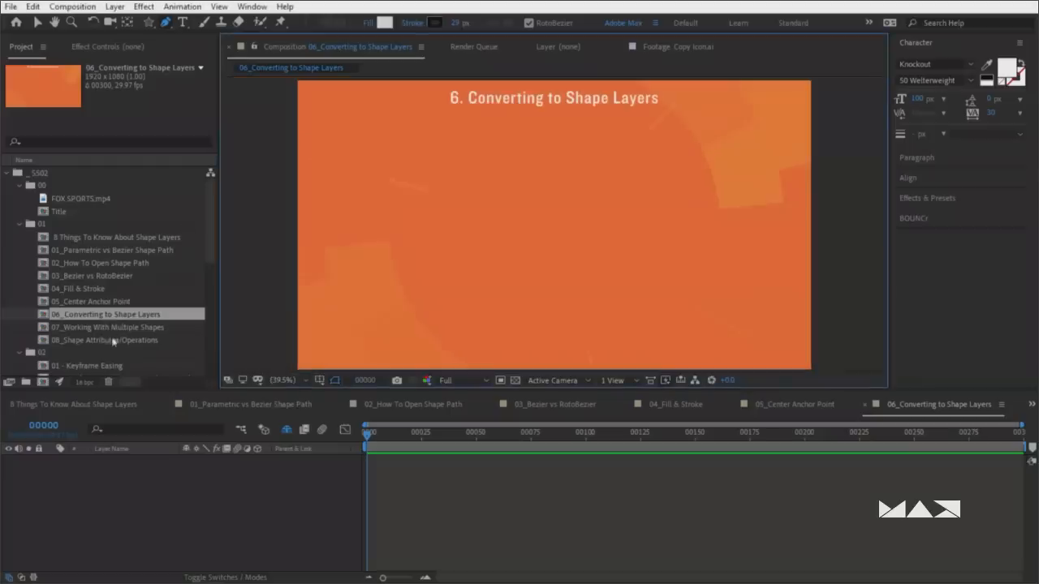
Add Copy Icon.ai to the composition and place it slightly up and left of the center
{"action": "scroll", "coordinate": [113, 341], "scroll_direction": "down", "scroll_amount": 3}
{"action": "left_click_drag", "start_coordinate": [70, 341], "coordinate": [568, 267]}
{"action": "key", "text": "v"}
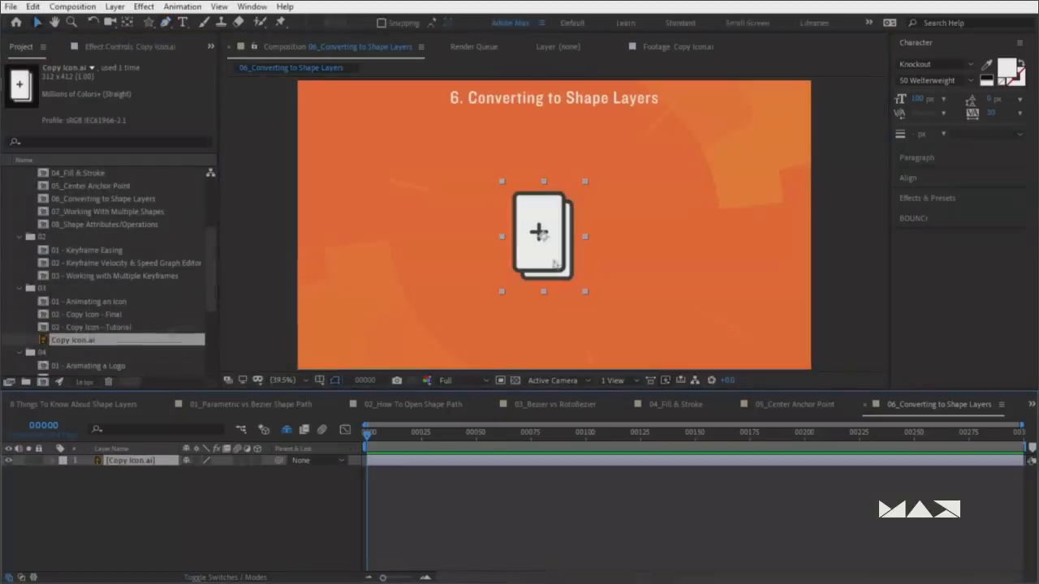
{"action": "left_click_drag", "start_coordinate": [539, 234], "coordinate": [498, 215]}
{"action": "key", "text": "Return"}
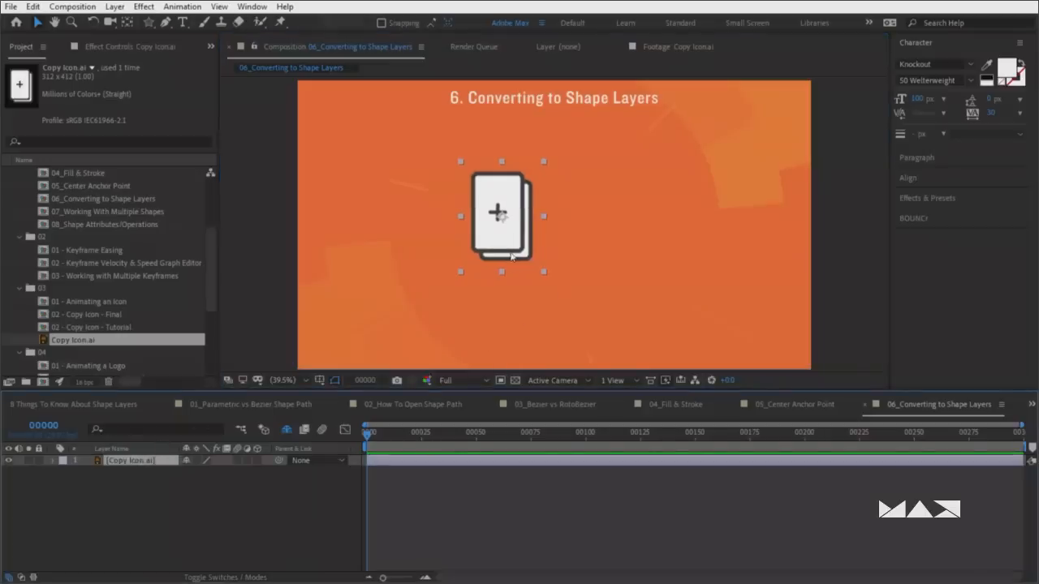
Create shapes from the Copy Icon.ai vector layer and delete the original Copy Icon.ai layer
{"action": "right_click", "coordinate": [137, 462]}
{"action": "mouse_move", "coordinate": [211, 369]}
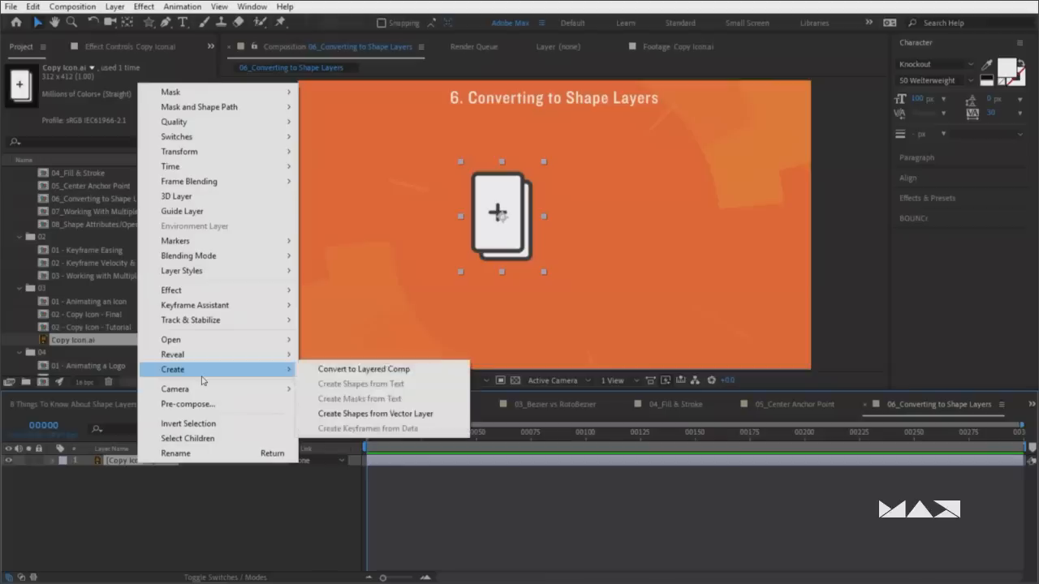
{"action": "left_click", "coordinate": [387, 418]}
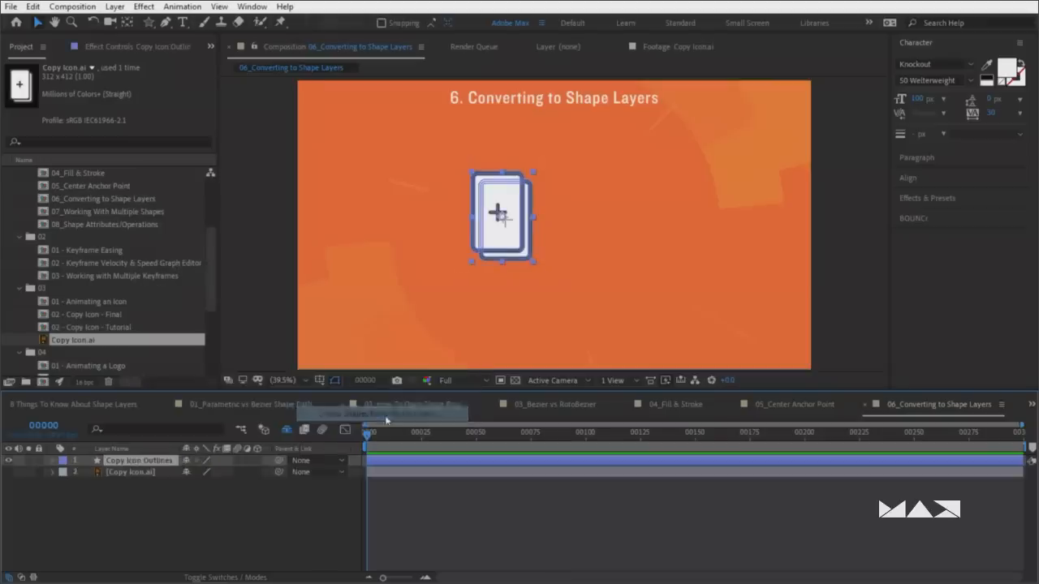
{"action": "left_click", "coordinate": [143, 472]}
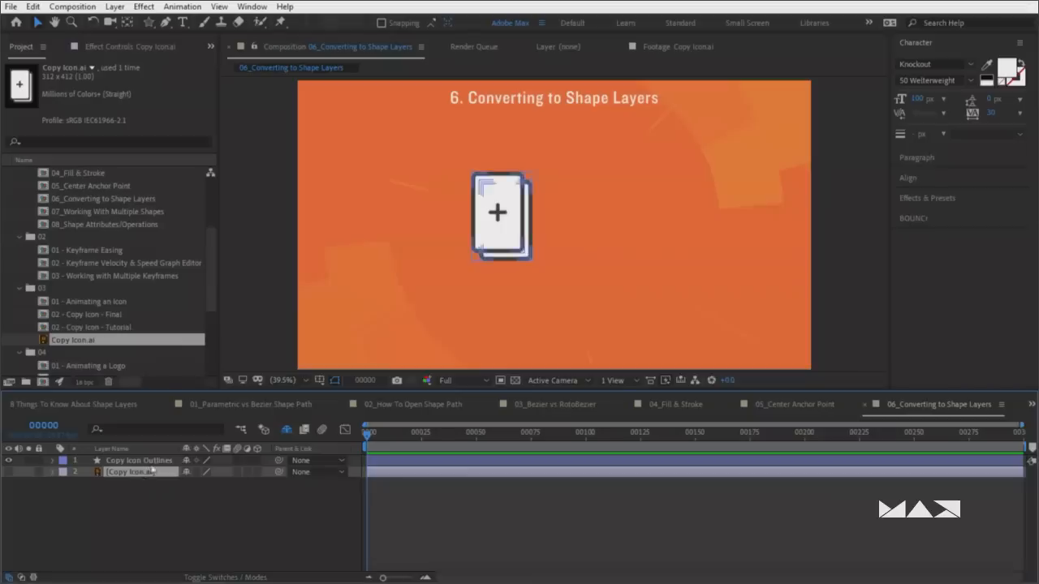
{"action": "key", "text": "Delete"}
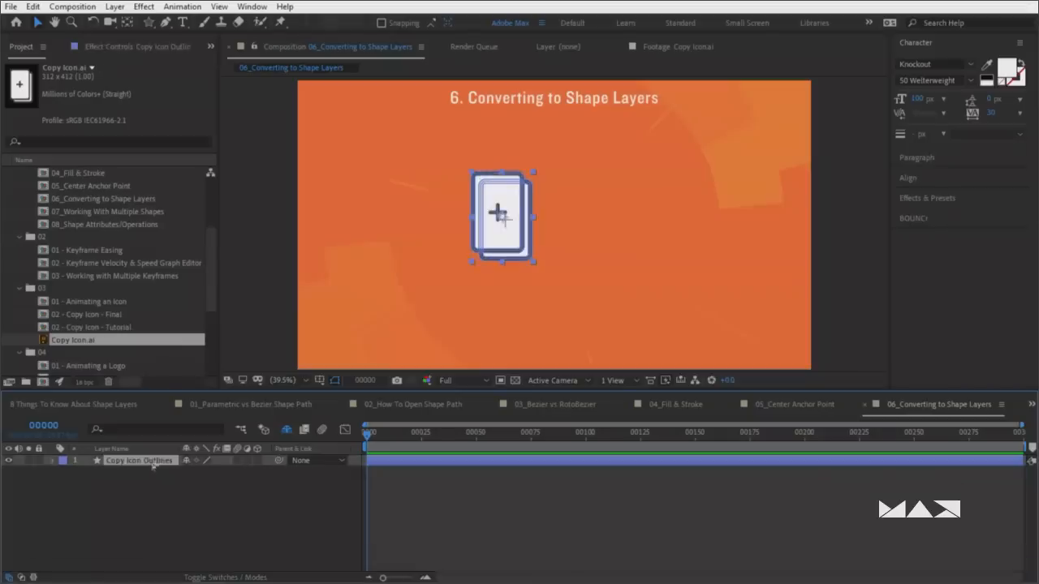
Expand the contents of the Copy Icon Outlines layer and examine its shape groups and the icon's paths up close
{"action": "left_click", "coordinate": [54, 464]}
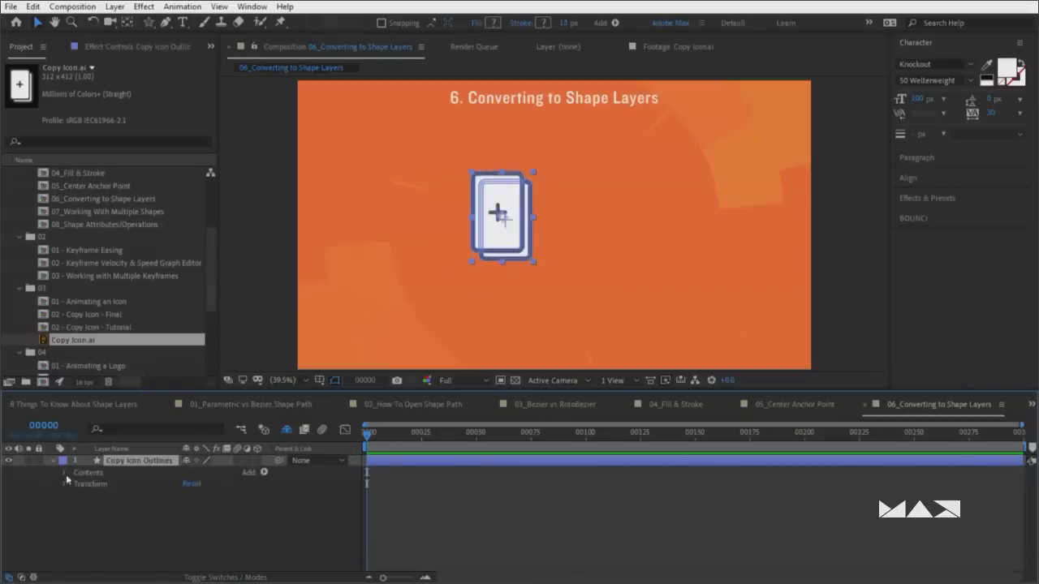
{"action": "left_click", "coordinate": [66, 472]}
{"action": "scroll", "coordinate": [489, 274], "scroll_direction": "up", "scroll_amount": 3}
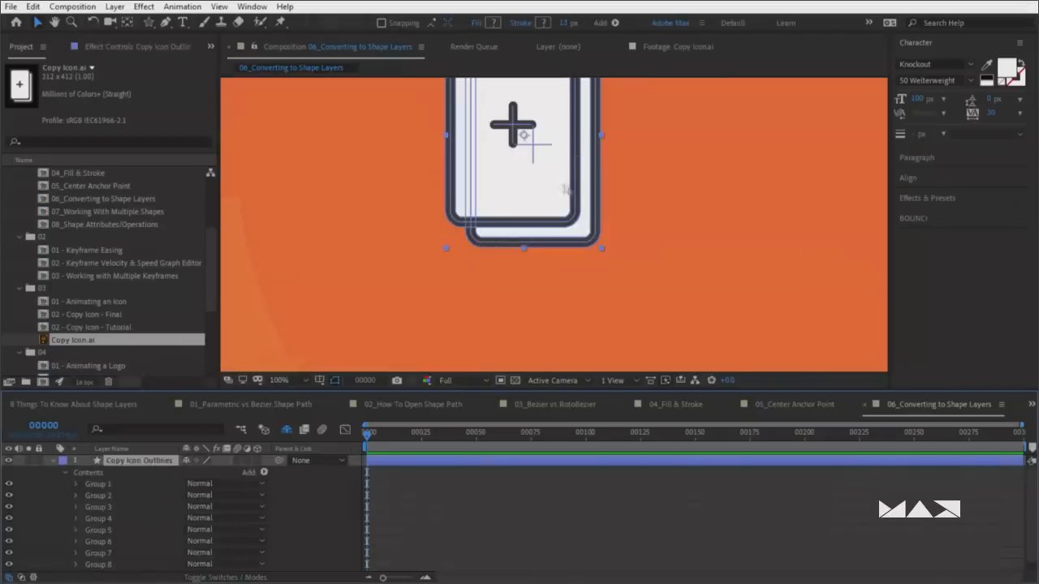
{"action": "scroll", "coordinate": [568, 190], "scroll_direction": "up", "scroll_amount": 2}
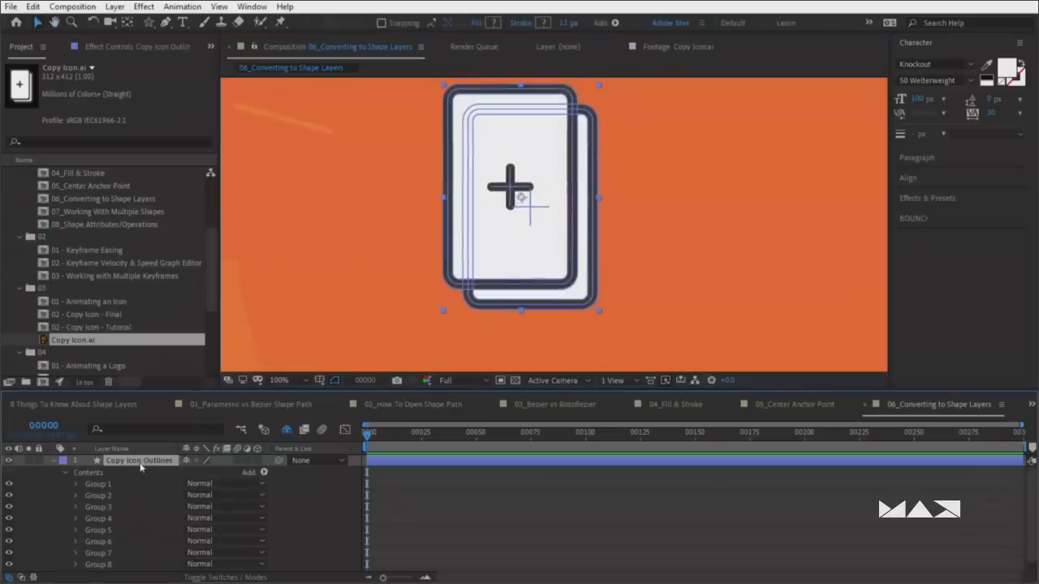
Delete the Copy Icon Outlines layer from the composition
{"action": "key", "text": "Delete"}
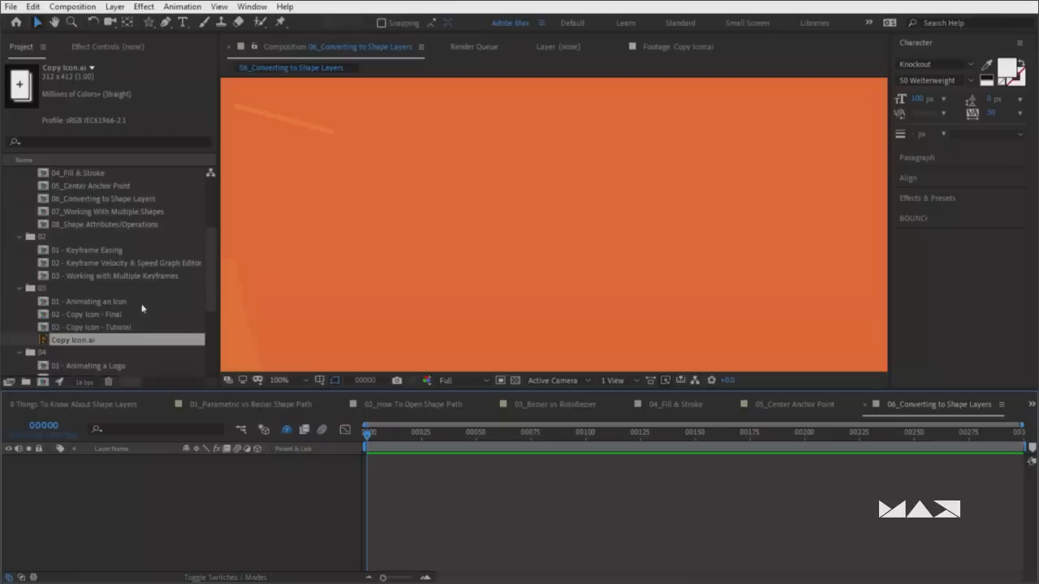
{"action": "scroll", "coordinate": [138, 313], "scroll_direction": "up", "scroll_amount": 3}
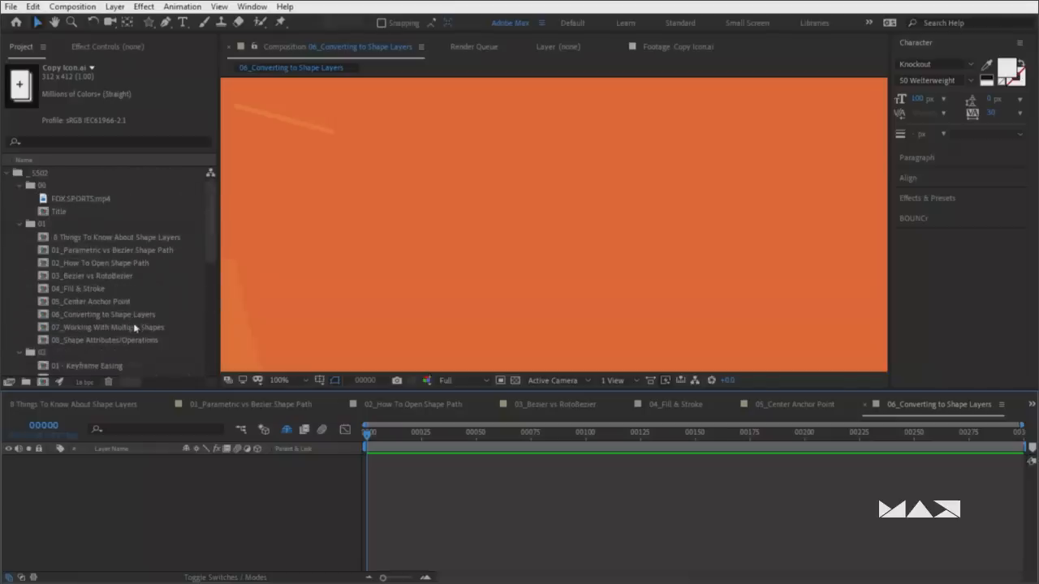
Open the 07_Working With Multiple Shapes composition and draw a small upright star in its upper-left area
{"action": "double_click", "coordinate": [137, 329]}
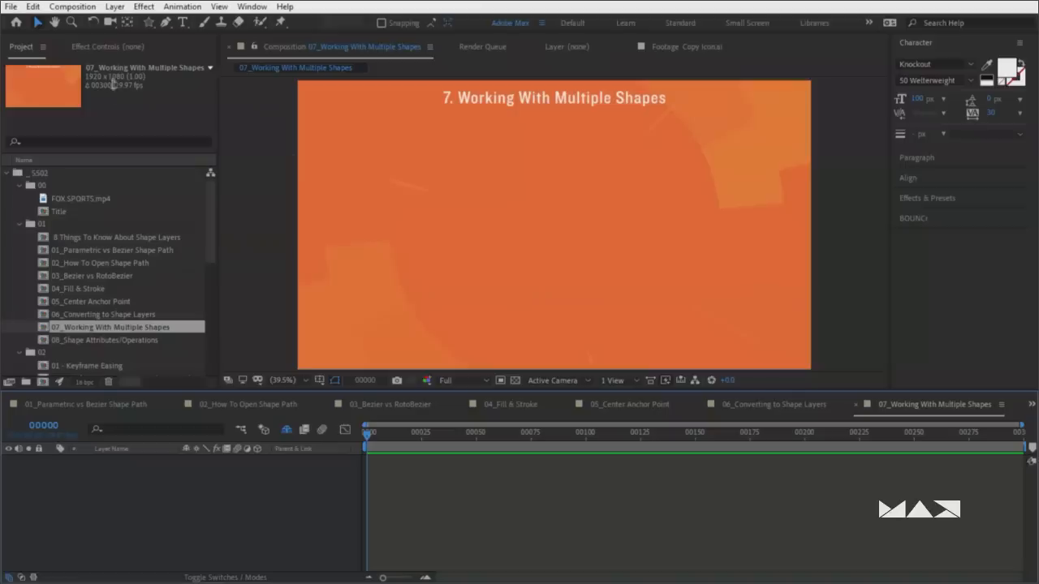
{"action": "left_click", "coordinate": [149, 23]}
{"action": "left_click_drag", "start_coordinate": [414, 195], "coordinate": [414, 156]}
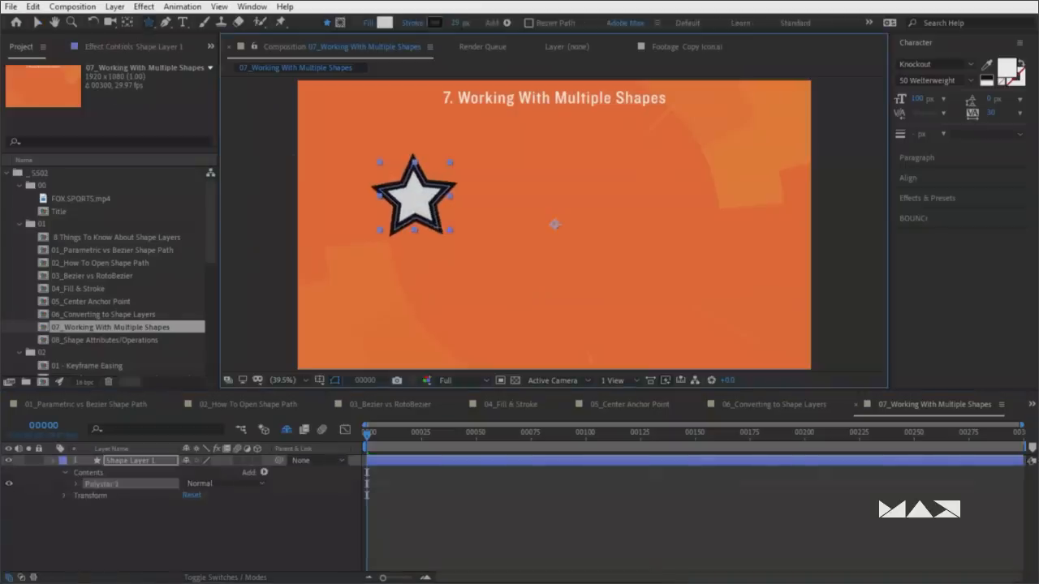
Compare the shape layer's own Transform properties with the Transform properties inside the star's Polystar 1 group
{"action": "left_click", "coordinate": [93, 473]}
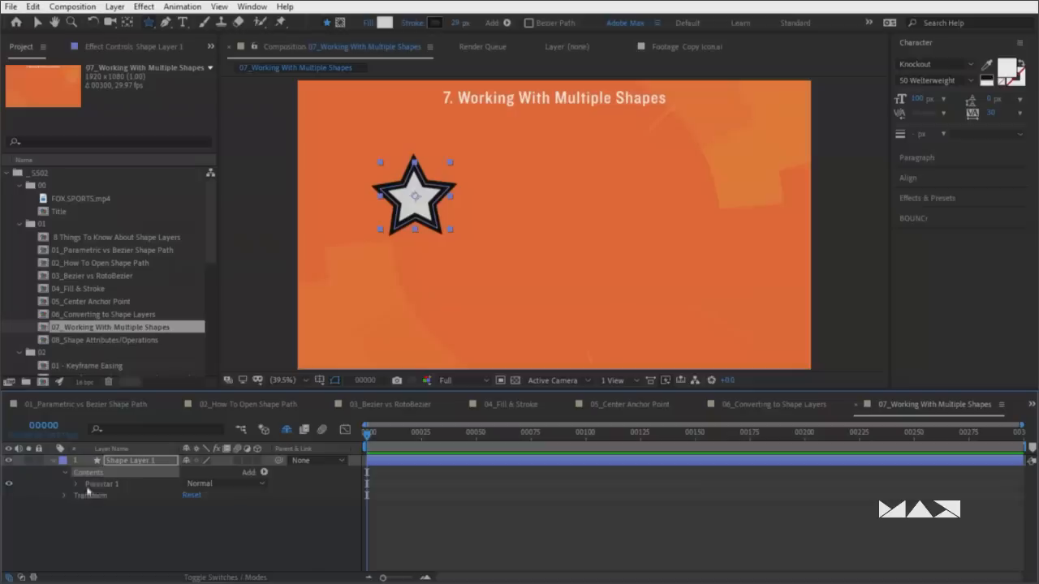
{"action": "left_click", "coordinate": [139, 461]}
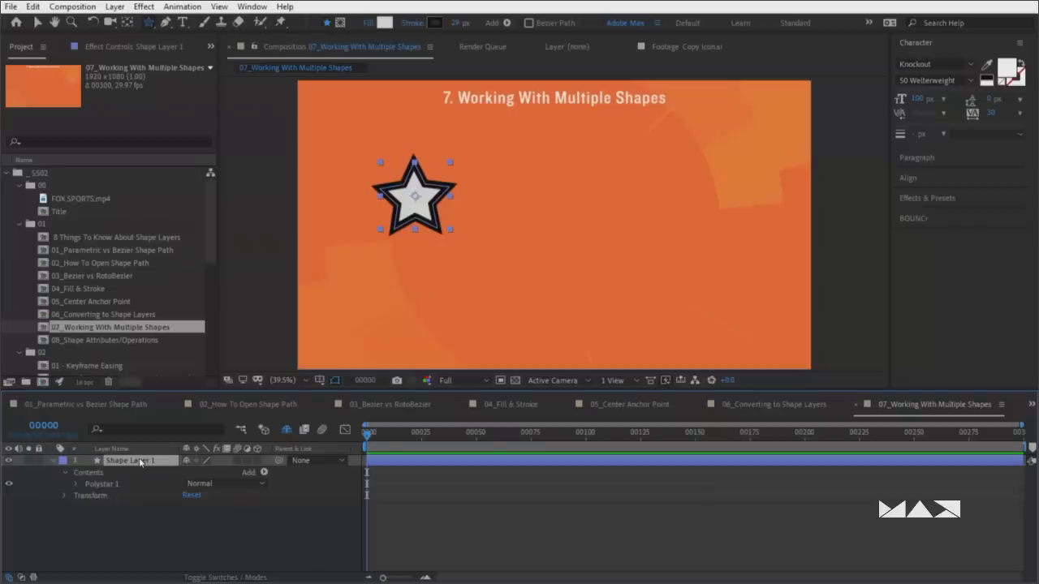
{"action": "left_click", "coordinate": [65, 495]}
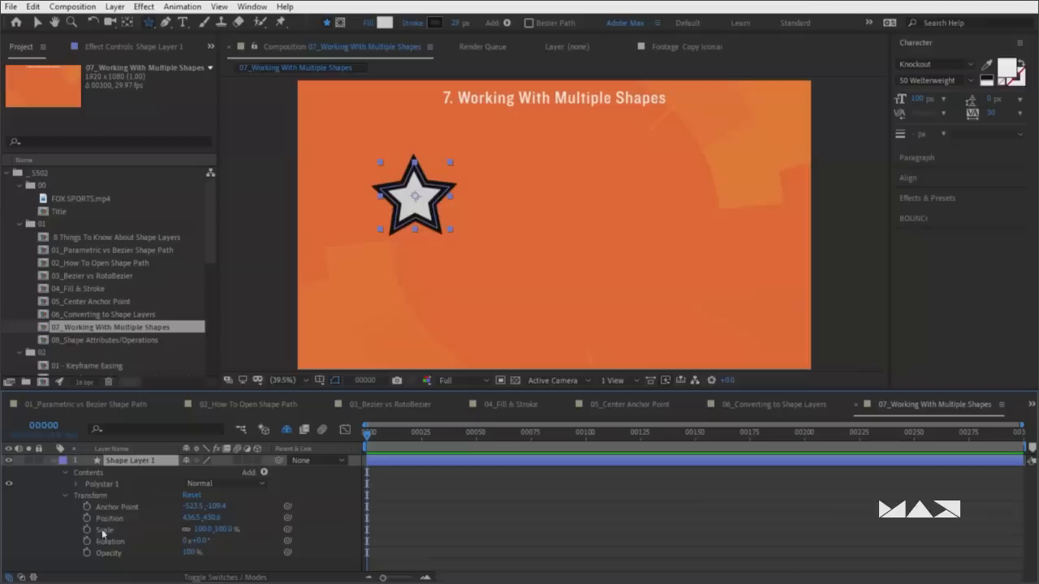
{"action": "left_click", "coordinate": [99, 489]}
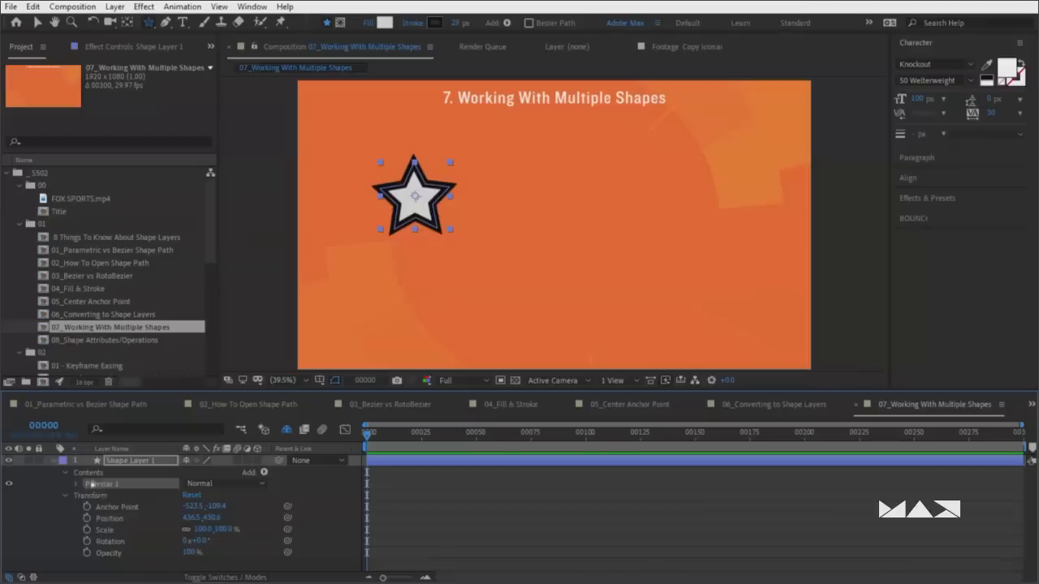
{"action": "left_click", "coordinate": [76, 486]}
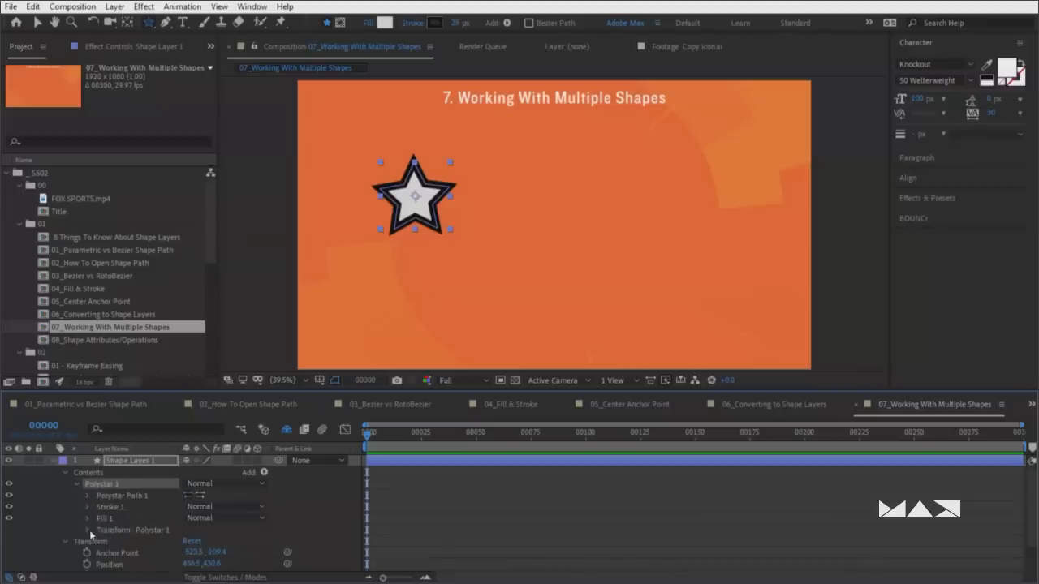
{"action": "left_click", "coordinate": [89, 530]}
{"action": "scroll", "coordinate": [139, 535], "scroll_direction": "down", "scroll_amount": 2}
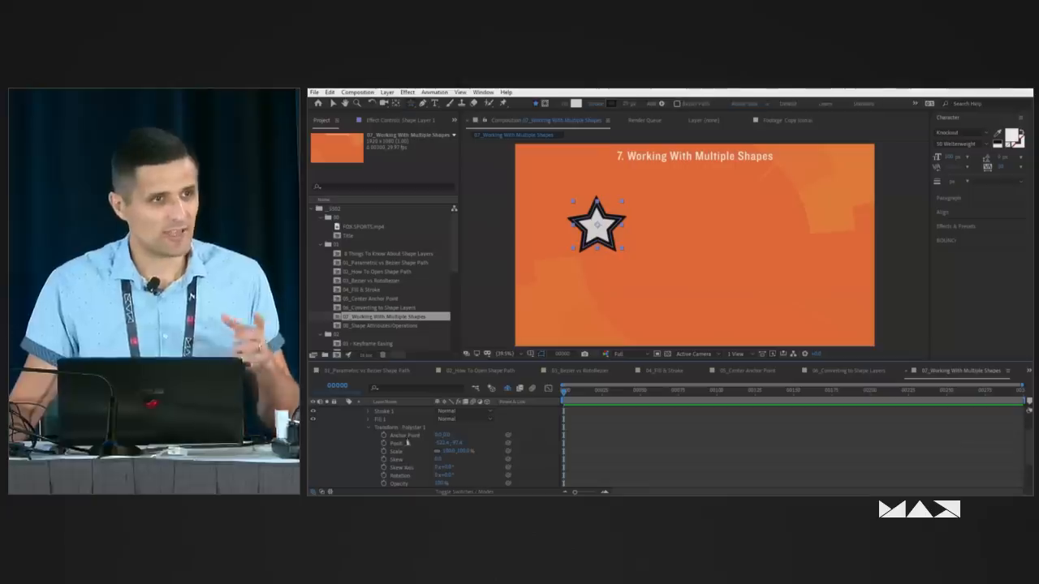
{"action": "scroll", "coordinate": [401, 438], "scroll_direction": "up", "scroll_amount": 2}
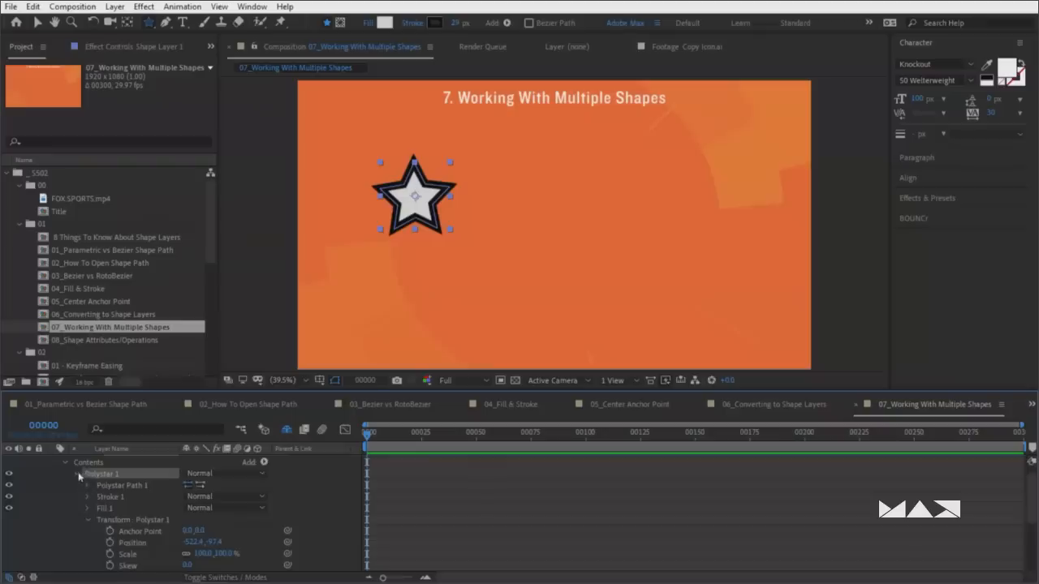
{"action": "left_click", "coordinate": [363, 419]}
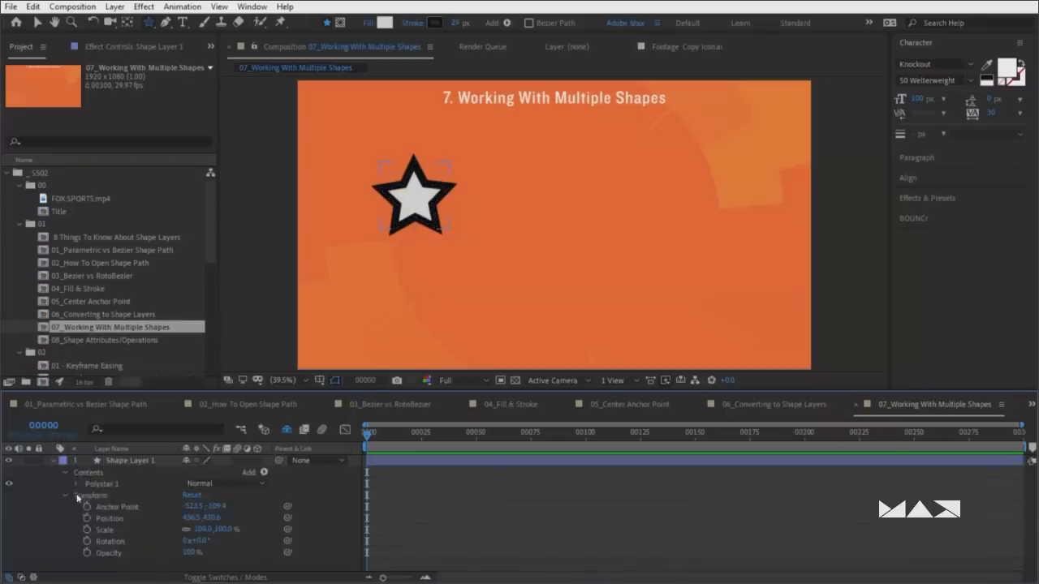
{"action": "left_click", "coordinate": [66, 495]}
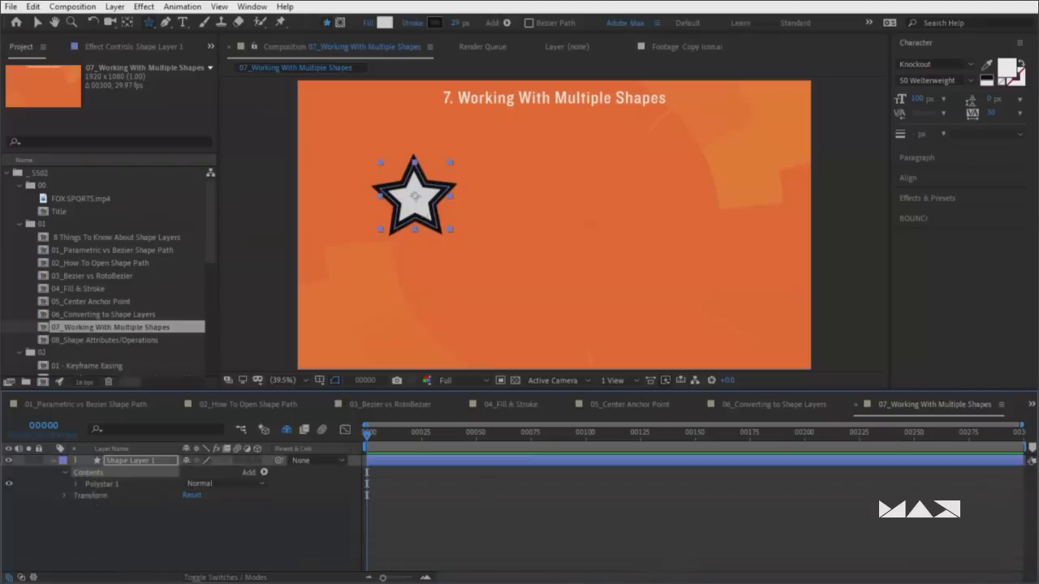
Draw a second, larger star to the right of the first on the same shape layer and check its group's contents
{"action": "mouse_move", "coordinate": [590, 176]}
{"action": "left_mouse_down"}
{"action": "mouse_move", "coordinate": [565, 233]}
{"action": "mouse_move", "coordinate": [571, 214]}
{"action": "left_mouse_up"}
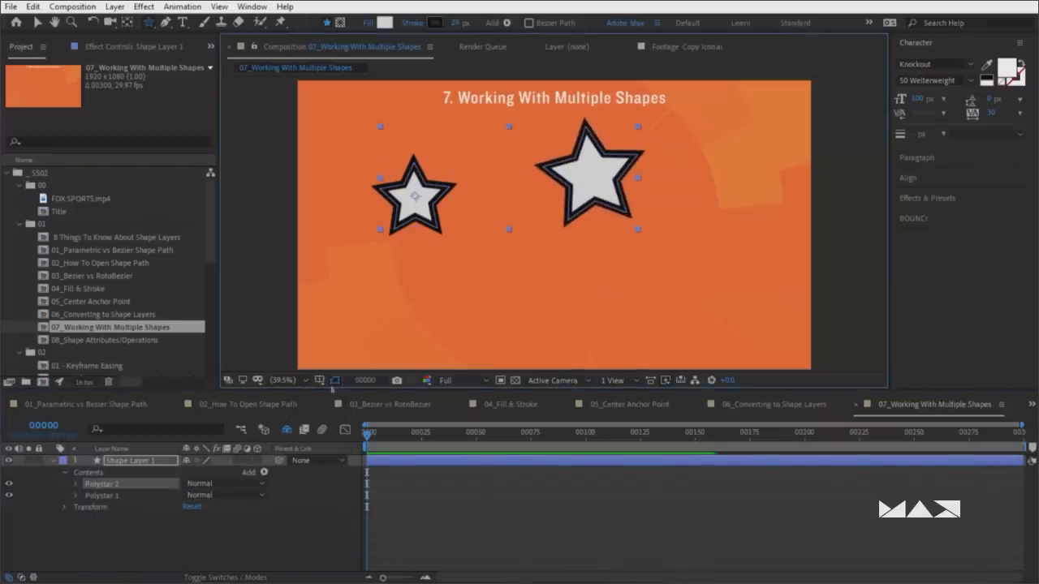
{"action": "left_click", "coordinate": [113, 485]}
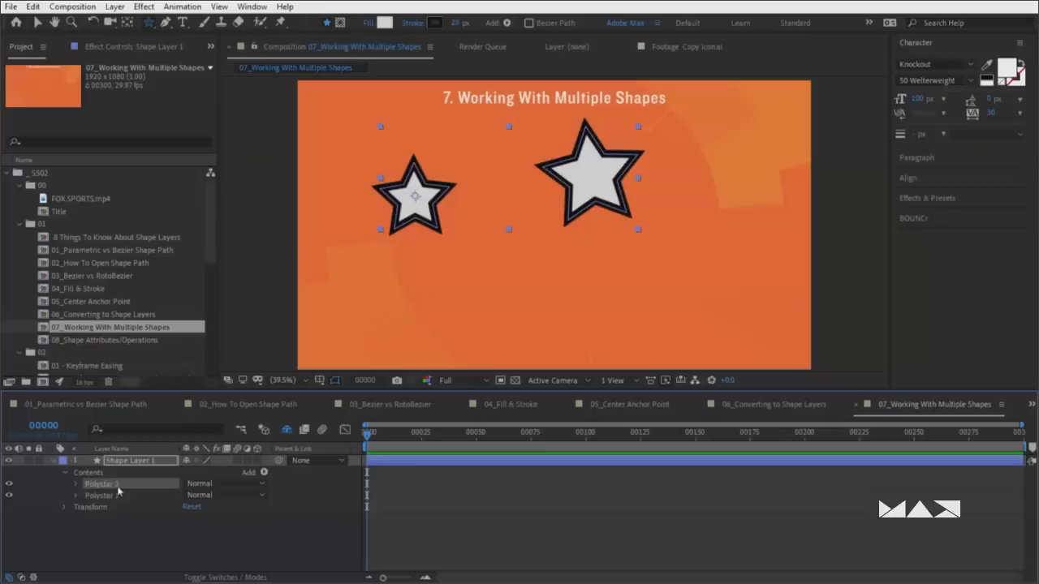
{"action": "left_click", "coordinate": [77, 484]}
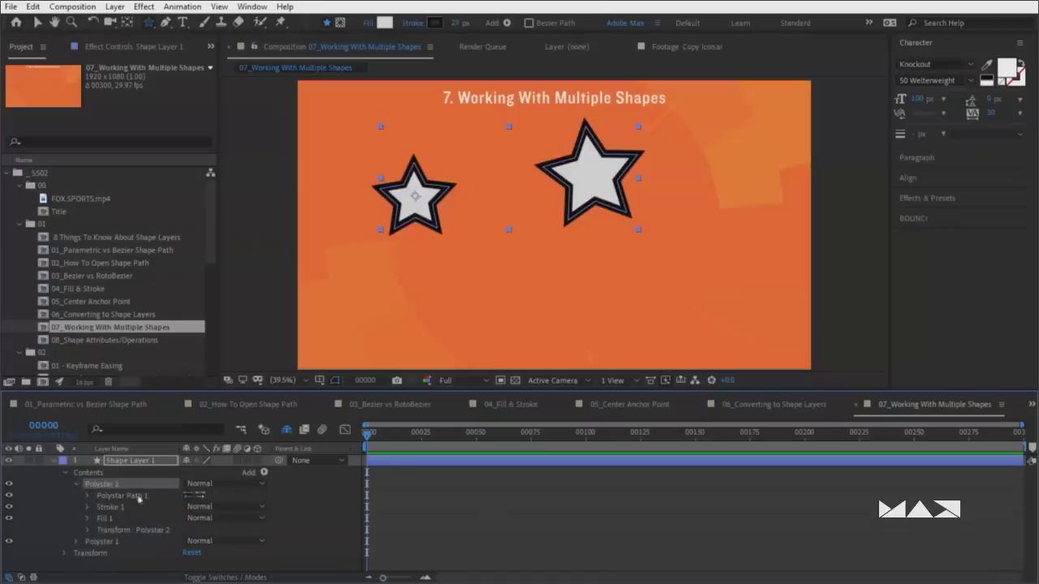
{"action": "left_click", "coordinate": [76, 484]}
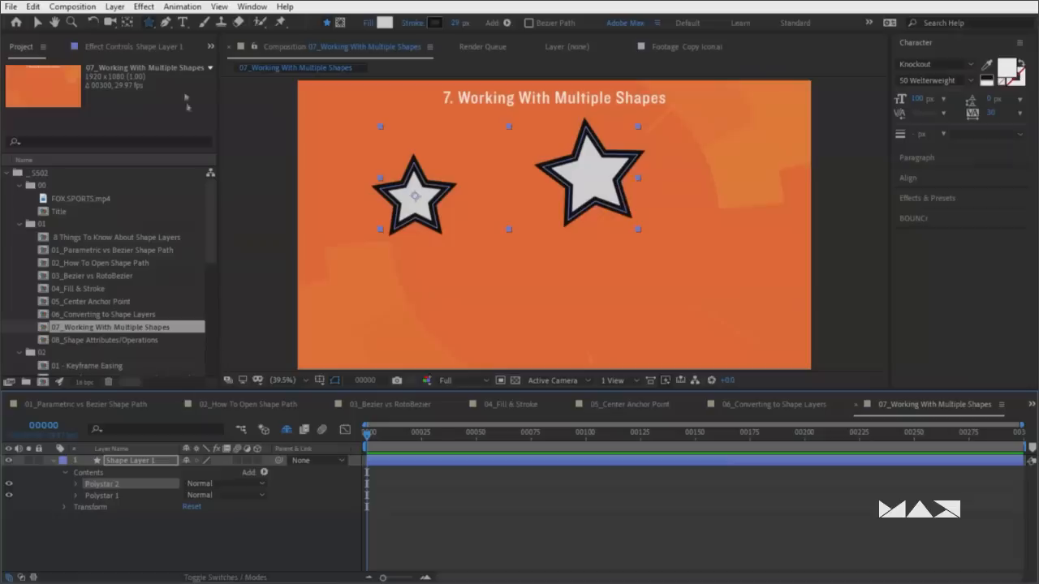
Add a large pentagon with the Polygon tool to the same shape layer and move it to the composition's right edge, clear of both stars
{"action": "key", "text": "q"}
{"action": "key", "text": "q"}
{"action": "key", "text": "q"}
{"action": "key", "text": "q"}
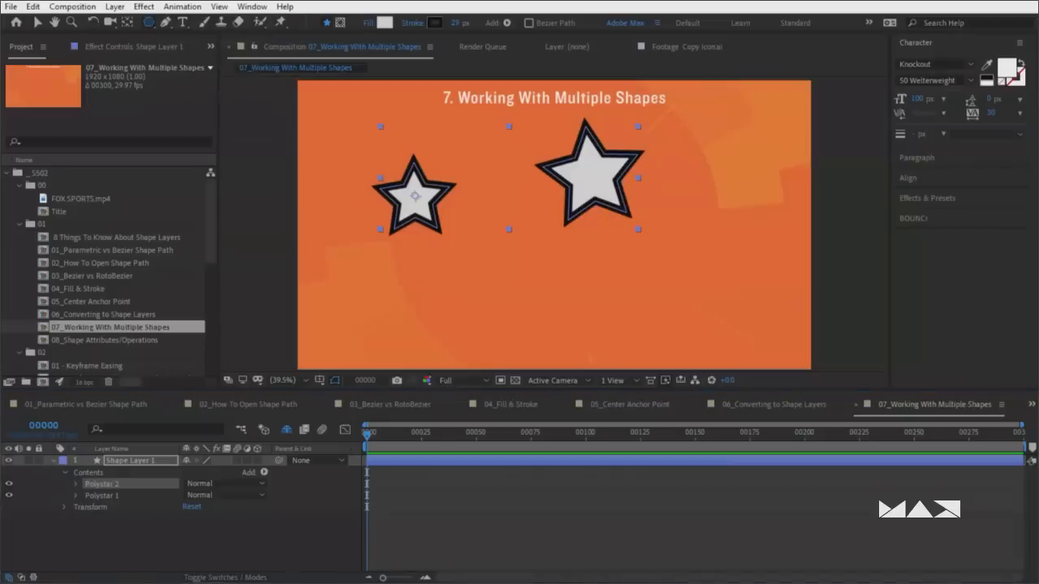
{"action": "left_click_drag", "start_coordinate": [442, 213], "coordinate": [611, 329]}
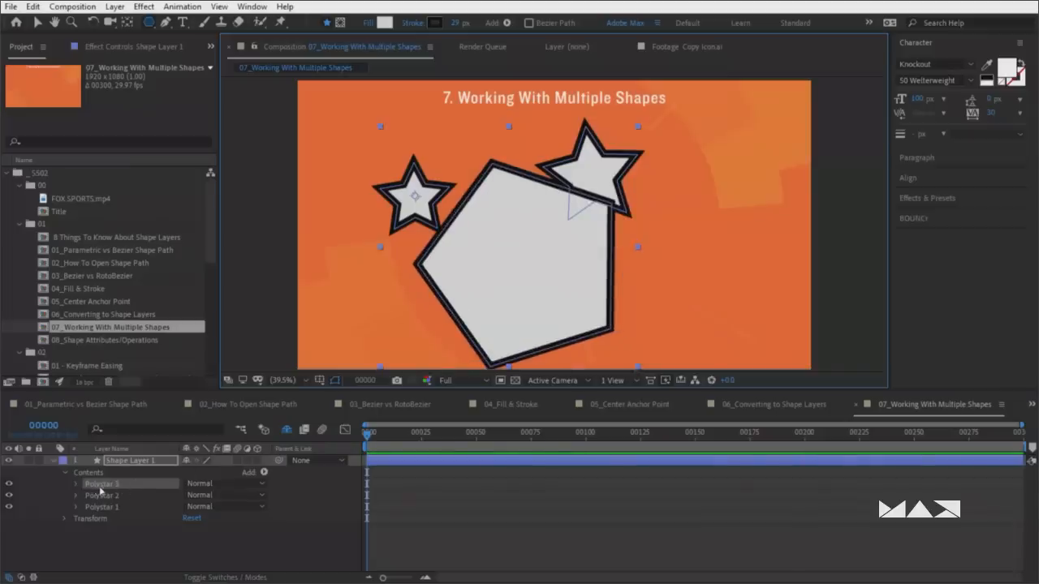
{"action": "key", "text": "v"}
{"action": "left_click_drag", "start_coordinate": [531, 303], "coordinate": [751, 314]}
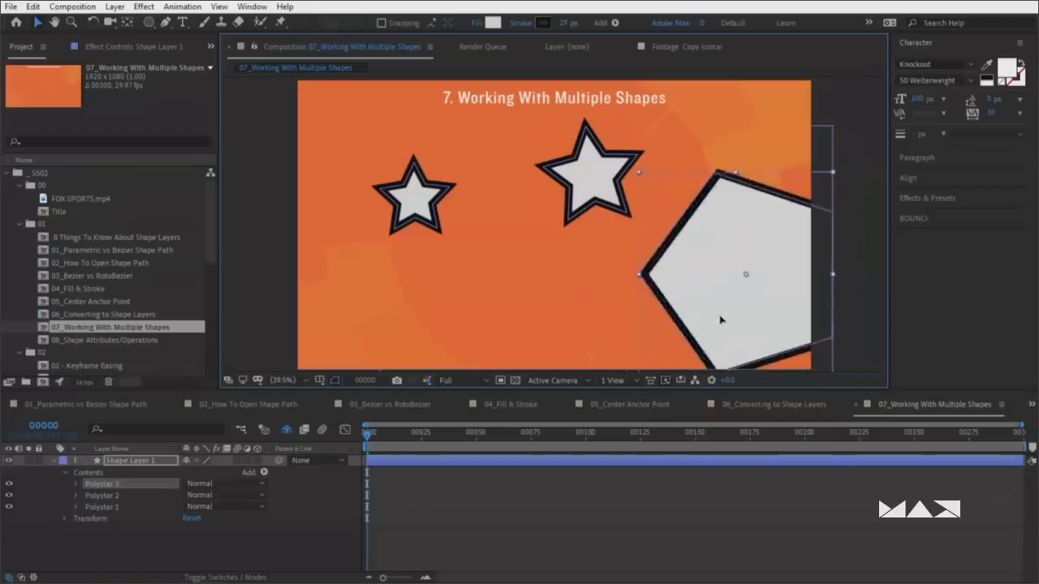
Group the larger star with the pentagon inside Shape Layer 1 and expand the group to show its contents
{"action": "left_click", "coordinate": [617, 153]}
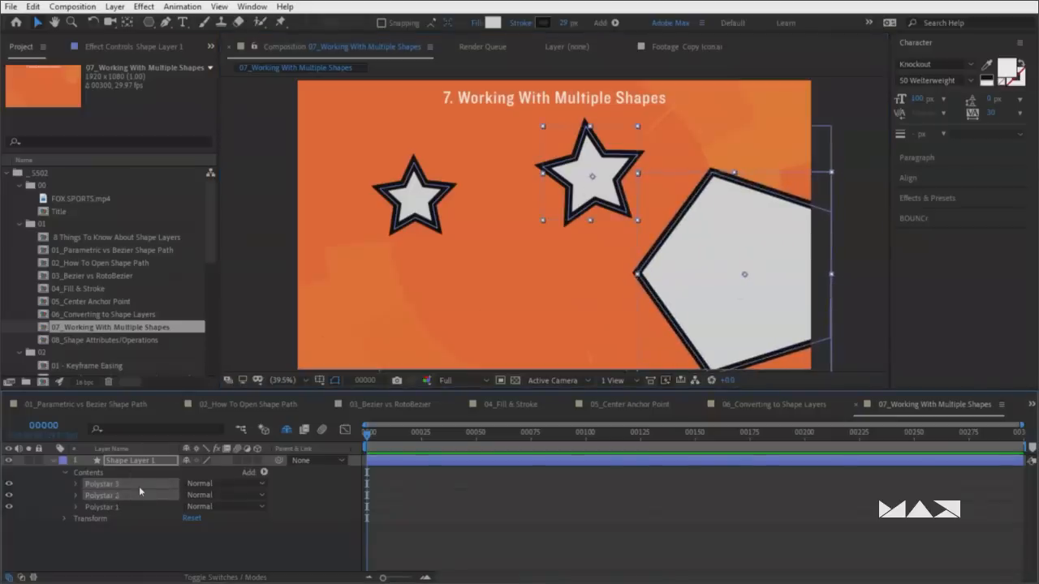
{"action": "key", "text": "ctrl+g"}
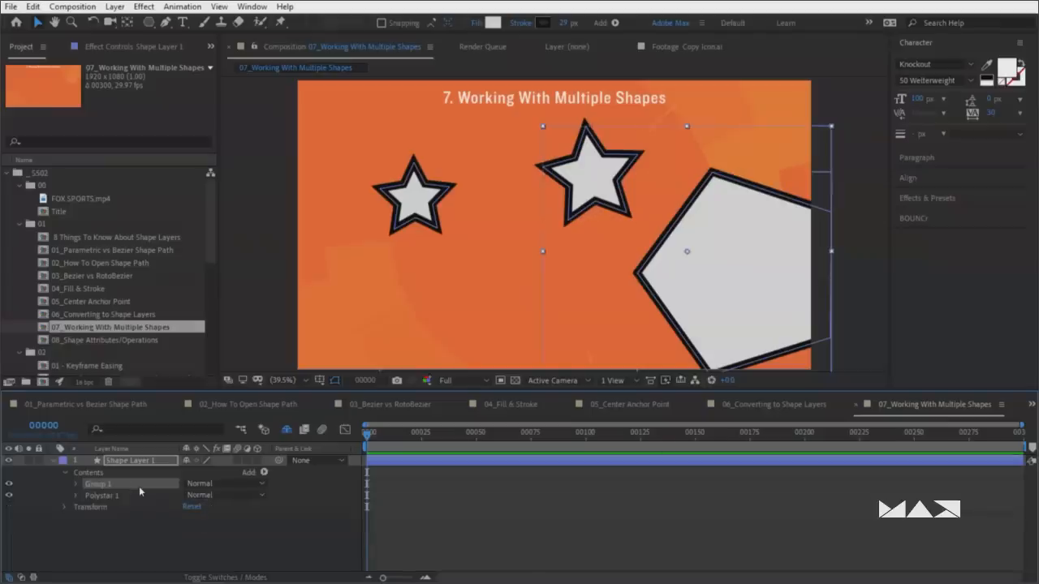
{"action": "left_click", "coordinate": [112, 496]}
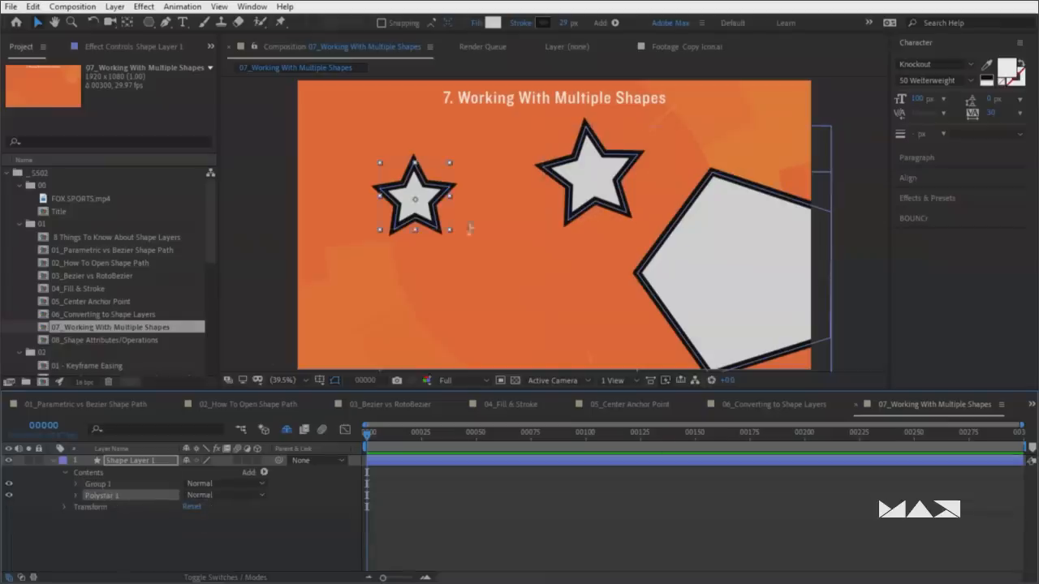
{"action": "left_click", "coordinate": [104, 485]}
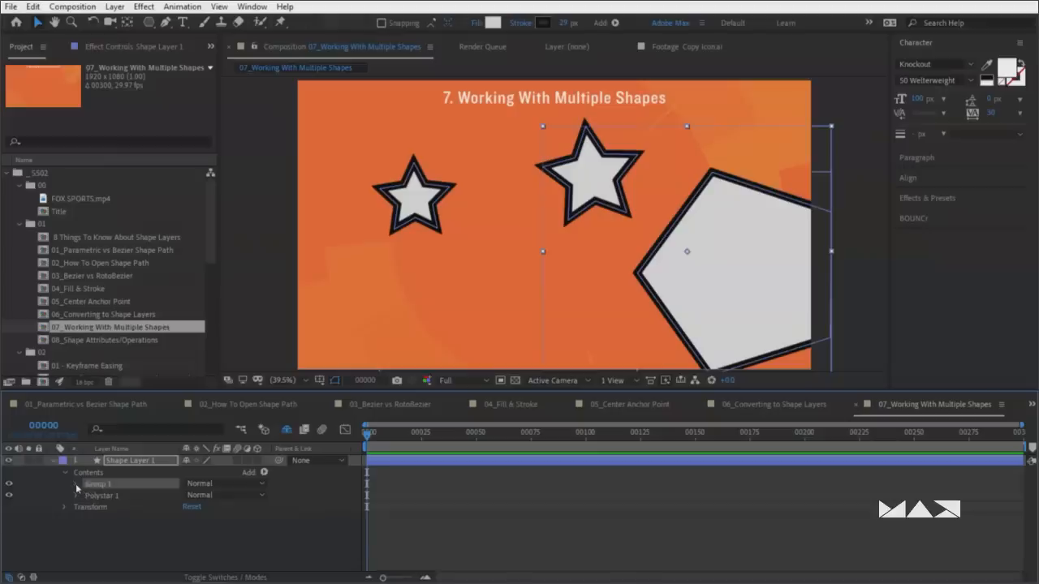
{"action": "left_click", "coordinate": [77, 485]}
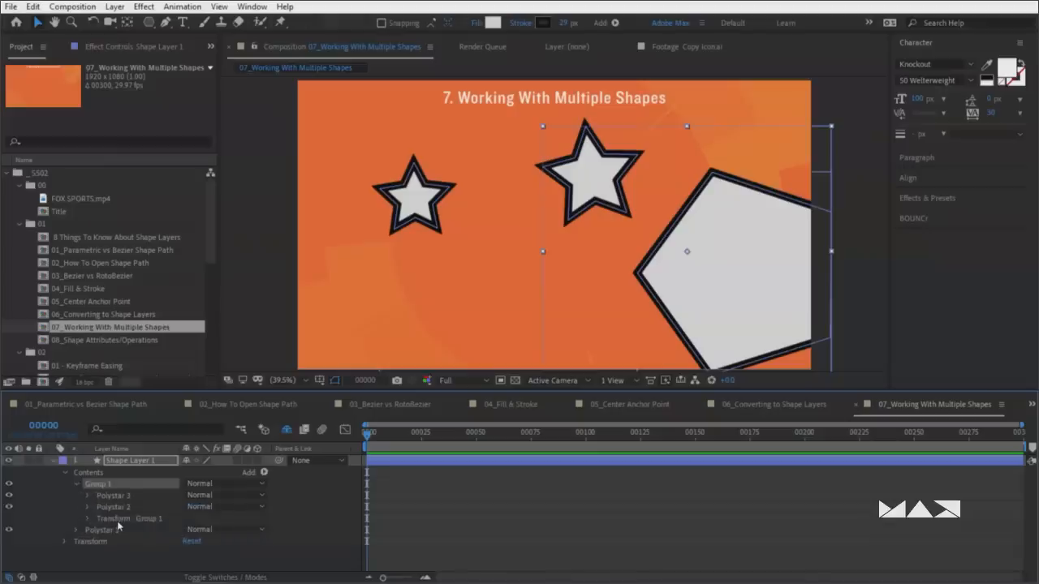
{"action": "left_click", "coordinate": [125, 494]}
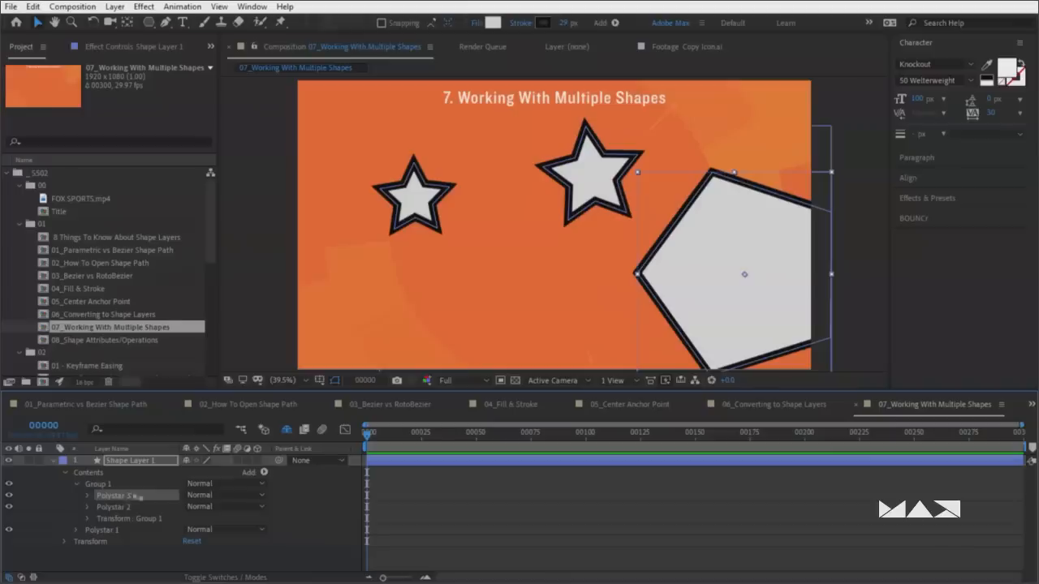
{"action": "left_click", "coordinate": [328, 510]}
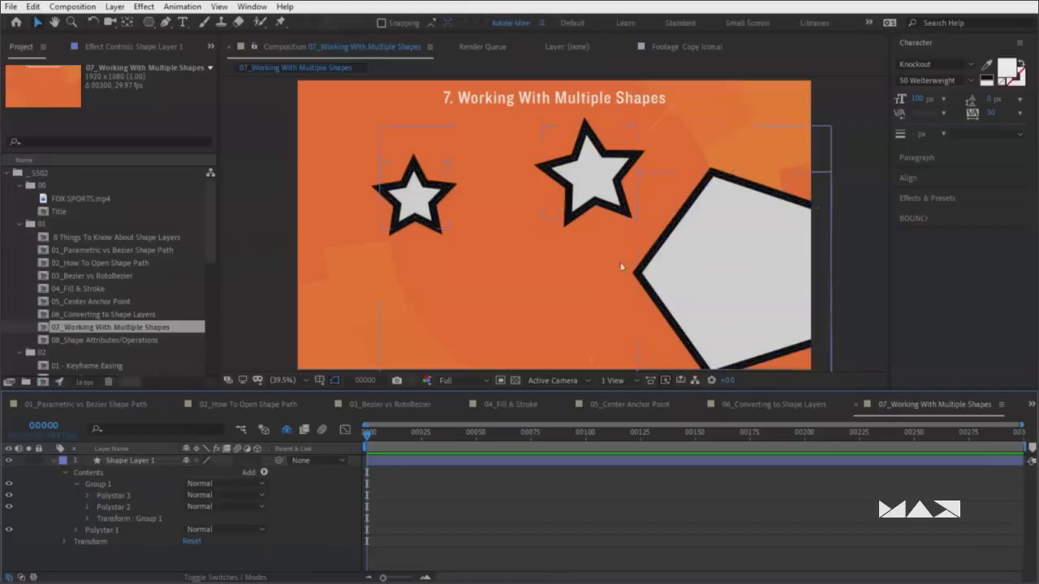
Try moving the whole shape layer slightly left in the composition and undo the move
{"action": "key", "text": "c"}
{"action": "key", "text": "v"}
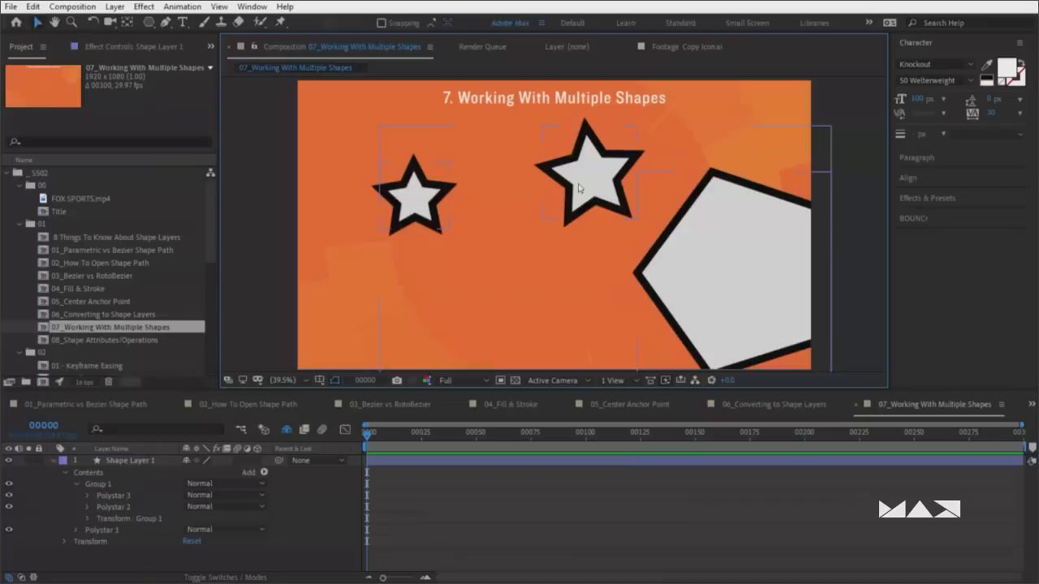
{"action": "left_click", "coordinate": [616, 196]}
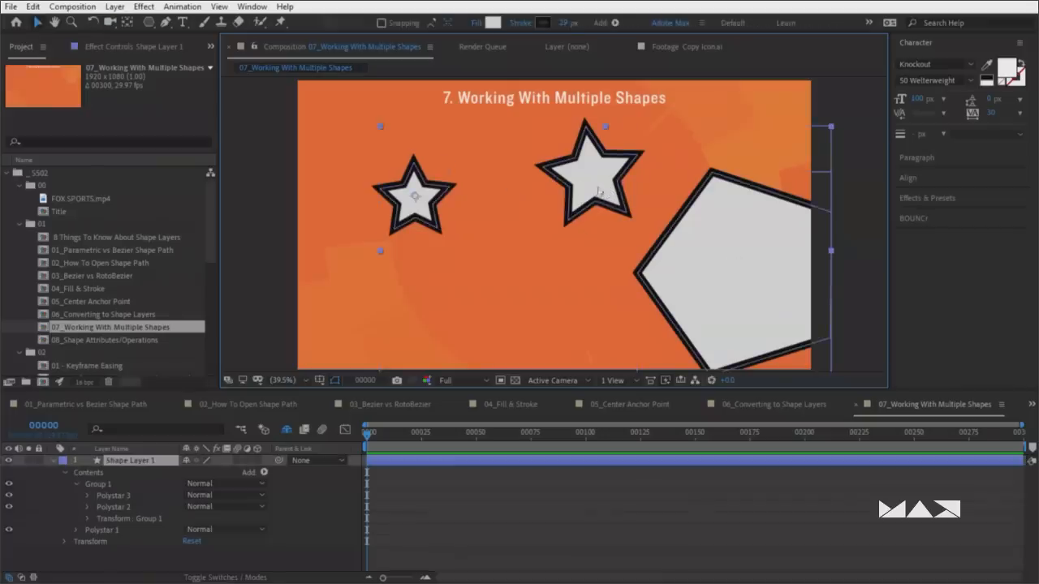
{"action": "left_click_drag", "start_coordinate": [605, 198], "coordinate": [578, 192]}
{"action": "key", "text": "ctrl+z"}
Examine how selecting in the composition steps from the shape layer into its groups and down to the individual stars and pentagon
{"action": "double_click", "coordinate": [592, 188]}
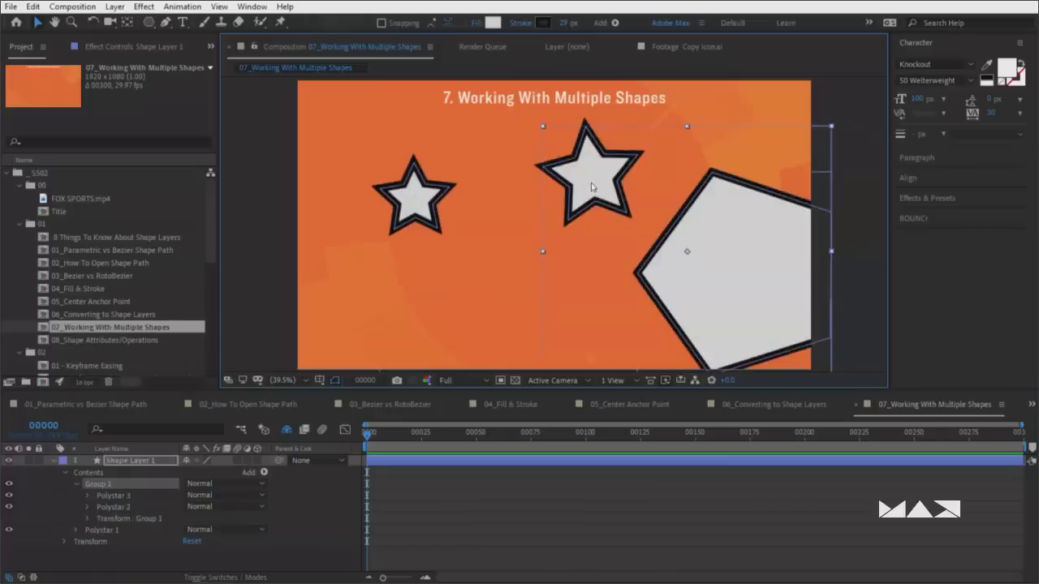
{"action": "left_click", "coordinate": [407, 205]}
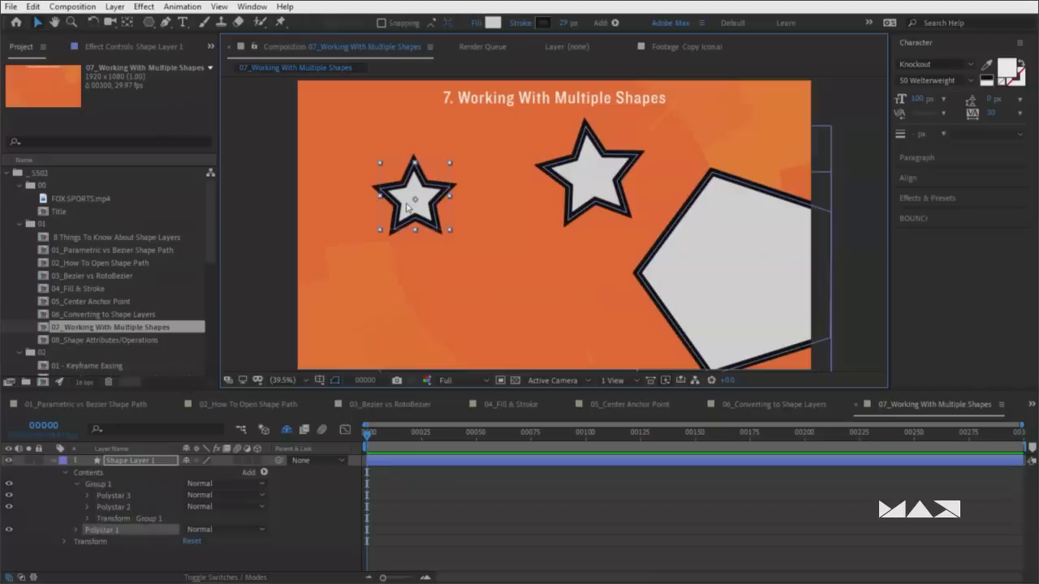
{"action": "left_click", "coordinate": [587, 176]}
{"action": "double_click", "coordinate": [588, 175]}
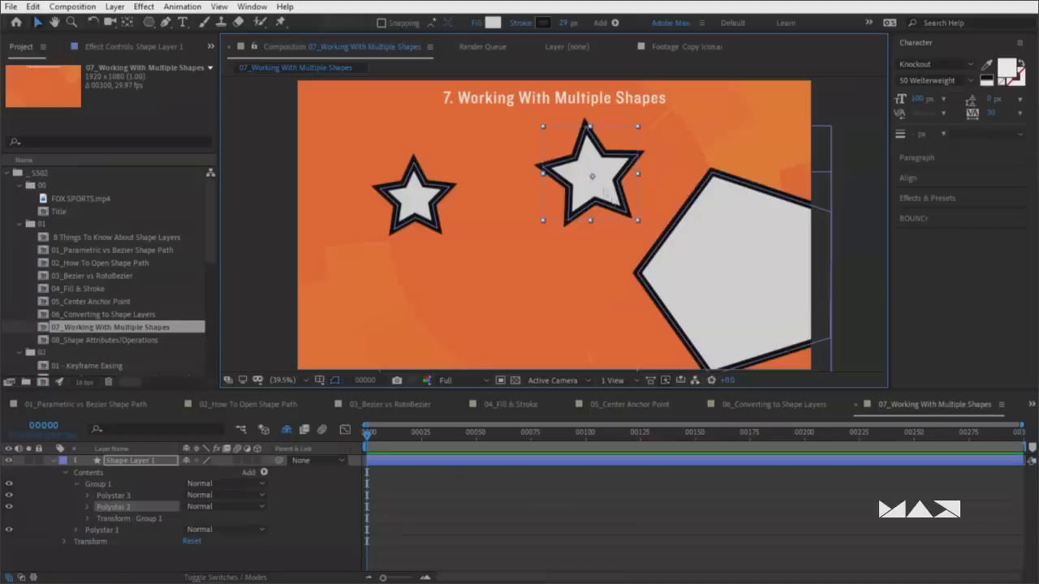
{"action": "left_click", "coordinate": [418, 212]}
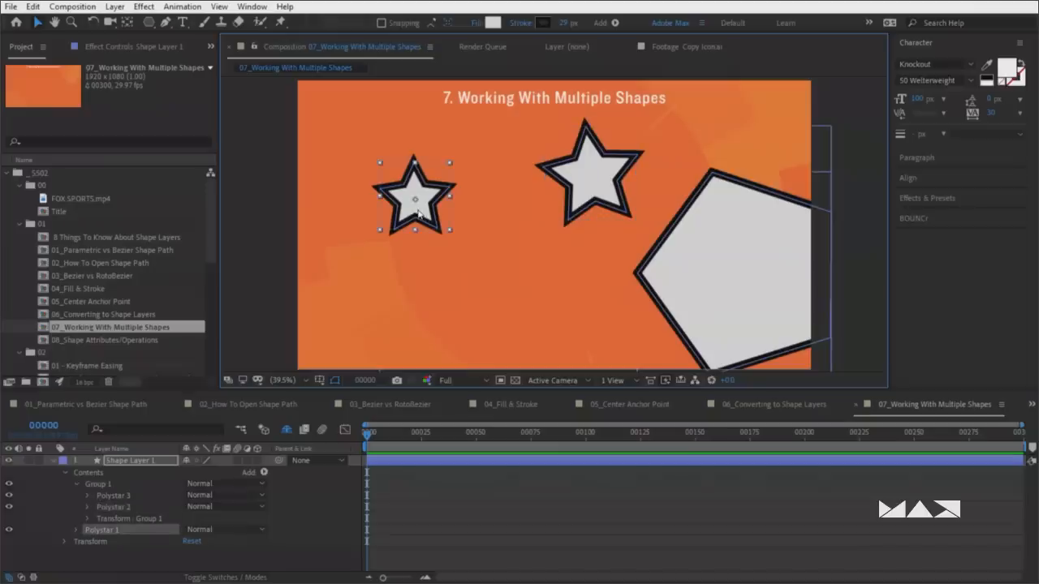
{"action": "left_click", "coordinate": [622, 211]}
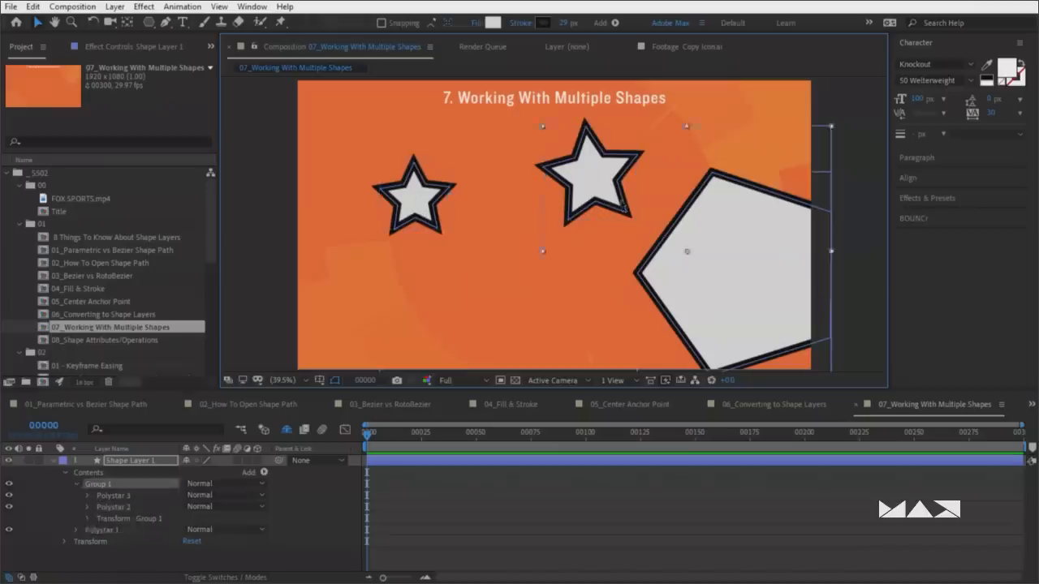
{"action": "left_click", "coordinate": [749, 251]}
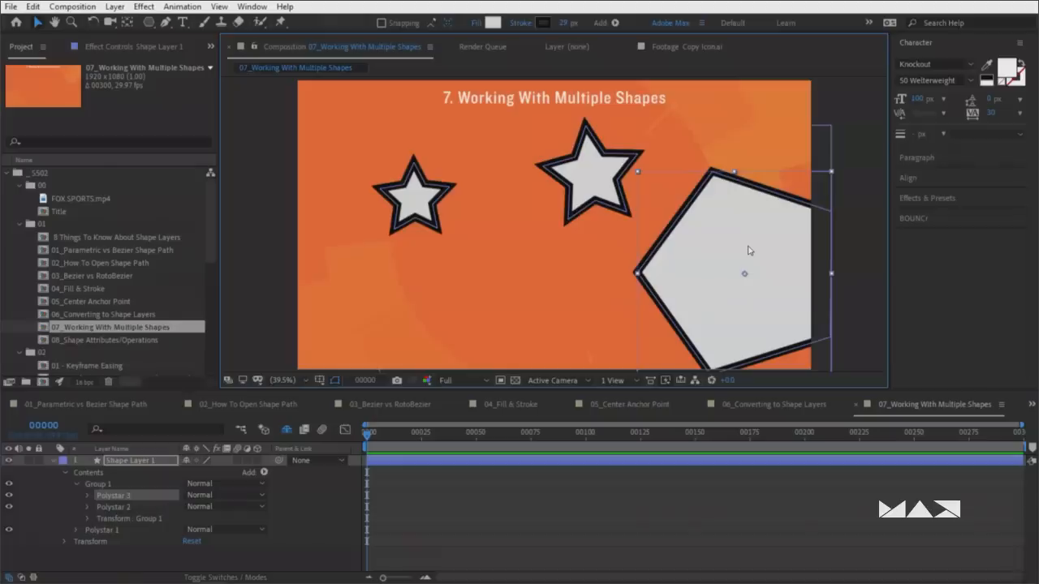
Open the 08_Shape Attributes/Operations composition
{"action": "left_click", "coordinate": [135, 340]}
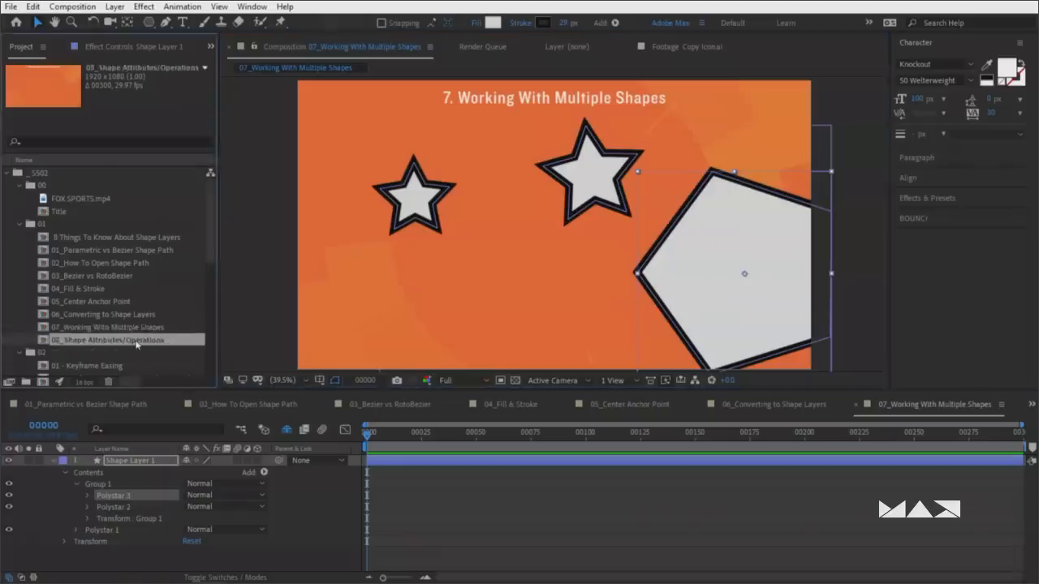
{"action": "double_click", "coordinate": [135, 340]}
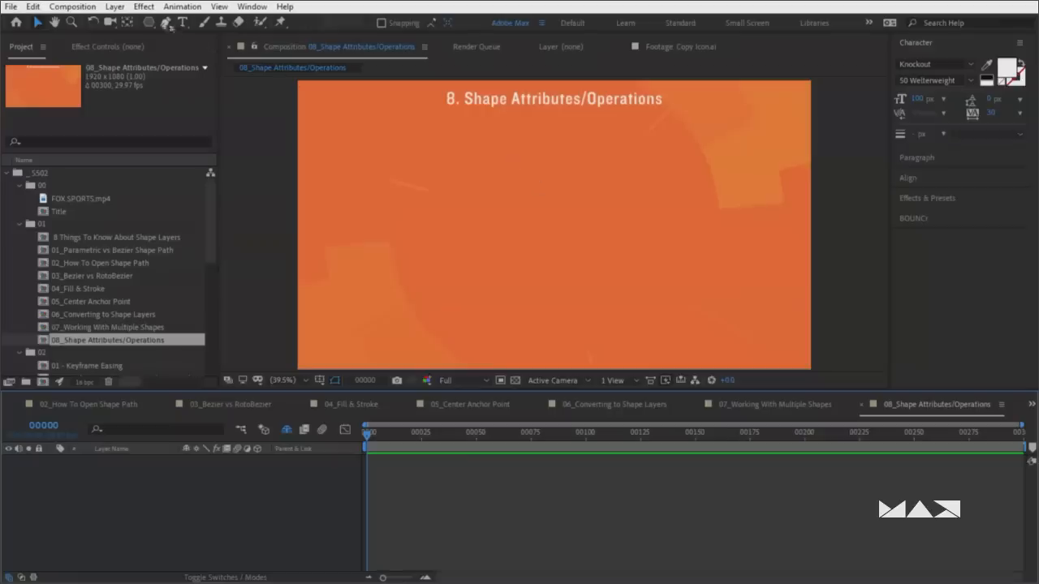
Draw a star in the upper-left part of the composition and center its anchor point
{"action": "mouse_move", "coordinate": [150, 22]}
{"action": "left_mouse_down"}
{"action": "mouse_move", "coordinate": [208, 69]}
{"action": "mouse_move", "coordinate": [205, 81]}
{"action": "left_mouse_up"}
{"action": "left_click_drag", "start_coordinate": [375, 187], "coordinate": [406, 153]}
{"action": "key", "text": "ctrl+alt+Home"}
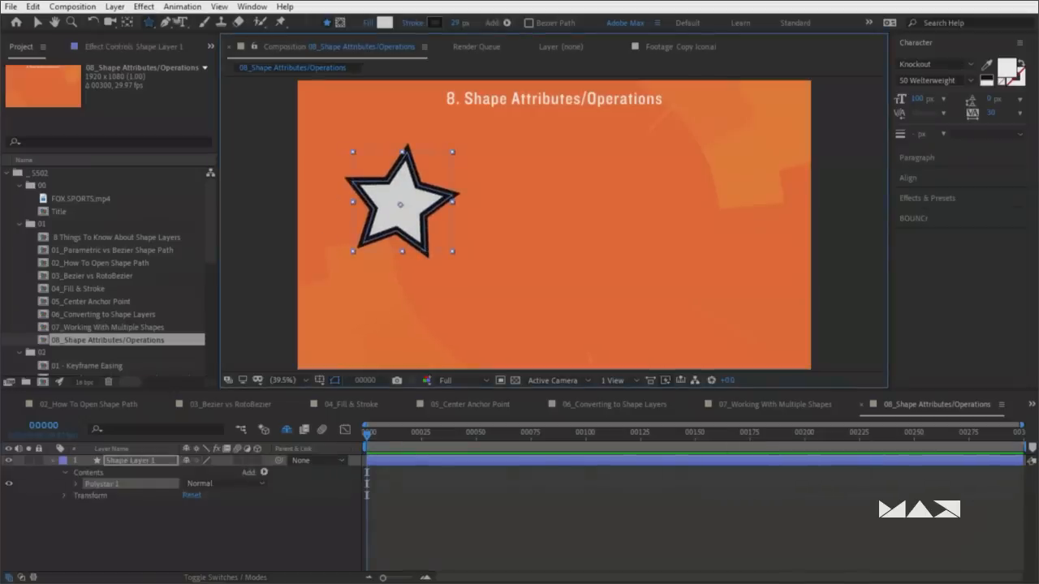
Draw a rectangle overlapping the star's lower-right side and give it an 11 px solid color stroke
{"action": "left_click_drag", "start_coordinate": [154, 22], "coordinate": [209, 22]}
{"action": "mouse_move", "coordinate": [403, 212]}
{"action": "left_mouse_down"}
{"action": "mouse_move", "coordinate": [426, 240]}
{"action": "mouse_move", "coordinate": [513, 291]}
{"action": "left_mouse_up"}
{"action": "left_click_drag", "start_coordinate": [459, 23], "coordinate": [437, 22]}
{"action": "left_click", "coordinate": [412, 23]}
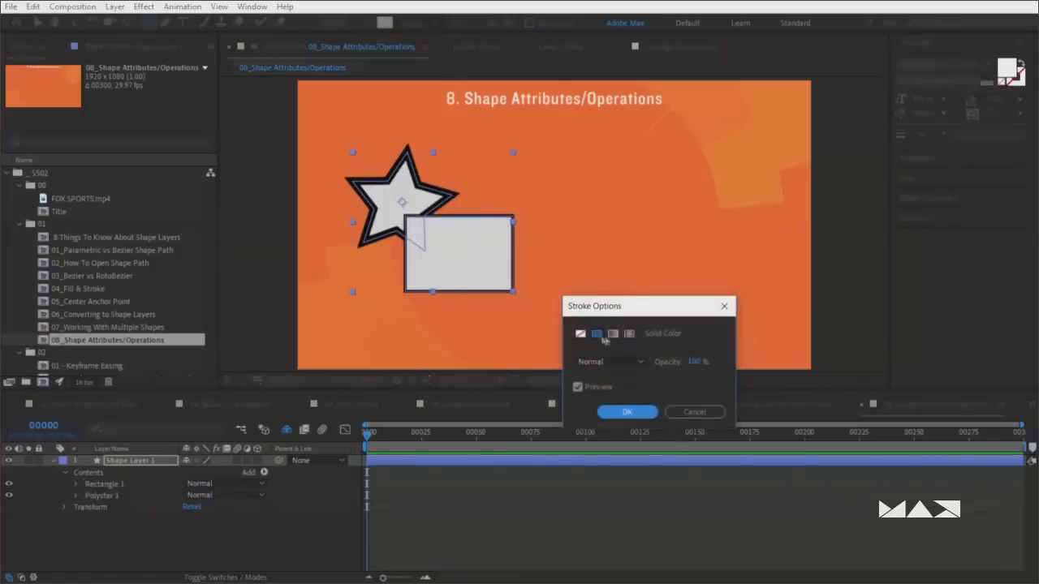
{"action": "left_click", "coordinate": [627, 412]}
Change the rectangle's fill to a bright turquoise
{"action": "left_click", "coordinate": [386, 23]}
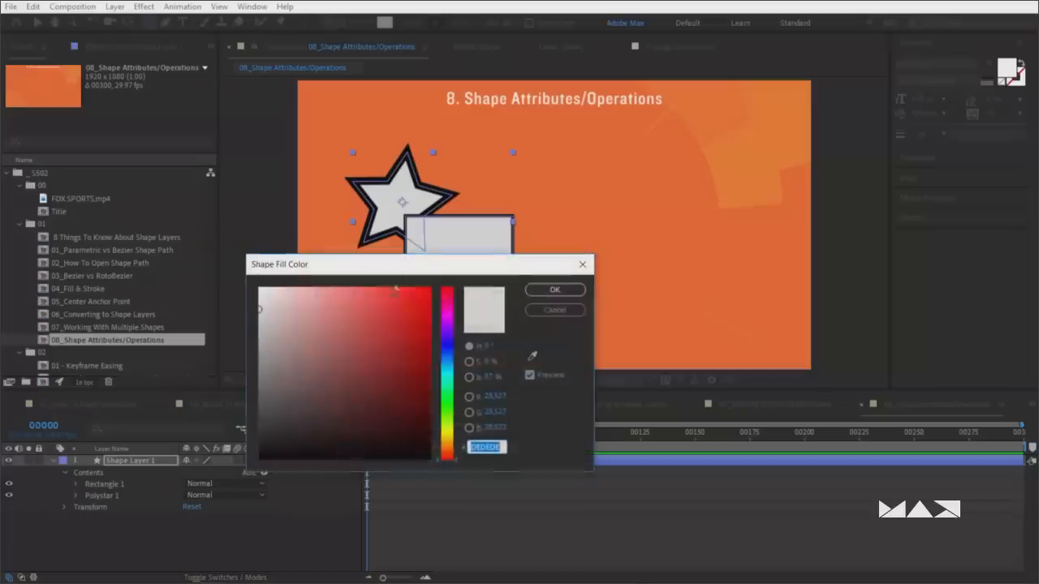
{"action": "left_click_drag", "start_coordinate": [445, 360], "coordinate": [449, 376]}
{"action": "left_click_drag", "start_coordinate": [390, 309], "coordinate": [418, 291]}
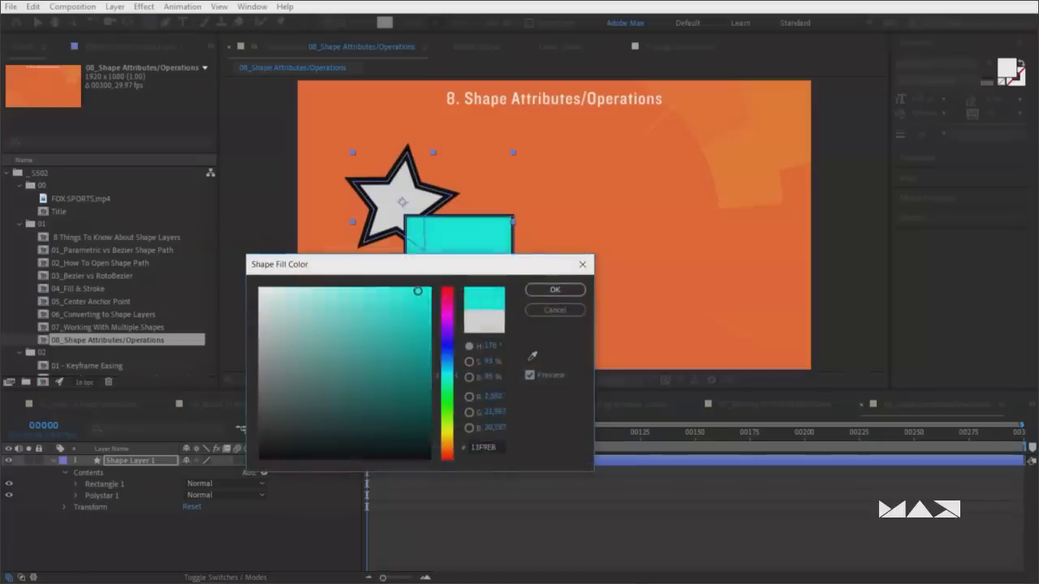
{"action": "left_click", "coordinate": [554, 290]}
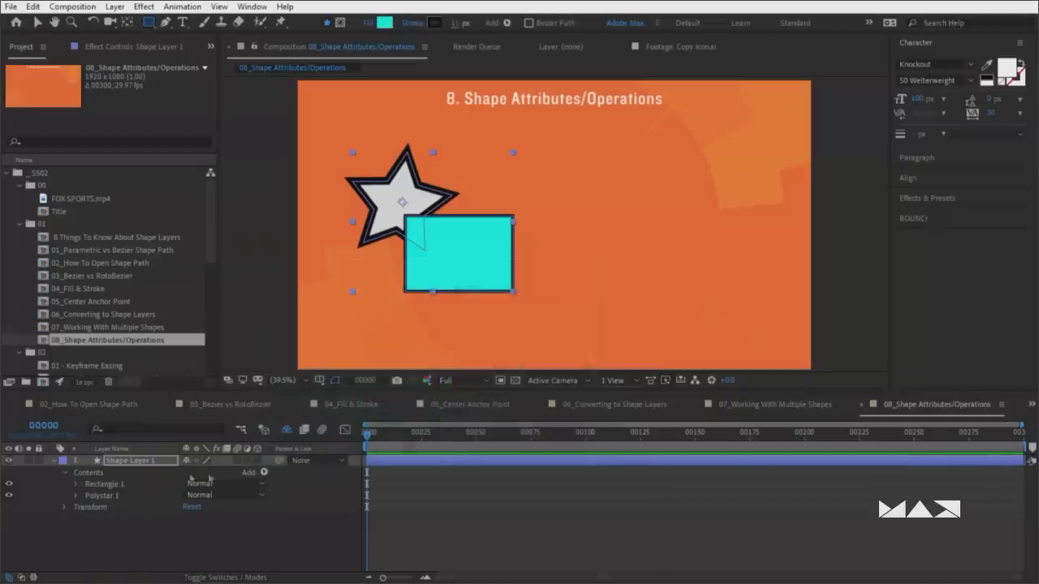
Add a Merge Paths operation to Shape Layer 1 as a whole rather than to the rectangle alone
{"action": "left_click", "coordinate": [119, 486]}
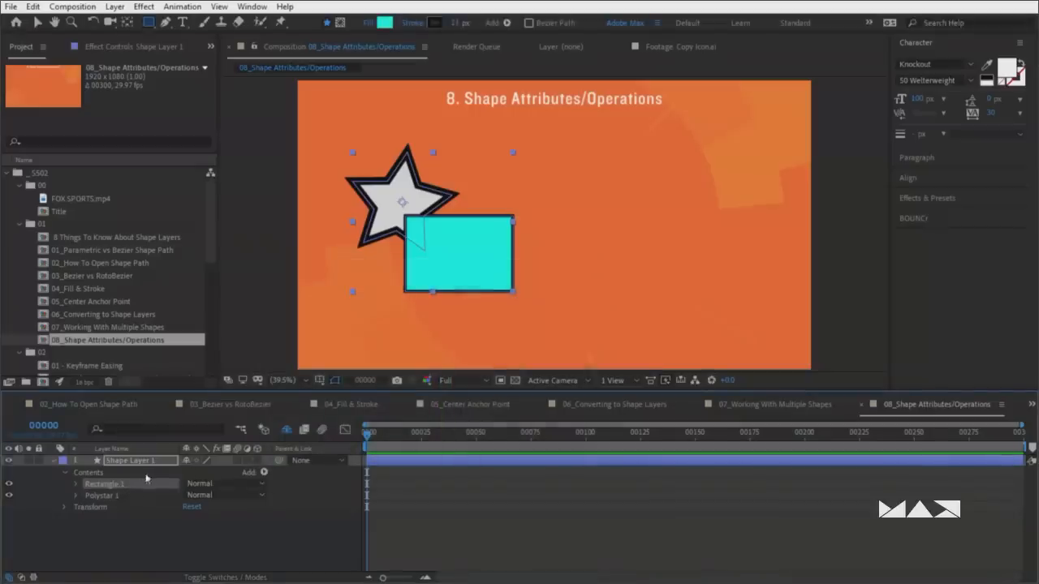
{"action": "left_click", "coordinate": [152, 468]}
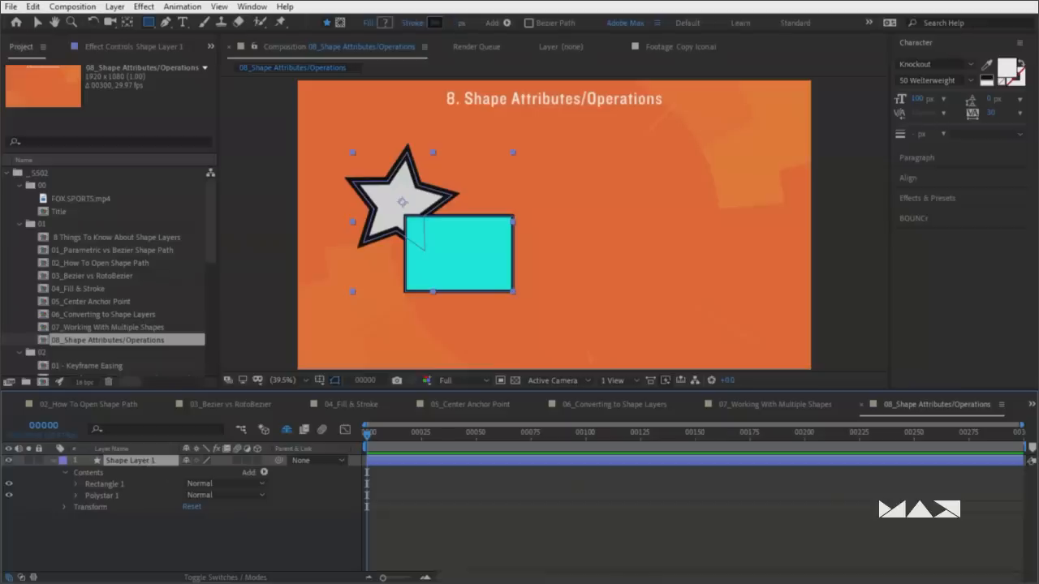
{"action": "left_click", "coordinate": [264, 473]}
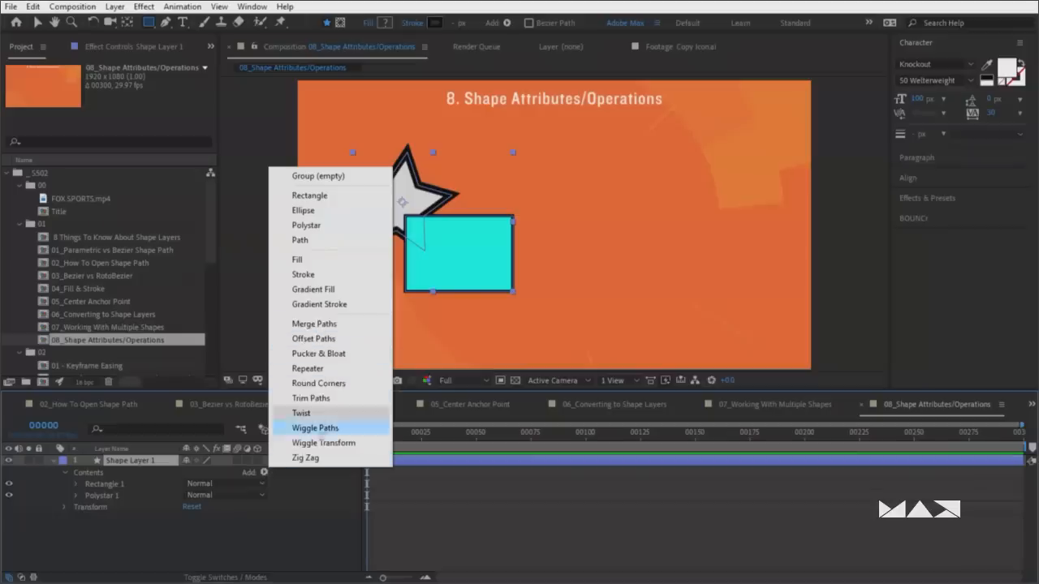
{"action": "left_click", "coordinate": [328, 326]}
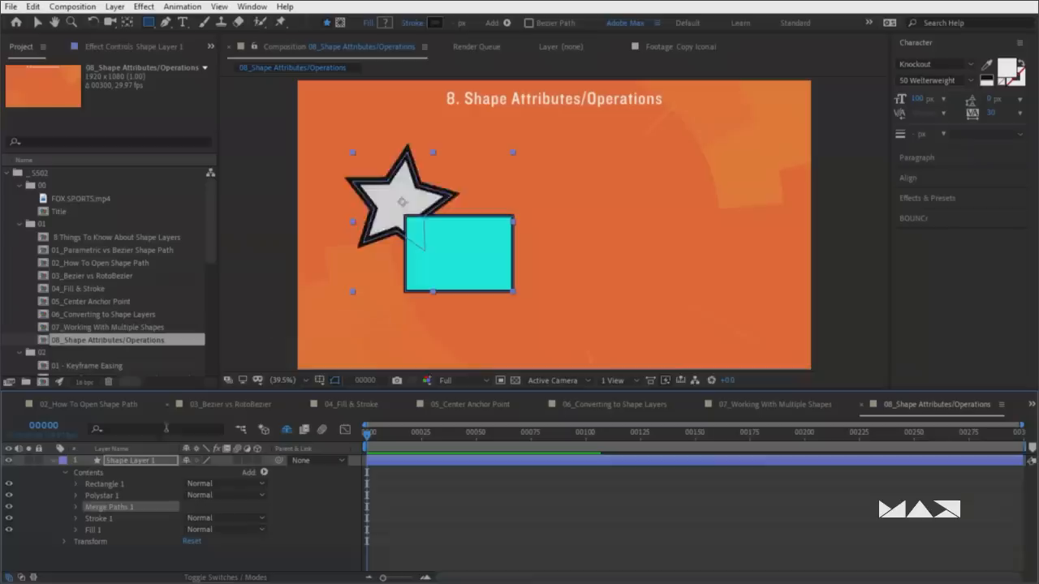
Expand Merge Paths 1 and set its mode to Subtract, checking the order of the star and rectangle above it
{"action": "left_click", "coordinate": [111, 495]}
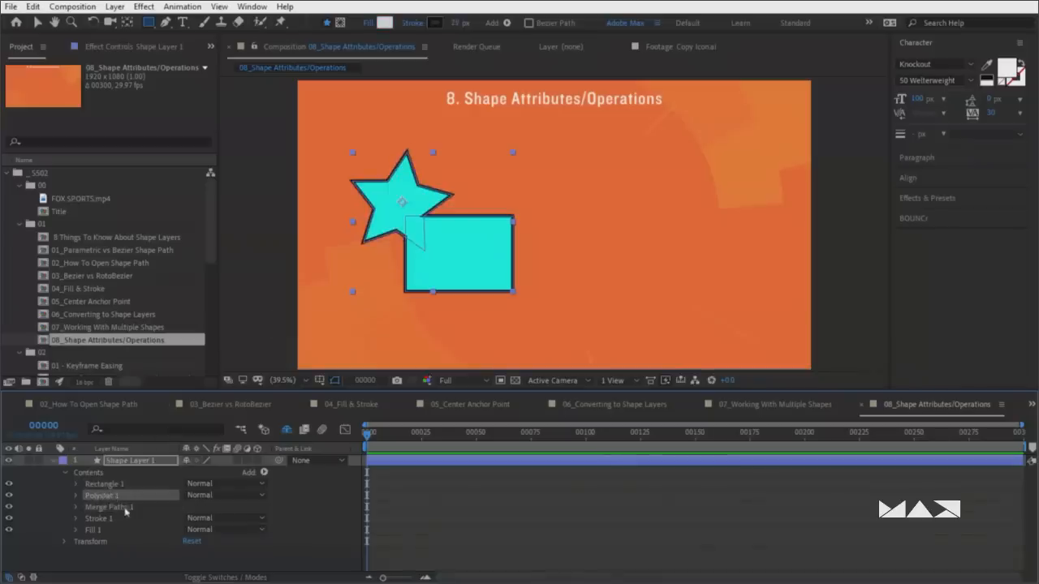
{"action": "left_click", "coordinate": [122, 507]}
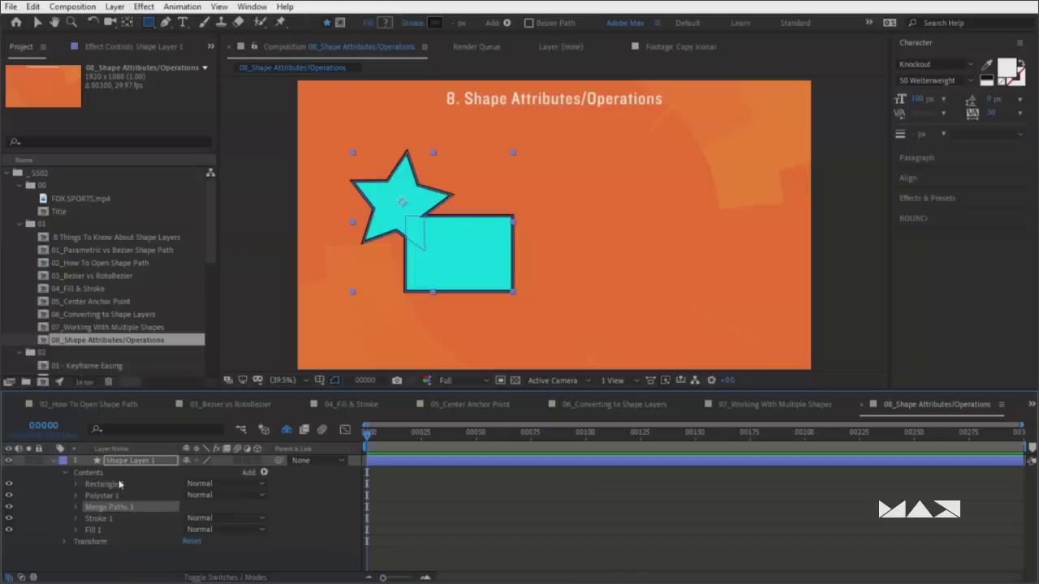
{"action": "left_click", "coordinate": [77, 506]}
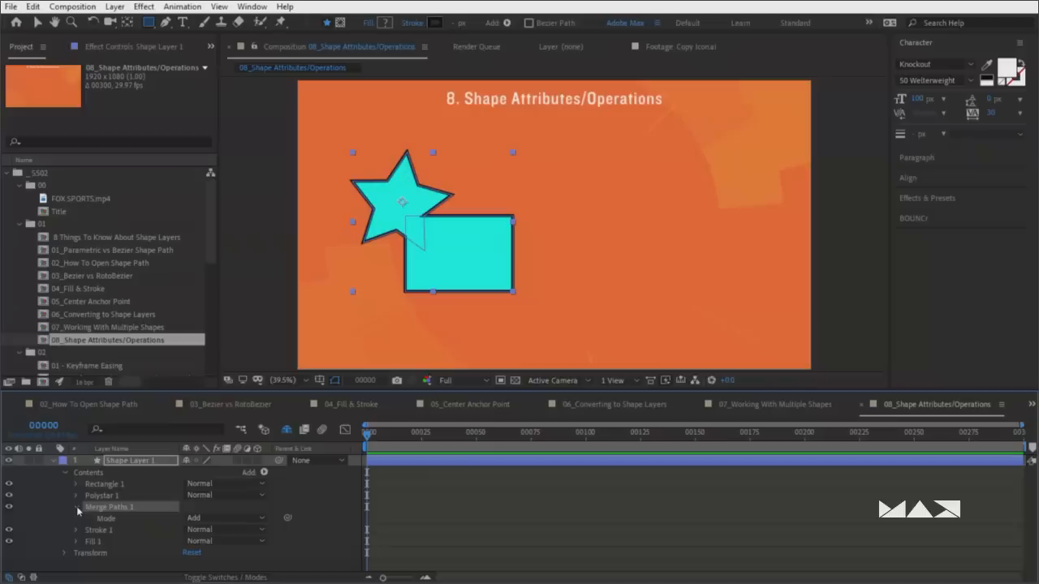
{"action": "left_click", "coordinate": [224, 520]}
{"action": "left_click", "coordinate": [223, 474]}
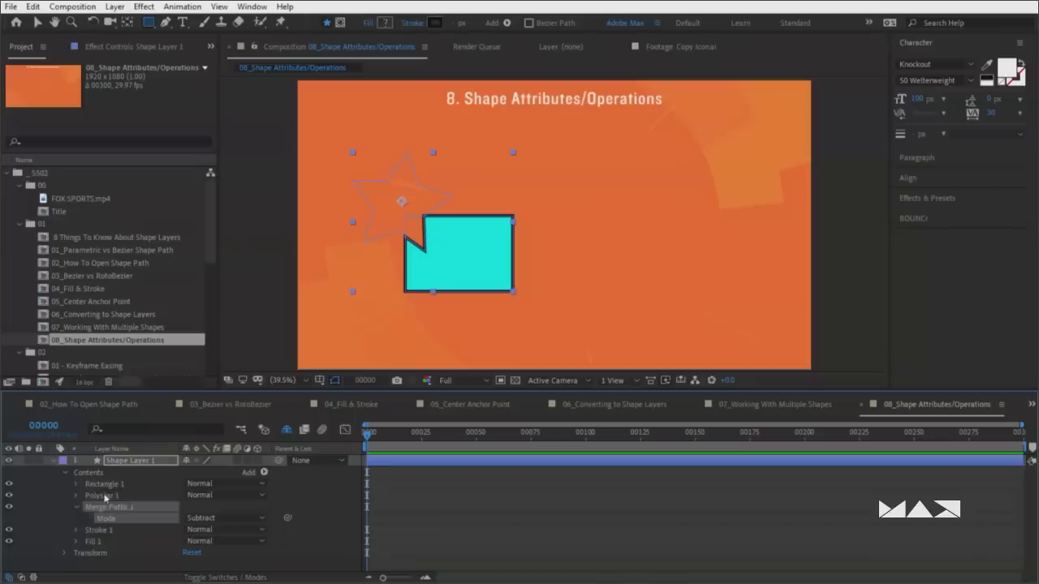
{"action": "left_click", "coordinate": [105, 496]}
{"action": "left_click", "coordinate": [103, 485]}
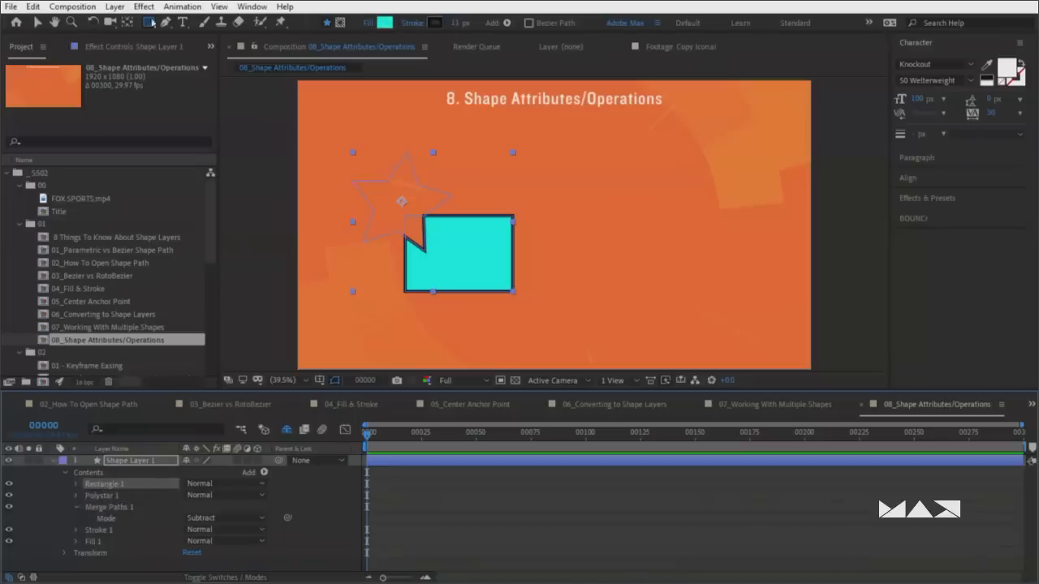
Draw a pentagon in Shape Layer 1 overlapping the star and rectangle, and check the stacking order of the three shapes
{"action": "left_click_drag", "start_coordinate": [151, 22], "coordinate": [198, 77]}
{"action": "left_click", "coordinate": [146, 464]}
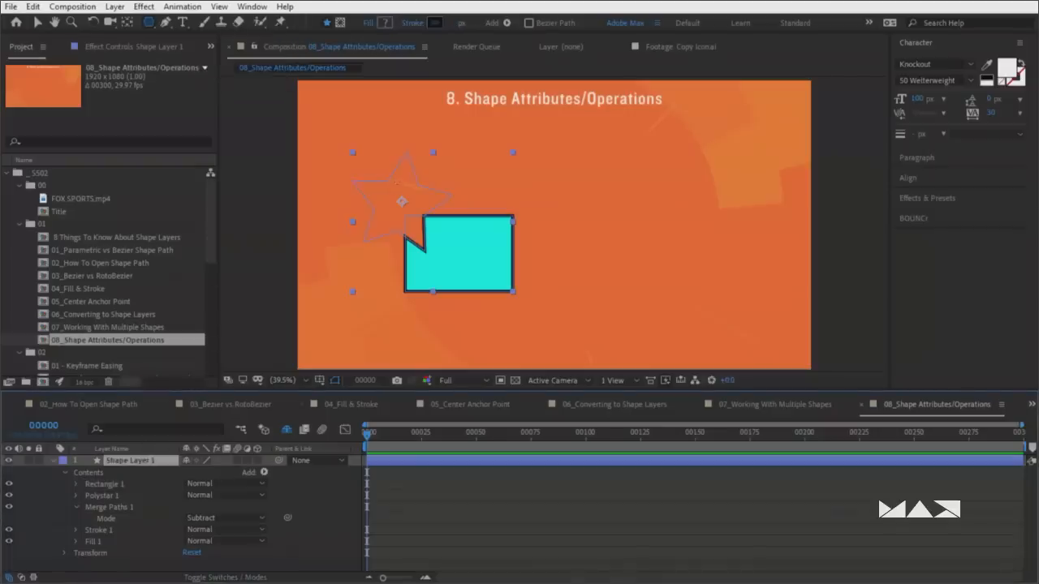
{"action": "mouse_move", "coordinate": [396, 184]}
{"action": "left_mouse_down"}
{"action": "mouse_move", "coordinate": [357, 252]}
{"action": "mouse_move", "coordinate": [403, 234]}
{"action": "mouse_move", "coordinate": [498, 240]}
{"action": "left_mouse_up"}
{"action": "left_click", "coordinate": [121, 497]}
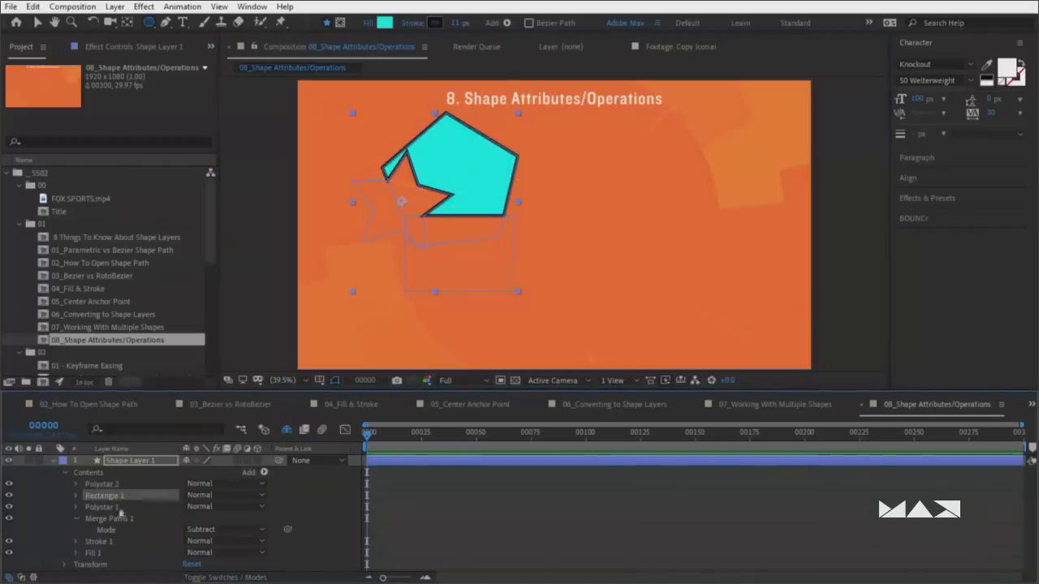
{"action": "left_click", "coordinate": [118, 507]}
{"action": "left_click", "coordinate": [116, 496], "text": "shift"}
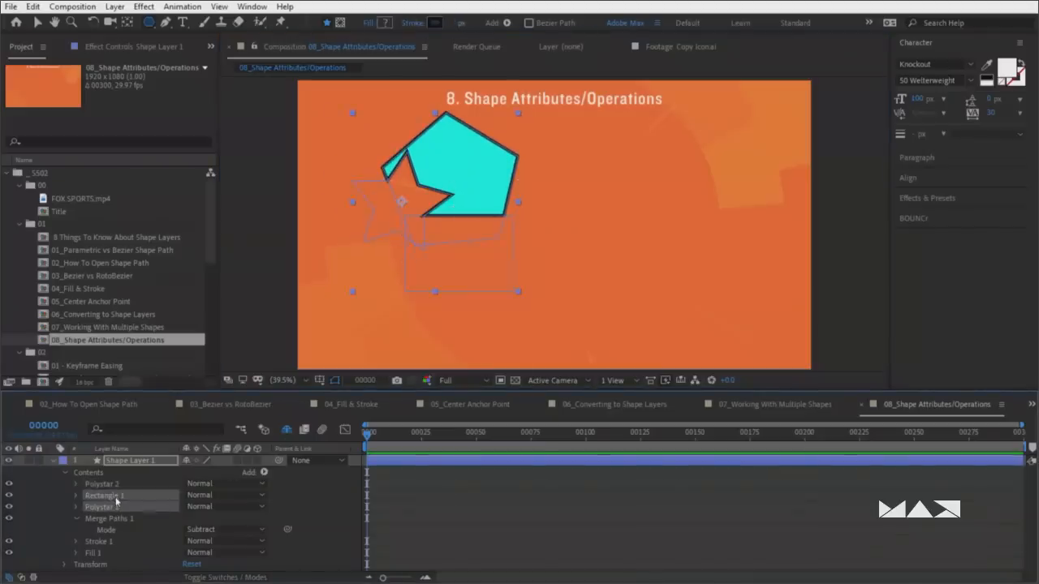
{"action": "left_click", "coordinate": [116, 484]}
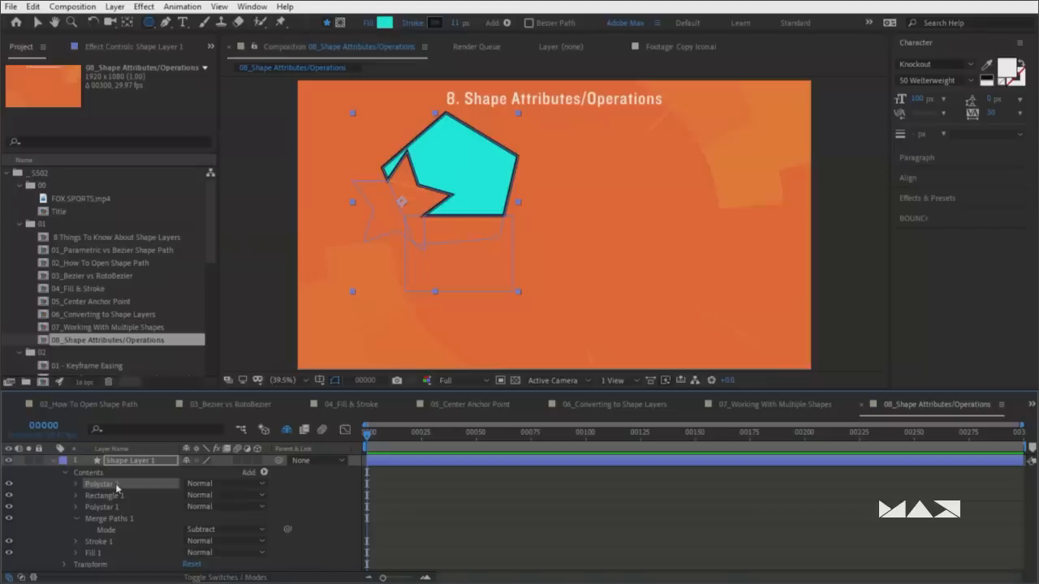
Delete Merge Paths 1 and add a Twist operation to the shape layer instead
{"action": "left_click", "coordinate": [122, 519]}
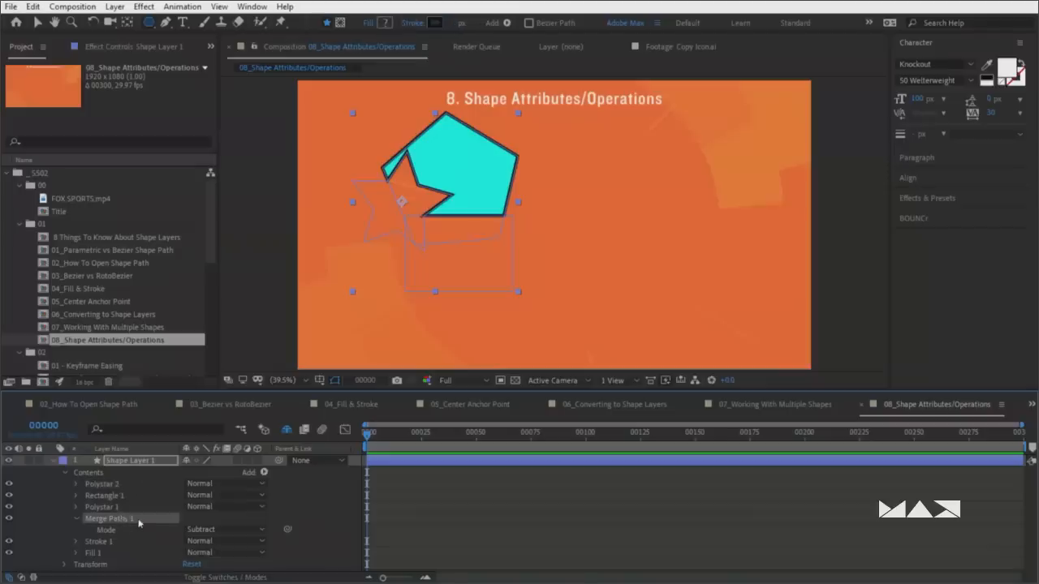
{"action": "key", "text": "Delete"}
{"action": "left_click", "coordinate": [264, 473]}
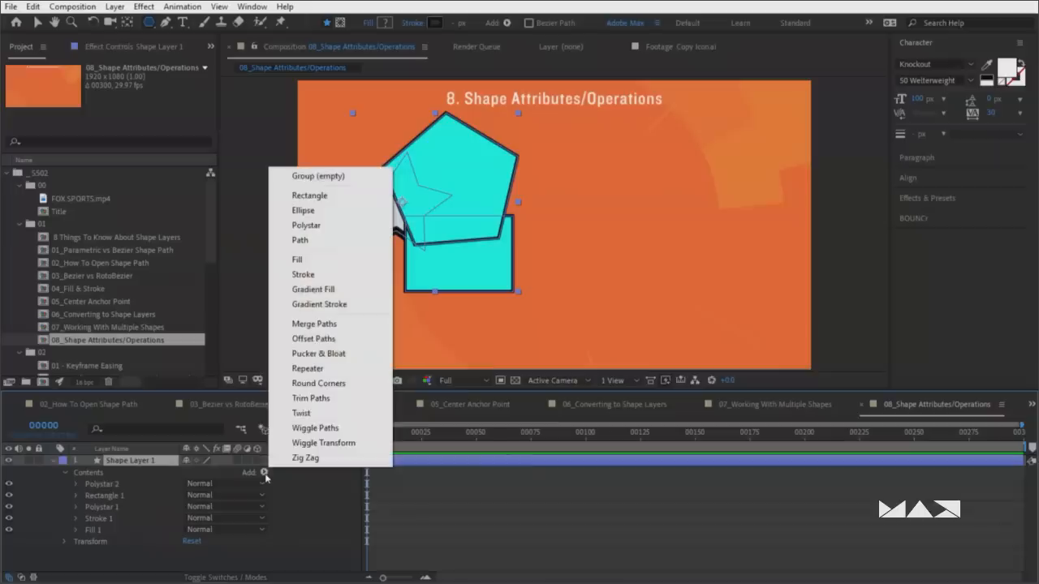
{"action": "left_click", "coordinate": [323, 414]}
Increase the Twist angle until the shapes' corners curl strongly, leaving the Twist properties collapsed
{"action": "left_click", "coordinate": [77, 518]}
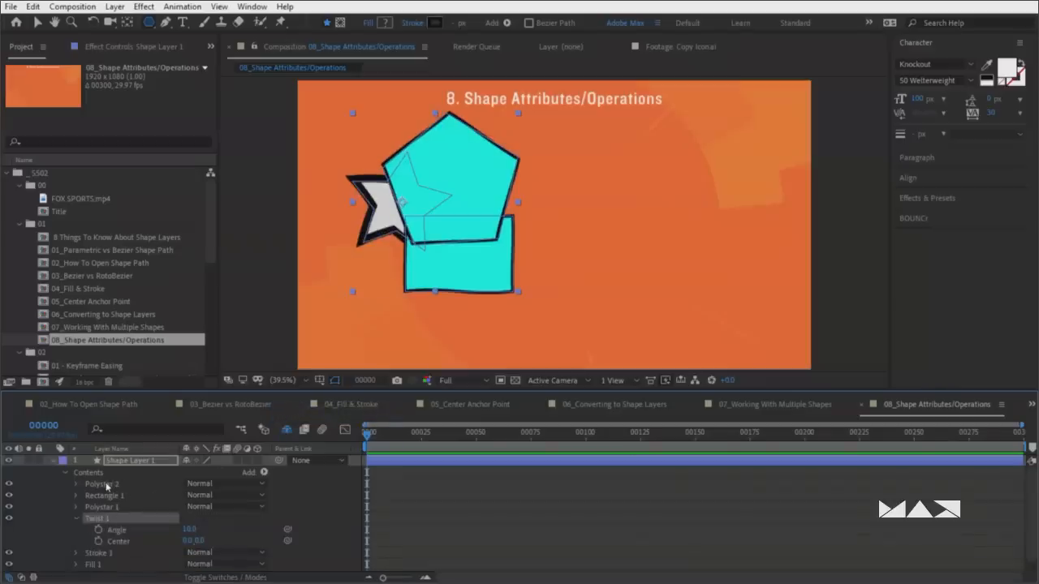
{"action": "left_click_drag", "start_coordinate": [189, 529], "coordinate": [293, 522]}
{"action": "left_click", "coordinate": [76, 519]}
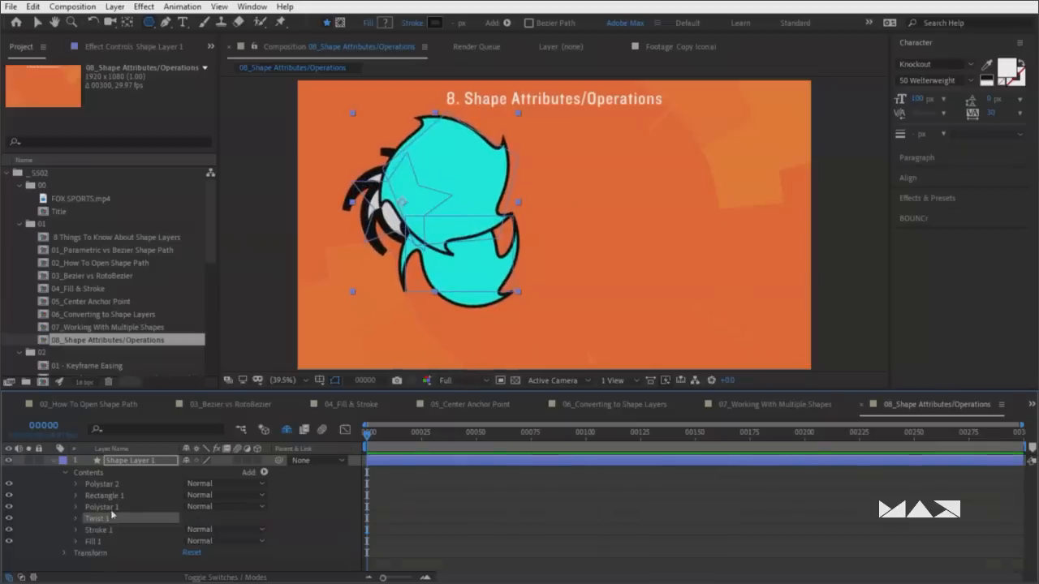
Move Twist 1 above the star, try it above the rectangle, and return it between the rectangle and the star
{"action": "left_click_drag", "start_coordinate": [112, 520], "coordinate": [108, 506]}
{"action": "left_click", "coordinate": [110, 520]}
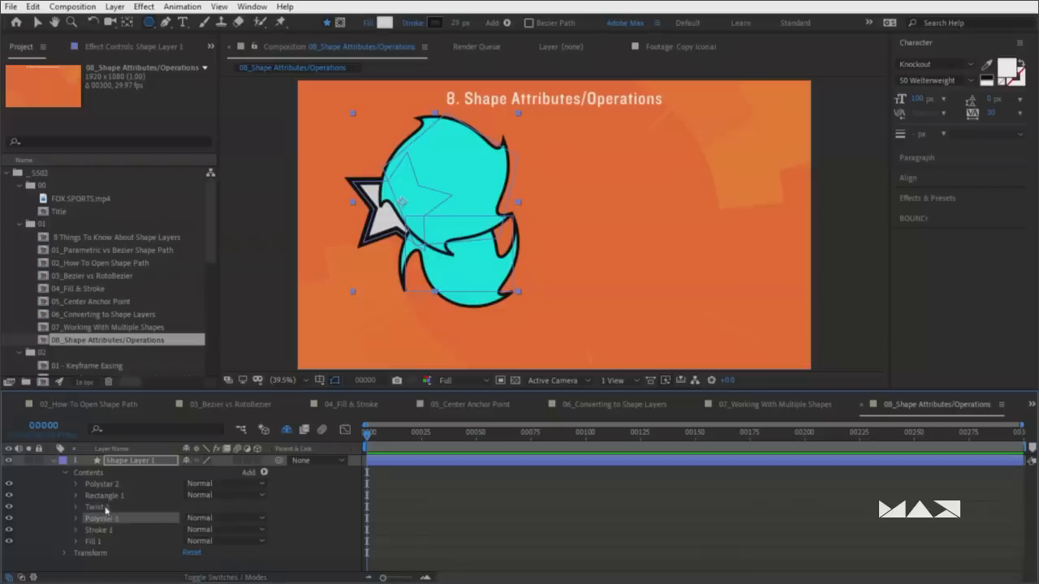
{"action": "left_click_drag", "start_coordinate": [108, 507], "coordinate": [106, 495]}
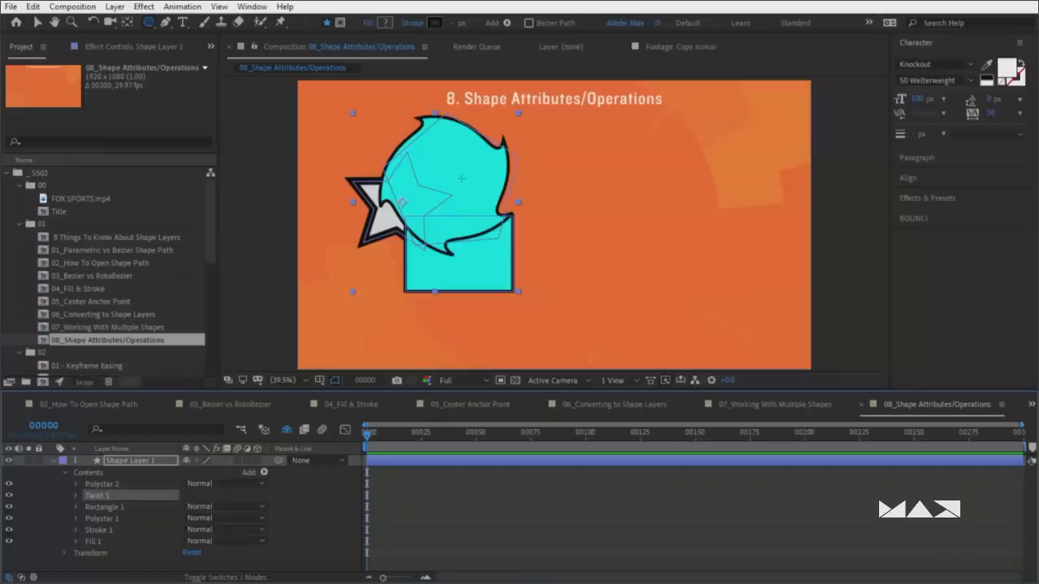
{"action": "left_click_drag", "start_coordinate": [110, 506], "coordinate": [112, 517]}
{"action": "left_click_drag", "start_coordinate": [112, 516], "coordinate": [130, 510]}
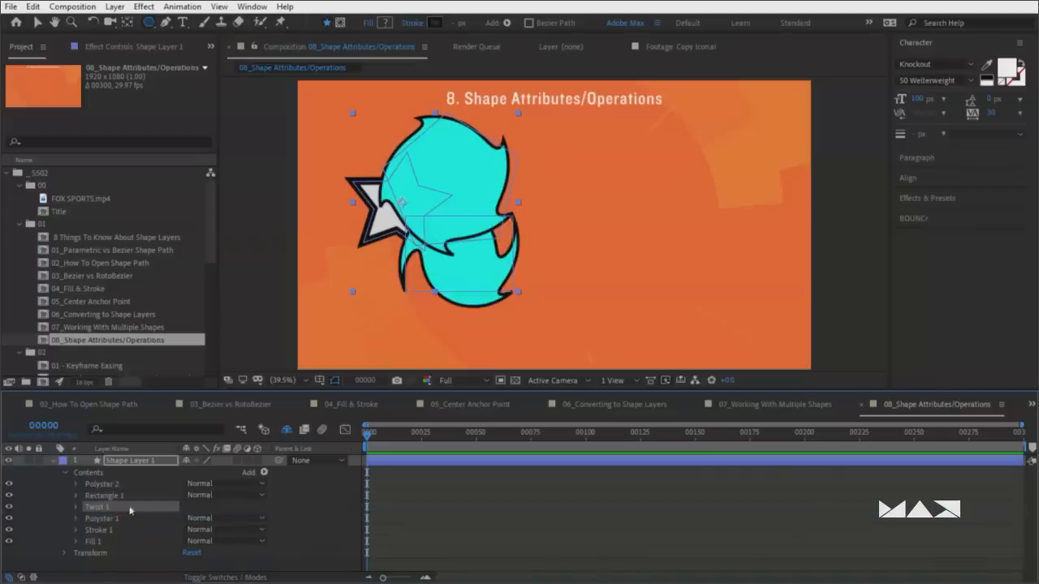
Move Twist 1 inside the Rectangle 1 group directly below Rectangle Path 1, and collapse the group
{"action": "left_click", "coordinate": [129, 496]}
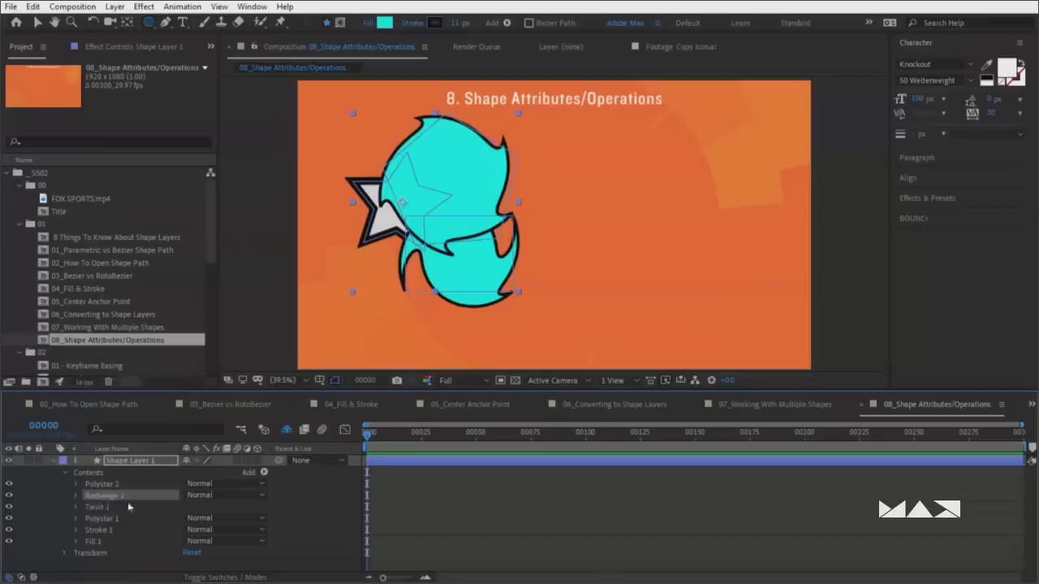
{"action": "left_click", "coordinate": [77, 495]}
{"action": "left_click_drag", "start_coordinate": [111, 554], "coordinate": [118, 520]}
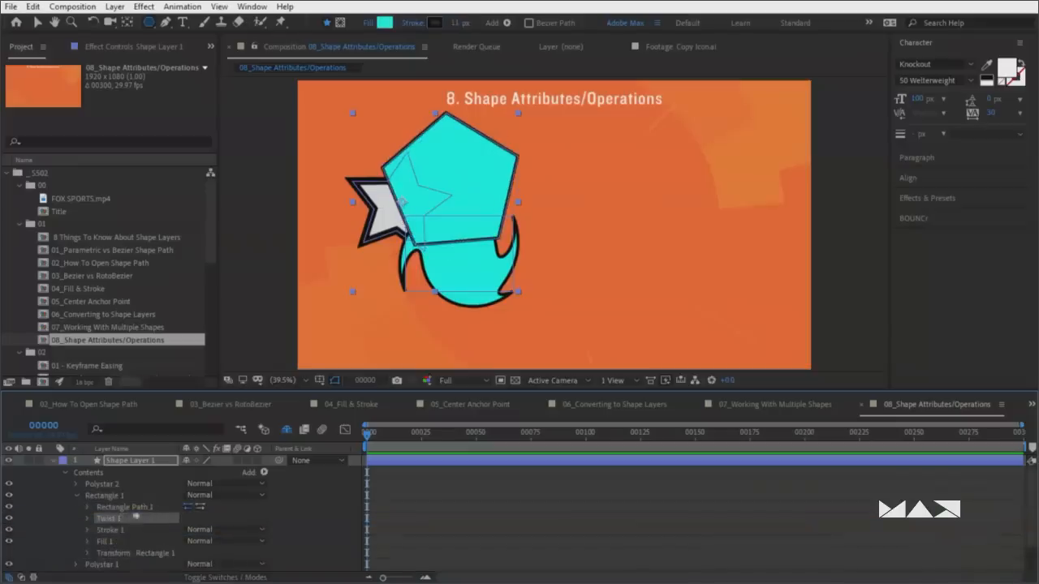
{"action": "left_click", "coordinate": [77, 496]}
{"action": "left_click", "coordinate": [109, 496]}
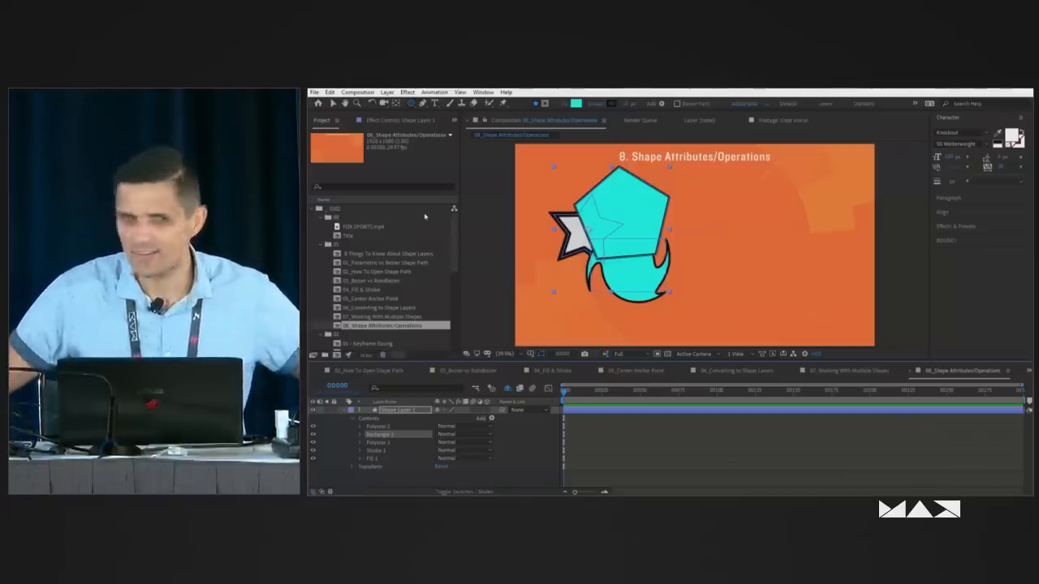
Open the 01 - Keyframe Easing composition and switch to the Selection tool
{"action": "scroll", "coordinate": [379, 271], "scroll_direction": "down", "scroll_amount": 1}
{"action": "double_click", "coordinate": [379, 317]}
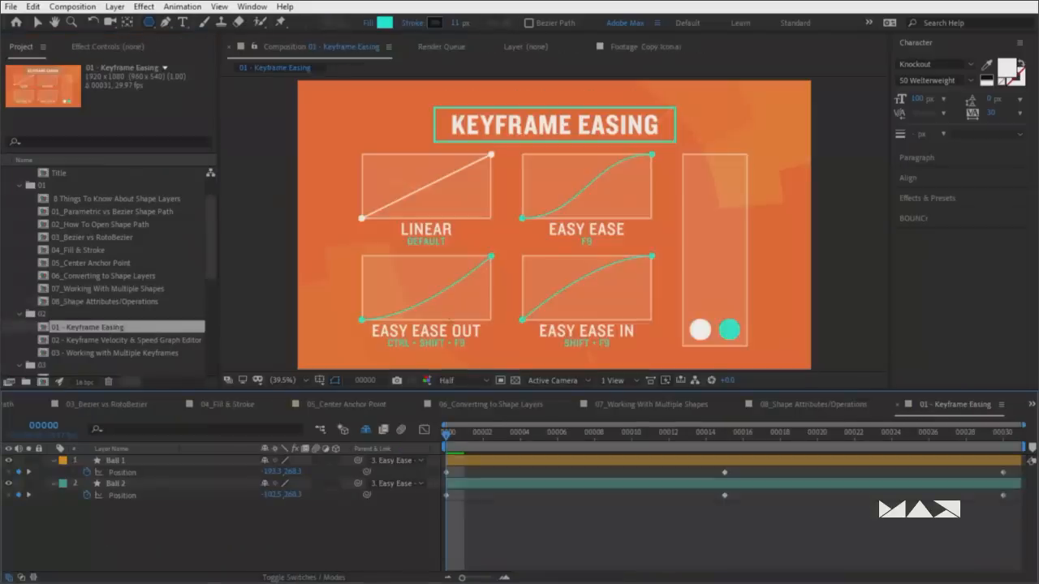
{"action": "key", "text": "v"}
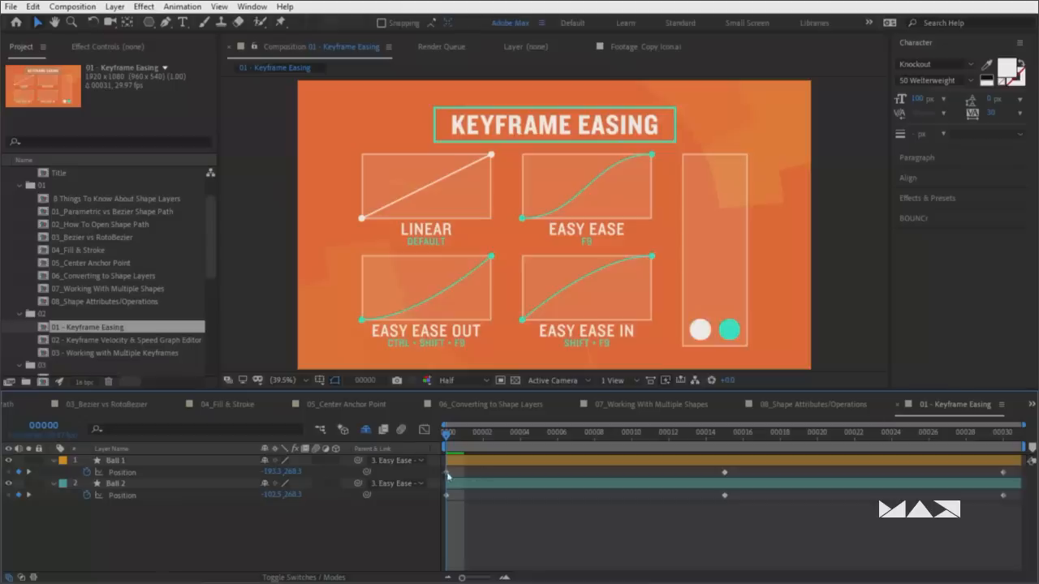
Preview the keyframe easing animation and examine the motion paths of Ball 1 and Ball 2
{"action": "key", "text": "space"}
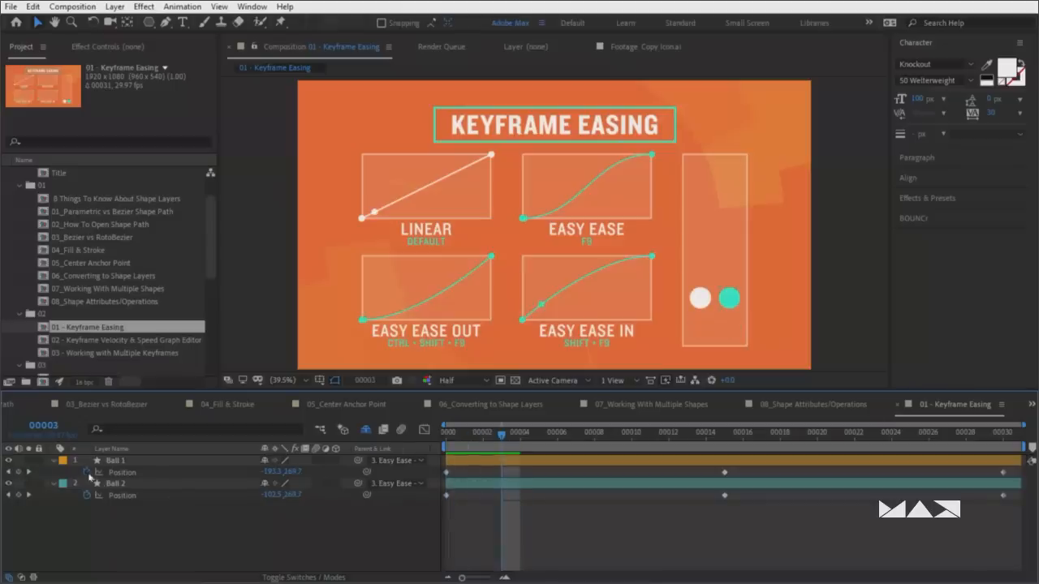
{"action": "key", "text": "space"}
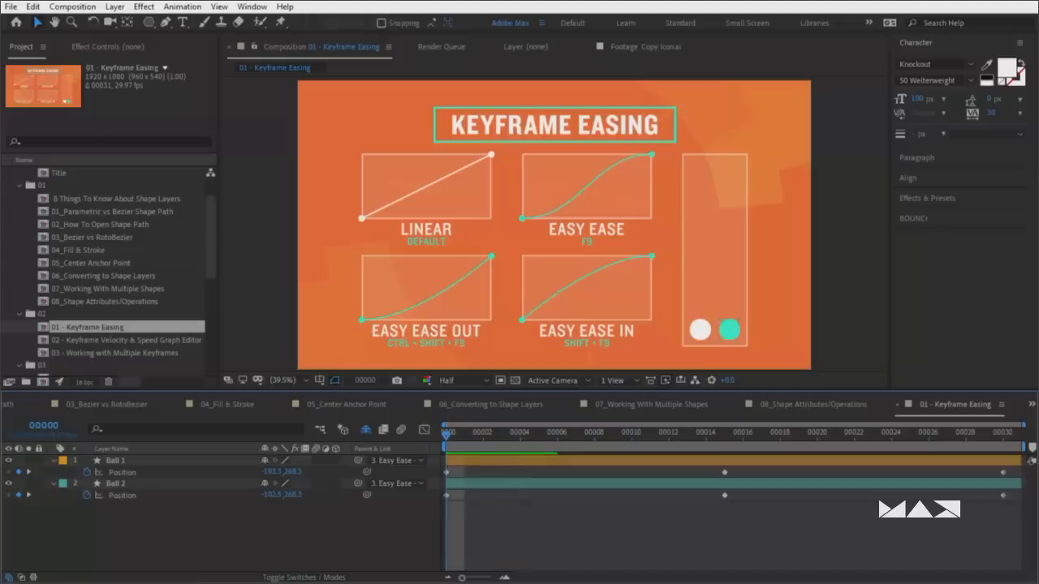
{"action": "left_click", "coordinate": [139, 462]}
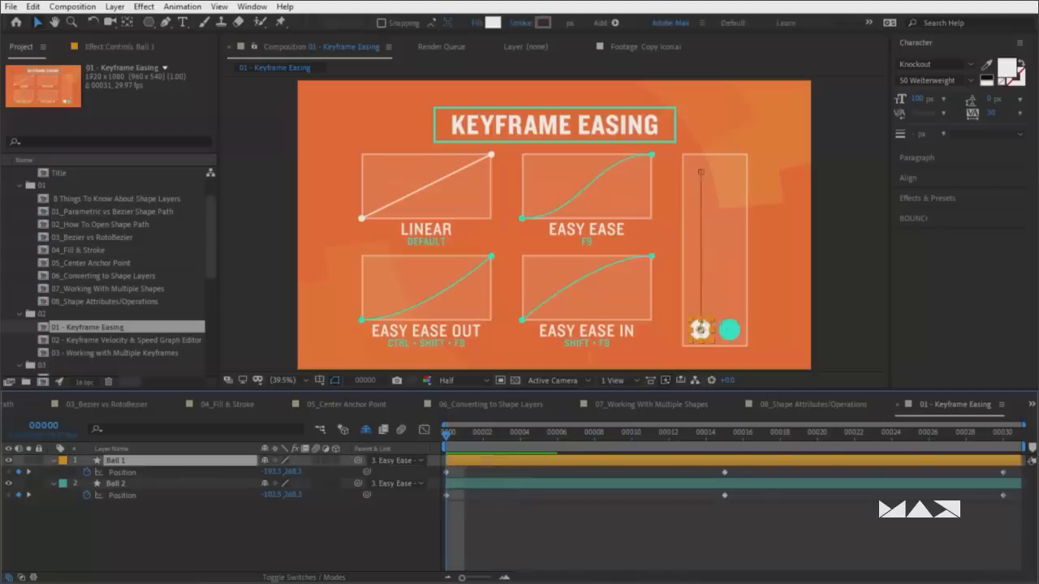
{"action": "left_click", "coordinate": [112, 485]}
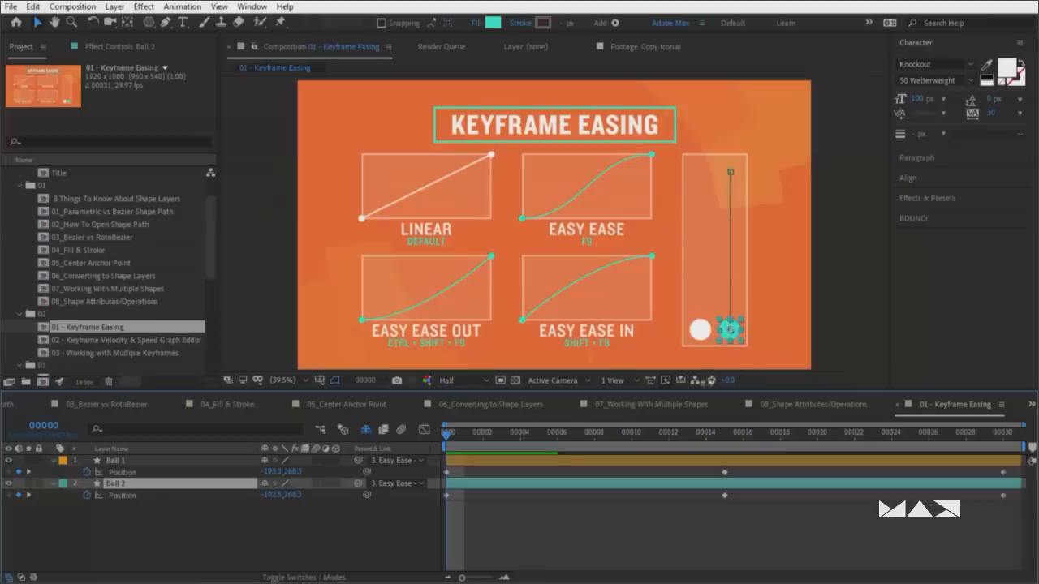
{"action": "left_click", "coordinate": [536, 529]}
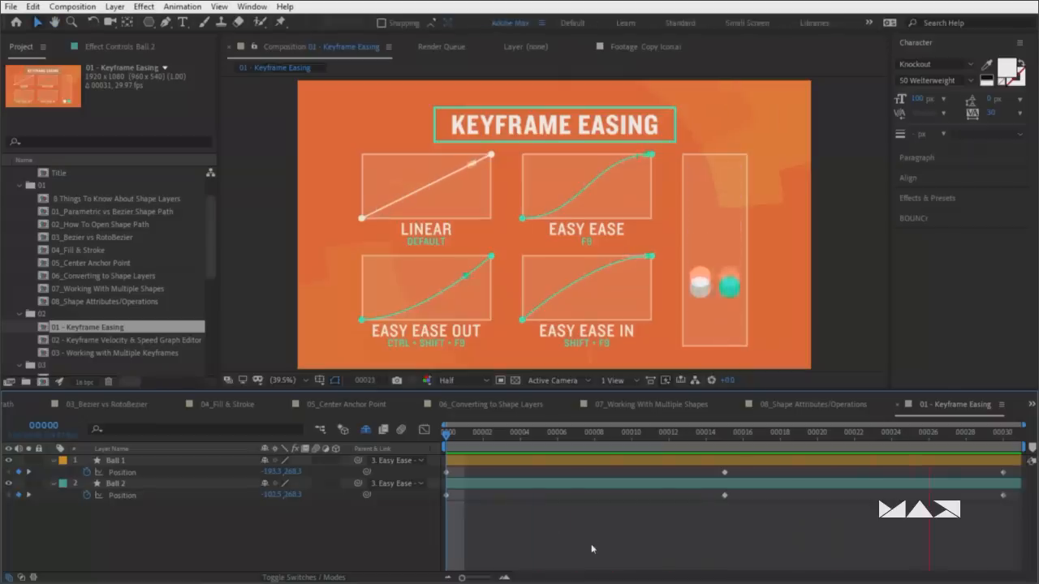
Examine Ball 2's middle Position keyframe and preview both balls' un-eased motion from the first frame
{"action": "key", "text": "space"}
{"action": "left_click_drag", "start_coordinate": [735, 504], "coordinate": [717, 497]}
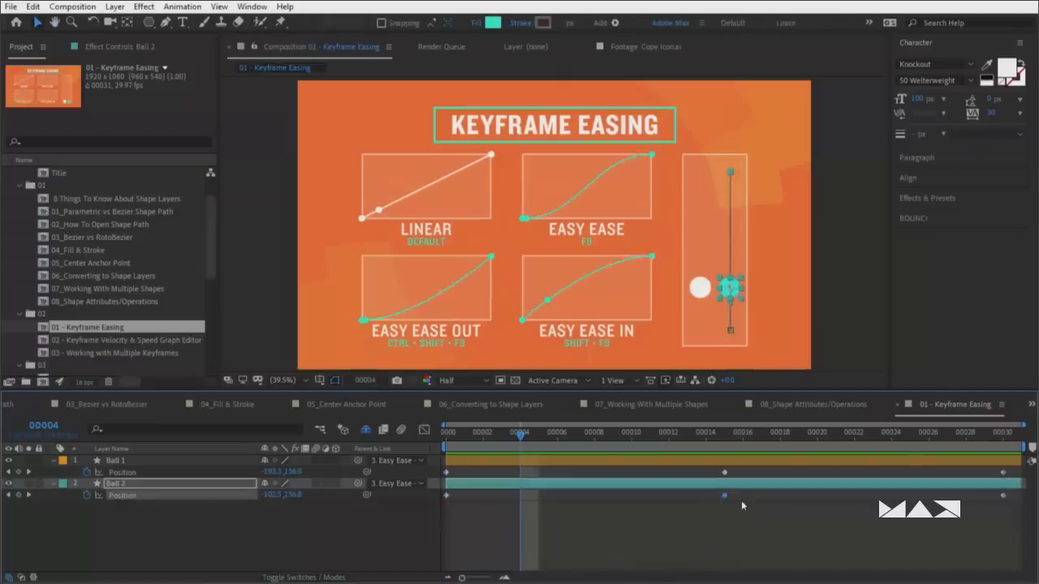
{"action": "key", "text": "Home"}
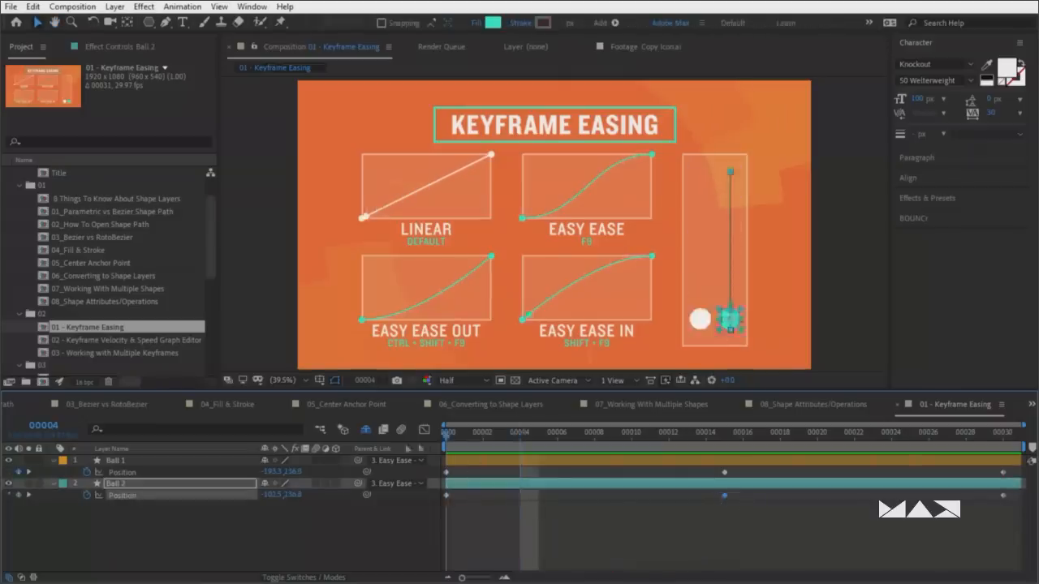
{"action": "right_click", "coordinate": [390, 448]}
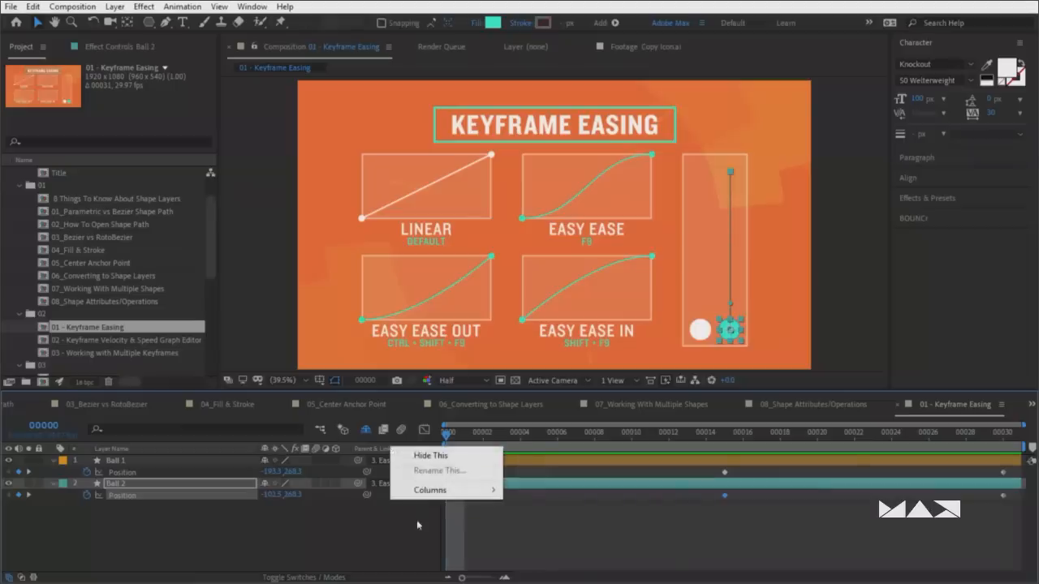
{"action": "left_click", "coordinate": [416, 525]}
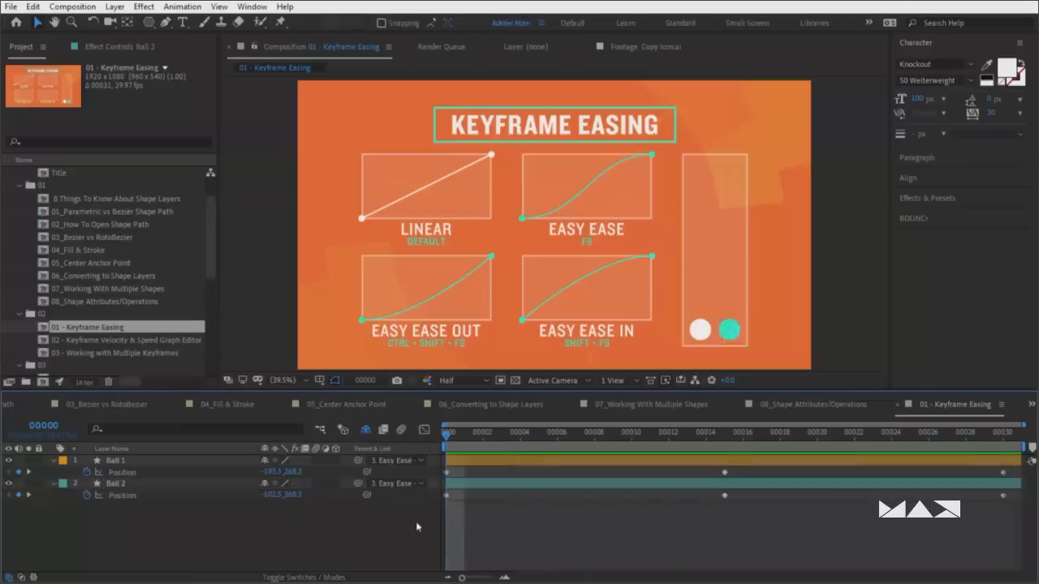
{"action": "key", "text": "space"}
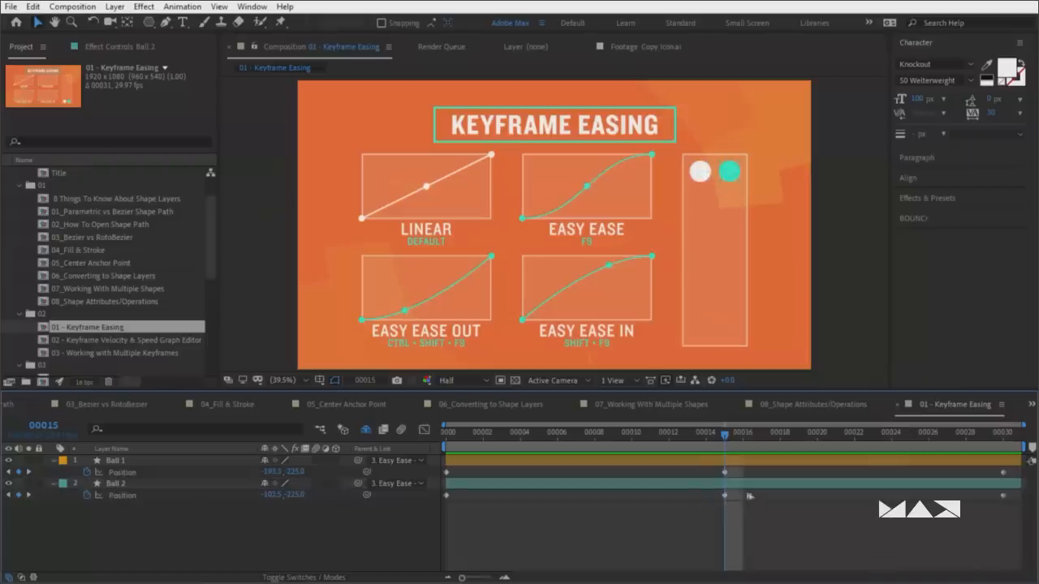
Apply Easy Ease to Ball 2's middle Position keyframe at frame 15
{"action": "left_click", "coordinate": [693, 468]}
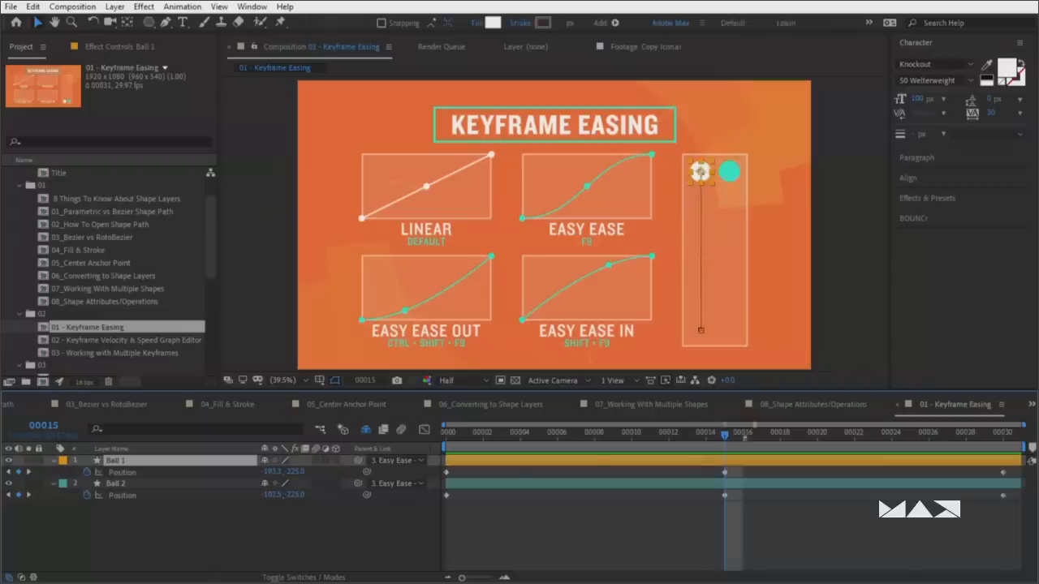
{"action": "left_click", "coordinate": [724, 485]}
{"action": "mouse_move", "coordinate": [733, 511]}
{"action": "left_mouse_down"}
{"action": "mouse_move", "coordinate": [714, 490]}
{"action": "mouse_move", "coordinate": [722, 513]}
{"action": "left_mouse_up"}
{"action": "right_click", "coordinate": [724, 497]}
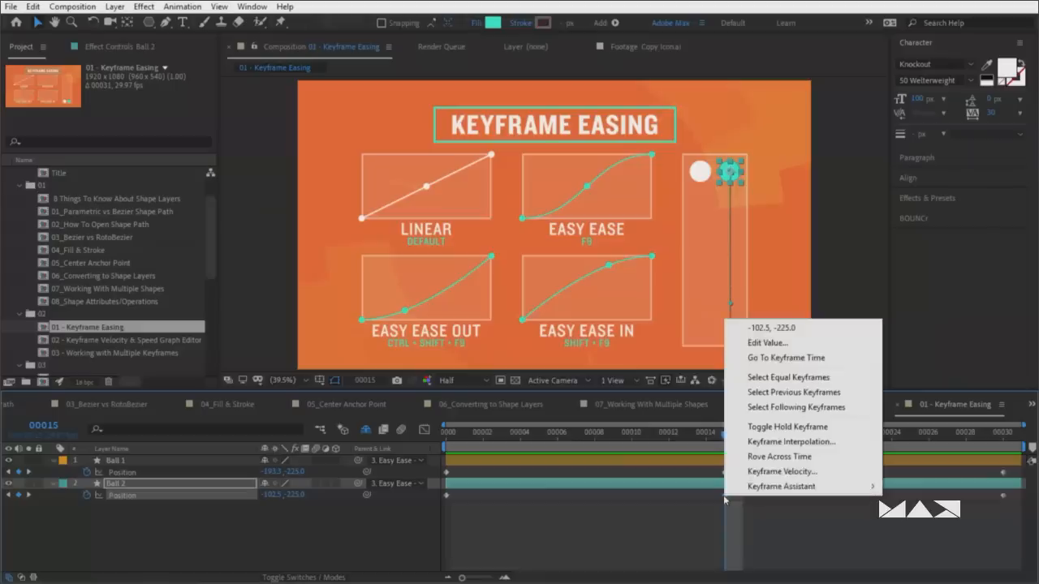
{"action": "mouse_move", "coordinate": [779, 486]}
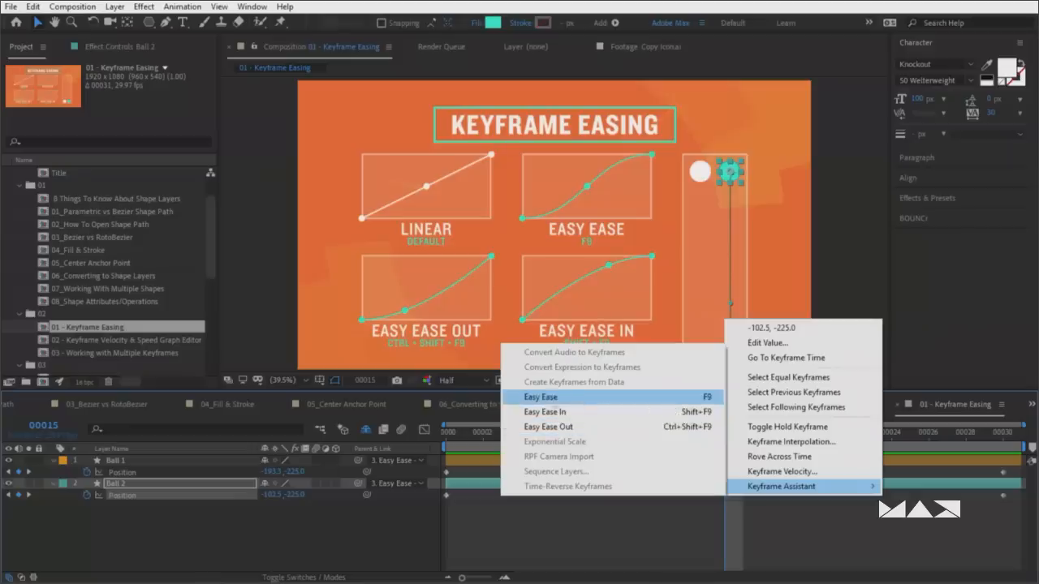
{"action": "left_click", "coordinate": [705, 397]}
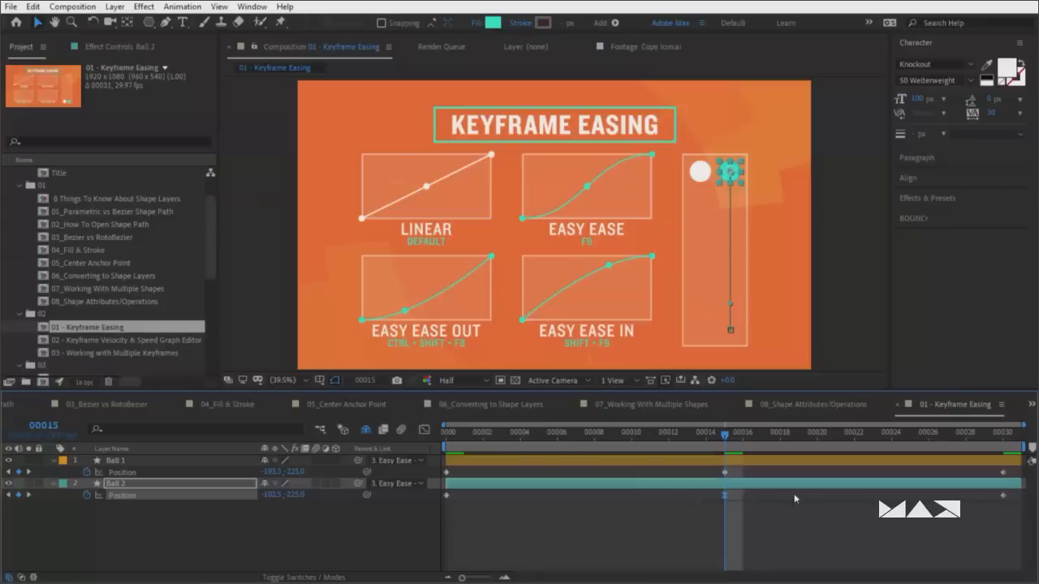
Preview and scrub the animation from the first frame to compare Ball 2's eased peak with Ball 1's linear motion
{"action": "key", "text": "Home"}
{"action": "key", "text": "space"}
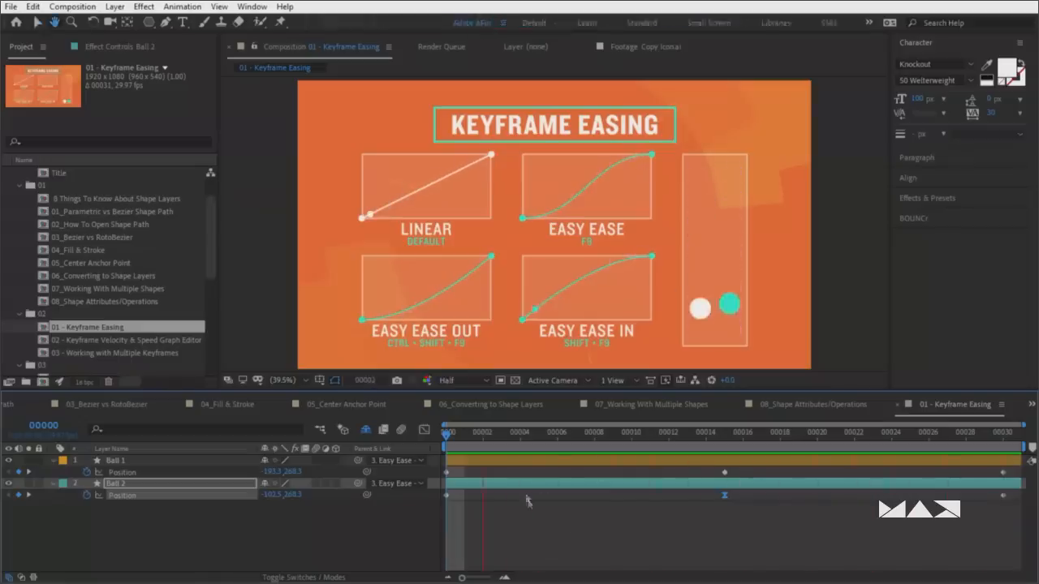
{"action": "key", "text": "space"}
{"action": "left_click_drag", "start_coordinate": [453, 442], "coordinate": [799, 438]}
{"action": "key", "text": "space"}
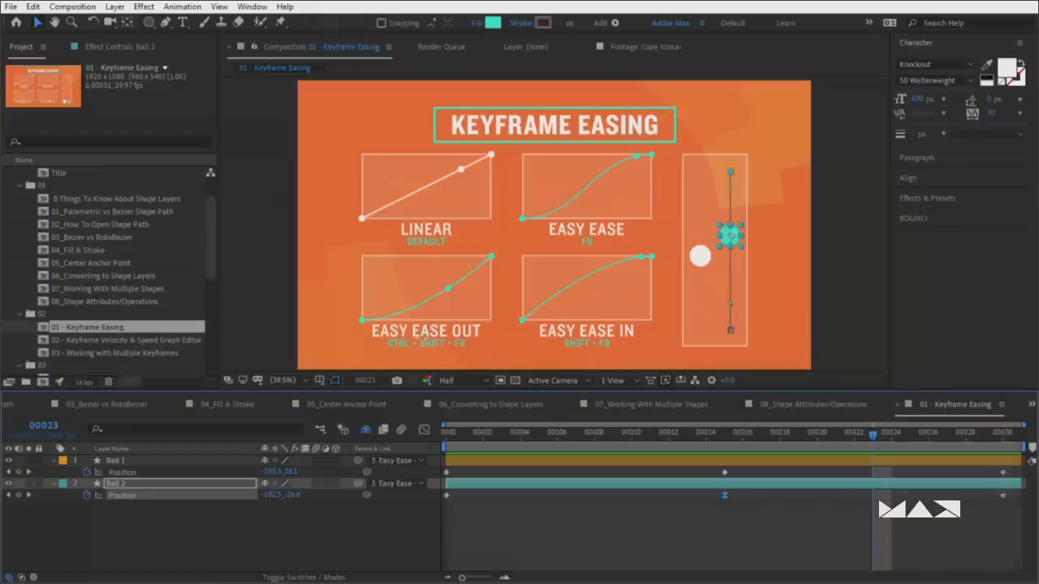
Apply Easy Ease Out to Ball 2's first Position keyframe at frame 0
{"action": "left_click", "coordinate": [445, 495]}
{"action": "right_click", "coordinate": [445, 495]}
{"action": "mouse_move", "coordinate": [490, 488]}
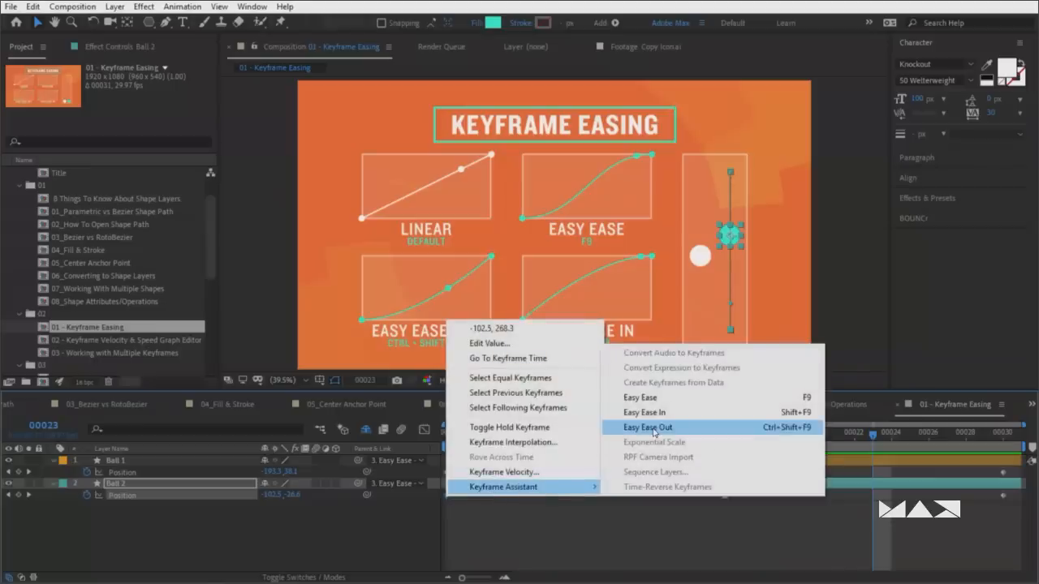
{"action": "left_click", "coordinate": [481, 511]}
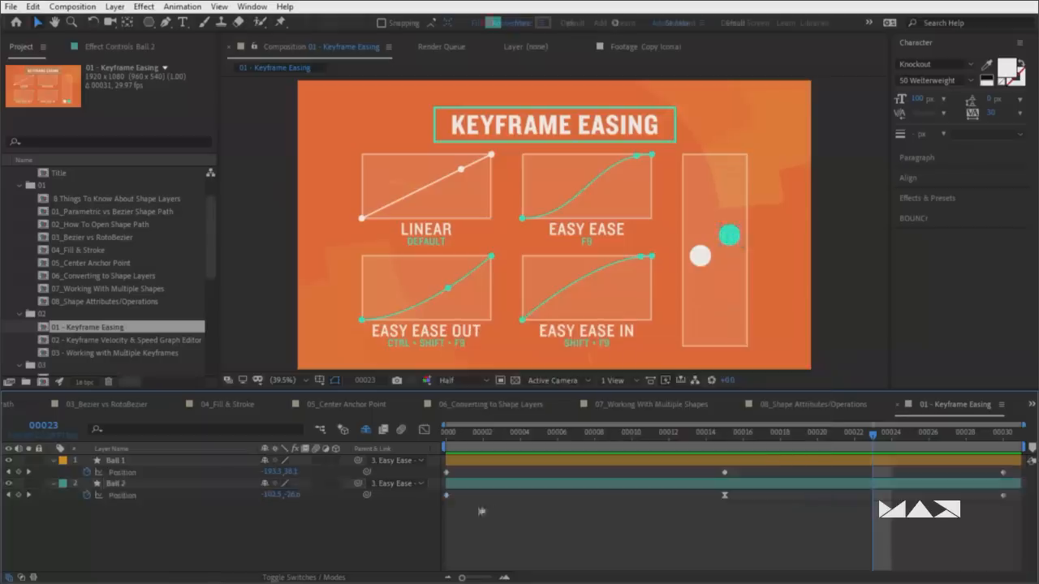
{"action": "left_click", "coordinate": [445, 495]}
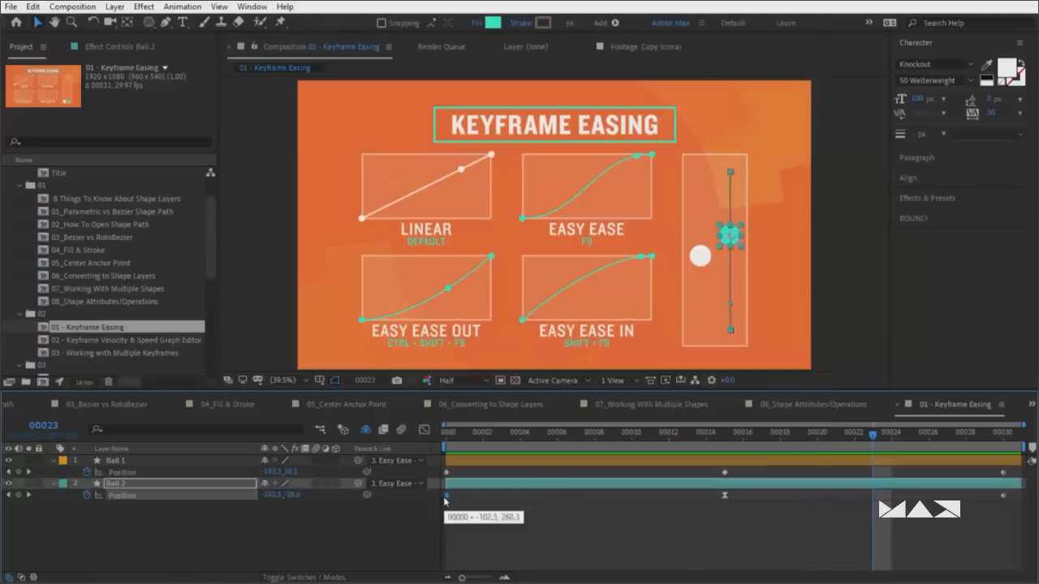
{"action": "key", "text": "ctrl+shift+F9"}
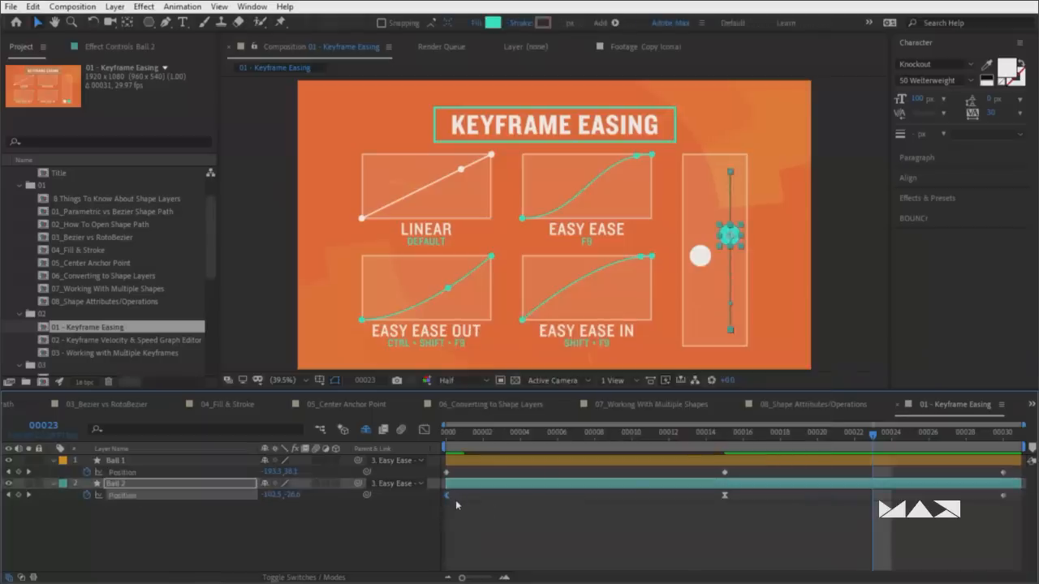
Scrub the opening frames and preview the animation to examine how Ball 2 starts moving compared with Ball 1
{"action": "key", "text": "Home"}
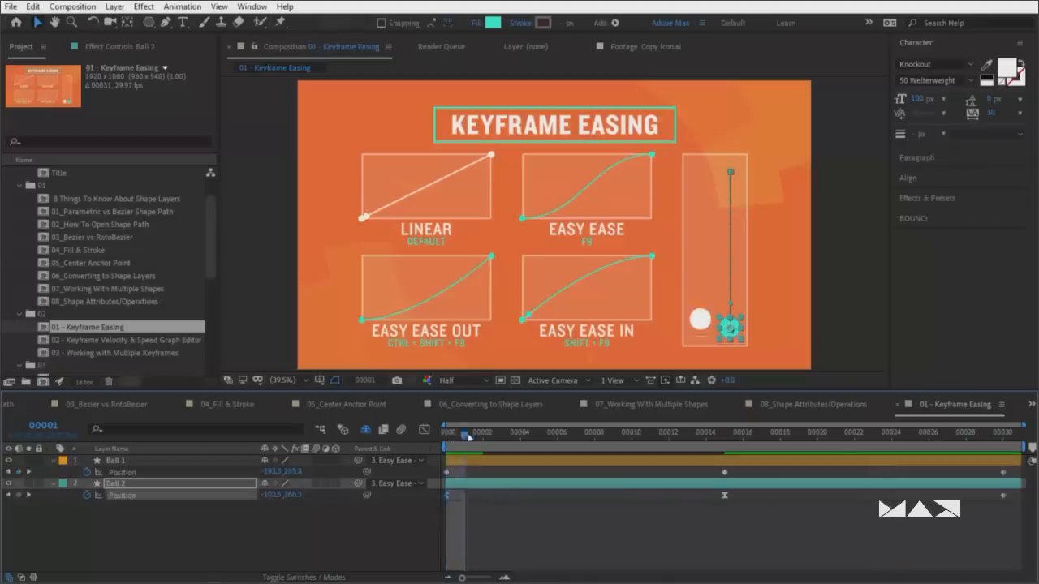
{"action": "left_click_drag", "start_coordinate": [446, 435], "coordinate": [340, 441]}
{"action": "left_click", "coordinate": [551, 552]}
{"action": "key", "text": "space"}
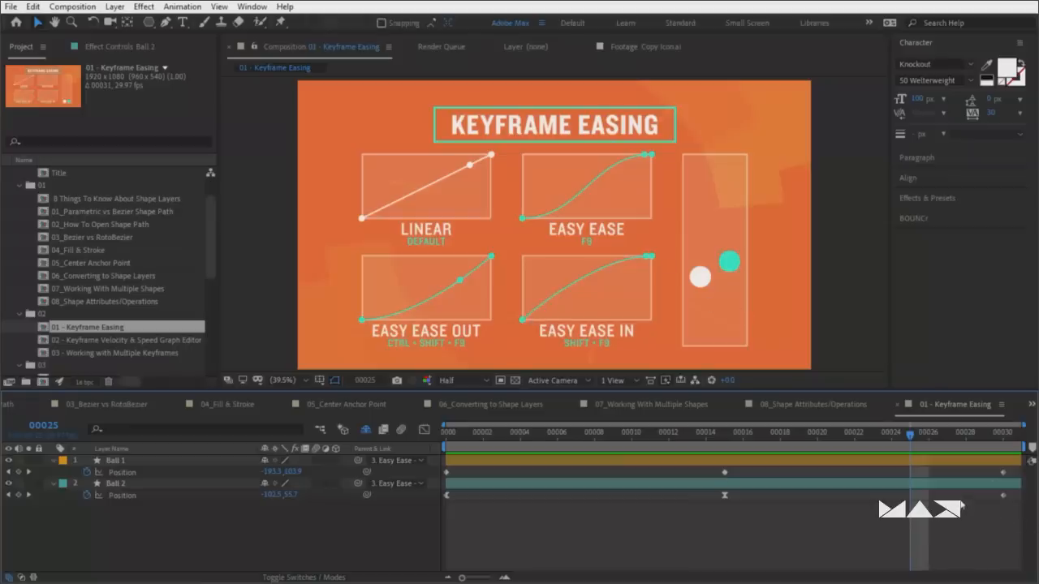
Apply Easy Ease In to Ball 2's last Position keyframe at frame 30
{"action": "left_click", "coordinate": [1003, 495]}
{"action": "right_click", "coordinate": [1003, 496]}
{"action": "mouse_move", "coordinate": [955, 489]}
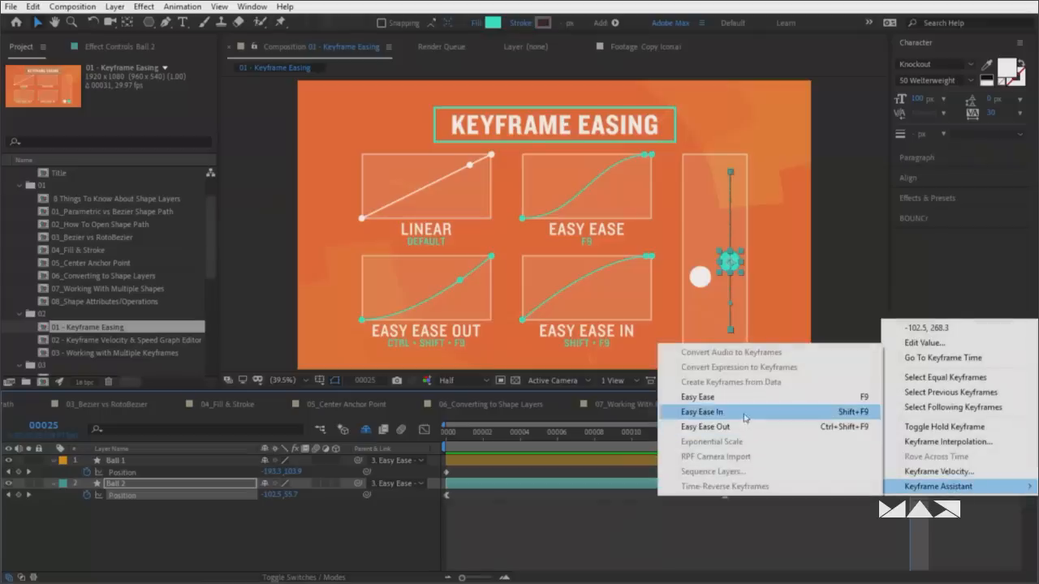
{"action": "left_click", "coordinate": [743, 414]}
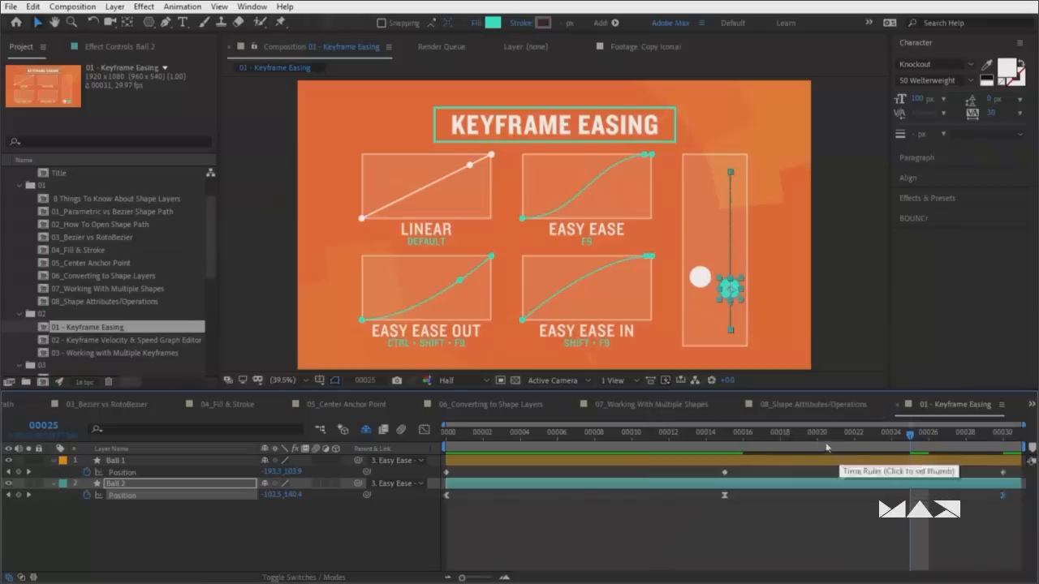
Deselect everything and preview the animation from the first frame with all three Ball 2 keyframes eased
{"action": "key", "text": "Home"}
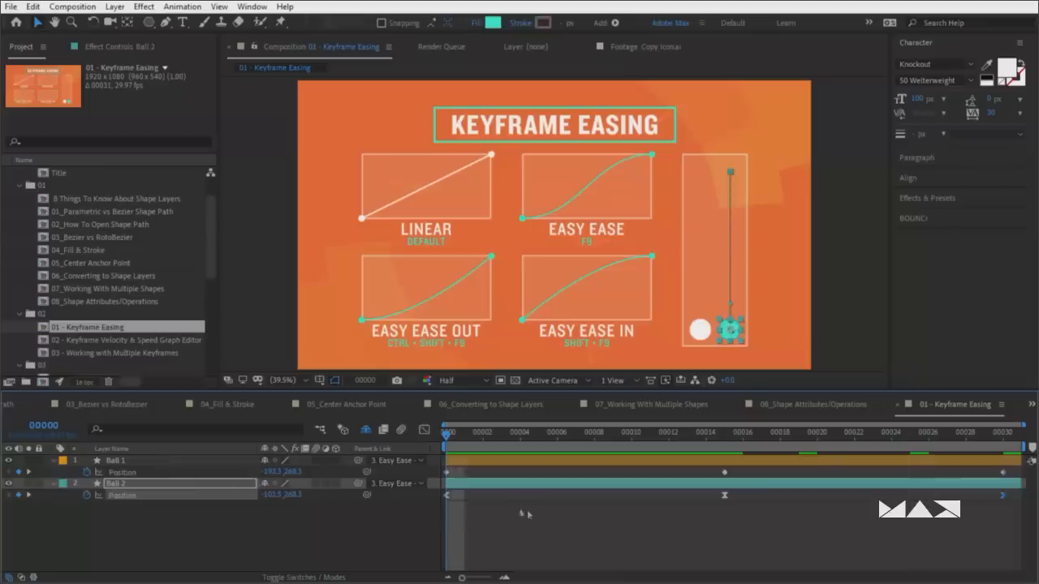
{"action": "left_click", "coordinate": [531, 516]}
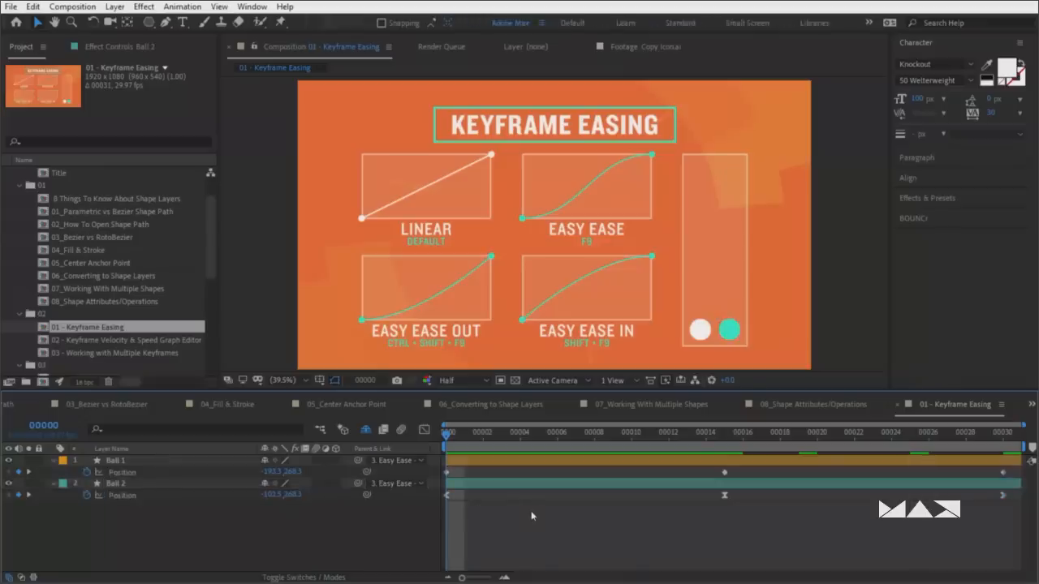
{"action": "key", "text": "space"}
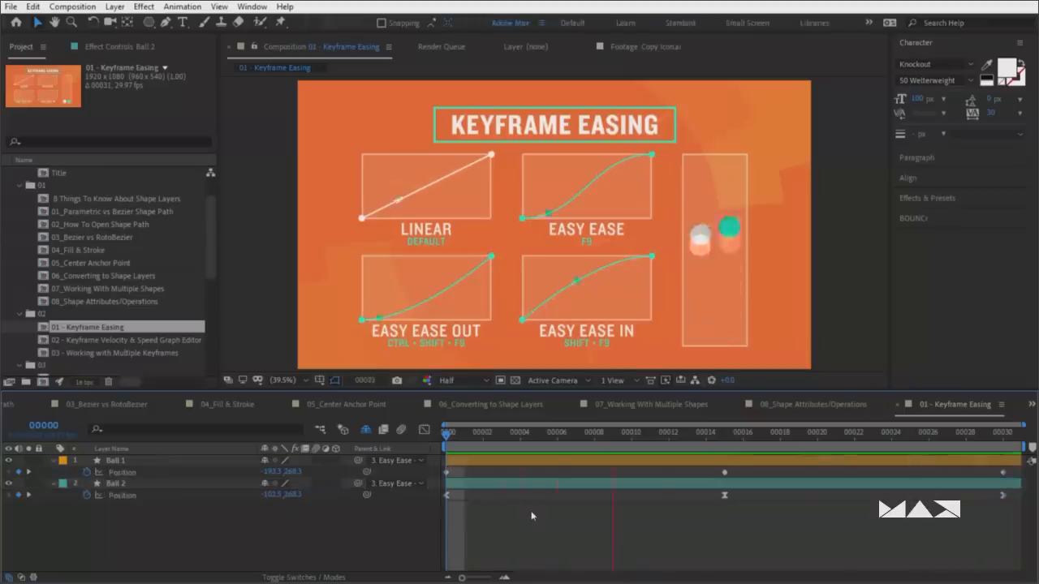
{"action": "key", "text": "space"}
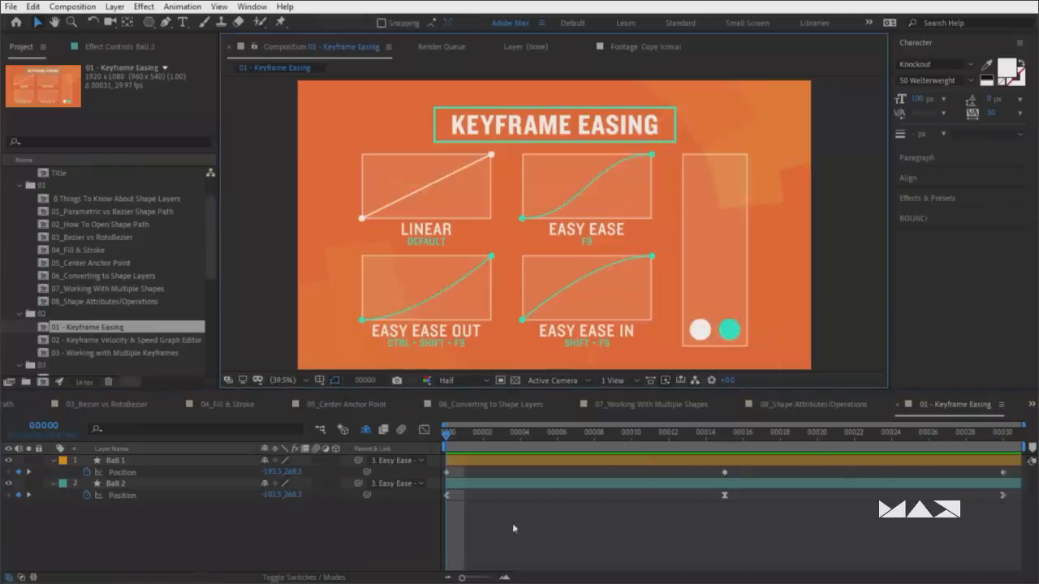
{"action": "key", "text": "space"}
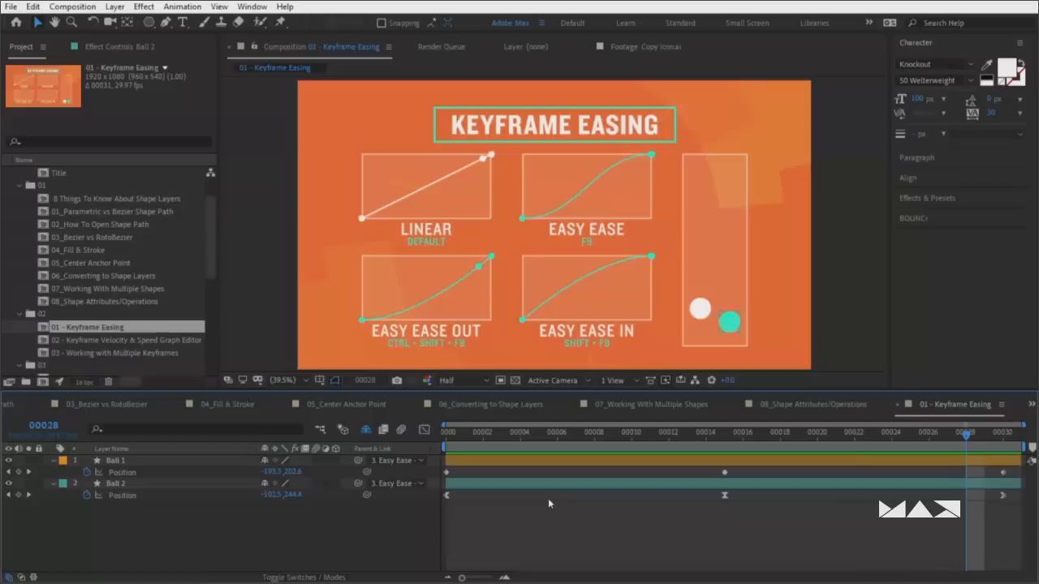
Open the 02 - Keyframe Velocity & Speed Graph Editor composition, view it maximized, and restore the panel layout
{"action": "double_click", "coordinate": [130, 341]}
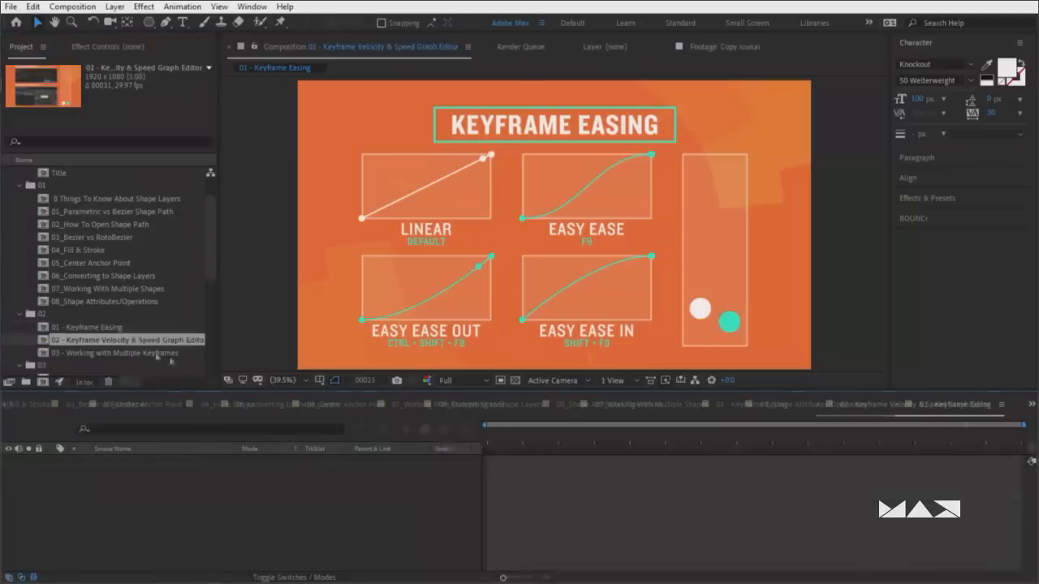
{"action": "key", "text": "grave"}
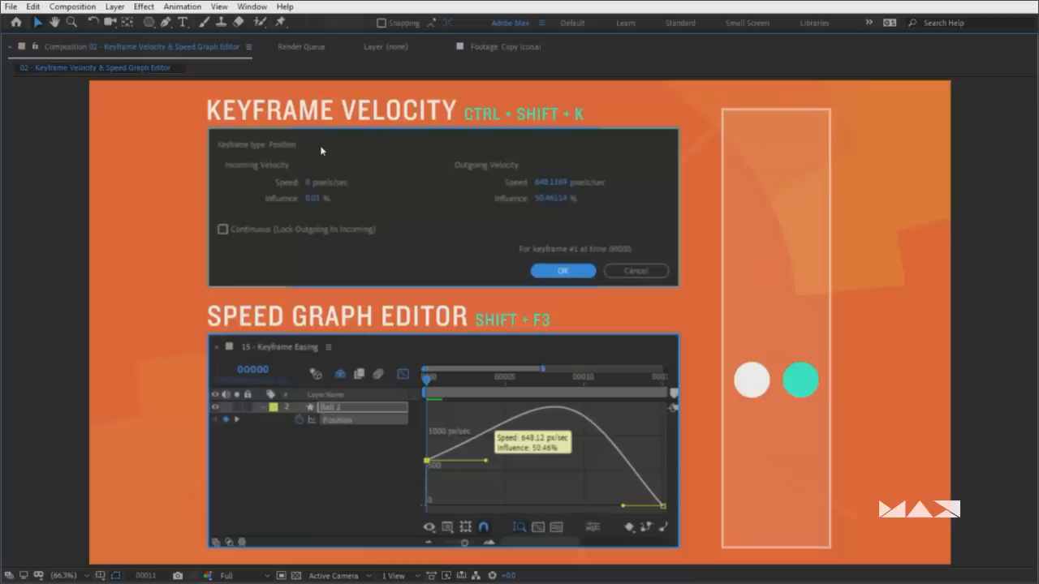
{"action": "key", "text": "grave"}
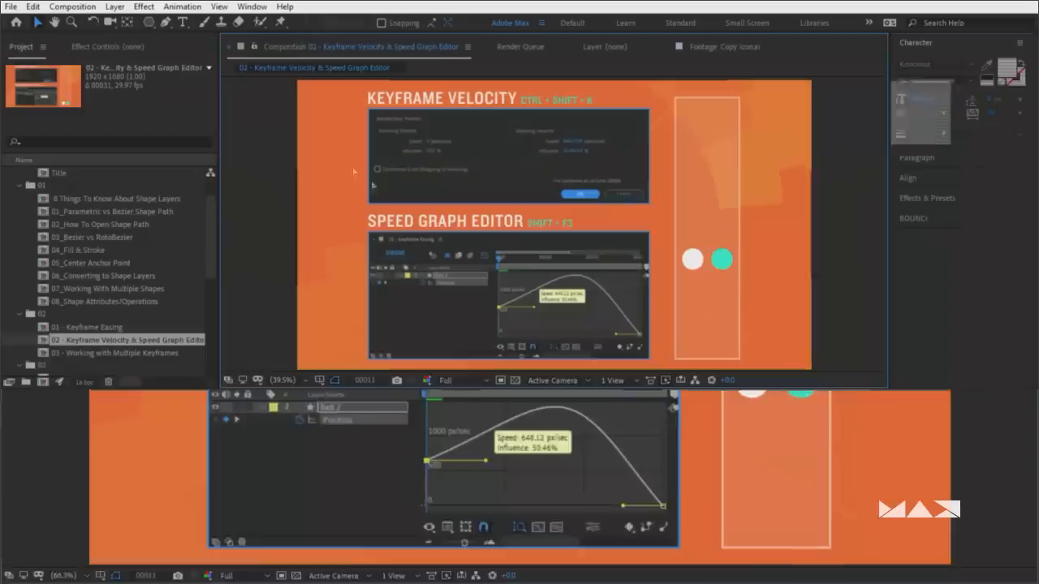
Preview the two-keyframe ball animation and examine Ball 1's motion path at the first frame
{"action": "key", "text": "space"}
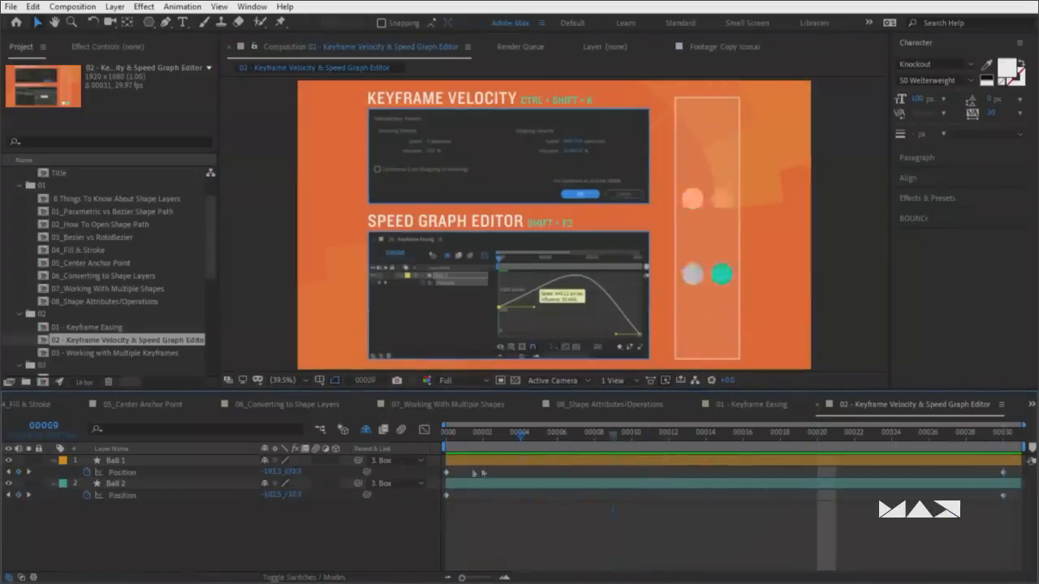
{"action": "key", "text": "space"}
{"action": "left_click", "coordinate": [508, 460]}
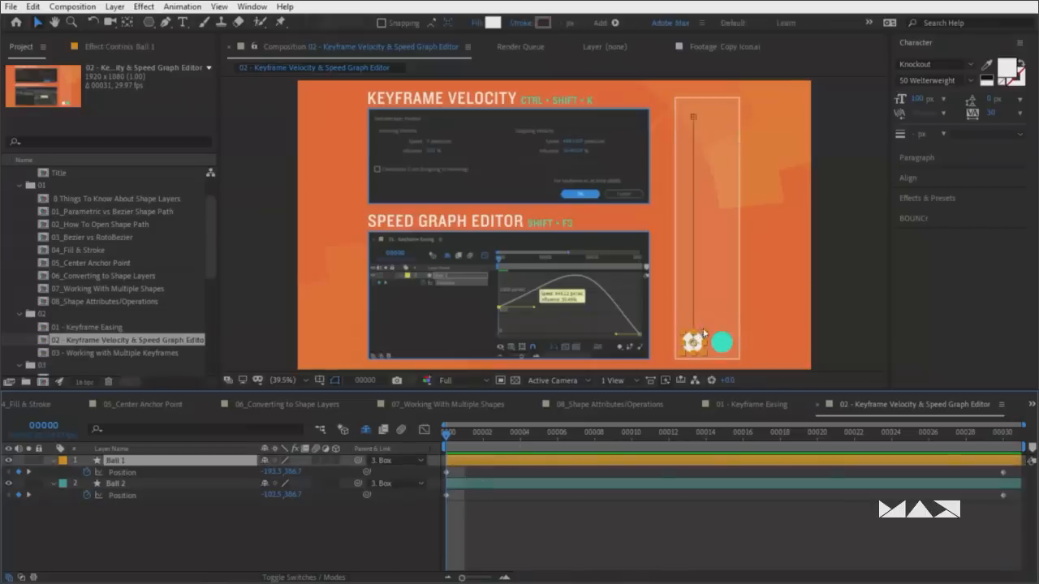
{"action": "left_click", "coordinate": [475, 514]}
Apply Easy Ease Out to Ball 2's first Position keyframe and Easy Ease In to its last one
{"action": "left_click_drag", "start_coordinate": [475, 515], "coordinate": [441, 492]}
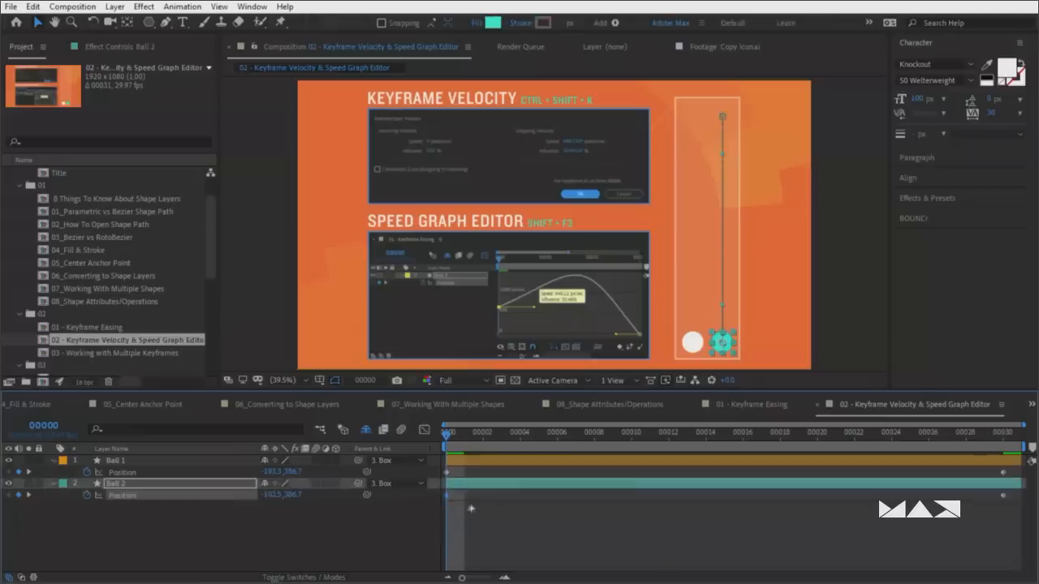
{"action": "right_click", "coordinate": [447, 495]}
{"action": "mouse_move", "coordinate": [502, 489]}
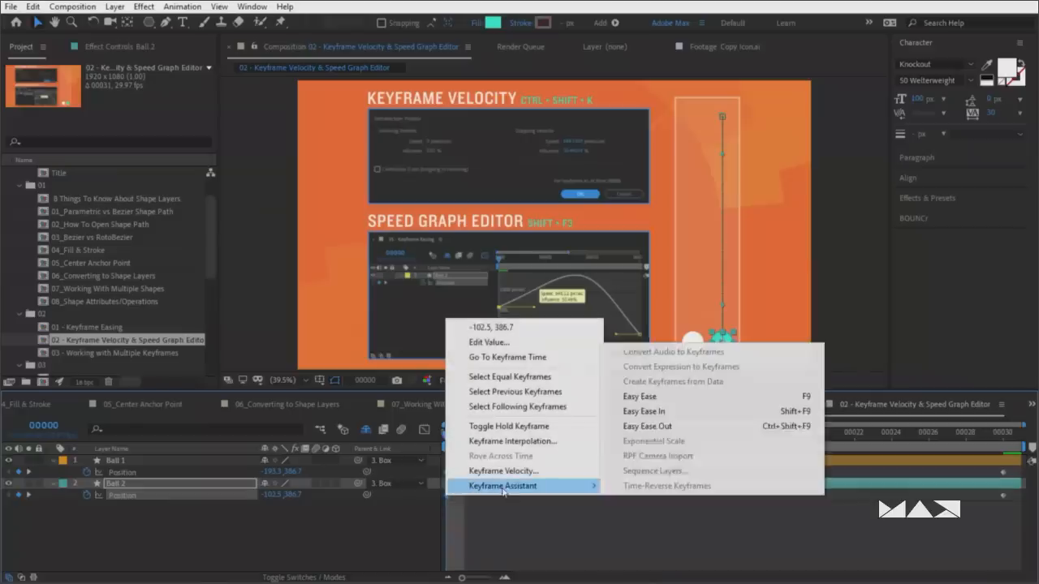
{"action": "left_click", "coordinate": [689, 429]}
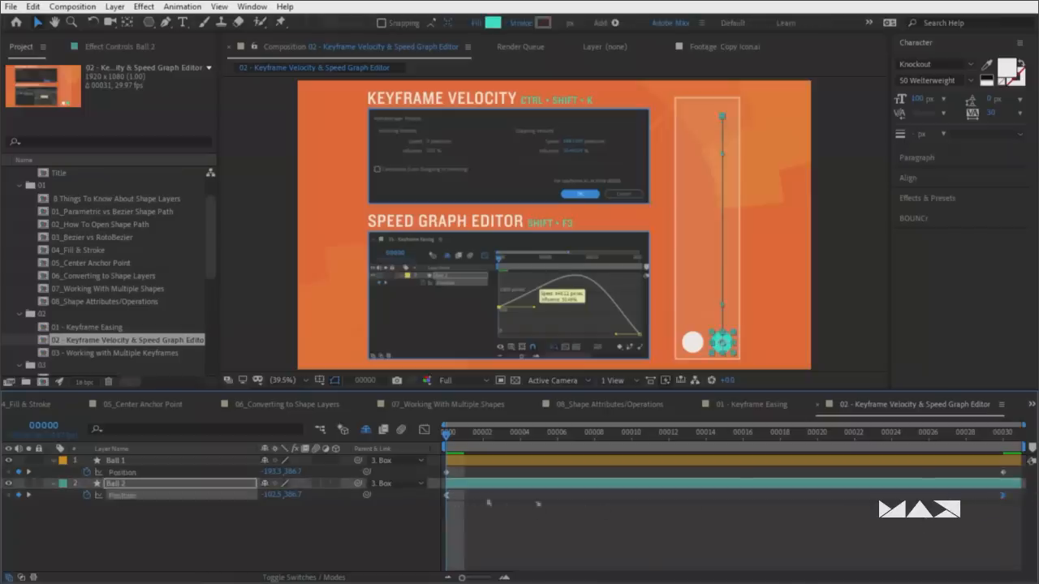
Preview the eased Ball 2 against Ball 1 and scrub to frame 21 to compare their positions
{"action": "left_click", "coordinate": [751, 523]}
{"action": "key", "text": "space"}
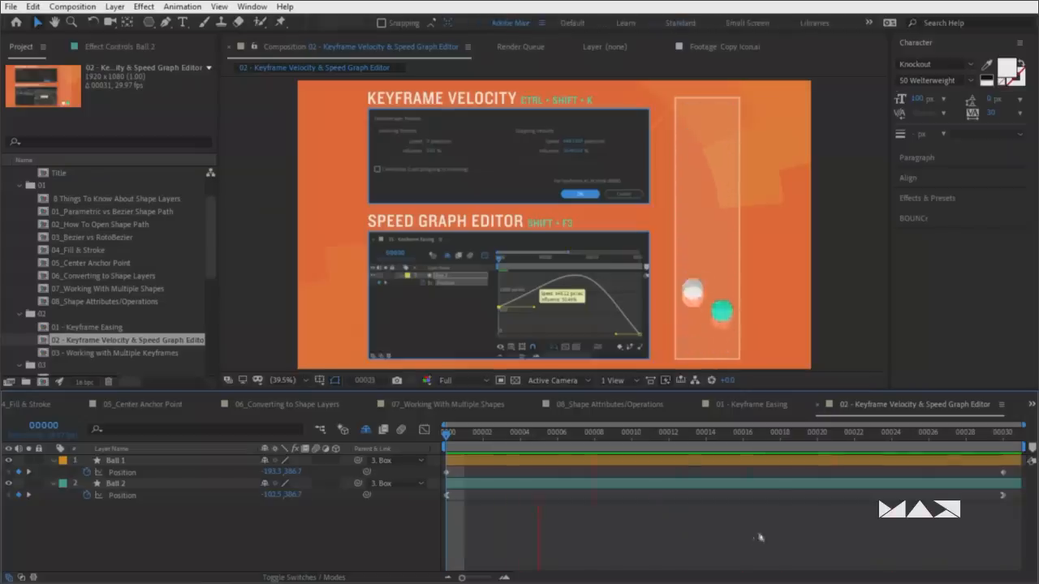
{"action": "left_click_drag", "start_coordinate": [687, 436], "coordinate": [831, 436]}
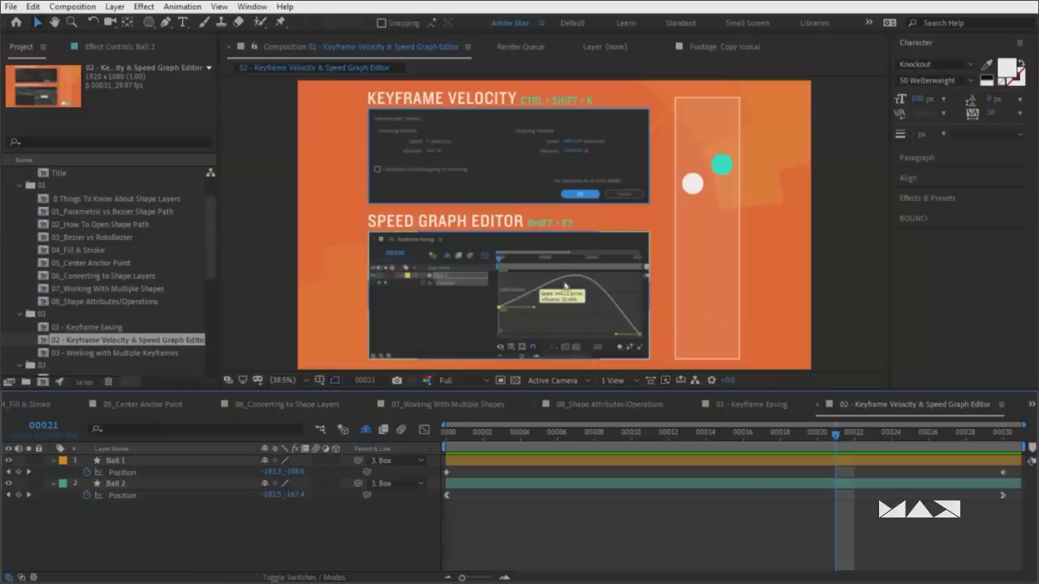
Show the speed graph of Ball 2's Position property in the Graph Editor
{"action": "left_click", "coordinate": [152, 485]}
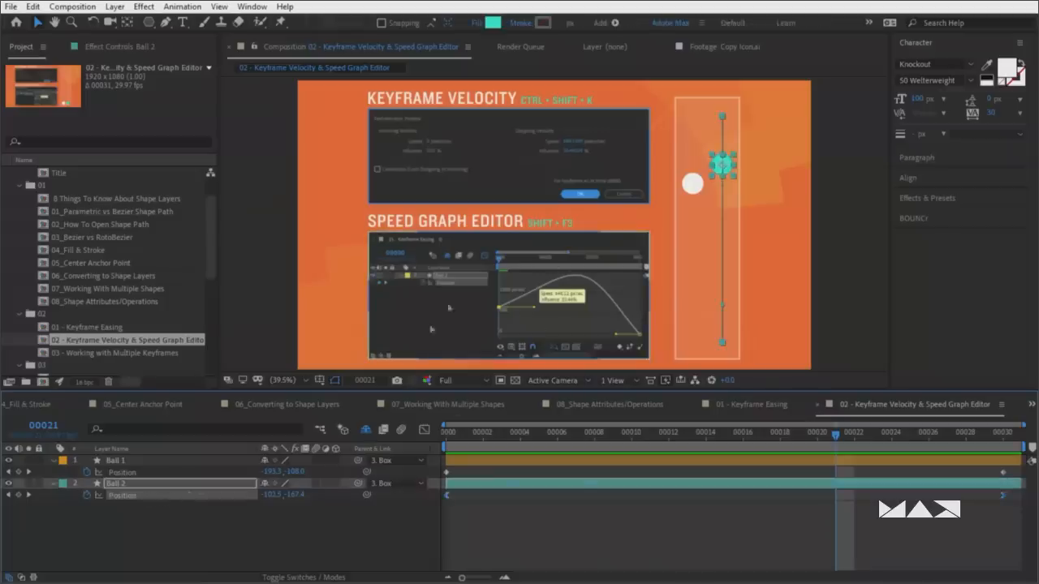
{"action": "left_click", "coordinate": [423, 430]}
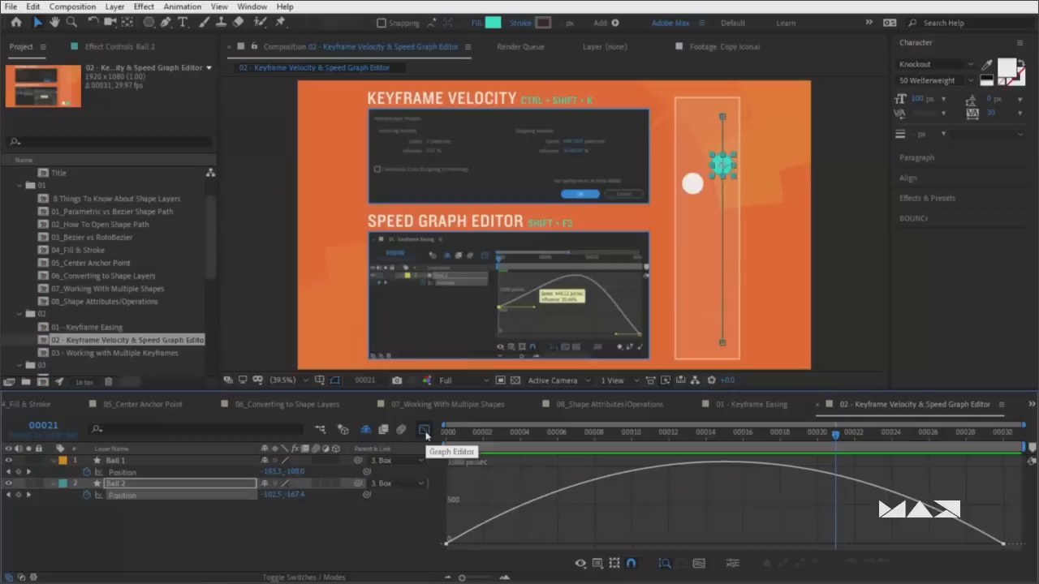
{"action": "left_click", "coordinate": [597, 563]}
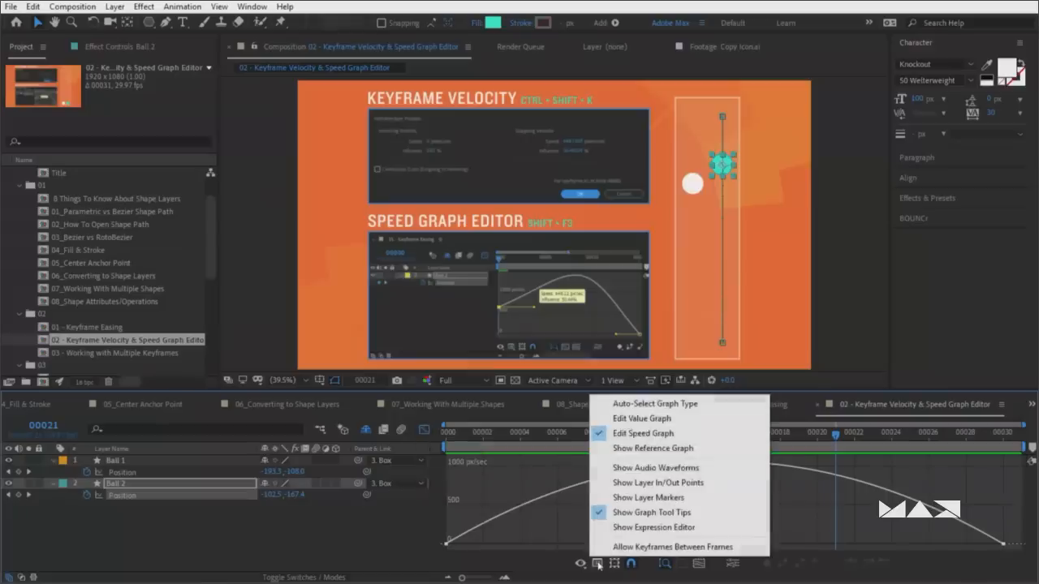
{"action": "left_click", "coordinate": [642, 434]}
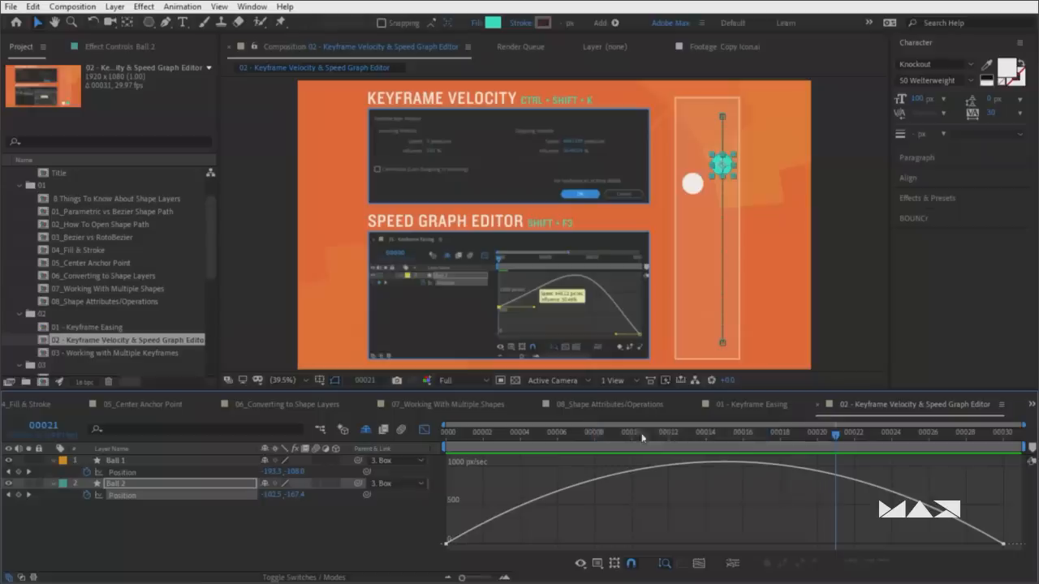
Extend the incoming influence of Ball 2's last Position keyframe to 100% in the speed graph and preview the motion from the first frame
{"action": "left_click_drag", "start_coordinate": [476, 509], "coordinate": [431, 550]}
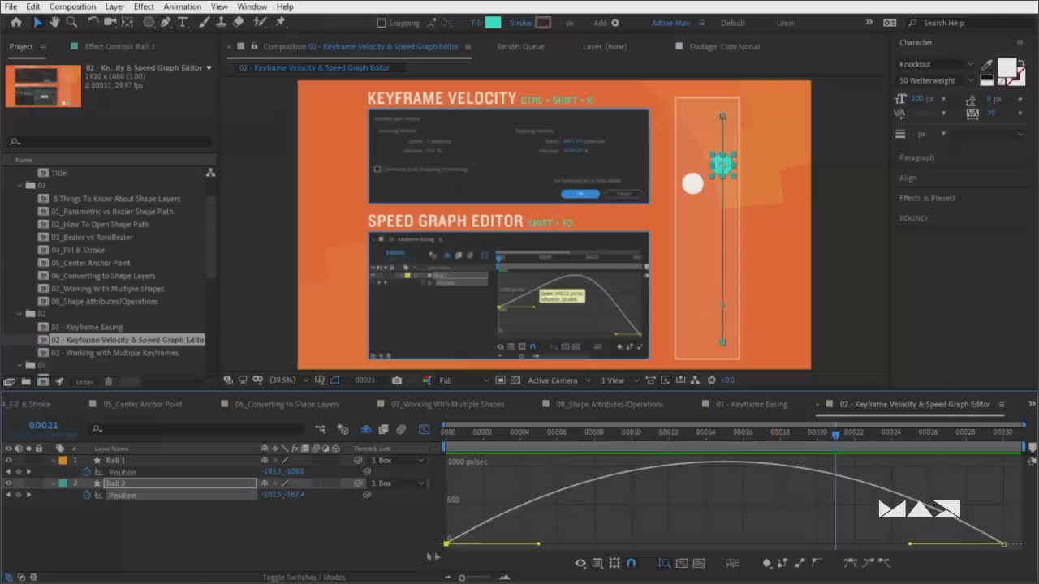
{"action": "left_click", "coordinate": [1003, 544]}
{"action": "left_click_drag", "start_coordinate": [909, 545], "coordinate": [709, 549]}
{"action": "key", "text": "Home"}
{"action": "left_click", "coordinate": [411, 527]}
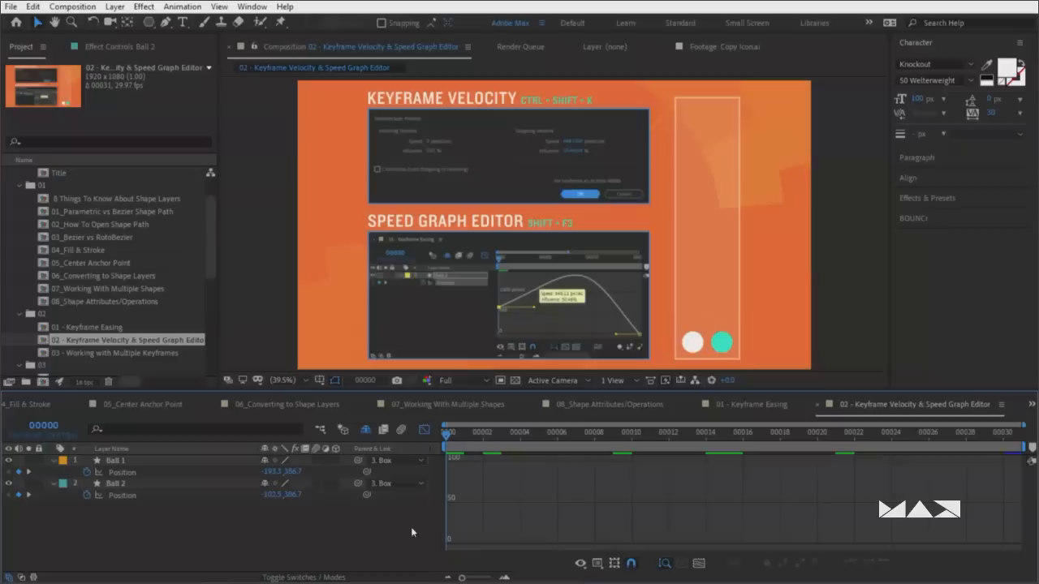
{"action": "key", "text": "space"}
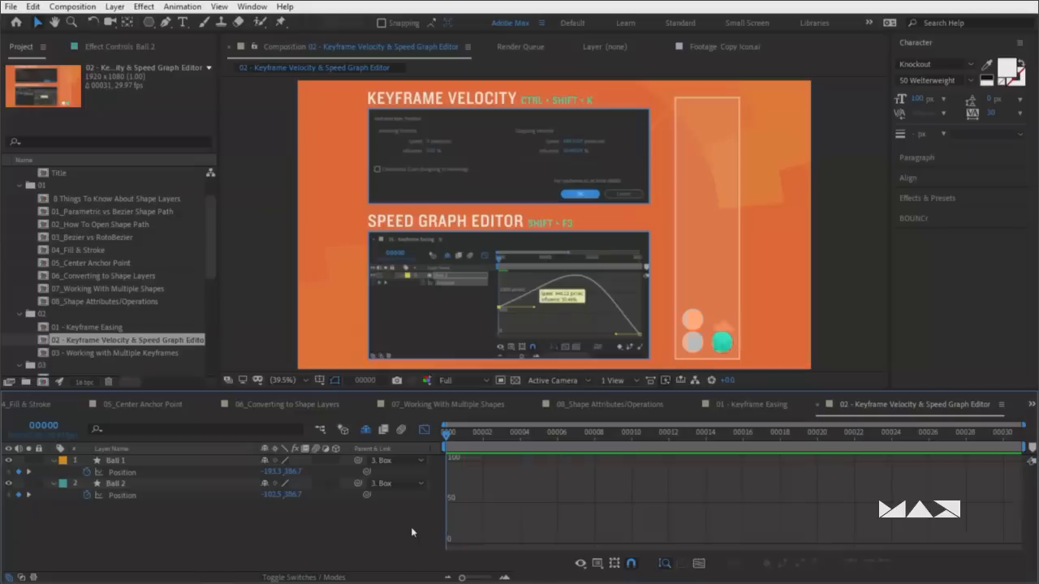
Raise the outgoing speed of Ball 2's first Position keyframe to about 4880 px/sec with about 41% influence in the speed graph and preview it
{"action": "left_click", "coordinate": [189, 496]}
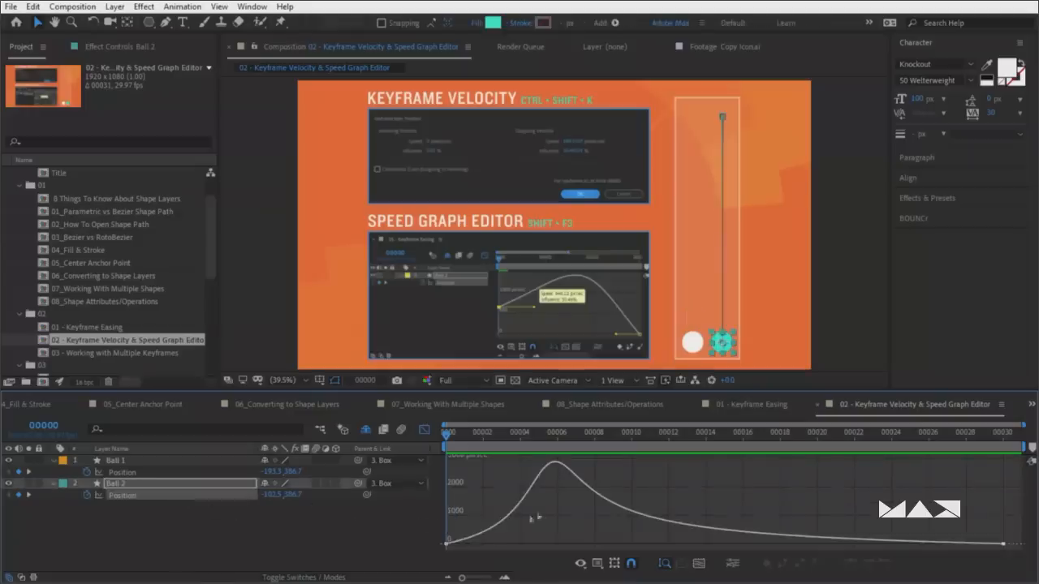
{"action": "left_click_drag", "start_coordinate": [491, 536], "coordinate": [426, 553]}
{"action": "left_click_drag", "start_coordinate": [538, 545], "coordinate": [508, 545]}
{"action": "key", "text": "ctrl+z"}
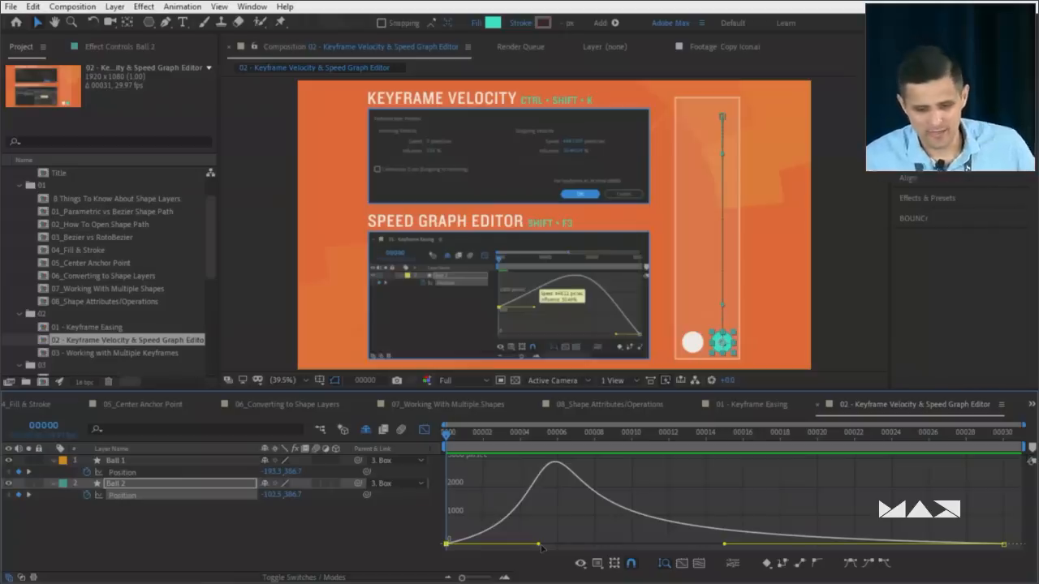
{"action": "left_click_drag", "start_coordinate": [541, 549], "coordinate": [564, 453]}
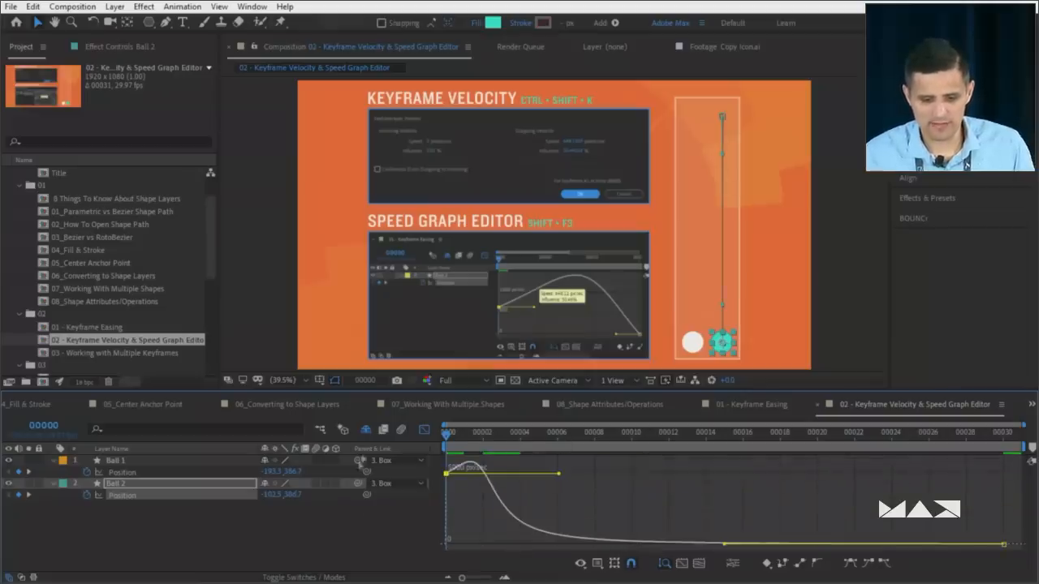
{"action": "left_click", "coordinate": [366, 530]}
{"action": "key", "text": "space"}
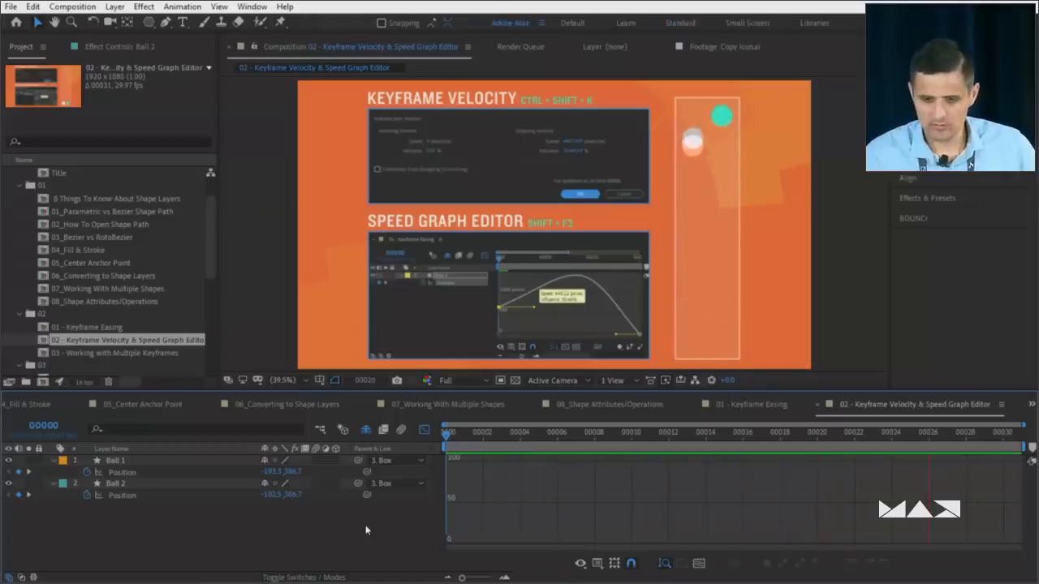
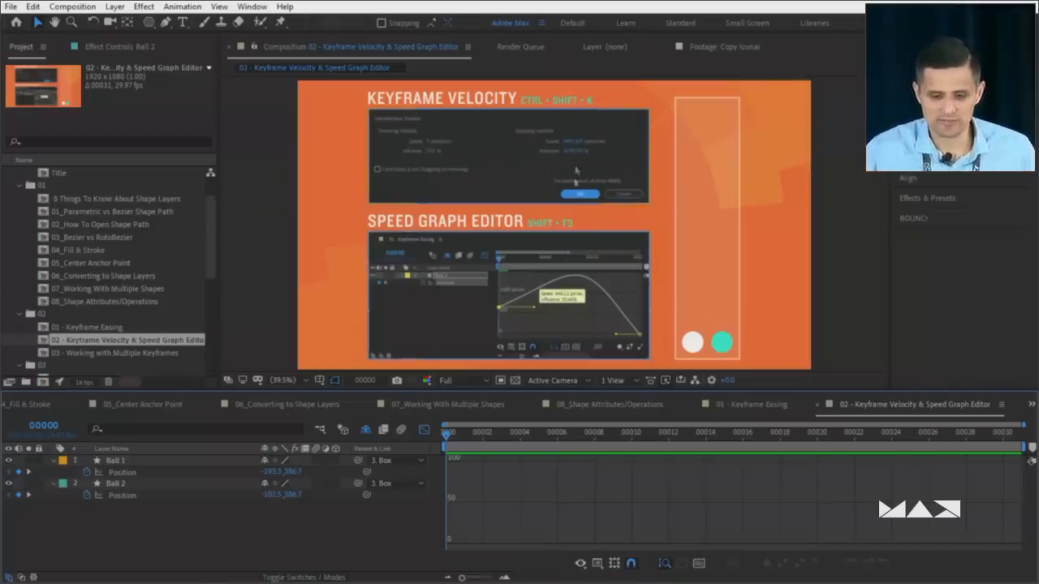
Close the Graph Editor, try an incoming influence of 22% in the Keyframe Velocity of Ball 2's last Position keyframe, and cancel the change
{"action": "left_click", "coordinate": [424, 430]}
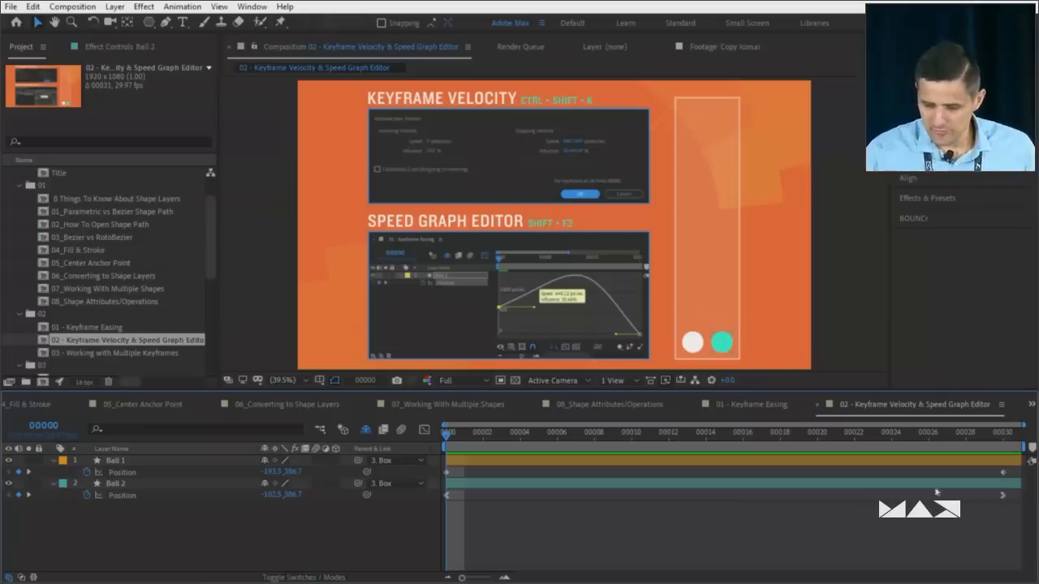
{"action": "left_click", "coordinate": [1003, 495]}
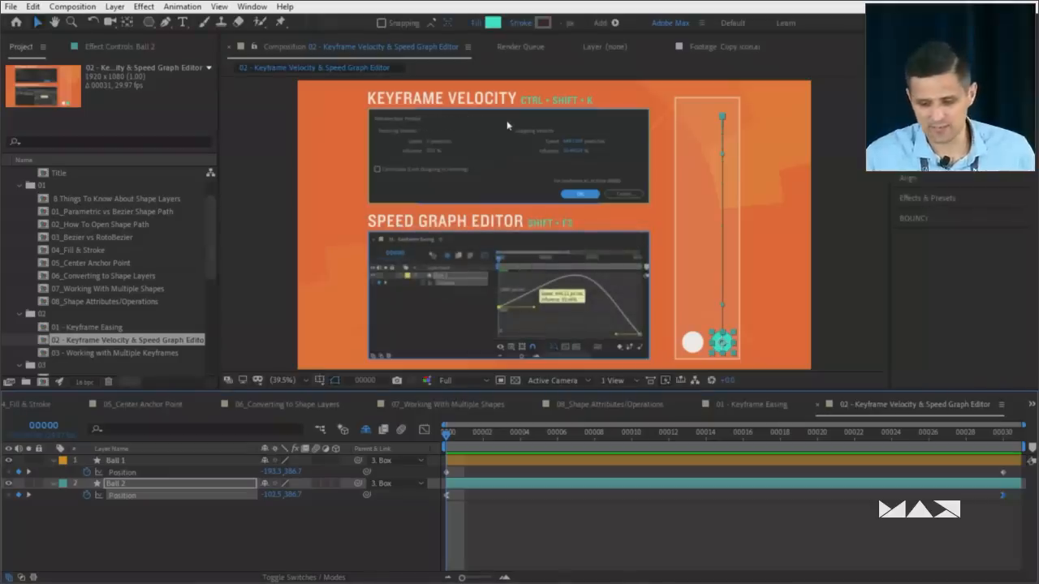
{"action": "right_click", "coordinate": [1003, 497]}
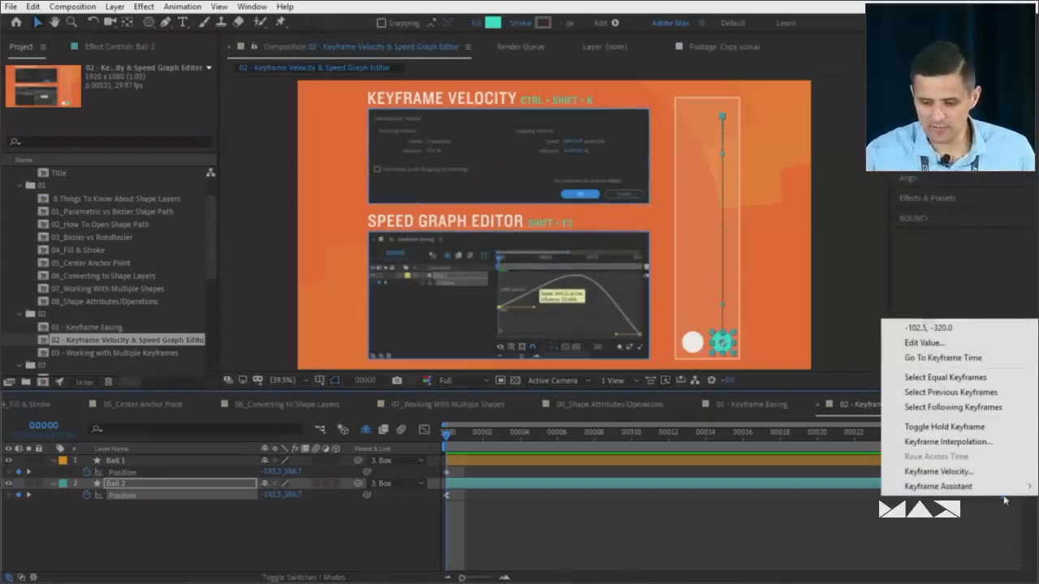
{"action": "left_click", "coordinate": [951, 473]}
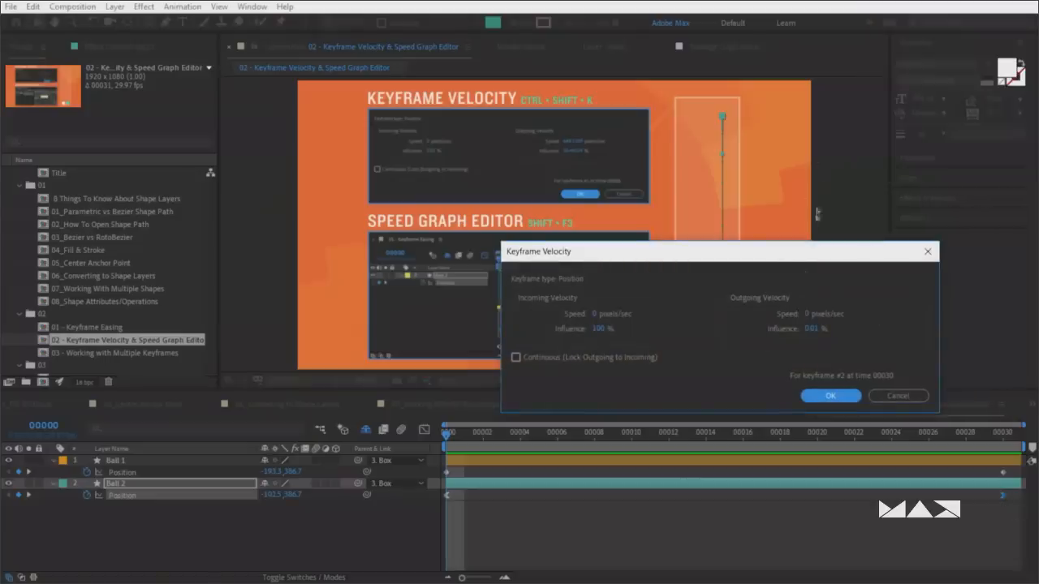
{"action": "left_click", "coordinate": [830, 395]}
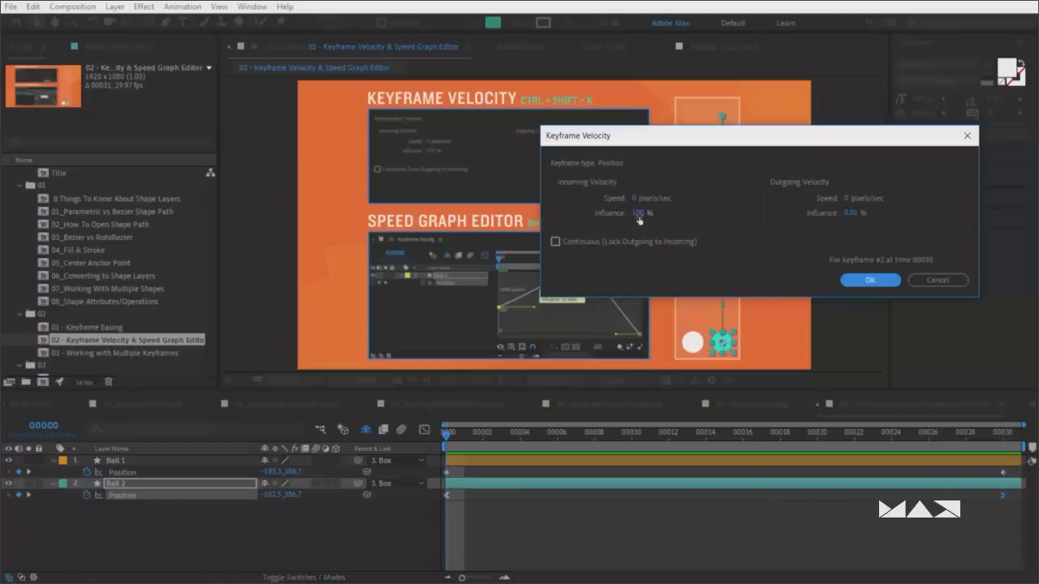
{"action": "left_click_drag", "start_coordinate": [645, 214], "coordinate": [635, 214]}
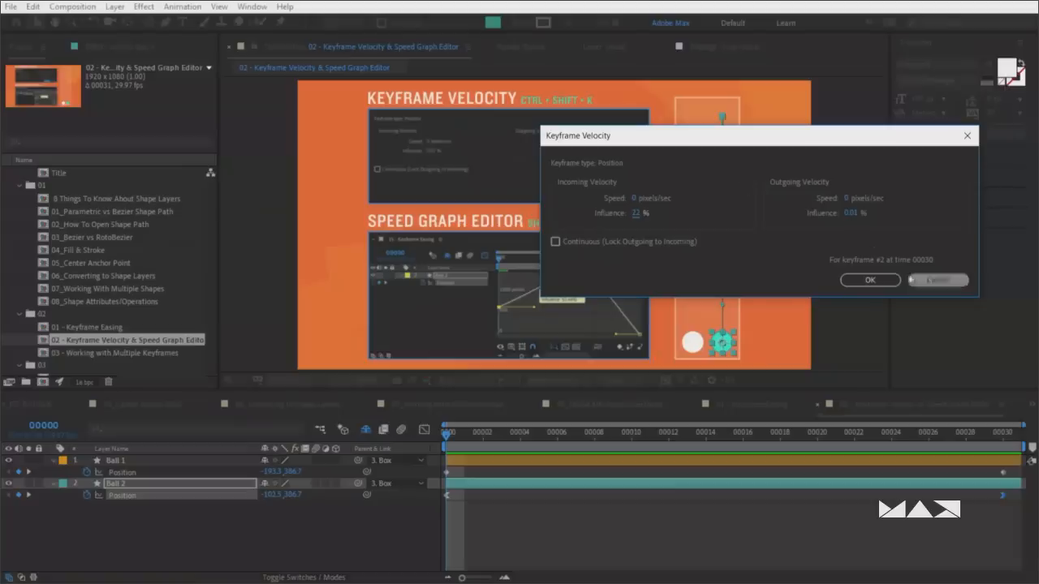
{"action": "left_click", "coordinate": [937, 280]}
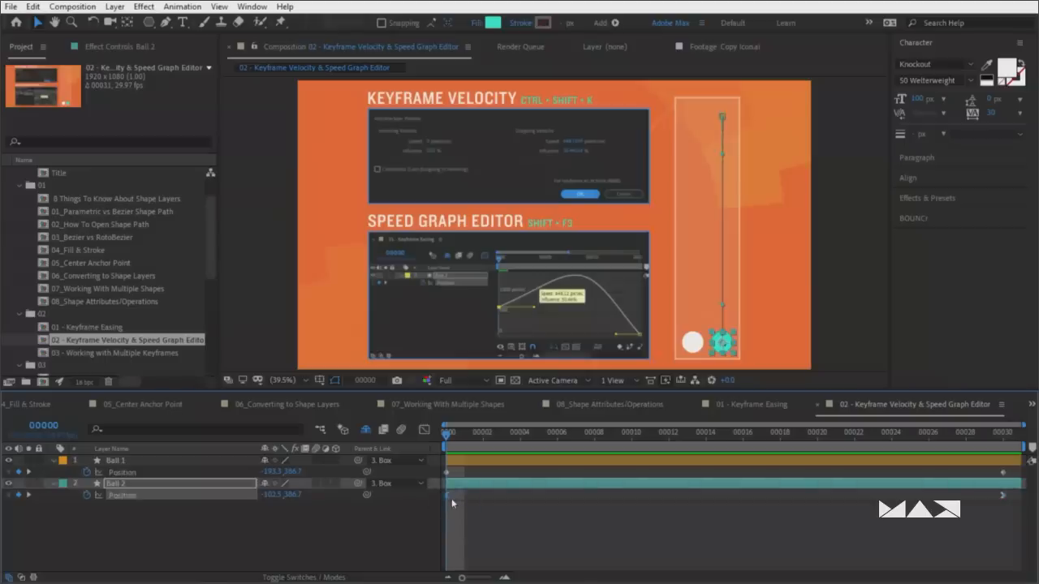
Try an outgoing speed of 4896 pixels/sec in the Keyframe Velocity of Ball 2's first Position keyframe and cancel the change
{"action": "key", "text": "ctrl+shift+k"}
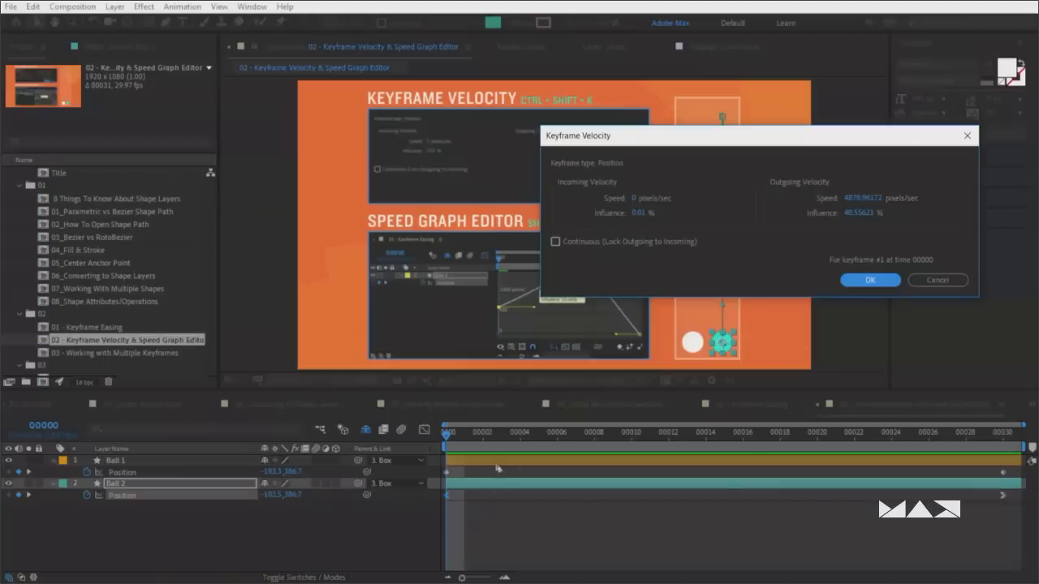
{"action": "left_click", "coordinate": [862, 198]}
{"action": "type", "text": "4801"}
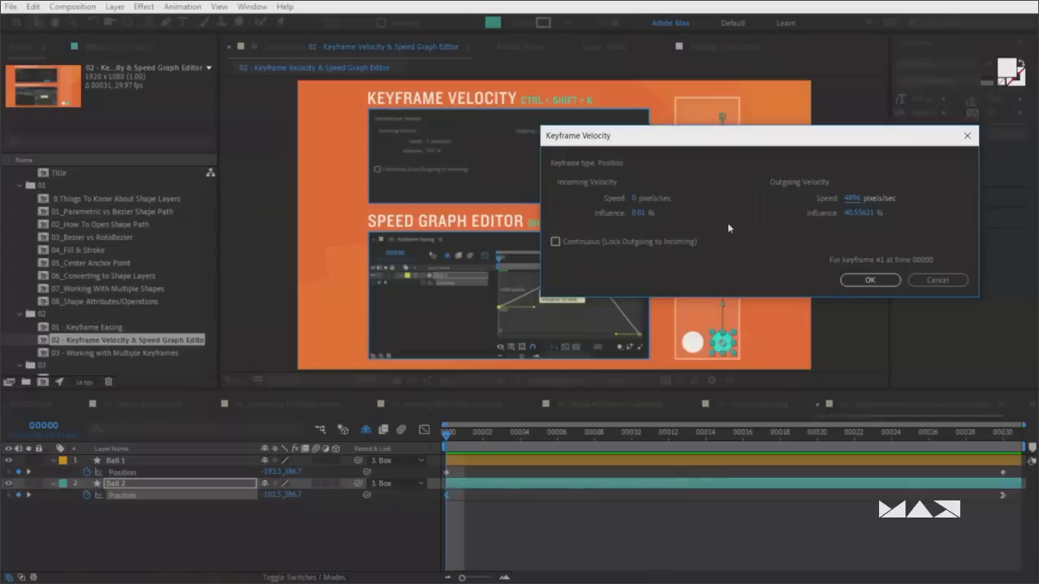
{"action": "left_click", "coordinate": [938, 280]}
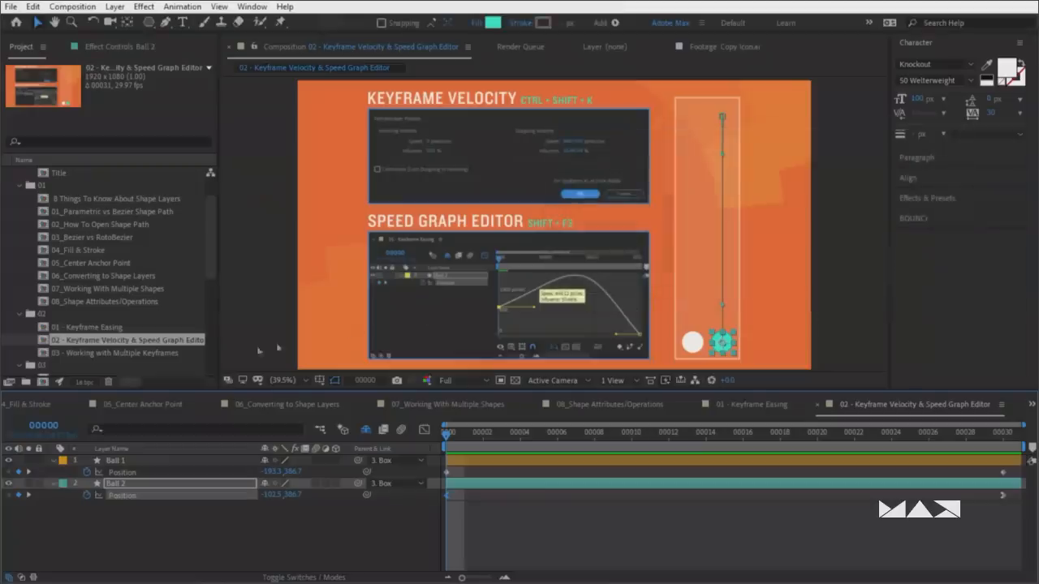
Open the 03 - Working with Multiple Keyframes composition and activate the shape tool
{"action": "left_click", "coordinate": [119, 354]}
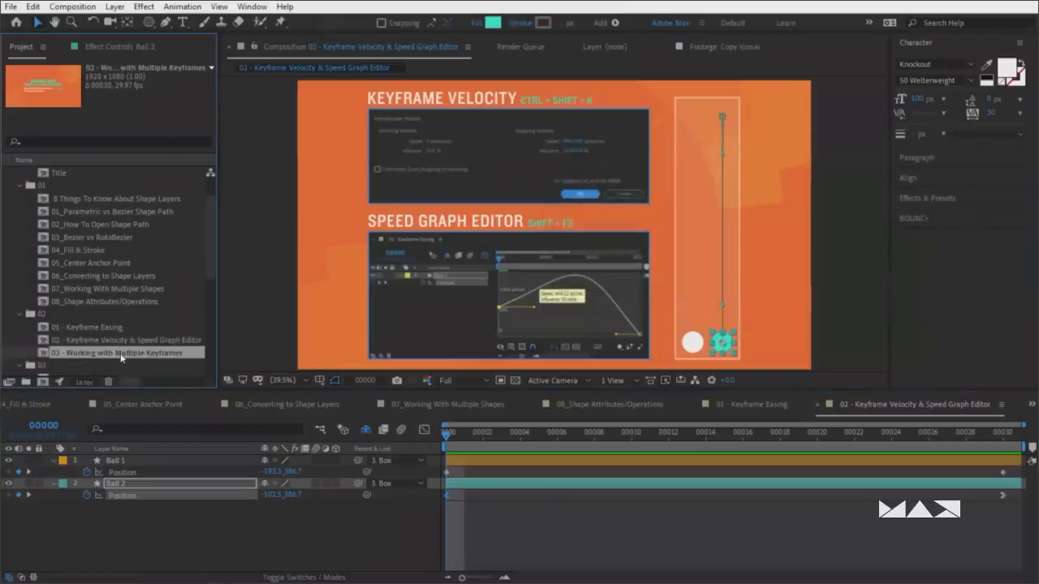
{"action": "double_click", "coordinate": [121, 357]}
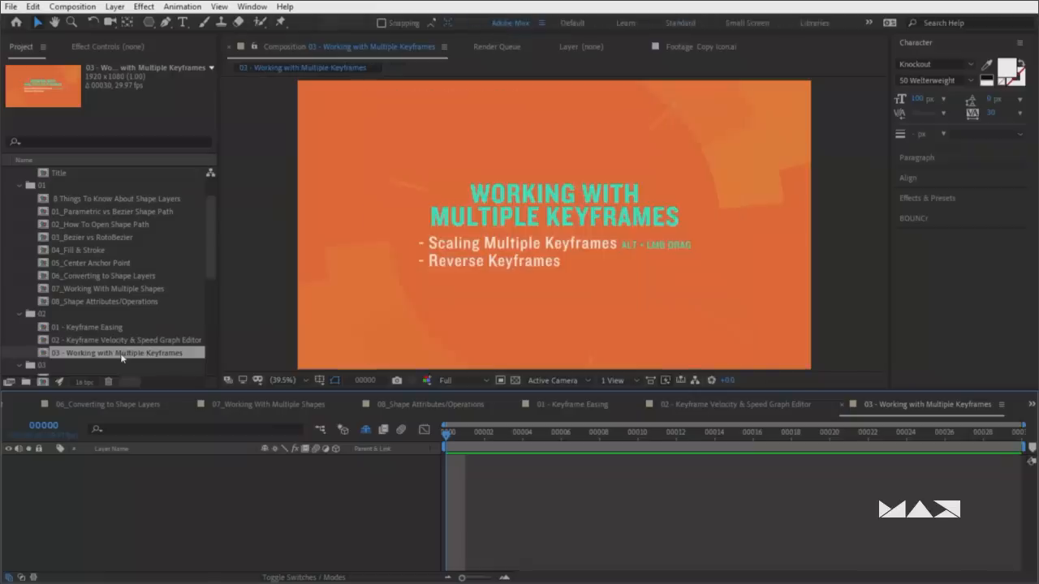
{"action": "left_click", "coordinate": [148, 22]}
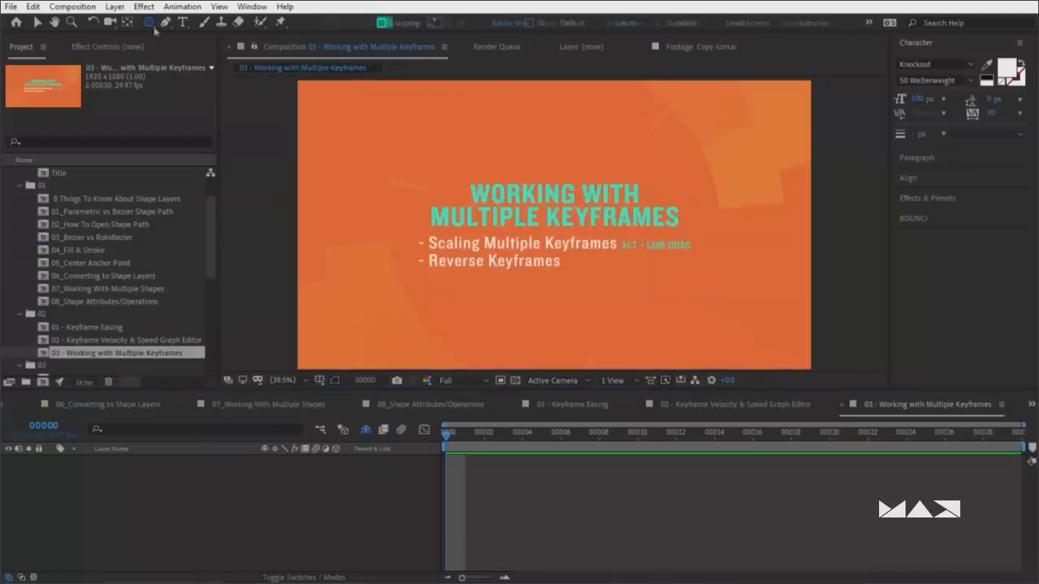
Draw a turquoise pentagon in the composition's upper-left corner, show the shape layer's Position property and start keyframing it at frame 0
{"action": "mouse_move", "coordinate": [335, 133]}
{"action": "left_mouse_down"}
{"action": "mouse_move", "coordinate": [358, 167]}
{"action": "mouse_move", "coordinate": [376, 171]}
{"action": "left_mouse_up"}
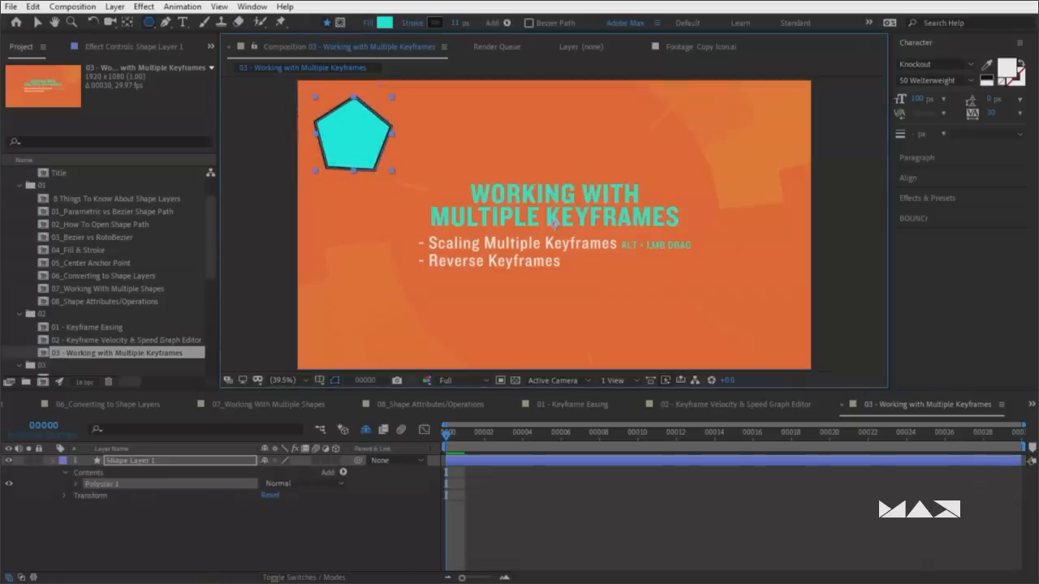
{"action": "left_click", "coordinate": [167, 461]}
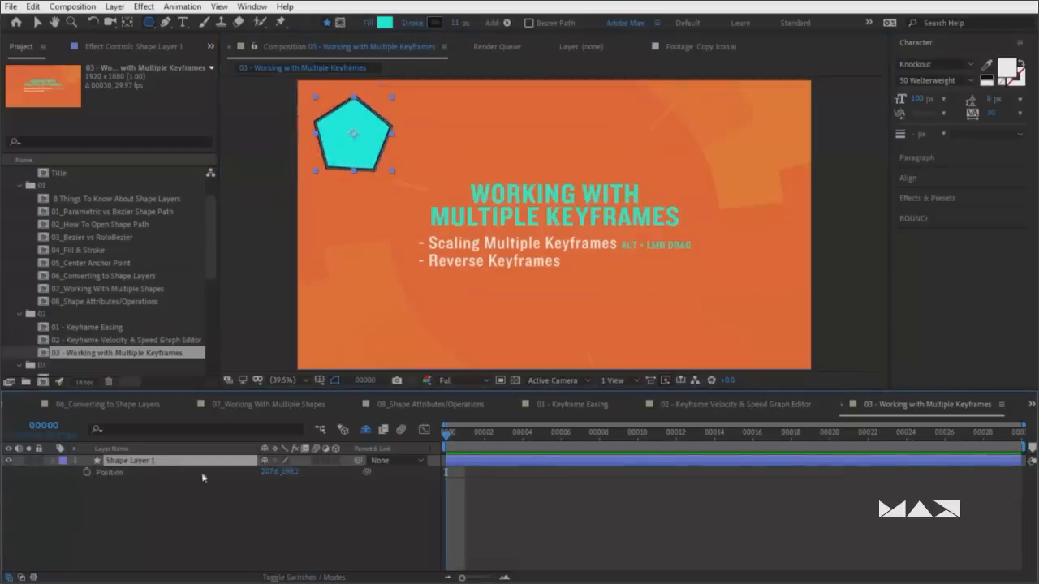
{"action": "key", "text": "p"}
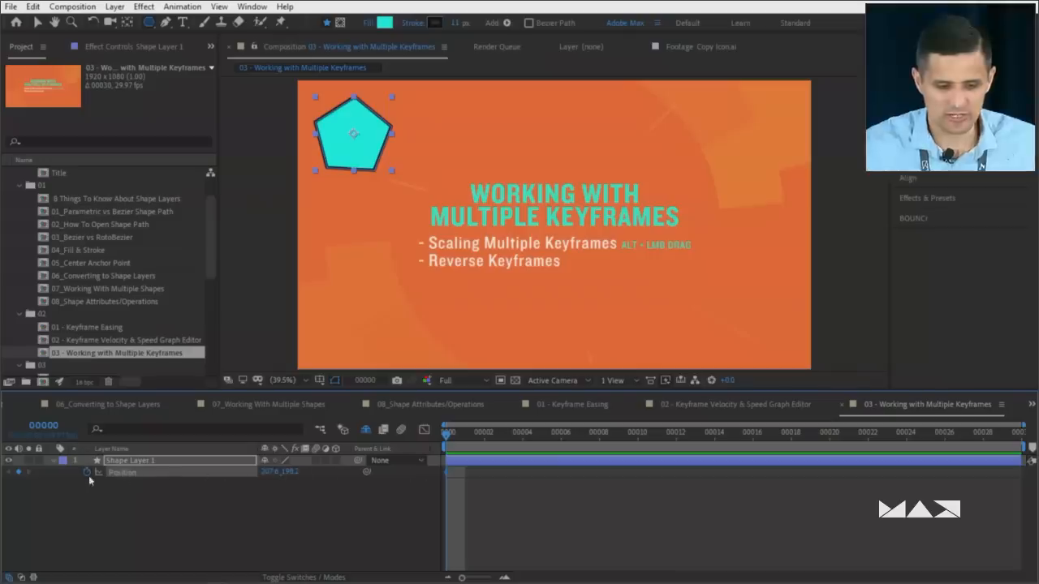
Keyframe the pentagon's position at frames 7, 13, 22 and 29 so it circles clockwise around the title back to its starting corner
{"action": "left_click_drag", "start_coordinate": [464, 439], "coordinate": [581, 441]}
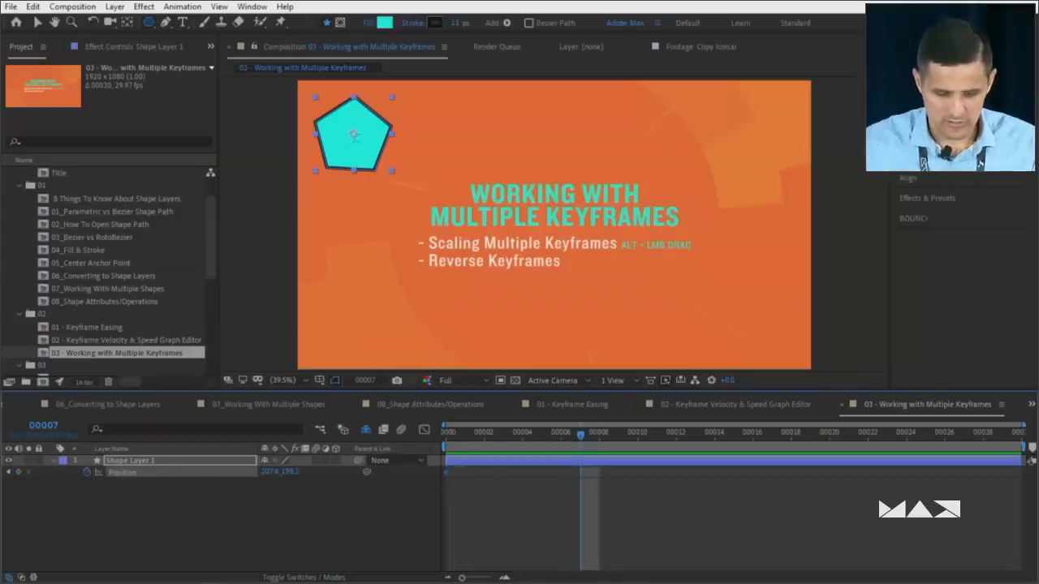
{"action": "left_click_drag", "start_coordinate": [375, 151], "coordinate": [750, 147]}
{"action": "left_click", "coordinate": [658, 436]}
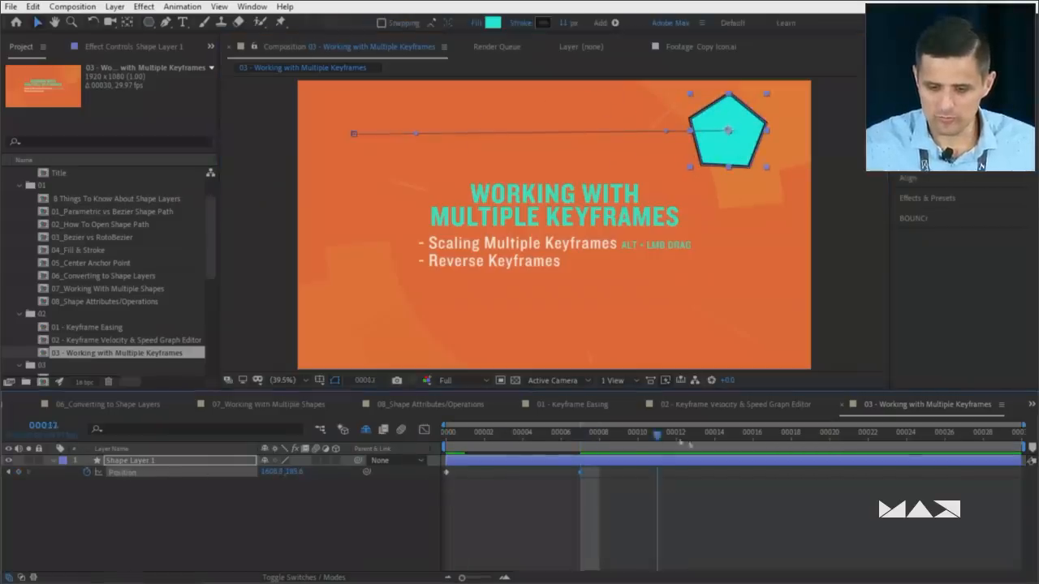
{"action": "mouse_move", "coordinate": [689, 443]}
{"action": "left_mouse_down"}
{"action": "mouse_move", "coordinate": [752, 438]}
{"action": "mouse_move", "coordinate": [695, 438]}
{"action": "left_mouse_up"}
{"action": "left_click_drag", "start_coordinate": [730, 154], "coordinate": [356, 145]}
{"action": "left_click", "coordinate": [868, 435]}
{"action": "left_click", "coordinate": [1003, 437]}
{"action": "left_click", "coordinate": [382, 339]}
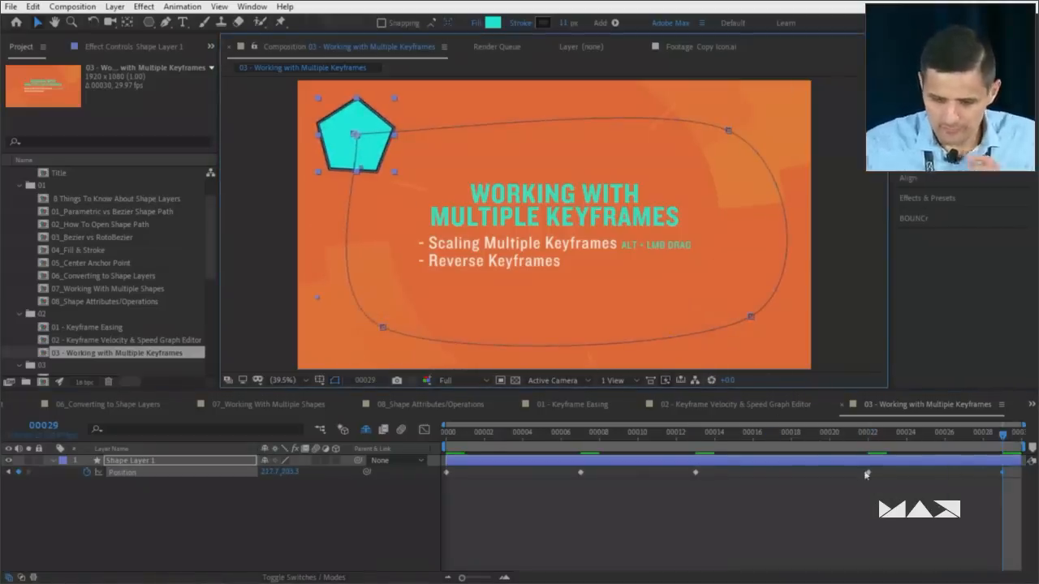
Move the fourth position keyframe to frame 19 and apply Easy Ease to all the position keyframes
{"action": "left_click_drag", "start_coordinate": [866, 473], "coordinate": [810, 473]}
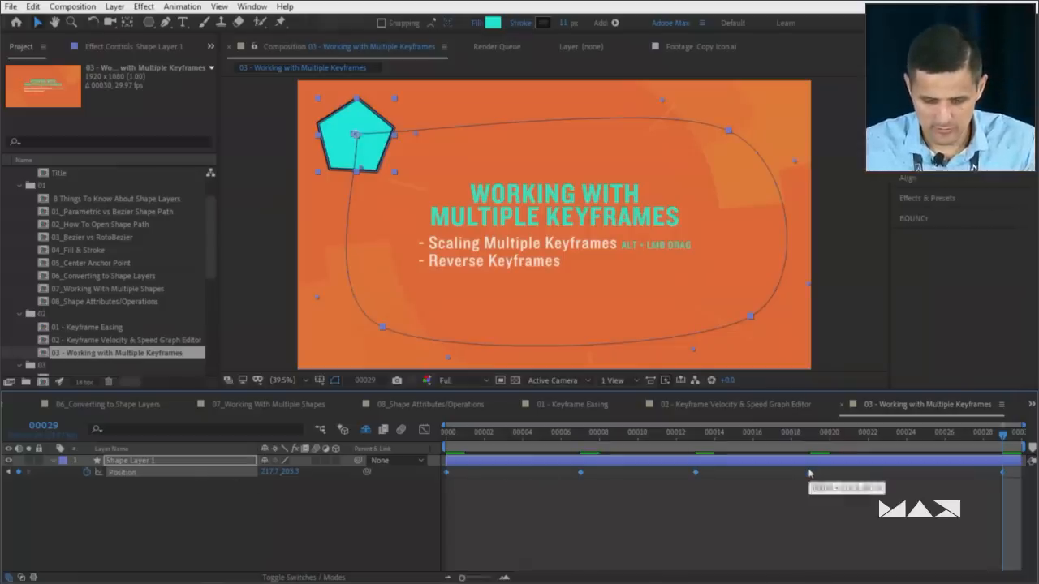
{"action": "key", "text": "F9"}
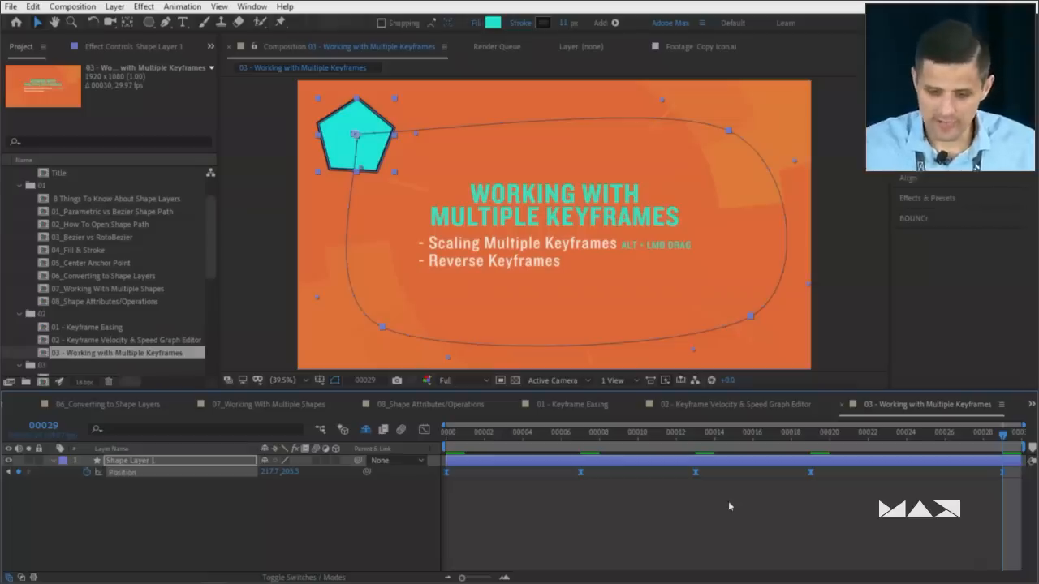
Preview the eased pentagon animation from the first frame and check the movement along its path
{"action": "key", "text": "Home"}
{"action": "key", "text": "space"}
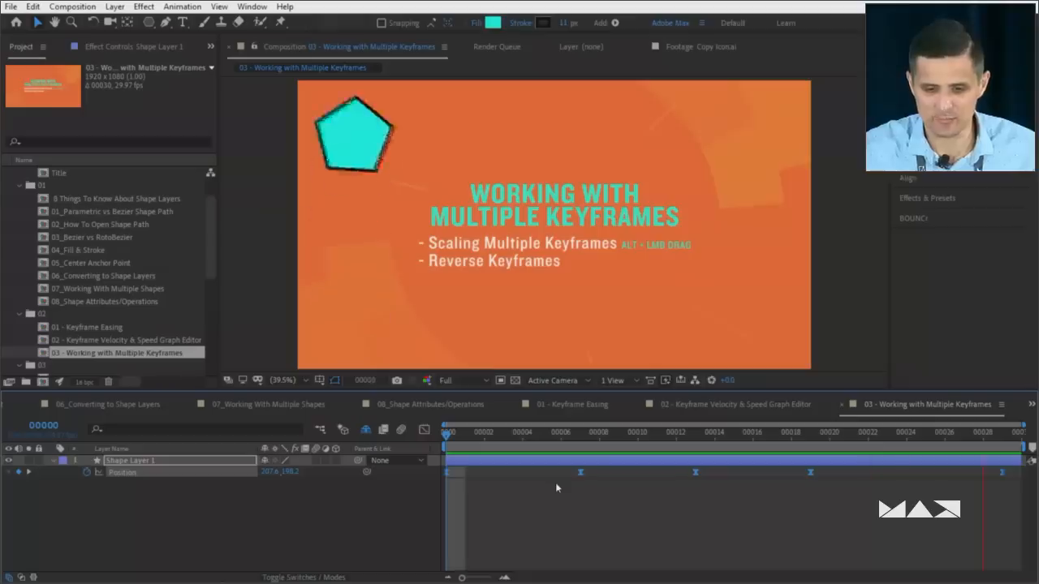
{"action": "mouse_move", "coordinate": [599, 433]}
{"action": "left_mouse_down"}
{"action": "mouse_move", "coordinate": [580, 435]}
{"action": "mouse_move", "coordinate": [618, 438]}
{"action": "left_mouse_up"}
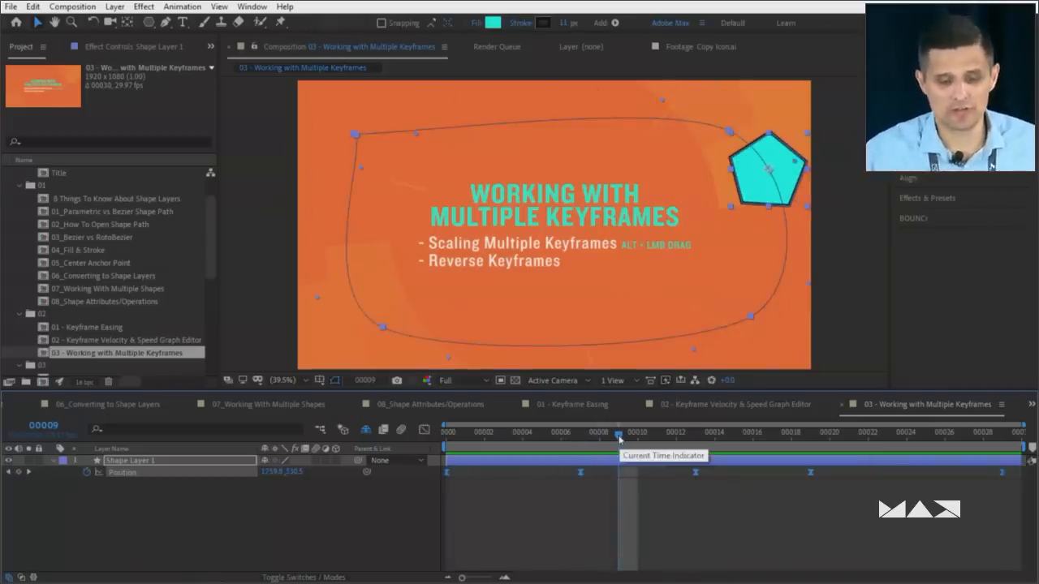
{"action": "key", "text": "space"}
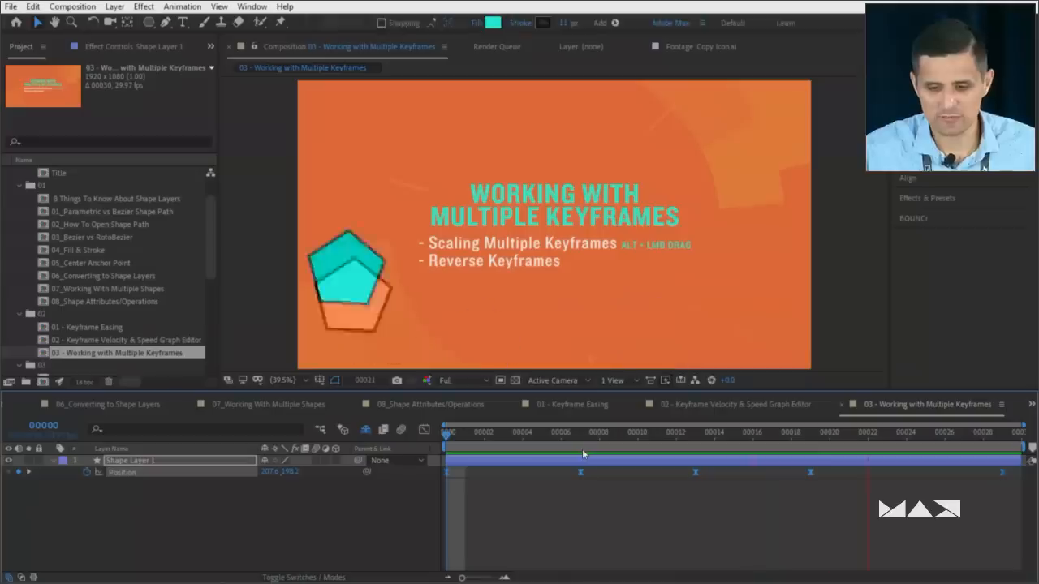
{"action": "key", "text": "space"}
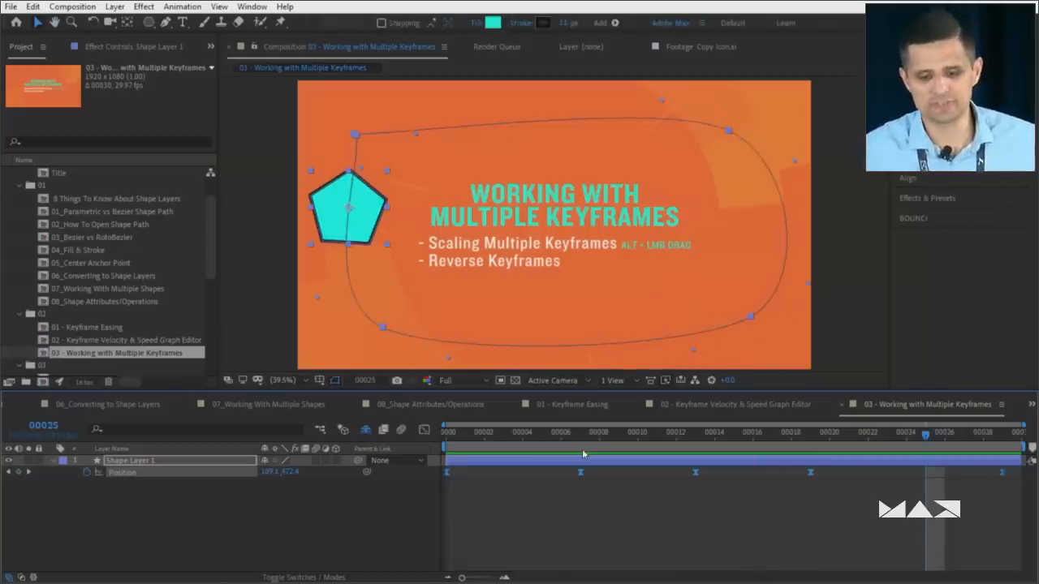
Try to reorder the first three position keyframes by moving them one at a time, and undo the moves
{"action": "left_click", "coordinate": [589, 506]}
{"action": "left_click_drag", "start_coordinate": [447, 473], "coordinate": [506, 473]}
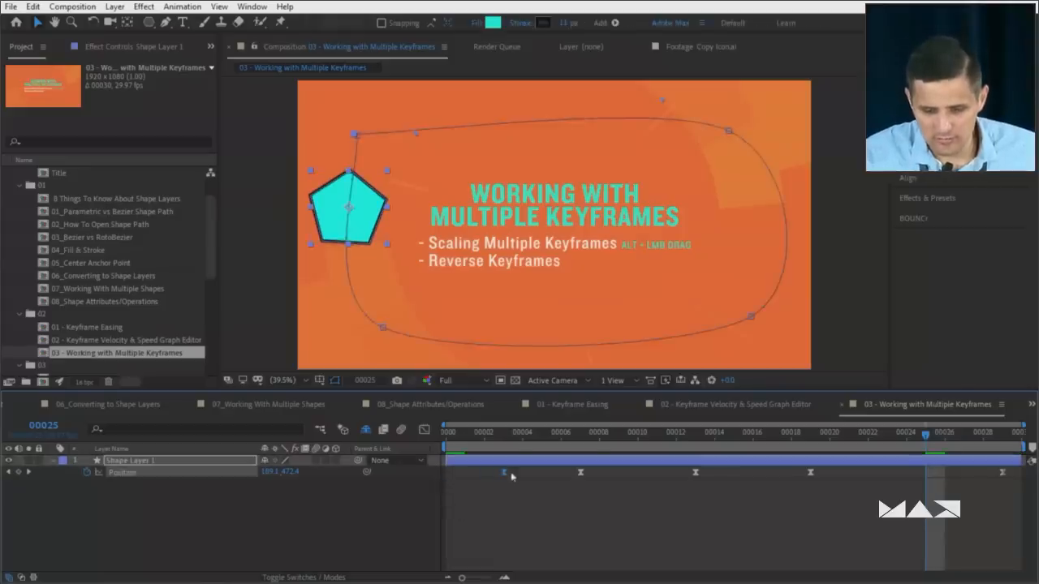
{"action": "left_click_drag", "start_coordinate": [581, 473], "coordinate": [478, 475]}
{"action": "left_click_drag", "start_coordinate": [700, 477], "coordinate": [473, 481]}
{"action": "key", "text": "ctrl+z"}
{"action": "key", "text": "ctrl+z"}
{"action": "key", "text": "ctrl+z"}
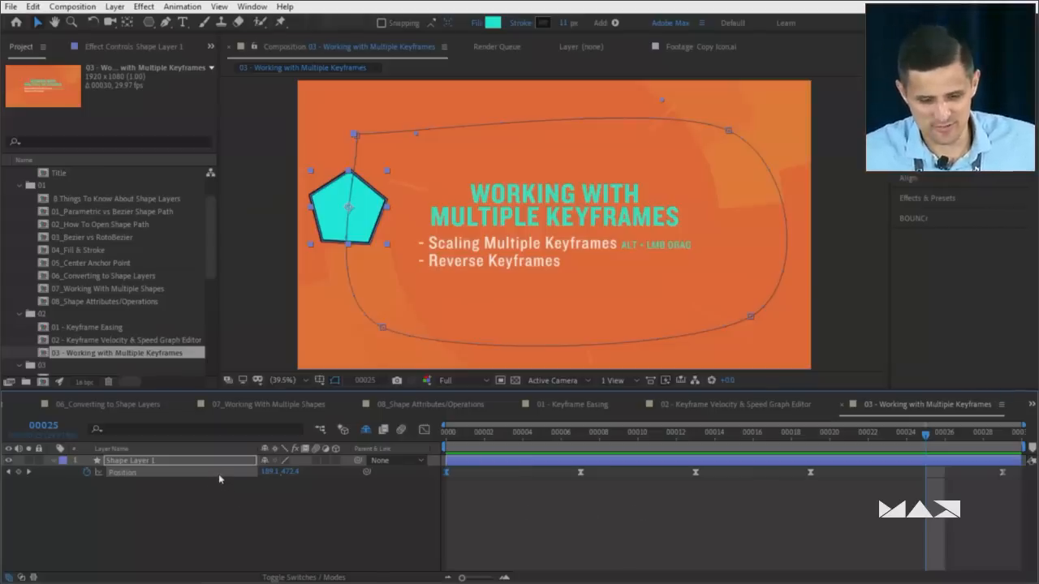
Apply Time-Reverse Keyframes to all the position keyframes and preview the animation from the first frame
{"action": "right_click", "coordinate": [579, 472]}
{"action": "mouse_move", "coordinate": [617, 465]}
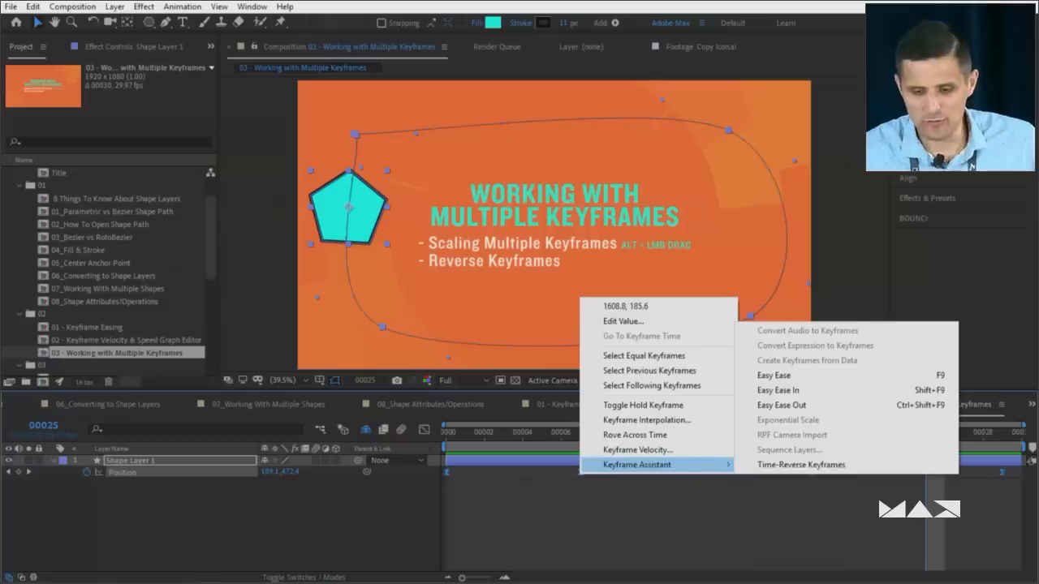
{"action": "left_click", "coordinate": [799, 472]}
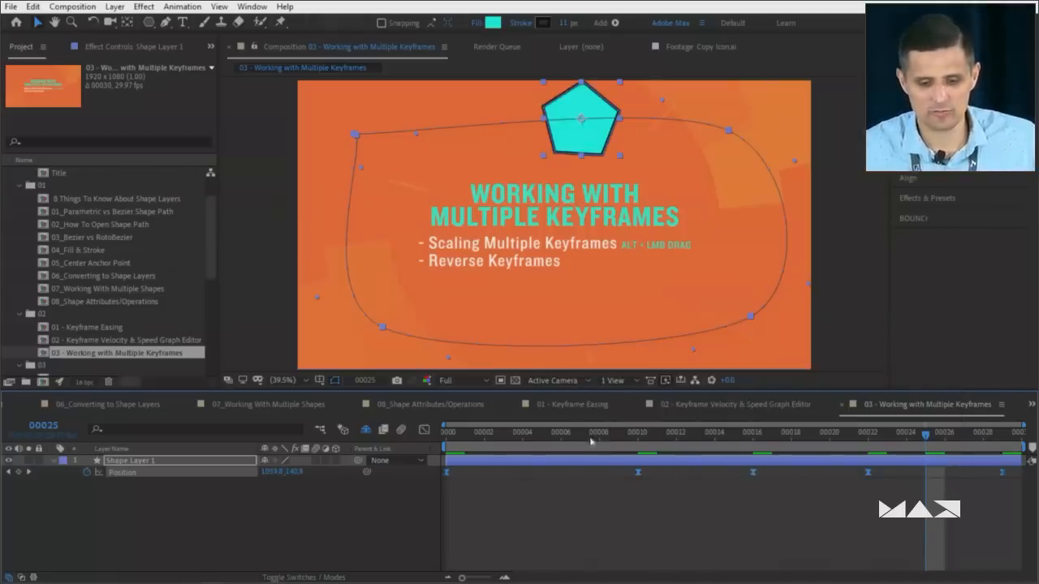
{"action": "key", "text": "Home"}
{"action": "key", "text": "space"}
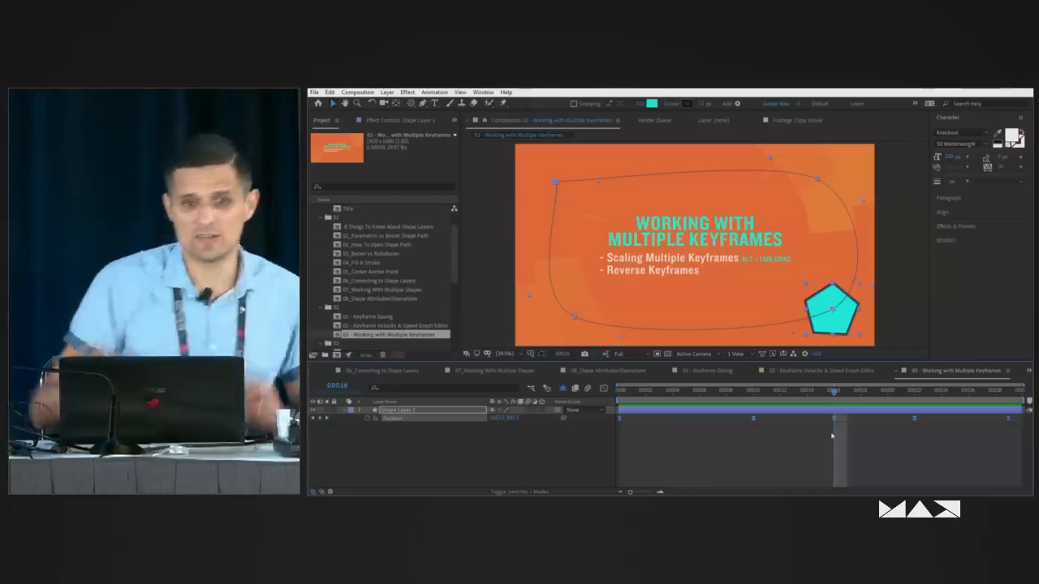
Try to retime keyframes individually, moving the second to frame 5 and the fourth to frame 12, and undo the moves
{"action": "left_click_drag", "start_coordinate": [752, 418], "coordinate": [686, 419]}
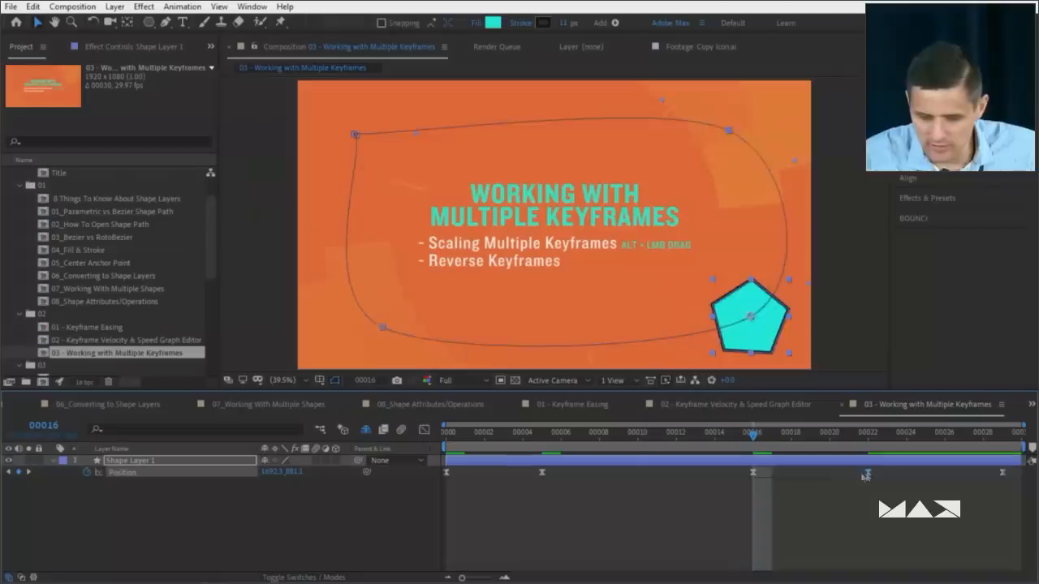
{"action": "left_click_drag", "start_coordinate": [866, 473], "coordinate": [675, 474]}
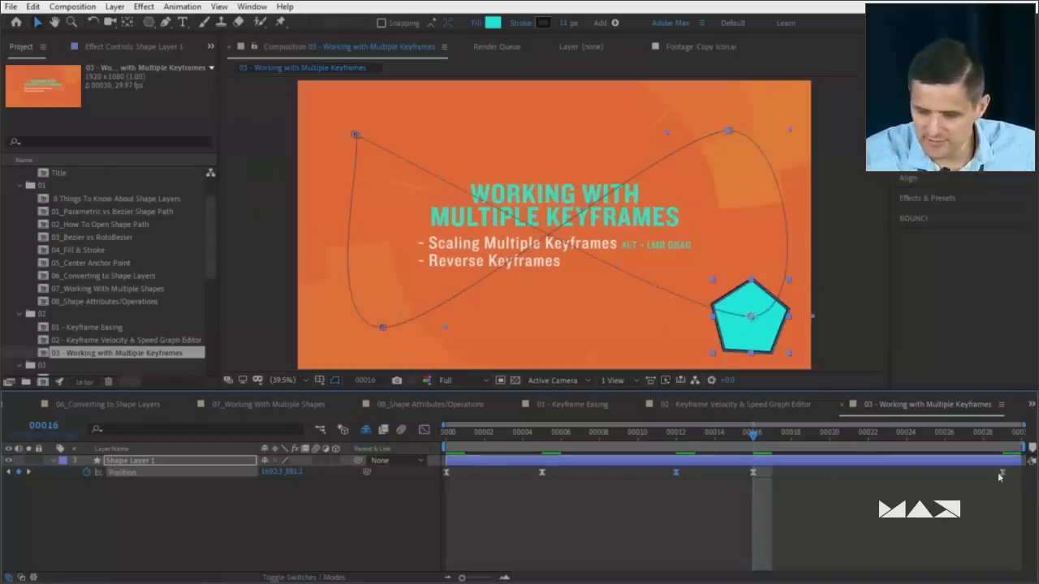
{"action": "left_click_drag", "start_coordinate": [999, 477], "coordinate": [798, 482]}
{"action": "key", "text": "ctrl+z"}
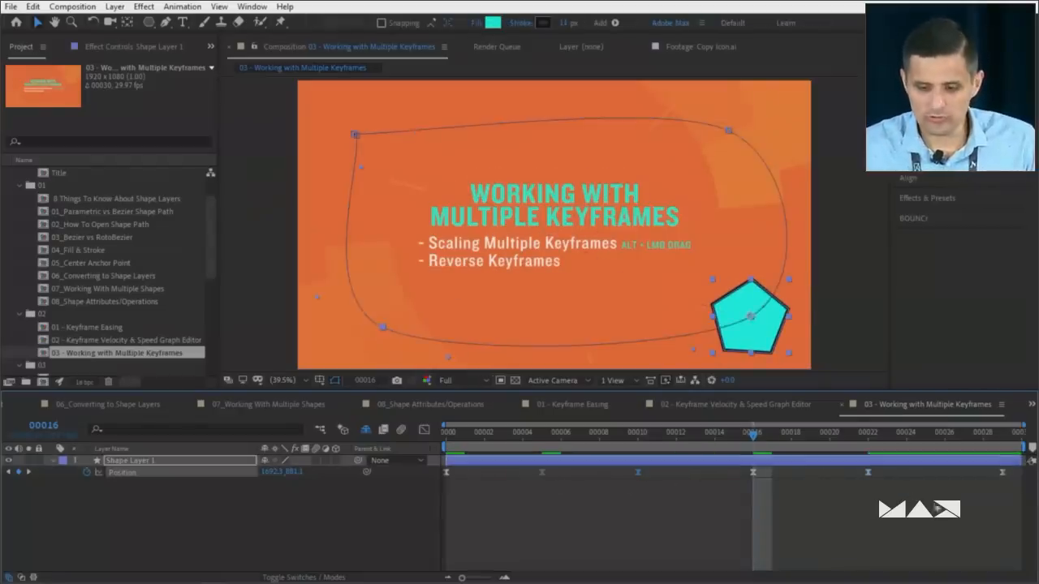
Select all the position keyframes and scale their timing proportionally so the last one falls on frame 13
{"action": "left_click_drag", "start_coordinate": [1016, 516], "coordinate": [438, 456]}
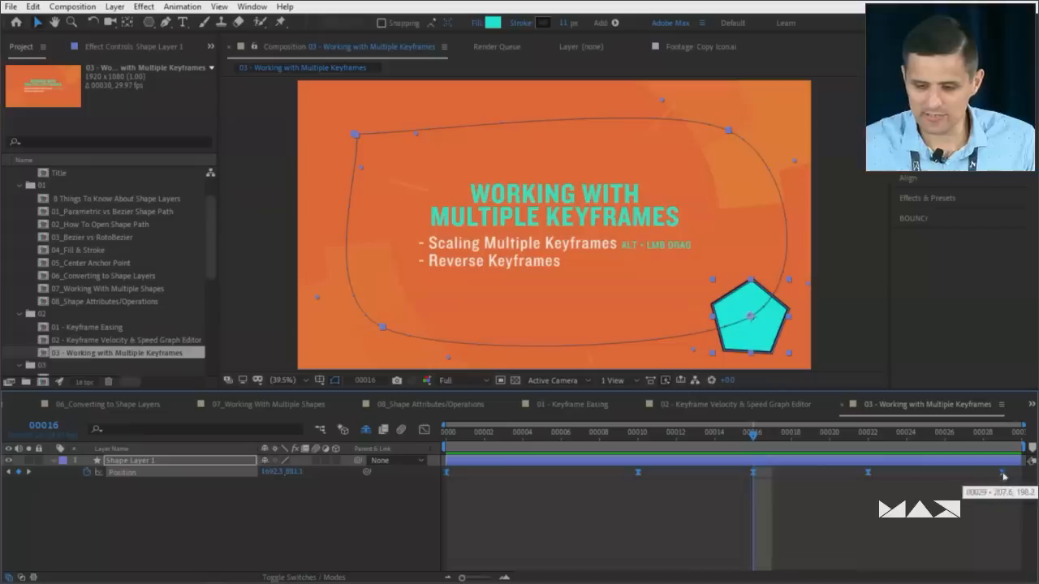
{"action": "left_click_drag", "start_coordinate": [1003, 476], "coordinate": [692, 500]}
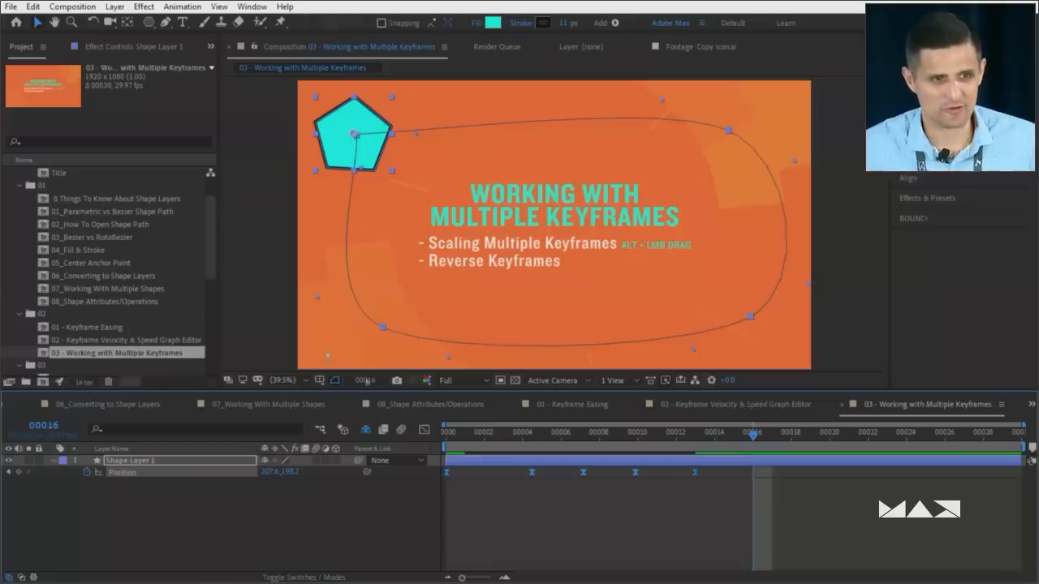
Open the compositions 01 - Animating an Icon and 02 - Copy Icon - Final, and preview the finished icon animation
{"action": "scroll", "coordinate": [155, 326], "scroll_direction": "down", "scroll_amount": 3}
{"action": "double_click", "coordinate": [107, 303]}
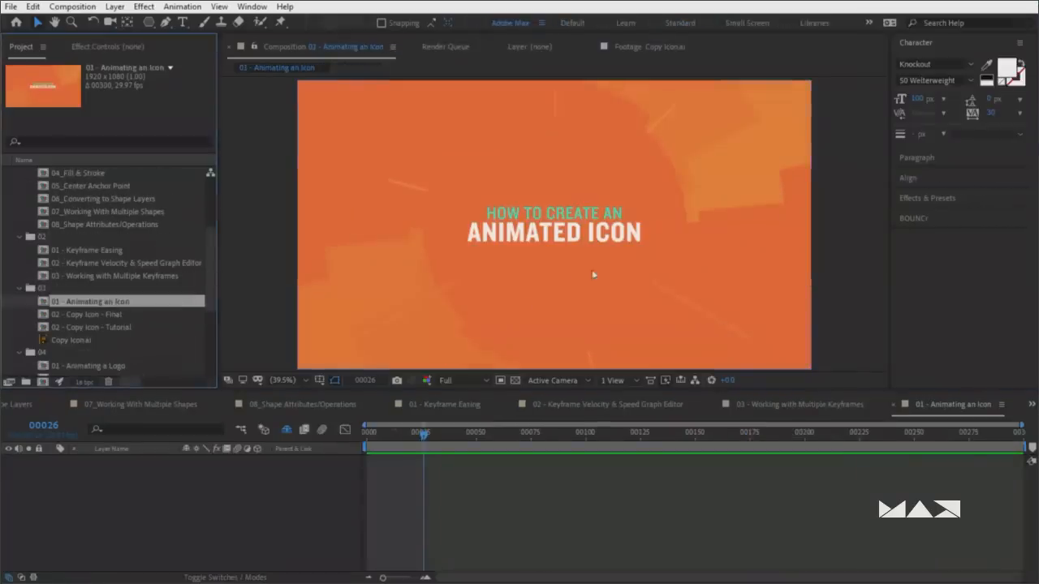
{"action": "double_click", "coordinate": [117, 315]}
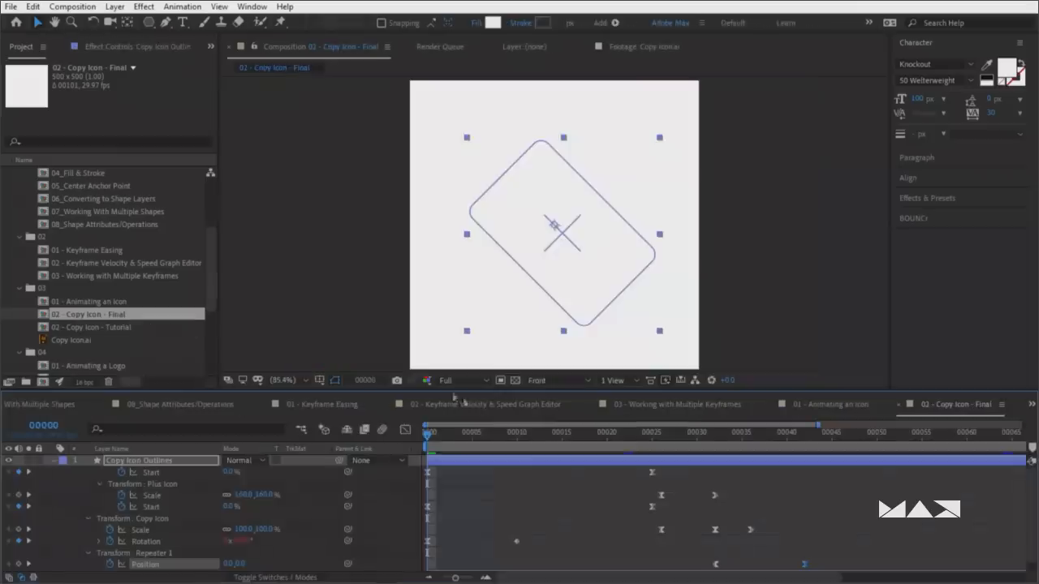
{"action": "left_click", "coordinate": [380, 508]}
{"action": "key", "text": "space"}
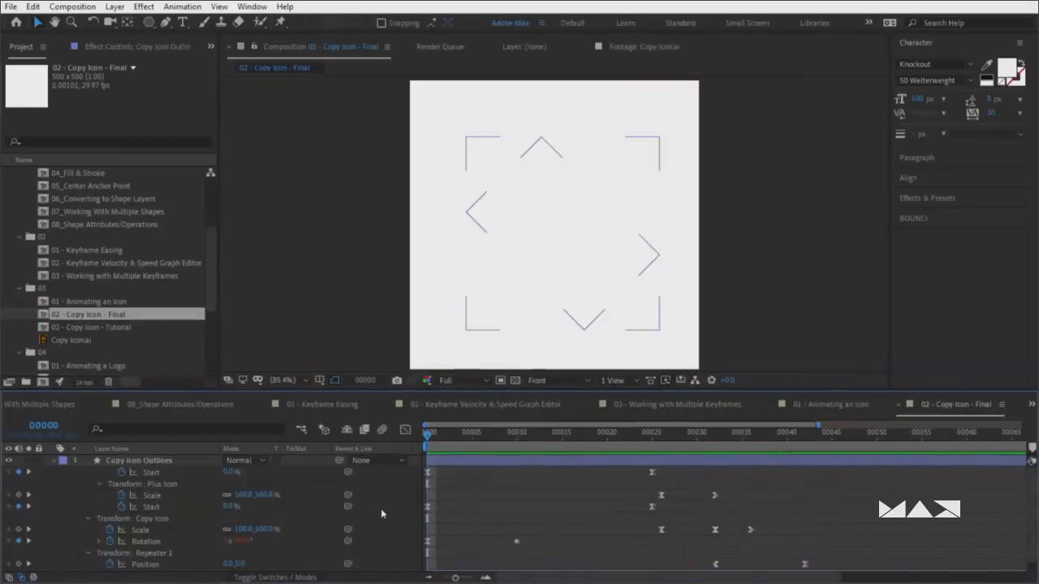
Switch to Illustrator and examine the Copy Icon.ai artwork up close along with its layer structure
{"action": "key", "text": "alt+Tab"}
{"action": "left_click", "coordinate": [283, 411]}
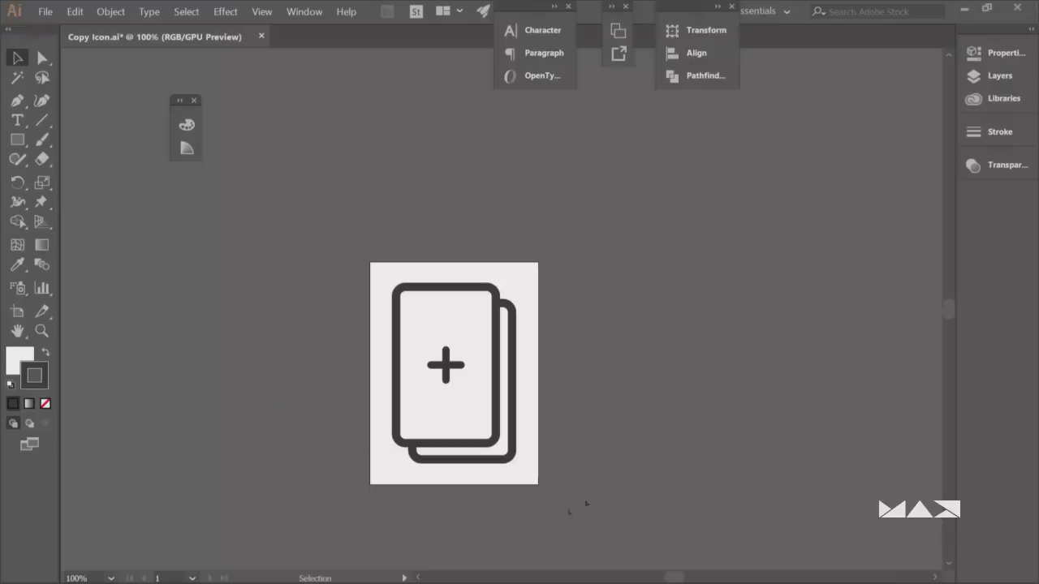
{"action": "scroll", "coordinate": [498, 426], "scroll_direction": "up", "scroll_amount": 2}
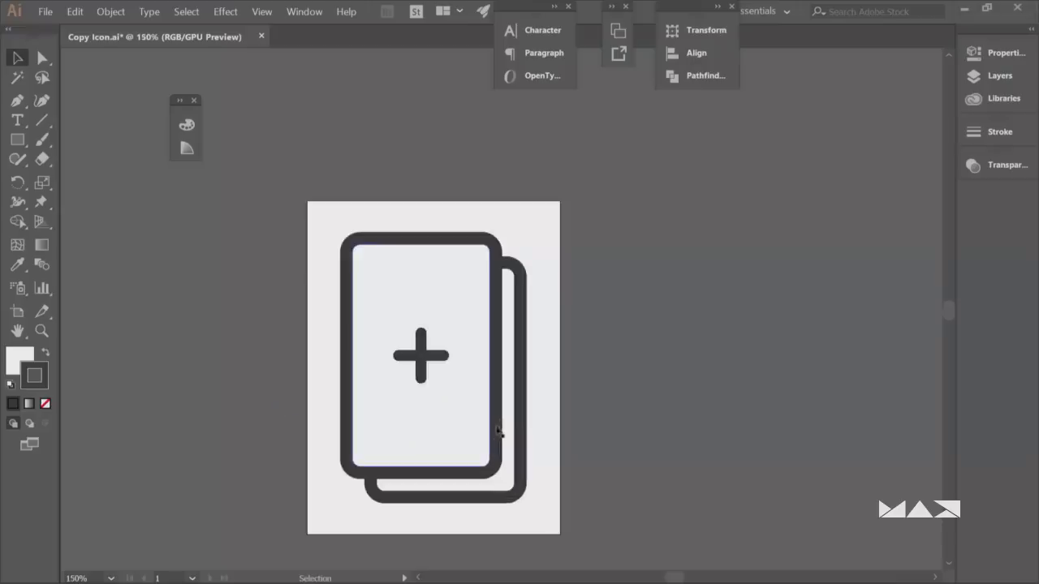
{"action": "left_click_drag", "start_coordinate": [405, 420], "coordinate": [457, 378]}
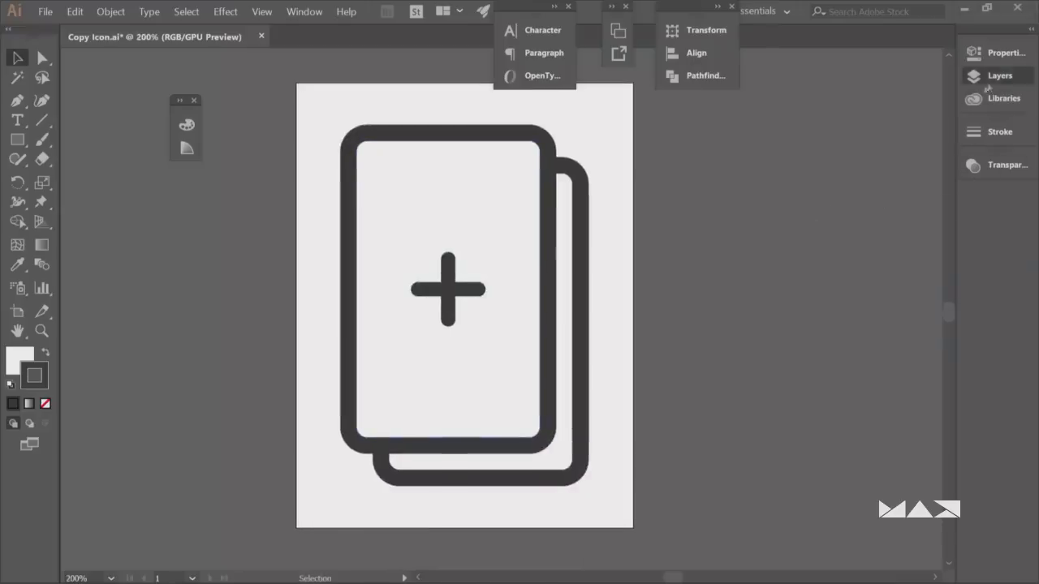
{"action": "left_click", "coordinate": [994, 76]}
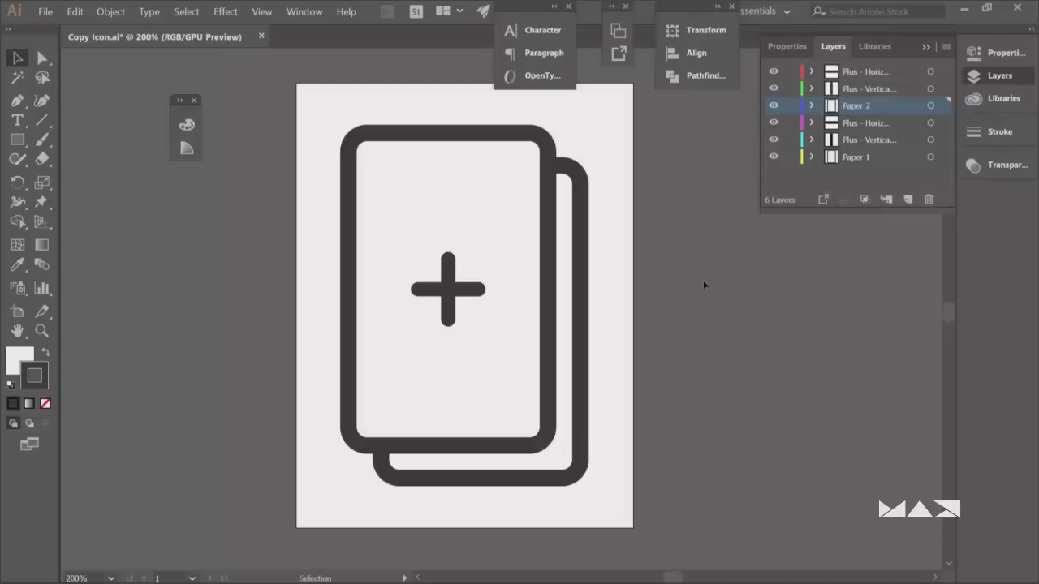
Switch back to After Effects and view the import options for Ukramedia Logo.ai in the VECTORS folder without importing it
{"action": "key", "text": "alt+Tab"}
{"action": "left_click", "coordinate": [466, 243]}
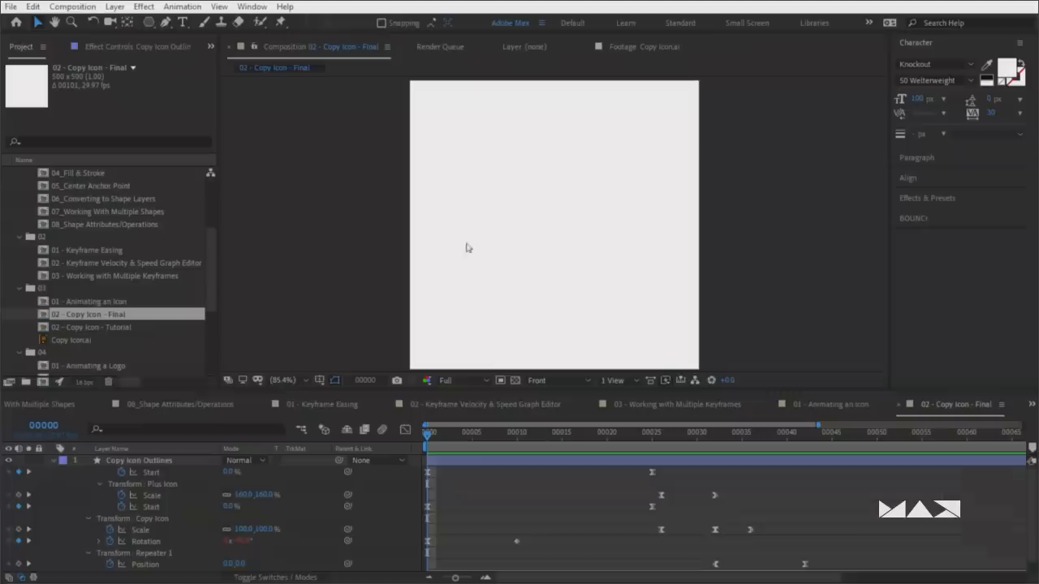
{"action": "double_click", "coordinate": [26, 314]}
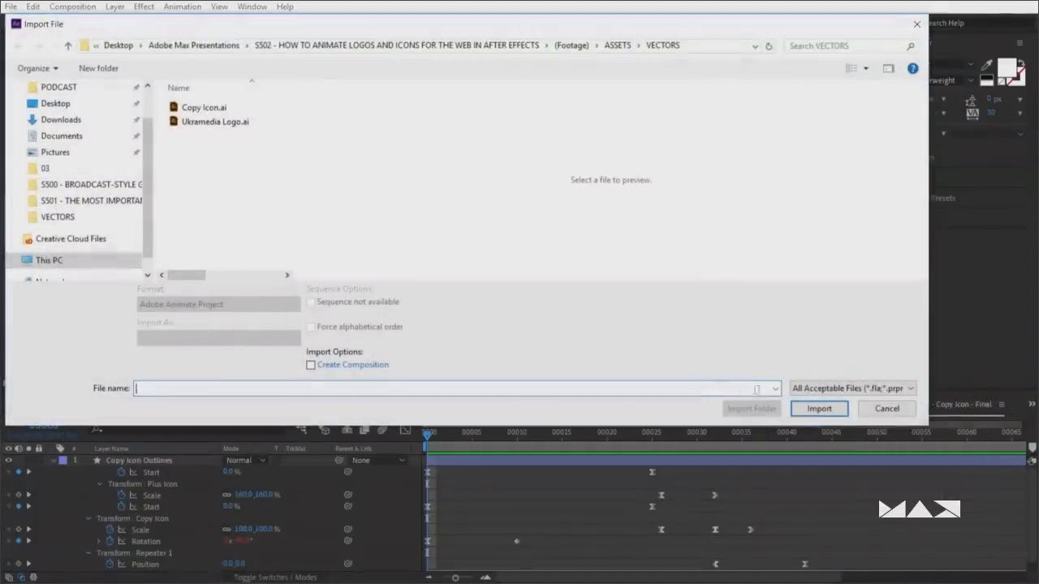
{"action": "left_click", "coordinate": [894, 414]}
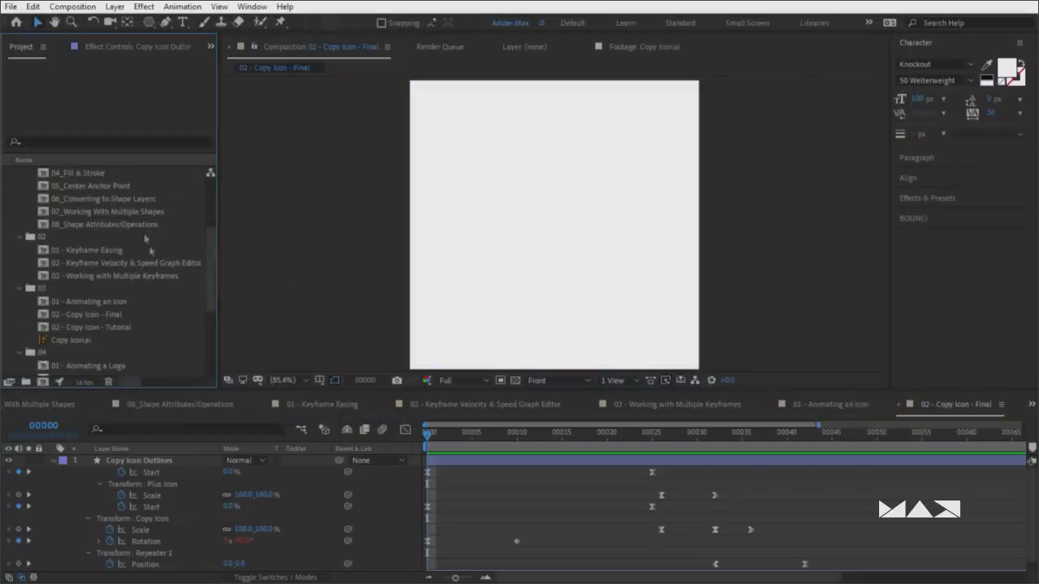
{"action": "double_click", "coordinate": [12, 250]}
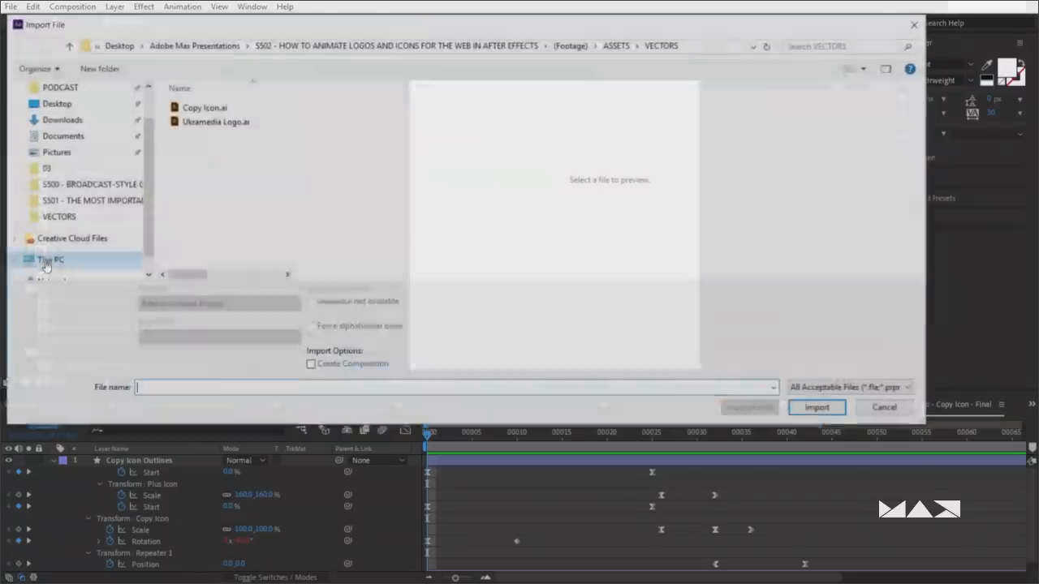
{"action": "left_click", "coordinate": [207, 123]}
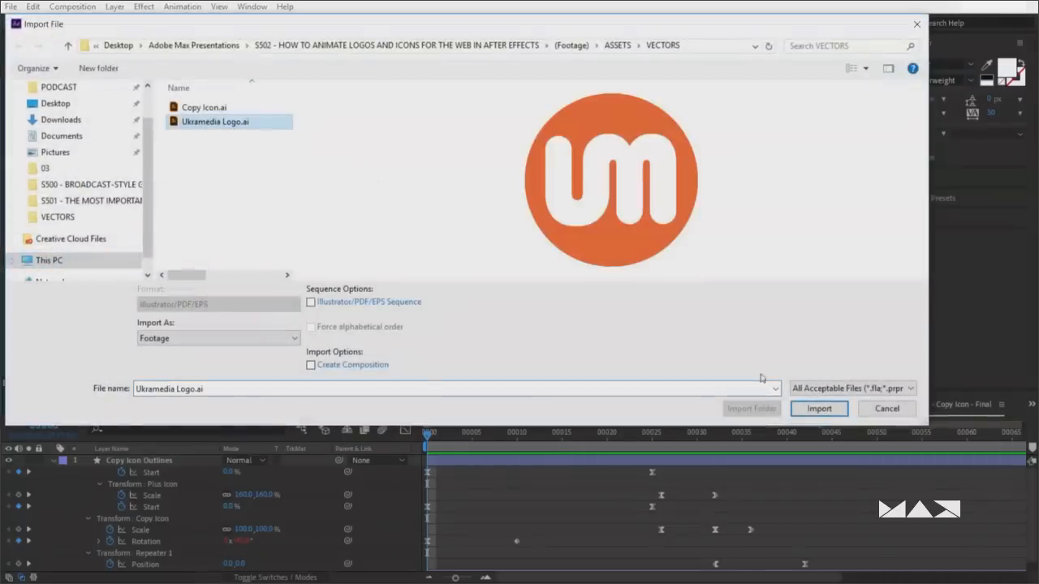
{"action": "left_click", "coordinate": [888, 412]}
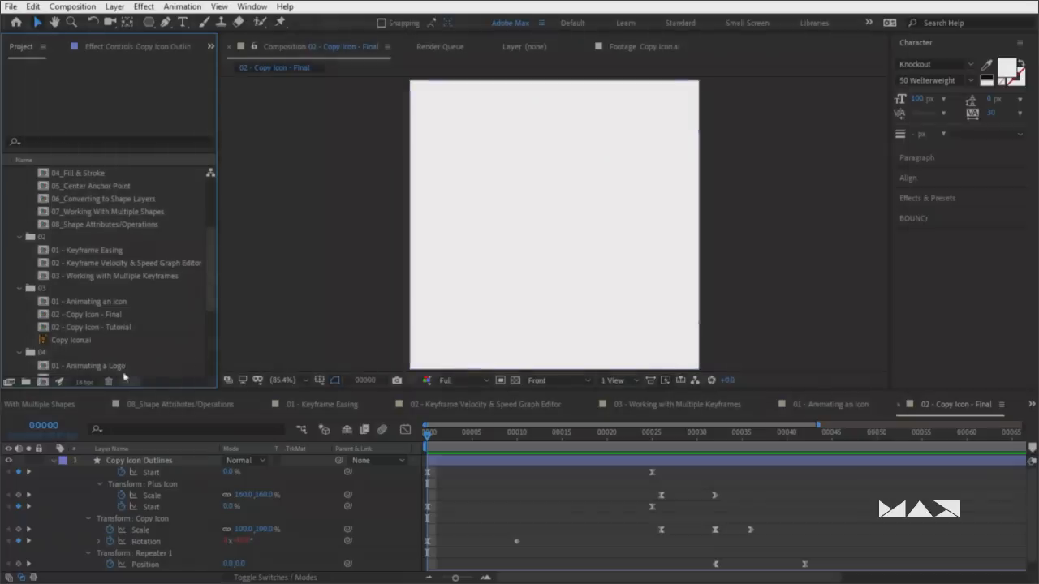
{"action": "right_click", "coordinate": [8, 364]}
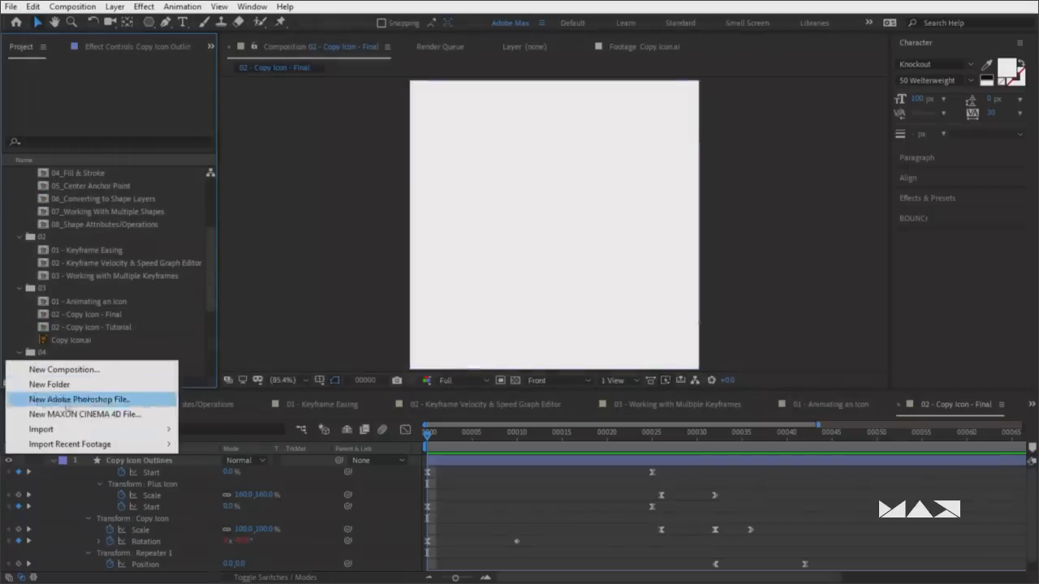
{"action": "mouse_move", "coordinate": [71, 430]}
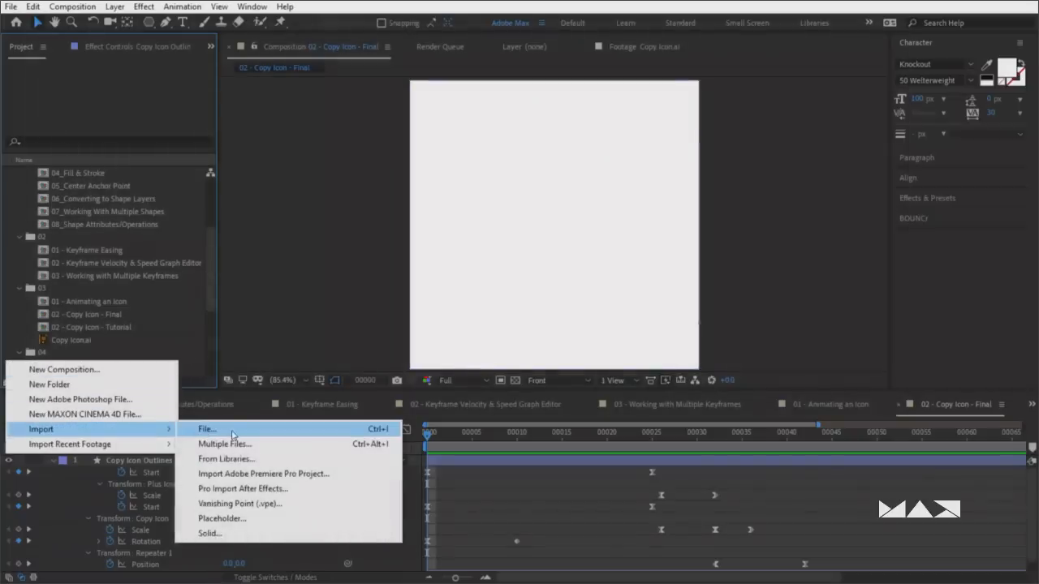
{"action": "left_click", "coordinate": [157, 341]}
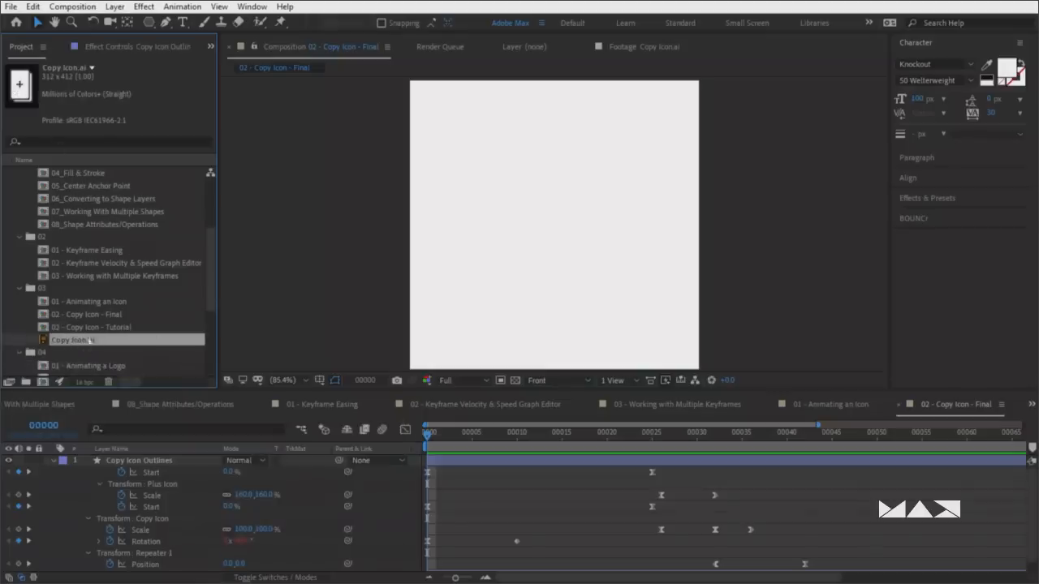
Open the composition 02 - Copy Icon - Tutorial and add Copy Icon.ai to it as a layer
{"action": "left_click_drag", "start_coordinate": [75, 342], "coordinate": [103, 330]}
{"action": "double_click", "coordinate": [104, 327]}
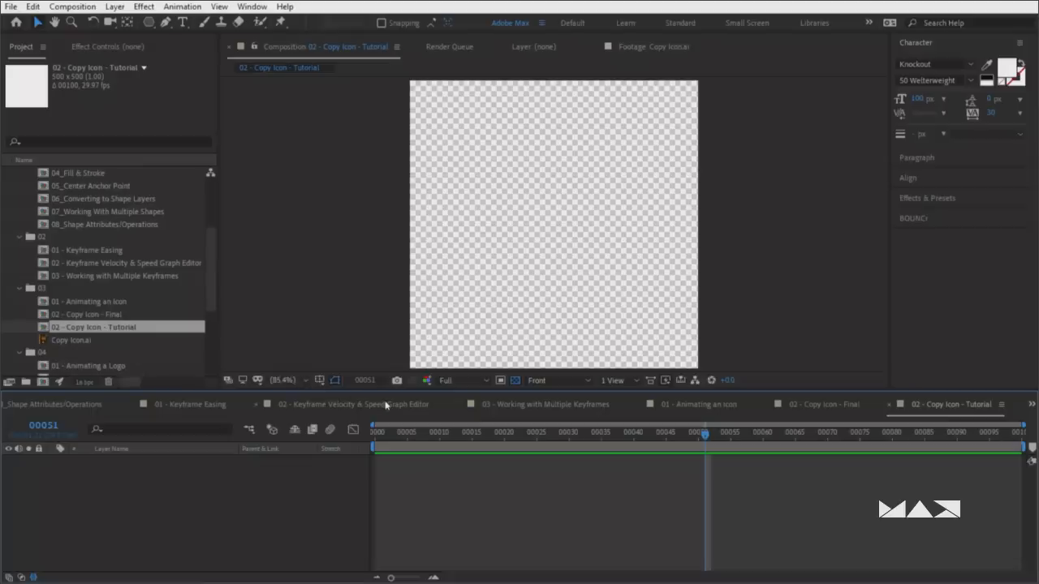
{"action": "left_click_drag", "start_coordinate": [85, 340], "coordinate": [171, 488]}
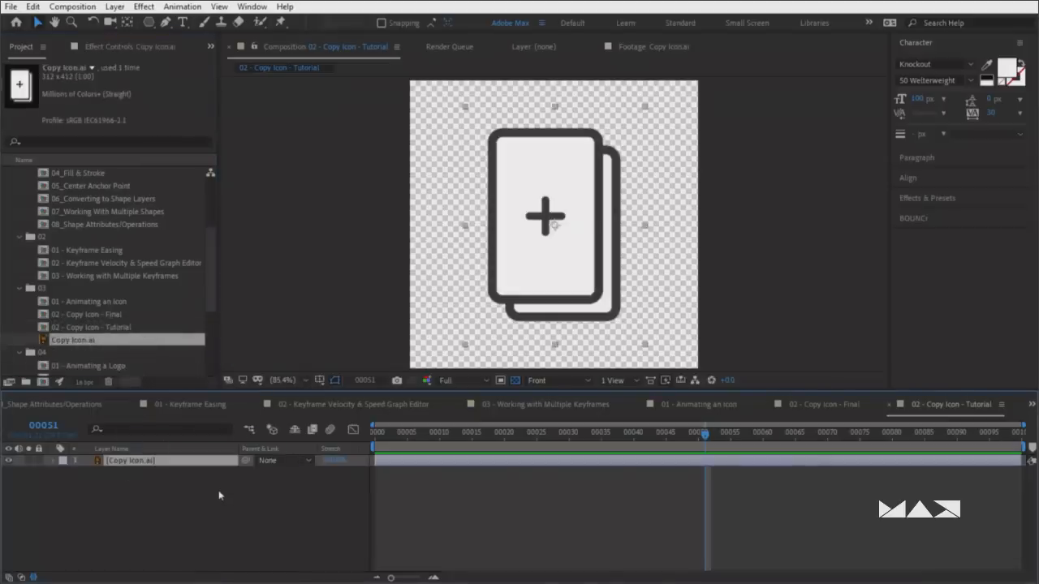
Return the current time to frame 0 and create shapes from the Copy Icon.ai vector layer
{"action": "left_click_drag", "start_coordinate": [705, 435], "coordinate": [375, 436]}
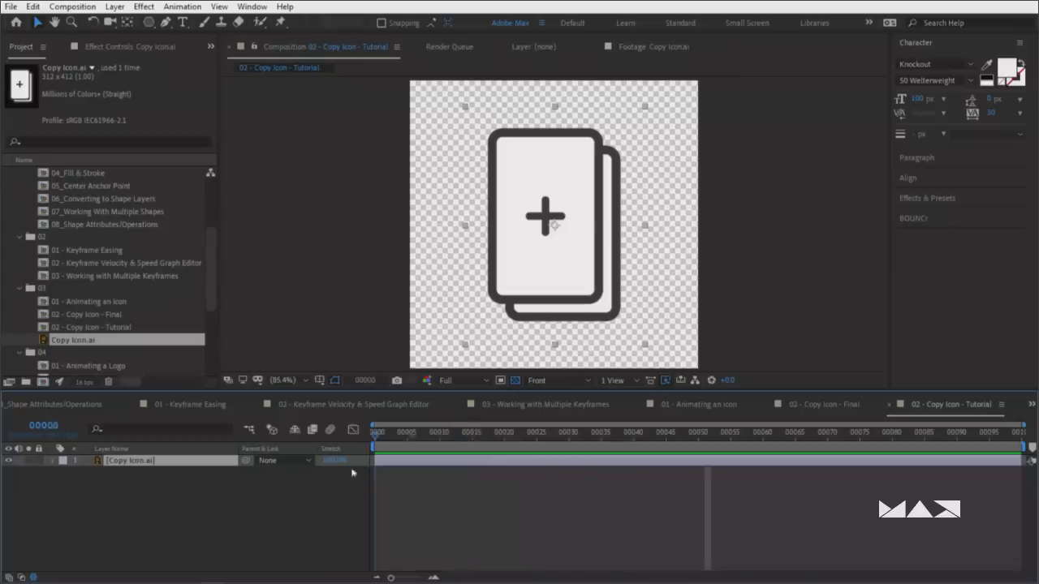
{"action": "right_click", "coordinate": [206, 466]}
{"action": "mouse_move", "coordinate": [272, 371]}
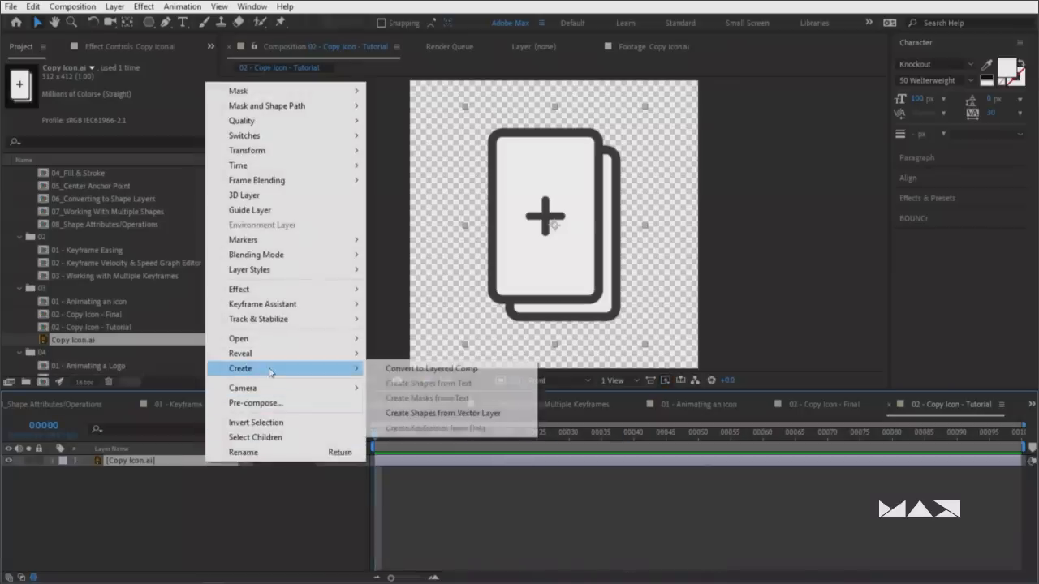
{"action": "left_click", "coordinate": [456, 414]}
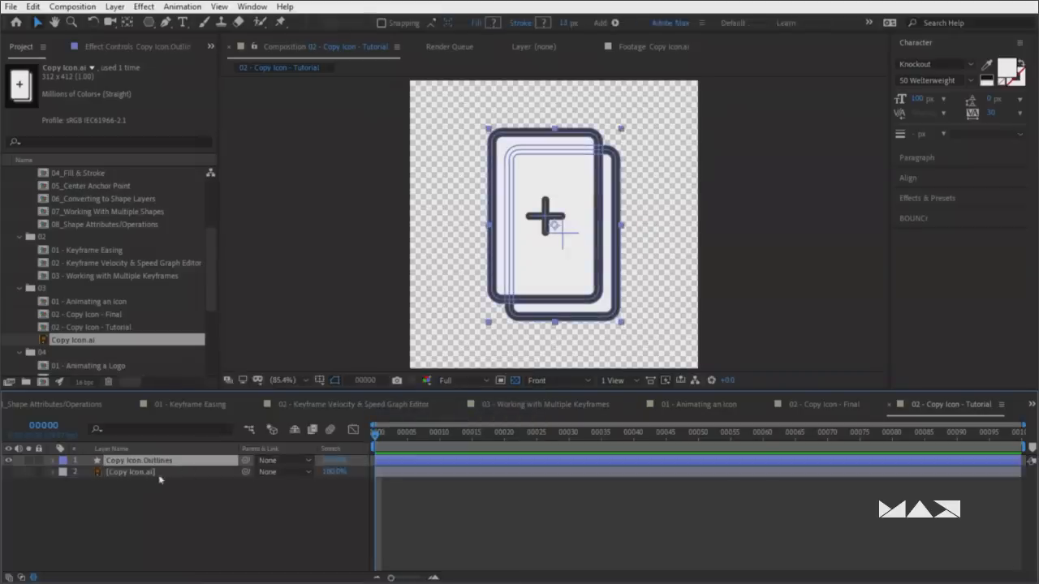
Delete the original Copy Icon.ai layer, keeping only the Copy Icon Outlines shape layer
{"action": "left_click", "coordinate": [162, 471]}
{"action": "left_click", "coordinate": [166, 461]}
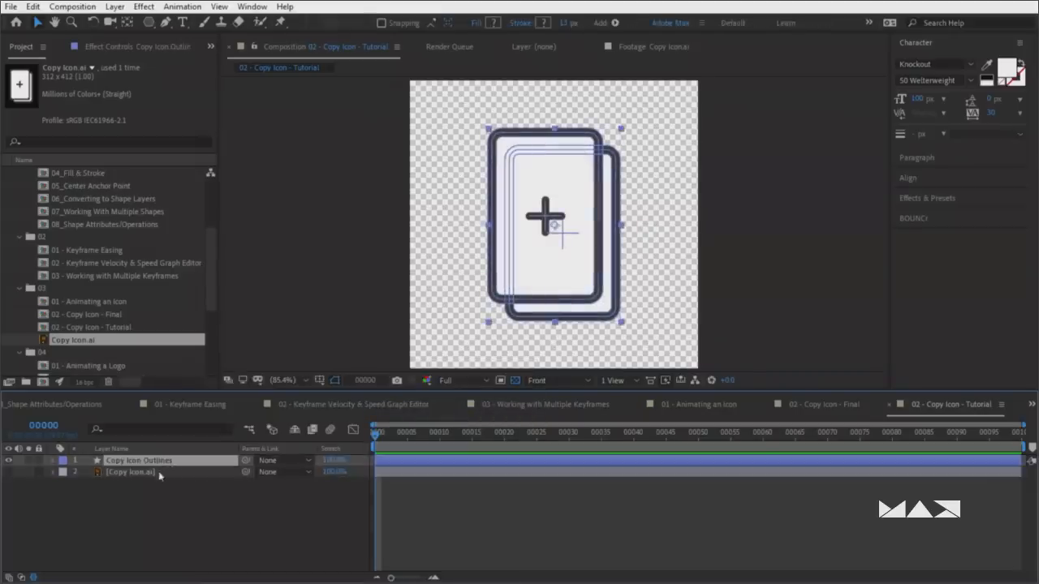
{"action": "left_click", "coordinate": [165, 475]}
{"action": "key", "text": "Delete"}
Expand the contents of Copy Icon Outlines and hide all the groups from Group 1 to Group 8
{"action": "left_click", "coordinate": [133, 468]}
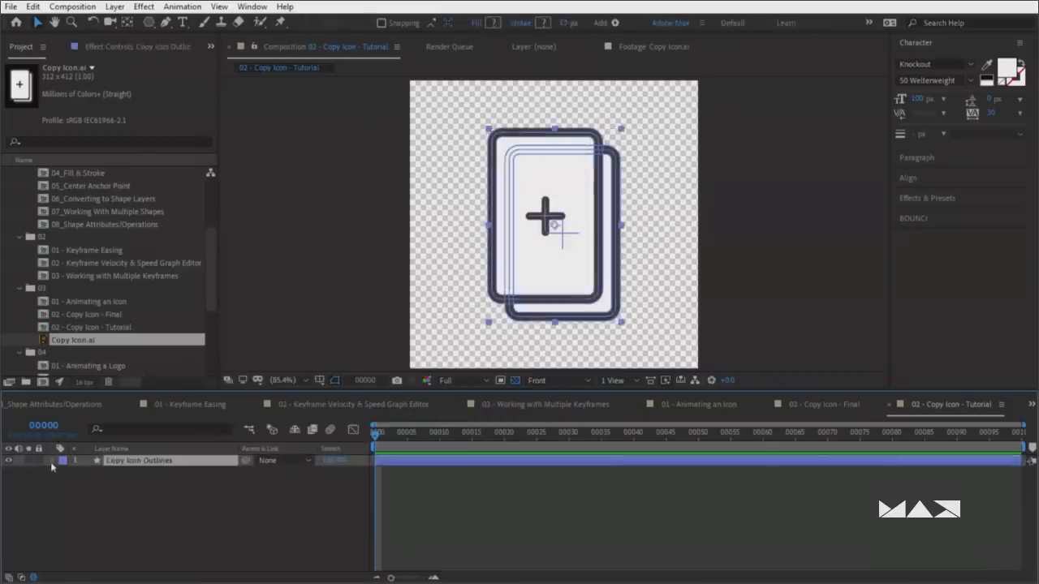
{"action": "left_click", "coordinate": [65, 476]}
{"action": "scroll", "coordinate": [186, 505], "scroll_direction": "down", "scroll_amount": 1}
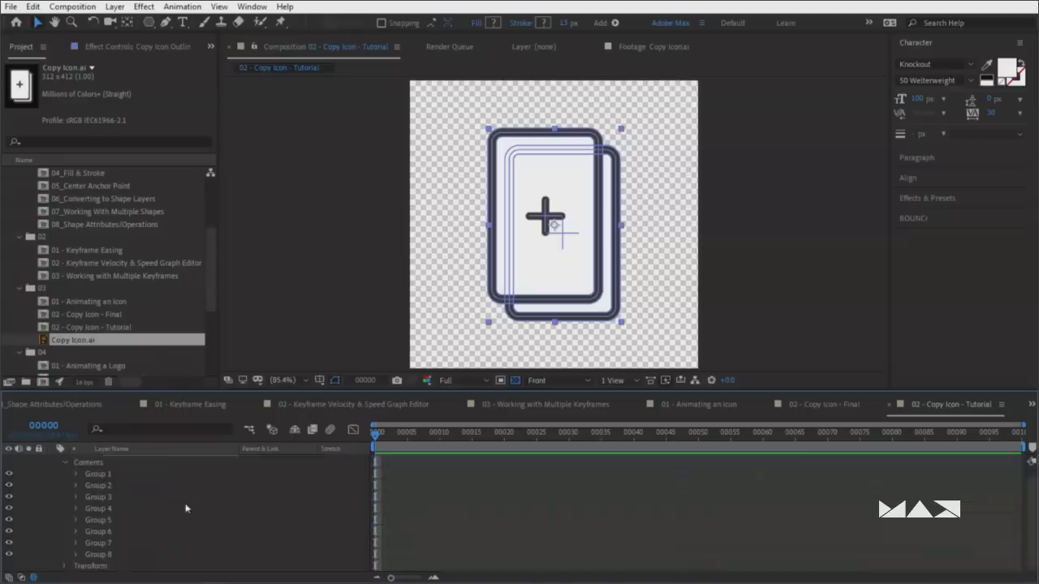
{"action": "scroll", "coordinate": [169, 501], "scroll_direction": "up", "scroll_amount": 1}
{"action": "left_click", "coordinate": [66, 474]}
{"action": "left_click", "coordinate": [65, 474]}
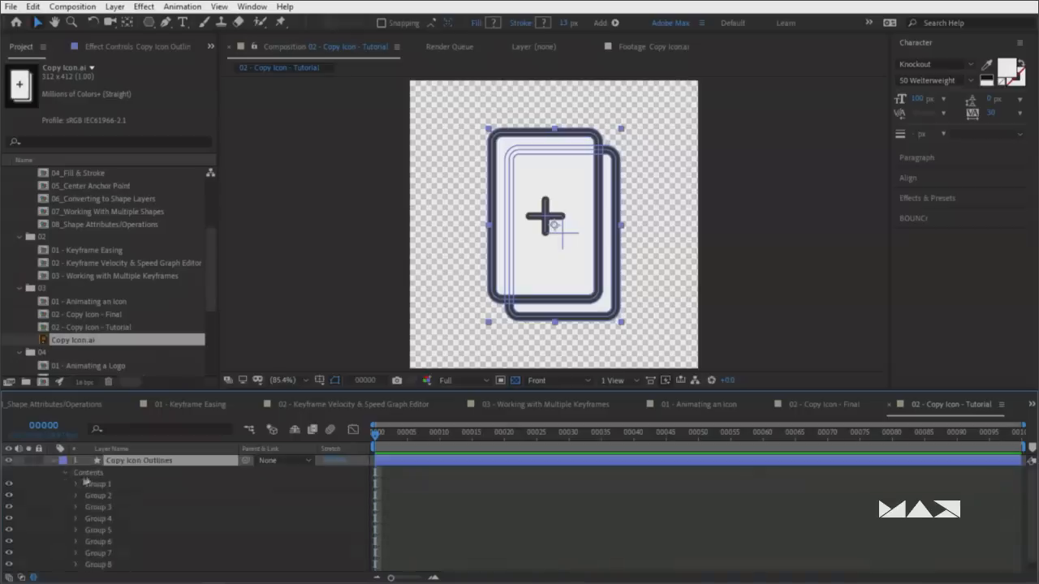
{"action": "left_click", "coordinate": [94, 473]}
{"action": "scroll", "coordinate": [116, 478], "scroll_direction": "down", "scroll_amount": 1}
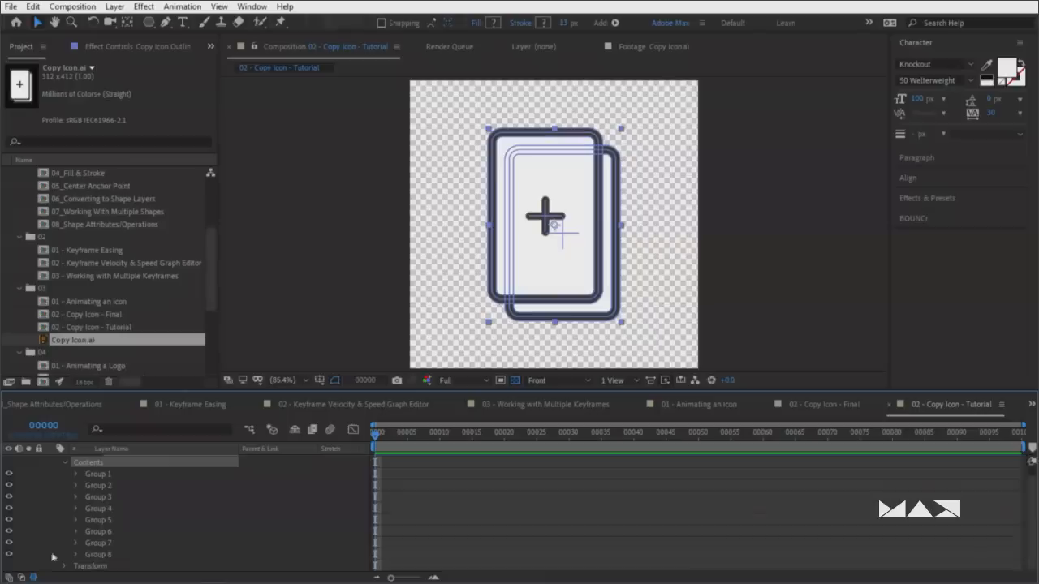
{"action": "left_click_drag", "start_coordinate": [10, 555], "coordinate": [9, 474]}
Make Group 8 and Group 7 of the shape layer visible again
{"action": "left_click", "coordinate": [112, 558]}
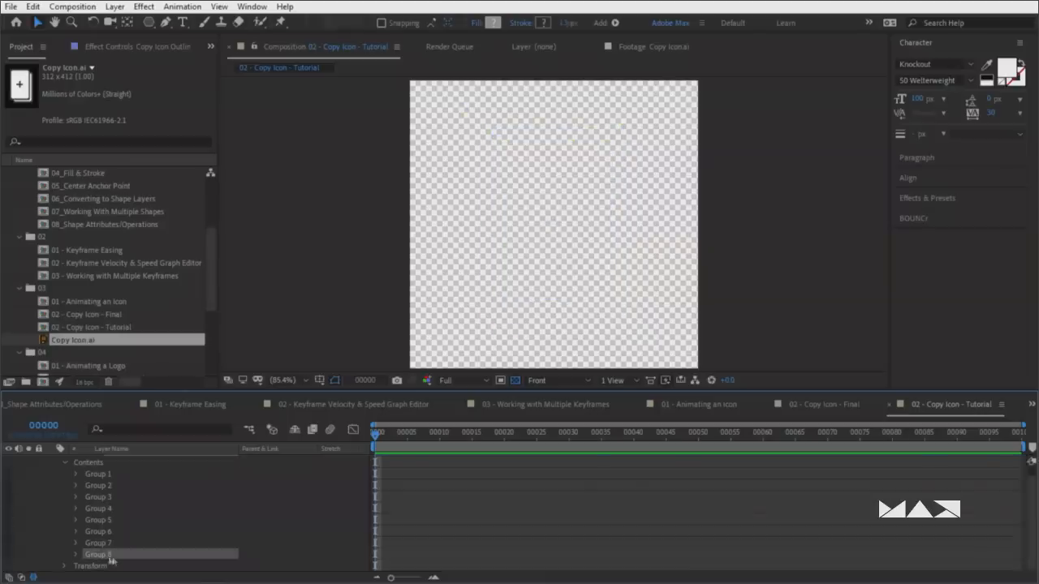
{"action": "left_click", "coordinate": [10, 555]}
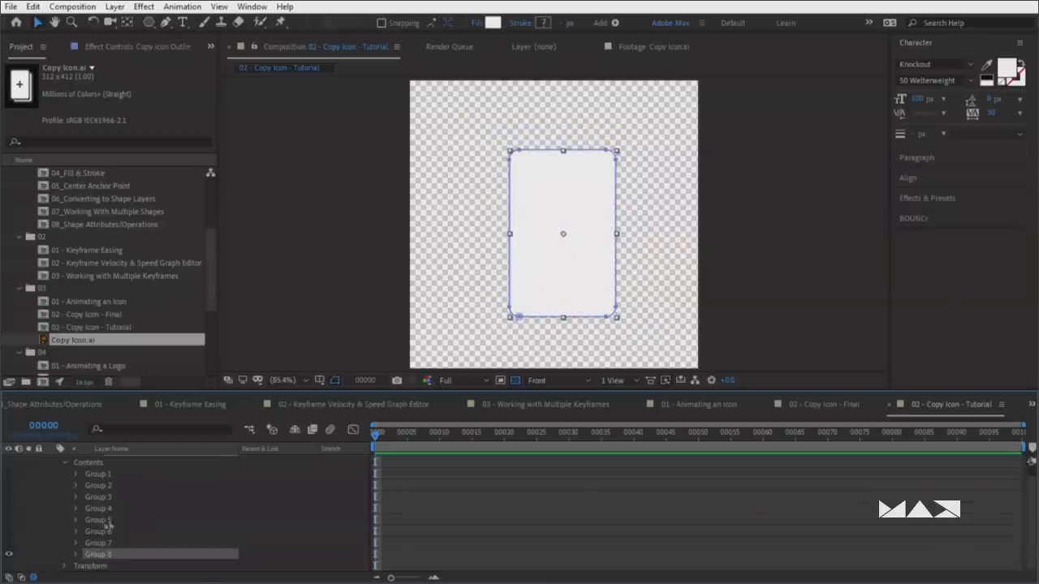
{"action": "left_click", "coordinate": [10, 543]}
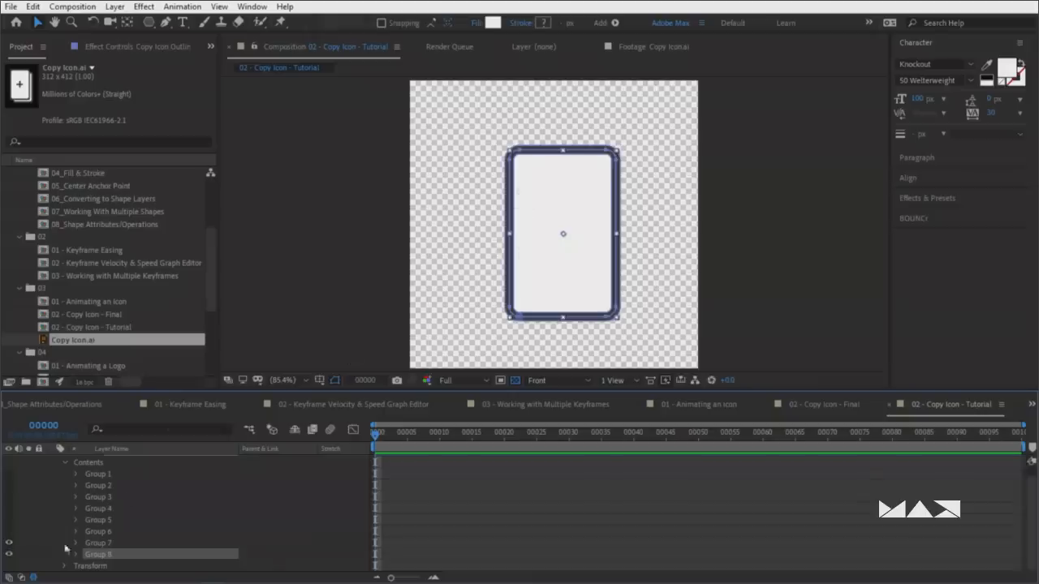
Inspect the two paths and Merge Paths inside Group 7, and delete Group 7
{"action": "left_click", "coordinate": [77, 543]}
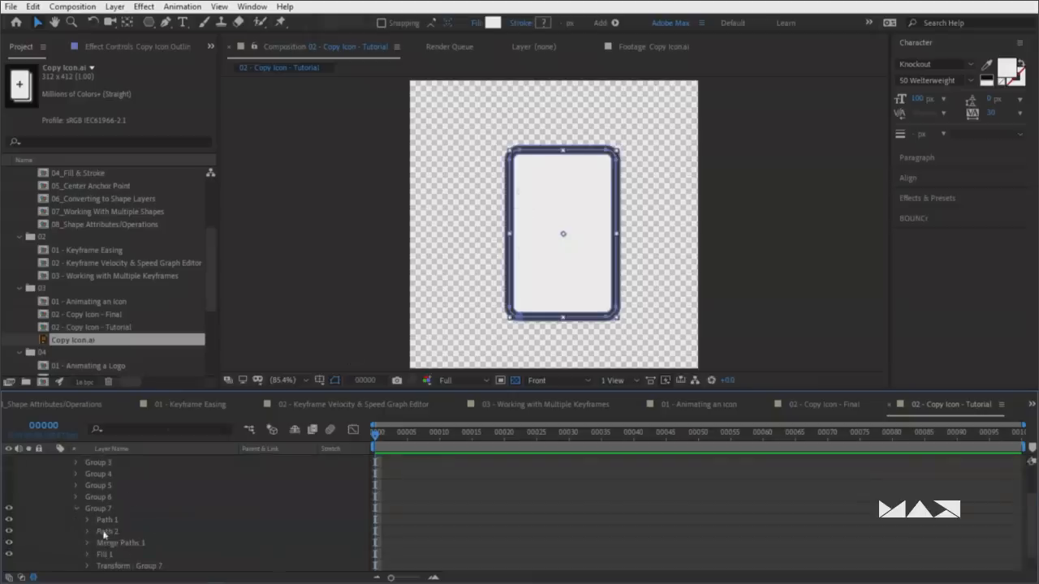
{"action": "left_click", "coordinate": [111, 519]}
{"action": "left_click", "coordinate": [114, 533]}
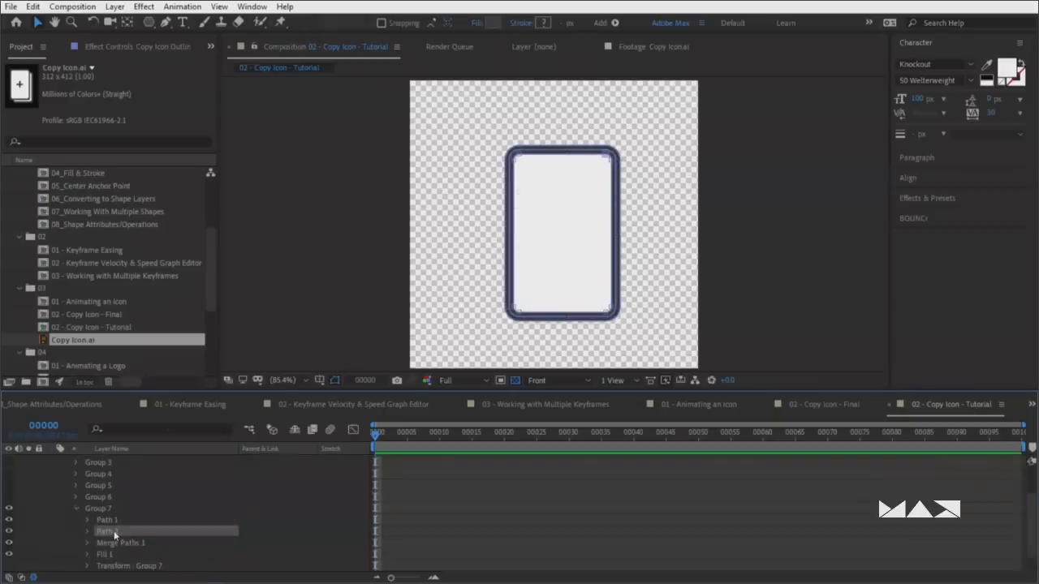
{"action": "left_click", "coordinate": [115, 542]}
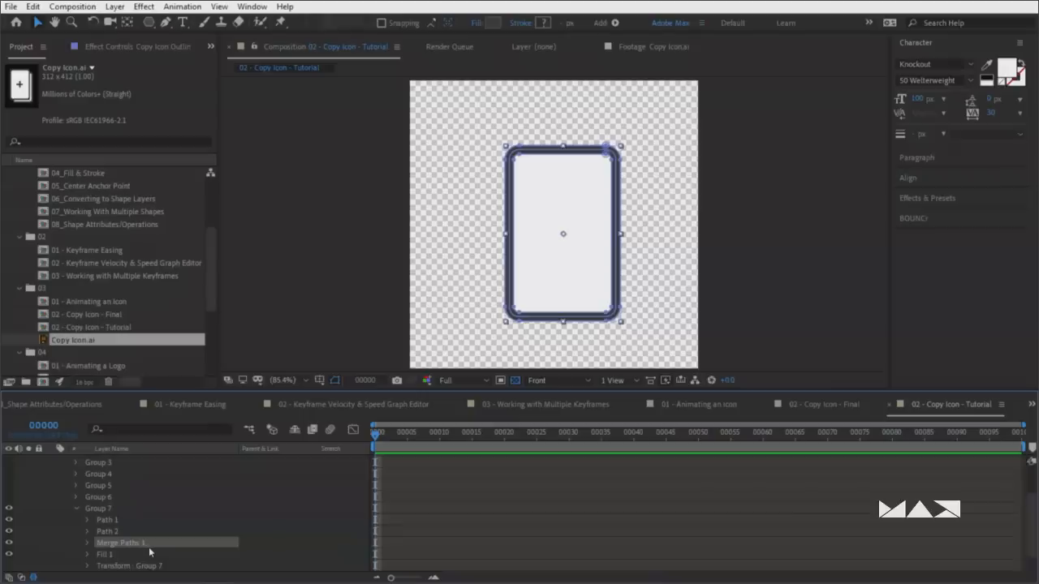
{"action": "left_click", "coordinate": [98, 509]}
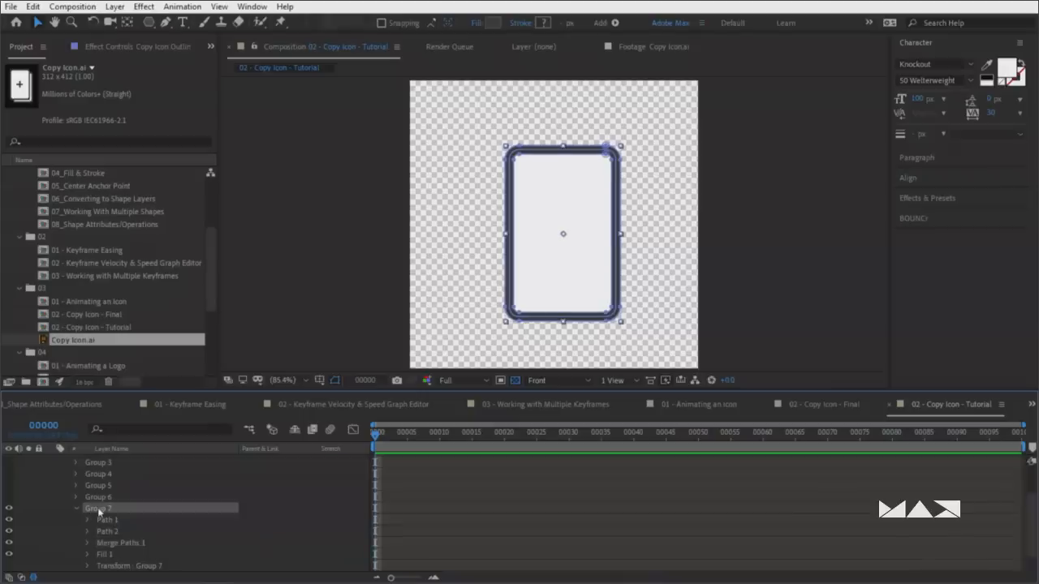
{"action": "key", "text": "Delete"}
Expand Group 8, show the layer switches column and add a Stroke to the group
{"action": "left_click", "coordinate": [104, 553]}
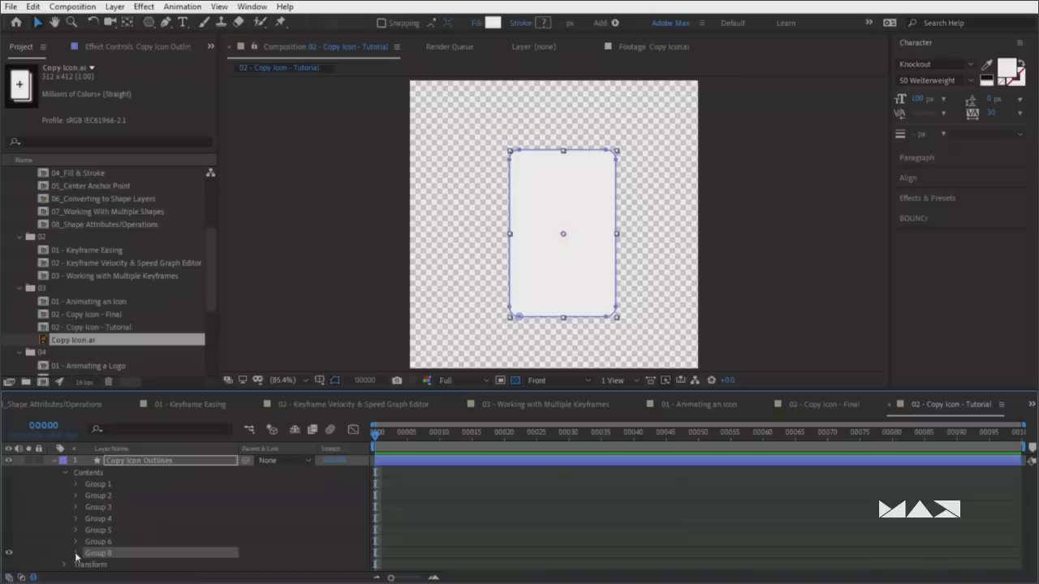
{"action": "left_click", "coordinate": [77, 553]}
{"action": "left_click", "coordinate": [114, 555]}
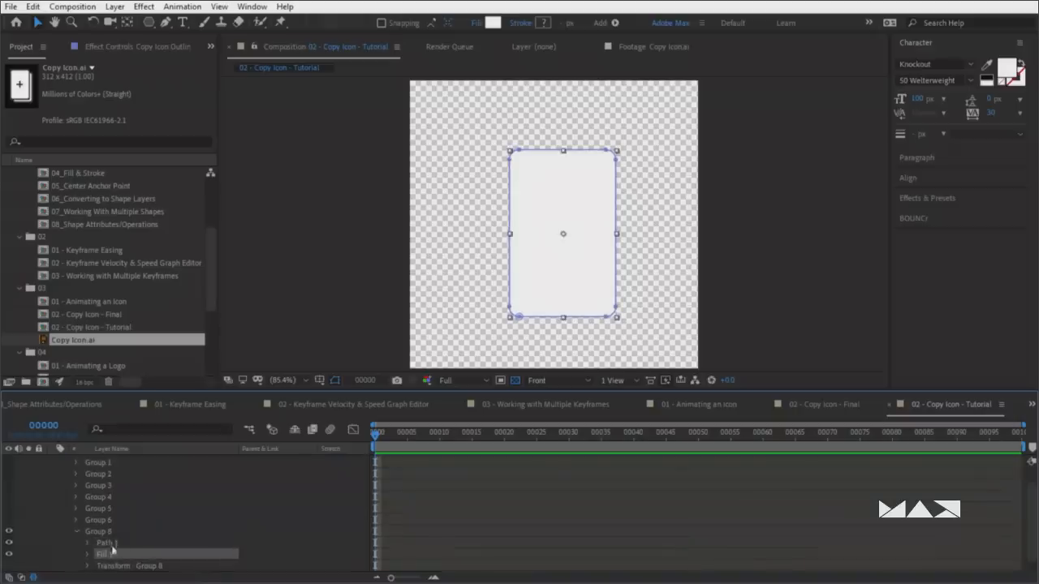
{"action": "left_click", "coordinate": [114, 533]}
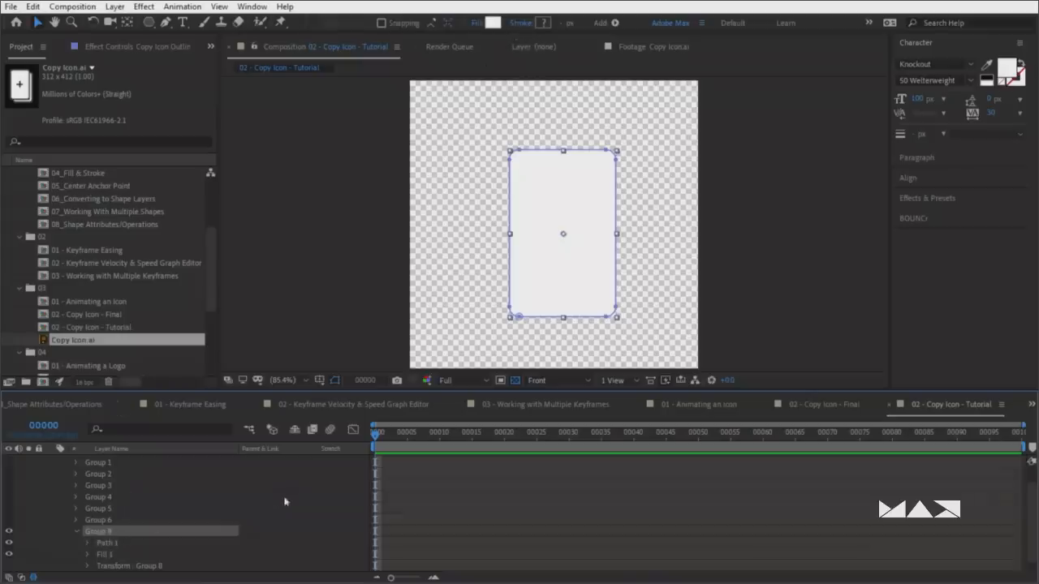
{"action": "scroll", "coordinate": [284, 501], "scroll_direction": "up", "scroll_amount": 1}
{"action": "scroll", "coordinate": [272, 490], "scroll_direction": "down", "scroll_amount": 1}
{"action": "scroll", "coordinate": [276, 516], "scroll_direction": "up", "scroll_amount": 1}
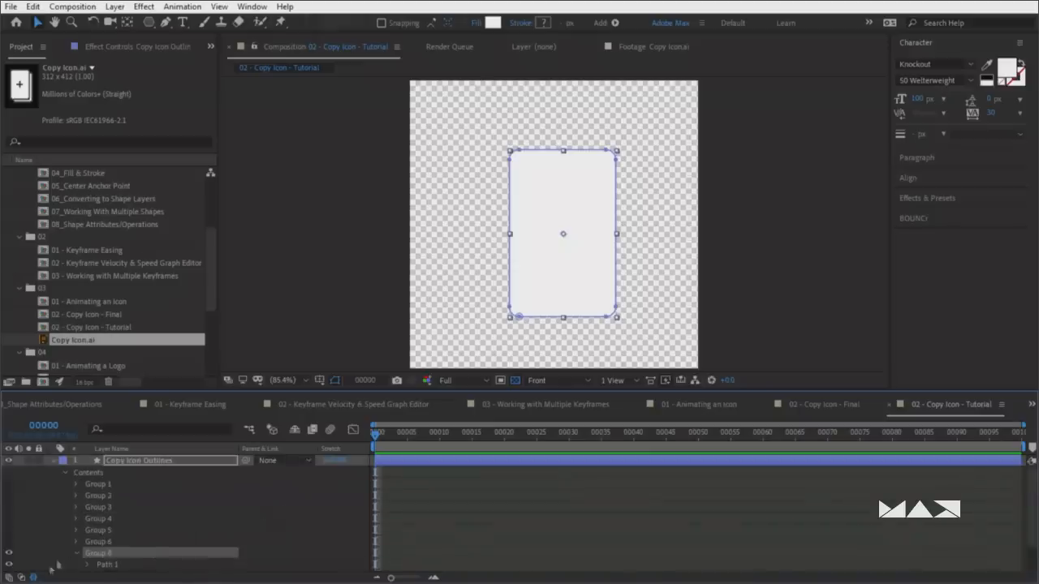
{"action": "left_click", "coordinate": [10, 578]}
{"action": "left_click", "coordinate": [323, 473]}
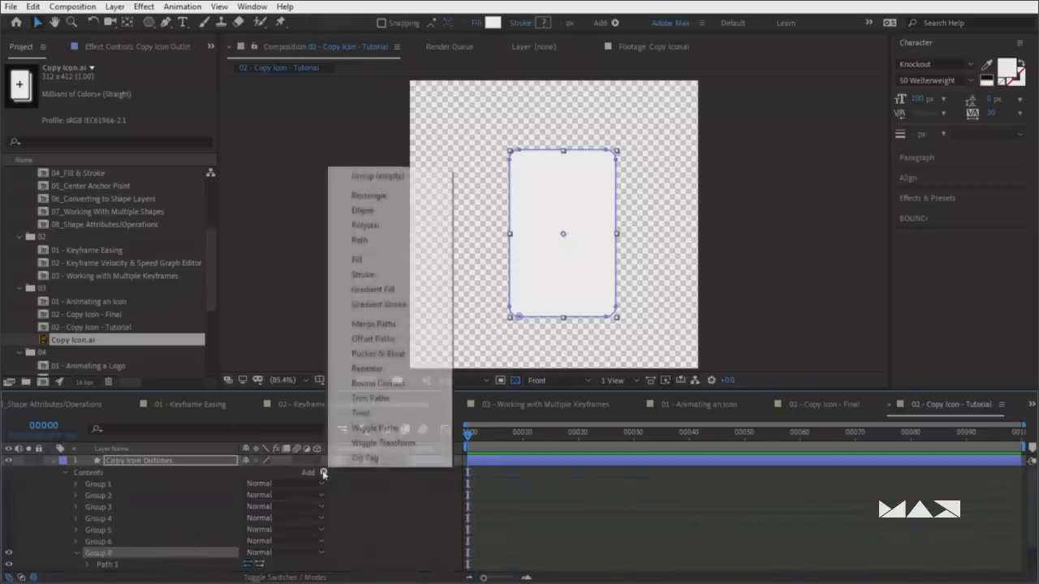
{"action": "left_click", "coordinate": [364, 274]}
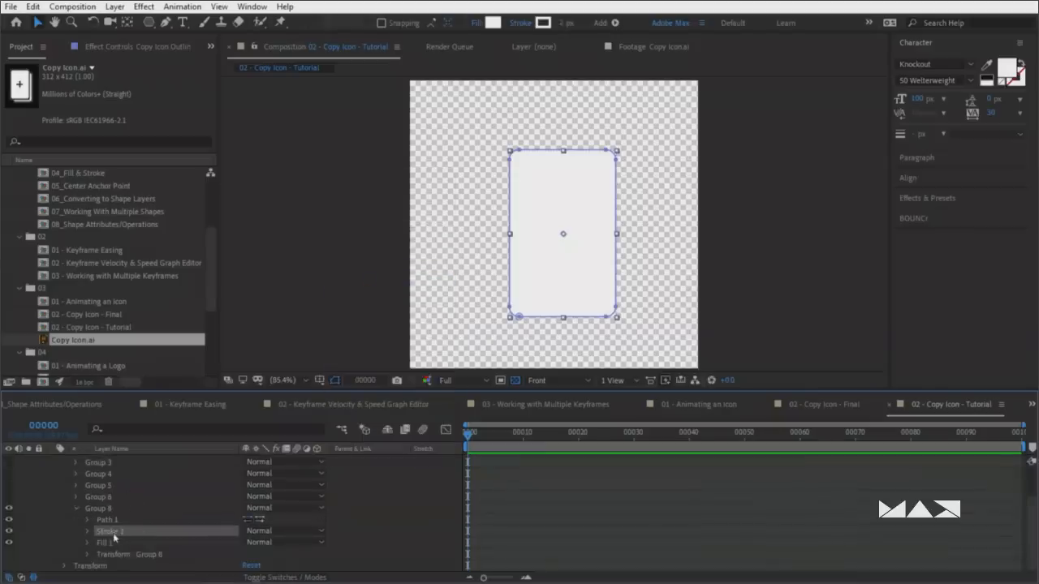
Set the new stroke's color in Group 8 to dark gray with 0% saturation and 20% brightness (333333)
{"action": "left_click", "coordinate": [88, 531]}
{"action": "left_click", "coordinate": [248, 497]}
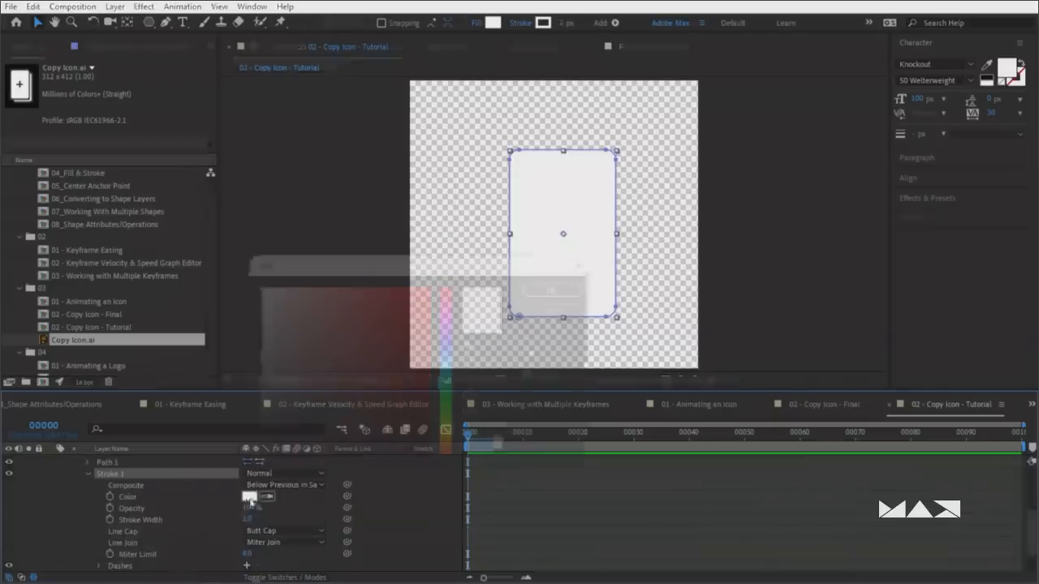
{"action": "left_click", "coordinate": [259, 459]}
{"action": "left_click", "coordinate": [487, 376]}
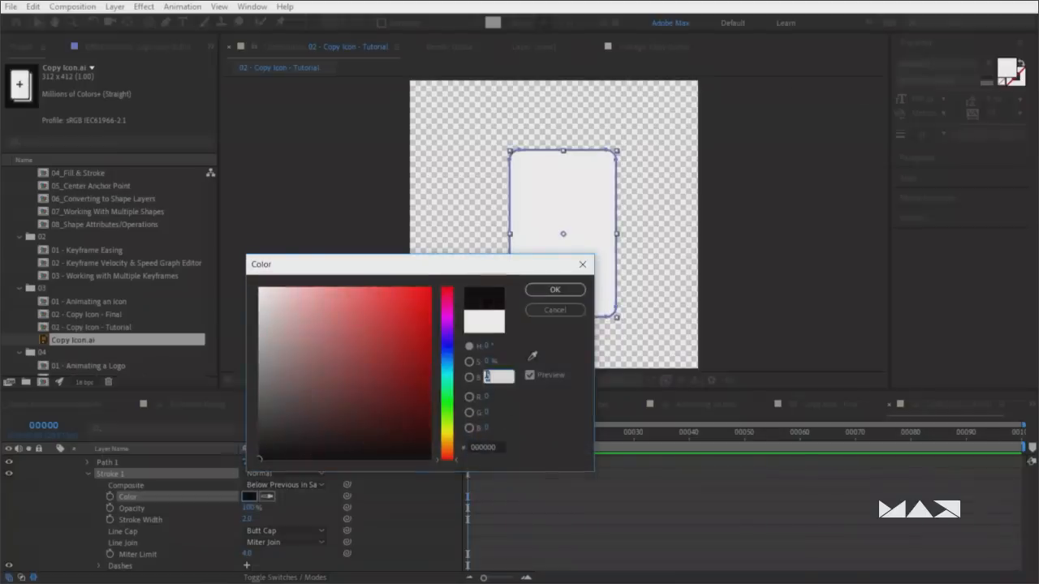
{"action": "type", "text": "20"}
{"action": "key", "text": "Return"}
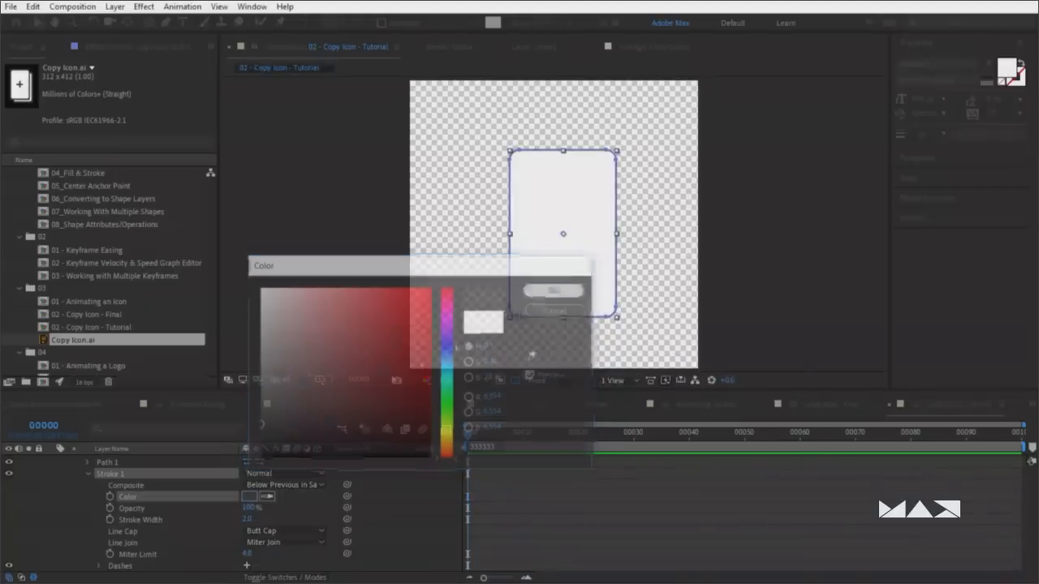
Set the stroke width of Group 8's Stroke 1 to 17
{"action": "left_click_drag", "start_coordinate": [248, 519], "coordinate": [258, 519]}
{"action": "left_click", "coordinate": [248, 520]}
{"action": "type", "text": "20"}
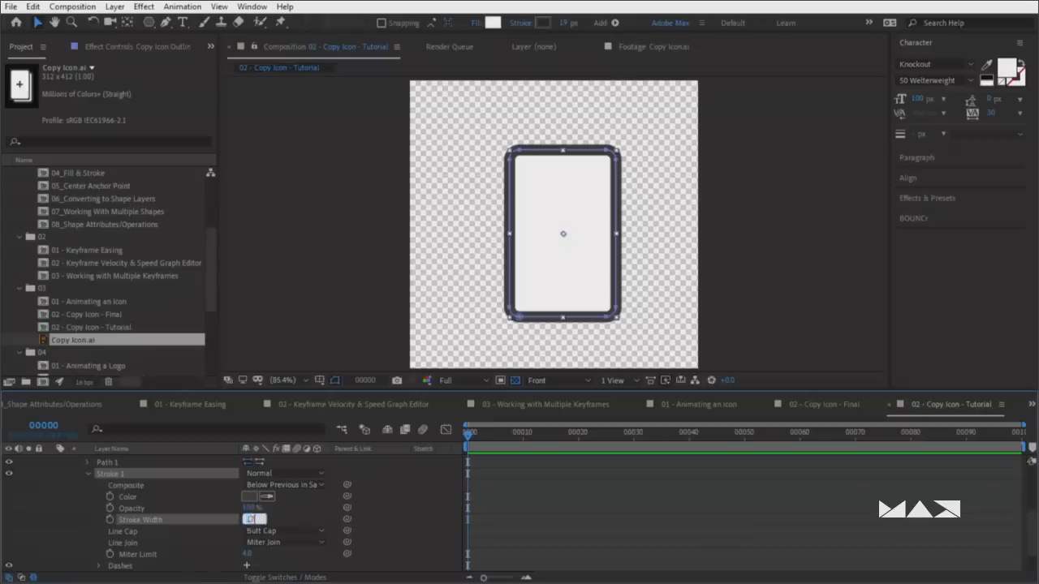
{"action": "type", "text": "17"}
{"action": "key", "text": "Return"}
{"action": "left_click", "coordinate": [392, 517]}
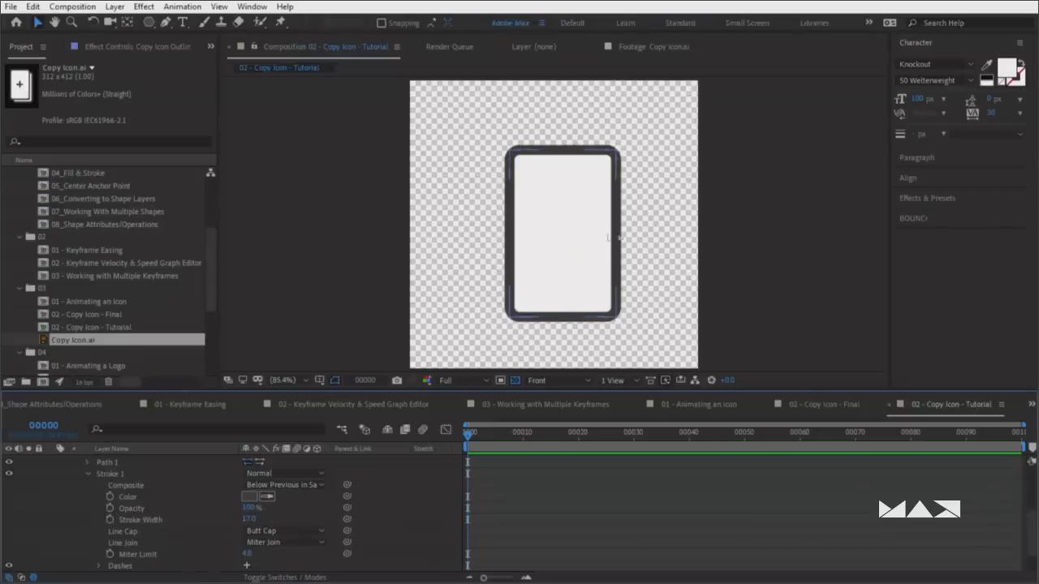
Collapse Group 8 and rename it Paper Icon
{"action": "scroll", "coordinate": [109, 507], "scroll_direction": "up", "scroll_amount": 3}
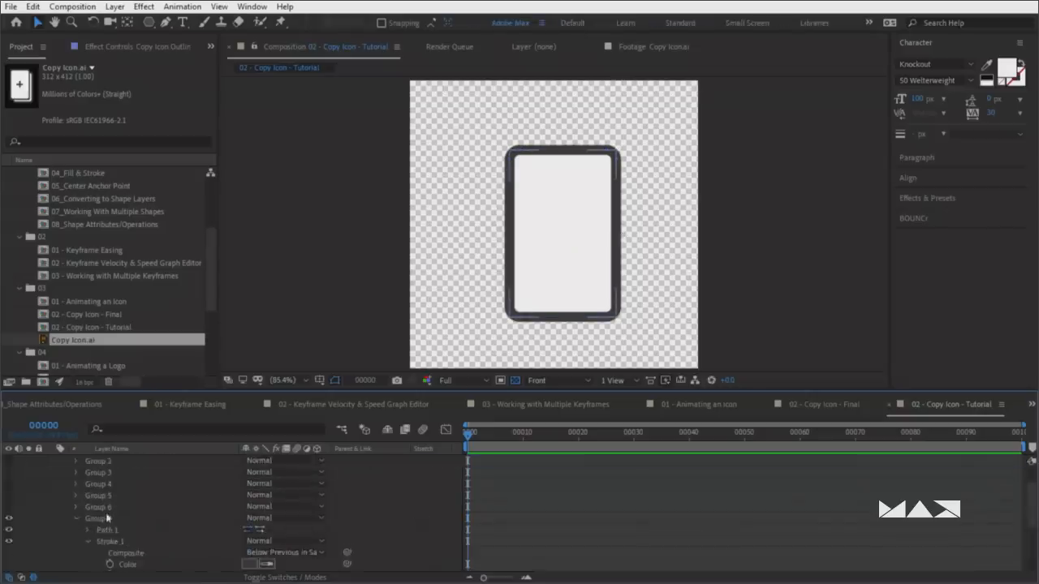
{"action": "scroll", "coordinate": [106, 517], "scroll_direction": "up", "scroll_amount": 3}
{"action": "left_click", "coordinate": [77, 553]}
{"action": "left_click", "coordinate": [110, 554]}
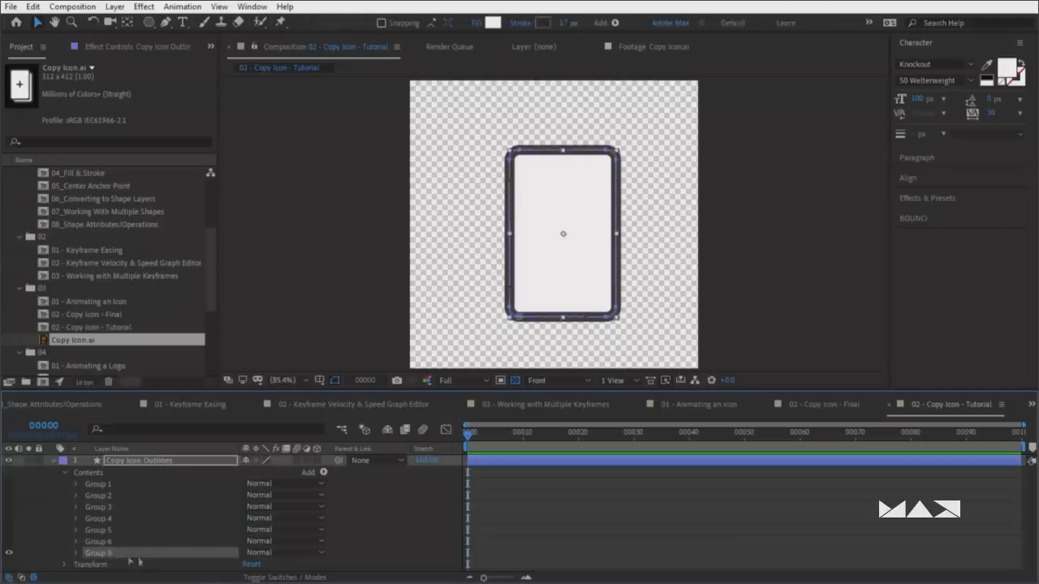
{"action": "key", "text": "Return"}
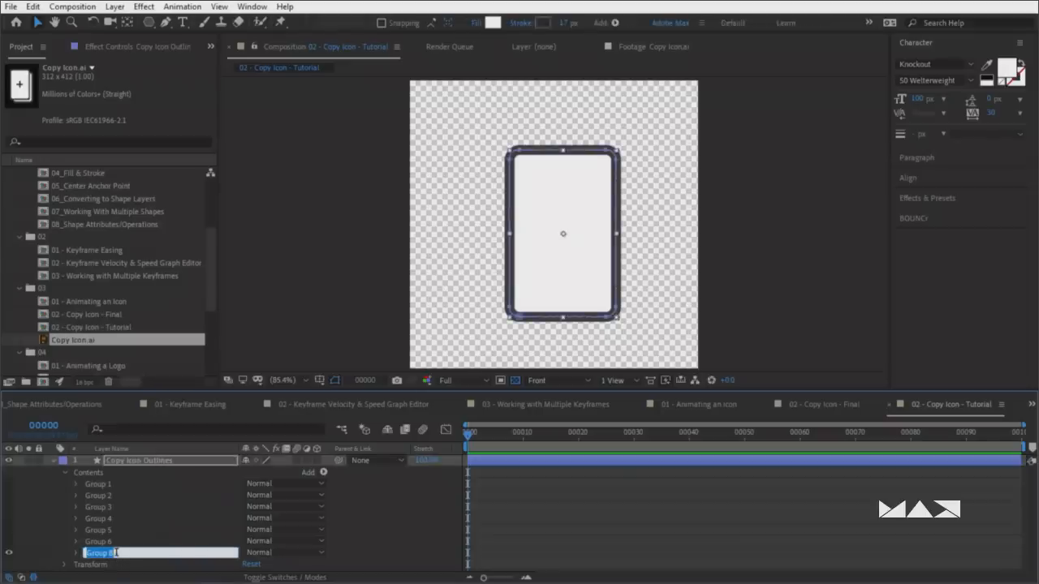
{"action": "type", "text": "Paper Icon"}
{"action": "key", "text": "Return"}
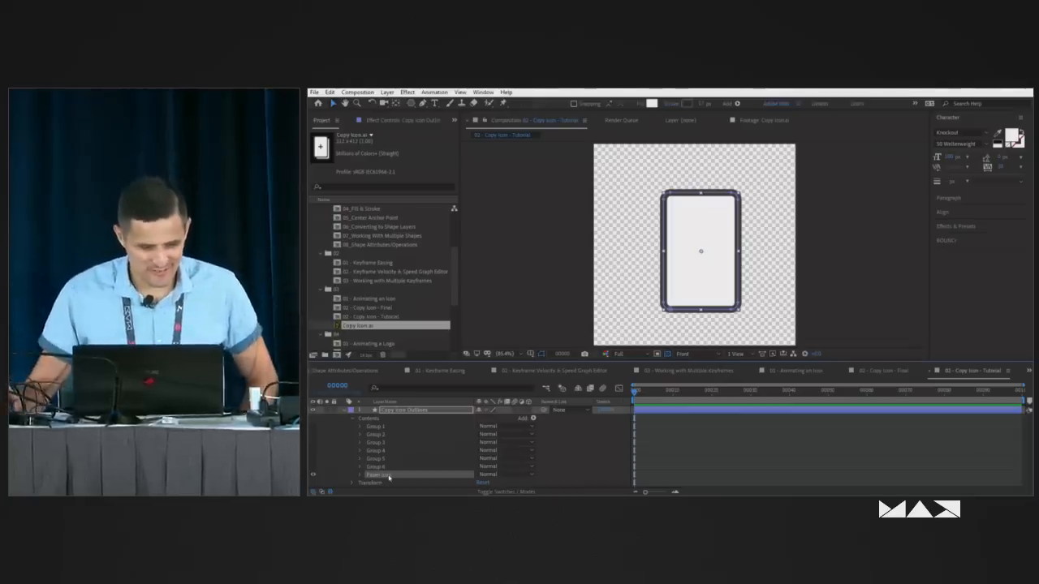
Make Group 5 and Group 6 visible and rename Group 6 as Vert
{"action": "left_click", "coordinate": [376, 467]}
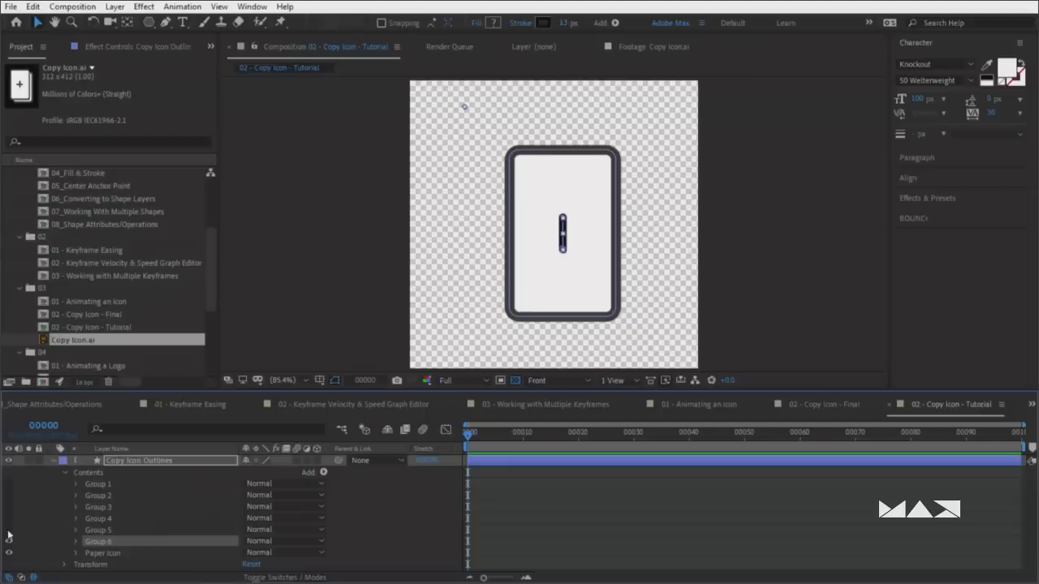
{"action": "left_click", "coordinate": [8, 530]}
{"action": "key", "text": "Return"}
{"action": "type", "text": "Vert"}
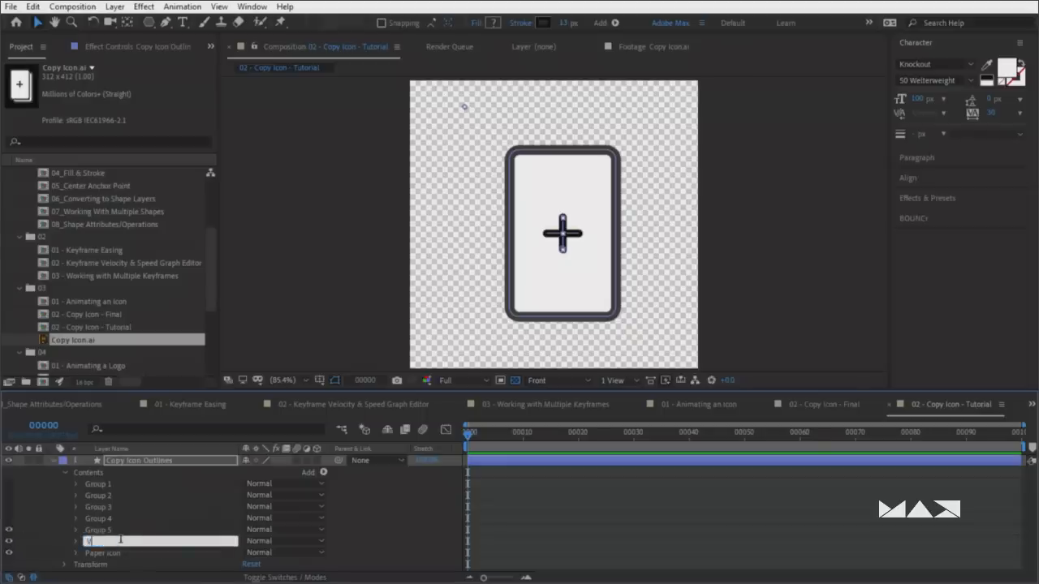
{"action": "key", "text": "Return"}
Rename Group 5, the plus sign's horizontal bar, as Horz
{"action": "left_click", "coordinate": [116, 530]}
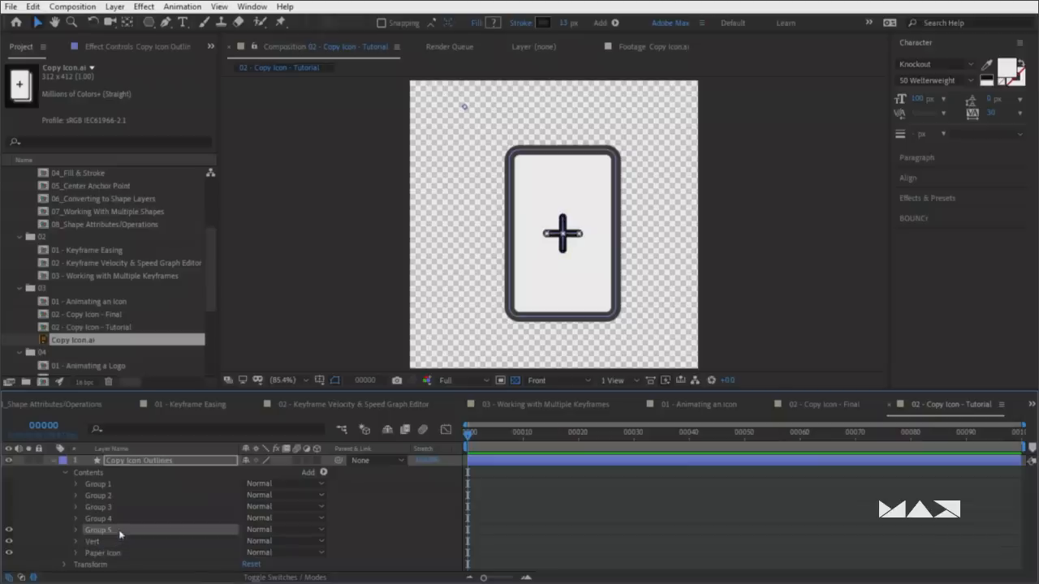
{"action": "key", "text": "Return"}
{"action": "type", "text": "Horz"}
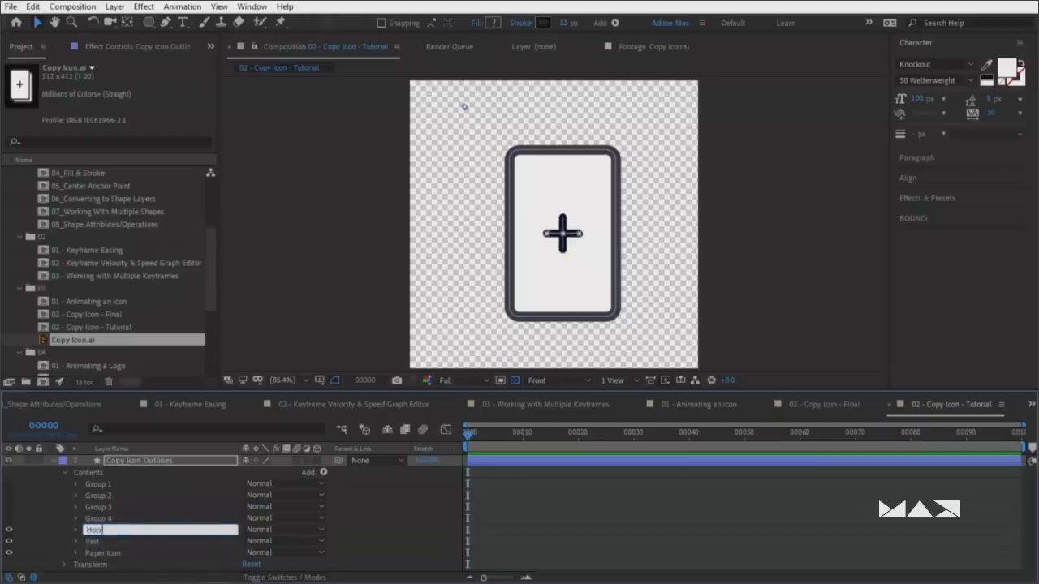
{"action": "key", "text": "Return"}
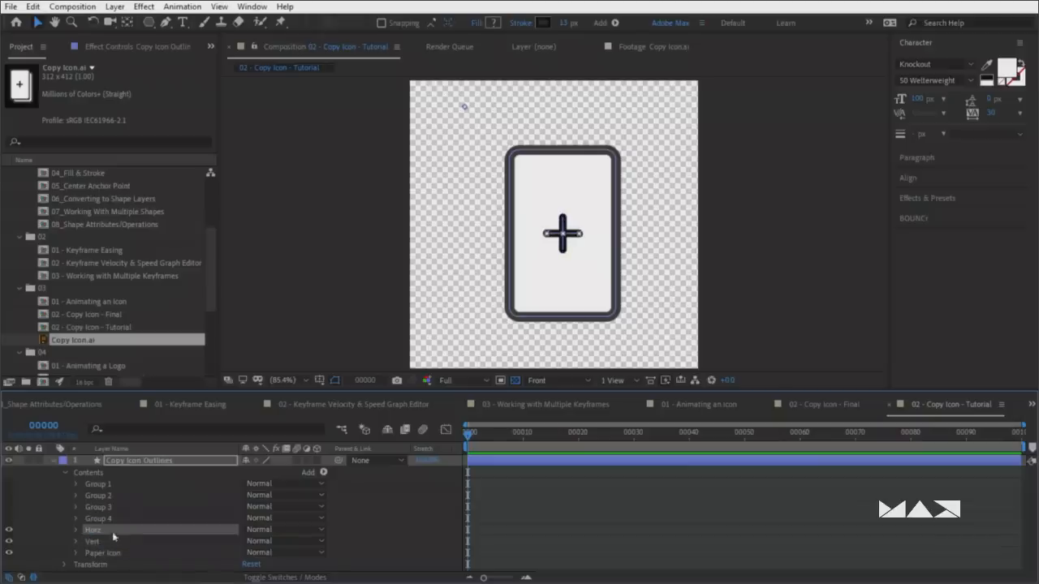
Group Horz and Vert together and name the new group Plus Icon
{"action": "left_click", "coordinate": [116, 541], "text": "shift"}
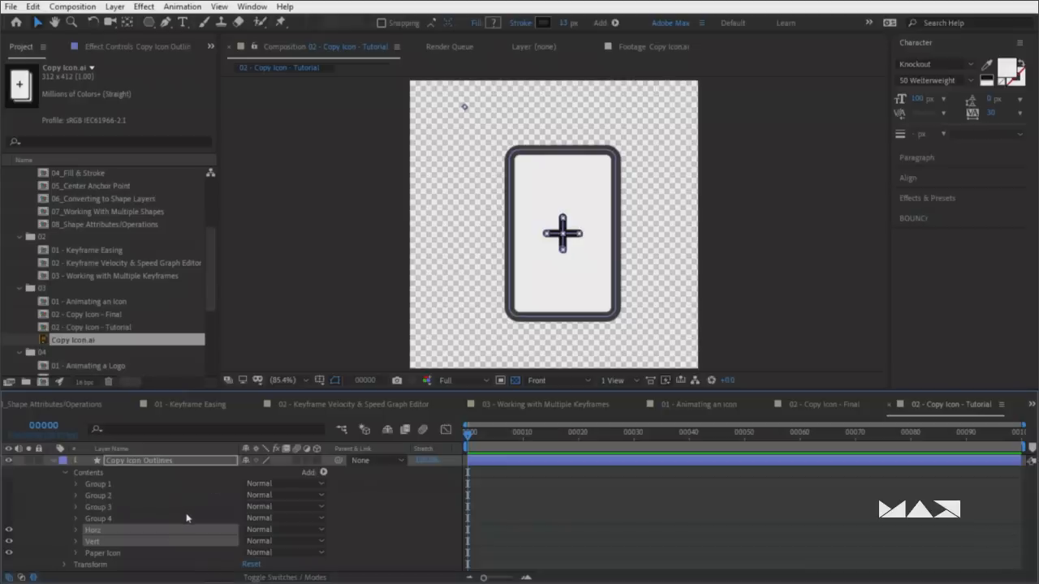
{"action": "key", "text": "ctrl+g"}
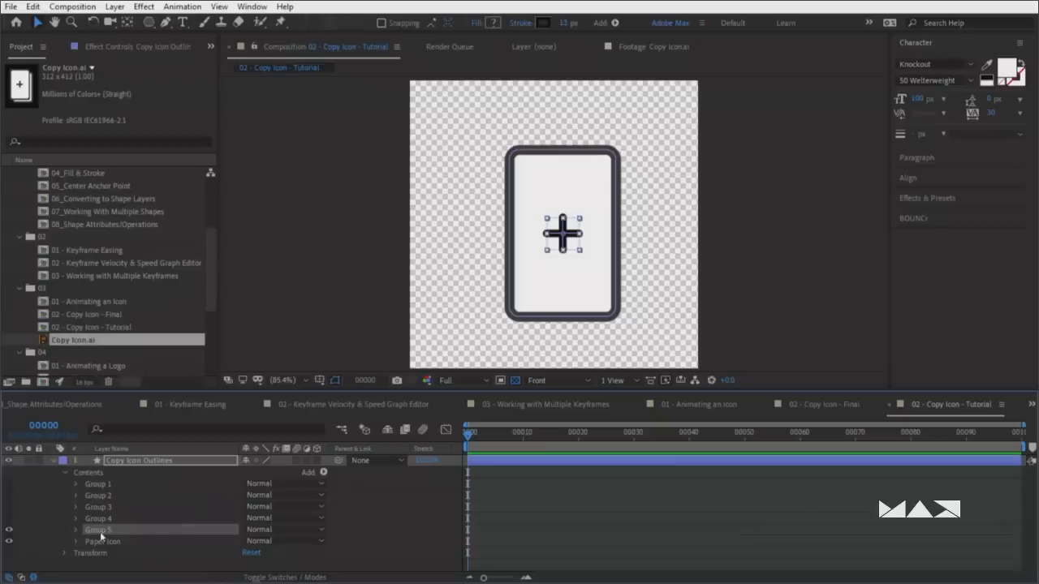
{"action": "key", "text": "Return"}
{"action": "type", "text": "Plus Icon"}
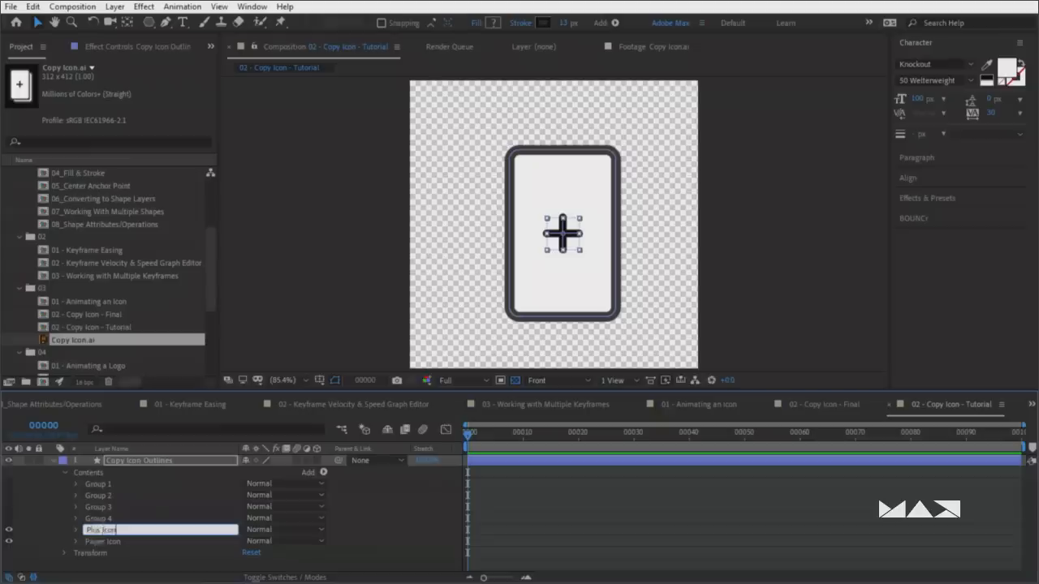
{"action": "key", "text": "Return"}
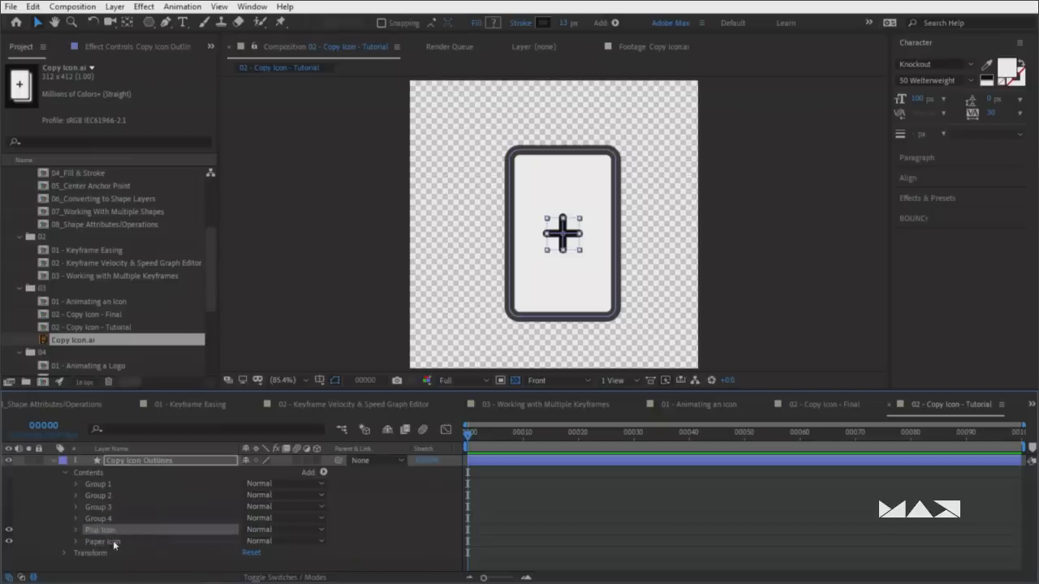
Group Plus Icon and Paper Icon together and name the new group Copy Icon
{"action": "left_click", "coordinate": [114, 543], "text": "shift"}
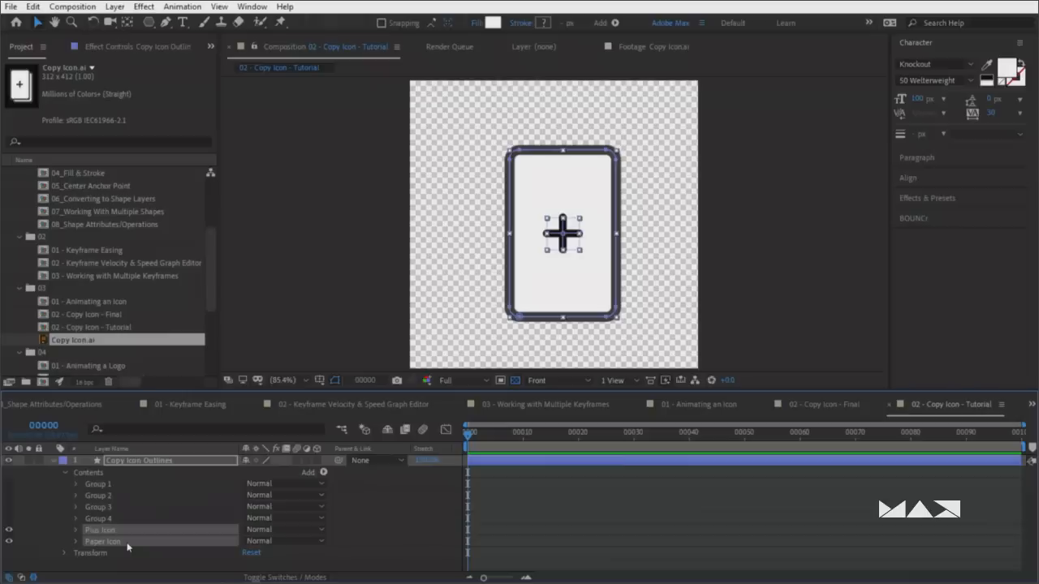
{"action": "key", "text": "ctrl+g"}
{"action": "key", "text": "Return"}
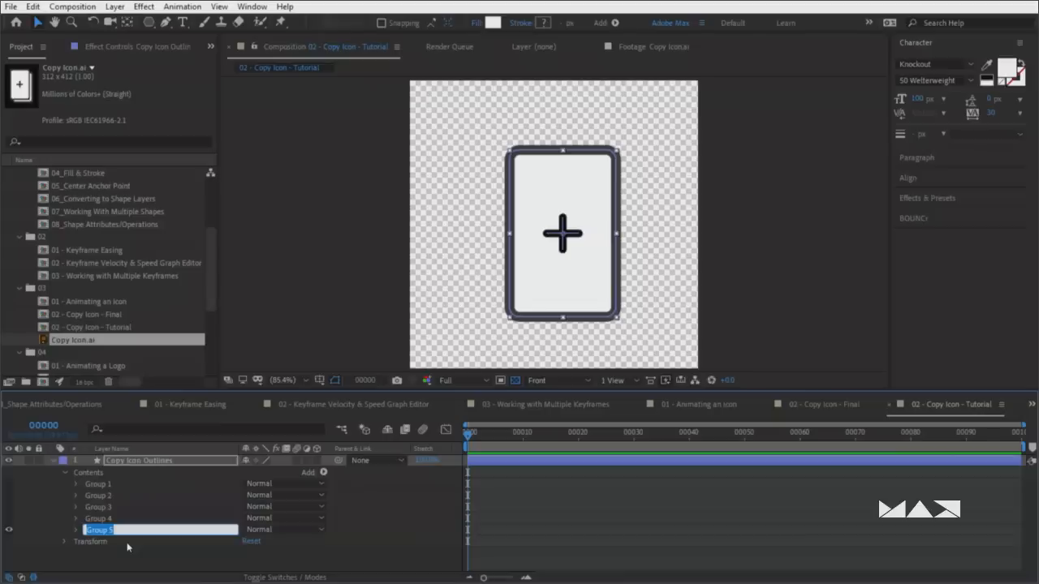
{"action": "type", "text": "Copy Icon"}
{"action": "key", "text": "Return"}
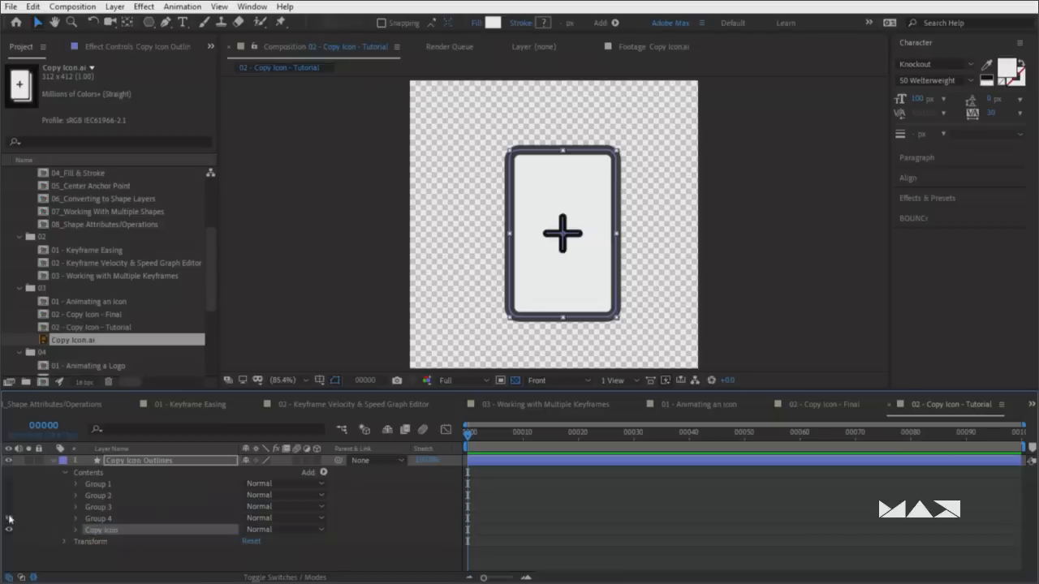
Turn the visibility of Group 1 through Group 4 back on and delete these four groups
{"action": "left_click_drag", "start_coordinate": [9, 518], "coordinate": [9, 484]}
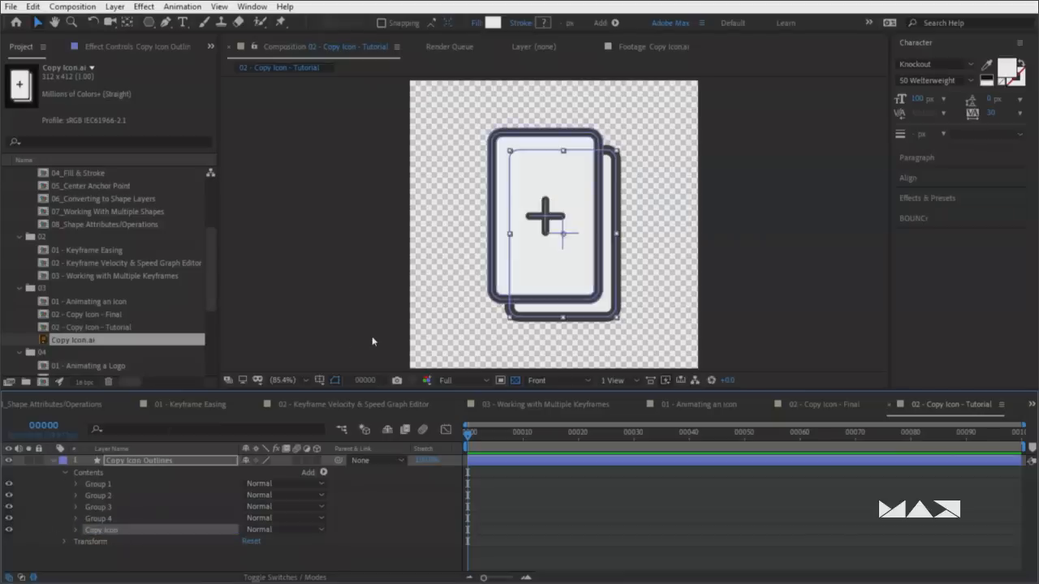
{"action": "left_click", "coordinate": [98, 519]}
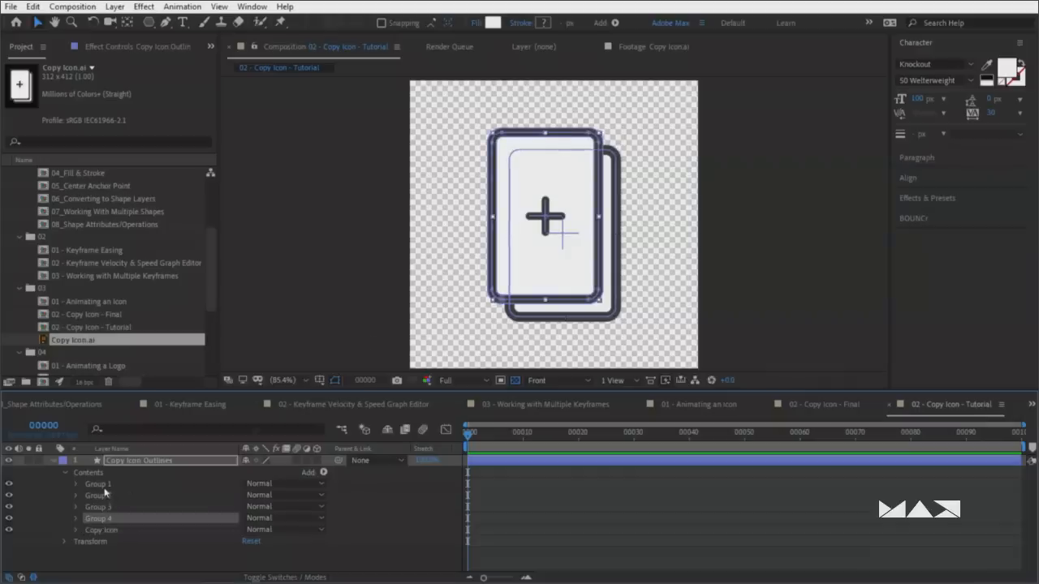
{"action": "left_click", "coordinate": [103, 485], "text": "shift"}
{"action": "key", "text": "Delete"}
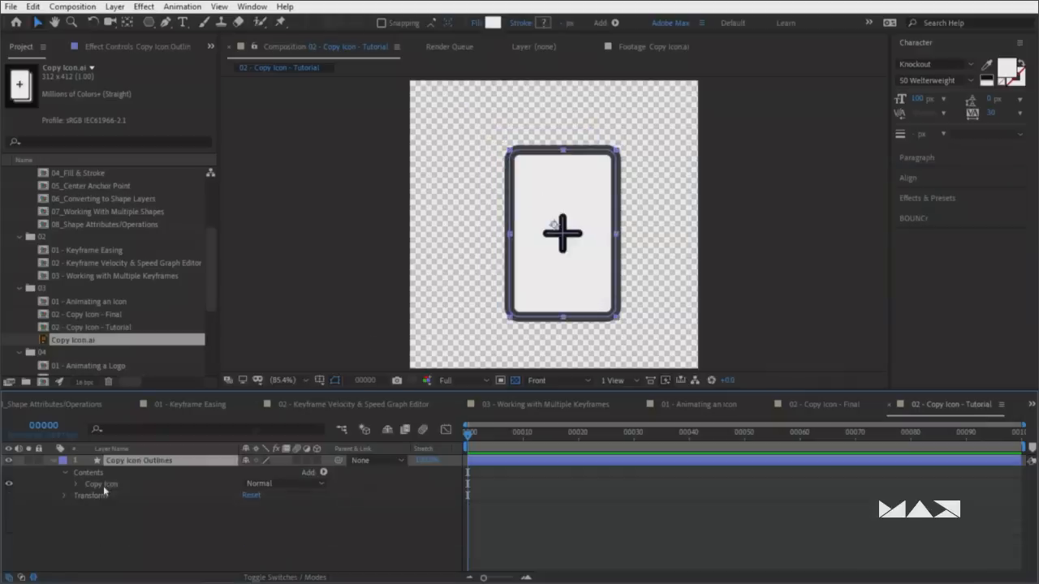
Expand Copy Icon and examine the nested structure of Plus Icon, including the contents of Vert
{"action": "left_click", "coordinate": [107, 484]}
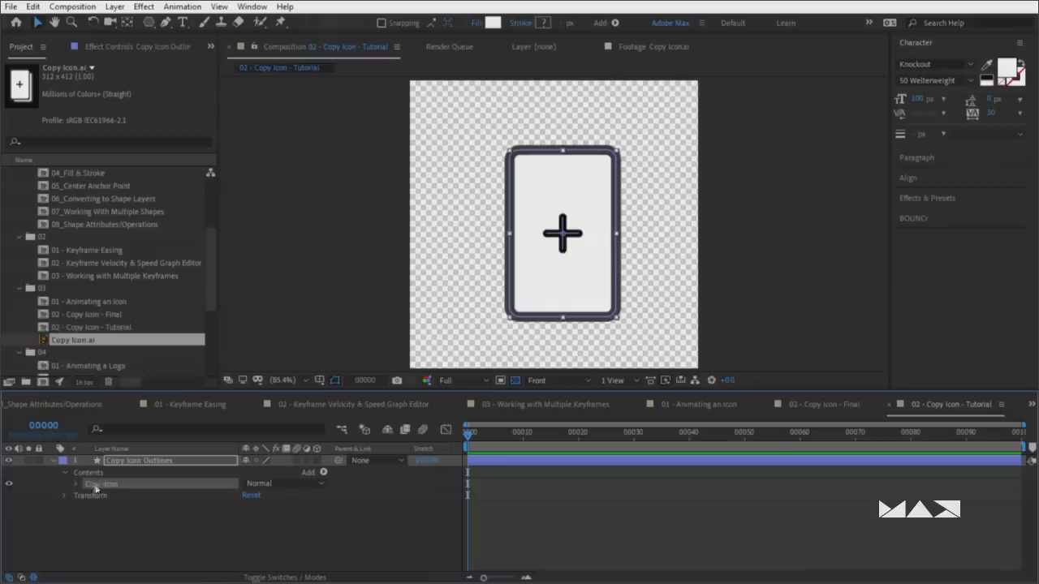
{"action": "left_click", "coordinate": [76, 484]}
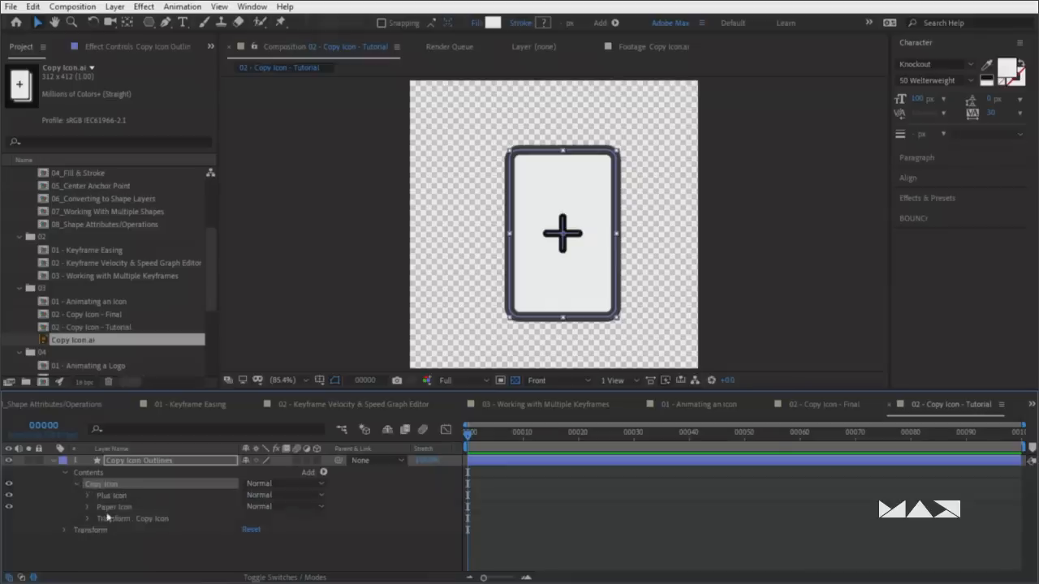
{"action": "left_click", "coordinate": [109, 508]}
{"action": "left_click", "coordinate": [112, 495]}
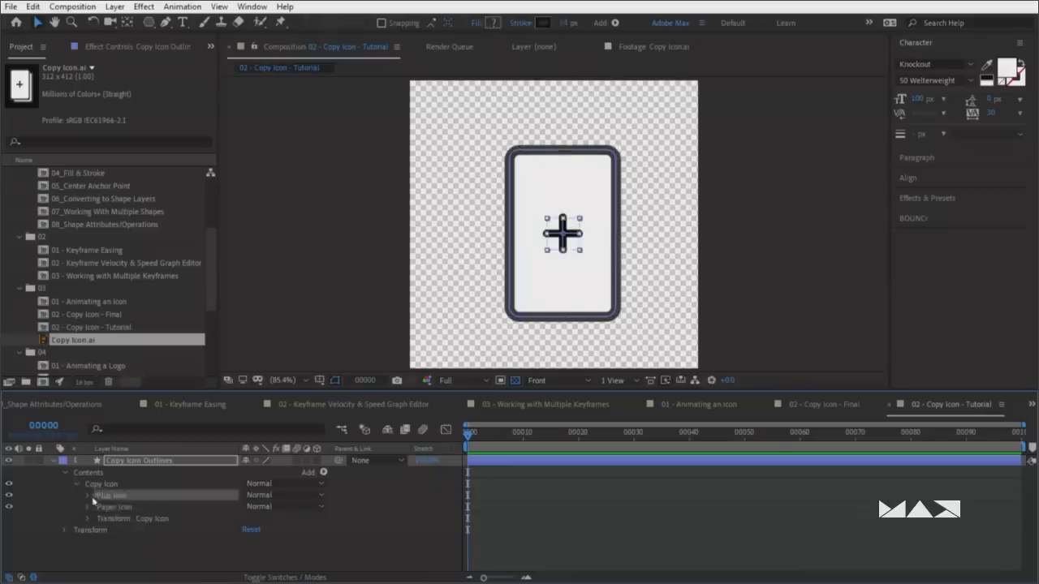
{"action": "left_click", "coordinate": [88, 495]}
{"action": "left_click", "coordinate": [118, 507]}
{"action": "left_click", "coordinate": [117, 517]}
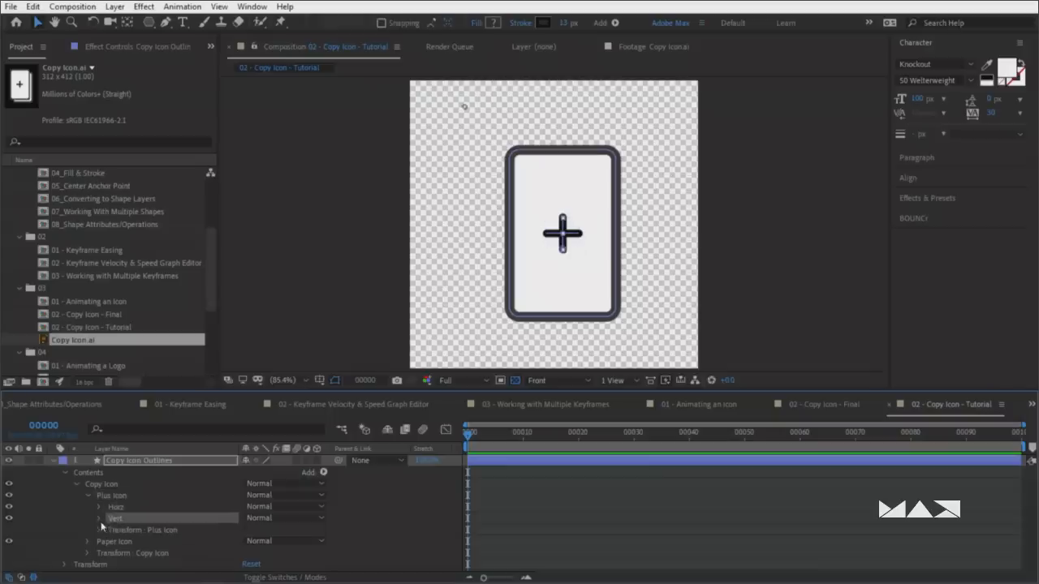
{"action": "left_click", "coordinate": [98, 518]}
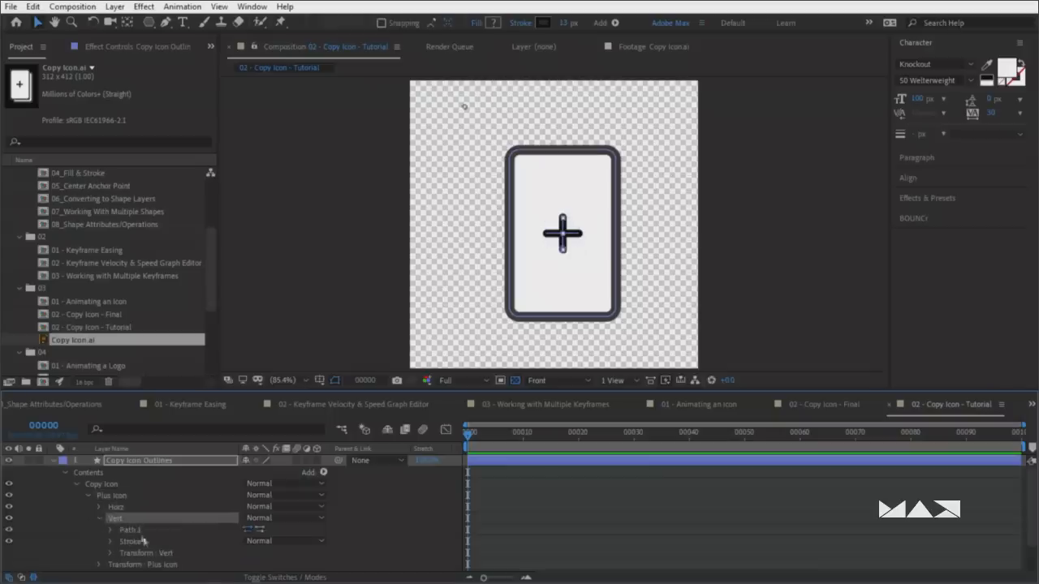
{"action": "left_click", "coordinate": [98, 518]}
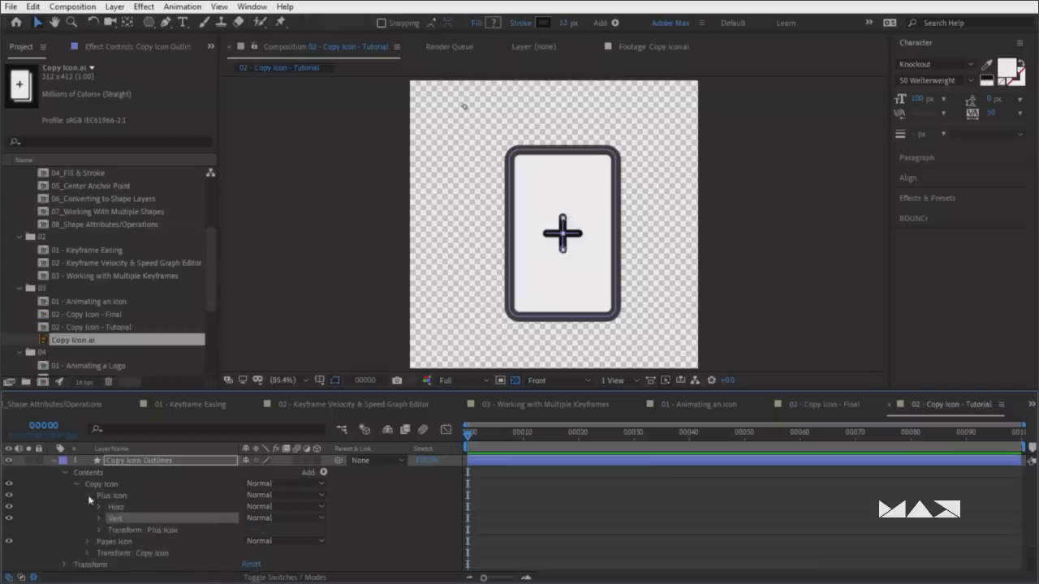
{"action": "left_click", "coordinate": [87, 495]}
Expand the Paper Icon group and add Trim Paths to it
{"action": "left_click", "coordinate": [118, 508]}
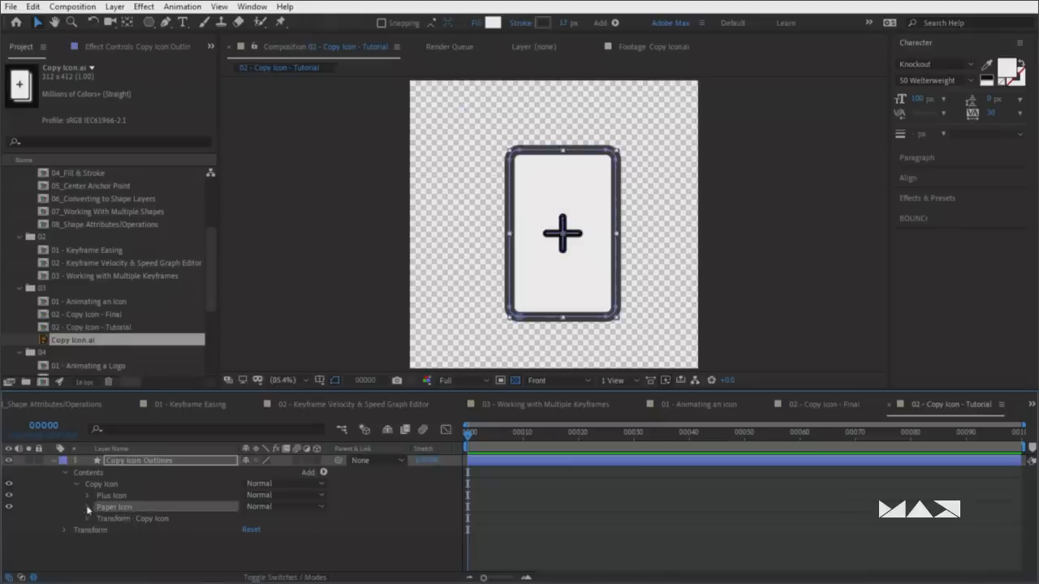
{"action": "left_click", "coordinate": [89, 508]}
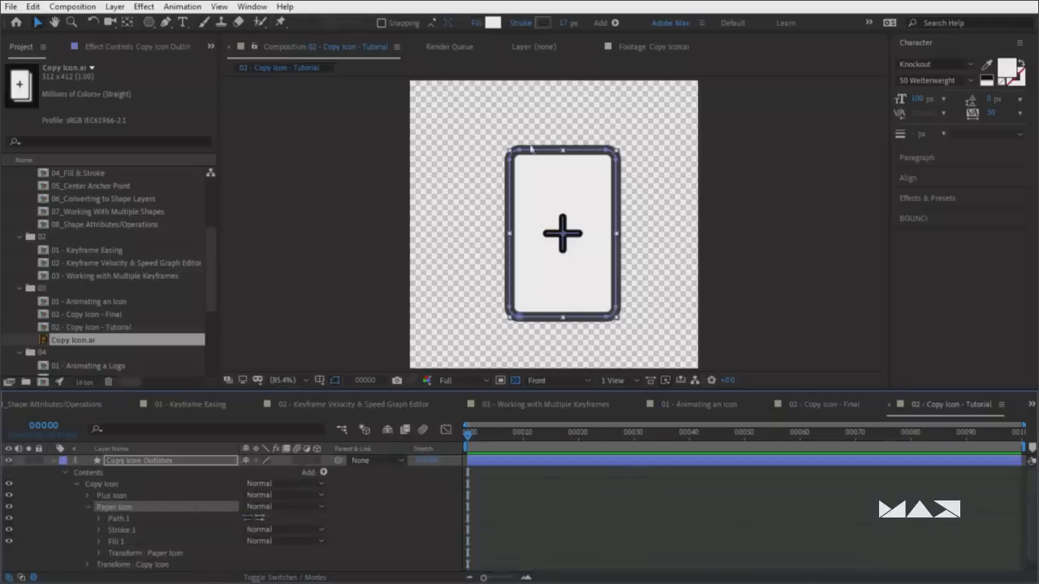
{"action": "left_click", "coordinate": [323, 472]}
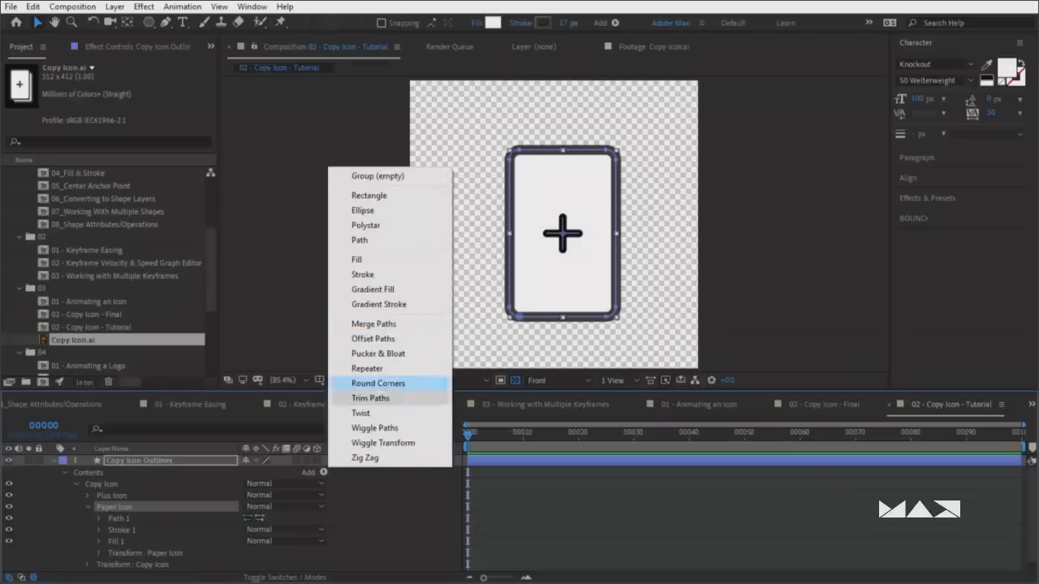
{"action": "left_click", "coordinate": [387, 405]}
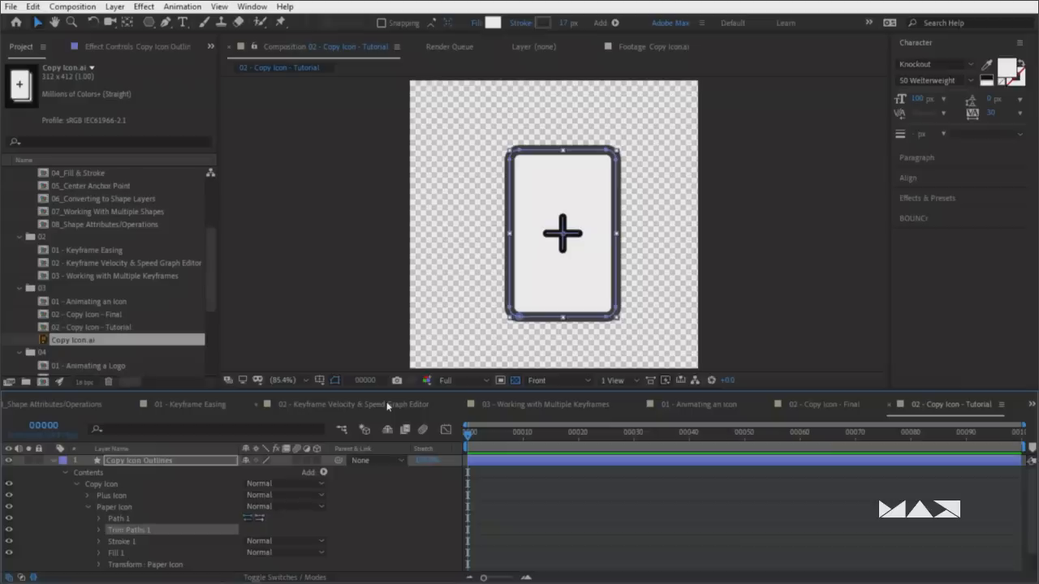
Set Paper Icon's Trim Paths End to 0% and keyframe Start at 0% on frame 0
{"action": "left_click", "coordinate": [98, 530]}
{"action": "left_click_drag", "start_coordinate": [251, 542], "coordinate": [213, 542]}
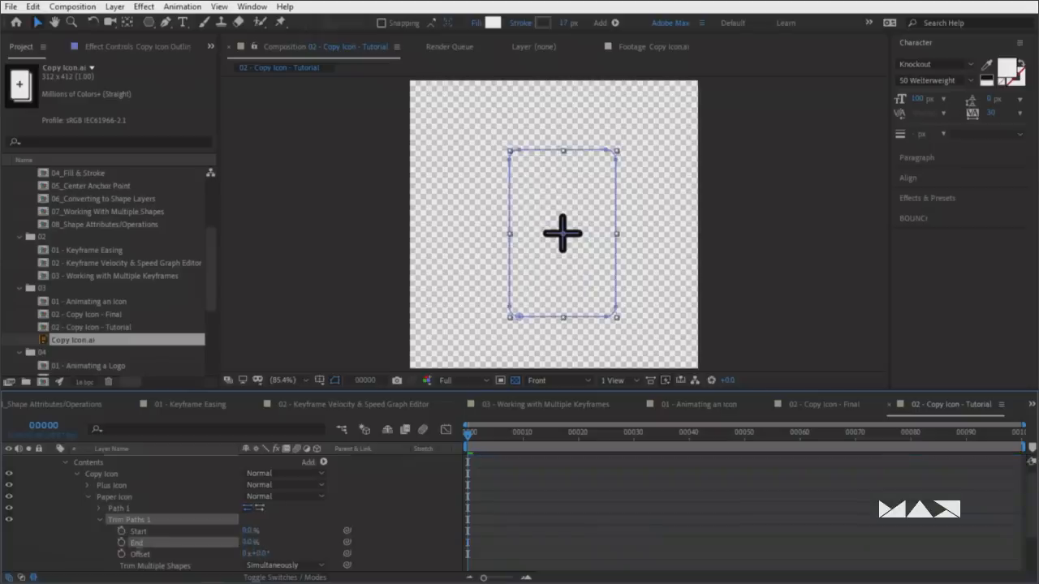
{"action": "left_click", "coordinate": [148, 532]}
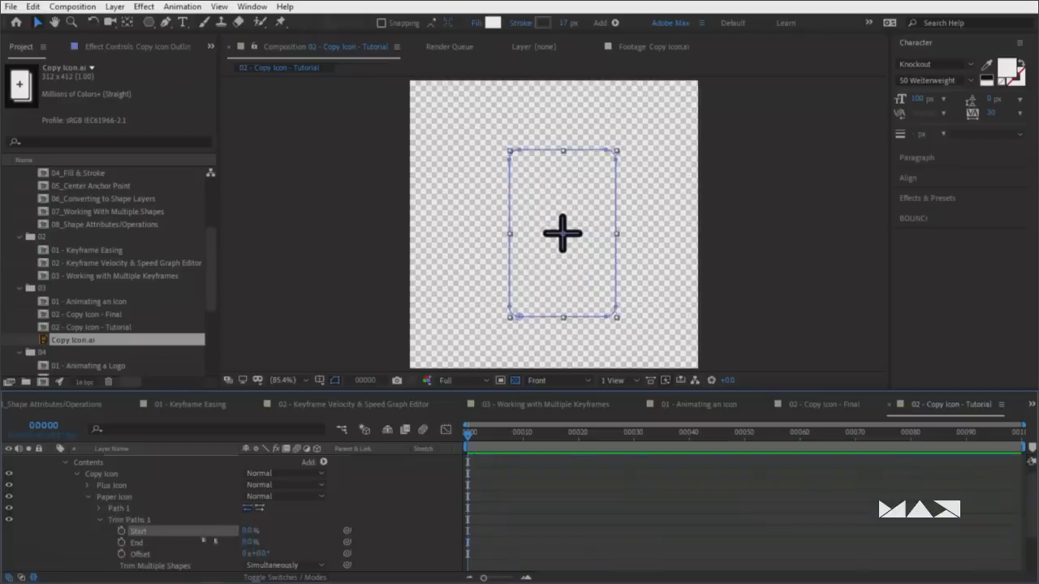
{"action": "mouse_move", "coordinate": [252, 531]}
{"action": "left_mouse_down"}
{"action": "mouse_move", "coordinate": [323, 531]}
{"action": "mouse_move", "coordinate": [244, 531]}
{"action": "left_mouse_up"}
{"action": "left_click", "coordinate": [122, 531]}
Keyframe Paper Icon's Trim Paths Start at 100% on frame 25
{"action": "key", "text": "shift+Page_Down"}
{"action": "key", "text": "shift+Page_Down"}
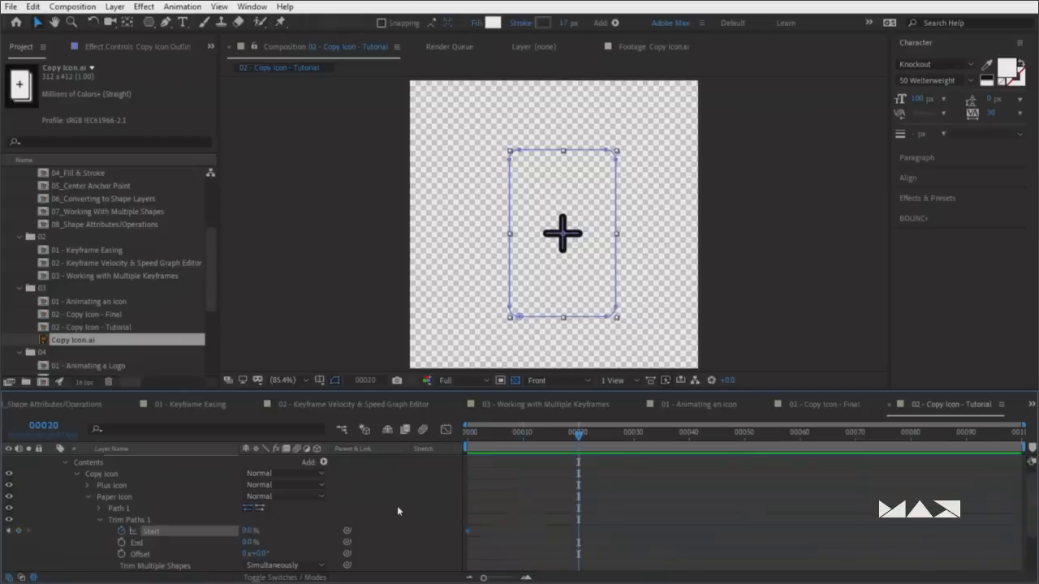
{"action": "key", "text": "Page_Down"}
{"action": "key", "text": "Page_Down"}
{"action": "key", "text": "Page_Down"}
{"action": "key", "text": "Page_Down"}
{"action": "key", "text": "Page_Down"}
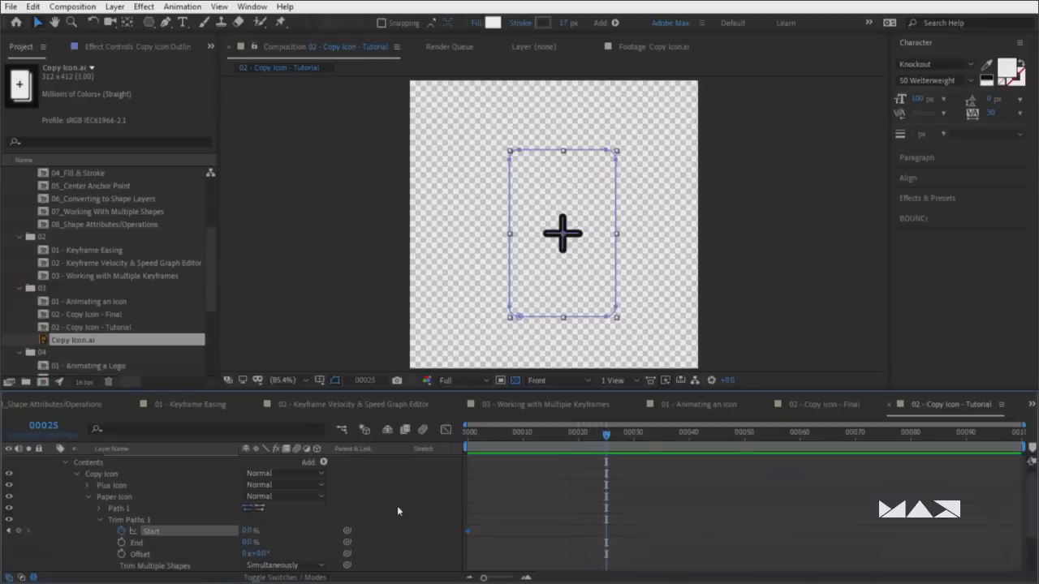
{"action": "left_click_drag", "start_coordinate": [250, 532], "coordinate": [331, 532]}
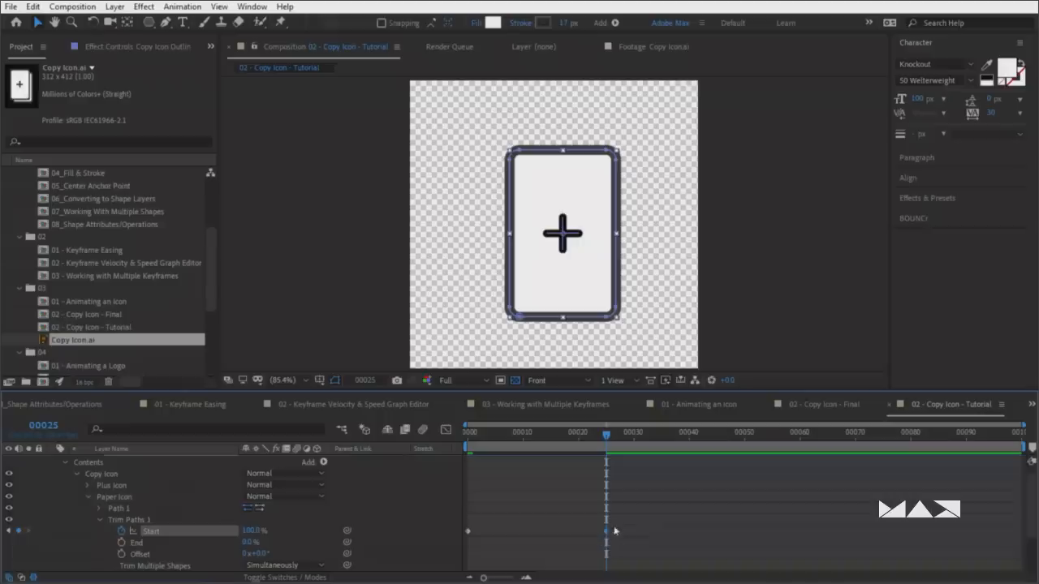
Preview the paper outline's Trim Paths animation from the first frame
{"action": "left_click", "coordinate": [562, 434]}
{"action": "key", "text": "Home"}
{"action": "key", "text": "space"}
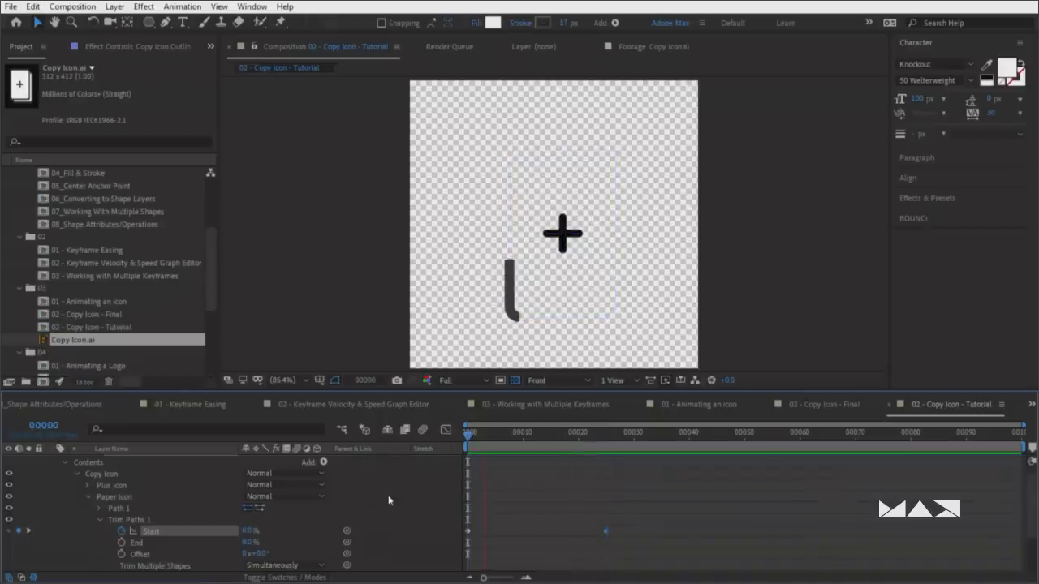
{"action": "key", "text": "space"}
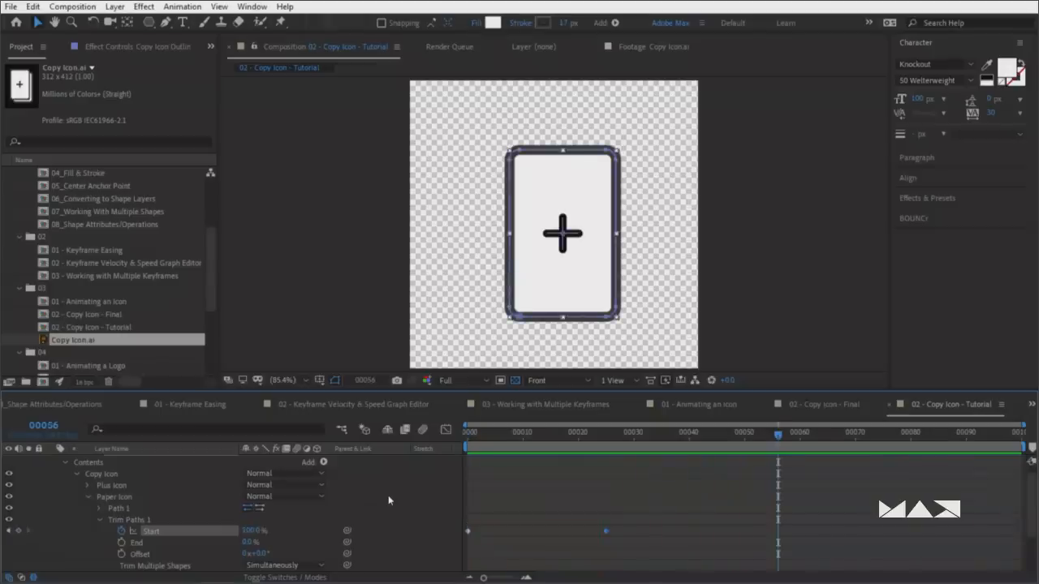
Apply Easy Ease to the Trim Paths Start keyframe at frame 0, preview the animation and reselect that keyframe
{"action": "left_click", "coordinate": [467, 434]}
{"action": "left_click_drag", "start_coordinate": [498, 522], "coordinate": [456, 548]}
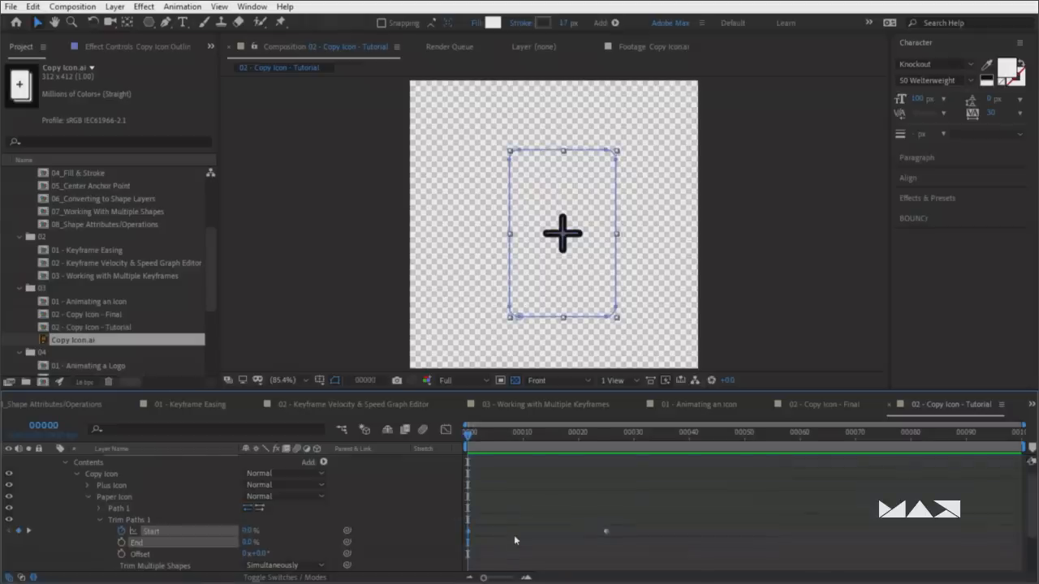
{"action": "key", "text": "F9"}
{"action": "key", "text": "space"}
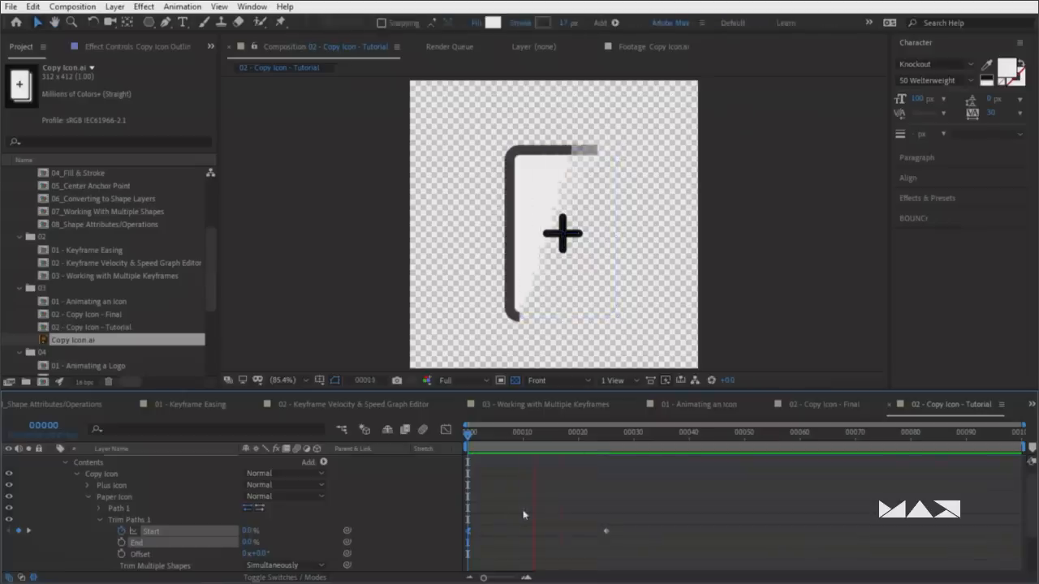
{"action": "left_click_drag", "start_coordinate": [509, 516], "coordinate": [479, 536]}
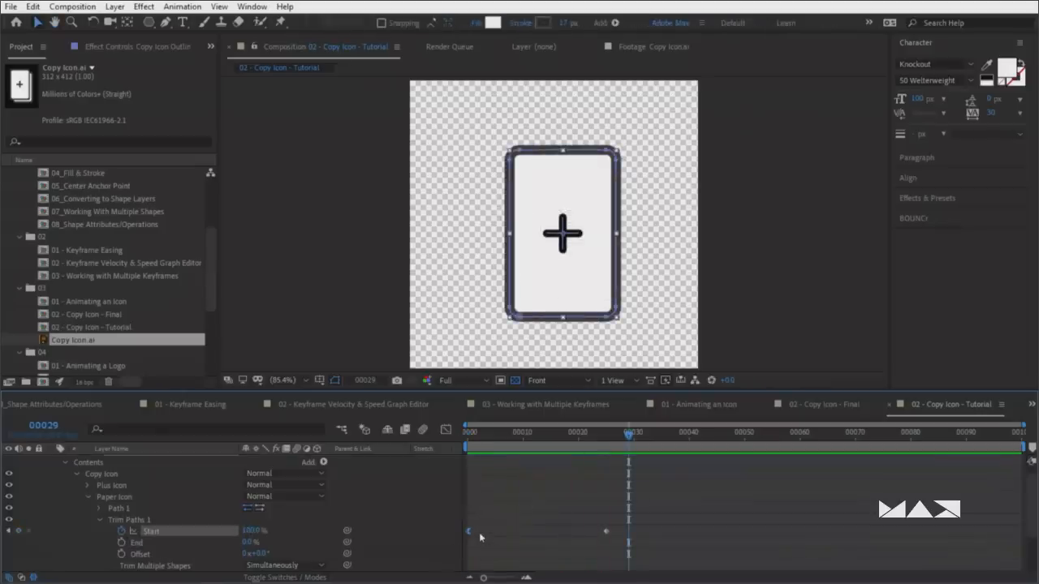
Set the outgoing velocity influence of the Trim Paths Start keyframe at frame 0 to 55%
{"action": "key", "text": "ctrl+shift+k"}
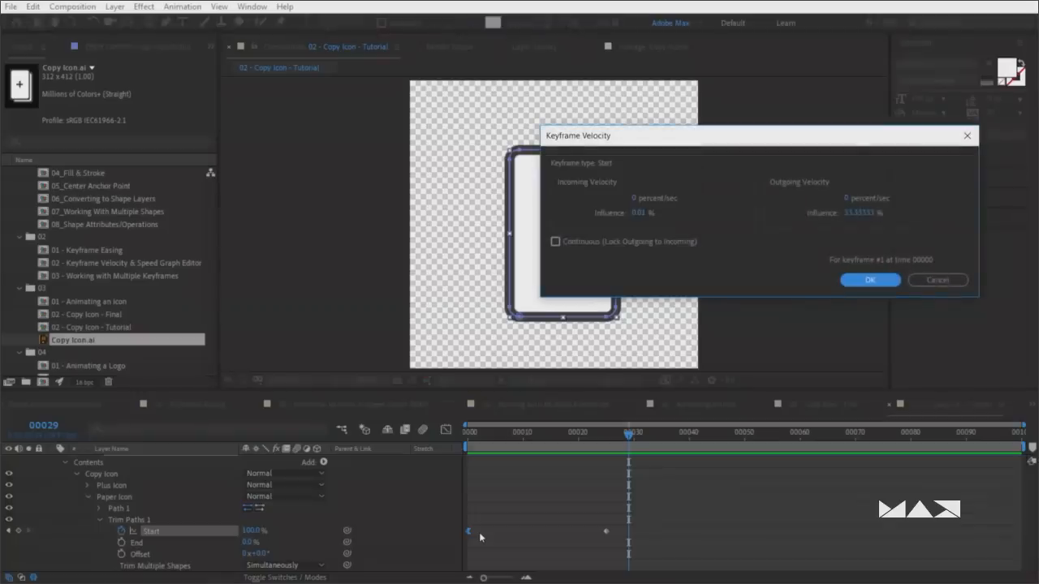
{"action": "left_click", "coordinate": [870, 279]}
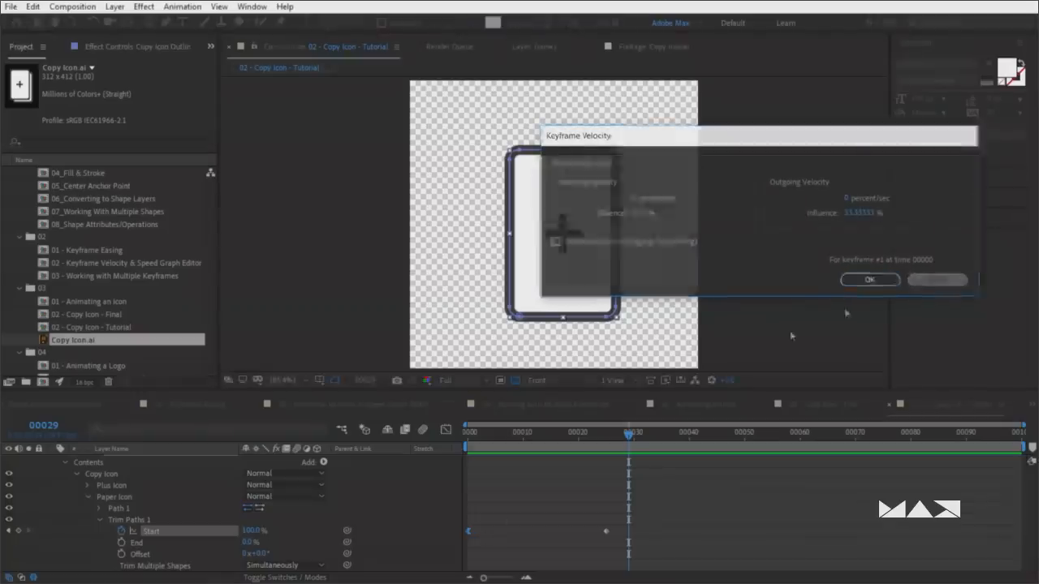
{"action": "right_click", "coordinate": [469, 533]}
{"action": "left_click", "coordinate": [519, 507]}
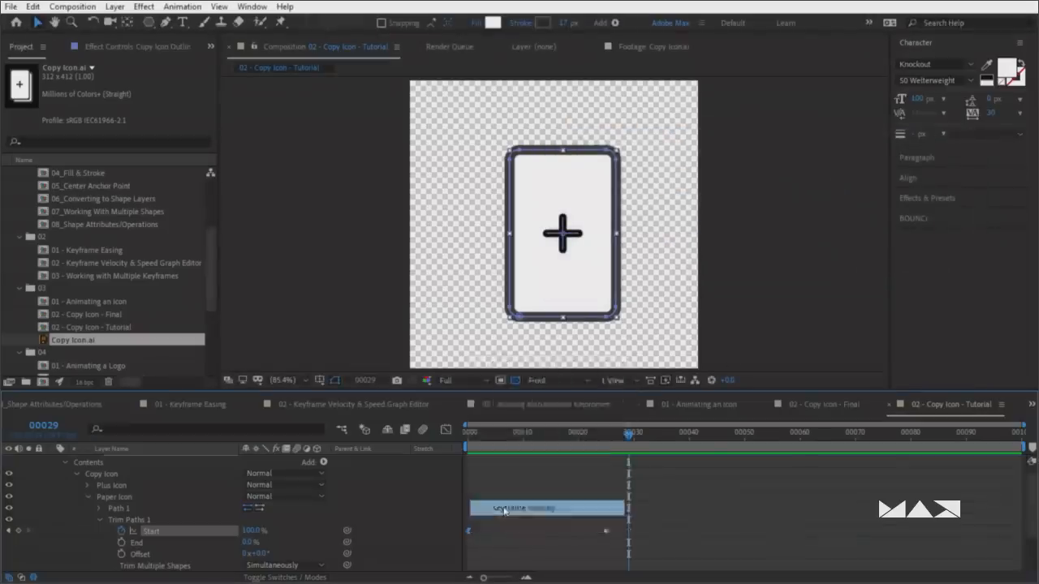
{"action": "left_click_drag", "start_coordinate": [847, 213], "coordinate": [878, 226]}
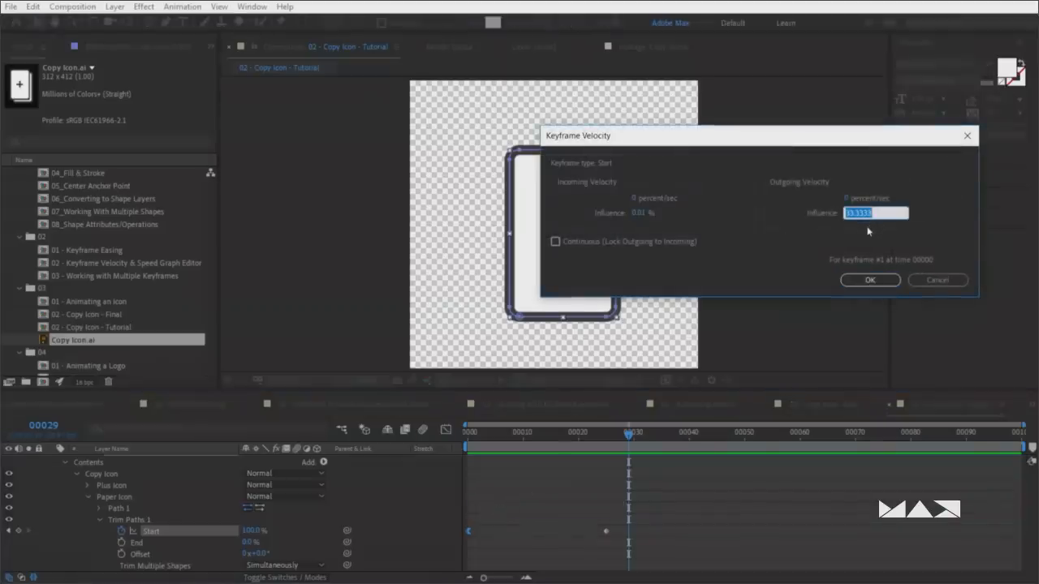
{"action": "type", "text": "55"}
{"action": "key", "text": "Return"}
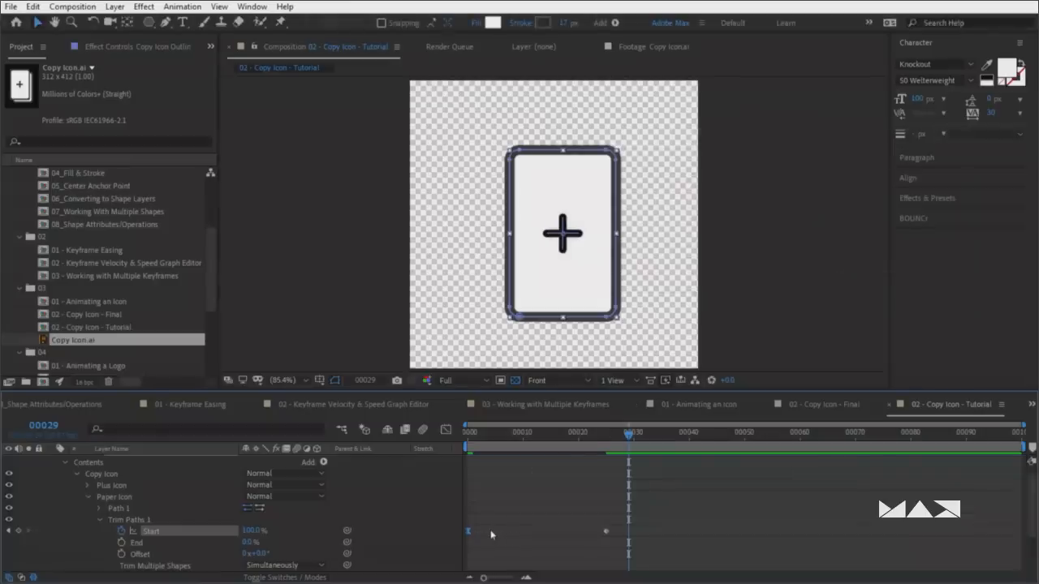
Set the incoming velocity influence of the Trim Paths Start keyframe at frame 25 to 75% and preview the animation
{"action": "left_click_drag", "start_coordinate": [556, 530], "coordinate": [624, 552]}
{"action": "key", "text": "ctrl+shift+k"}
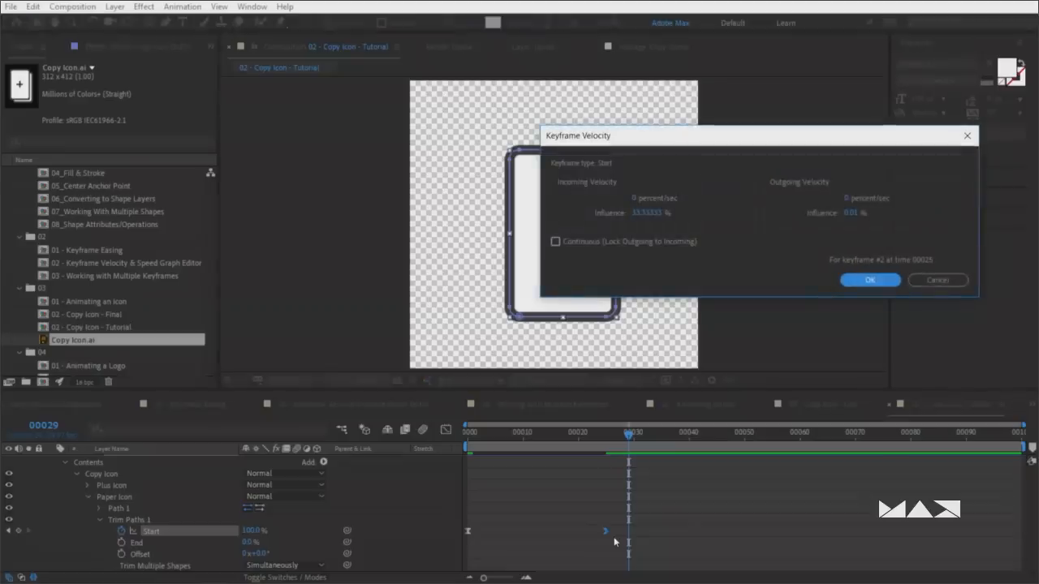
{"action": "left_click", "coordinate": [650, 218]}
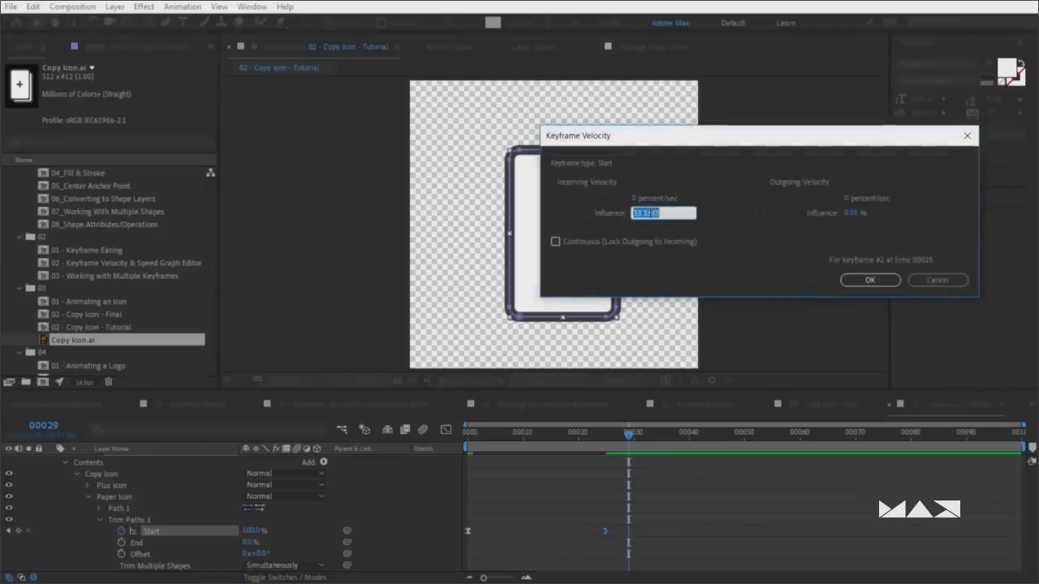
{"action": "type", "text": "75"}
{"action": "key", "text": "Return"}
{"action": "key", "text": "space"}
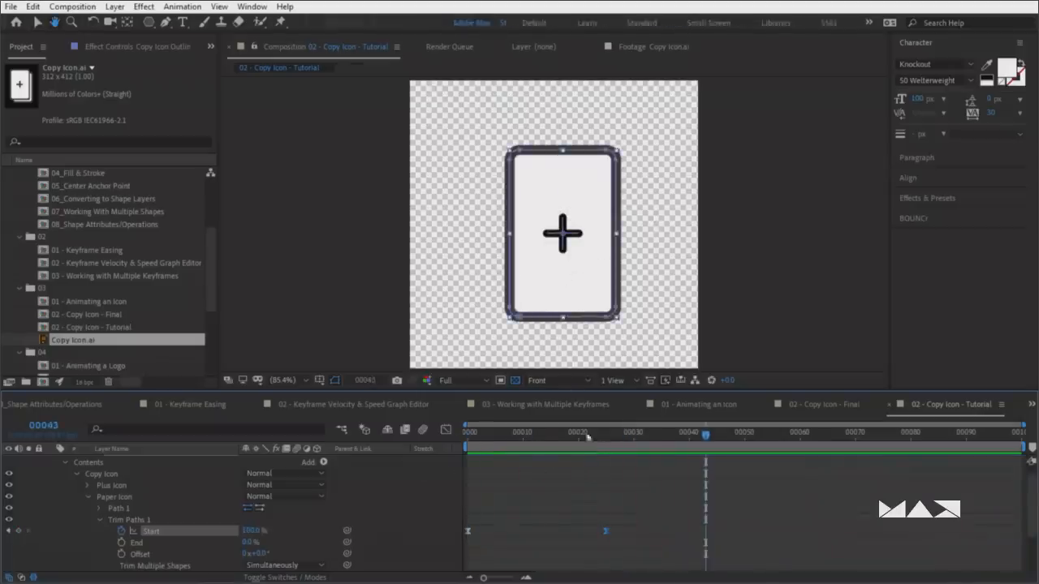
At frame 12, set the line cap of Paper Icon's Stroke 1 to Round Cap
{"action": "left_click_drag", "start_coordinate": [574, 433], "coordinate": [534, 435]}
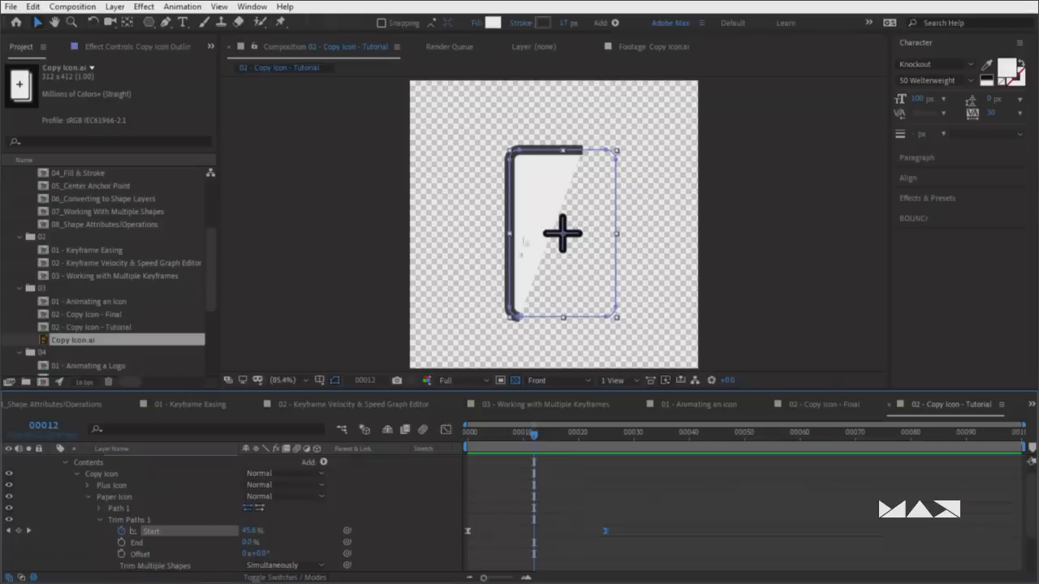
{"action": "left_click", "coordinate": [99, 519]}
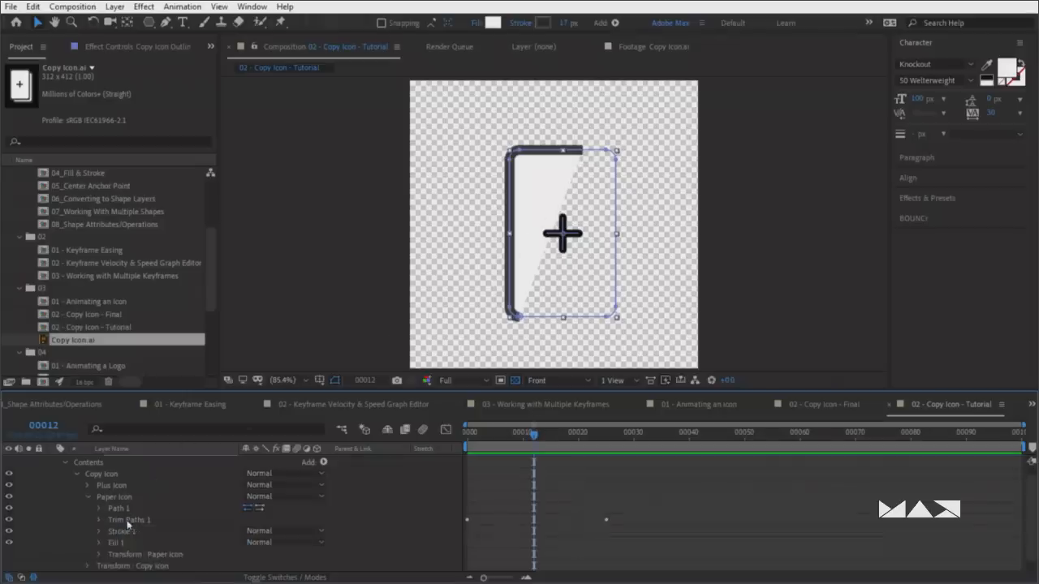
{"action": "left_click", "coordinate": [101, 532]}
{"action": "scroll", "coordinate": [150, 529], "scroll_direction": "down", "scroll_amount": 3}
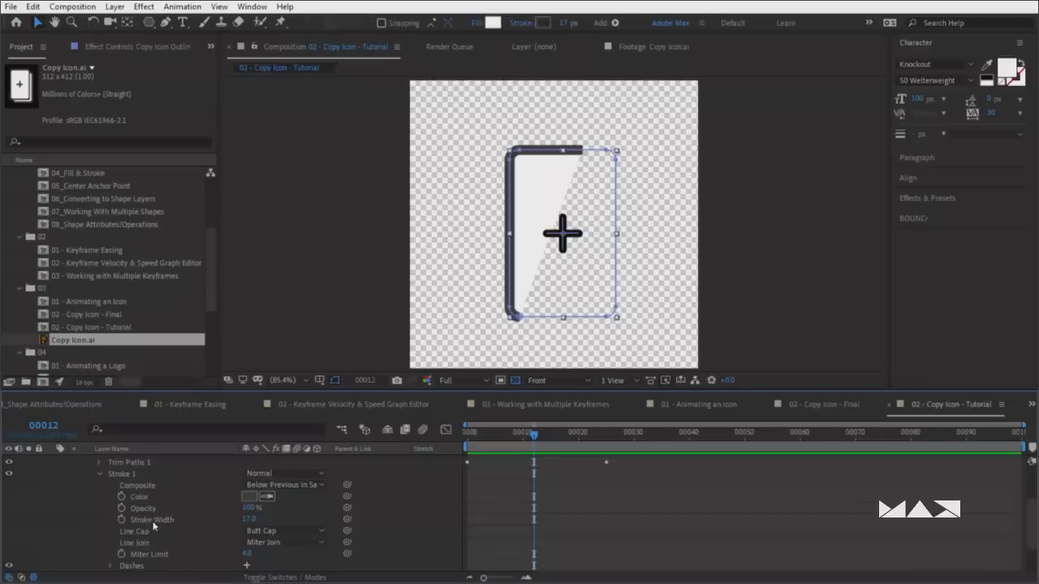
{"action": "scroll", "coordinate": [156, 528], "scroll_direction": "down", "scroll_amount": 1}
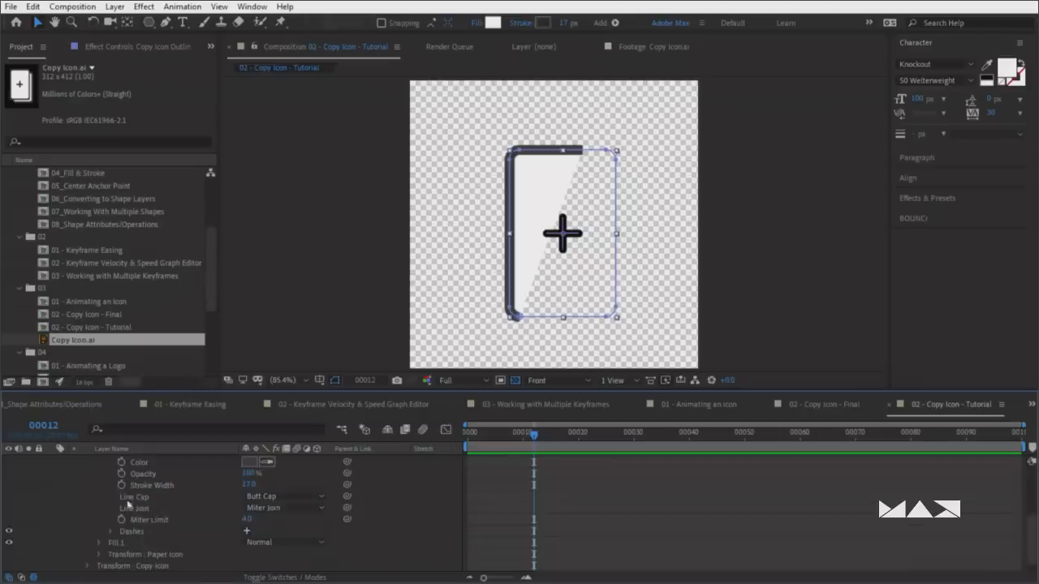
{"action": "left_click", "coordinate": [280, 496]}
{"action": "left_click", "coordinate": [314, 519]}
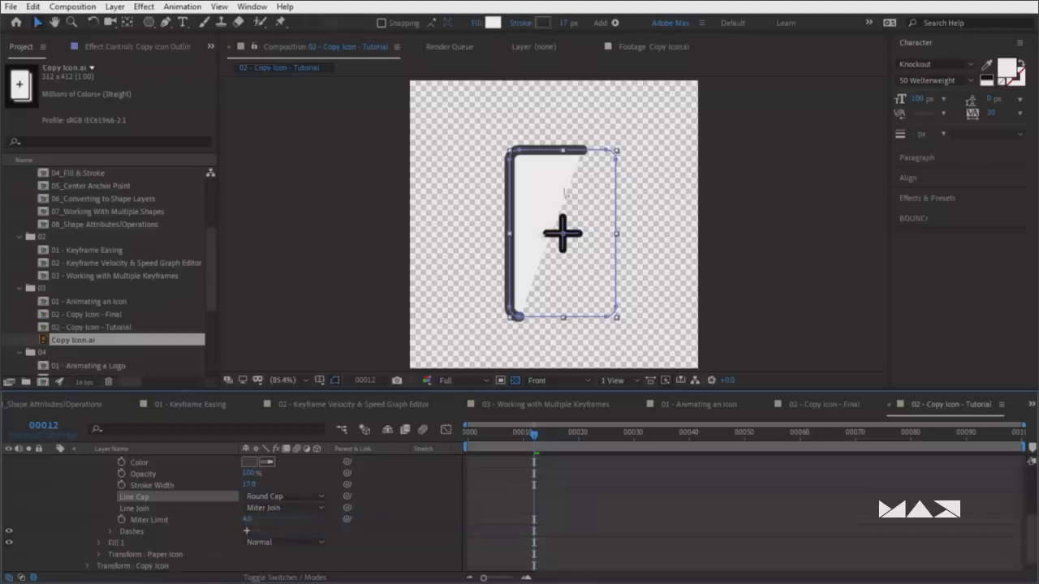
Preview the outline drawing on with its round line caps from the first frame
{"action": "left_click", "coordinate": [421, 482]}
{"action": "key", "text": "Home"}
{"action": "key", "text": "space"}
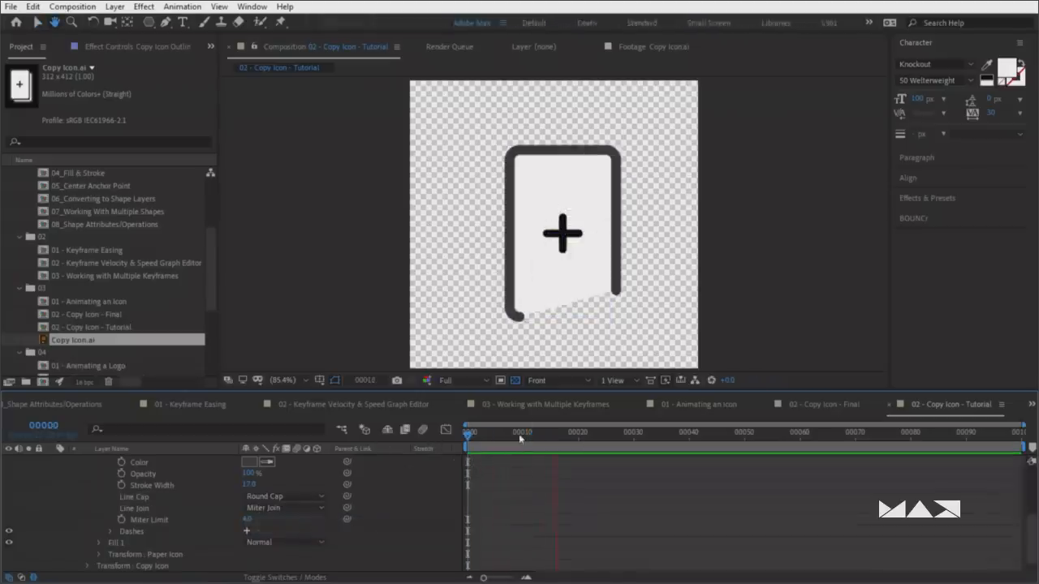
Go to frame 10, collapse Stroke 1 and set Paper Icon's Trim Paths Offset to 153°
{"action": "left_click", "coordinate": [520, 433]}
{"action": "scroll", "coordinate": [426, 504], "scroll_direction": "up", "scroll_amount": 2}
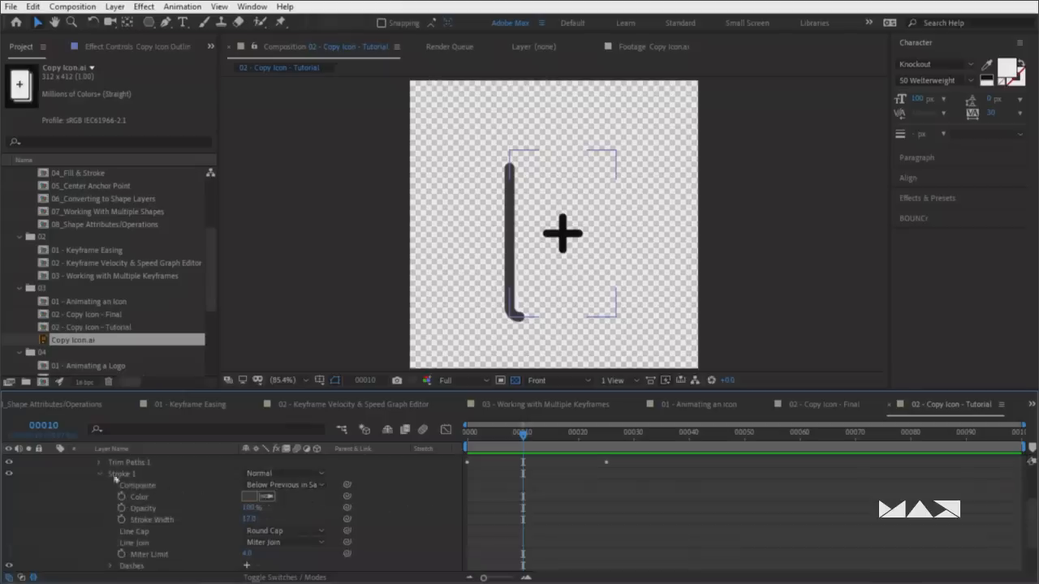
{"action": "left_click", "coordinate": [100, 473]}
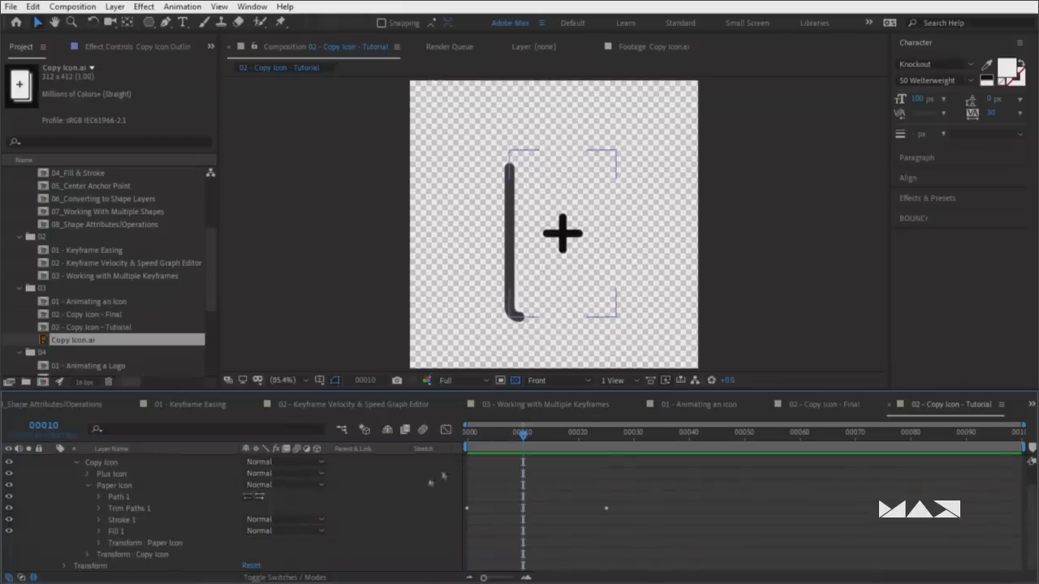
{"action": "scroll", "coordinate": [442, 475], "scroll_direction": "up", "scroll_amount": 1}
{"action": "left_click", "coordinate": [98, 530]}
{"action": "scroll", "coordinate": [98, 532], "scroll_direction": "down", "scroll_amount": 1}
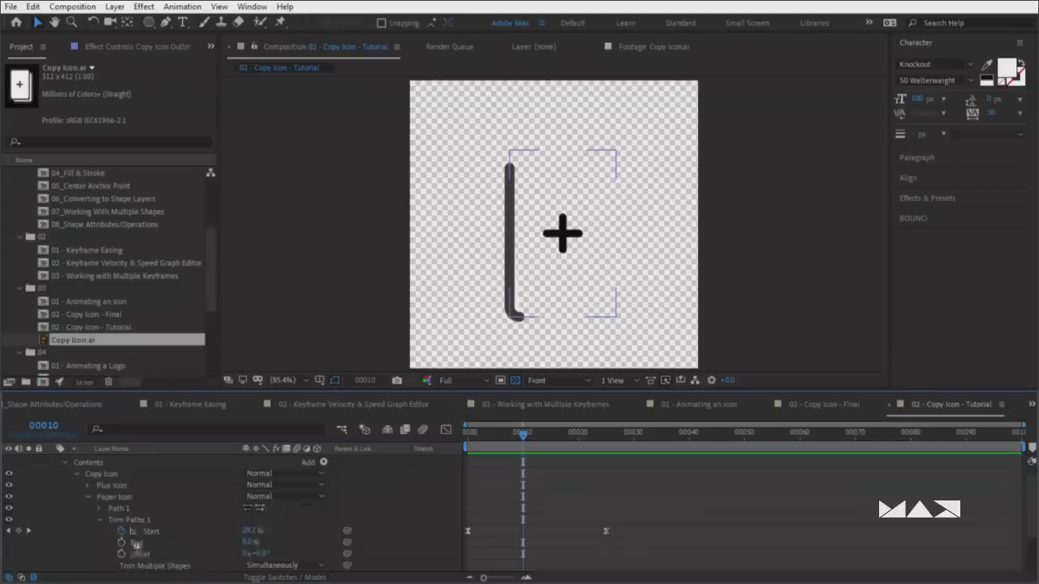
{"action": "scroll", "coordinate": [214, 553], "scroll_direction": "down", "scroll_amount": 3}
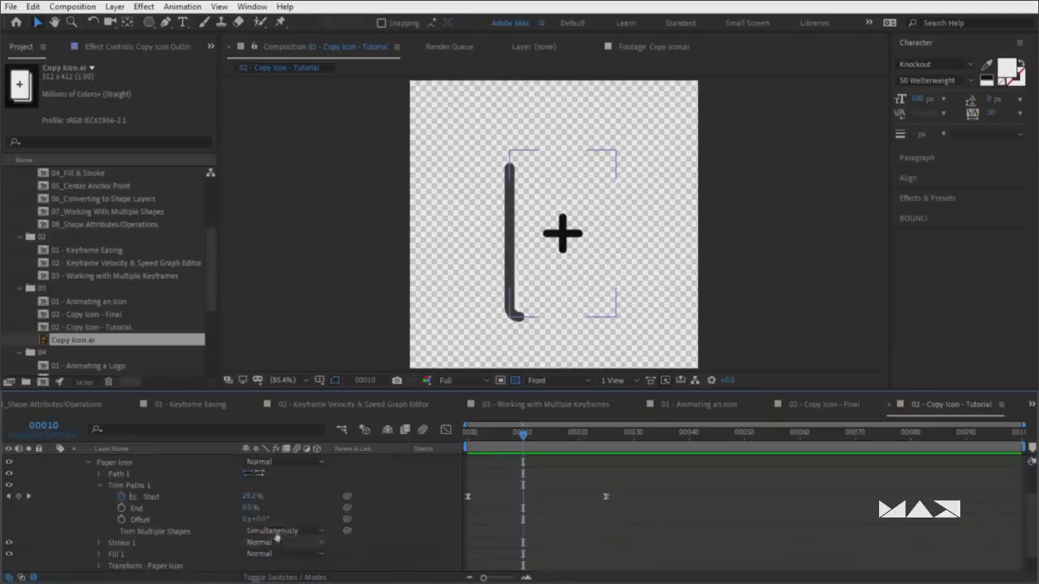
{"action": "left_click_drag", "start_coordinate": [262, 519], "coordinate": [362, 513]}
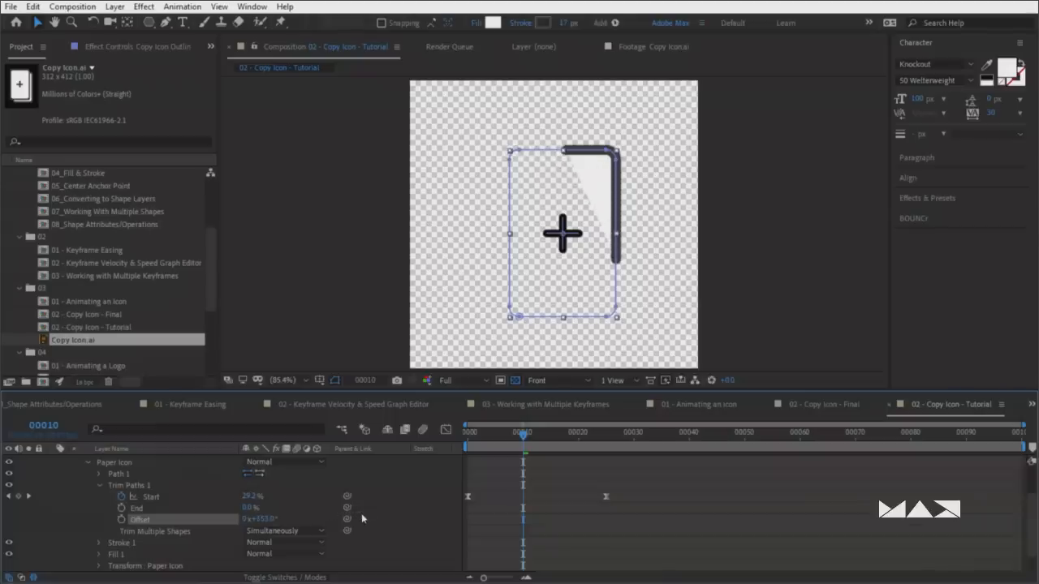
Preview the paper outline's animation with the shifted starting point from the first frame
{"action": "left_click_drag", "start_coordinate": [510, 441], "coordinate": [438, 455]}
{"action": "key", "text": "space"}
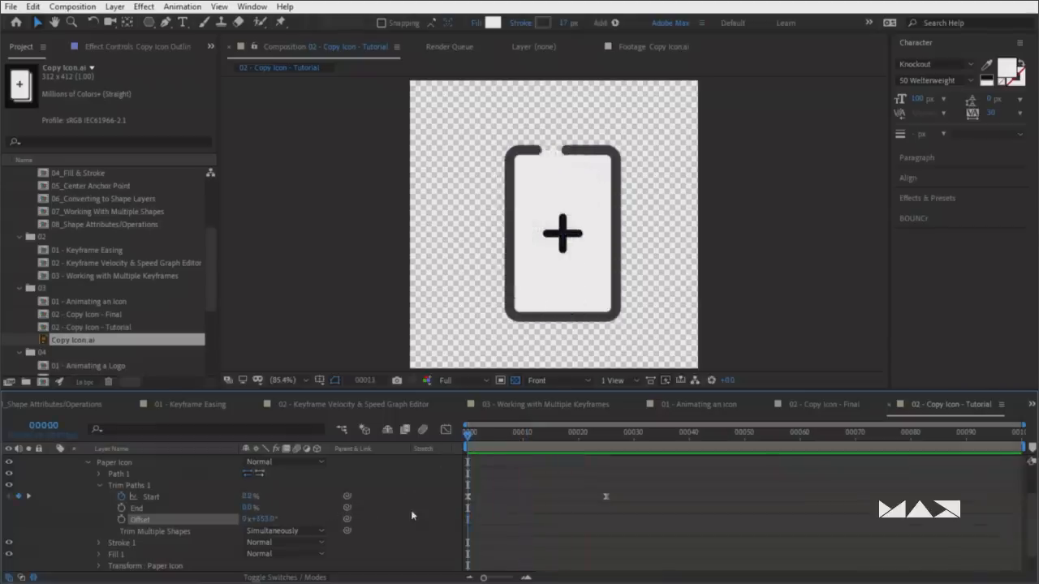
{"action": "key", "text": "space"}
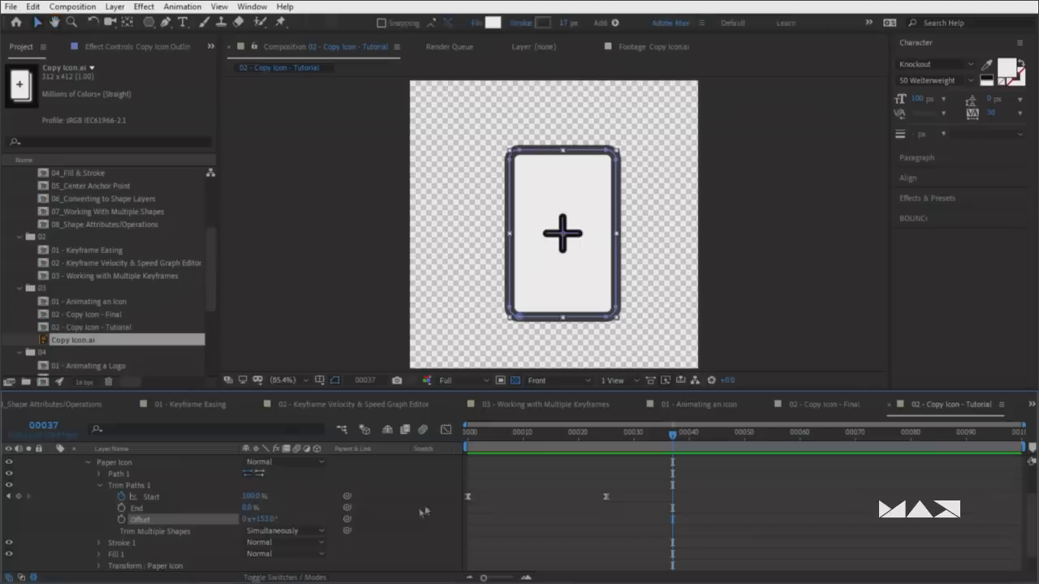
Collapse the Paper Icon group, select the Copy Icon group and expand its transform properties
{"action": "scroll", "coordinate": [415, 506], "scroll_direction": "up", "scroll_amount": 2}
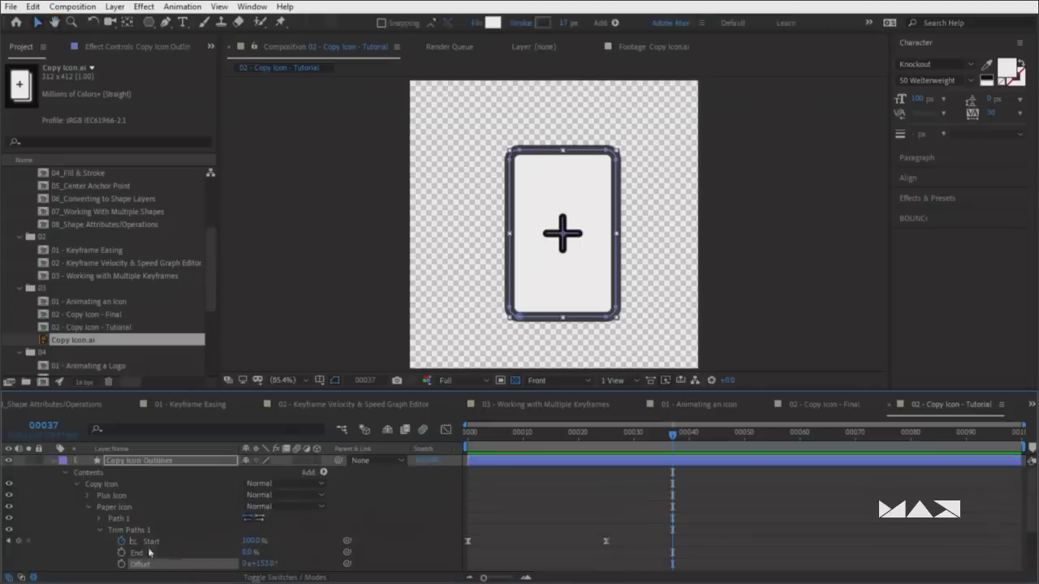
{"action": "scroll", "coordinate": [150, 552], "scroll_direction": "down", "scroll_amount": 2}
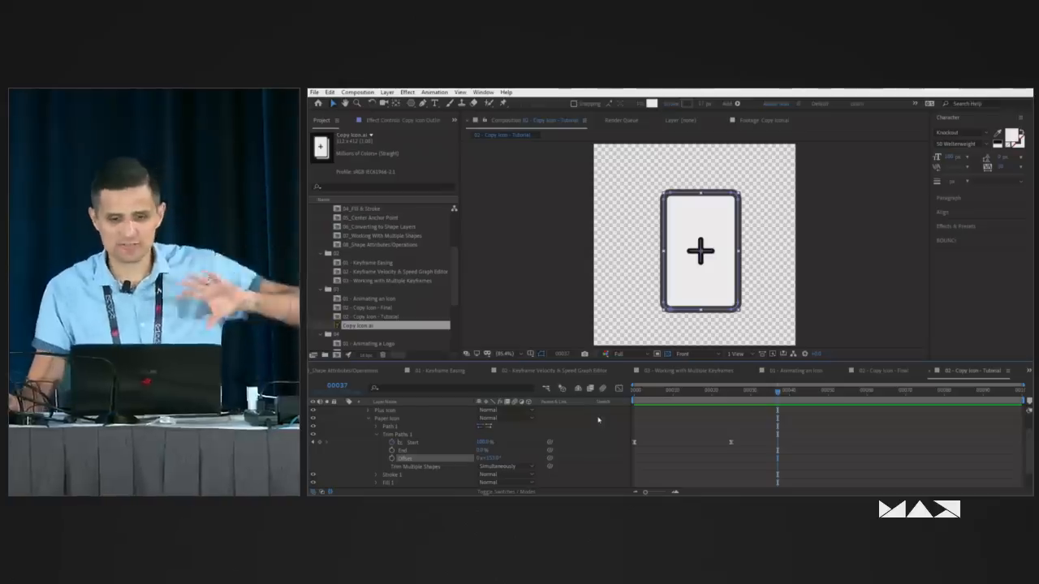
{"action": "left_click", "coordinate": [368, 419]}
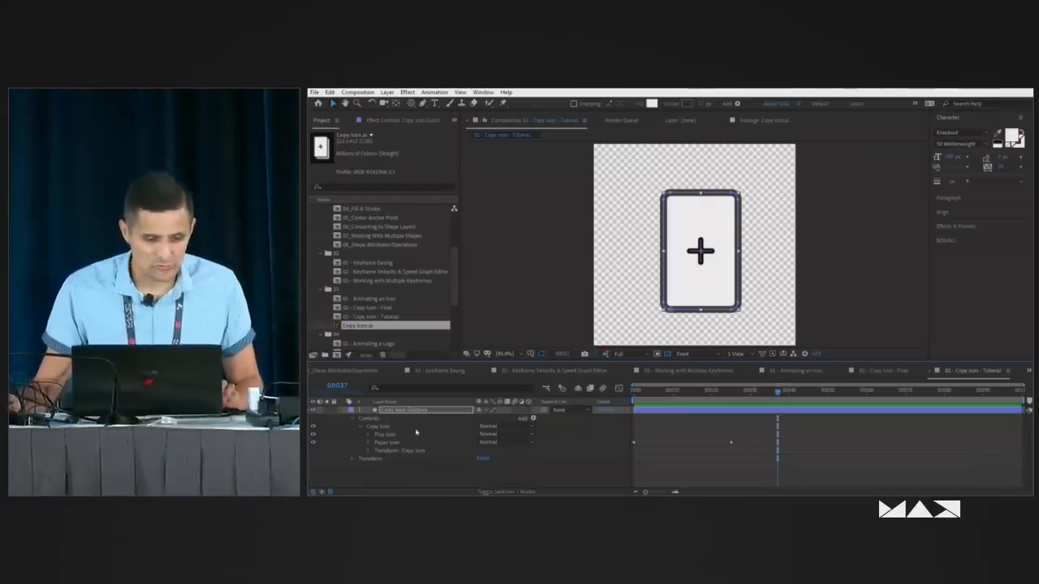
{"action": "left_click", "coordinate": [378, 427]}
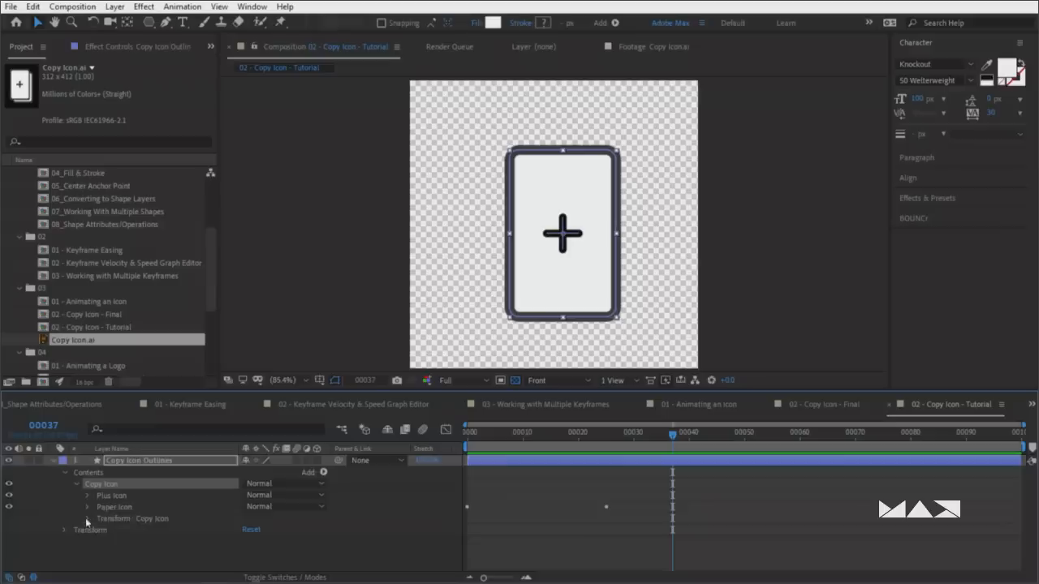
{"action": "left_click", "coordinate": [87, 518]}
{"action": "scroll", "coordinate": [106, 517], "scroll_direction": "down", "scroll_amount": 1}
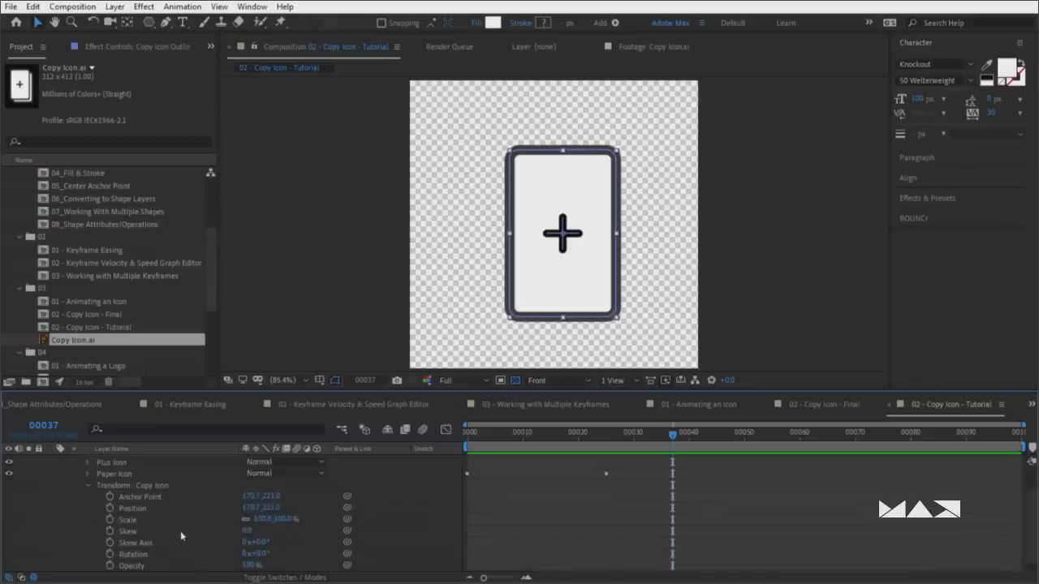
Keyframe the Copy Icon group's Rotation at 0° on frames 0 and 10, and return to frame 0
{"action": "mouse_move", "coordinate": [256, 555]}
{"action": "left_mouse_down"}
{"action": "mouse_move", "coordinate": [283, 555]}
{"action": "mouse_move", "coordinate": [257, 554]}
{"action": "left_mouse_up"}
{"action": "key", "text": "ctrl+z"}
{"action": "left_click_drag", "start_coordinate": [509, 437], "coordinate": [432, 448]}
{"action": "left_click", "coordinate": [109, 554]}
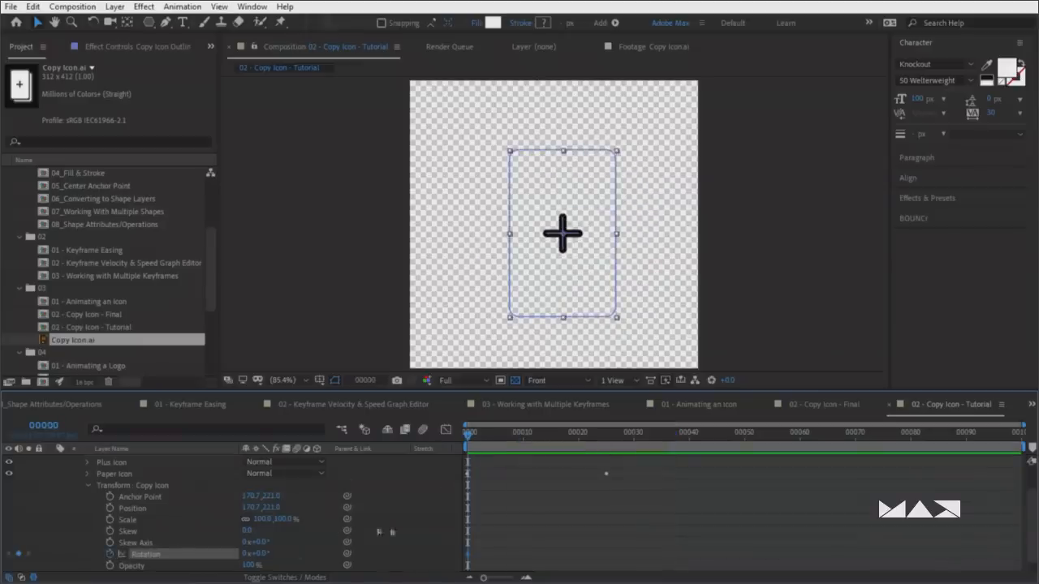
{"action": "key", "text": "shift+Page_Down"}
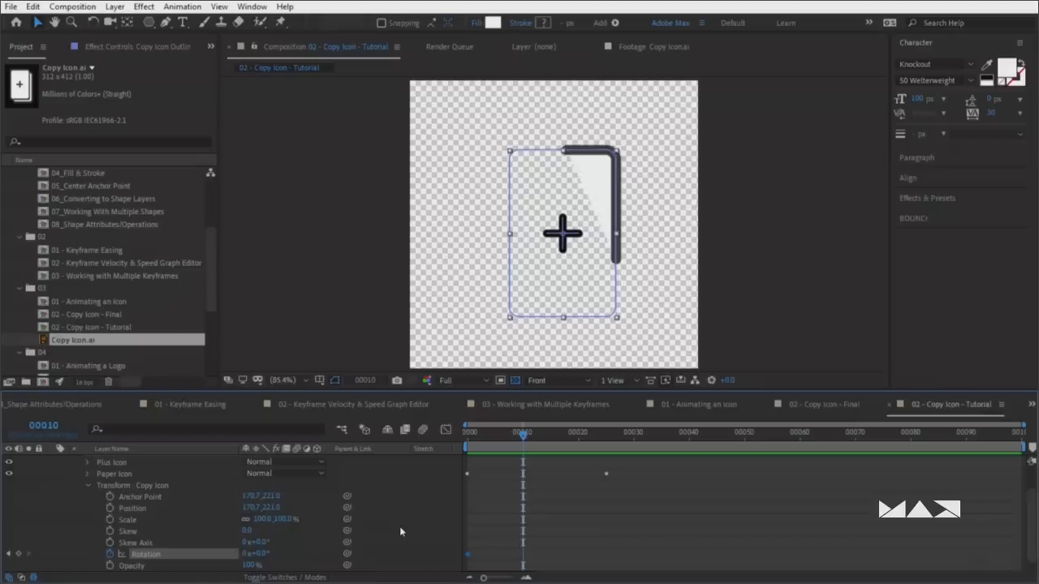
{"action": "left_click", "coordinate": [10, 555]}
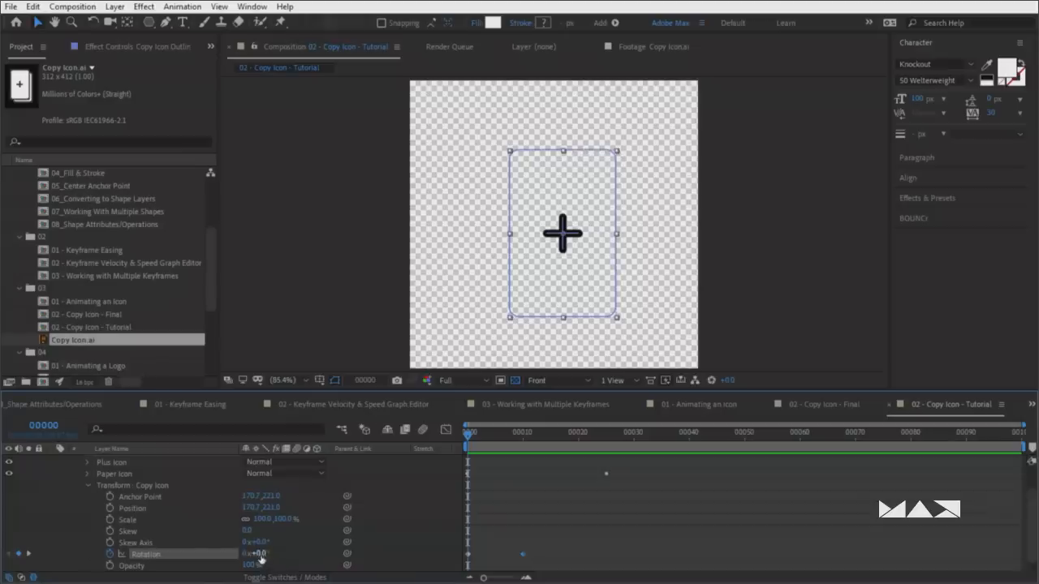
Set the Copy Icon group's Rotation keyframe at frame 0 to -45° and preview the animation
{"action": "left_click", "coordinate": [259, 554]}
{"action": "type", "text": "-45"}
{"action": "key", "text": "Return"}
{"action": "left_click", "coordinate": [424, 529]}
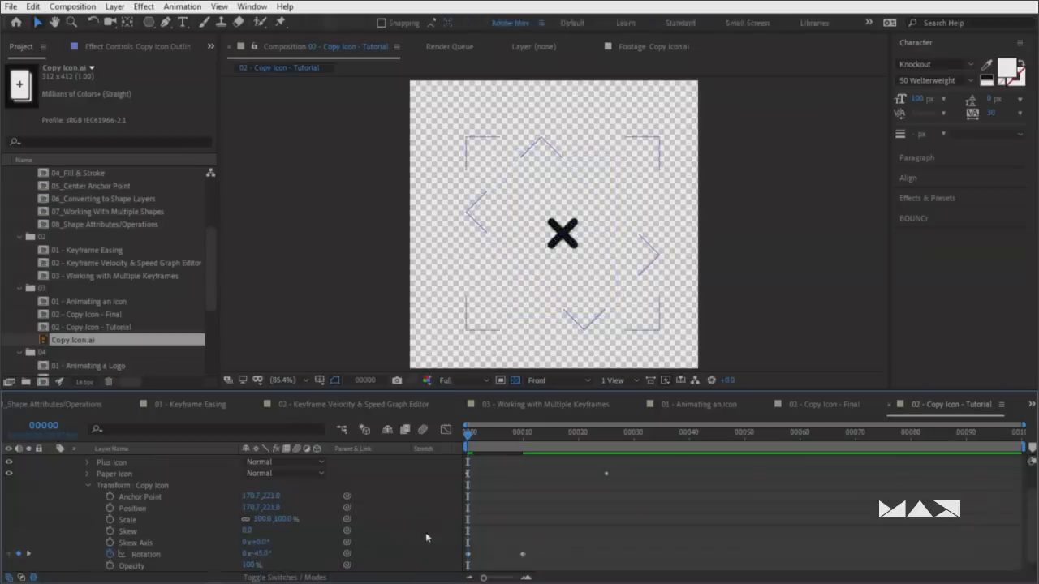
{"action": "key", "text": "space"}
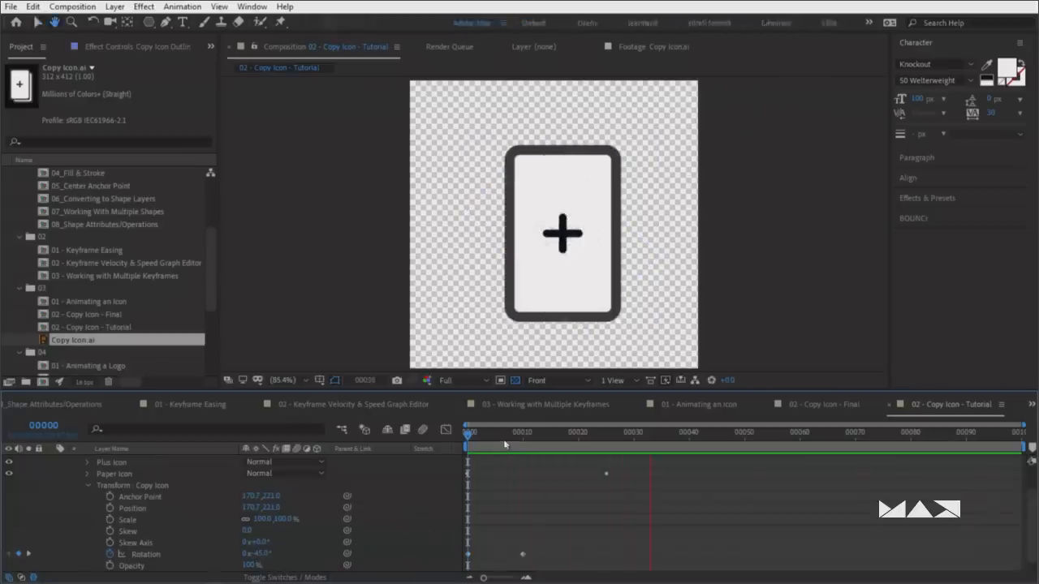
Set the outgoing velocity influence of the Copy Icon Rotation keyframe at frame 0 to 33%
{"action": "left_click_drag", "start_coordinate": [493, 538], "coordinate": [452, 567]}
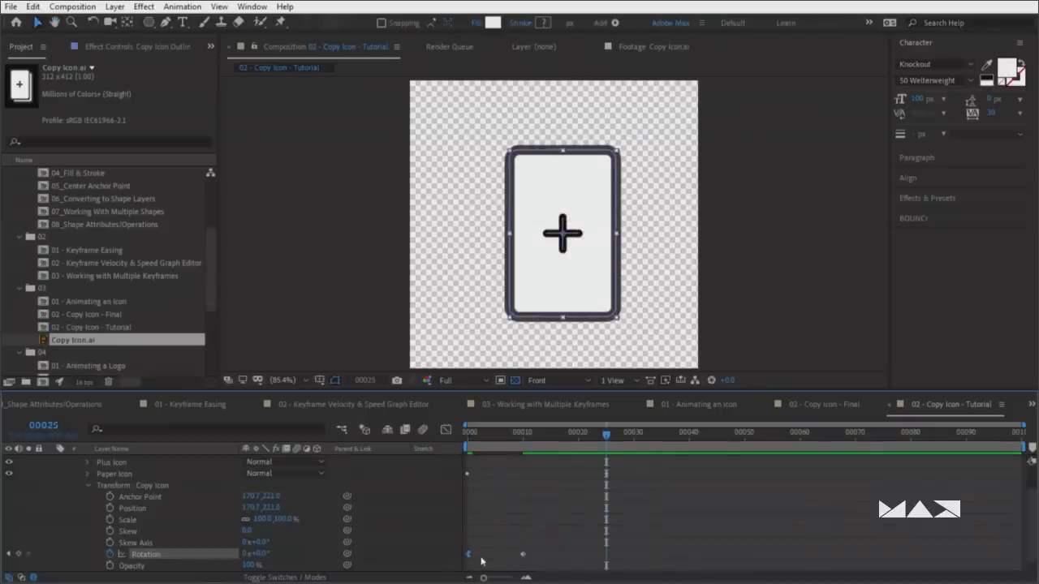
{"action": "key", "text": "ctrl+shift+k"}
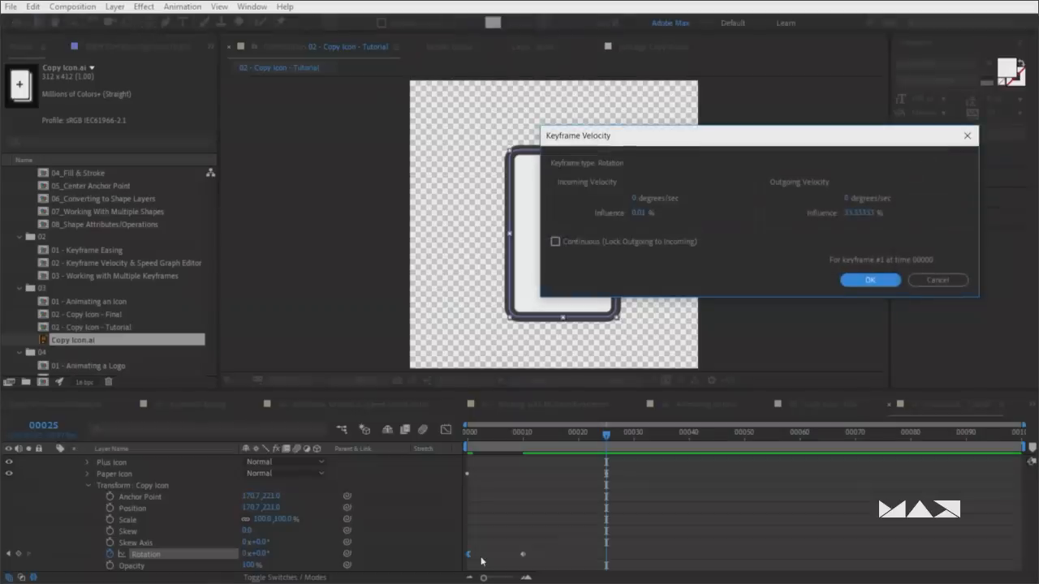
{"action": "left_click", "coordinate": [859, 212]}
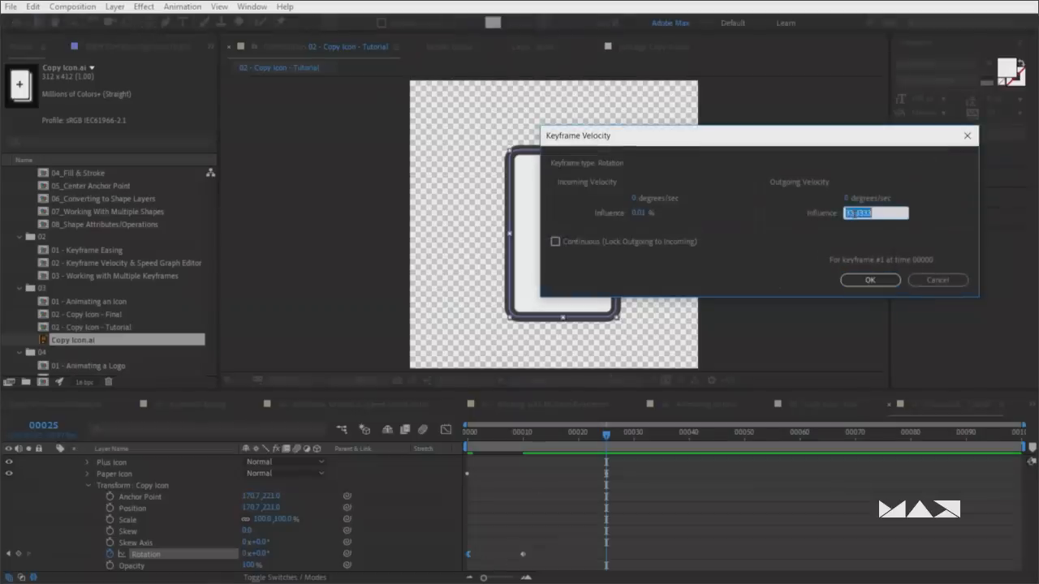
{"action": "type", "text": "33"}
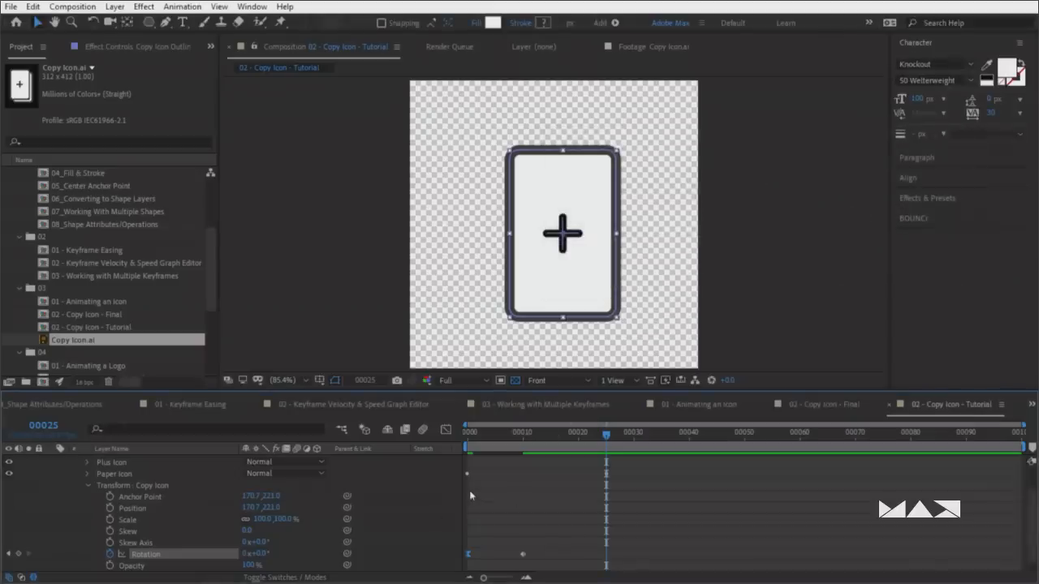
Preview the eased rotation and apply BOUNCr to the Copy Icon group's Rotation, with the property to bounce set to Selected
{"action": "key", "text": "space"}
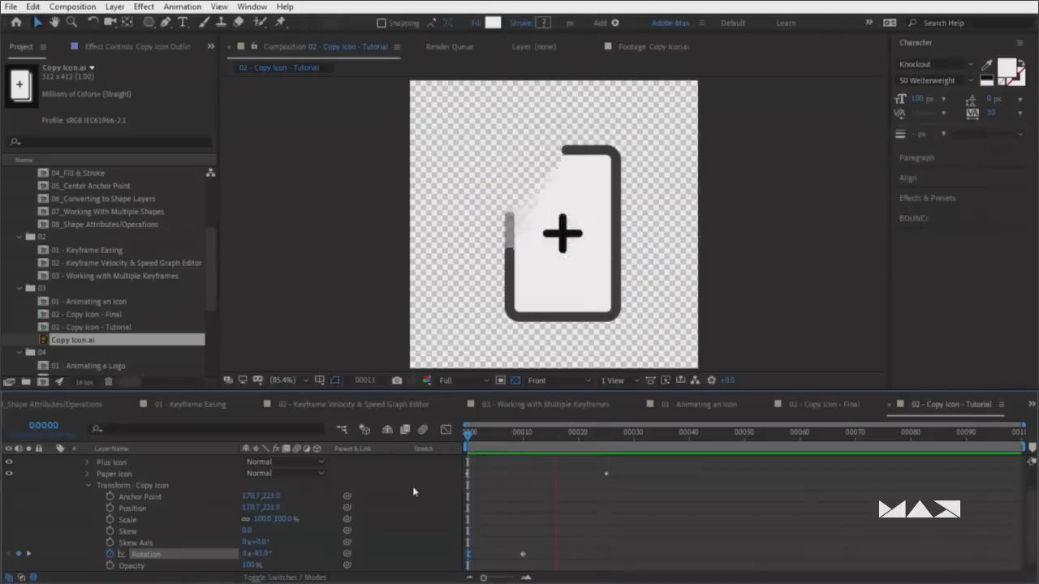
{"action": "key", "text": "space"}
{"action": "key", "text": "space"}
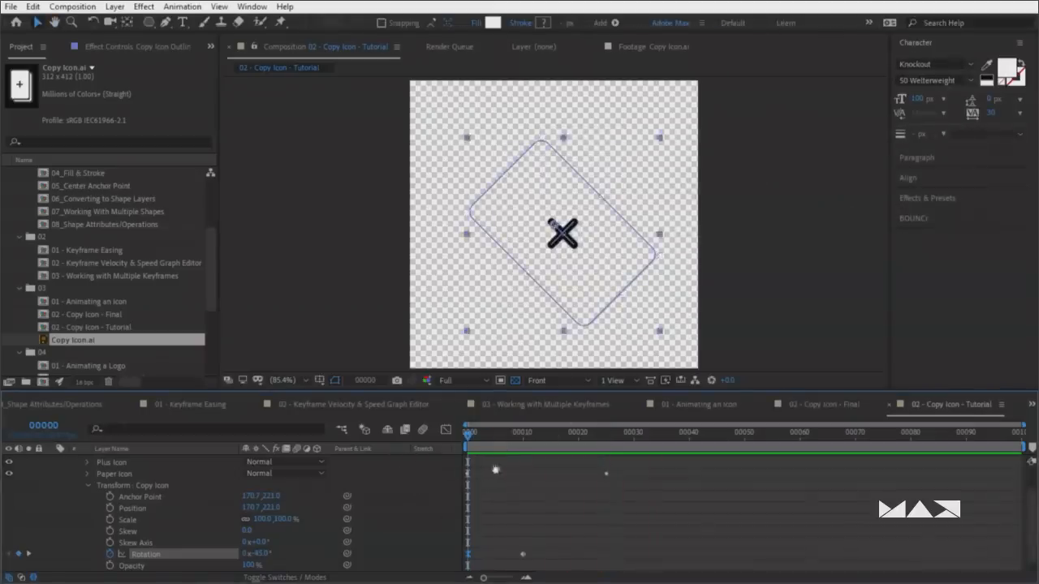
{"action": "key", "text": "space"}
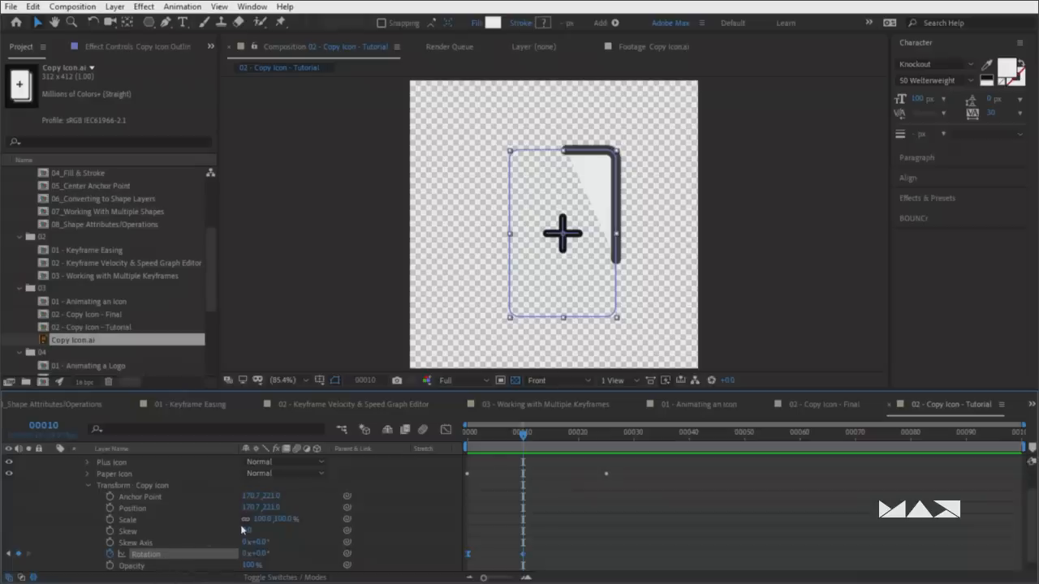
{"action": "left_click", "coordinate": [943, 227]}
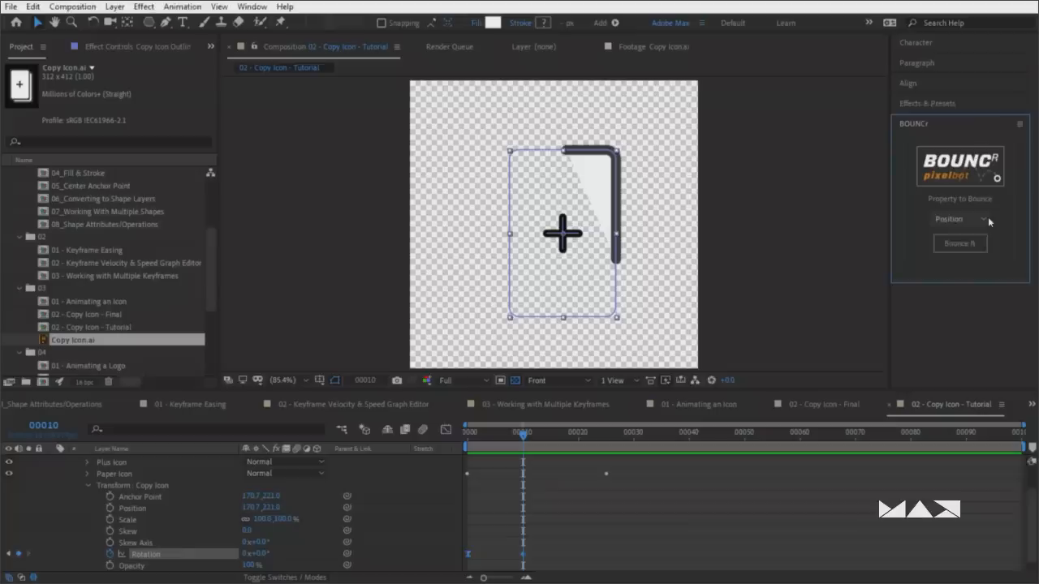
{"action": "left_click", "coordinate": [997, 240]}
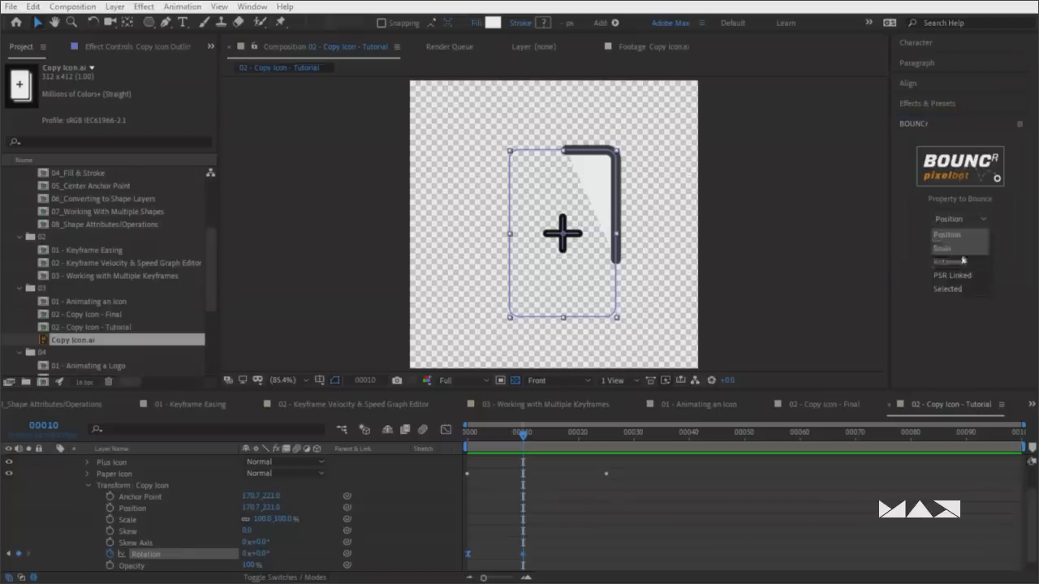
{"action": "left_click", "coordinate": [942, 289]}
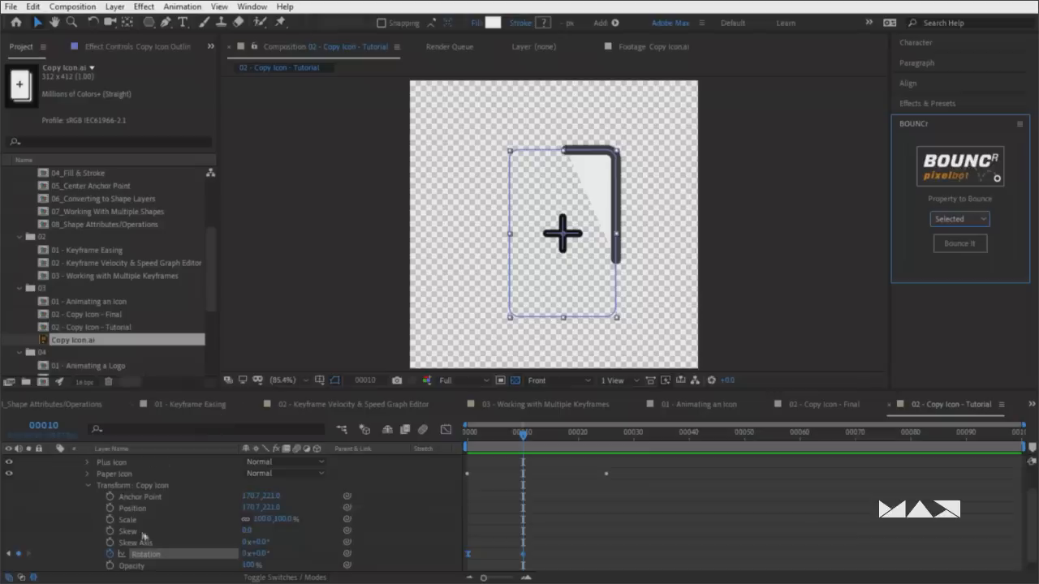
{"action": "left_click", "coordinate": [160, 555]}
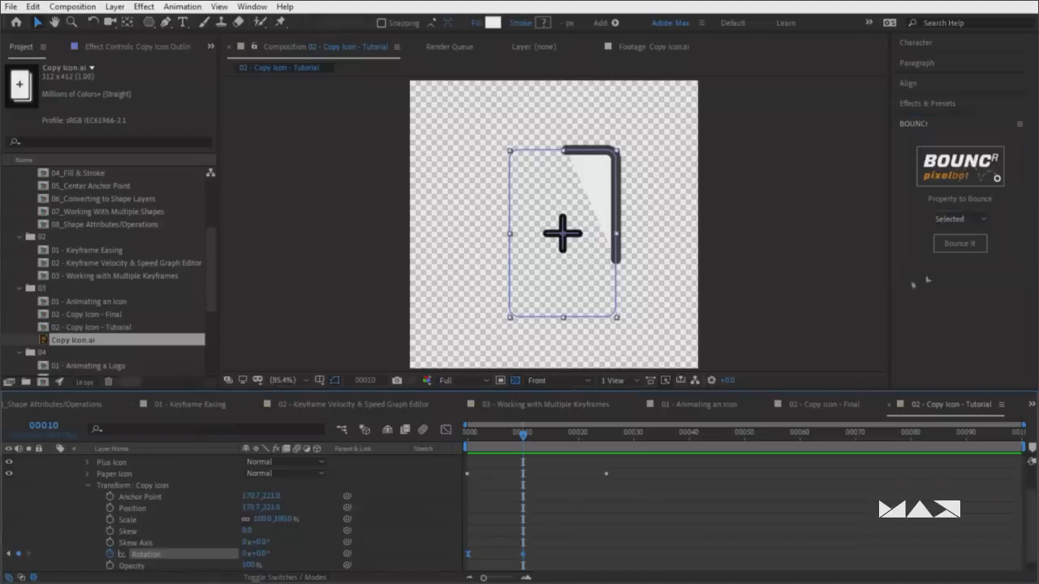
{"action": "left_click", "coordinate": [959, 248]}
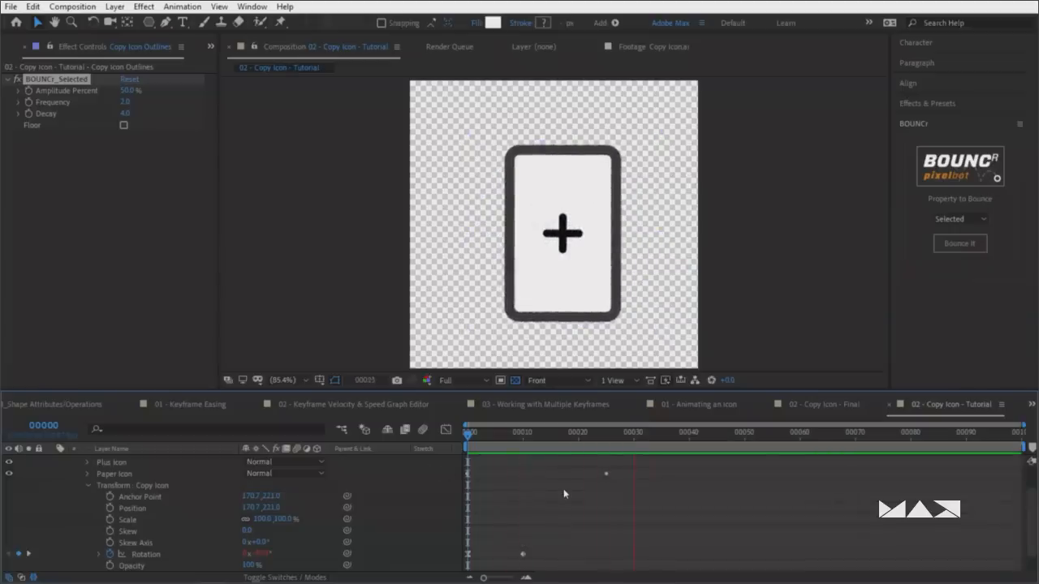
Preview the bounce and try a much higher Amplitude Percent on the Copy Icon Outlines layer
{"action": "key", "text": "space"}
{"action": "key", "text": "space"}
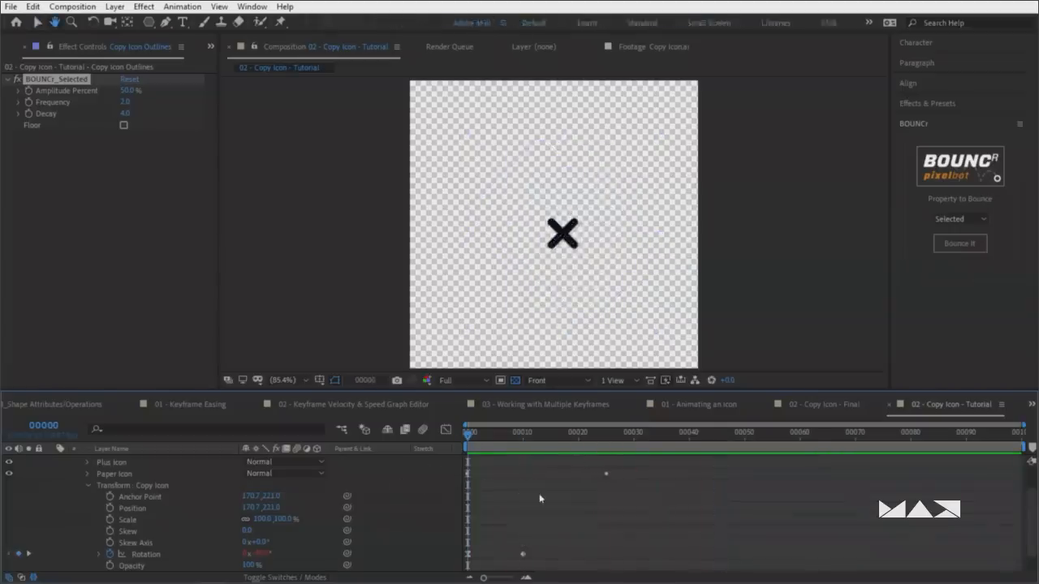
{"action": "key", "text": "space"}
{"action": "scroll", "coordinate": [549, 512], "scroll_direction": "up", "scroll_amount": 2}
{"action": "left_click", "coordinate": [522, 463]}
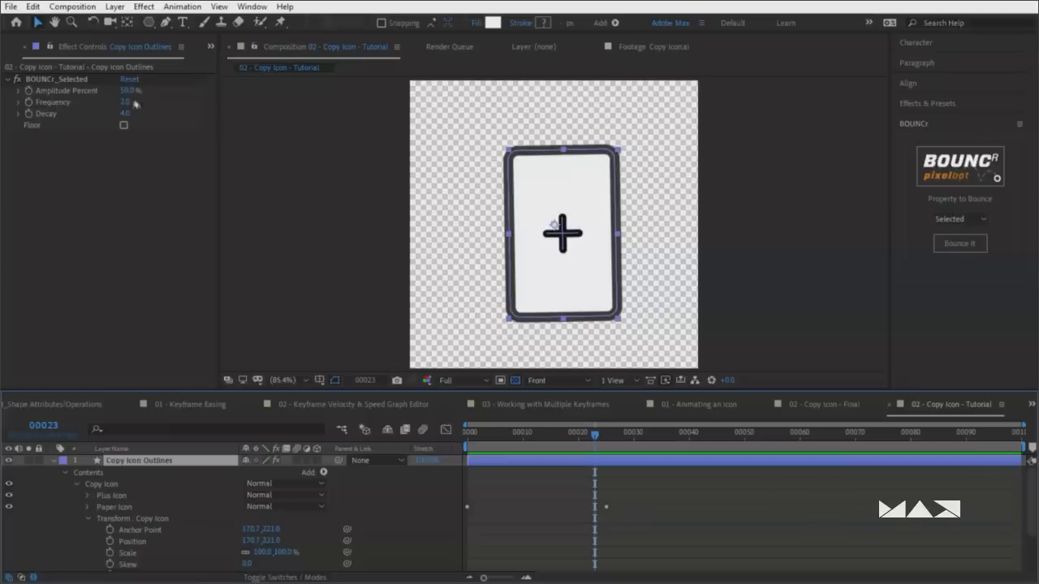
{"action": "left_click_drag", "start_coordinate": [126, 92], "coordinate": [207, 92]}
{"action": "left_click_drag", "start_coordinate": [539, 438], "coordinate": [427, 452]}
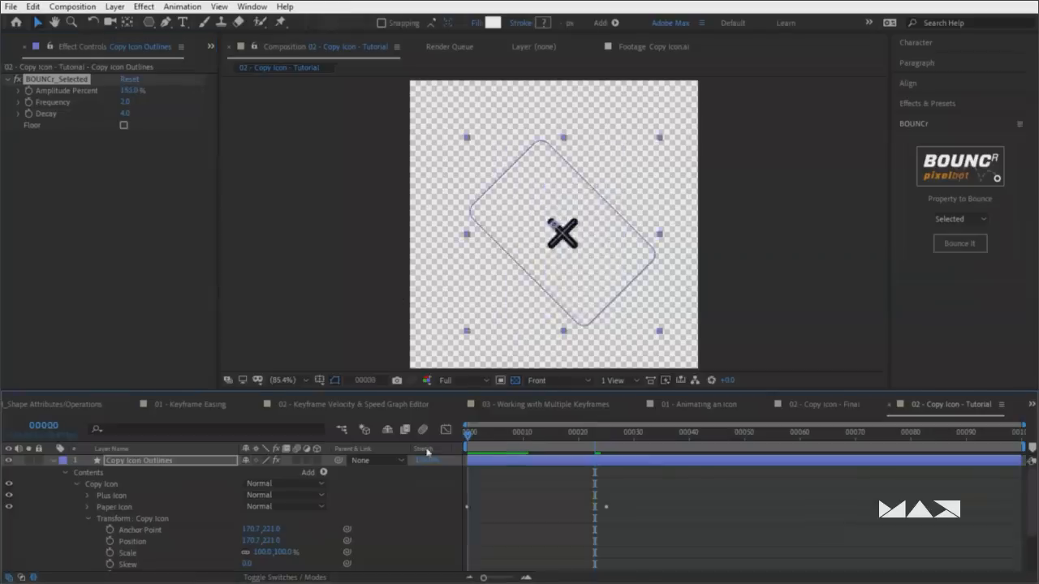
{"action": "key", "text": "space"}
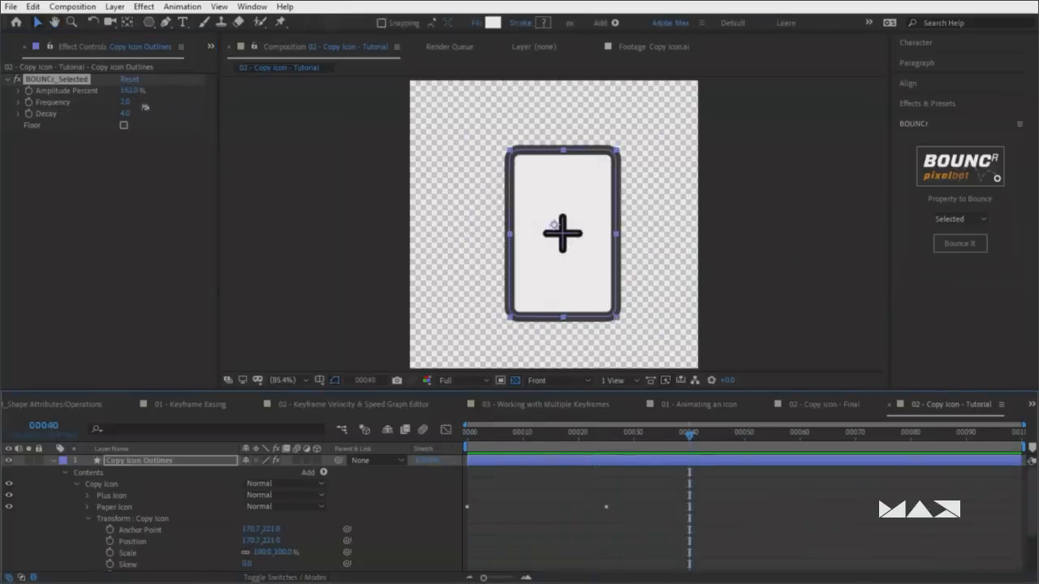
Set the bounce's Amplitude Percent to 100% and Frequency to 1, and preview the animation from frame 0
{"action": "left_click", "coordinate": [130, 90]}
{"action": "type", "text": "100"}
{"action": "key", "text": "Return"}
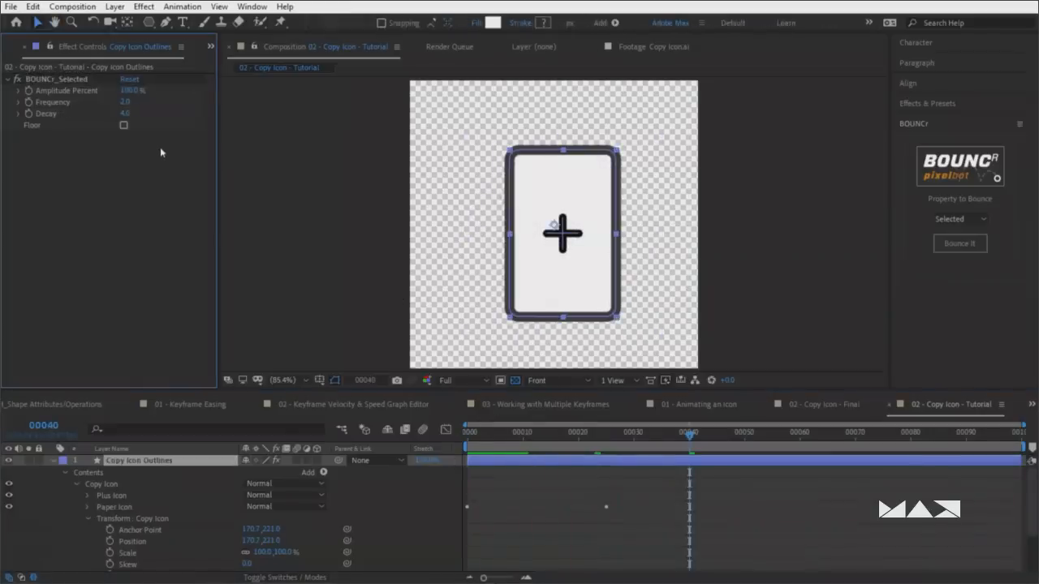
{"action": "left_click", "coordinate": [125, 102]}
{"action": "type", "text": "1"}
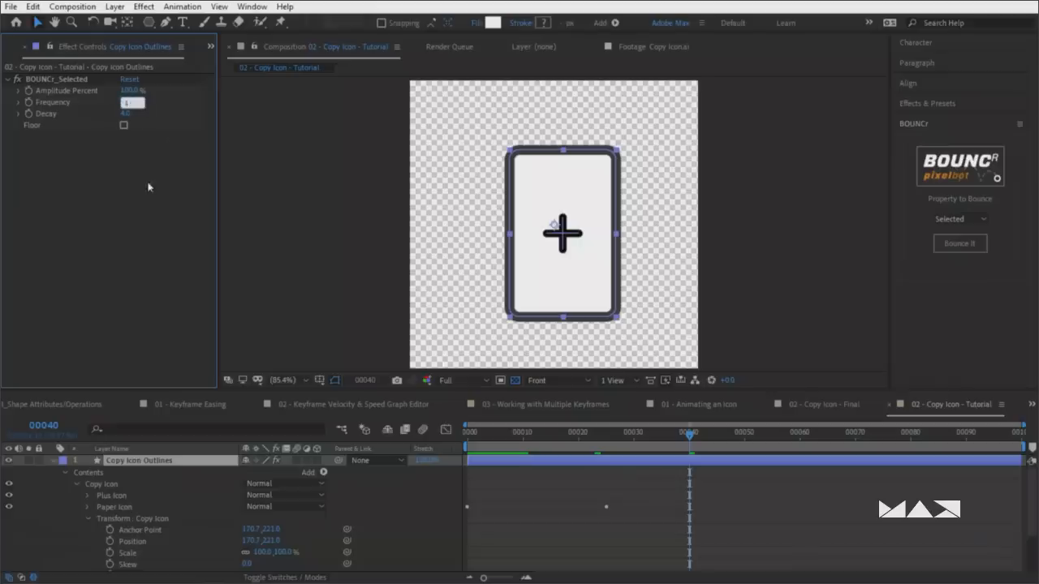
{"action": "key", "text": "Return"}
{"action": "key", "text": "Home"}
{"action": "key", "text": "space"}
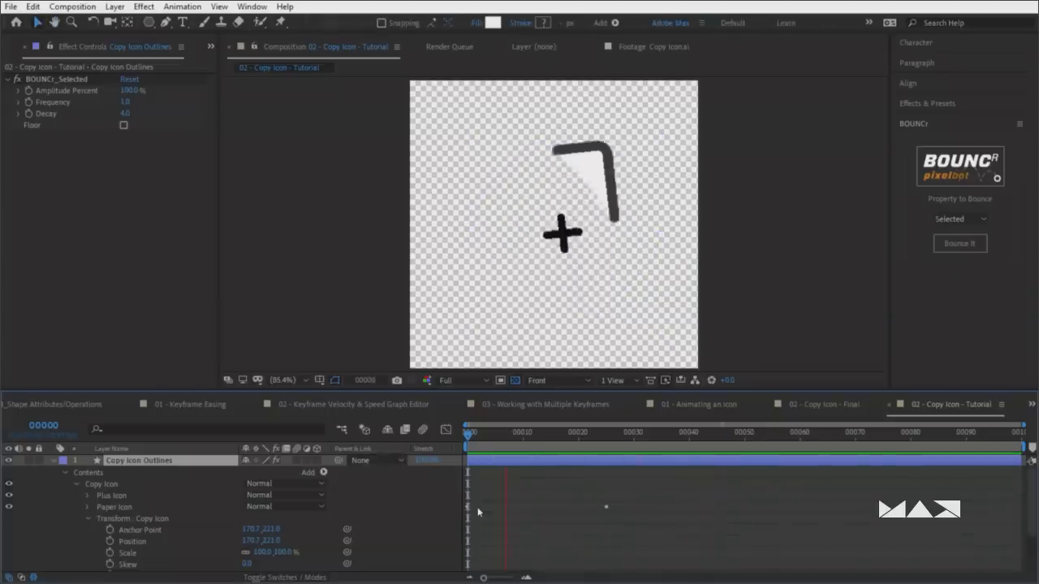
{"action": "key", "text": "space"}
Collapse Copy Icon Outlines, create a composition-sized rectangle shape layer, and place it beneath the icon layer
{"action": "left_click", "coordinate": [390, 514]}
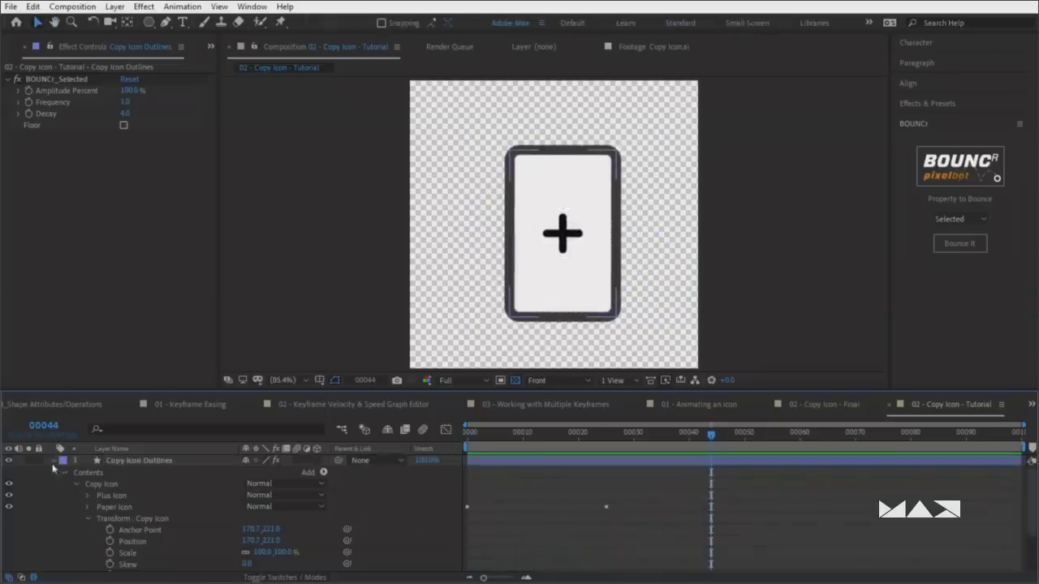
{"action": "left_click", "coordinate": [52, 461]}
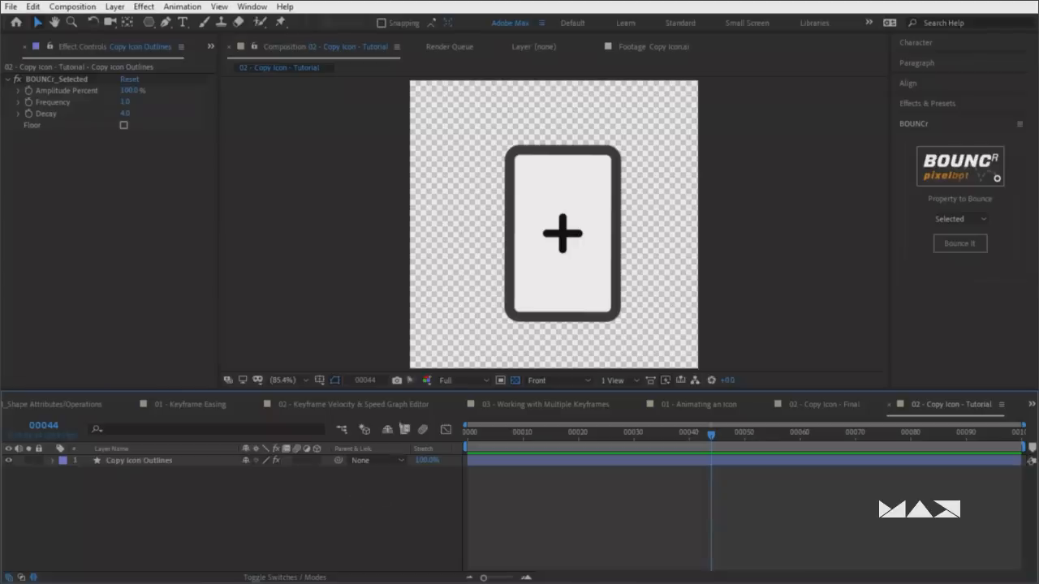
{"action": "left_click_drag", "start_coordinate": [149, 22], "coordinate": [209, 37]}
{"action": "double_click", "coordinate": [148, 23]}
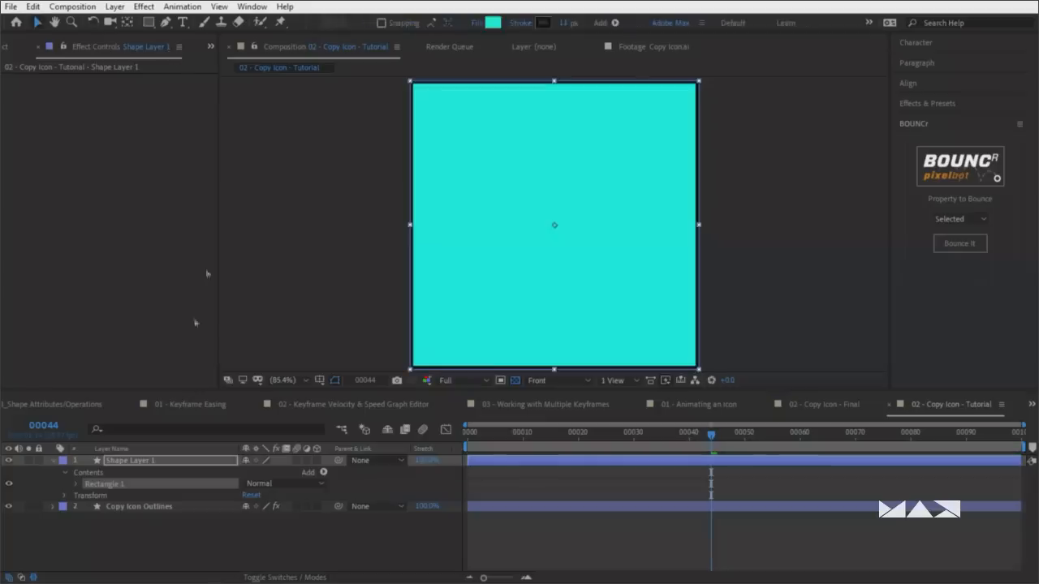
{"action": "left_click_drag", "start_coordinate": [164, 462], "coordinate": [196, 529]}
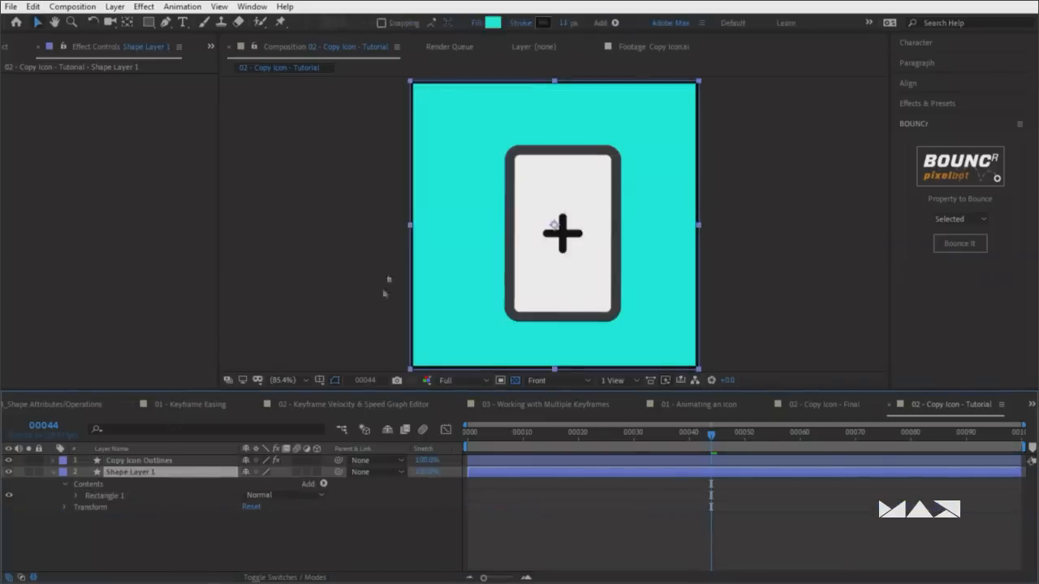
Give the background rectangle a solid white fill, FFFFFF
{"action": "left_click", "coordinate": [477, 24]}
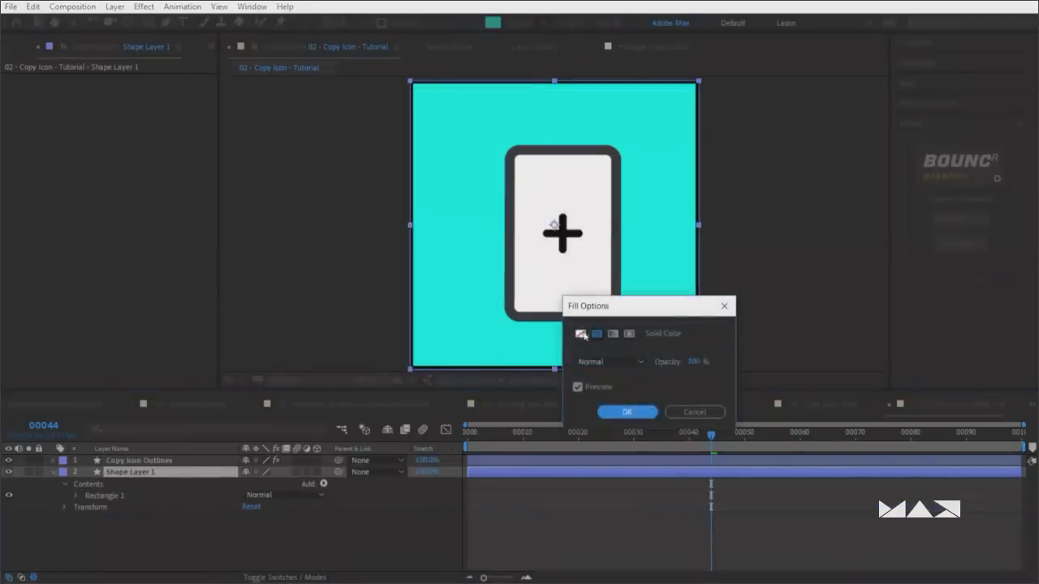
{"action": "left_click", "coordinate": [580, 334]}
{"action": "left_click", "coordinate": [596, 334]}
{"action": "left_click", "coordinate": [626, 412]}
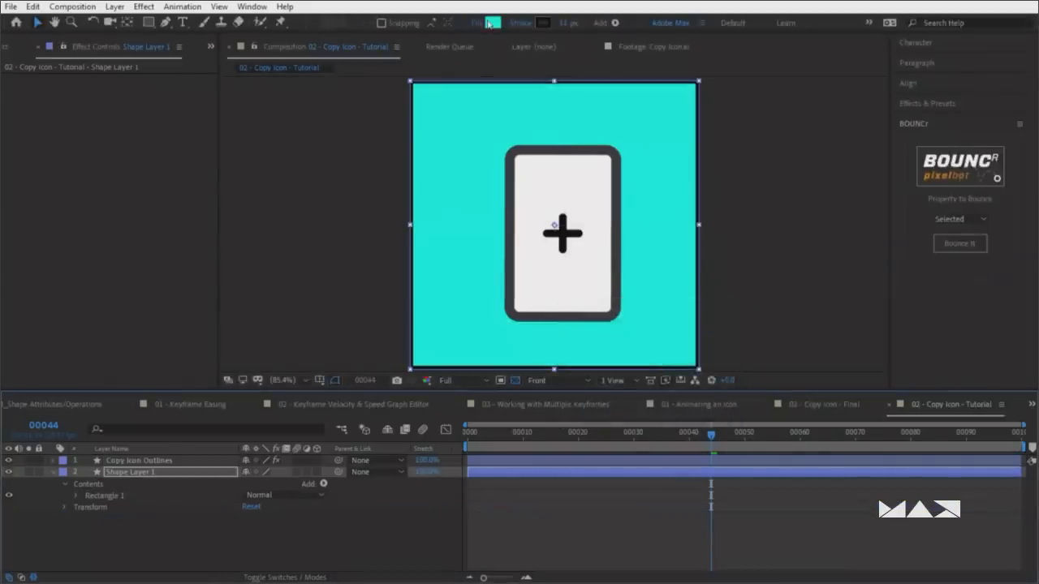
{"action": "left_click", "coordinate": [492, 23]}
{"action": "type", "text": "FFFFFF"}
{"action": "left_click", "coordinate": [554, 290]}
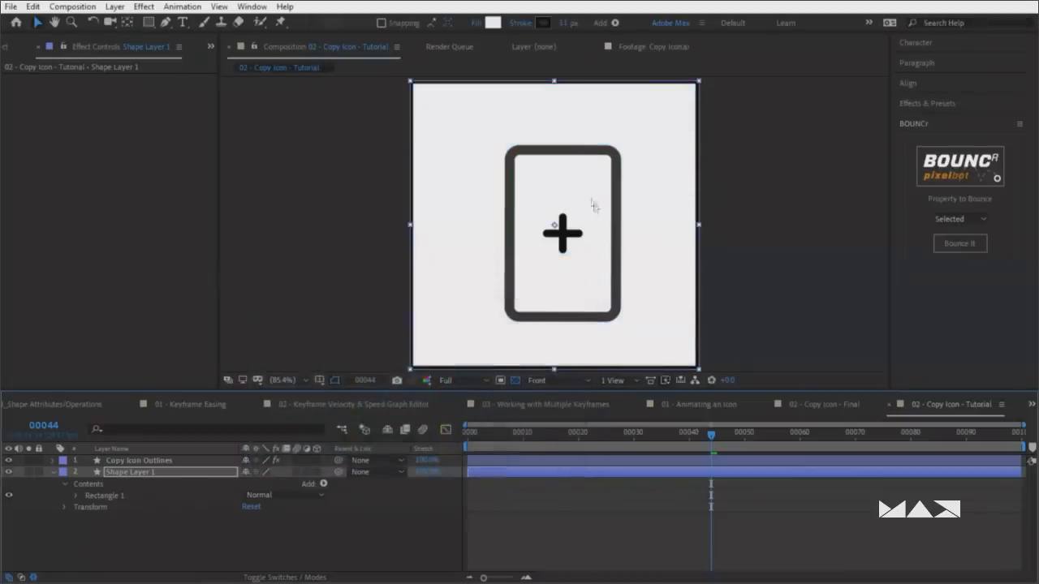
Remove the background rectangle's stroke and preview the icon animation against it
{"action": "left_click", "coordinate": [524, 24]}
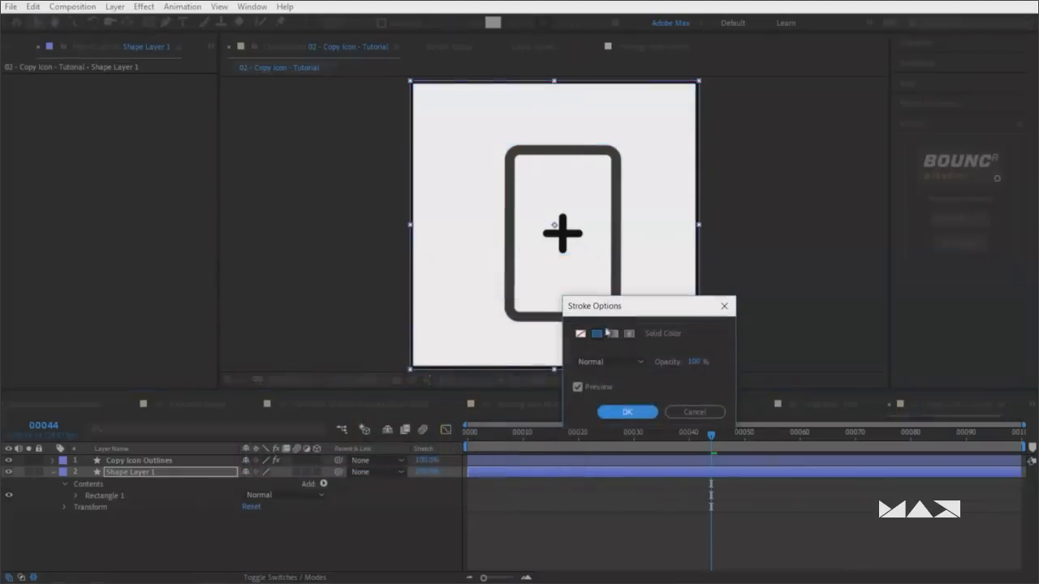
{"action": "left_click", "coordinate": [580, 333]}
{"action": "left_click", "coordinate": [625, 413]}
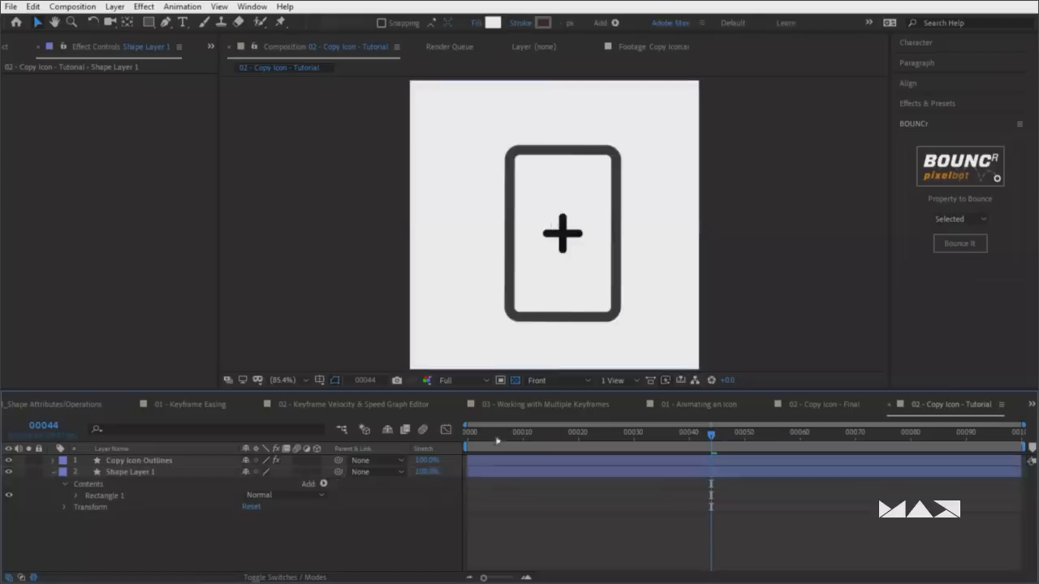
{"action": "key", "text": "space"}
{"action": "key", "text": "space"}
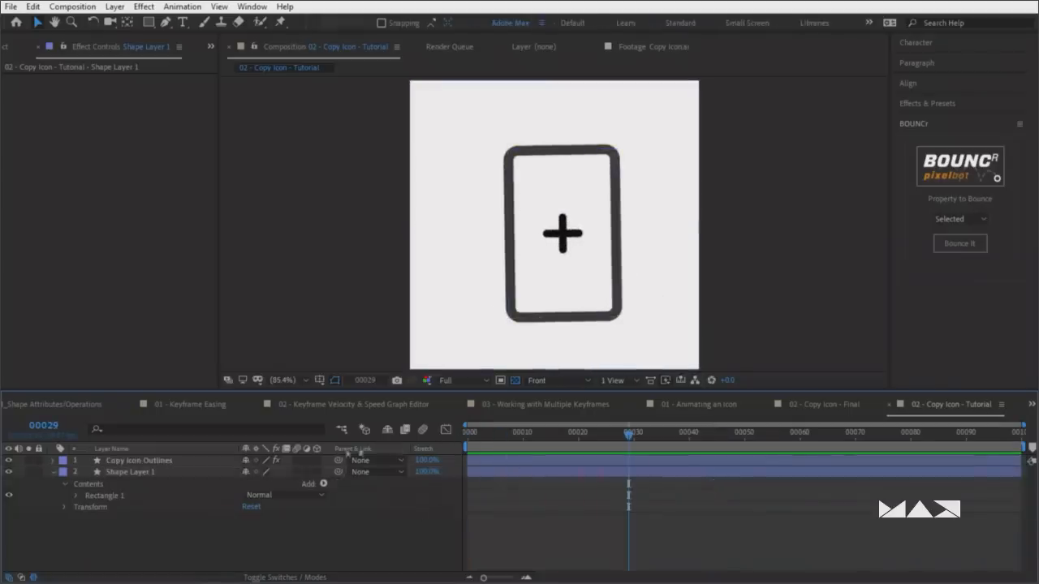
Collapse the Copy Icon group's transform, select the Plus Icon group and expand its transform properties
{"action": "left_click", "coordinate": [56, 460]}
{"action": "left_click", "coordinate": [54, 460]}
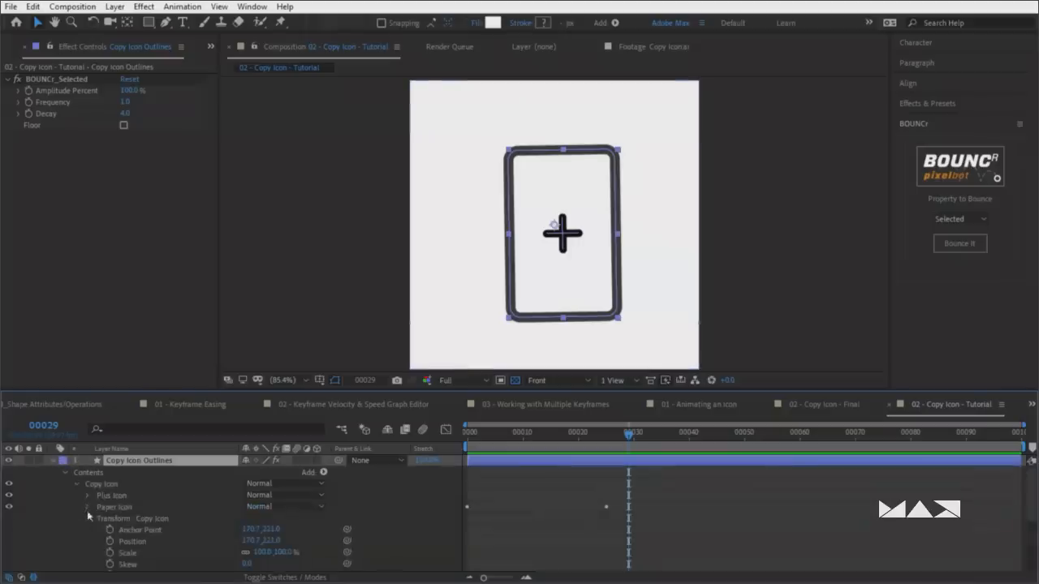
{"action": "left_click", "coordinate": [88, 517]}
{"action": "left_click", "coordinate": [114, 496]}
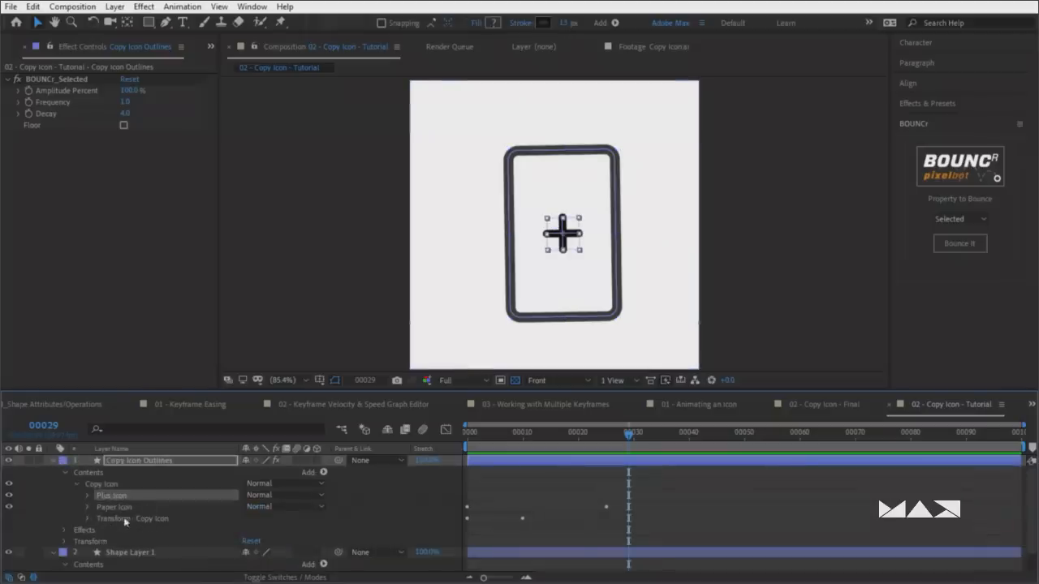
{"action": "left_click", "coordinate": [89, 495]}
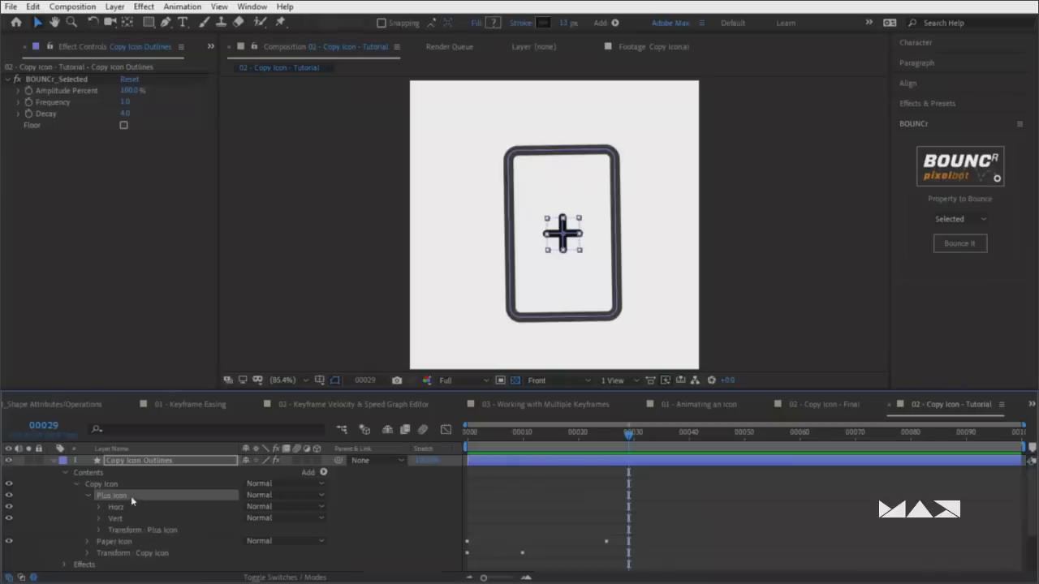
{"action": "left_click", "coordinate": [99, 530]}
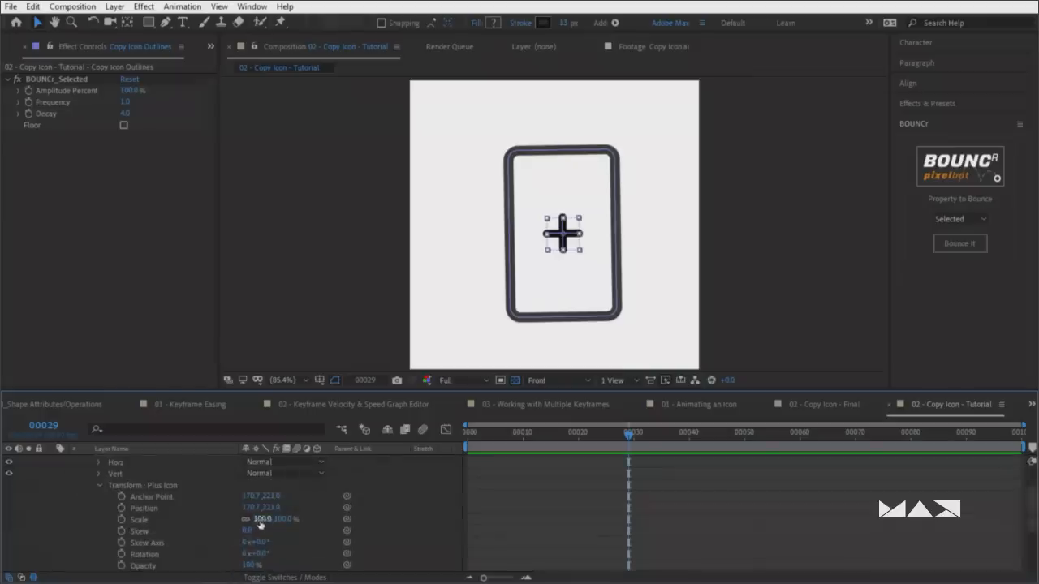
Keyframe the Plus Icon group's Scale at 160% on frame 26
{"action": "left_click_drag", "start_coordinate": [549, 439], "coordinate": [610, 435]}
{"action": "scroll", "coordinate": [592, 513], "scroll_direction": "down", "scroll_amount": 4}
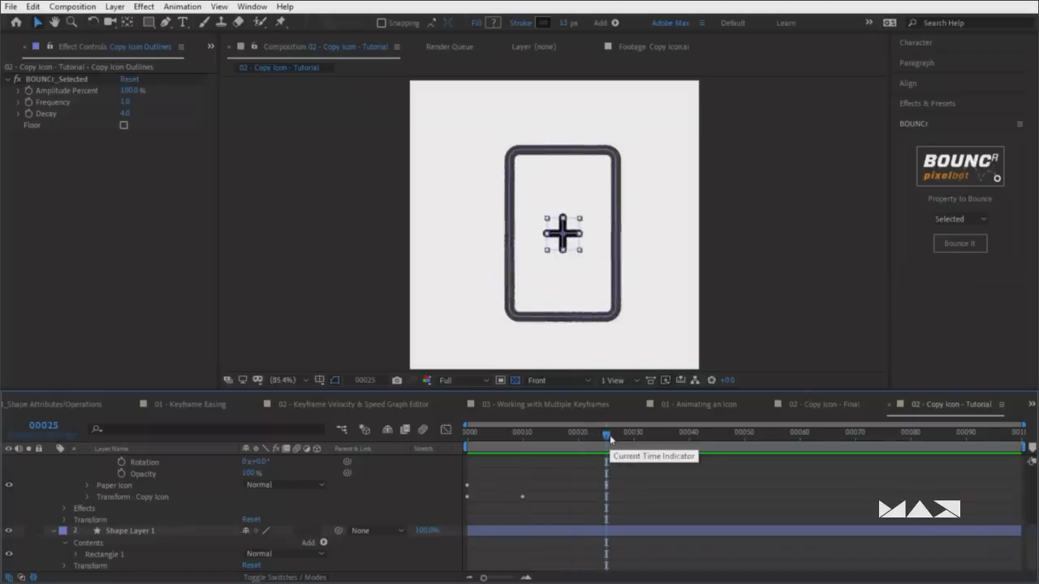
{"action": "key", "text": "Page_Down"}
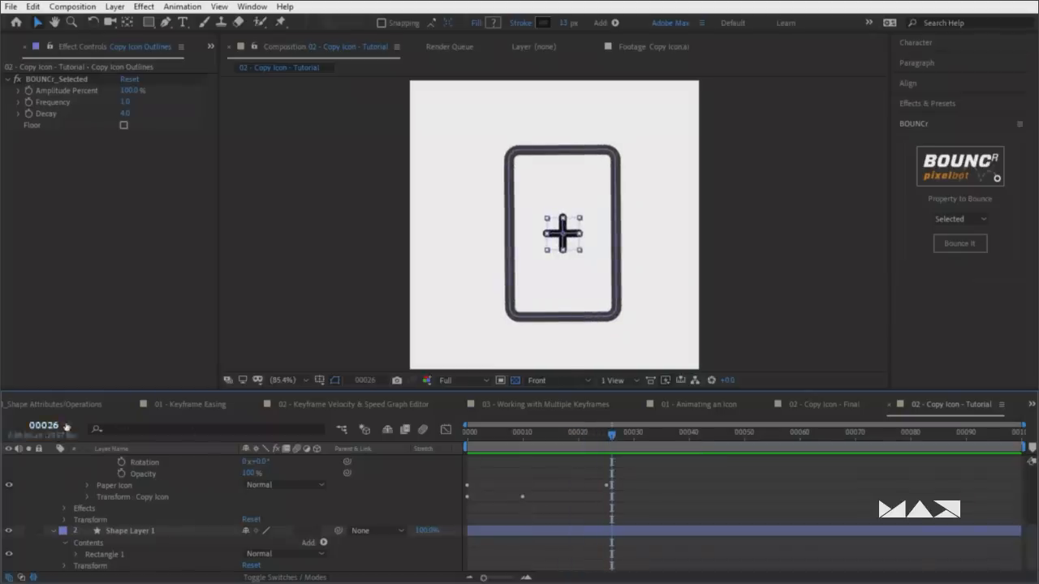
{"action": "scroll", "coordinate": [282, 511], "scroll_direction": "up", "scroll_amount": 3}
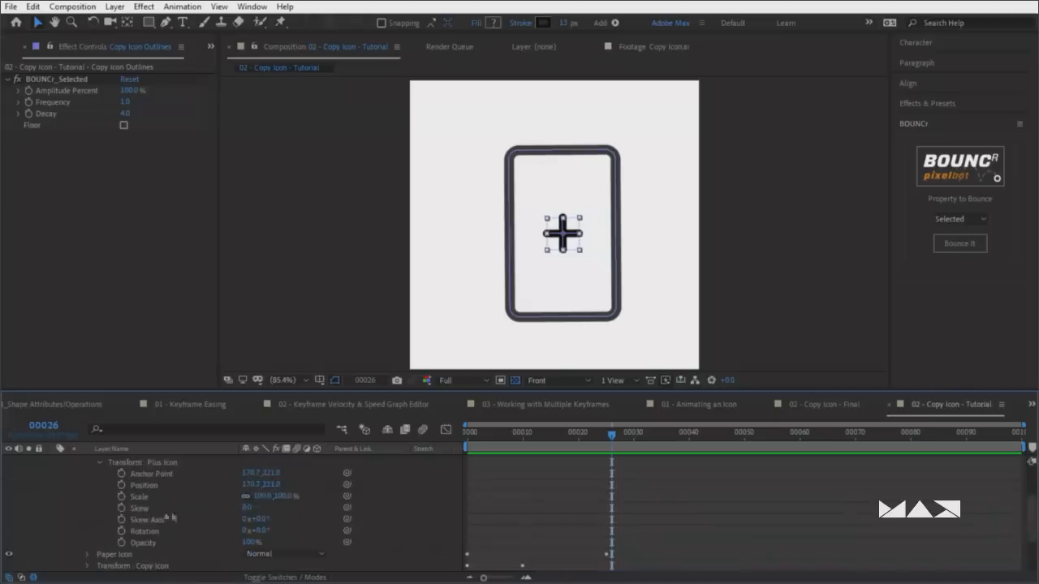
{"action": "left_click", "coordinate": [121, 497]}
{"action": "scroll", "coordinate": [236, 509], "scroll_direction": "up", "scroll_amount": 2}
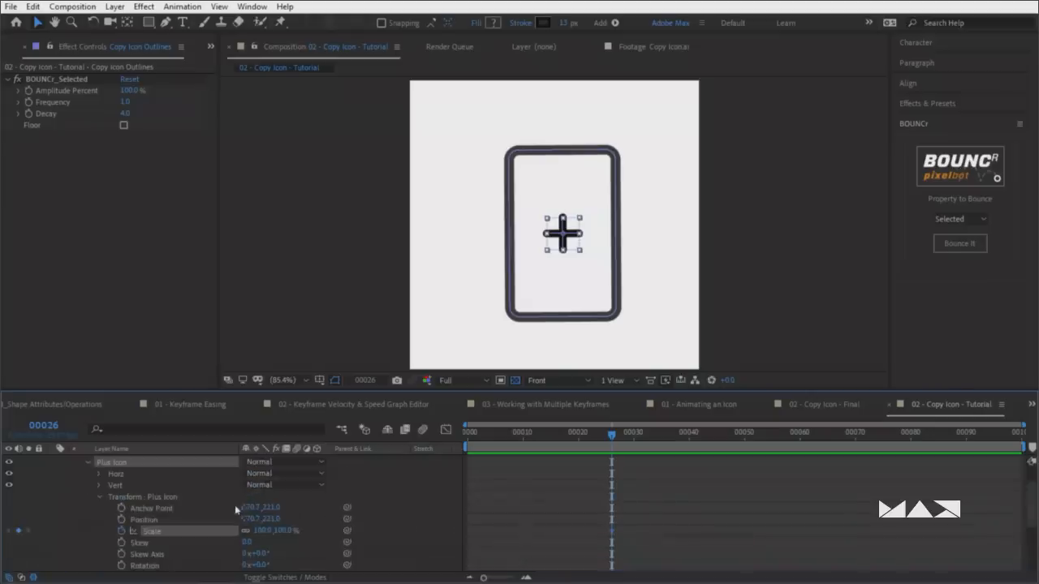
{"action": "left_click", "coordinate": [263, 530]}
{"action": "type", "text": "160"}
{"action": "key", "text": "Return"}
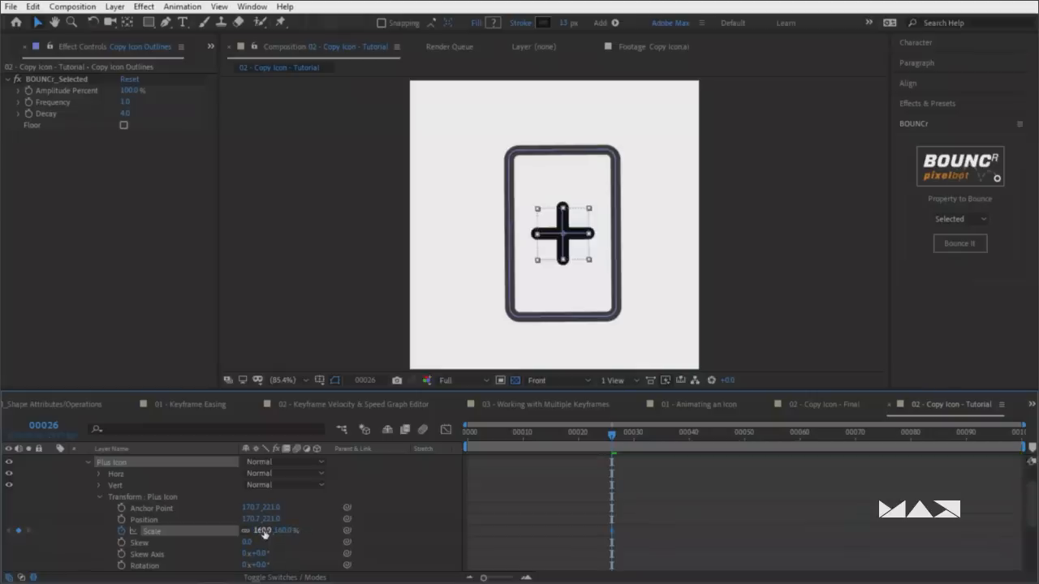
{"action": "key", "text": "space"}
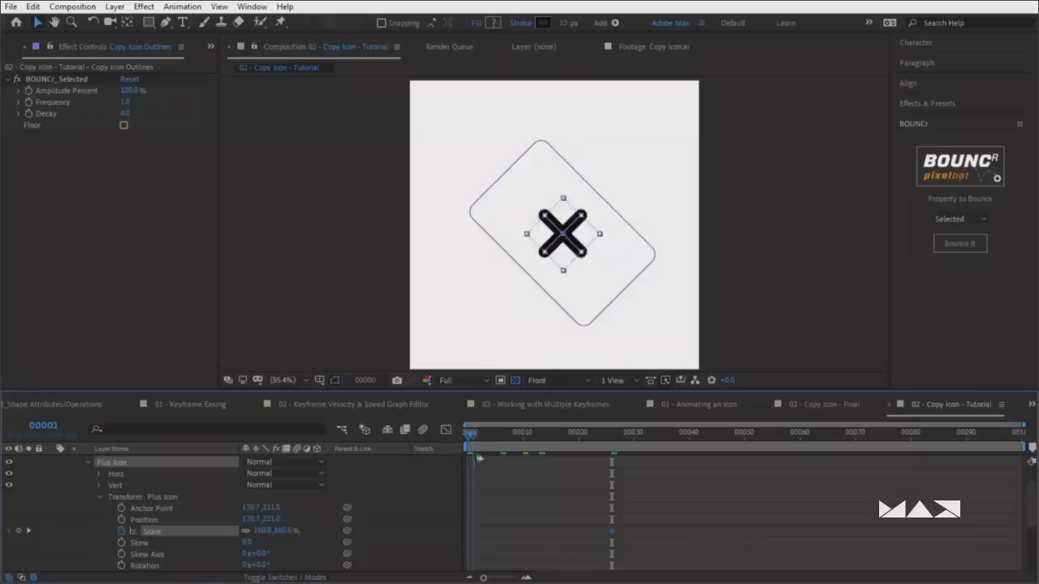
Keyframe the Plus Icon group's Scale at 100% on frame 32 and preview the shrinking plus
{"action": "left_click_drag", "start_coordinate": [577, 455], "coordinate": [614, 449]}
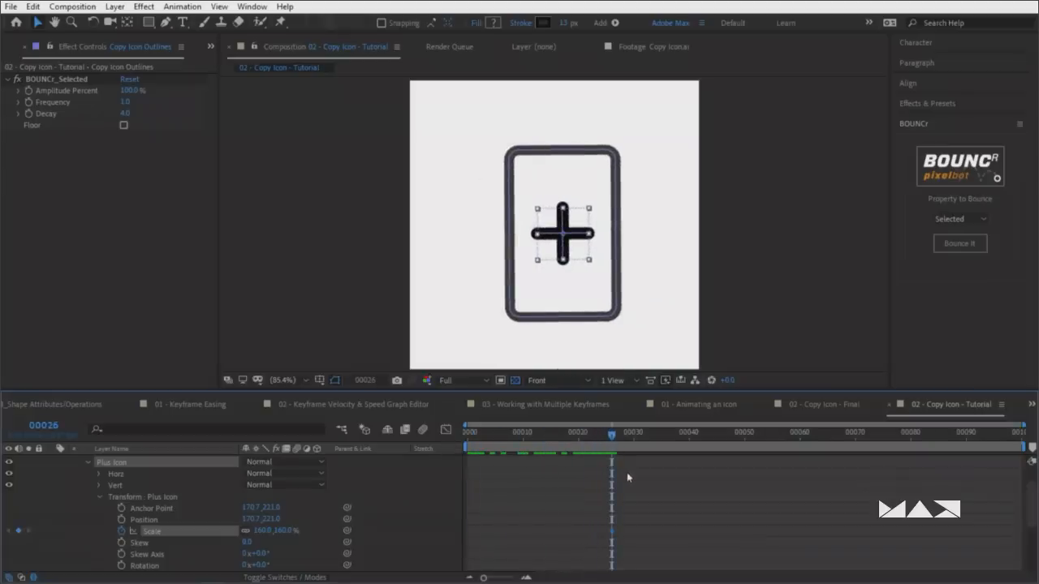
{"action": "key", "text": "space"}
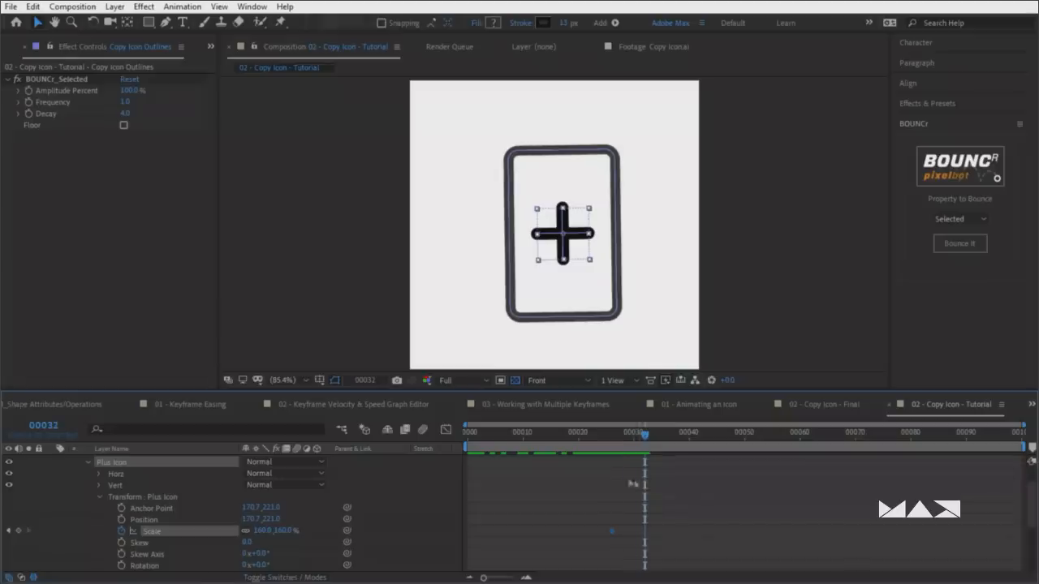
{"action": "left_click", "coordinate": [262, 530]}
{"action": "type", "text": "100"}
{"action": "key", "text": "Return"}
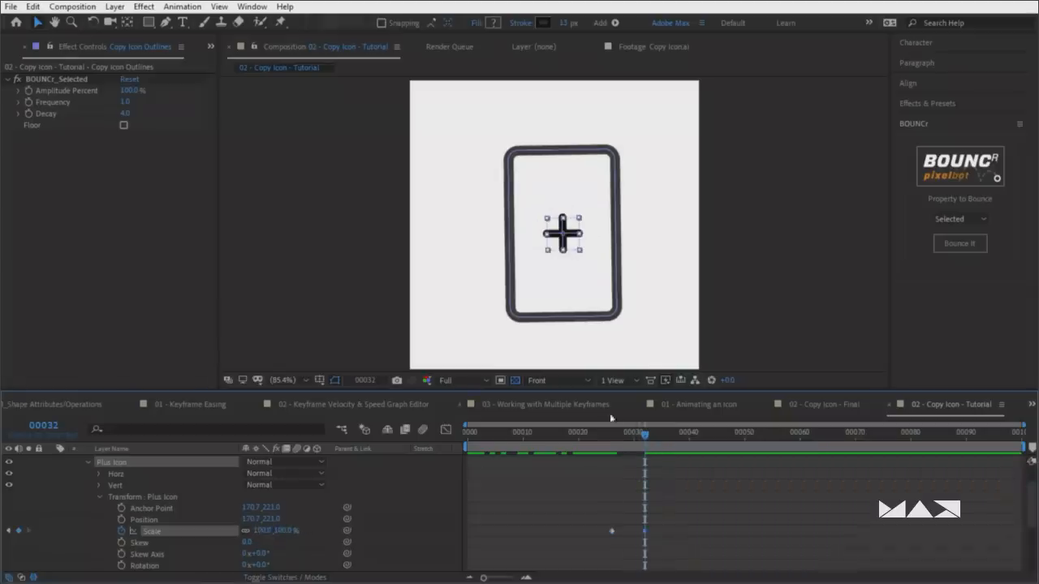
{"action": "key", "text": "space"}
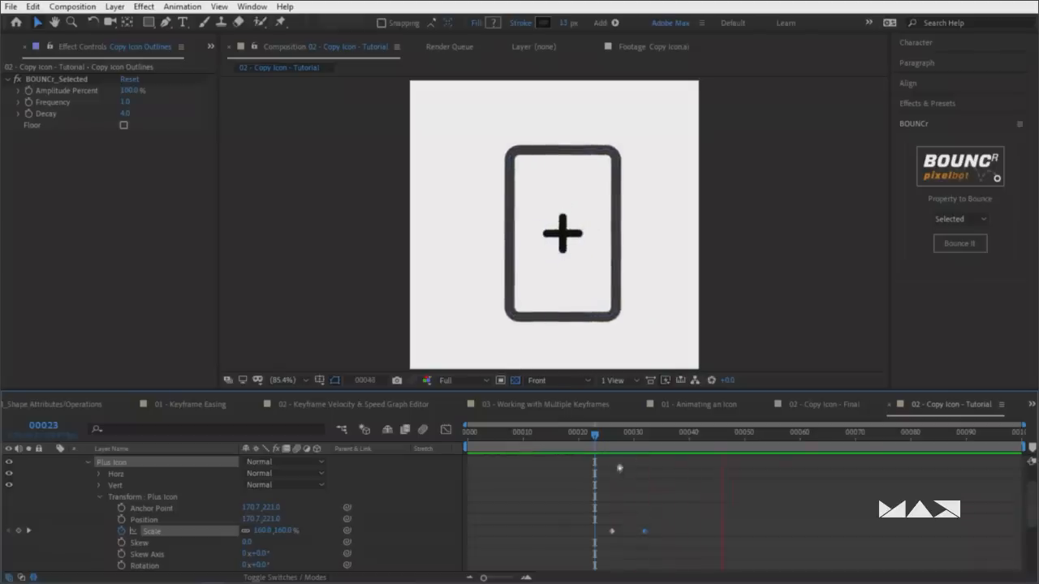
Ease the Plus Icon's first Scale keyframe and set its outgoing velocity influence to 65%
{"action": "left_click_drag", "start_coordinate": [653, 435], "coordinate": [628, 435]}
{"action": "left_click", "coordinate": [627, 518]}
{"action": "left_click", "coordinate": [611, 530]}
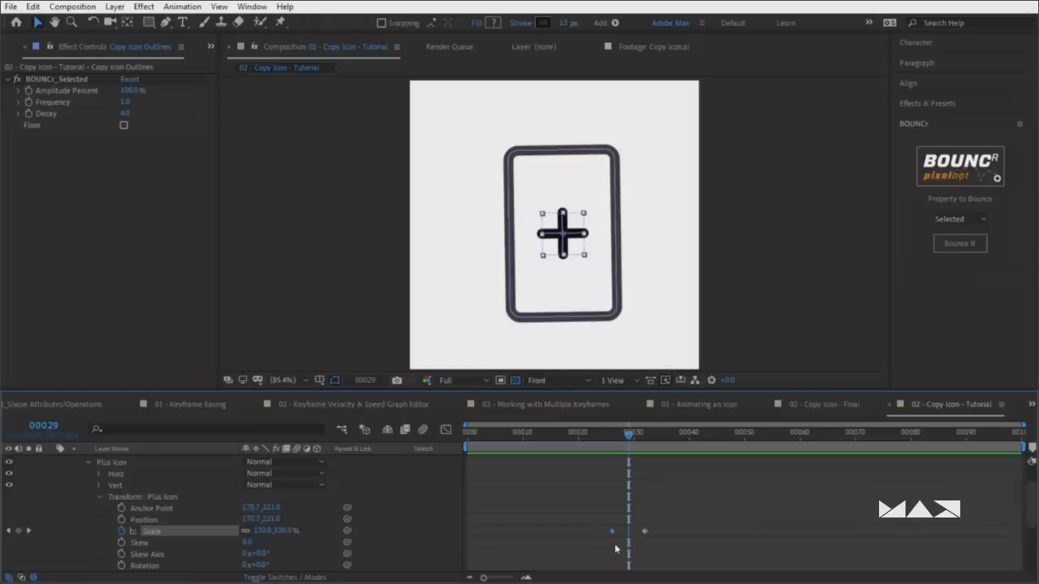
{"action": "key", "text": "F9"}
{"action": "key", "text": "ctrl+shift+k"}
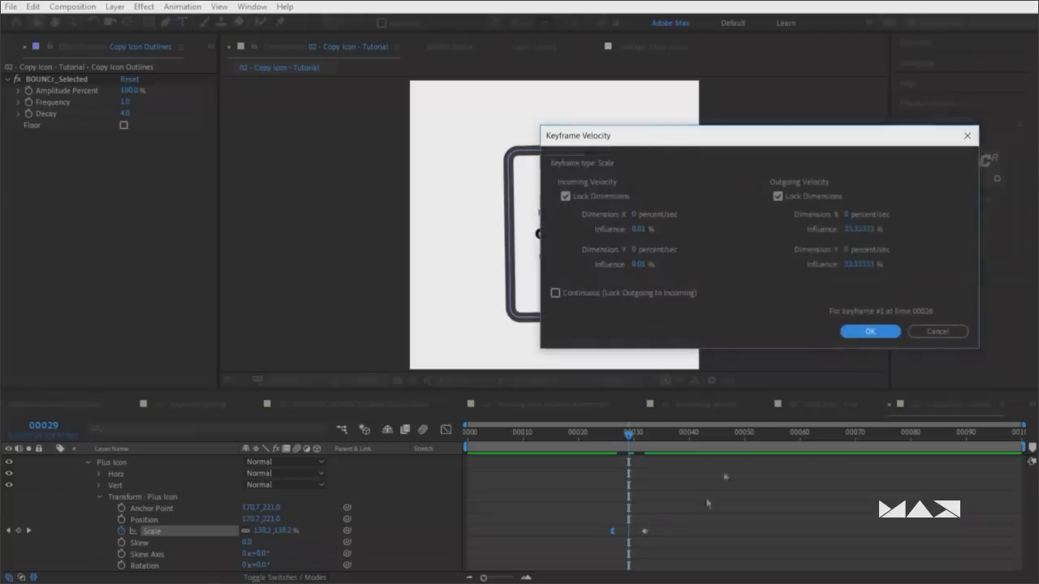
{"action": "double_click", "coordinate": [858, 229]}
{"action": "type", "text": "65"}
{"action": "key", "text": "Return"}
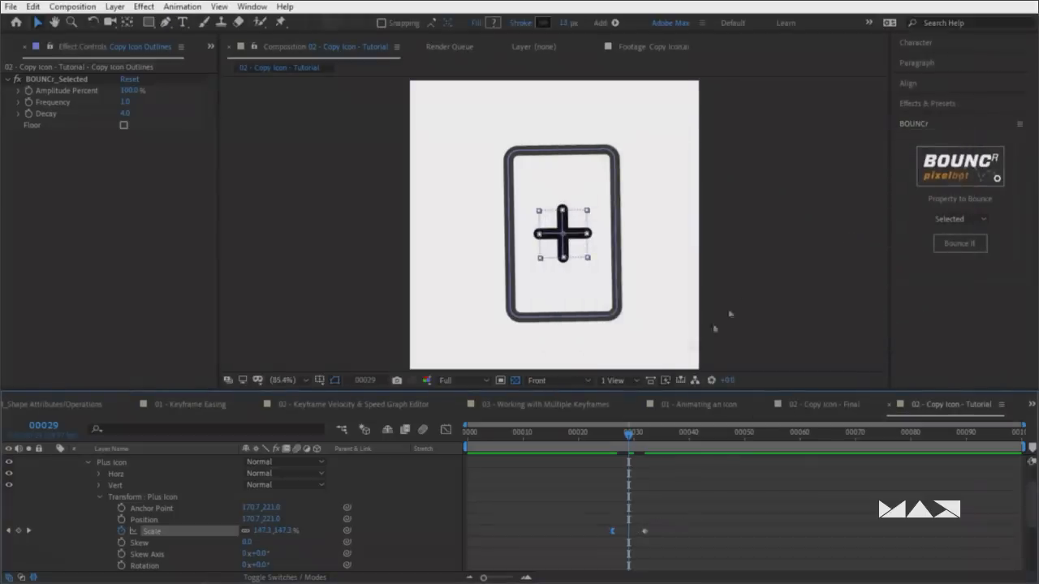
Ease the Plus Icon's second Scale keyframe on frame 32, preview the animation and return to frame 0
{"action": "key", "text": "space"}
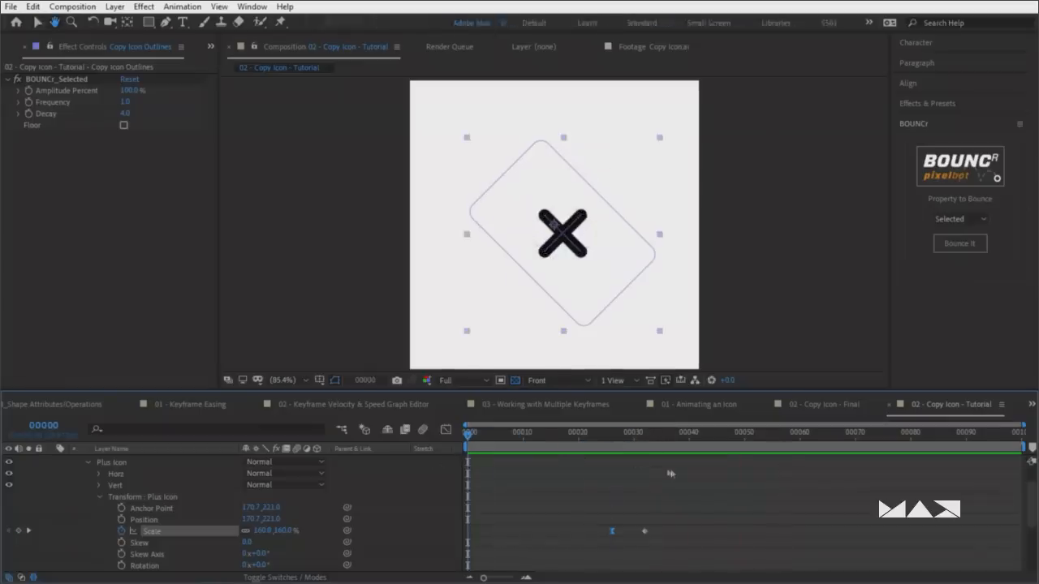
{"action": "key", "text": "space"}
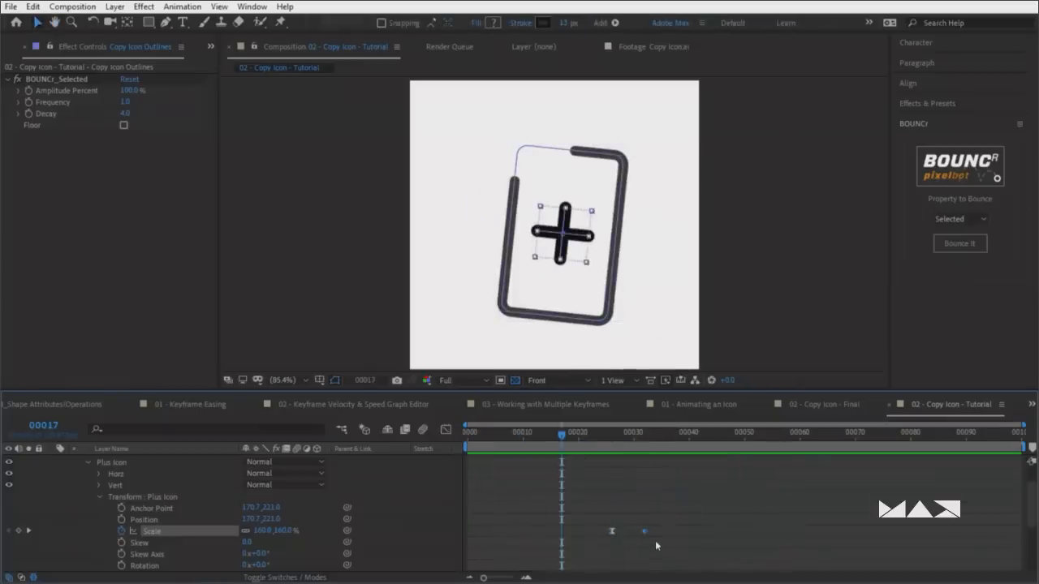
{"action": "key", "text": "space"}
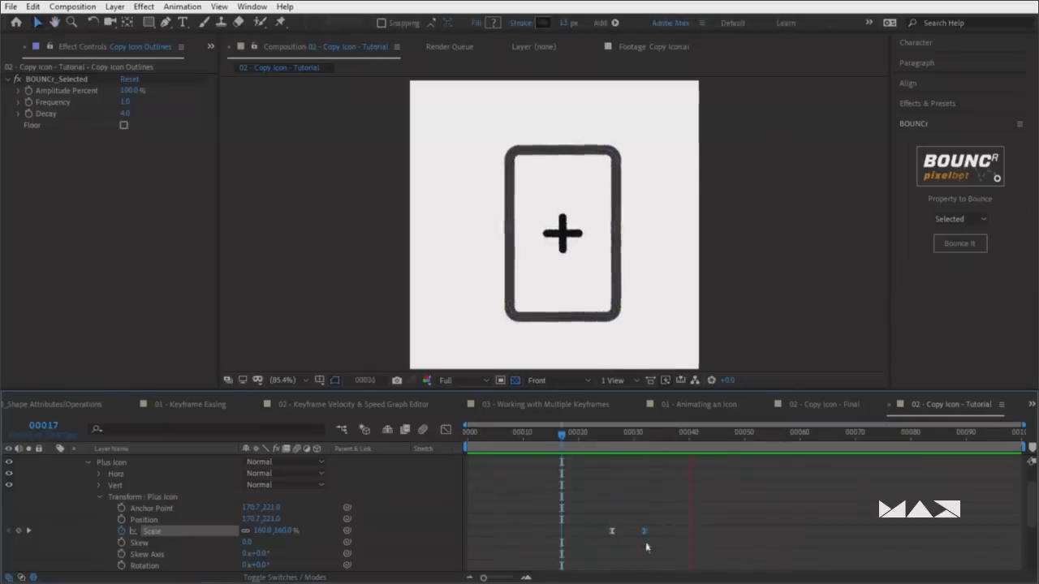
{"action": "left_click_drag", "start_coordinate": [596, 440], "coordinate": [454, 458]}
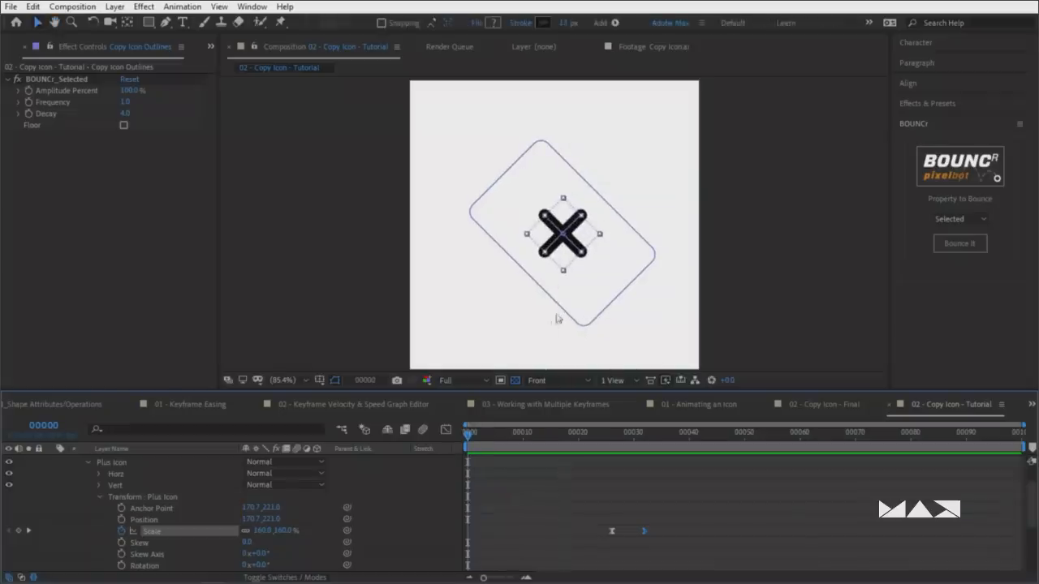
Collapse the Plus Icon group, expand the Paper Icon group and duplicate its Trim Paths operator
{"action": "left_click", "coordinate": [99, 496]}
{"action": "left_click", "coordinate": [88, 464]}
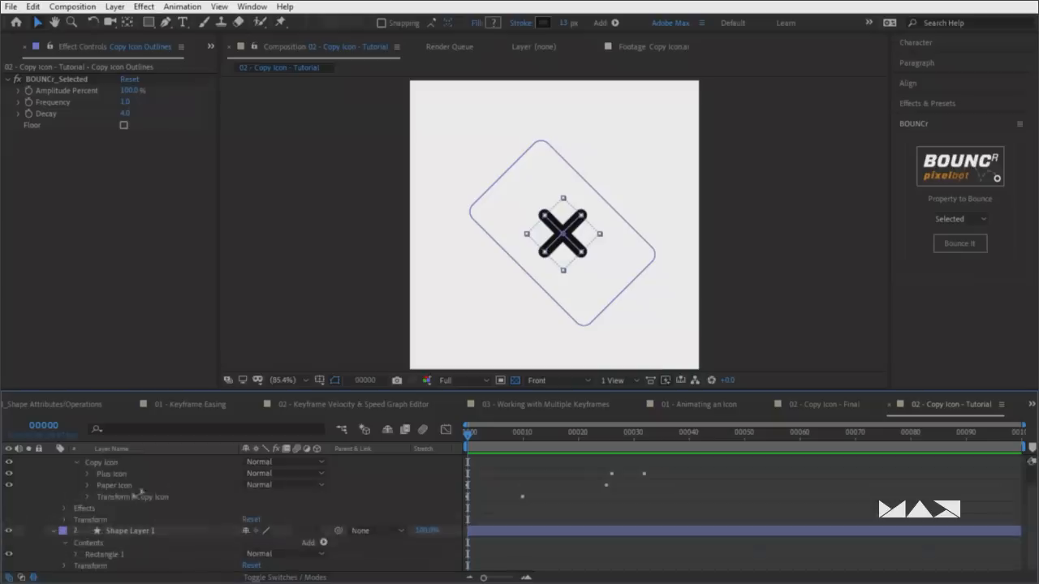
{"action": "left_click", "coordinate": [87, 486]}
{"action": "left_click", "coordinate": [99, 485]}
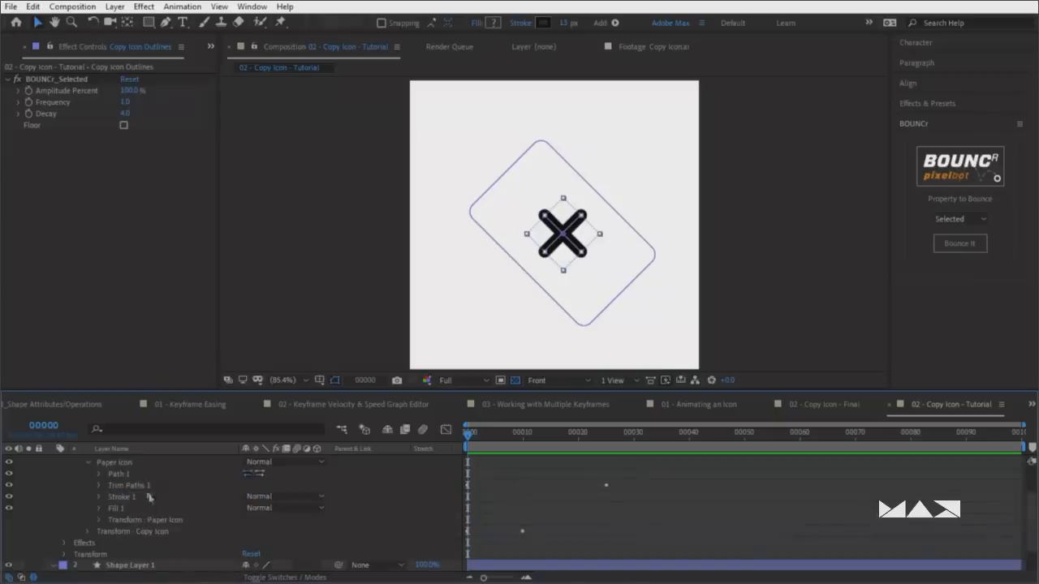
{"action": "left_click", "coordinate": [138, 486]}
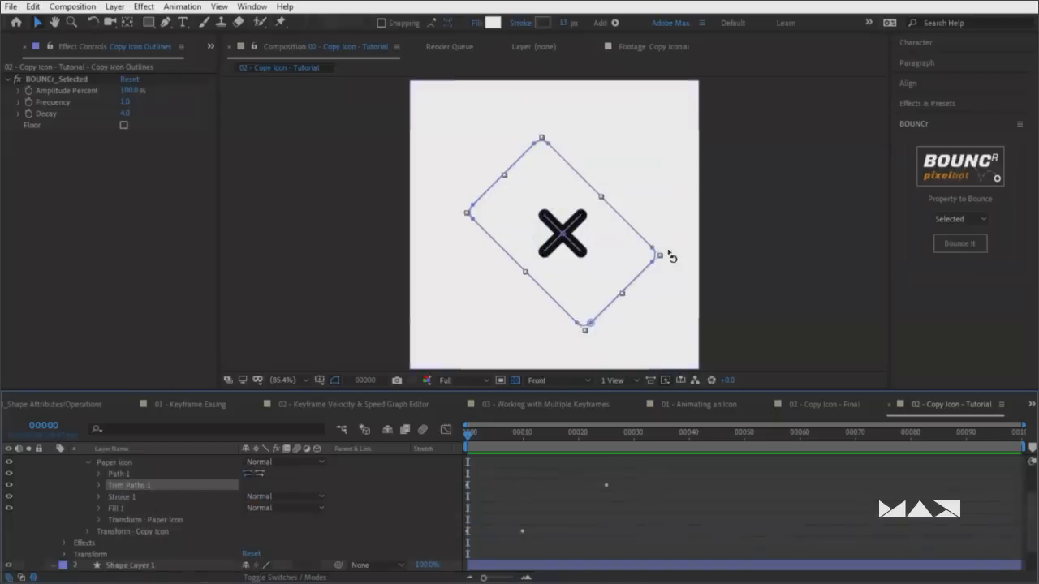
{"action": "scroll", "coordinate": [203, 512], "scroll_direction": "up", "scroll_amount": 2}
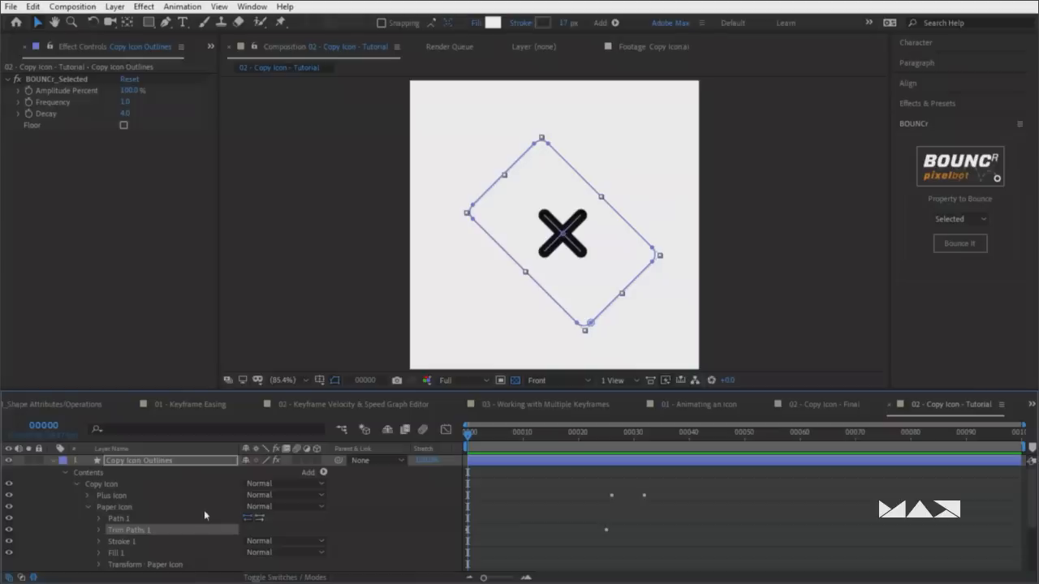
{"action": "key", "text": "ctrl+d"}
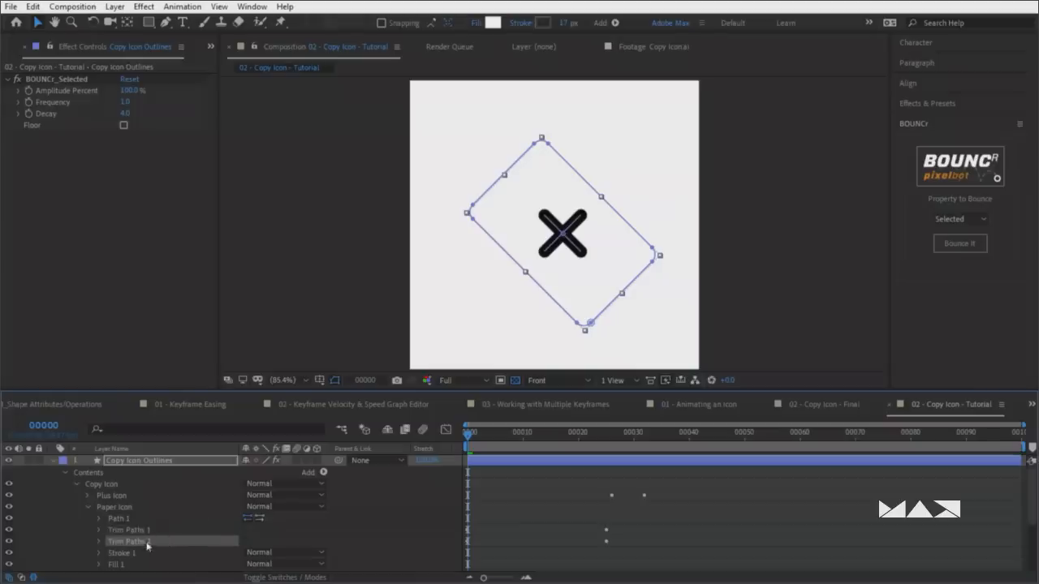
Move the duplicated Trim Paths into the Plus Icon group below Vert and preview the plus being drawn
{"action": "left_click_drag", "start_coordinate": [147, 546], "coordinate": [136, 507]}
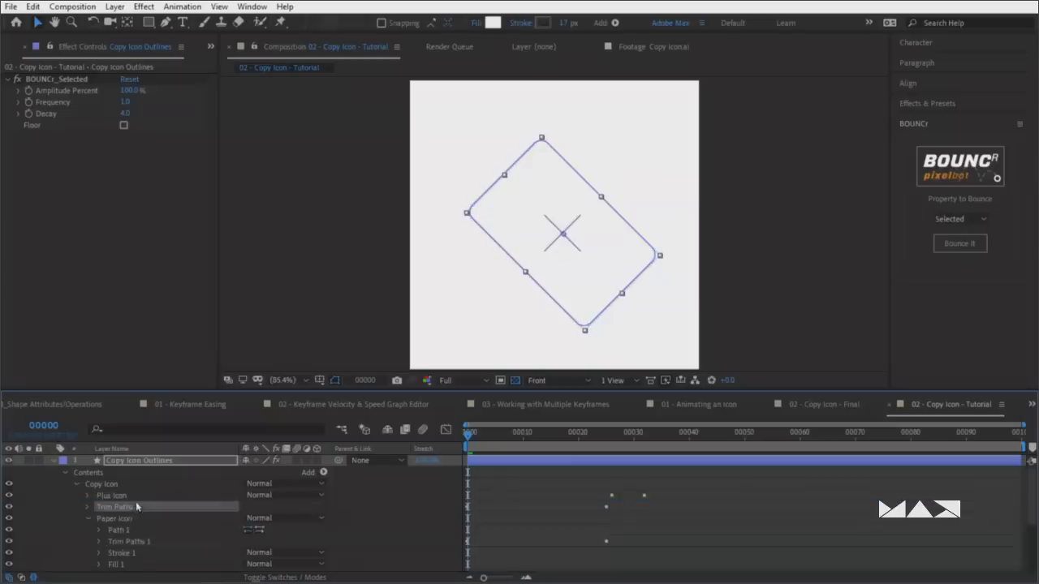
{"action": "left_click", "coordinate": [91, 519]}
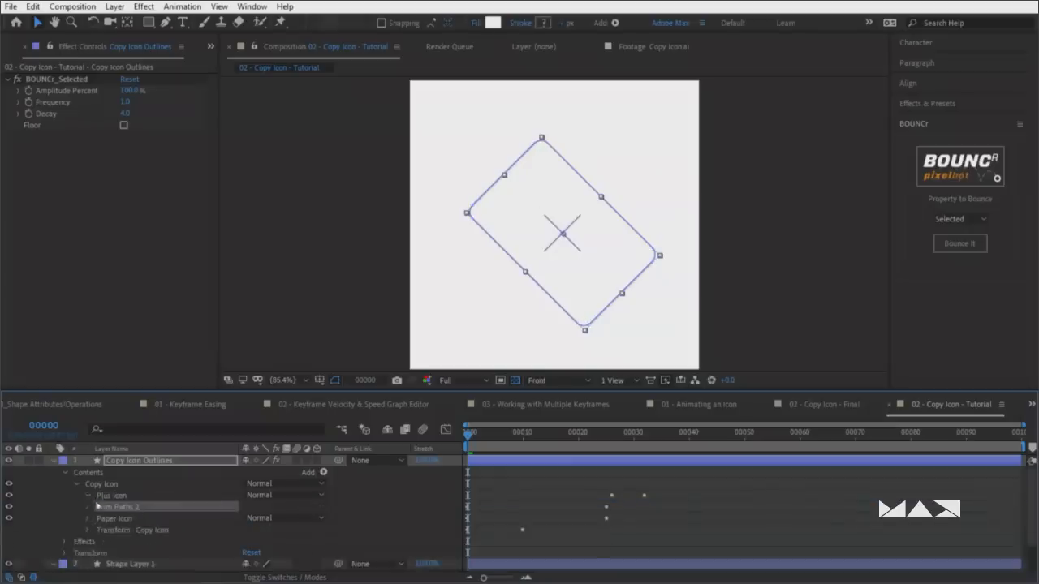
{"action": "left_click", "coordinate": [89, 496]}
{"action": "left_click_drag", "start_coordinate": [122, 539], "coordinate": [122, 519]}
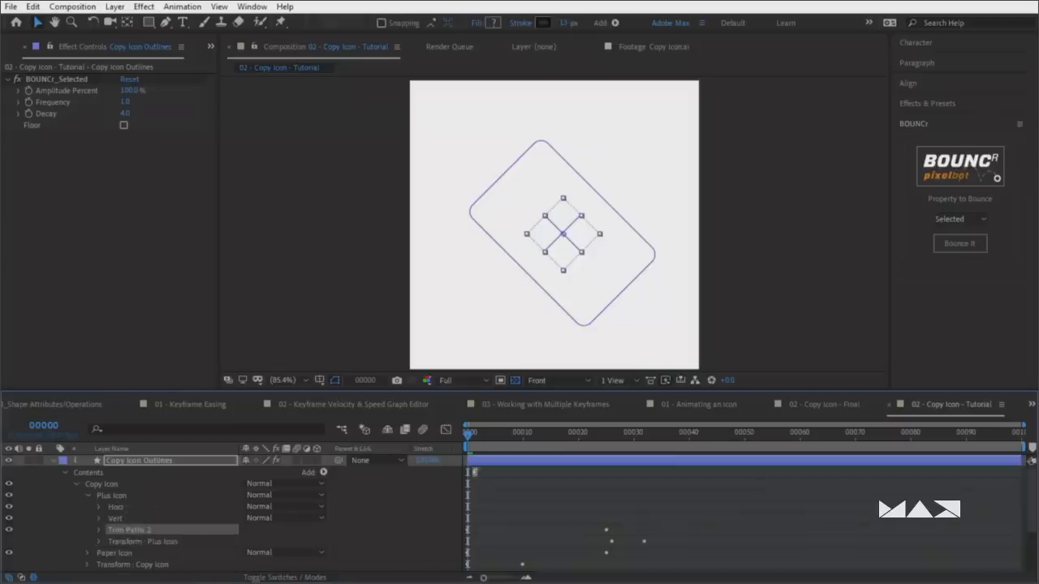
{"action": "key", "text": "space"}
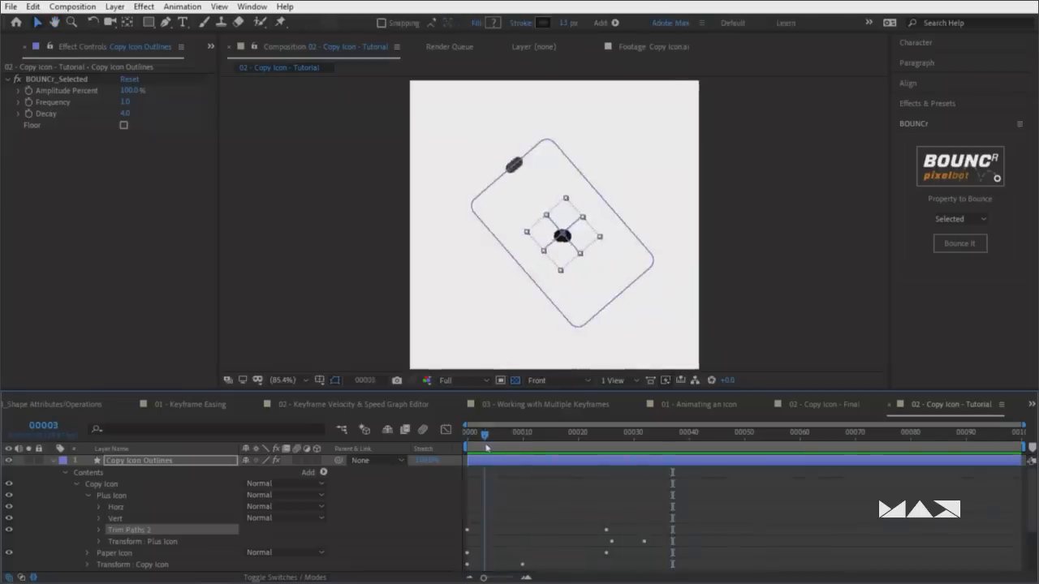
{"action": "left_click", "coordinate": [512, 446]}
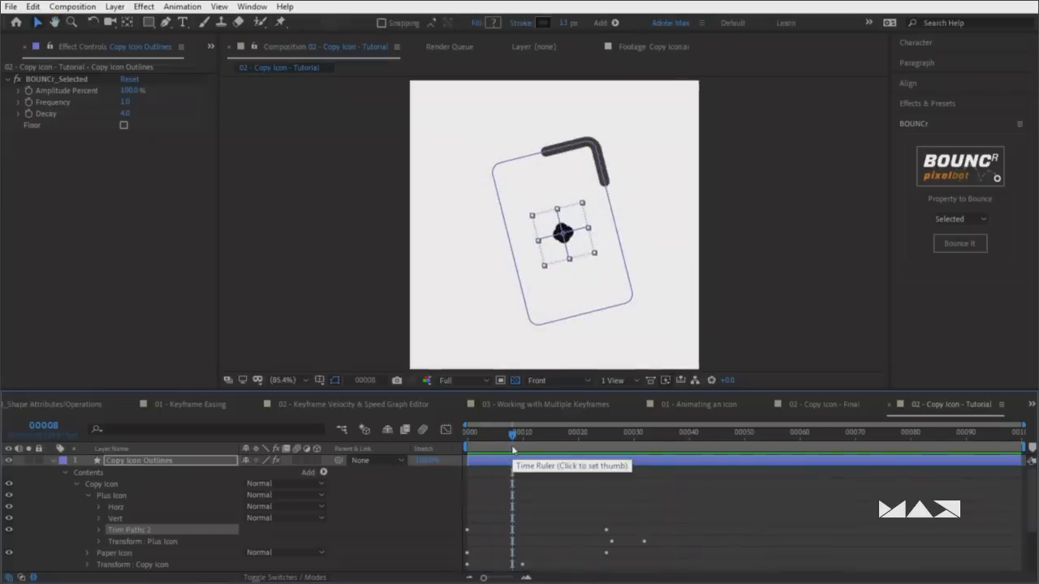
Set the Offset of the Plus Icon's Trim Paths to 0° and scrub through the first frames
{"action": "left_click", "coordinate": [100, 531]}
{"action": "scroll", "coordinate": [193, 534], "scroll_direction": "down", "scroll_amount": 2}
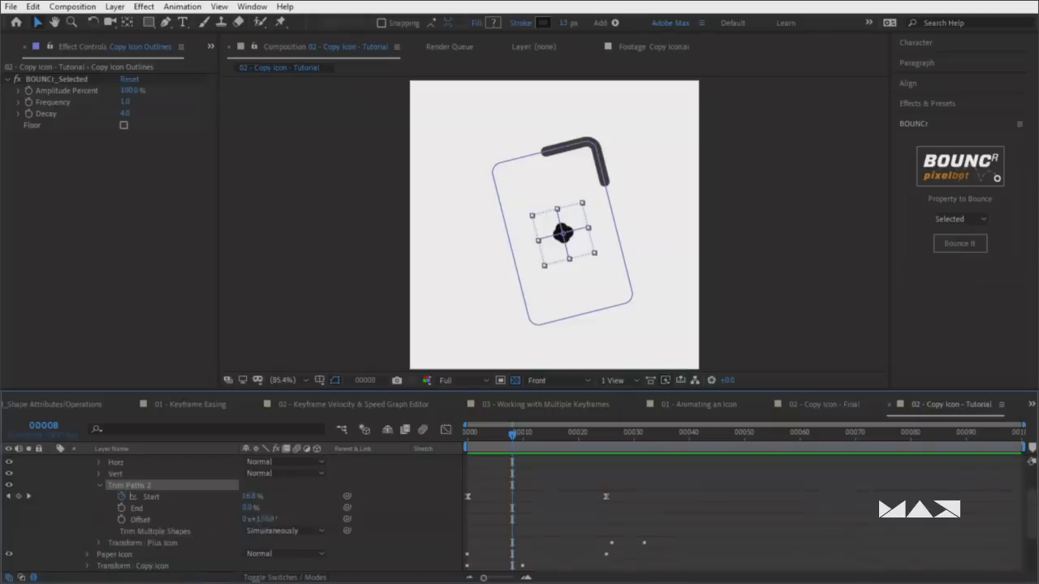
{"action": "left_click", "coordinate": [264, 519]}
{"action": "type", "text": "0"}
{"action": "left_click", "coordinate": [494, 453]}
{"action": "key", "text": "space"}
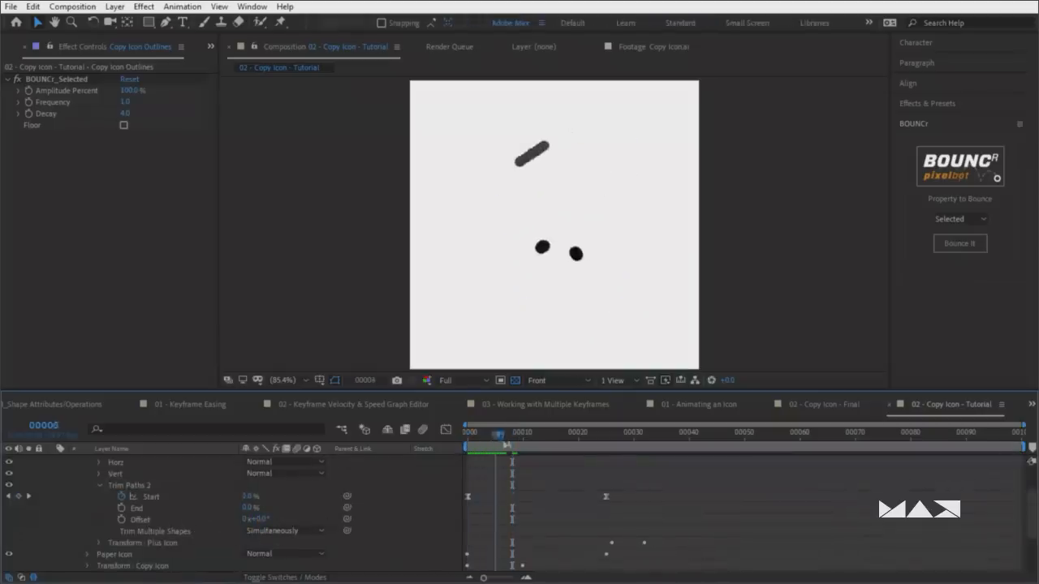
{"action": "left_click_drag", "start_coordinate": [473, 441], "coordinate": [518, 436]}
Set the Plus Icon's Trim Paths to trim multiple shapes Individually and preview the complete icon animation
{"action": "left_click", "coordinate": [286, 531]}
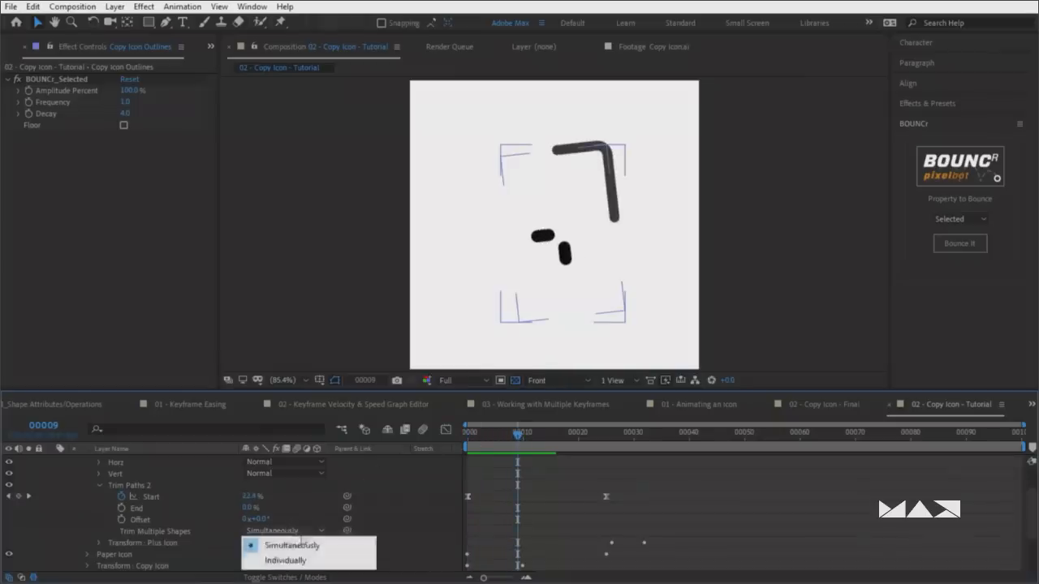
{"action": "left_click", "coordinate": [293, 562]}
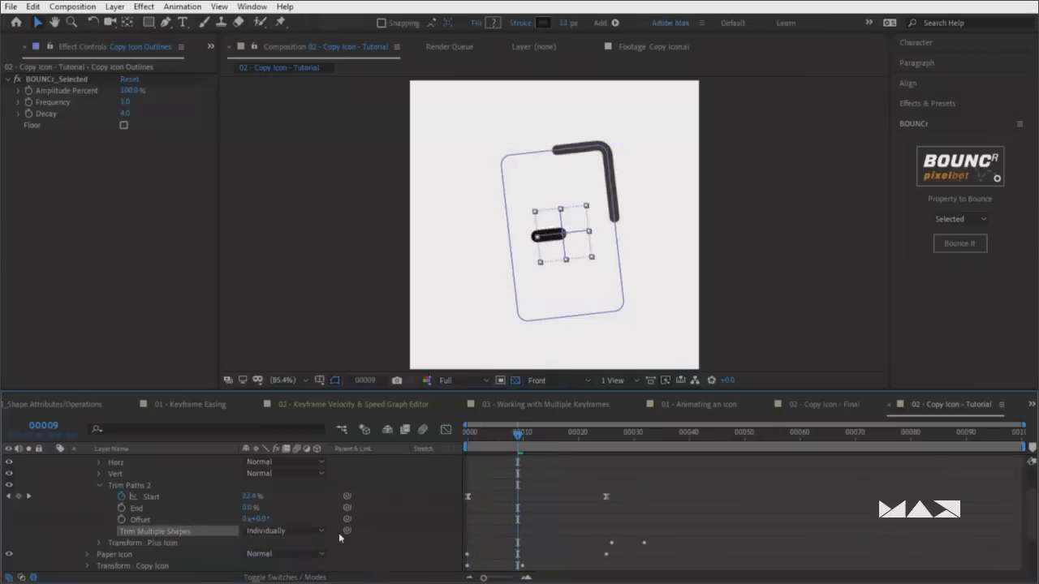
{"action": "left_click_drag", "start_coordinate": [516, 437], "coordinate": [467, 438]}
{"action": "left_click", "coordinate": [404, 485]}
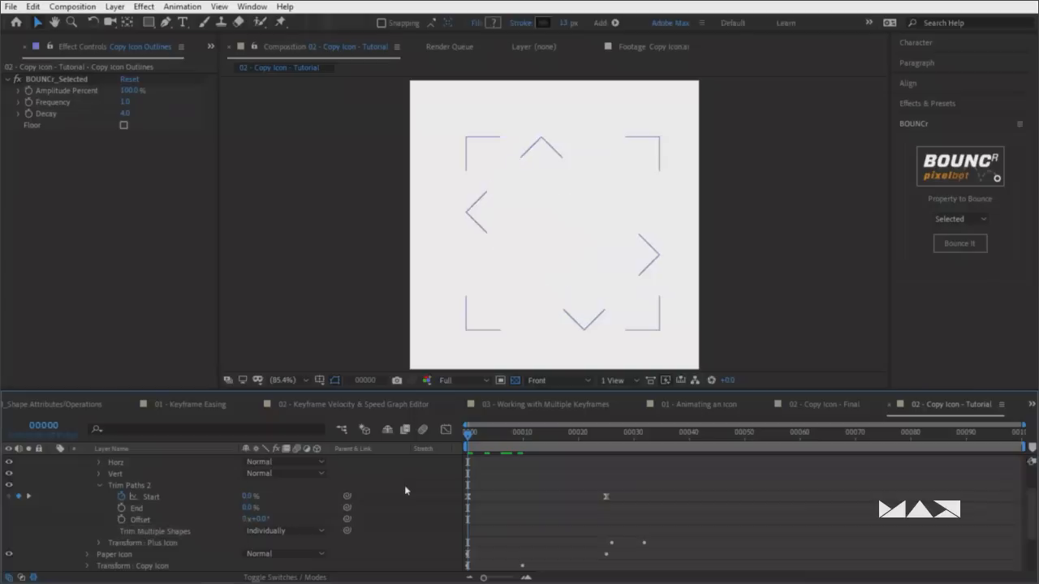
{"action": "key", "text": "space"}
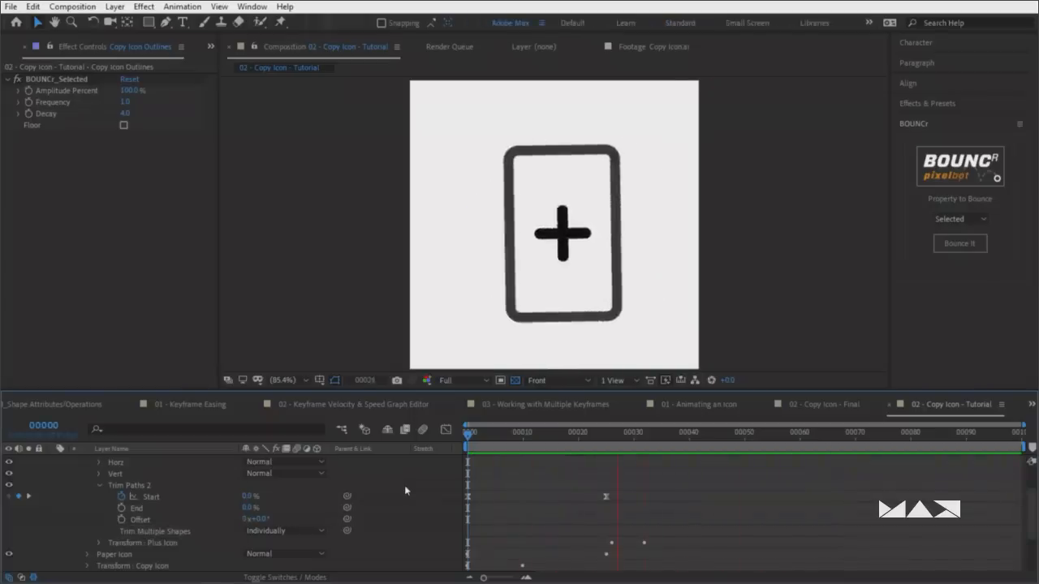
{"action": "key", "text": "space"}
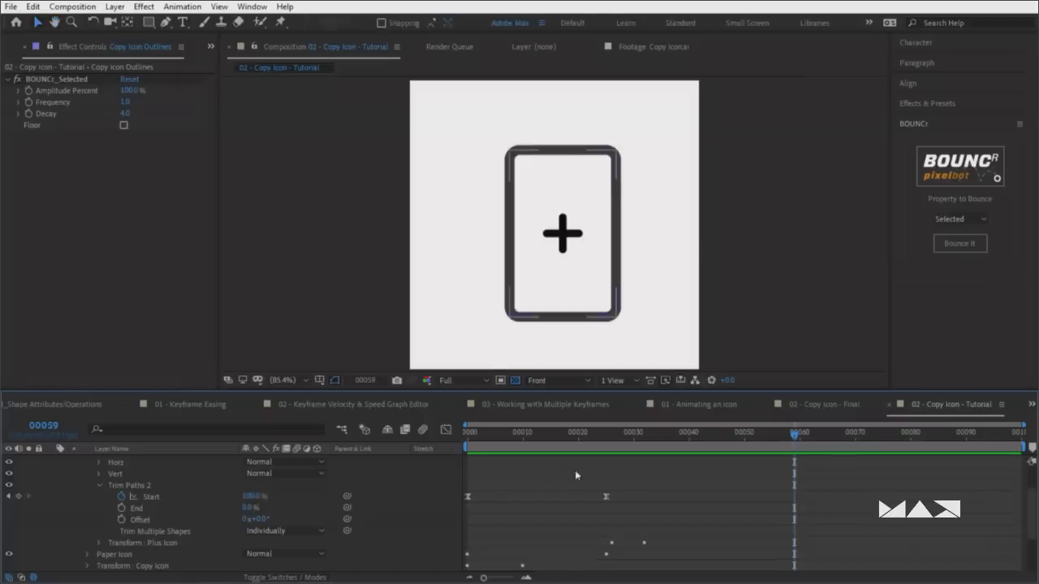
{"action": "key", "text": "space"}
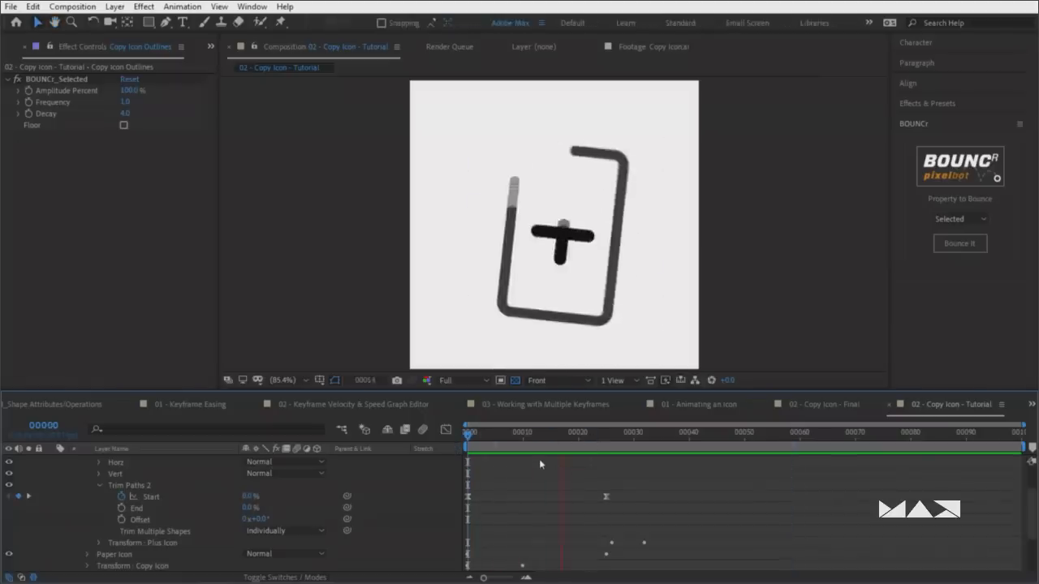
{"action": "key", "text": "space"}
{"action": "mouse_move", "coordinate": [622, 438]}
{"action": "left_mouse_down"}
{"action": "mouse_move", "coordinate": [603, 441]}
{"action": "mouse_move", "coordinate": [633, 445]}
{"action": "left_mouse_up"}
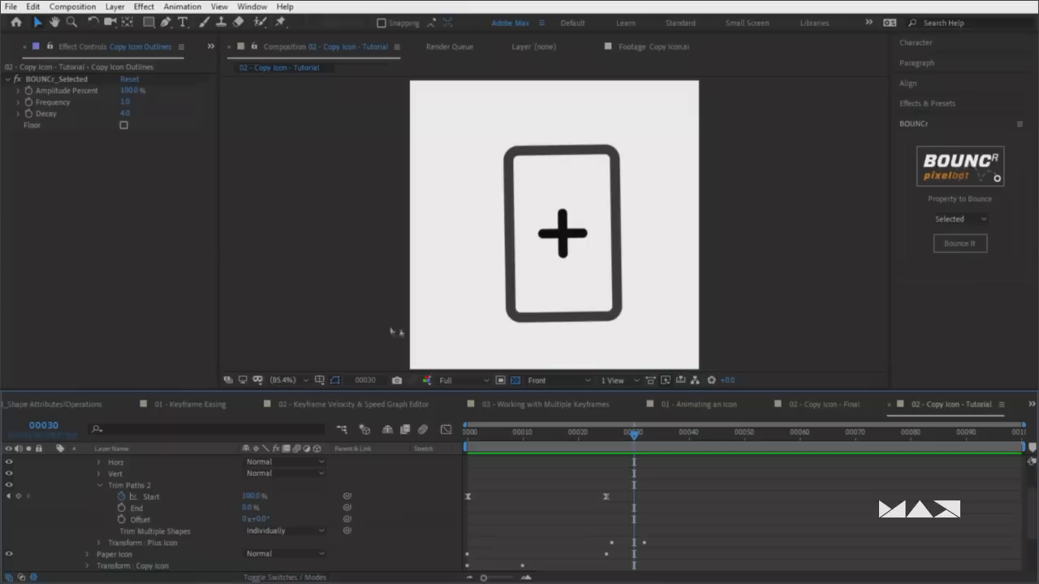
Reveal the FOX SPORTS.mp4 footage from folder 00 in File Explorer and open it in the video player
{"action": "left_click", "coordinate": [35, 47]}
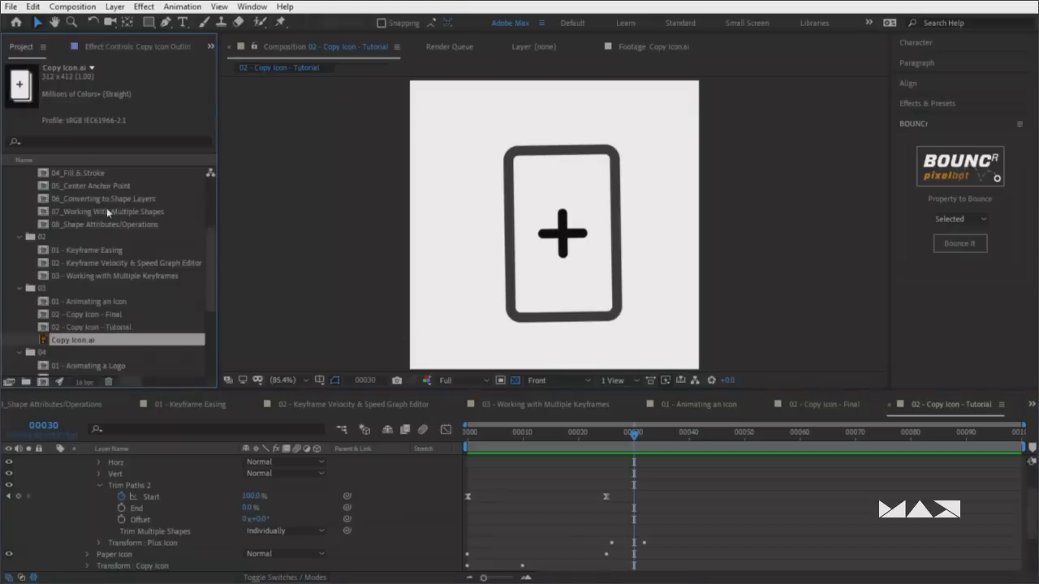
{"action": "scroll", "coordinate": [122, 243], "scroll_direction": "up", "scroll_amount": 5}
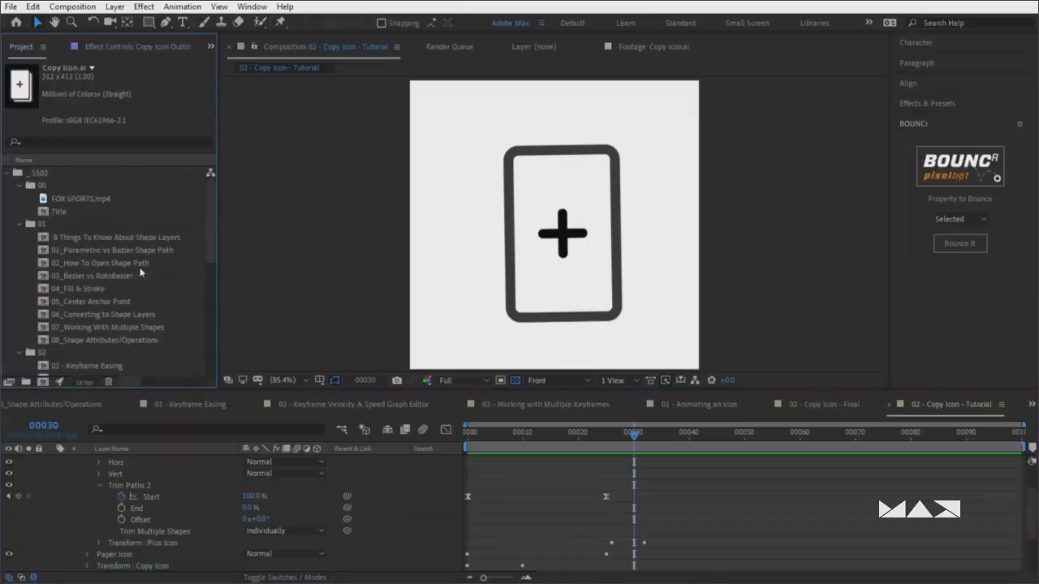
{"action": "right_click", "coordinate": [90, 203]}
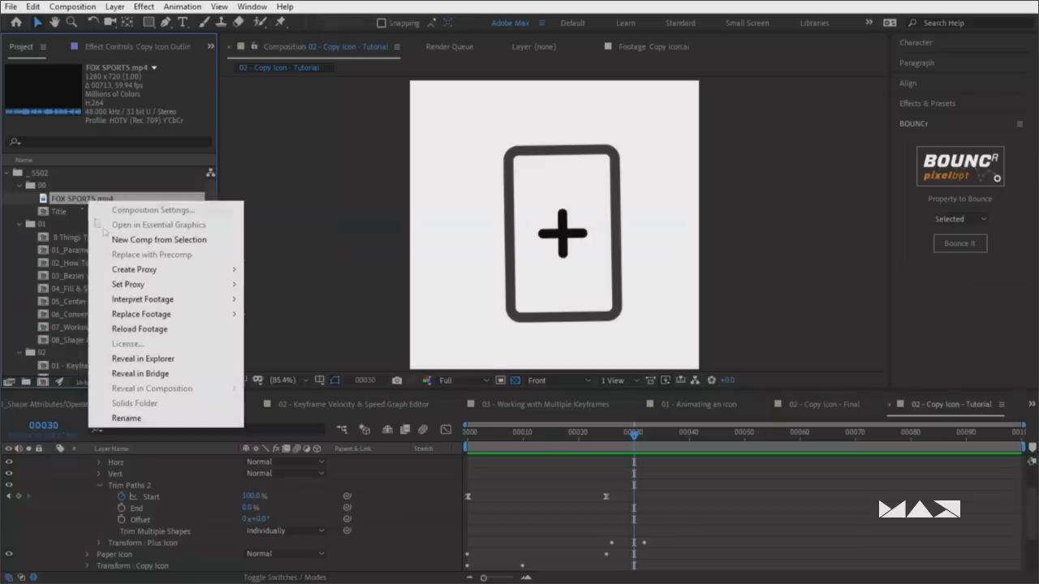
{"action": "left_click", "coordinate": [143, 359]}
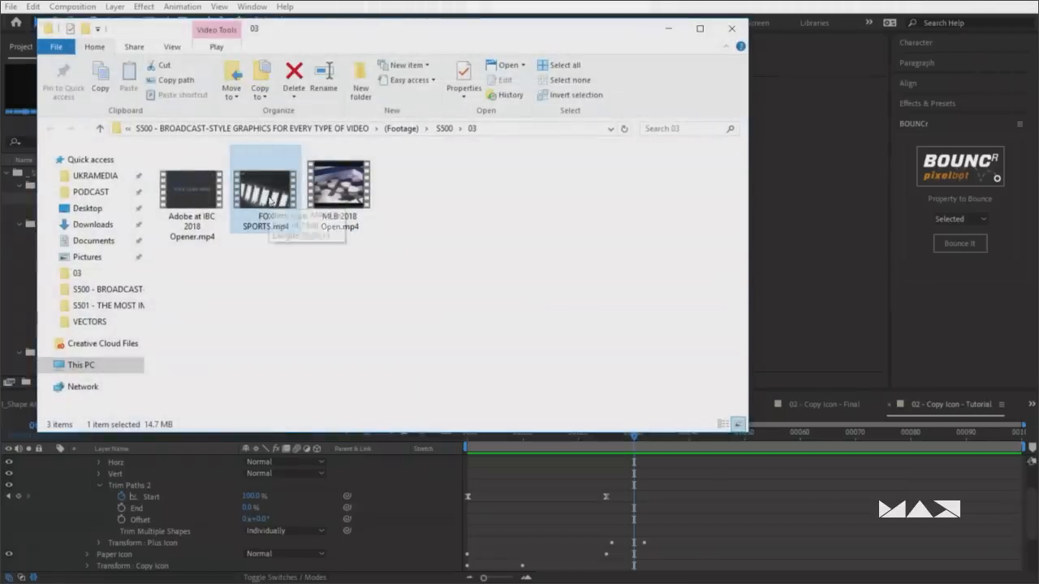
{"action": "double_click", "coordinate": [270, 200]}
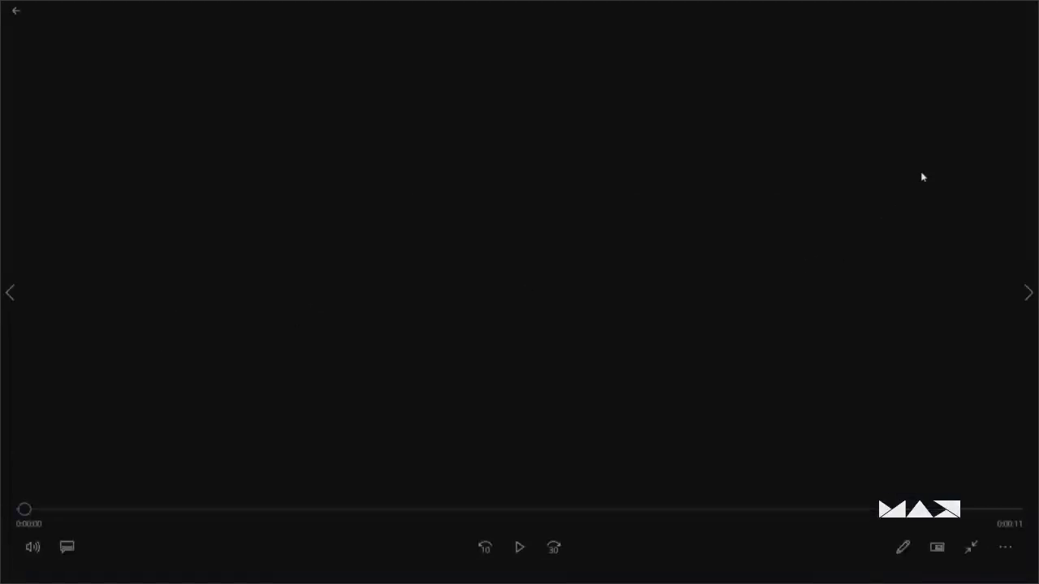
Play the FOX SPORTS.mp4 reference video
{"action": "key", "text": "space"}
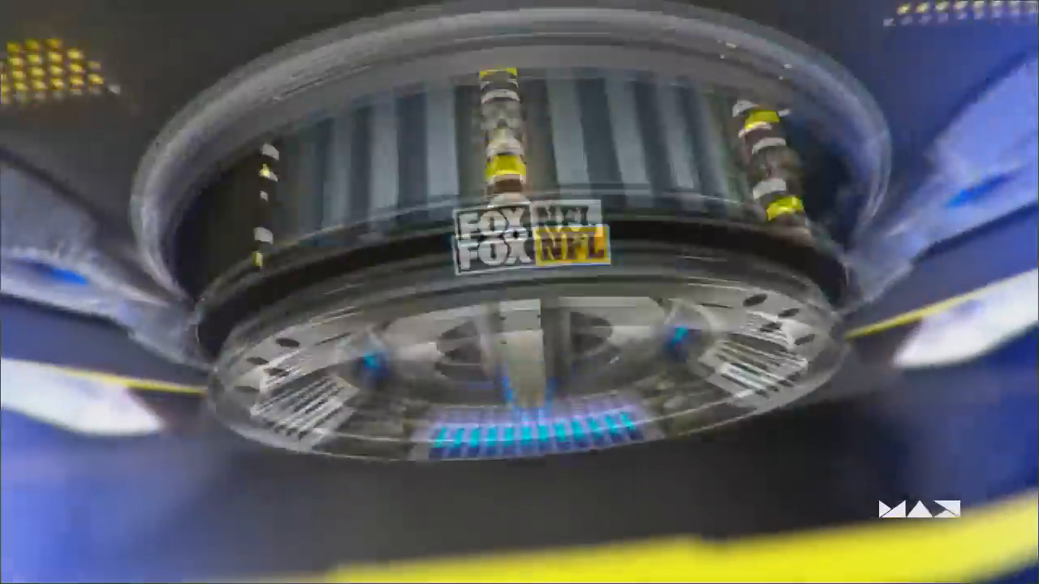
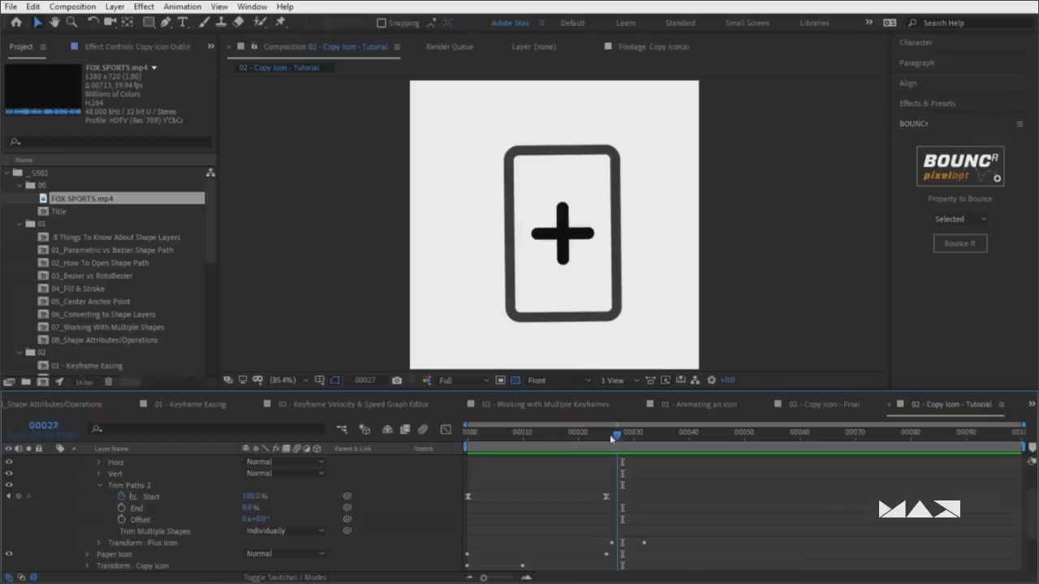
Start animating the Scale of the Copy Icon group at frame 26 with a keyframe at 100%
{"action": "mouse_move", "coordinate": [611, 437]}
{"action": "left_mouse_down"}
{"action": "mouse_move", "coordinate": [643, 437]}
{"action": "mouse_move", "coordinate": [610, 438]}
{"action": "left_mouse_up"}
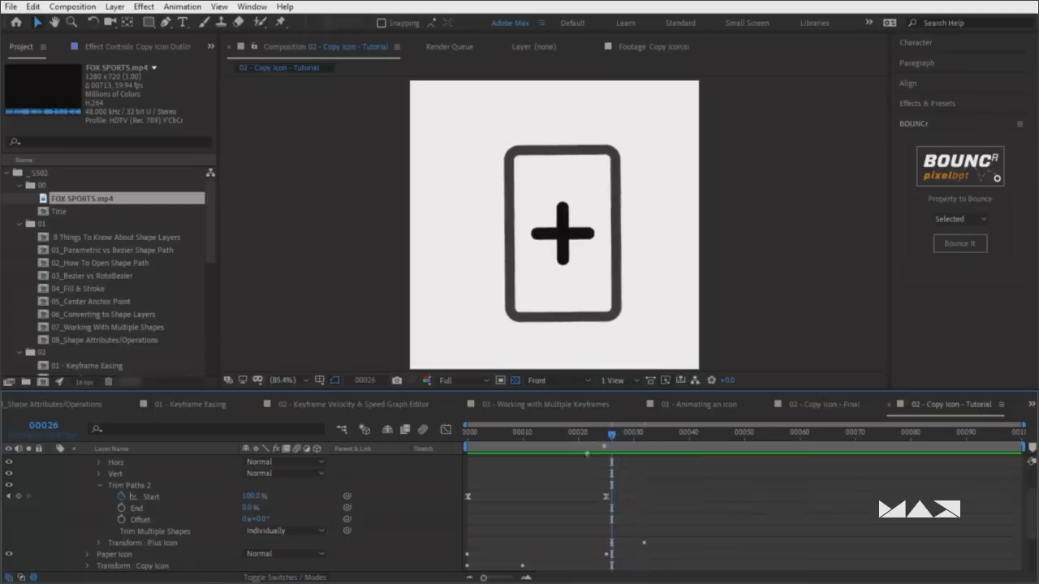
{"action": "left_click", "coordinate": [103, 486]}
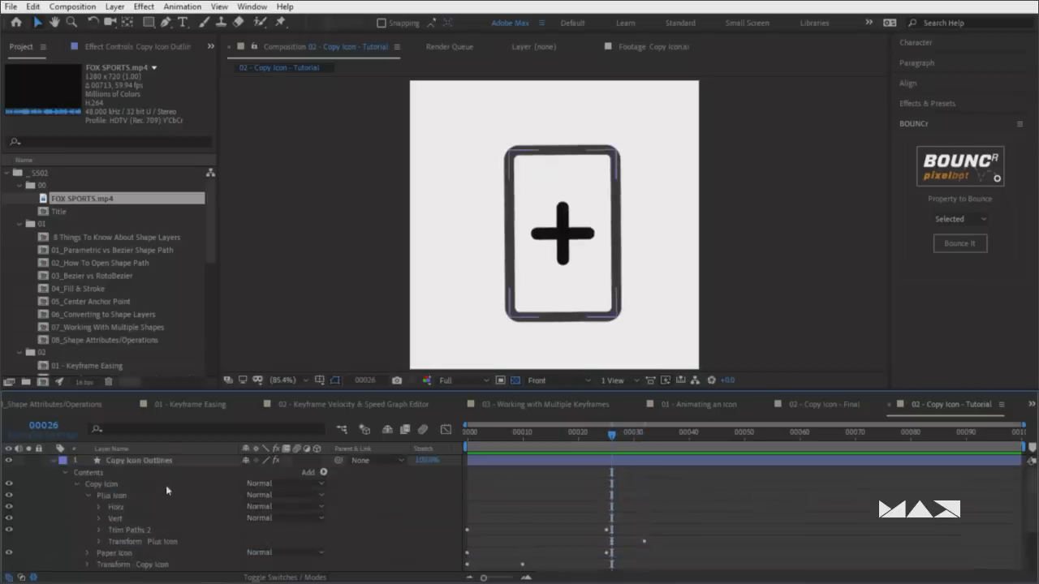
{"action": "left_click", "coordinate": [88, 496]}
{"action": "left_click", "coordinate": [111, 483]}
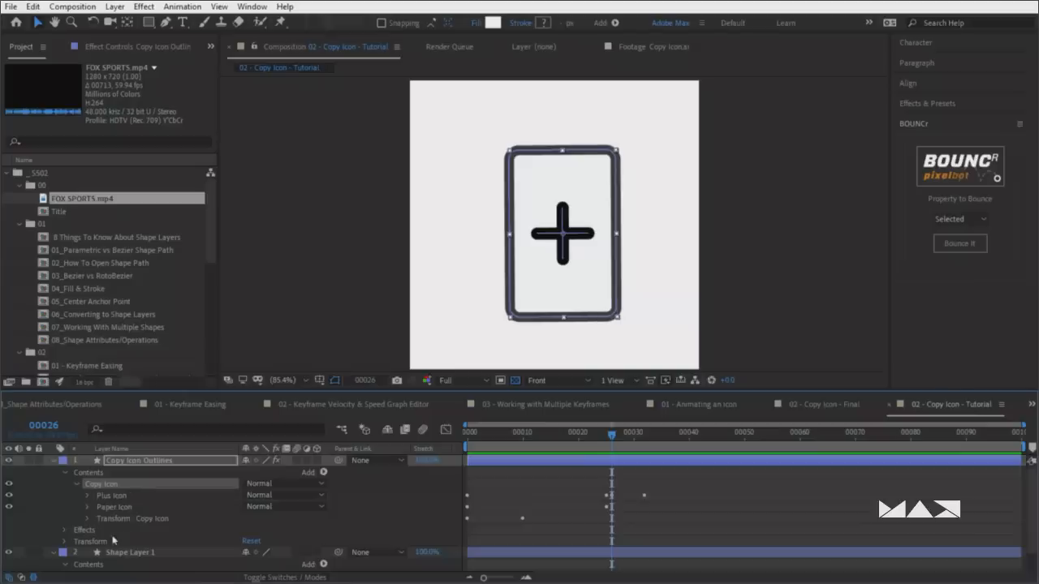
{"action": "left_click", "coordinate": [115, 520]}
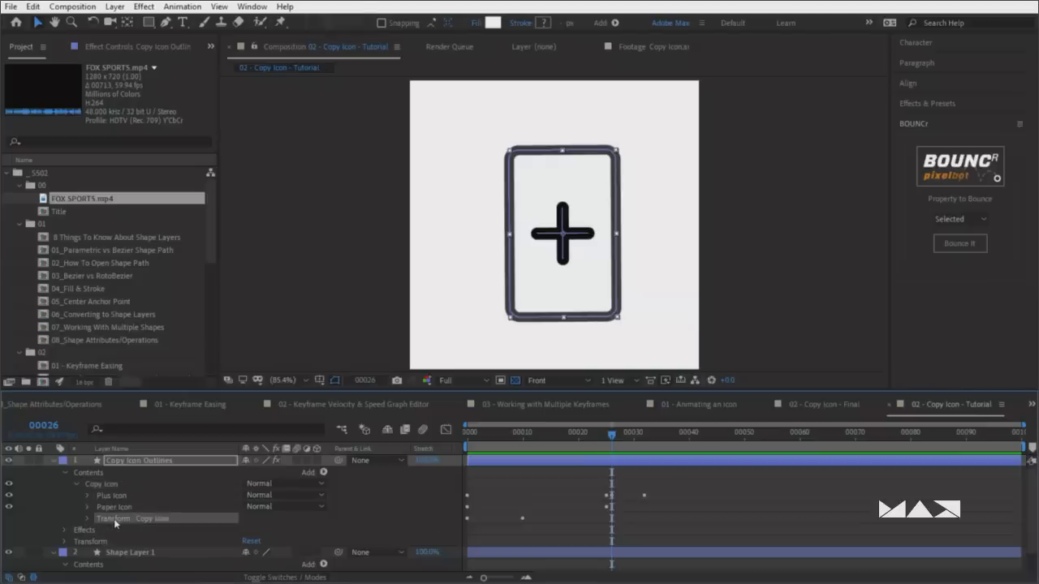
{"action": "left_click", "coordinate": [87, 520]}
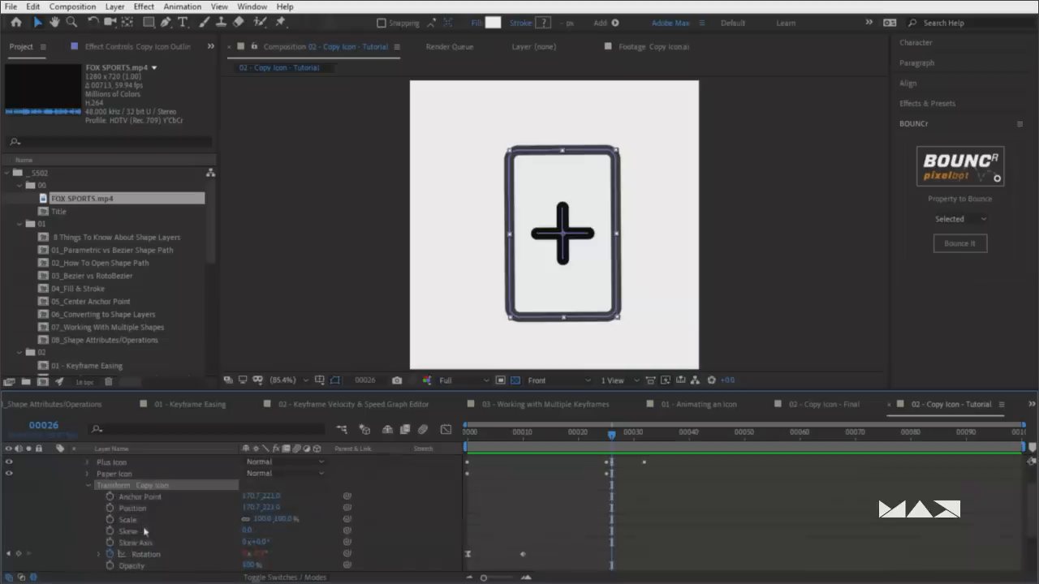
{"action": "left_click", "coordinate": [109, 520]}
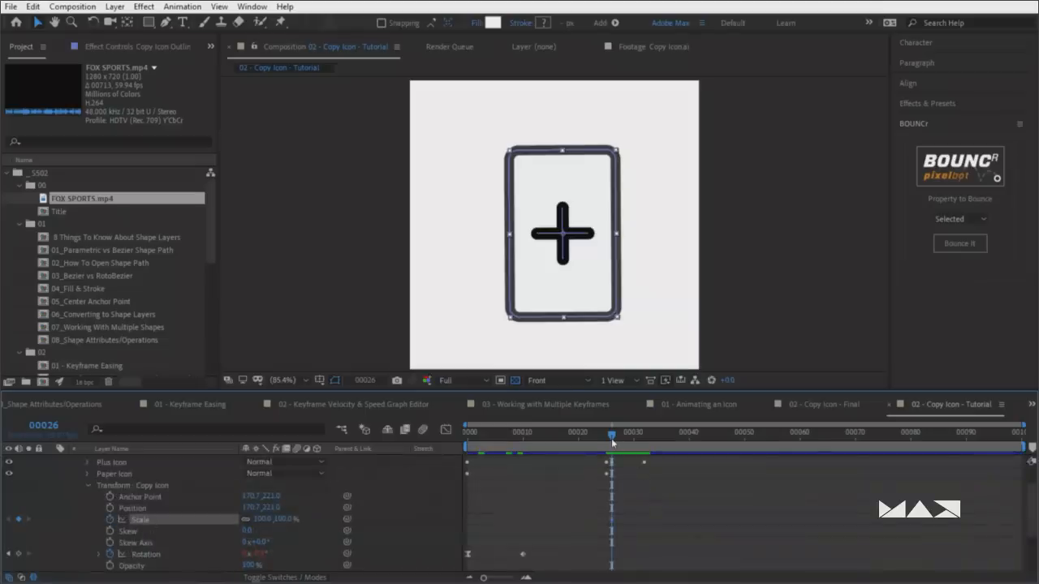
Set the Copy Icon group's Scale to 80% at frame 32
{"action": "left_click_drag", "start_coordinate": [611, 438], "coordinate": [647, 444]}
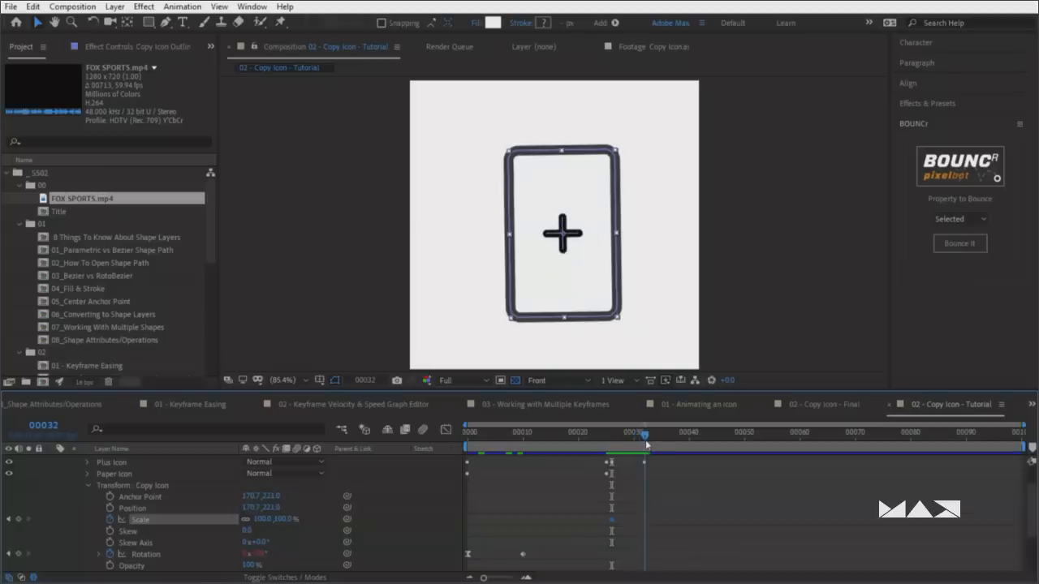
{"action": "mouse_move", "coordinate": [283, 521]}
{"action": "left_mouse_down"}
{"action": "mouse_move", "coordinate": [306, 521]}
{"action": "mouse_move", "coordinate": [267, 519]}
{"action": "left_mouse_up"}
{"action": "left_click", "coordinate": [279, 519]}
{"action": "type", "text": "80"}
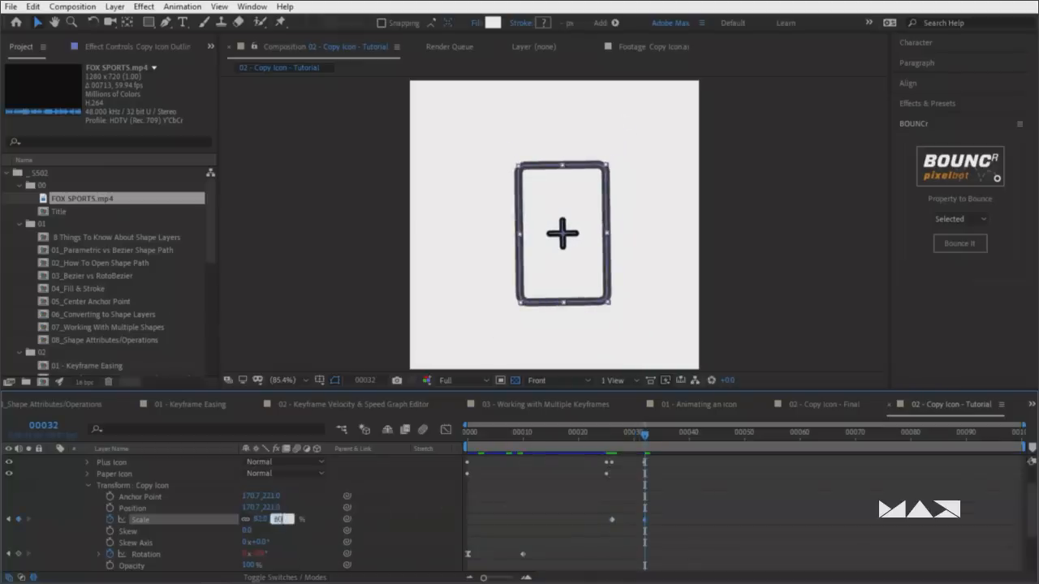
{"action": "key", "text": "Return"}
Preview the Copy Icon's scale-down from frame 26 and check the layer's BOUNCr_Selected effect settings
{"action": "left_click", "coordinate": [617, 446]}
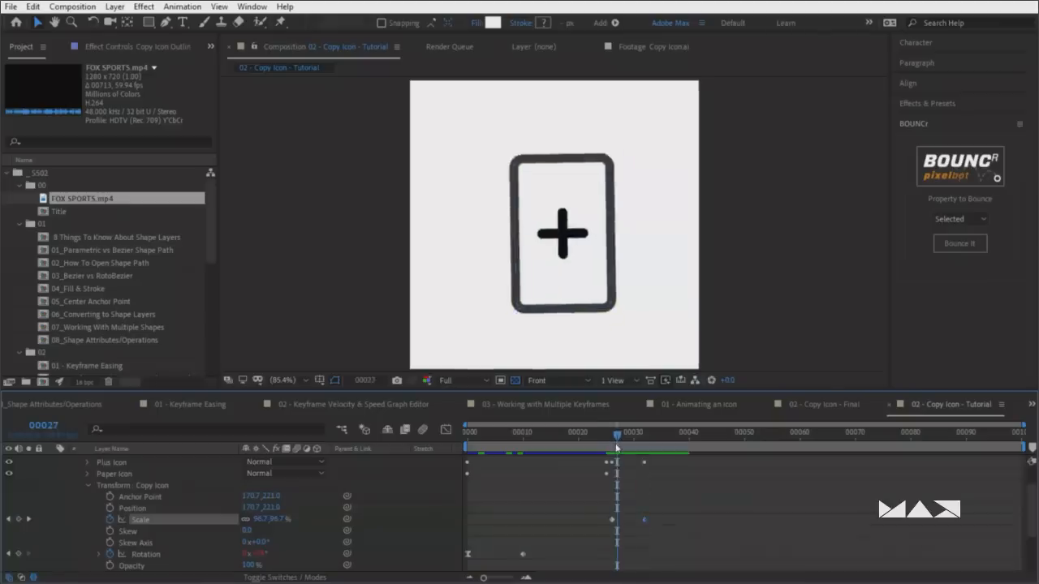
{"action": "left_click_drag", "start_coordinate": [617, 445], "coordinate": [611, 446]}
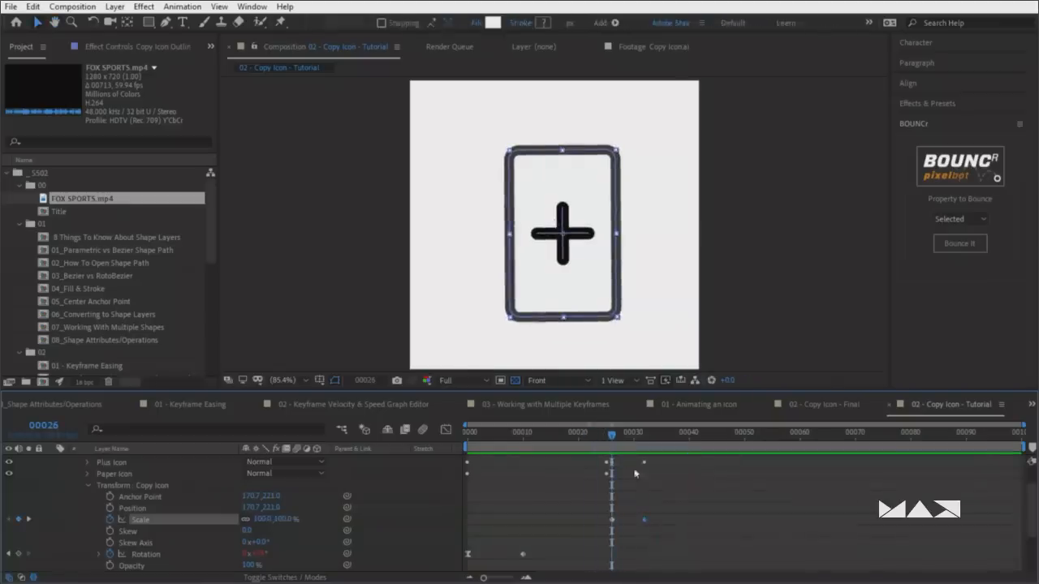
{"action": "key", "text": "space"}
{"action": "key", "text": "space"}
{"action": "scroll", "coordinate": [580, 494], "scroll_direction": "up", "scroll_amount": 1}
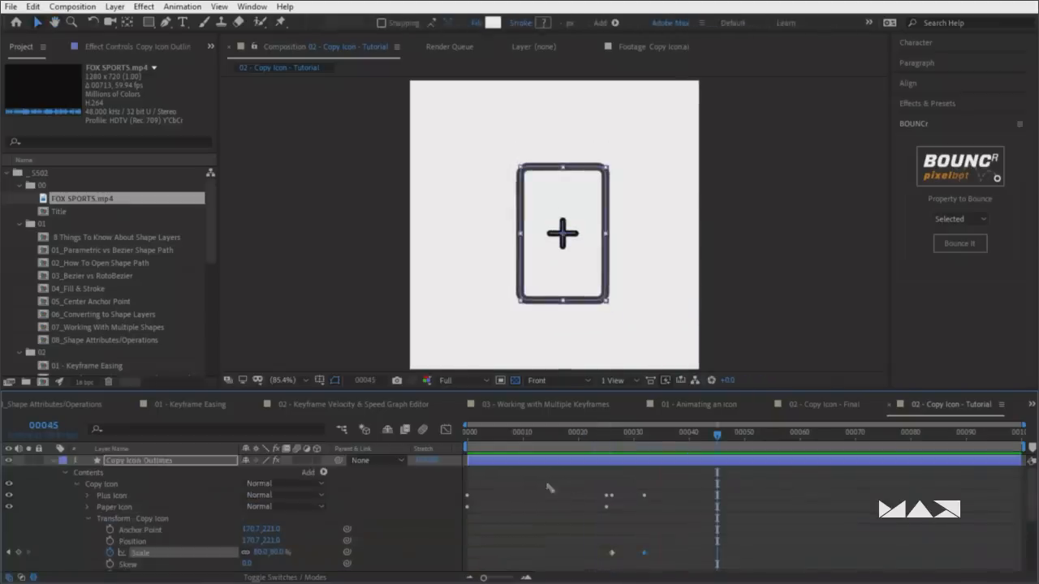
{"action": "left_click", "coordinate": [539, 461]}
{"action": "left_click", "coordinate": [124, 45]}
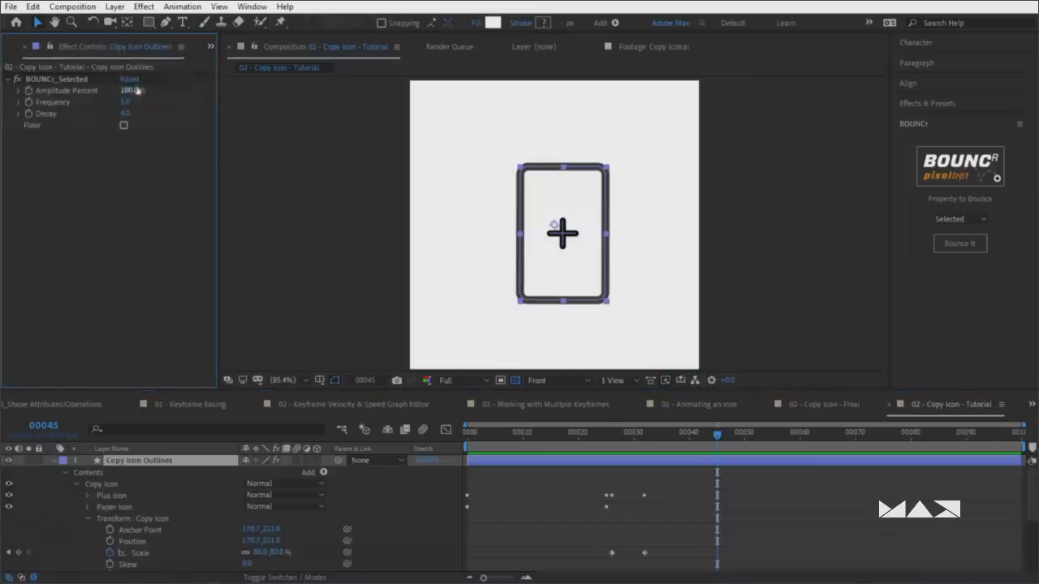
{"action": "left_click", "coordinate": [661, 494]}
{"action": "scroll", "coordinate": [671, 487], "scroll_direction": "down", "scroll_amount": 1}
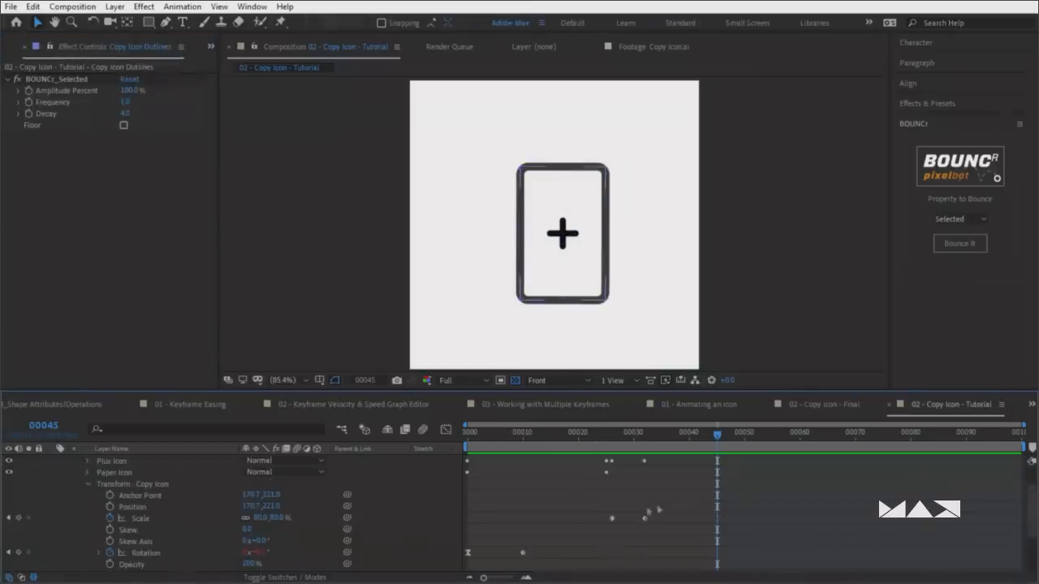
Ease the Copy Icon Scale keyframe at frame 26 with an outgoing velocity influence of 80% and preview from the start
{"action": "left_click_drag", "start_coordinate": [648, 511], "coordinate": [600, 535]}
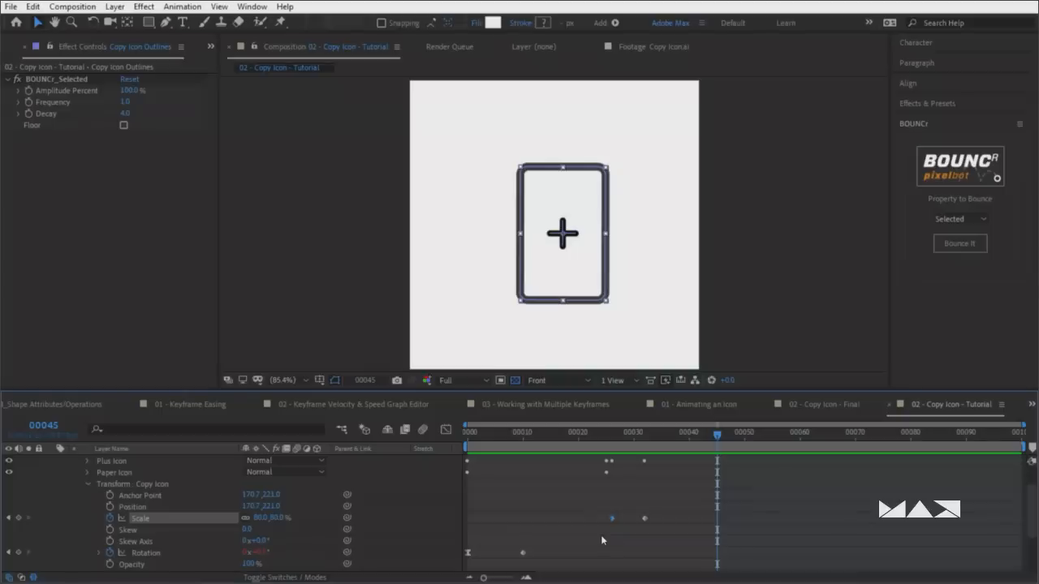
{"action": "key", "text": "F9"}
{"action": "key", "text": "ctrl+shift+k"}
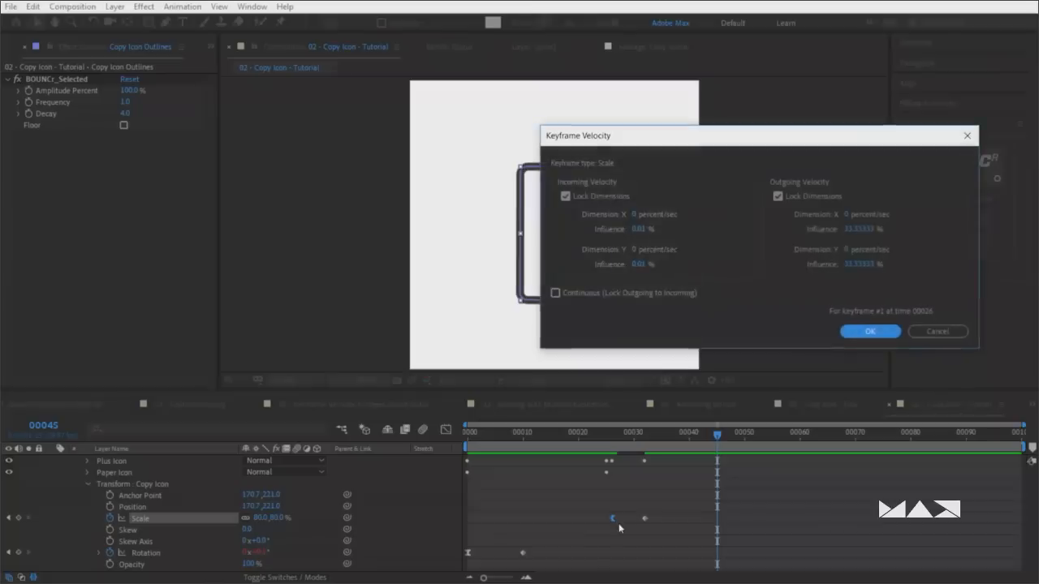
{"action": "left_click", "coordinate": [861, 231]}
{"action": "type", "text": "80"}
{"action": "key", "text": "Return"}
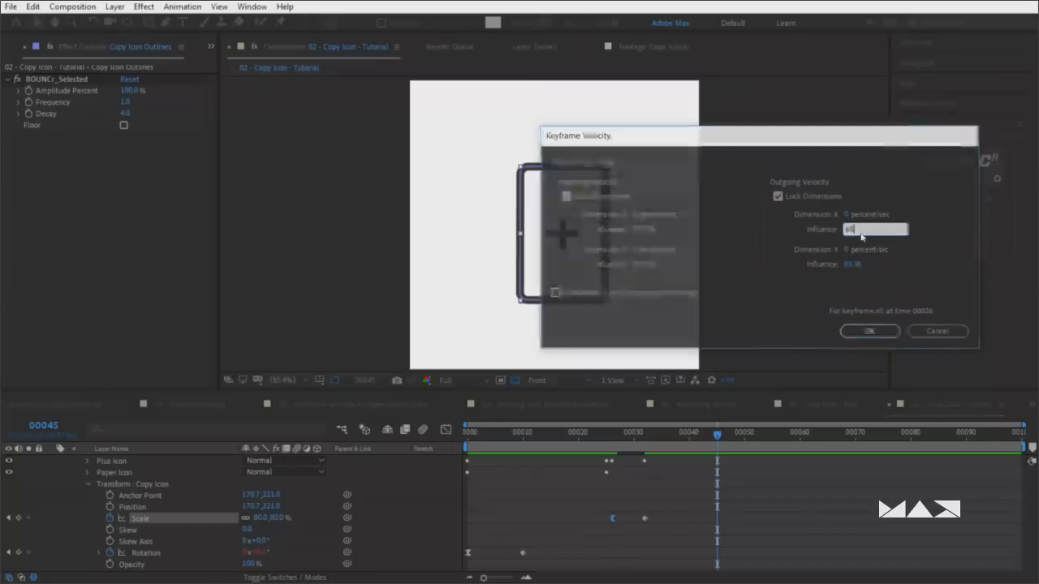
{"action": "left_click_drag", "start_coordinate": [628, 437], "coordinate": [467, 438]}
{"action": "key", "text": "space"}
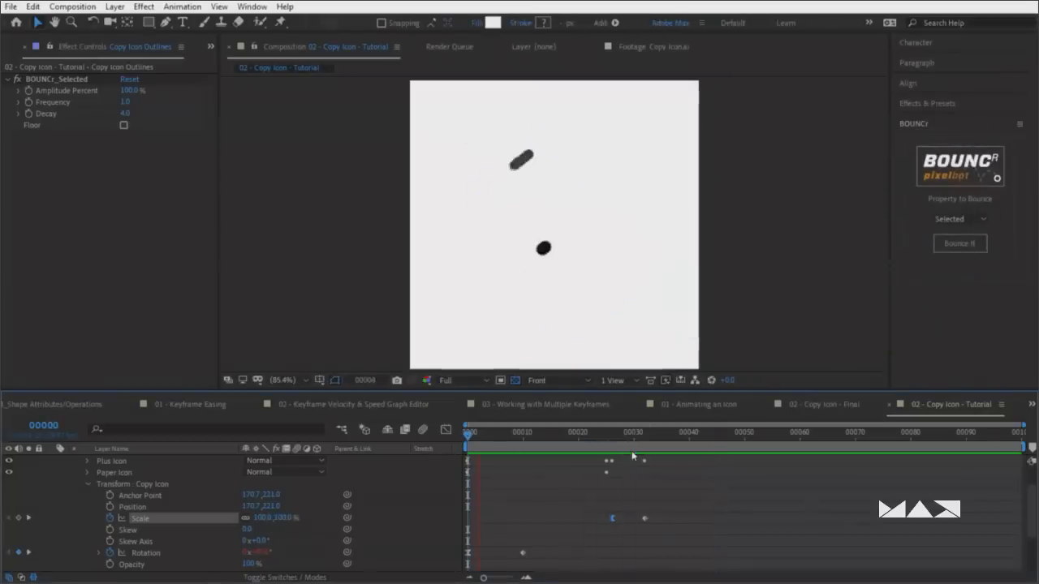
Set the Copy Icon group's Scale back to 100% at frame 36, four frames after the scaled-down keyframe
{"action": "left_click", "coordinate": [643, 445]}
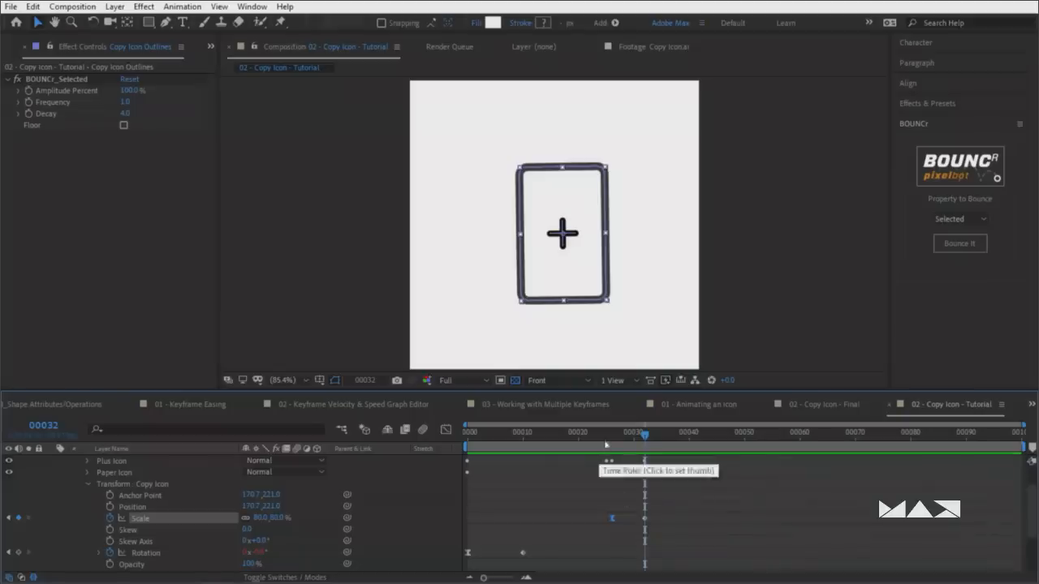
{"action": "left_click_drag", "start_coordinate": [606, 442], "coordinate": [646, 442]}
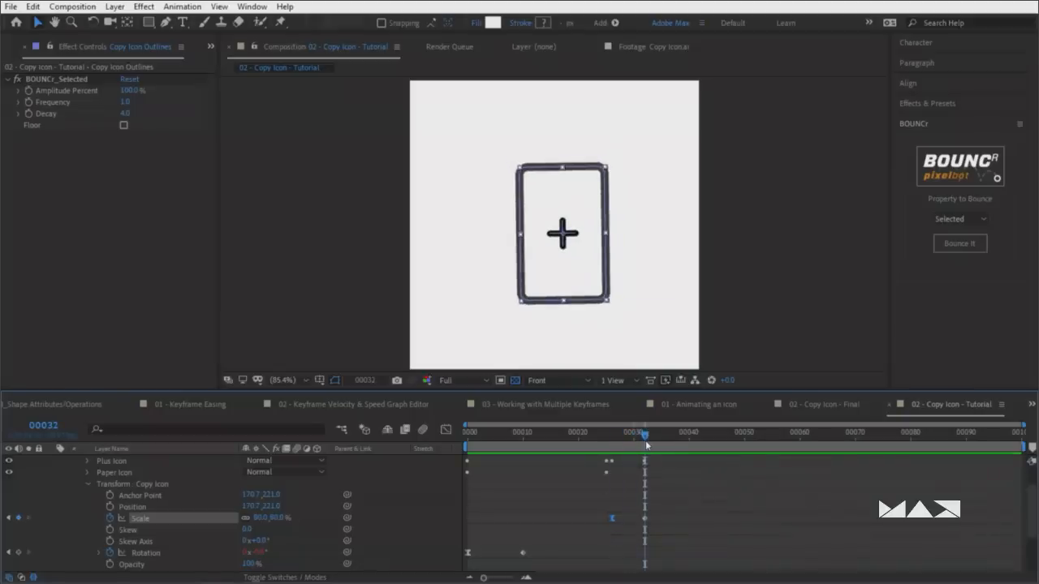
{"action": "key", "text": "Page_Down"}
{"action": "key", "text": "Page_Down"}
{"action": "key", "text": "Page_Down"}
{"action": "key", "text": "Page_Down"}
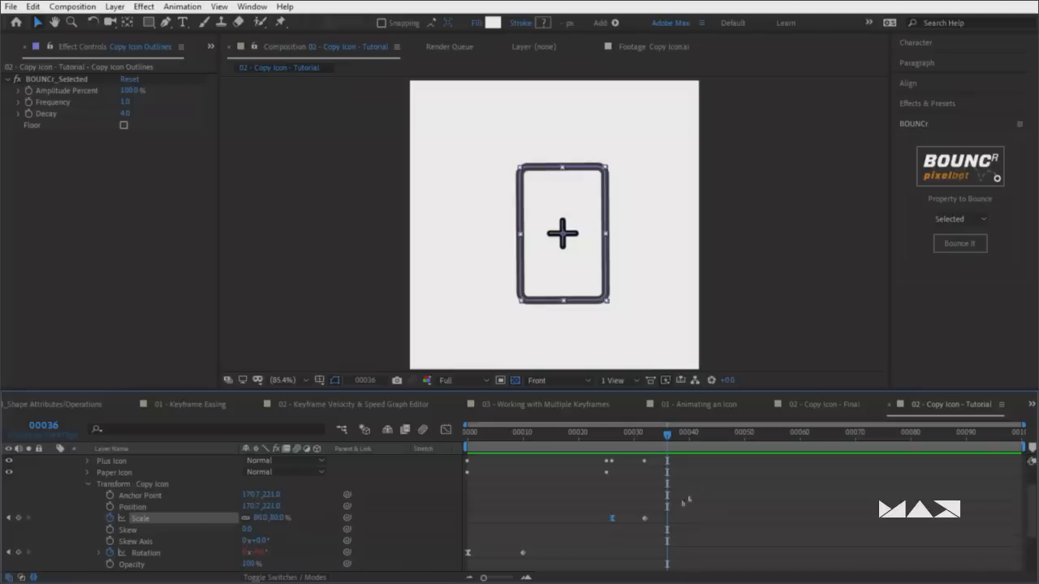
{"action": "left_click", "coordinate": [256, 518]}
{"action": "type", "text": "100"}
{"action": "key", "text": "Return"}
Ease the Copy Icon Scale keyframes at frames 32 and 36 and preview the motion
{"action": "left_click", "coordinate": [644, 518], "text": "shift"}
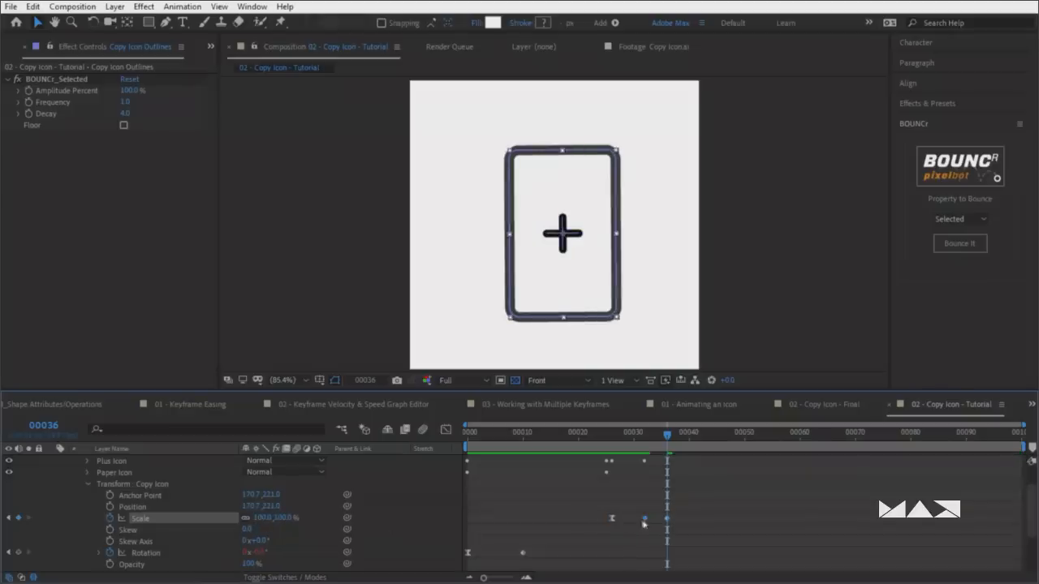
{"action": "key", "text": "F9"}
{"action": "left_click", "coordinate": [673, 531]}
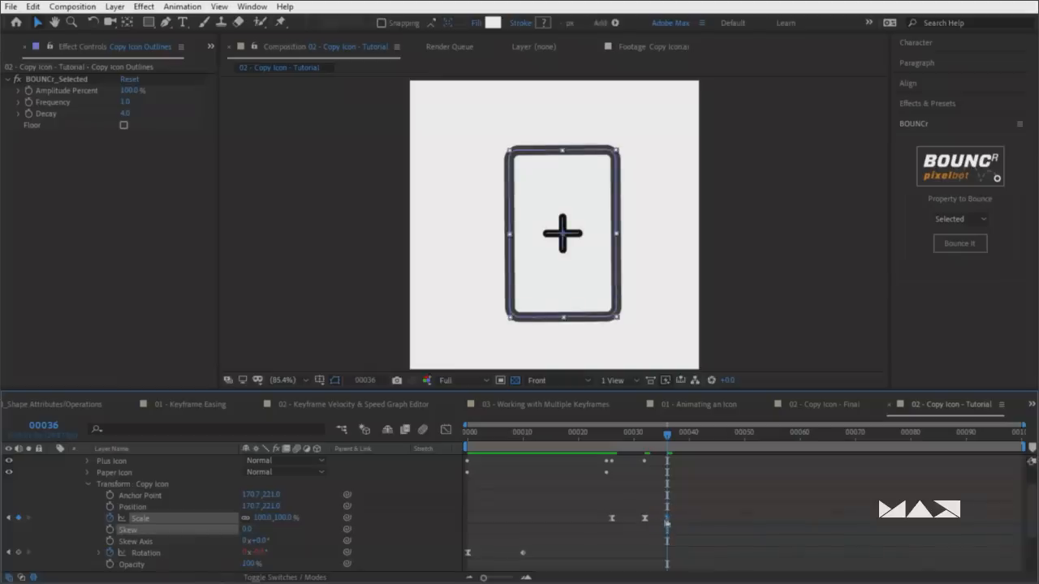
{"action": "key", "text": "space"}
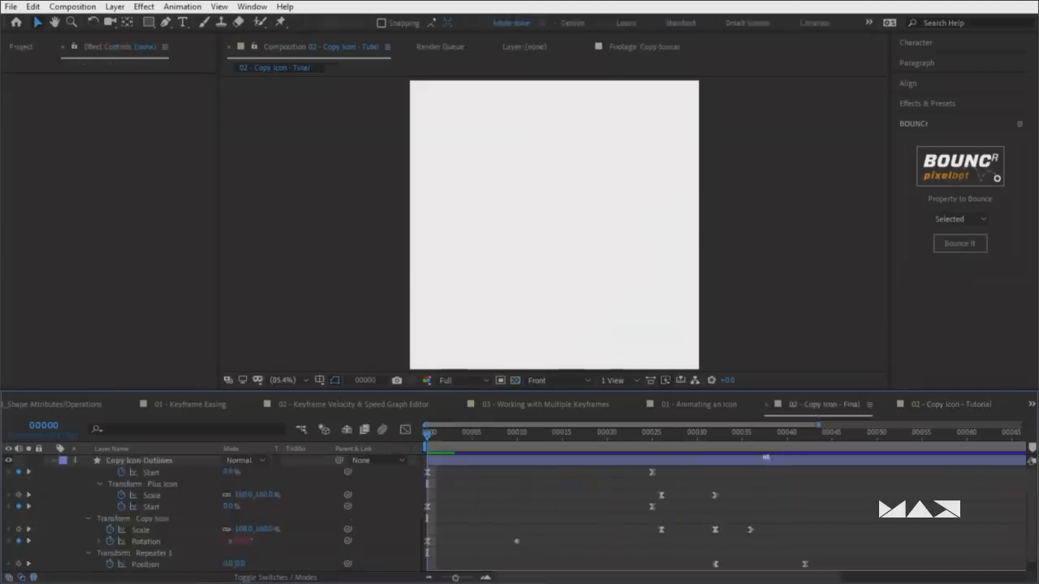
Play the 02 - Copy Icon - Final composition from frame 0, then return to the 02 - Copy Icon - Tutorial composition
{"action": "left_click_drag", "start_coordinate": [638, 438], "coordinate": [341, 456]}
{"action": "key", "text": "space"}
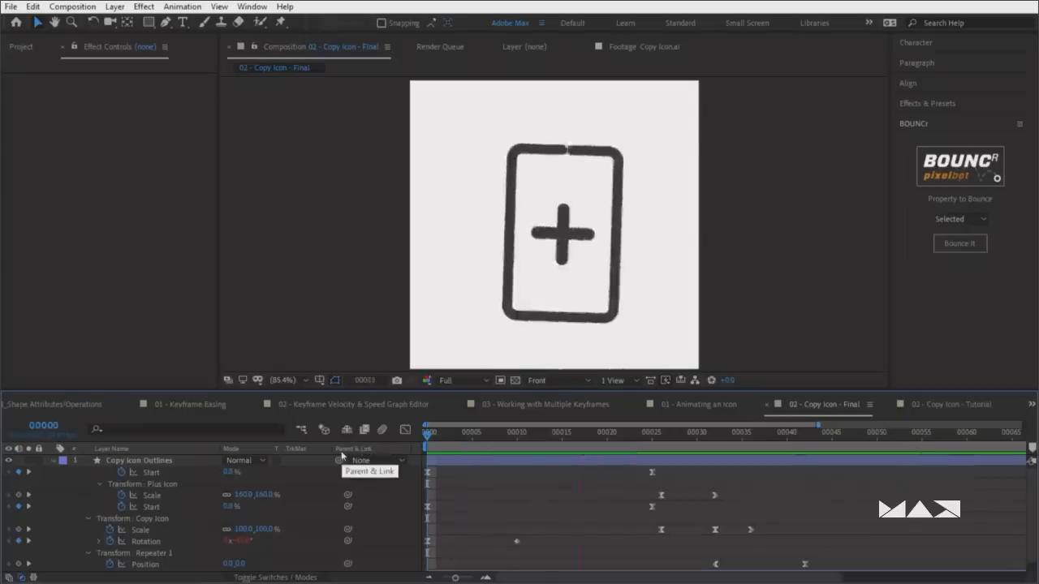
{"action": "left_click", "coordinate": [942, 406]}
Go to frame 32 and add a Repeater to the Contents of the Copy Icon Outlines layer, outside the Copy Icon group
{"action": "left_click_drag", "start_coordinate": [612, 436], "coordinate": [684, 438]}
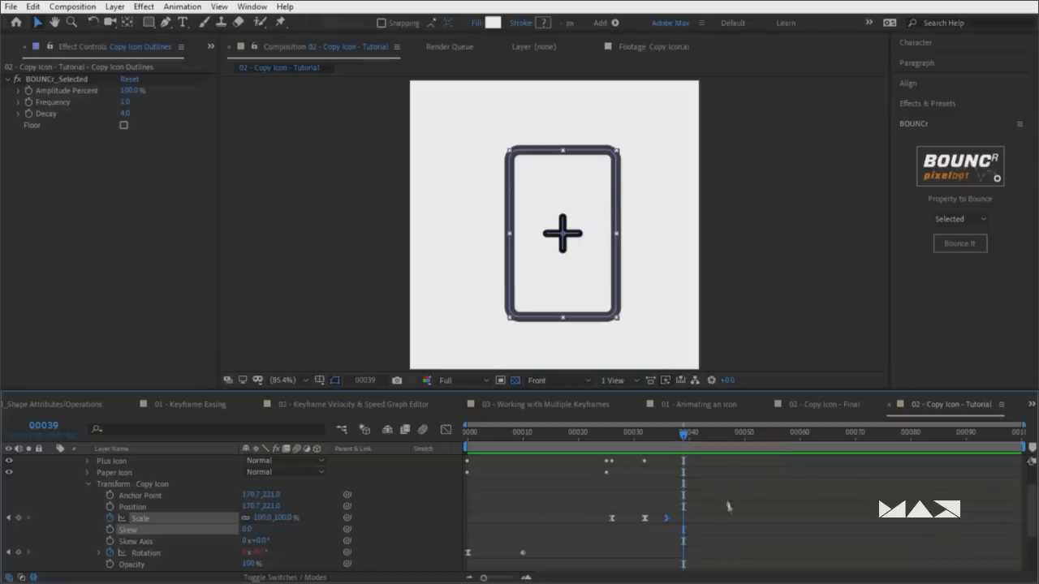
{"action": "mouse_move", "coordinate": [658, 446]}
{"action": "left_mouse_down"}
{"action": "mouse_move", "coordinate": [615, 446]}
{"action": "mouse_move", "coordinate": [645, 446]}
{"action": "left_mouse_up"}
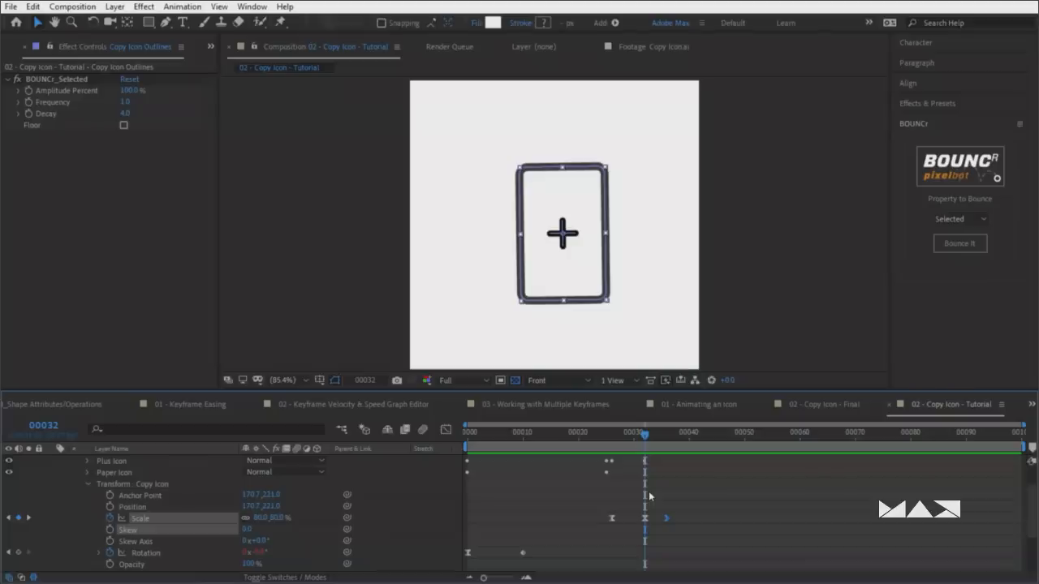
{"action": "left_click", "coordinate": [88, 484]}
{"action": "scroll", "coordinate": [84, 470], "scroll_direction": "up", "scroll_amount": 1}
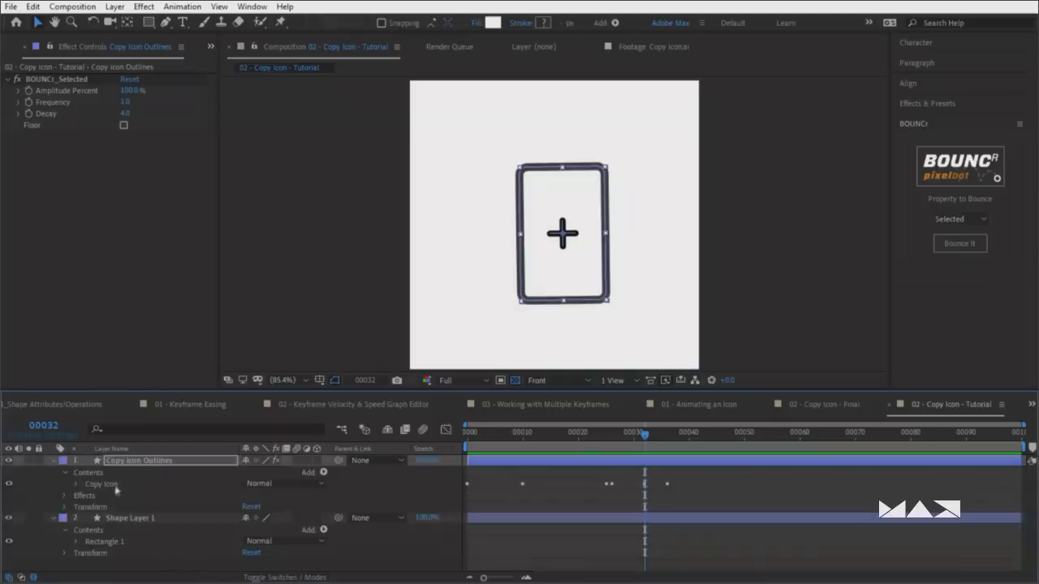
{"action": "left_click", "coordinate": [109, 490]}
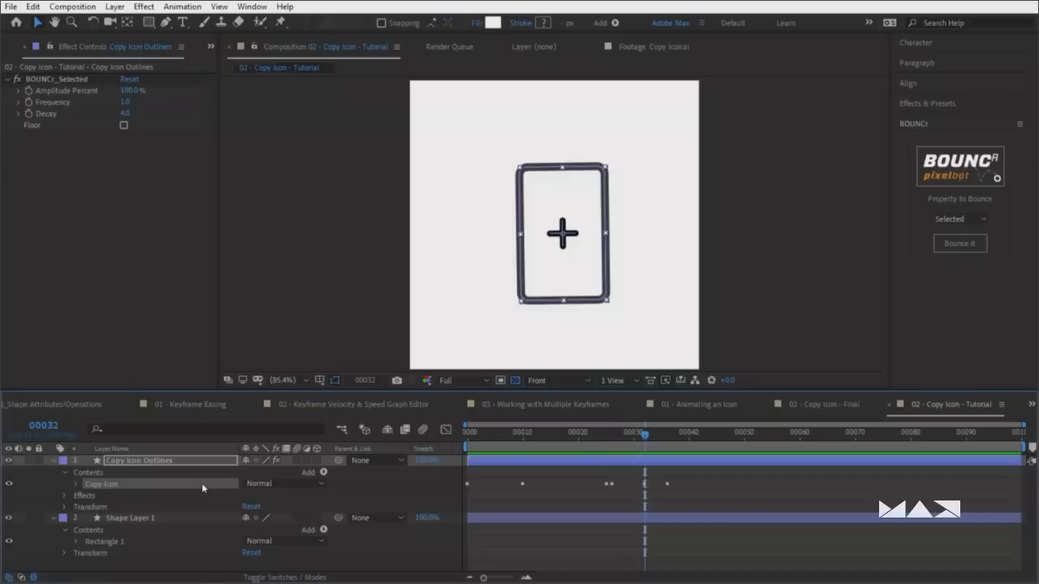
{"action": "left_click", "coordinate": [138, 474]}
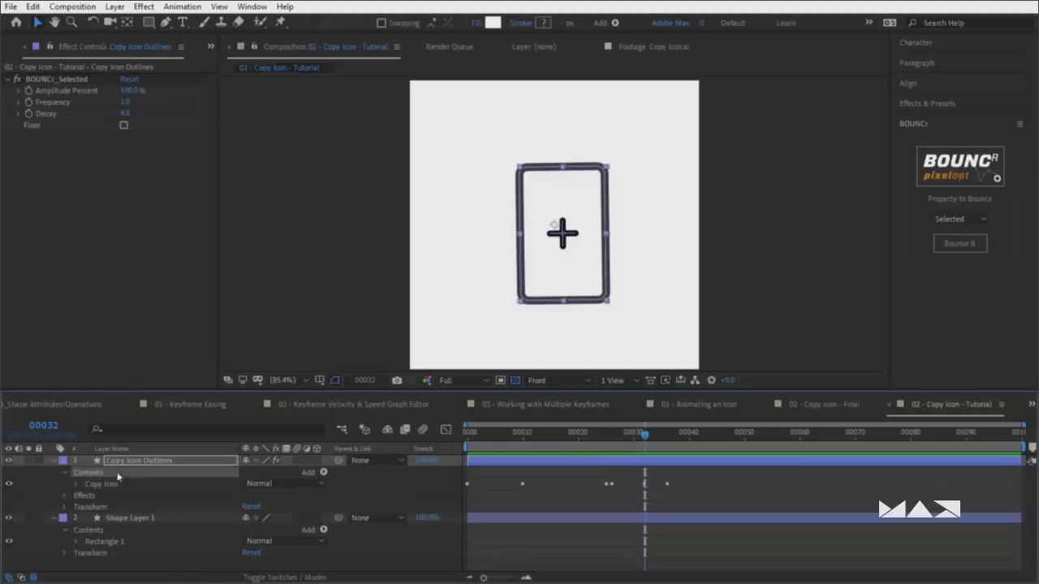
{"action": "left_click", "coordinate": [324, 473]}
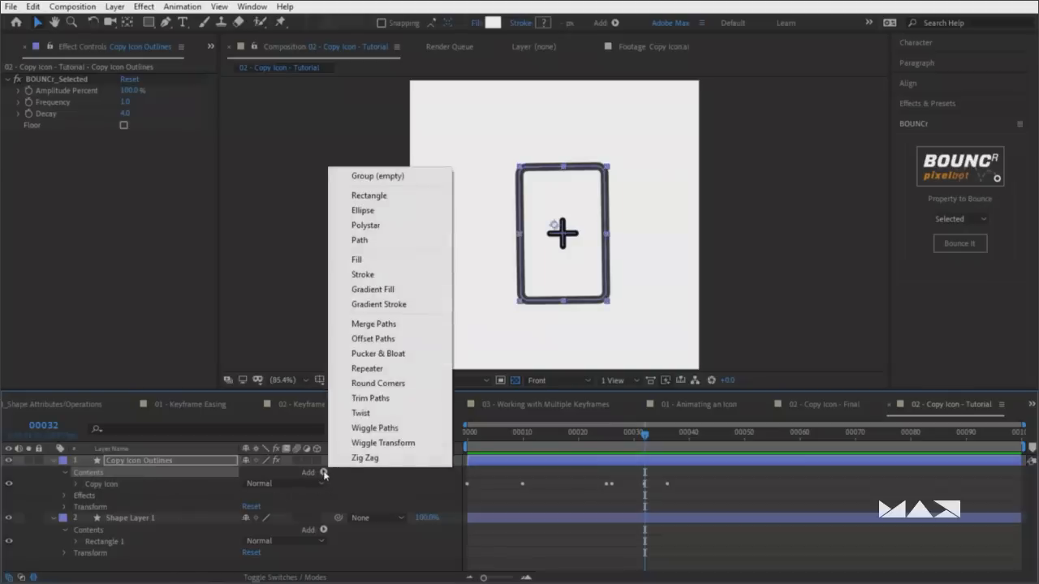
{"action": "left_click", "coordinate": [373, 369]}
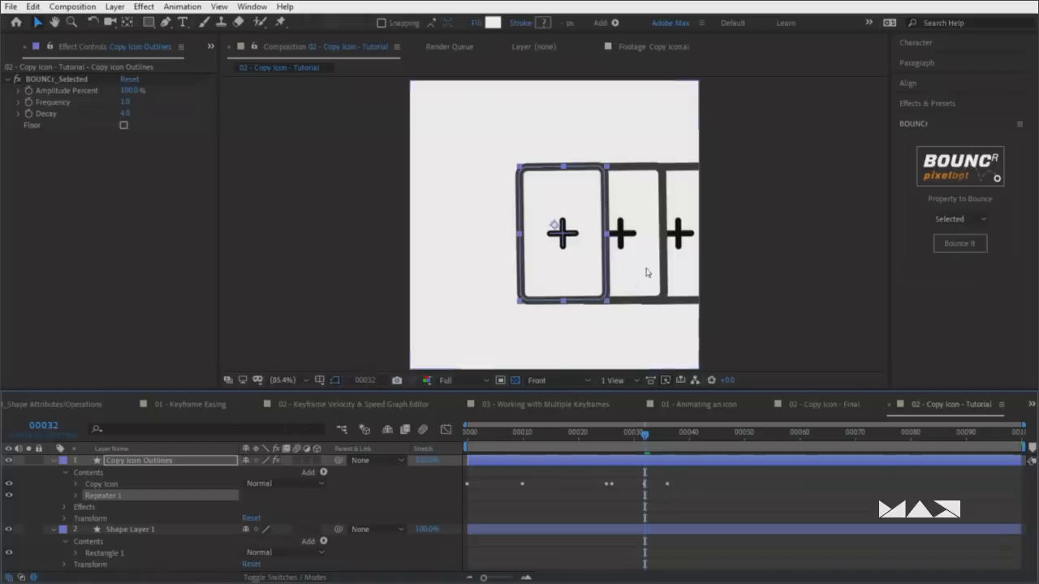
Expand the Repeater's properties, try raising its number of Copies and undo the change
{"action": "left_click", "coordinate": [107, 485]}
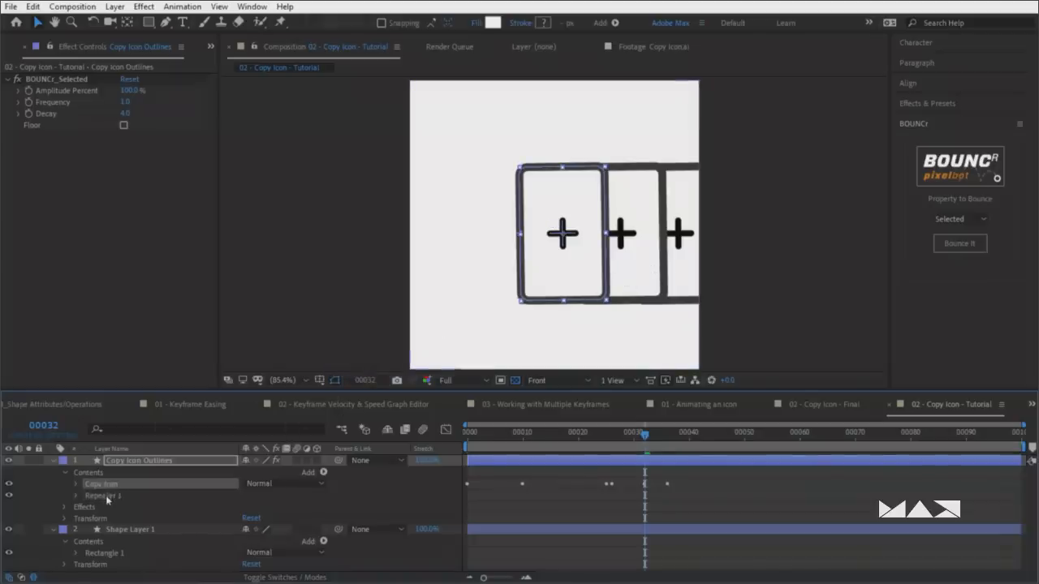
{"action": "left_click", "coordinate": [107, 495]}
{"action": "left_click", "coordinate": [76, 495]}
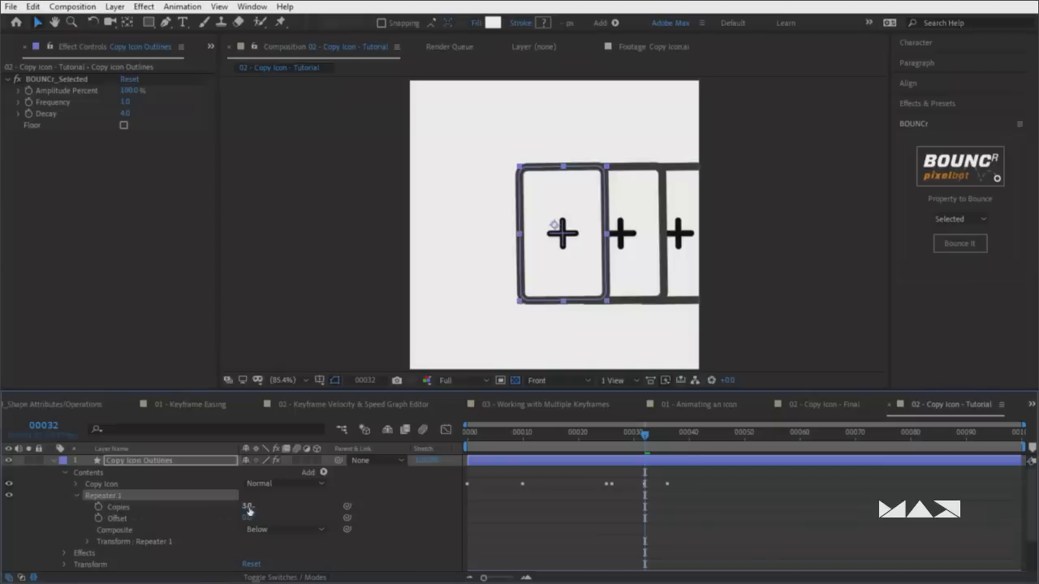
{"action": "left_click_drag", "start_coordinate": [248, 508], "coordinate": [257, 507]}
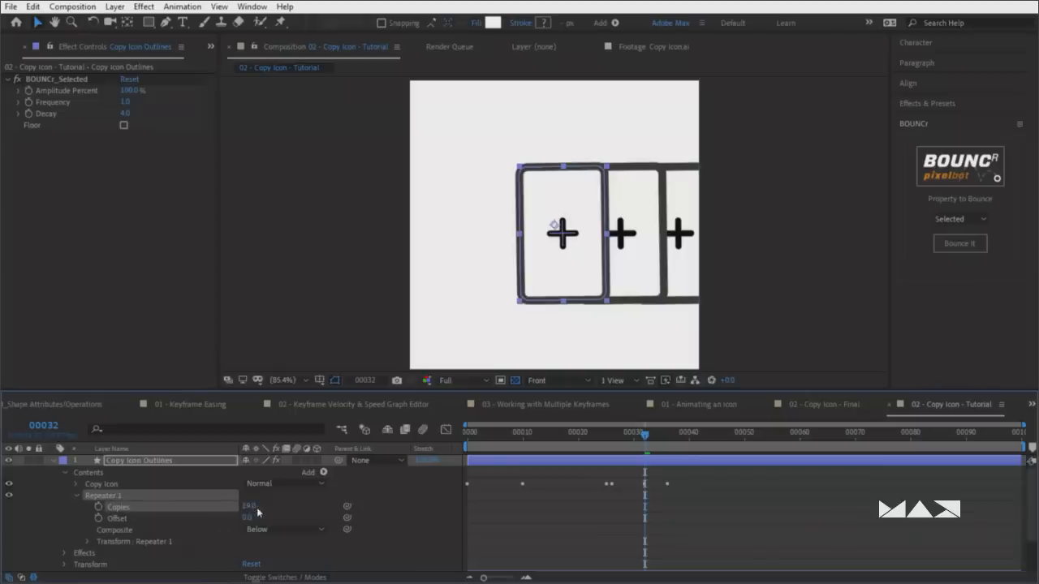
{"action": "key", "text": "ctrl+z"}
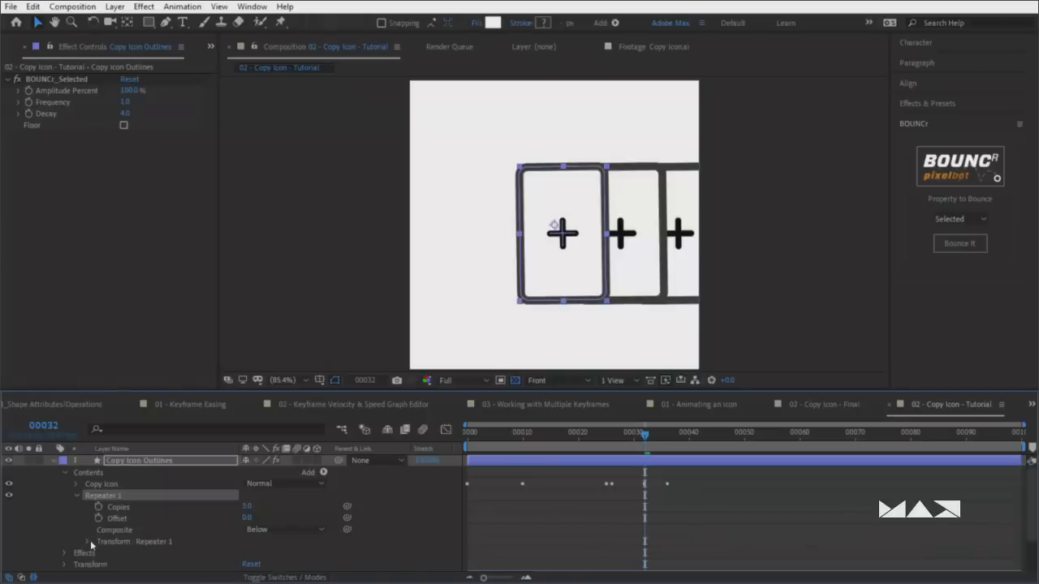
Expand the Repeater's Transform group and change its Position to -30, -47 so the copies stack diagonally
{"action": "left_click", "coordinate": [88, 541]}
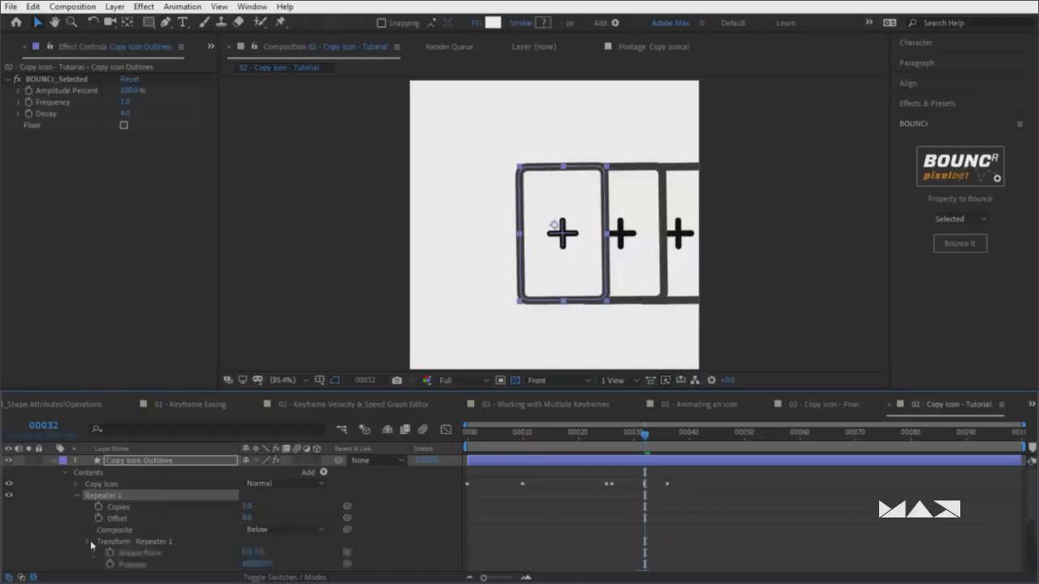
{"action": "scroll", "coordinate": [90, 540], "scroll_direction": "down", "scroll_amount": 2}
{"action": "mouse_move", "coordinate": [251, 519]}
{"action": "left_mouse_down"}
{"action": "mouse_move", "coordinate": [180, 519]}
{"action": "mouse_move", "coordinate": [166, 536]}
{"action": "mouse_move", "coordinate": [256, 526]}
{"action": "left_mouse_up"}
{"action": "left_click", "coordinate": [249, 520]}
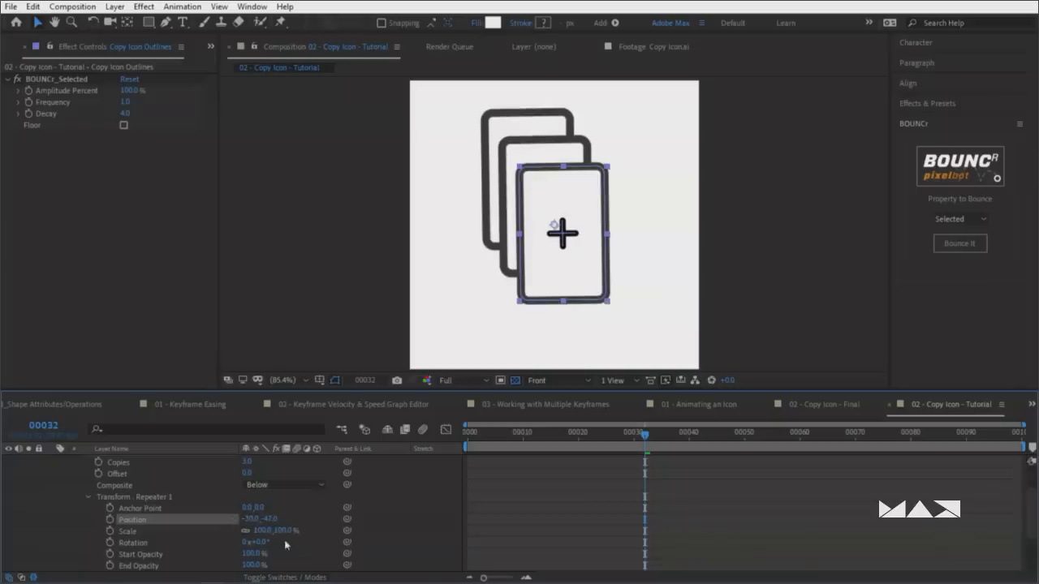
Try changing the Scale and Start Opacity of the Repeater's copies, and undo the changes
{"action": "left_click_drag", "start_coordinate": [272, 531], "coordinate": [331, 554]}
{"action": "key", "text": "ctrl+z"}
{"action": "key", "text": "ctrl+z"}
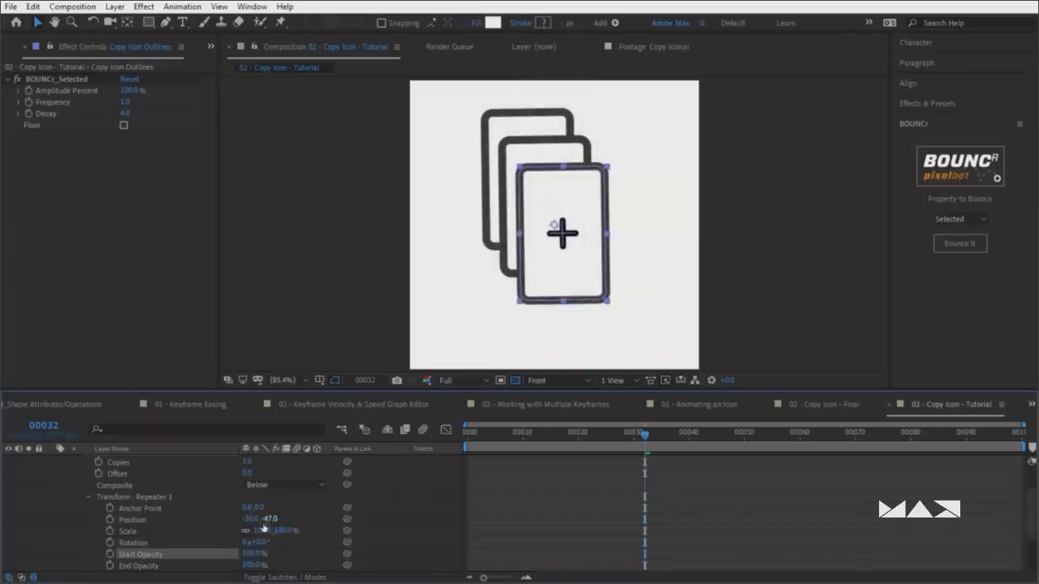
Set the Position in the Repeater's Transform group to -30, -30
{"action": "left_click", "coordinate": [250, 518]}
{"action": "type", "text": "-36"}
{"action": "key", "text": "Return"}
{"action": "left_click", "coordinate": [270, 519]}
{"action": "type", "text": "-30"}
{"action": "key", "text": "Return"}
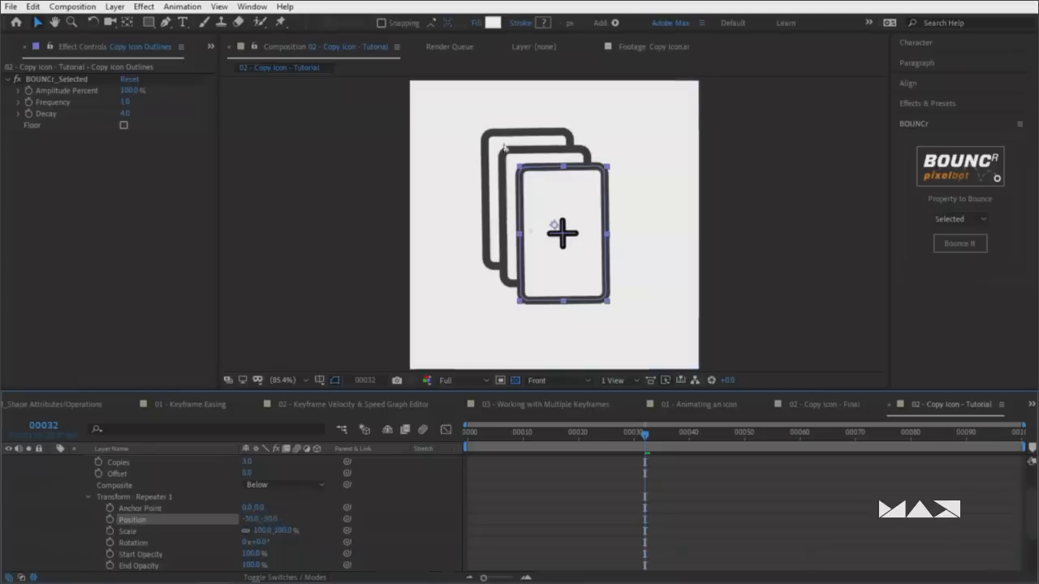
Set the Repeater's Copies to 2
{"action": "scroll", "coordinate": [382, 504], "scroll_direction": "up", "scroll_amount": 1}
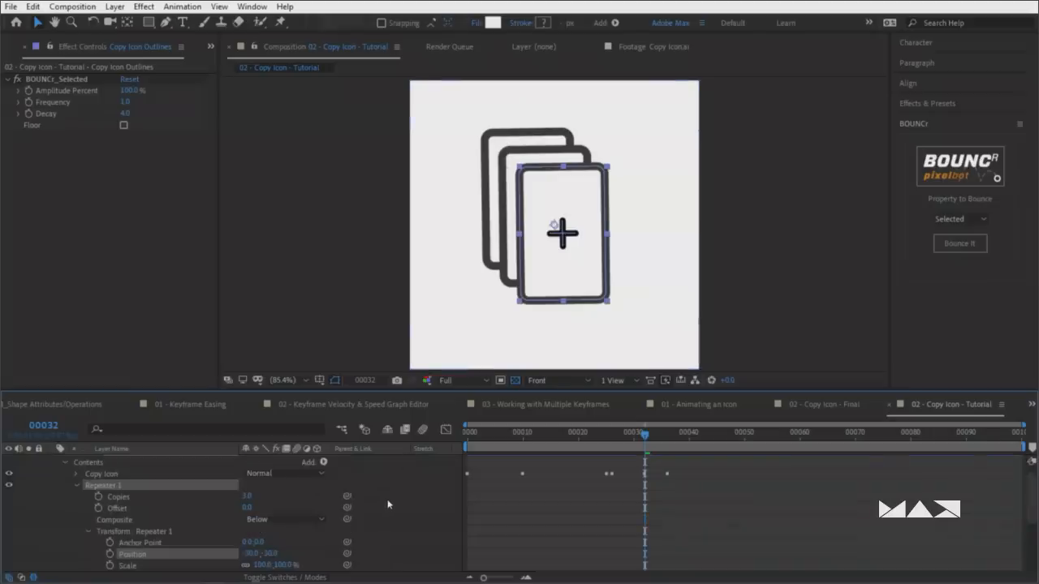
{"action": "type", "text": "2"}
{"action": "key", "text": "Return"}
{"action": "left_click", "coordinate": [549, 338]}
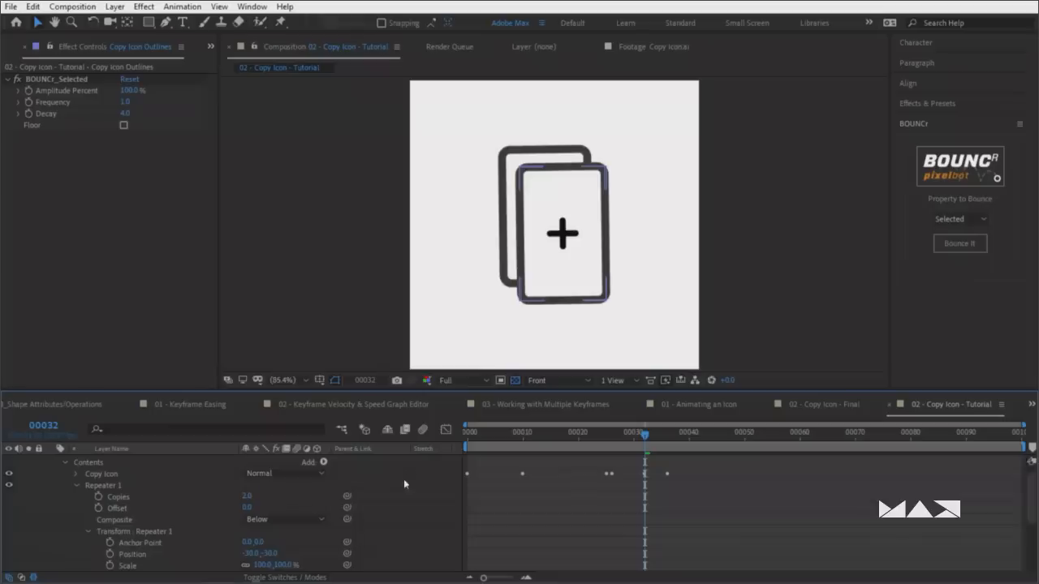
Set the Repeater's Composite option to Above and preview the animation
{"action": "left_click", "coordinate": [270, 521]}
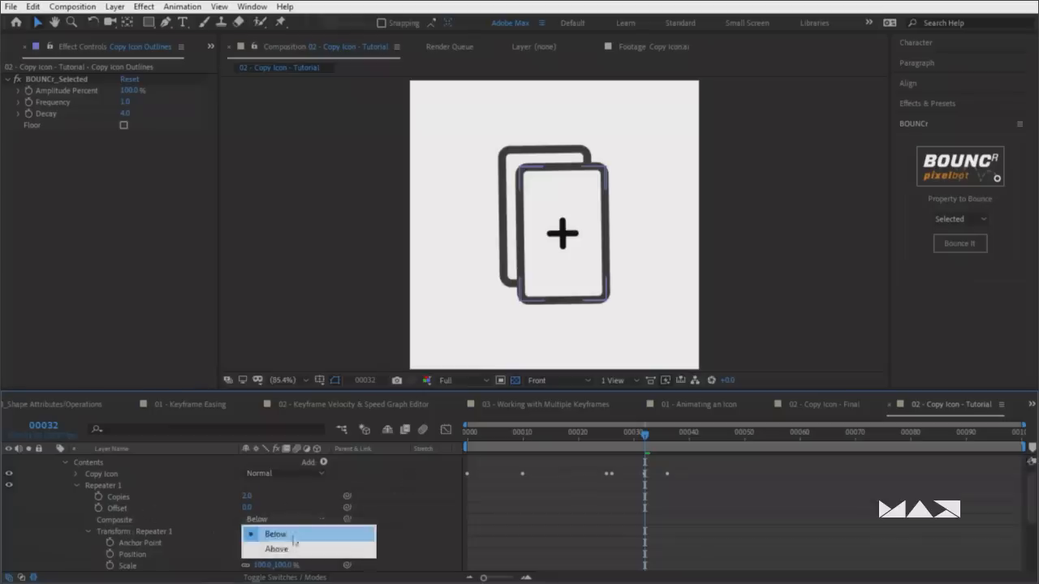
{"action": "left_click", "coordinate": [292, 546]}
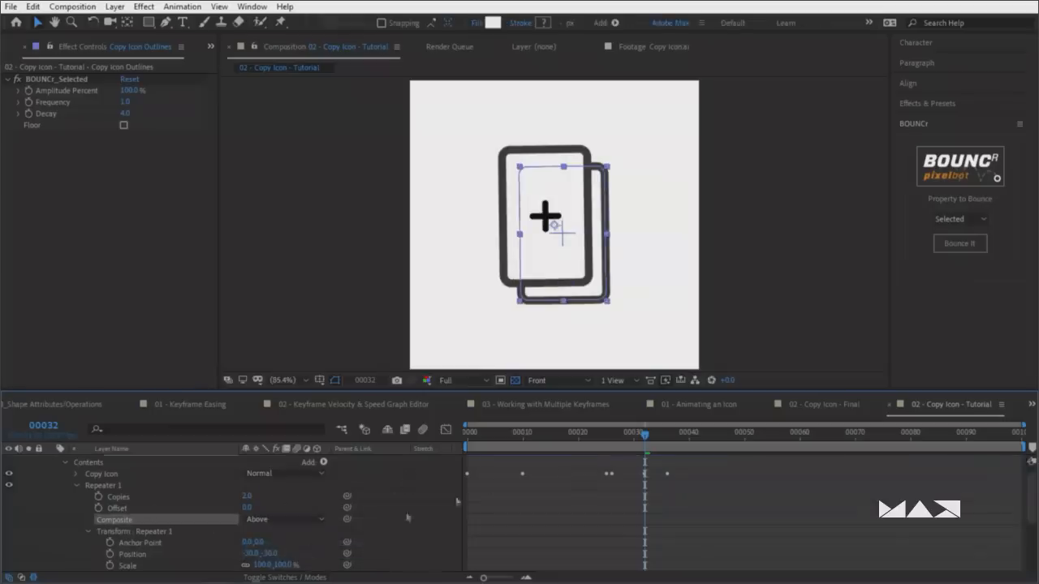
{"action": "key", "text": "space"}
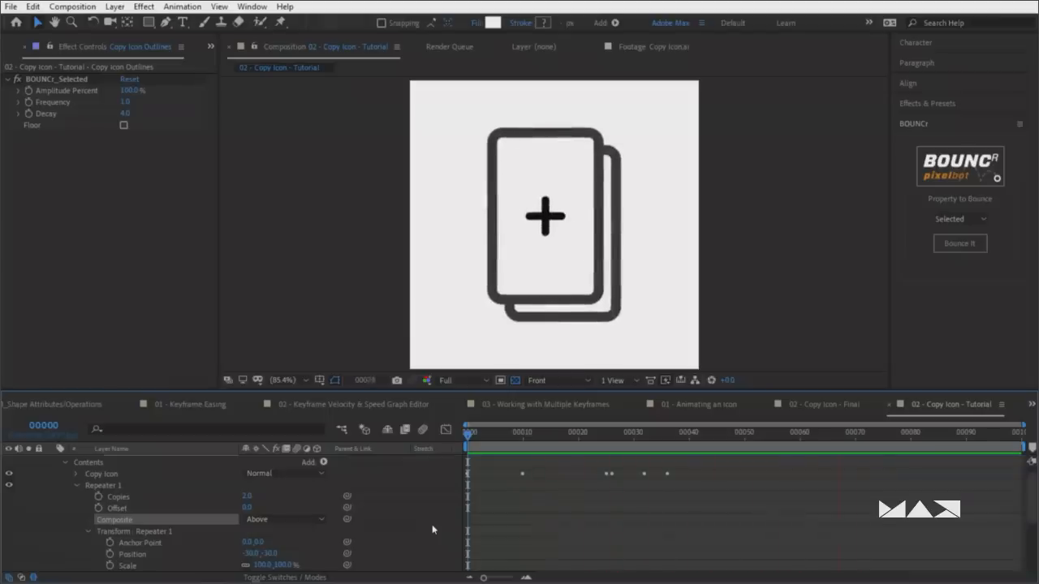
{"action": "key", "text": "space"}
Add keyframes for the Repeater's Position at frame 32 and ten frames further on, at frame 42
{"action": "mouse_move", "coordinate": [649, 435]}
{"action": "left_mouse_down"}
{"action": "mouse_move", "coordinate": [634, 439]}
{"action": "mouse_move", "coordinate": [644, 436]}
{"action": "left_mouse_up"}
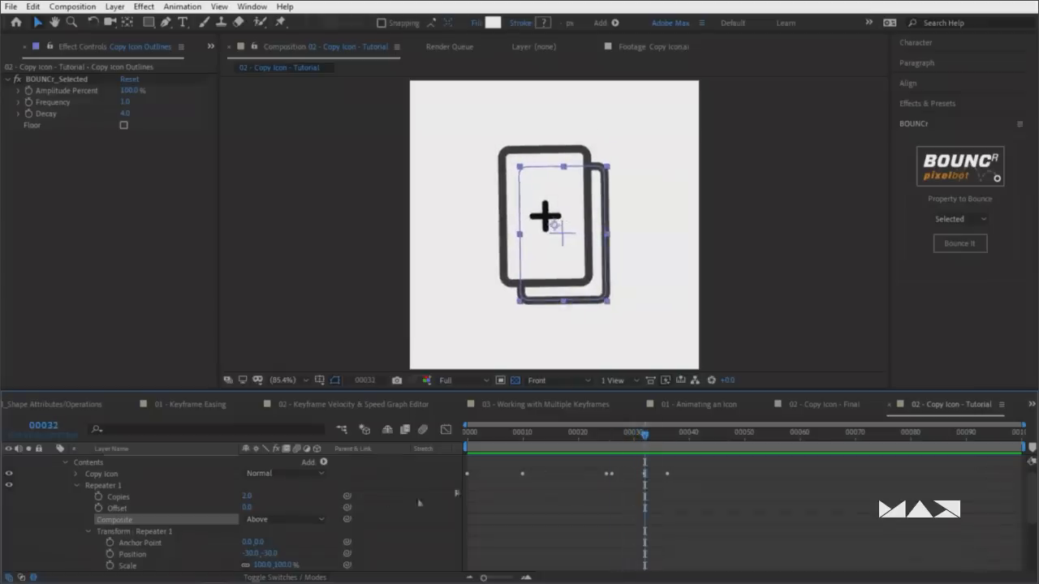
{"action": "left_click", "coordinate": [208, 530]}
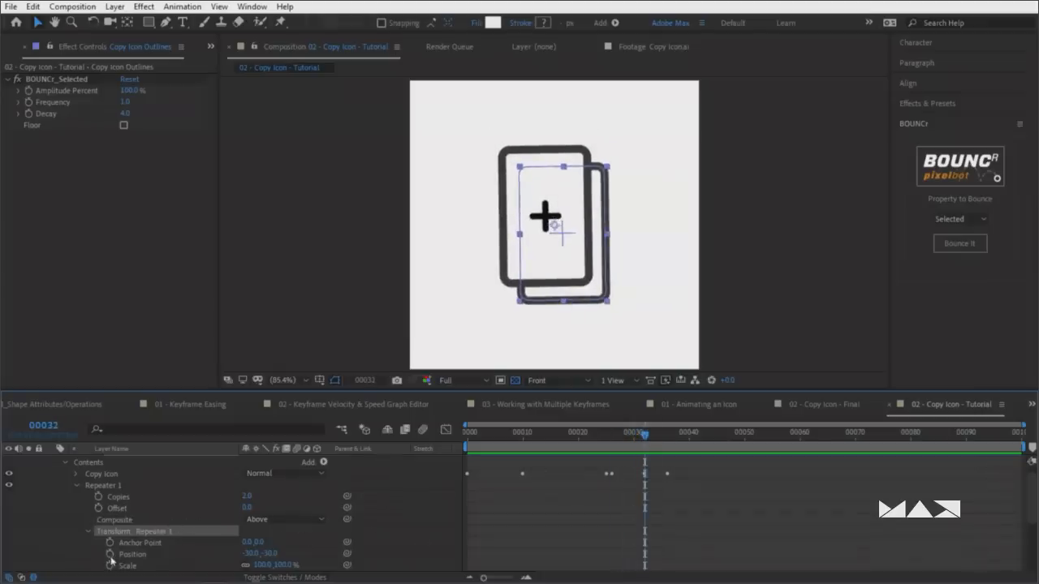
{"action": "scroll", "coordinate": [147, 551], "scroll_direction": "down", "scroll_amount": 1}
{"action": "left_click", "coordinate": [143, 522]}
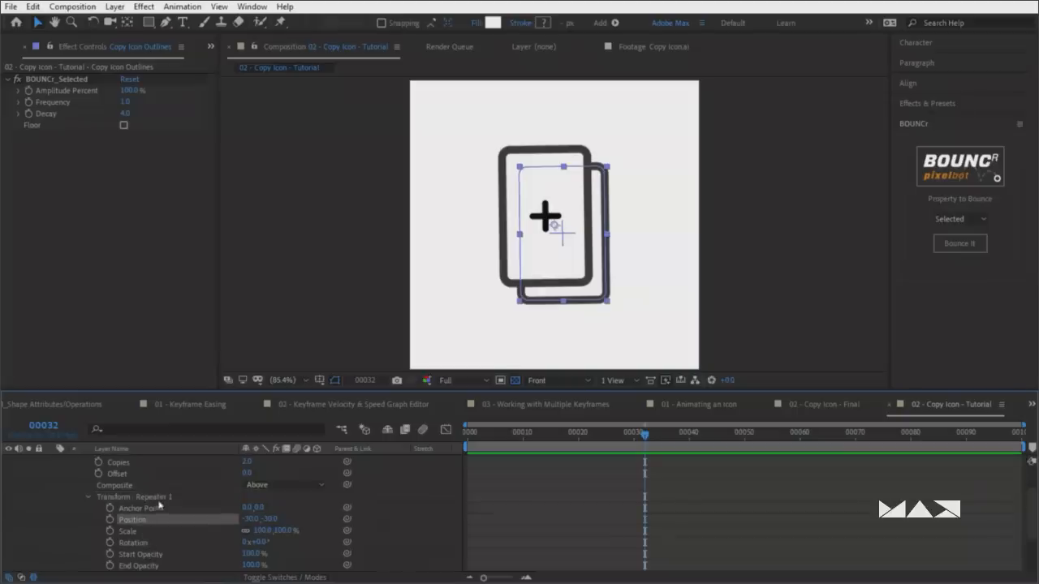
{"action": "left_click", "coordinate": [109, 520]}
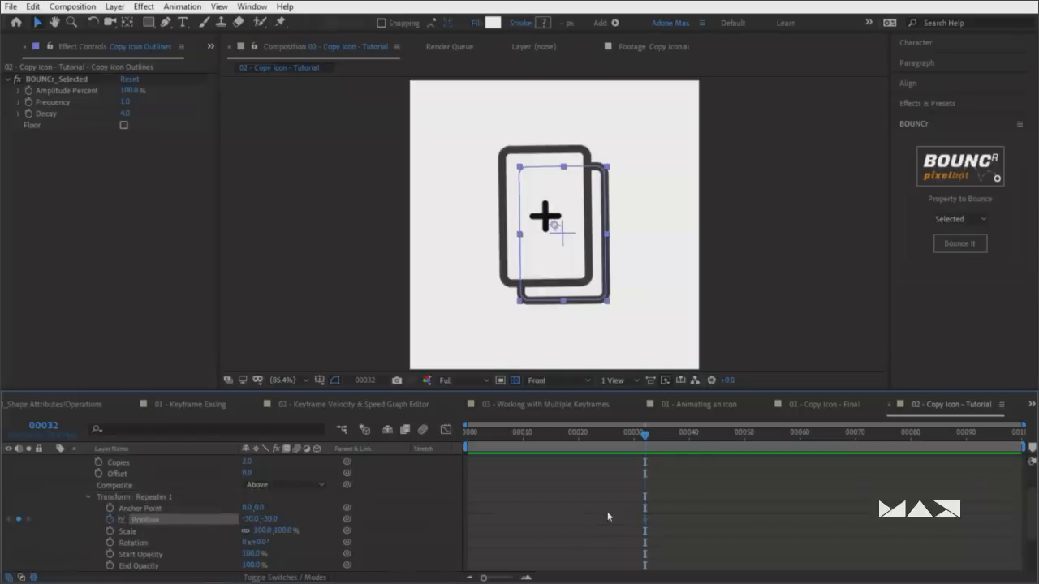
{"action": "key", "text": "shift+Page_Down"}
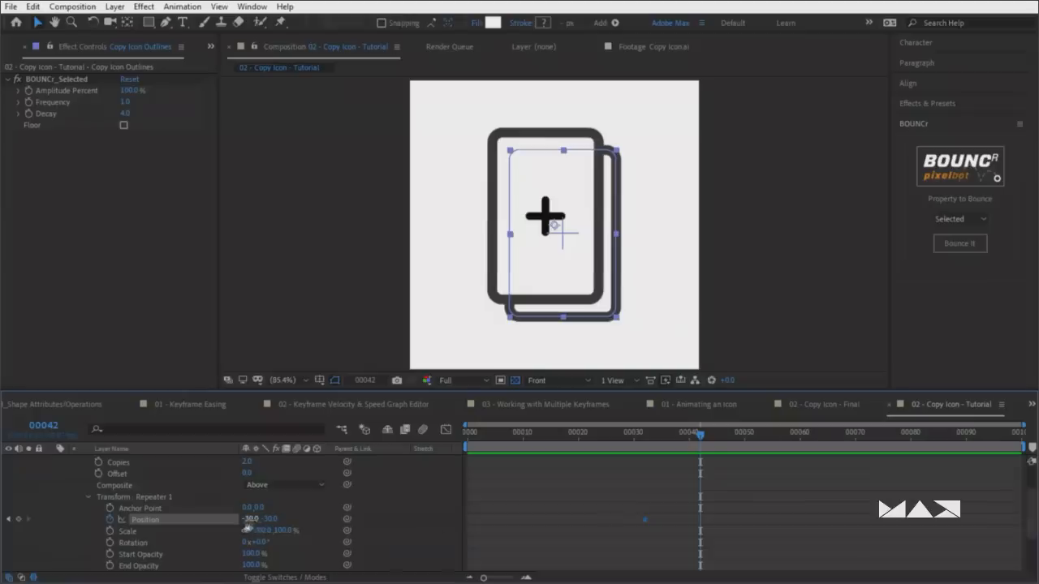
Return to the Repeater's Position keyframe at frame 32 and set its value to 0, 0
{"action": "left_click", "coordinate": [9, 520]}
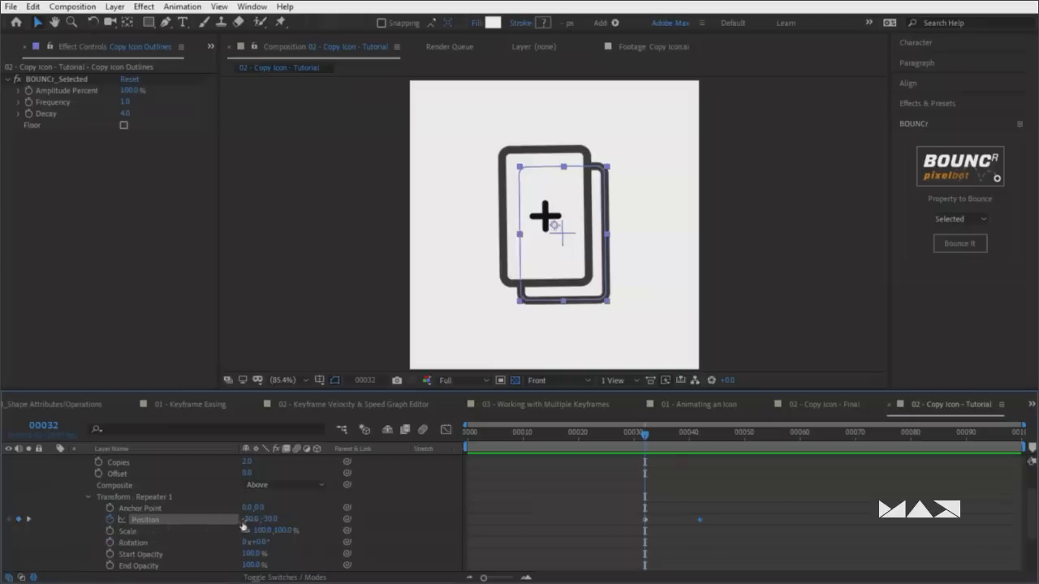
{"action": "left_click", "coordinate": [248, 520]}
{"action": "type", "text": "0"}
{"action": "key", "text": "Tab"}
{"action": "type", "text": "0"}
{"action": "key", "text": "Return"}
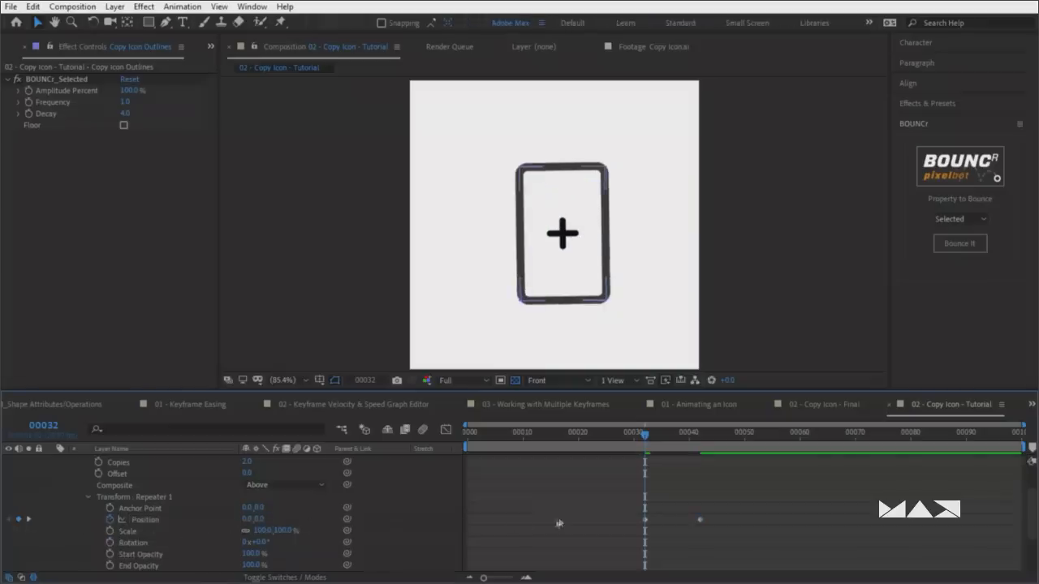
Preview the Copy Icon animation from frame 0 to check the duplicate's movement
{"action": "key", "text": "Home"}
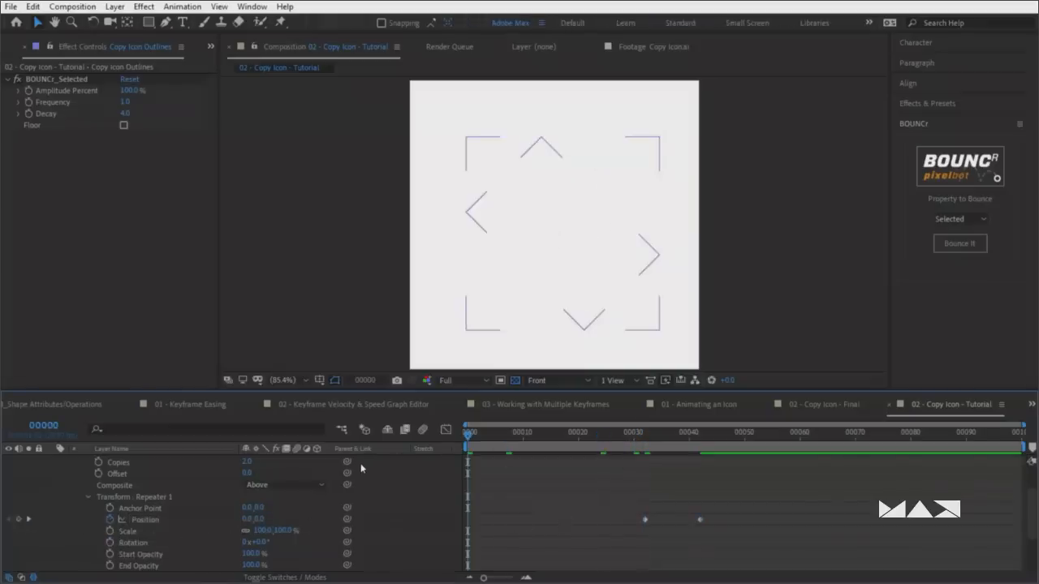
{"action": "key", "text": "space"}
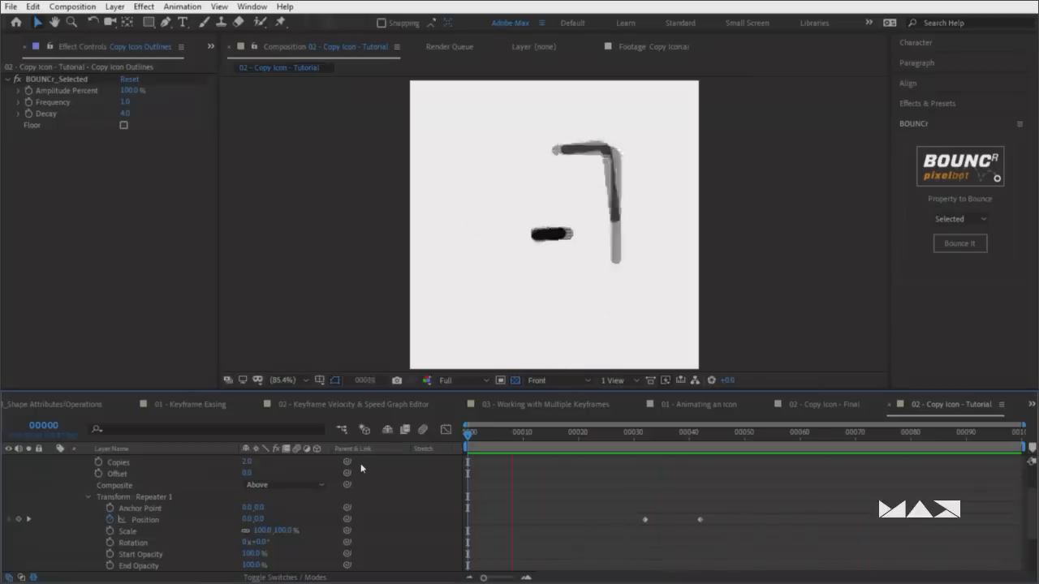
{"action": "key", "text": "space"}
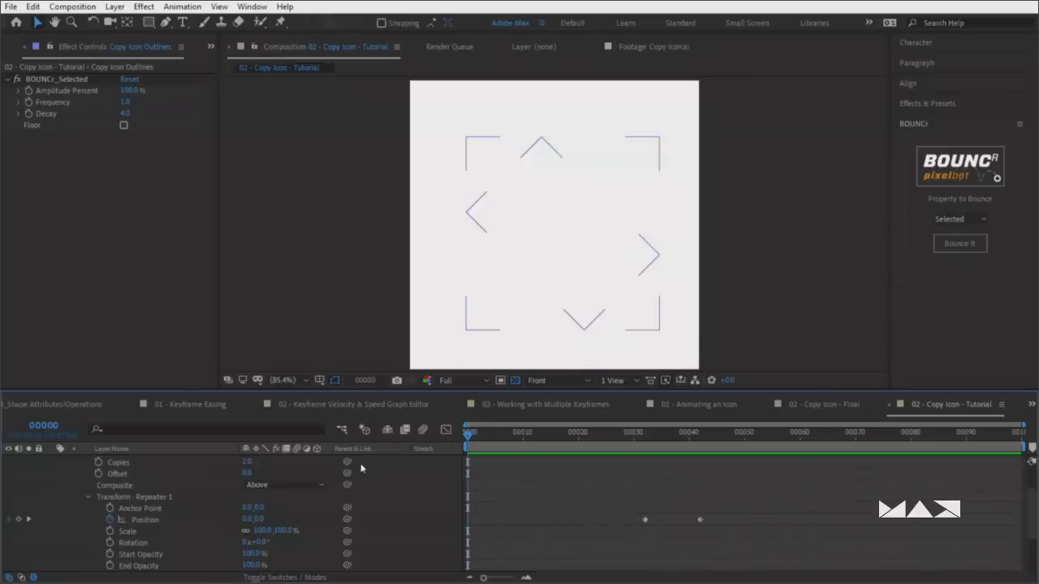
Ease the Repeater's Position keyframes at frames 32 and 42 and check the motion between them
{"action": "left_click_drag", "start_coordinate": [608, 511], "coordinate": [659, 533]}
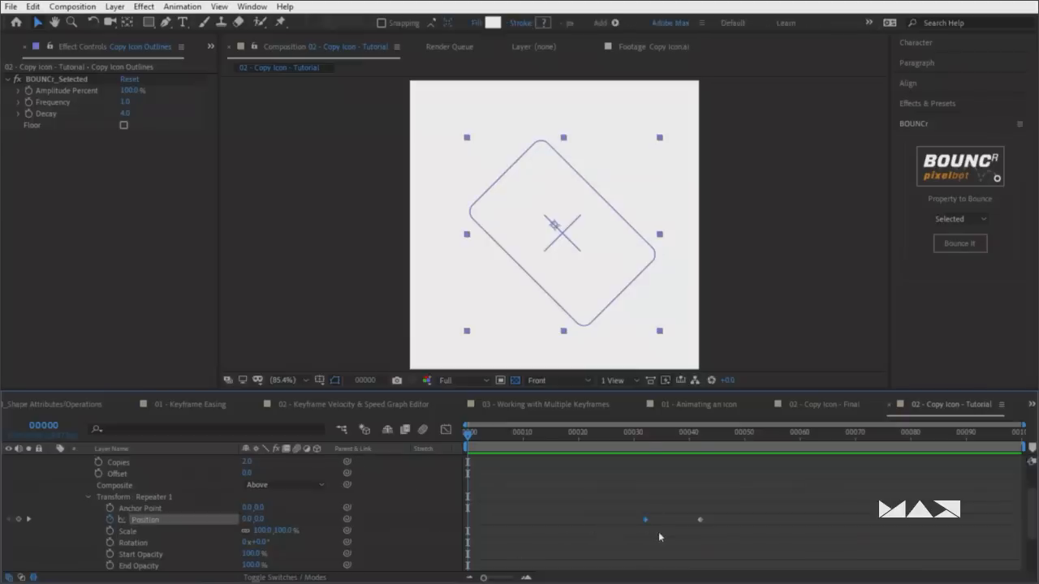
{"action": "left_click", "coordinate": [646, 441]}
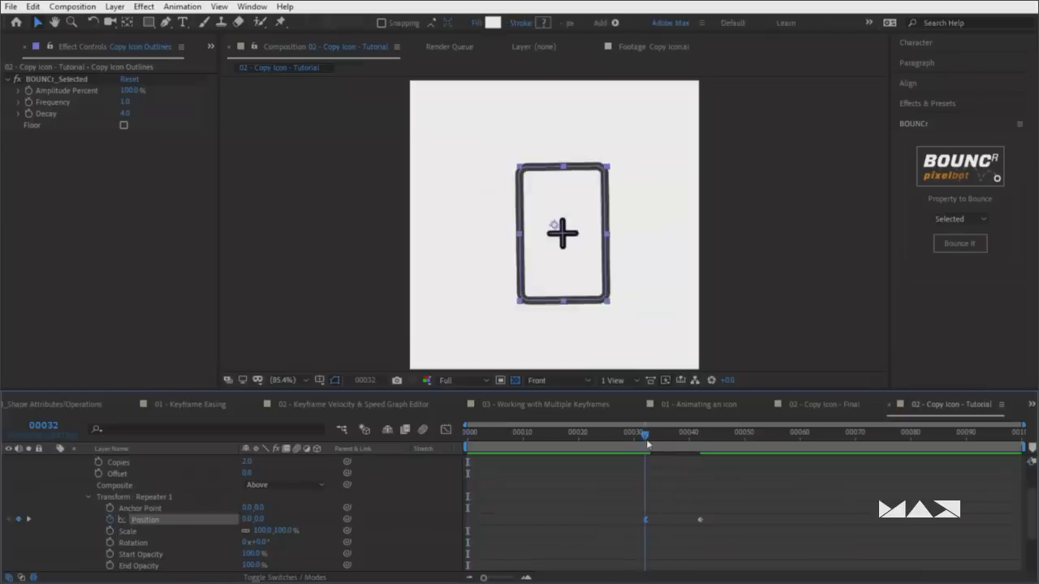
{"action": "key", "text": "space"}
{"action": "left_click_drag", "start_coordinate": [682, 506], "coordinate": [717, 537]}
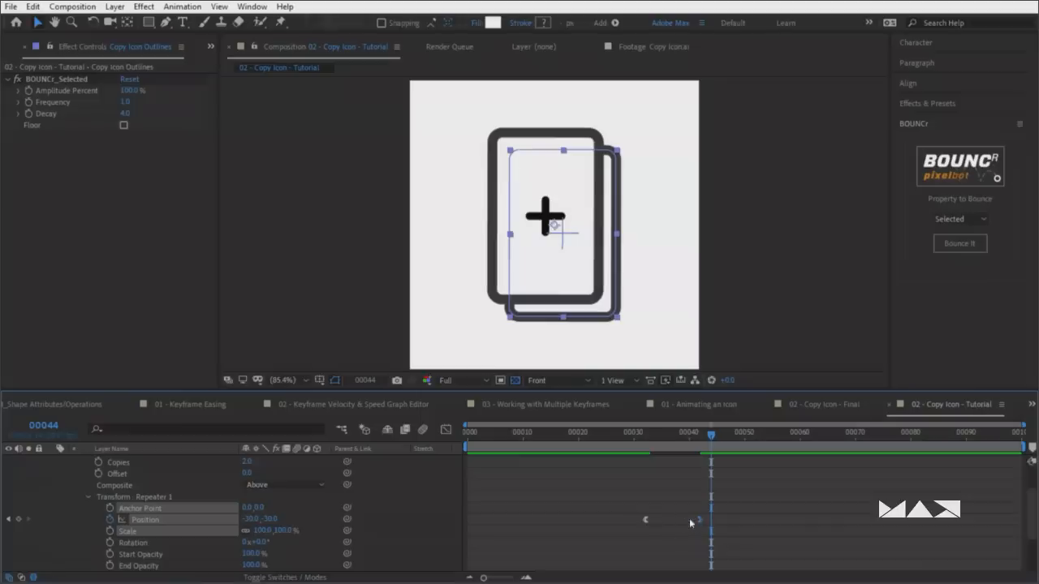
{"action": "left_click_drag", "start_coordinate": [684, 510], "coordinate": [719, 533]}
{"action": "left_click", "coordinate": [687, 440]}
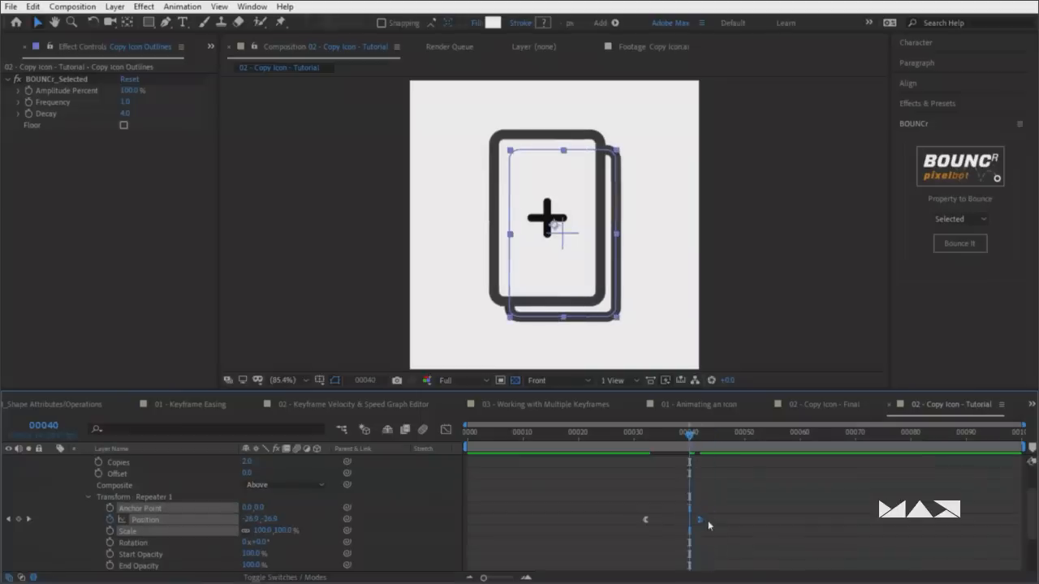
Set the incoming velocity influence of Repeater 1's second Position keyframe to 75%
{"action": "key", "text": "ctrl+shift+k"}
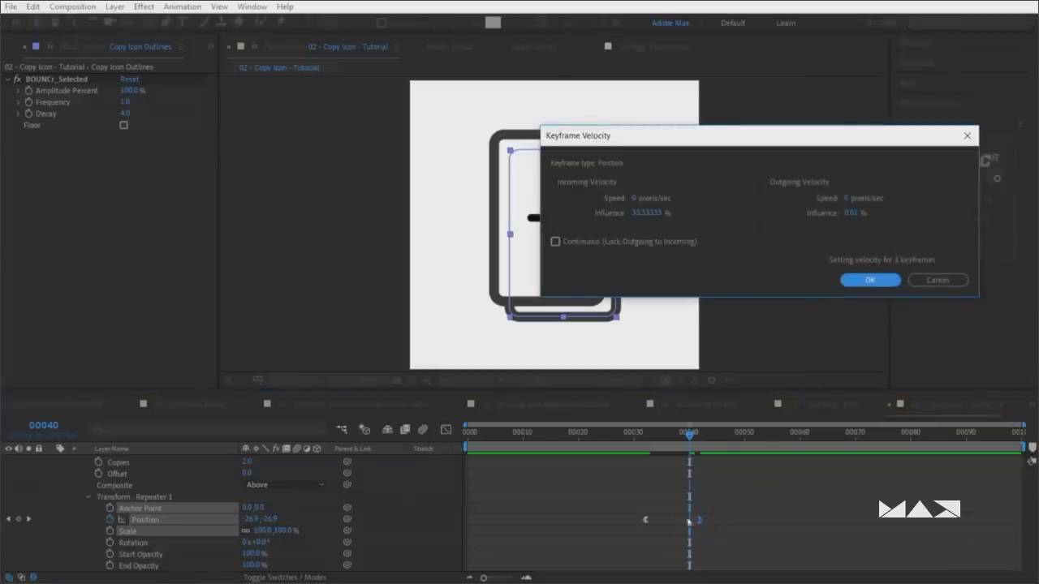
{"action": "left_click", "coordinate": [645, 214]}
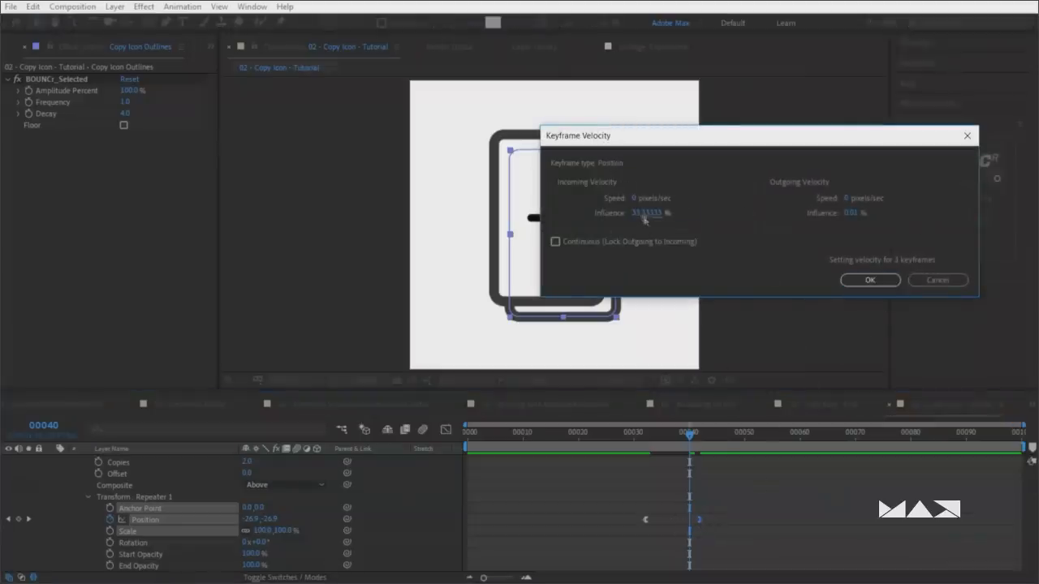
{"action": "type", "text": "75"}
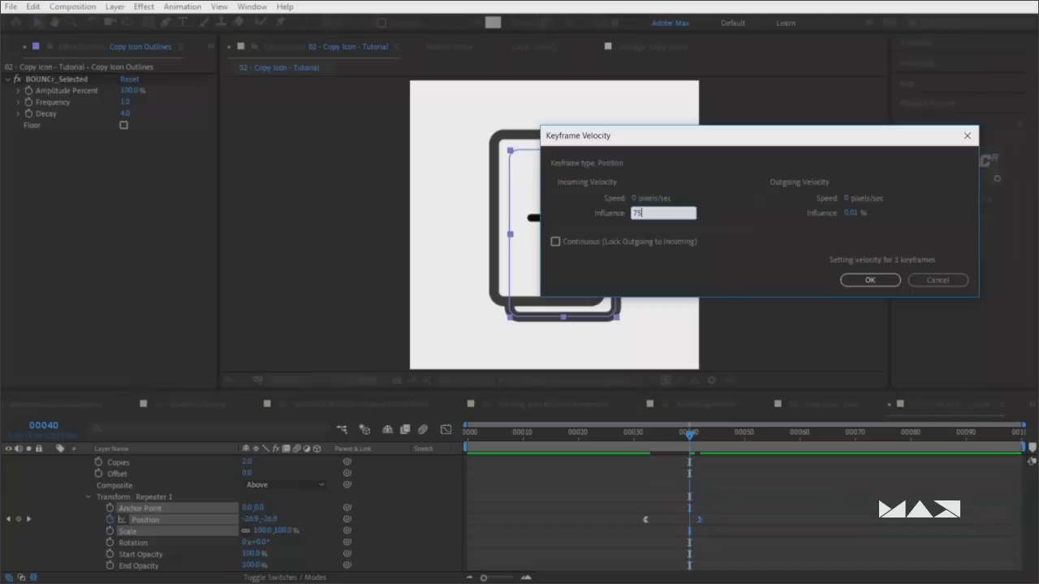
{"action": "key", "text": "Return"}
Preview the copy icon animation from the first frame with nothing selected in the timeline
{"action": "left_click_drag", "start_coordinate": [649, 438], "coordinate": [407, 471]}
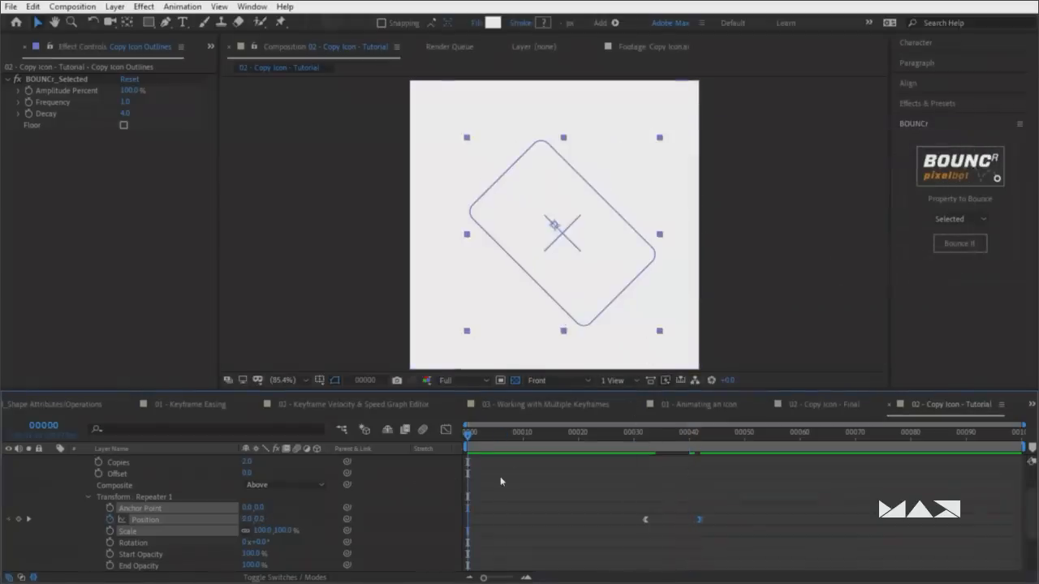
{"action": "left_click", "coordinate": [500, 476]}
{"action": "key", "text": "space"}
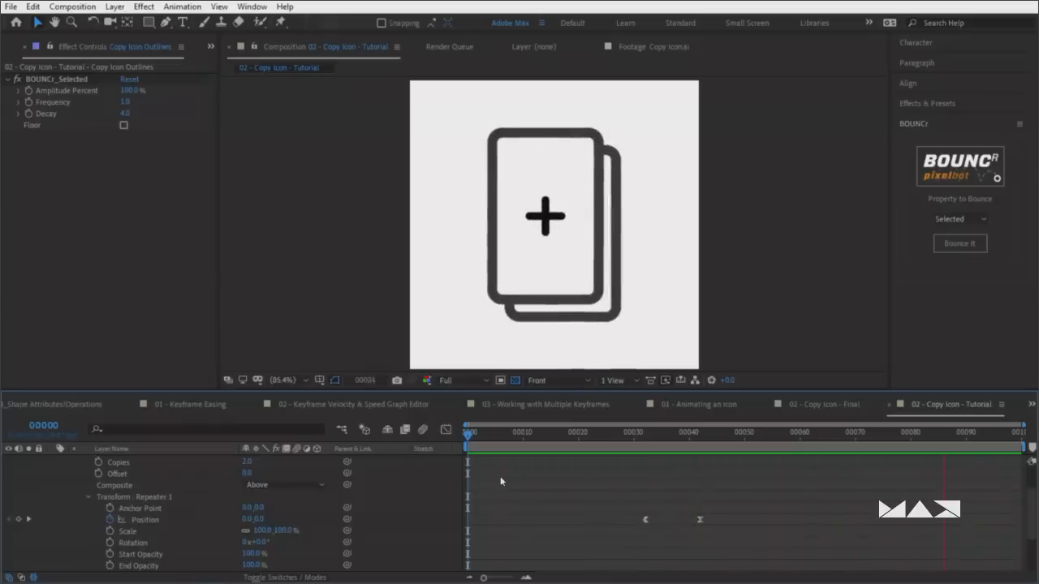
{"action": "key", "text": "space"}
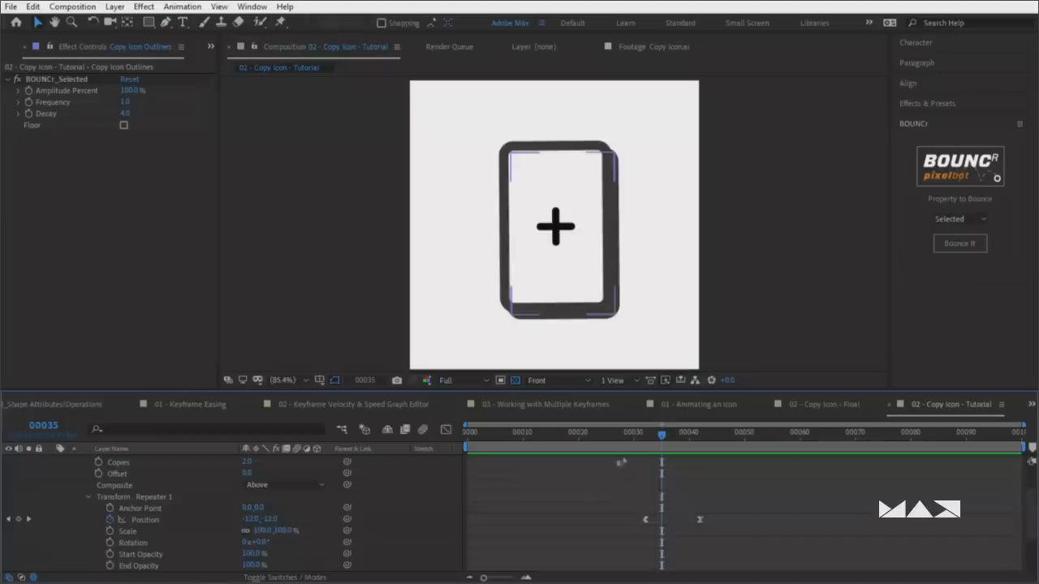
Step back to frame 32 and reveal all keyframed properties of the Copy Icon Outlines layer
{"action": "key", "text": "Page_Up"}
{"action": "key", "text": "Page_Up"}
{"action": "key", "text": "Page_Up"}
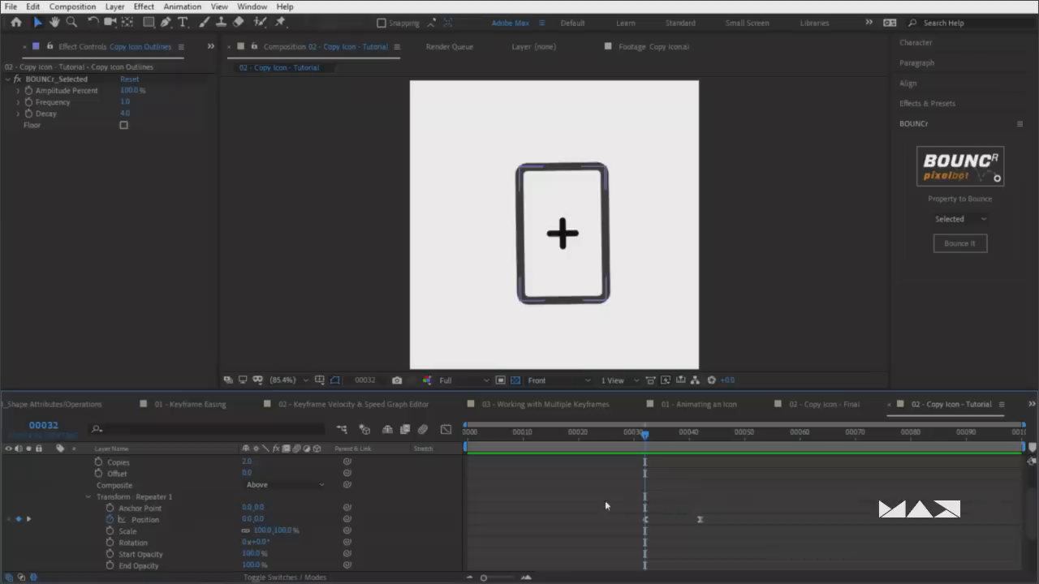
{"action": "key", "text": "u"}
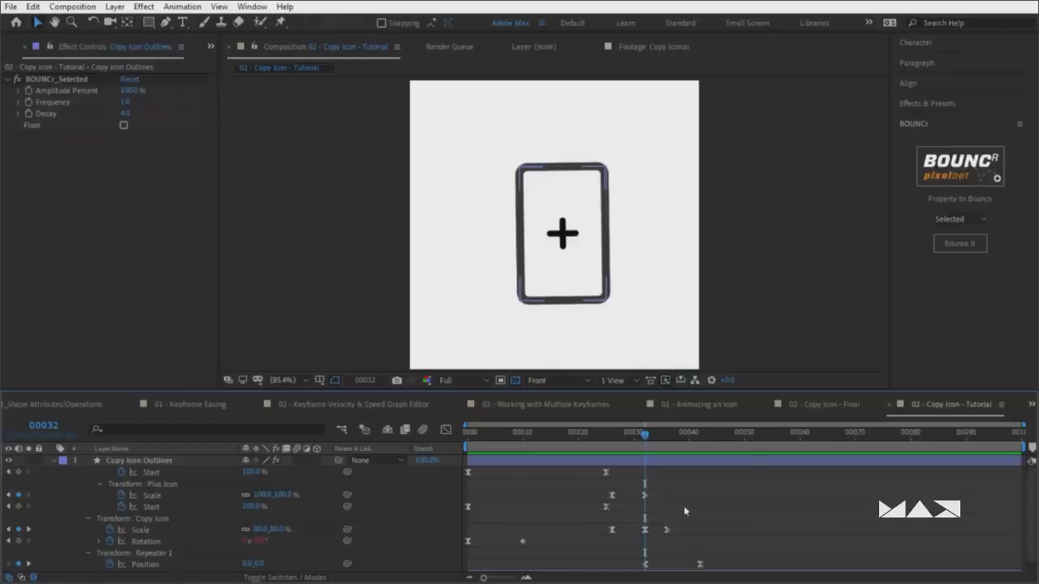
Send the 02 - Copy Icon - Tutorial composition to the Adobe Media Encoder queue
{"action": "left_click", "coordinate": [677, 509]}
{"action": "left_click", "coordinate": [72, 7]}
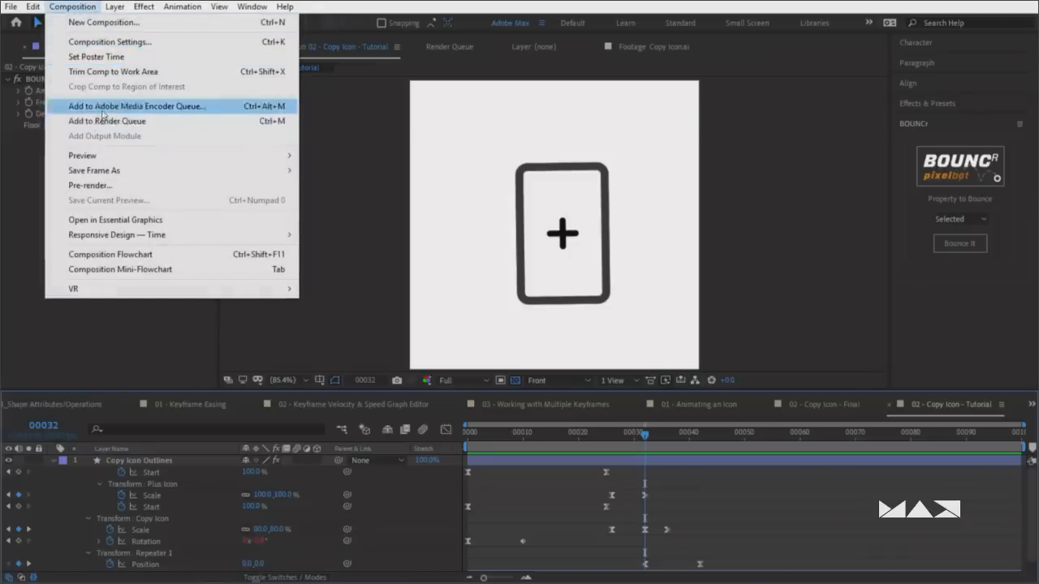
{"action": "left_click", "coordinate": [148, 109]}
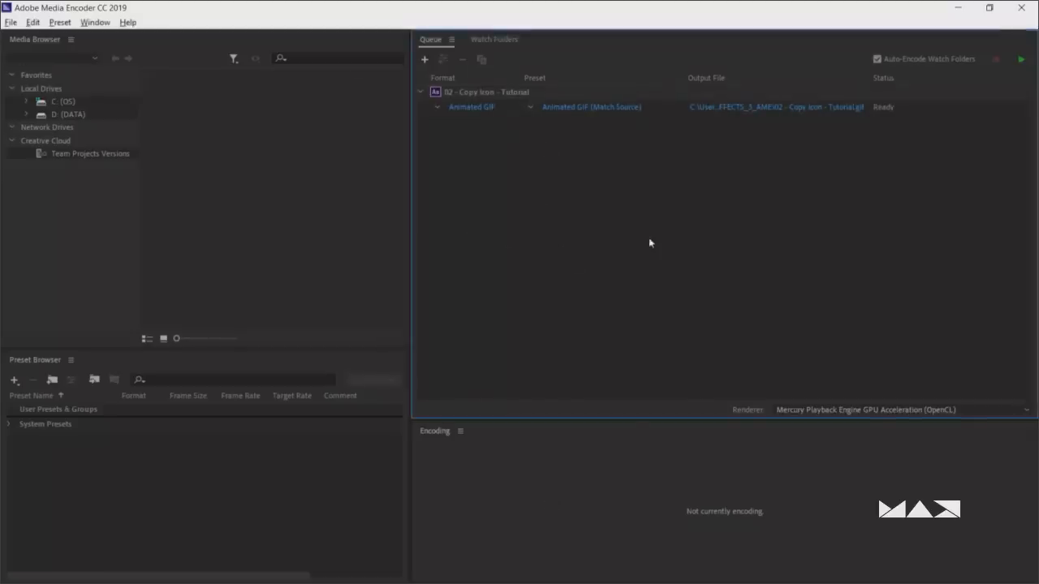
Choose Animated GIF as the output format for the queued 02 - Copy Icon - Tutorial composition
{"action": "left_click", "coordinate": [498, 93]}
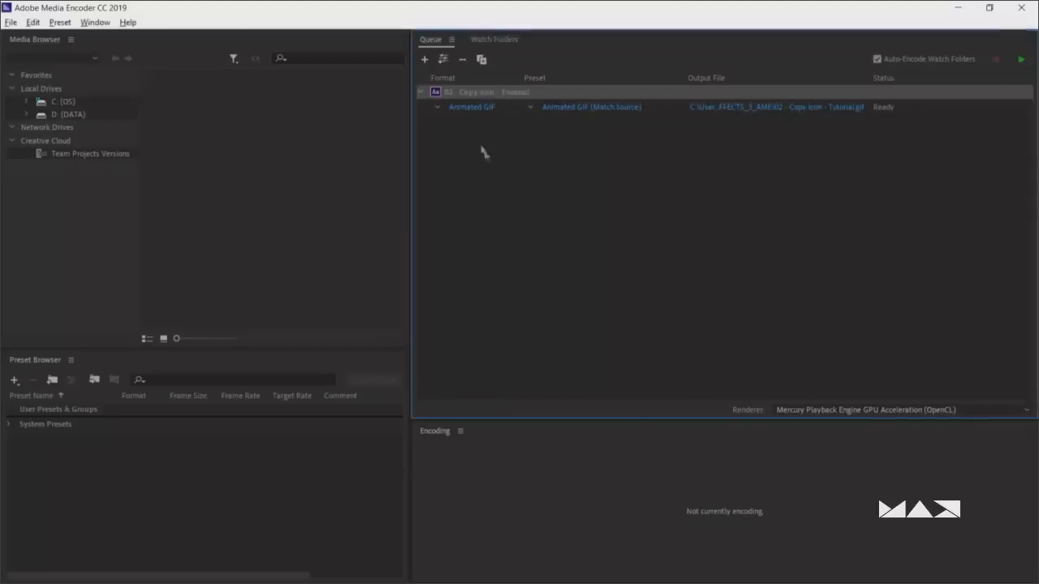
{"action": "left_click", "coordinate": [439, 106]}
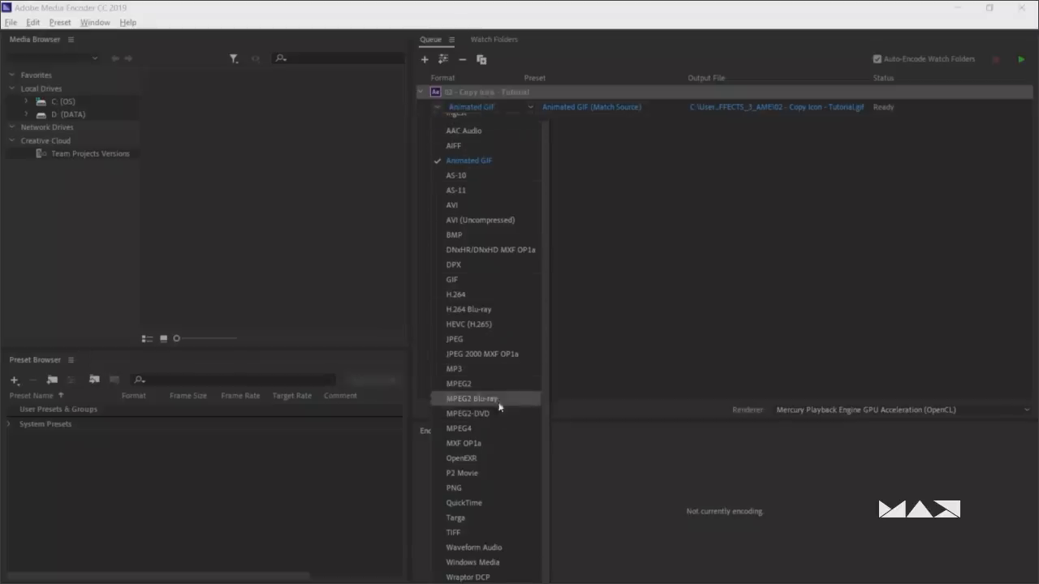
{"action": "scroll", "coordinate": [498, 404], "scroll_direction": "up", "scroll_amount": 1}
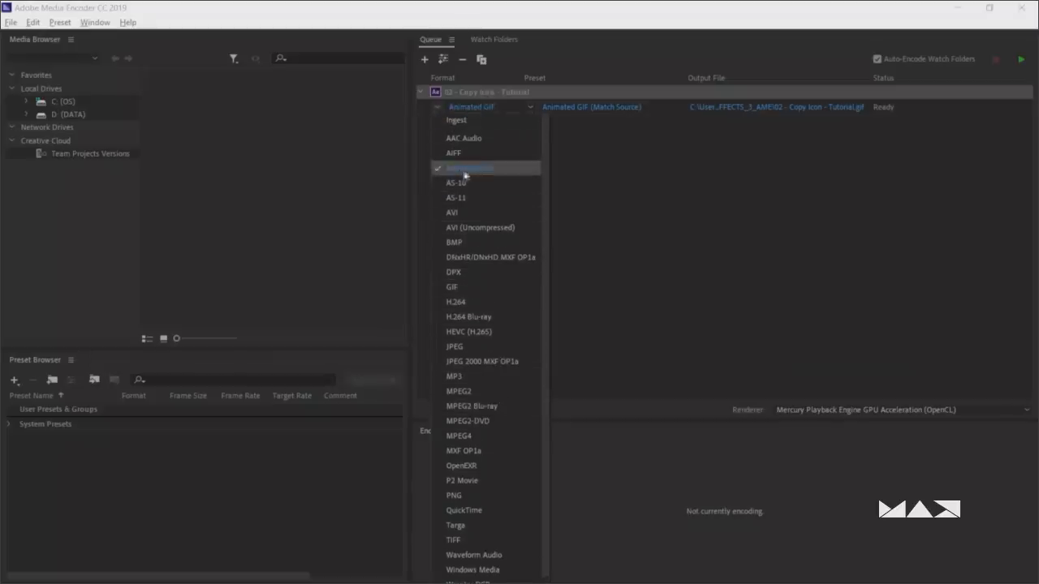
{"action": "left_click", "coordinate": [494, 170]}
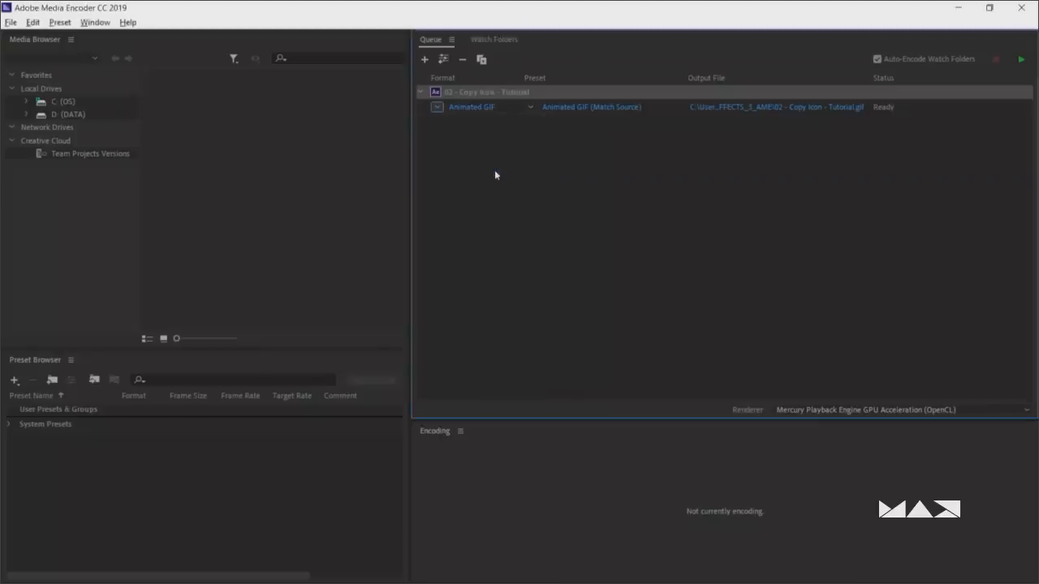
Enable Use Maximum Render Quality in the export settings of the queued GIF
{"action": "left_click", "coordinate": [591, 110]}
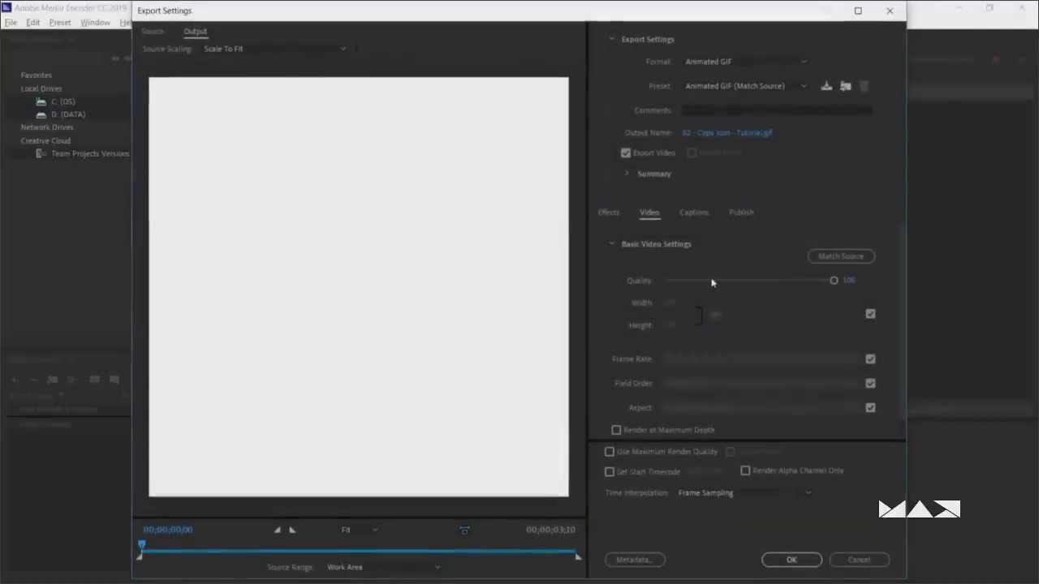
{"action": "scroll", "coordinate": [738, 261], "scroll_direction": "down", "scroll_amount": 1}
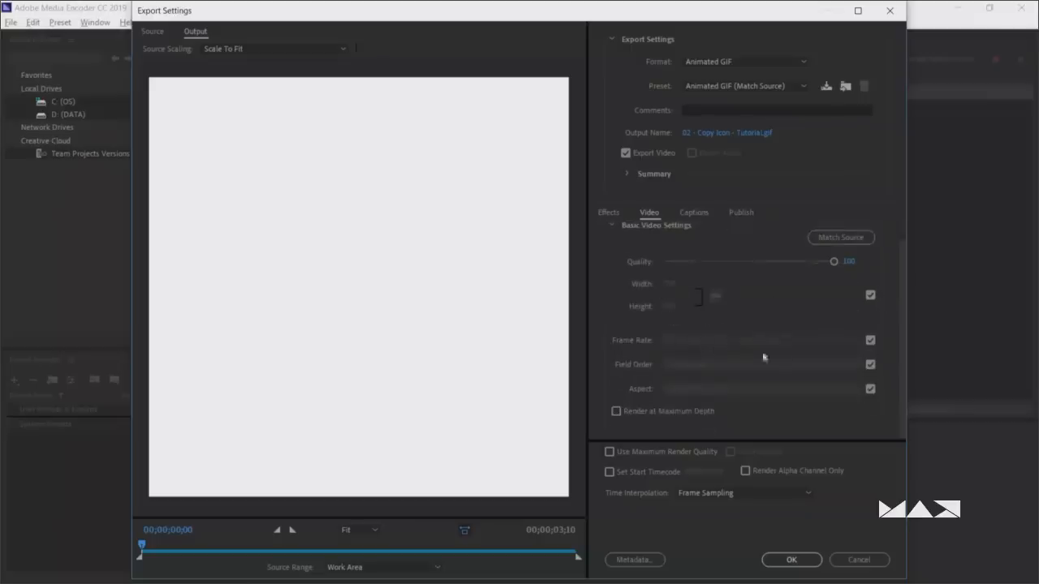
{"action": "left_click", "coordinate": [609, 452]}
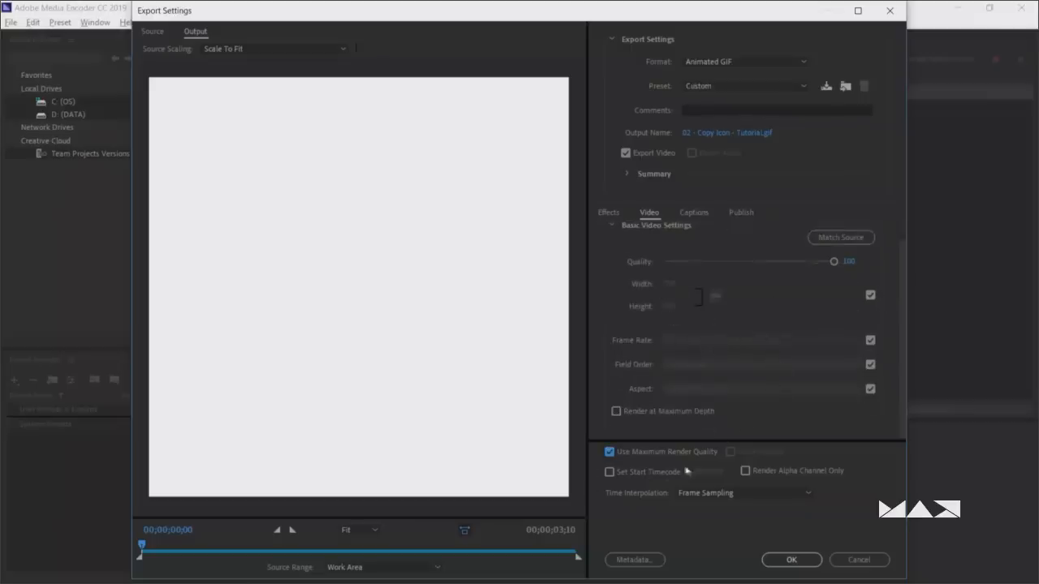
{"action": "left_click", "coordinate": [792, 560]}
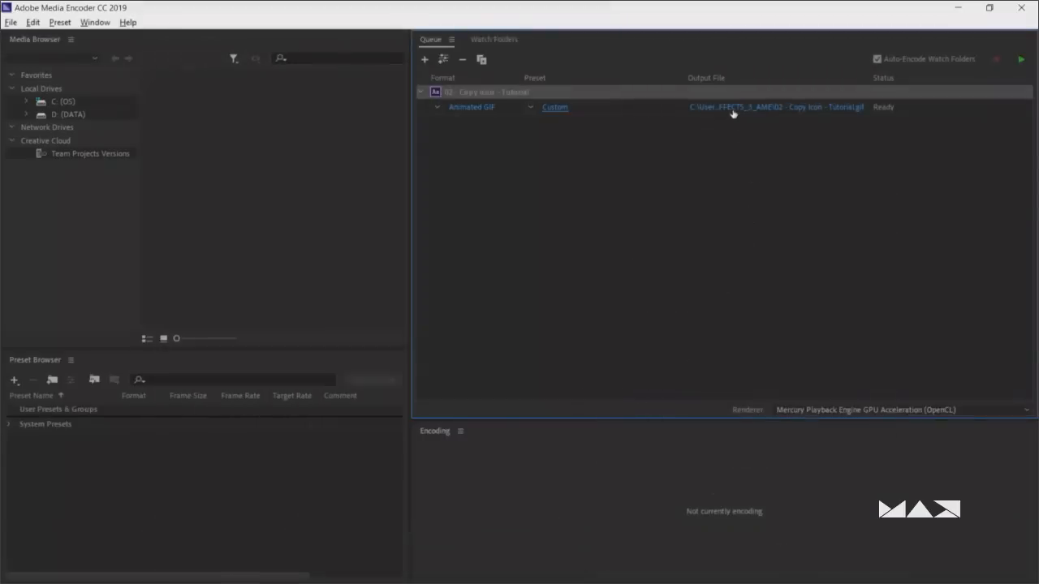
Set the output file to 02 - Copy Icon - Tutorial.gif on the Desktop and start encoding the queue
{"action": "left_click", "coordinate": [733, 108]}
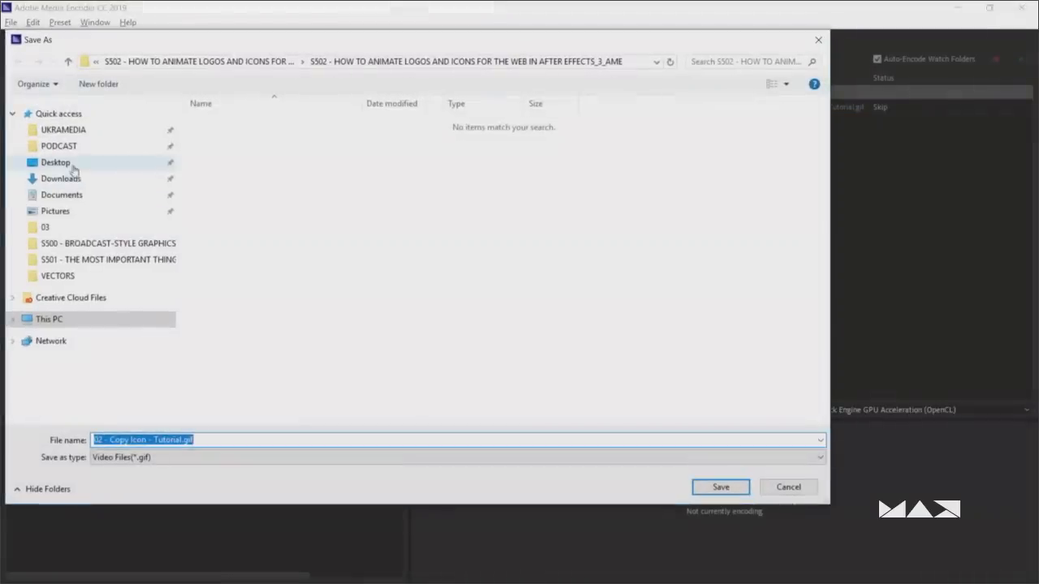
{"action": "left_click", "coordinate": [72, 168]}
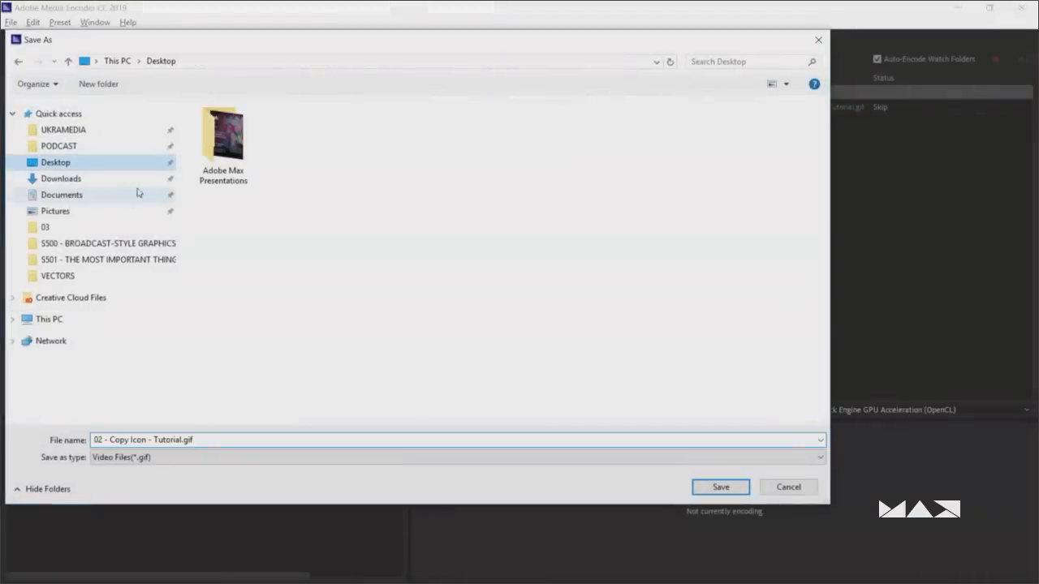
{"action": "left_click", "coordinate": [706, 489]}
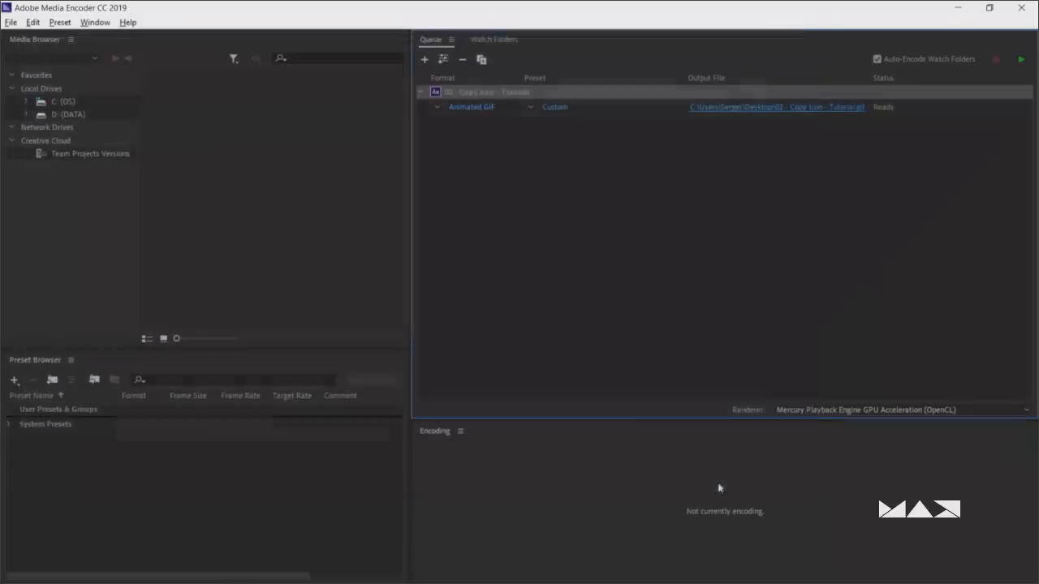
{"action": "left_click", "coordinate": [1022, 62]}
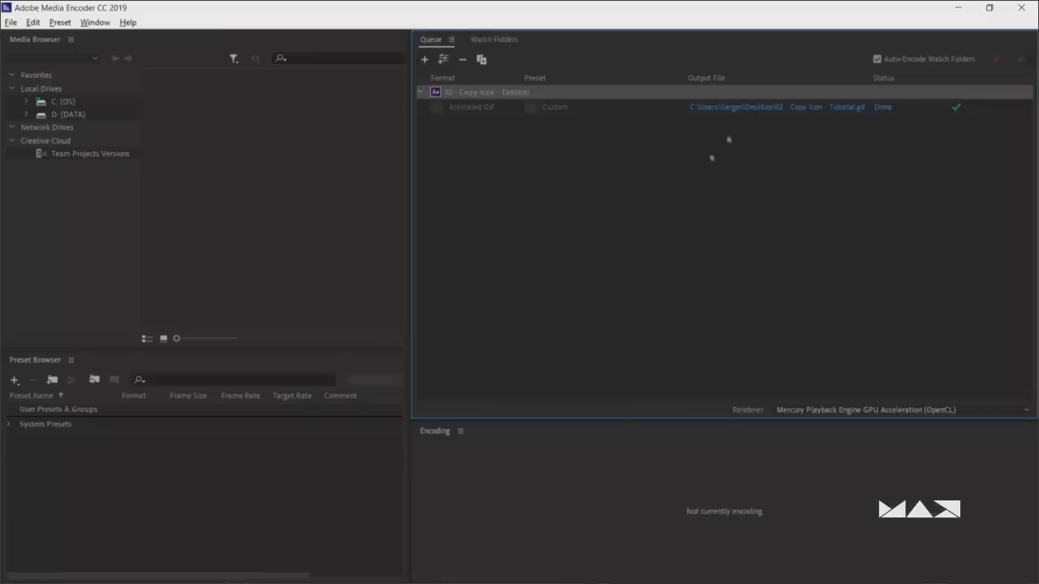
View the rendered 02 - Copy Icon - Tutorial.gif from its output location, and close the image viewer
{"action": "left_click", "coordinate": [761, 112]}
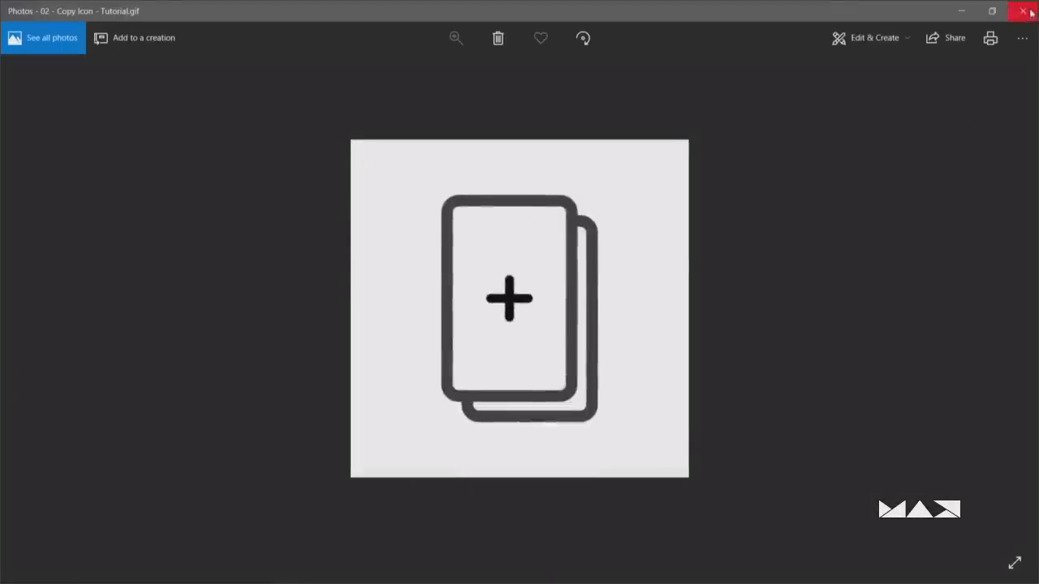
{"action": "left_click", "coordinate": [1032, 13]}
{"action": "left_click", "coordinate": [806, 271]}
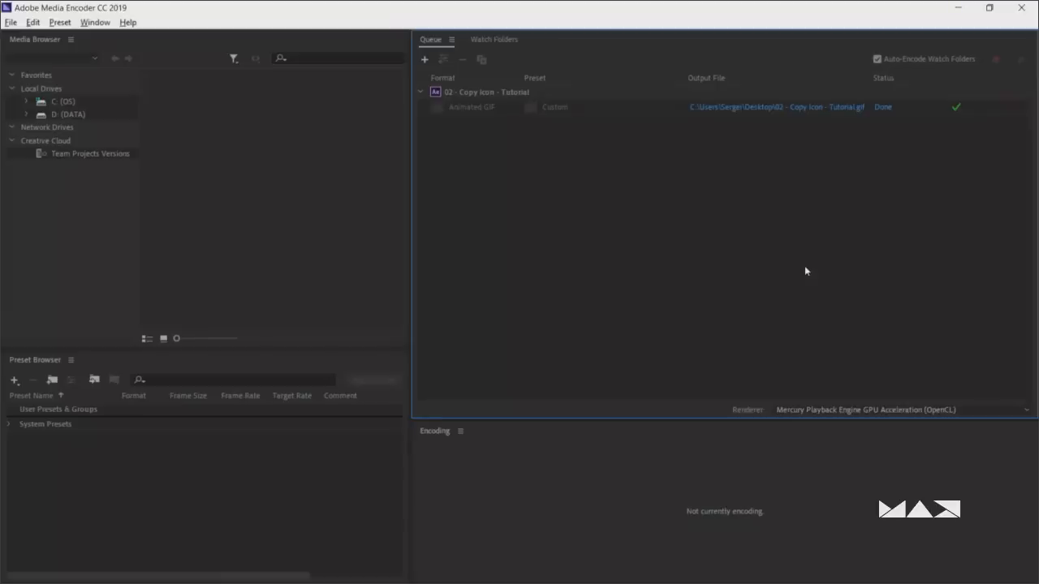
Switch back to After Effects and show the project's list of compositions
{"action": "key", "text": "alt+Tab"}
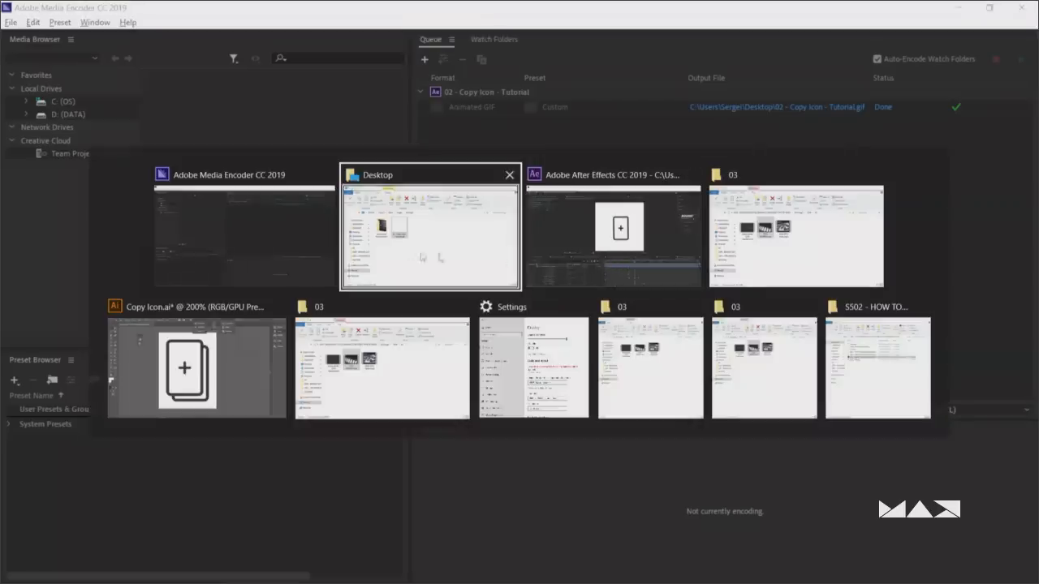
{"action": "key", "text": "alt+Tab"}
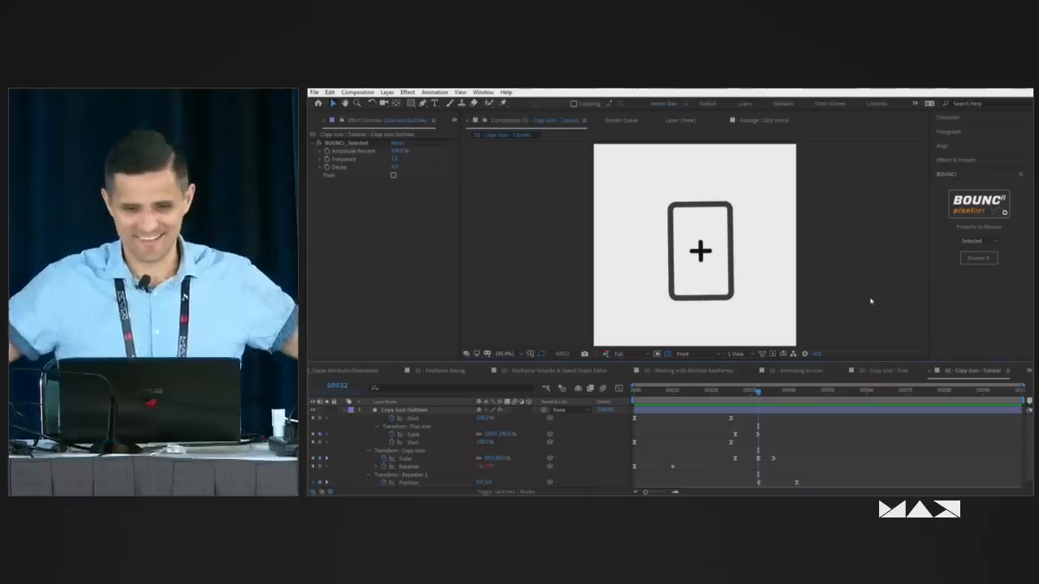
{"action": "key", "text": "ctrl+0"}
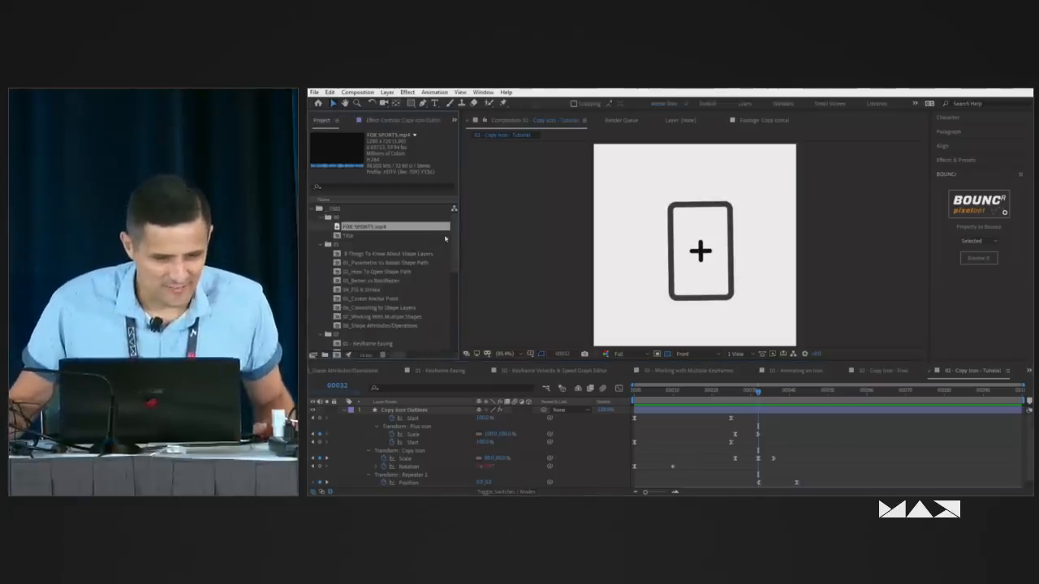
Open the title compositions 01 - Animating an Icon and 01 - Animating a Logo
{"action": "double_click", "coordinate": [367, 300]}
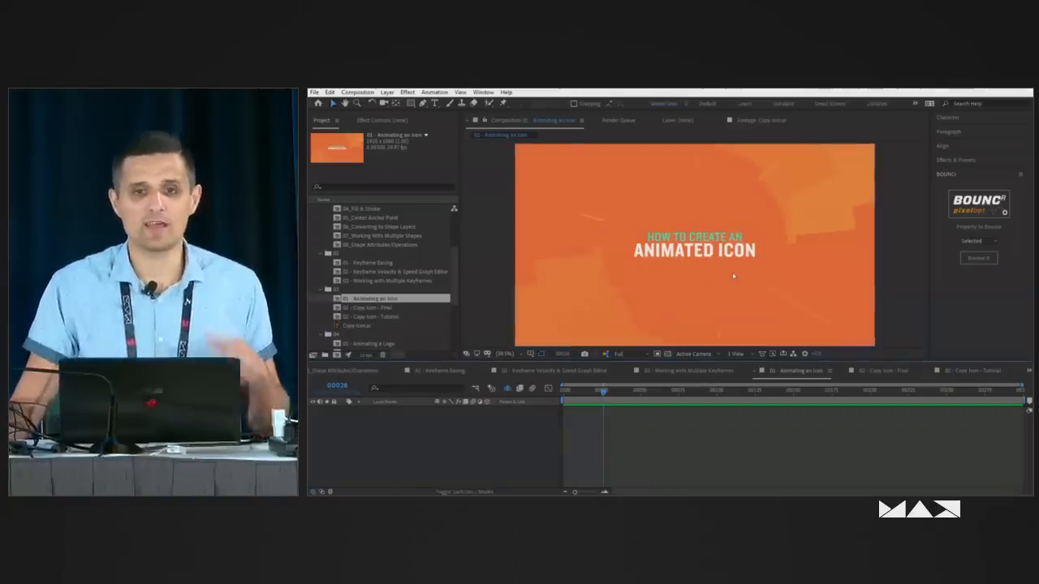
{"action": "scroll", "coordinate": [409, 317], "scroll_direction": "down", "scroll_amount": 3}
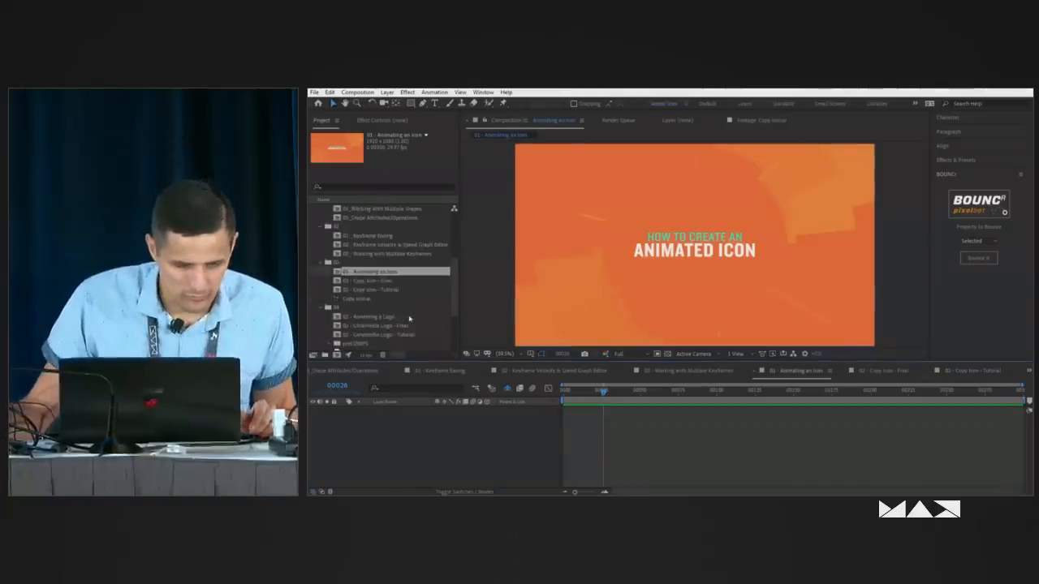
{"action": "double_click", "coordinate": [382, 316]}
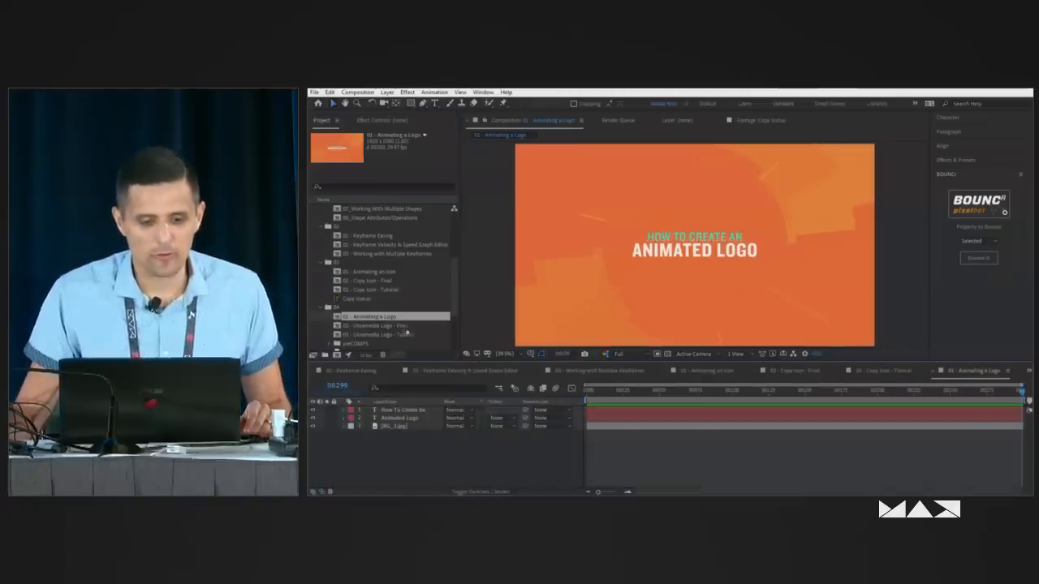
Open the 02 - Ukramedia Logo - Final composition and preview its animation
{"action": "double_click", "coordinate": [375, 325]}
{"action": "left_click", "coordinate": [550, 426]}
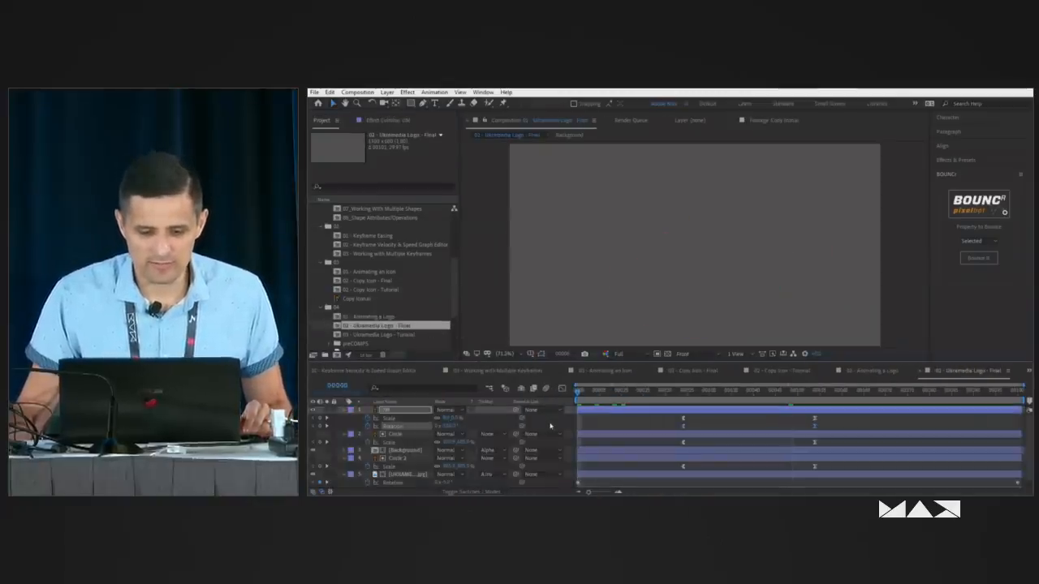
{"action": "key", "text": "space"}
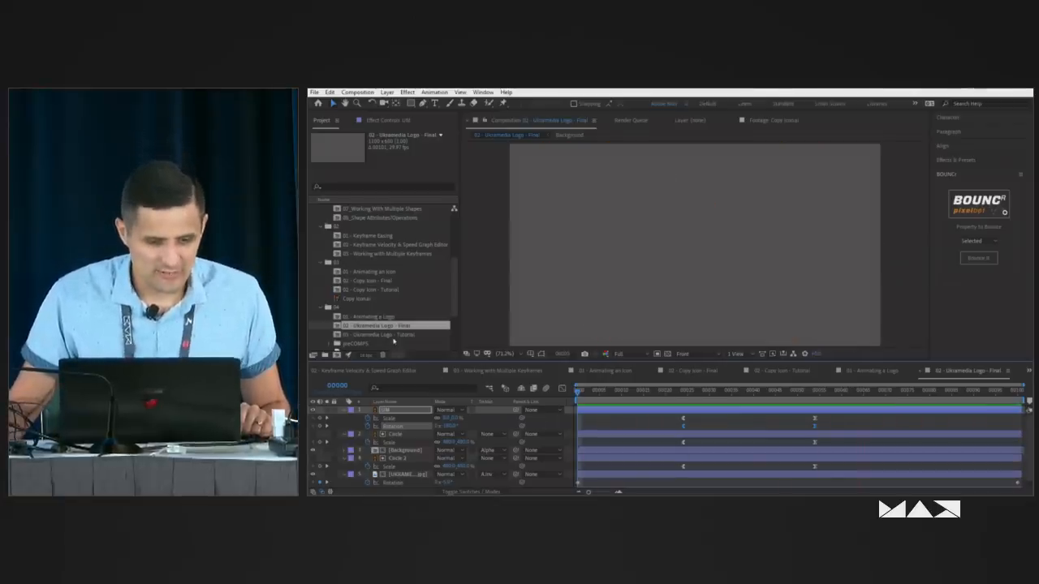
Open the 03 - Ukramedia Logo - Tutorial composition and review its composition settings without changing them
{"action": "double_click", "coordinate": [390, 334]}
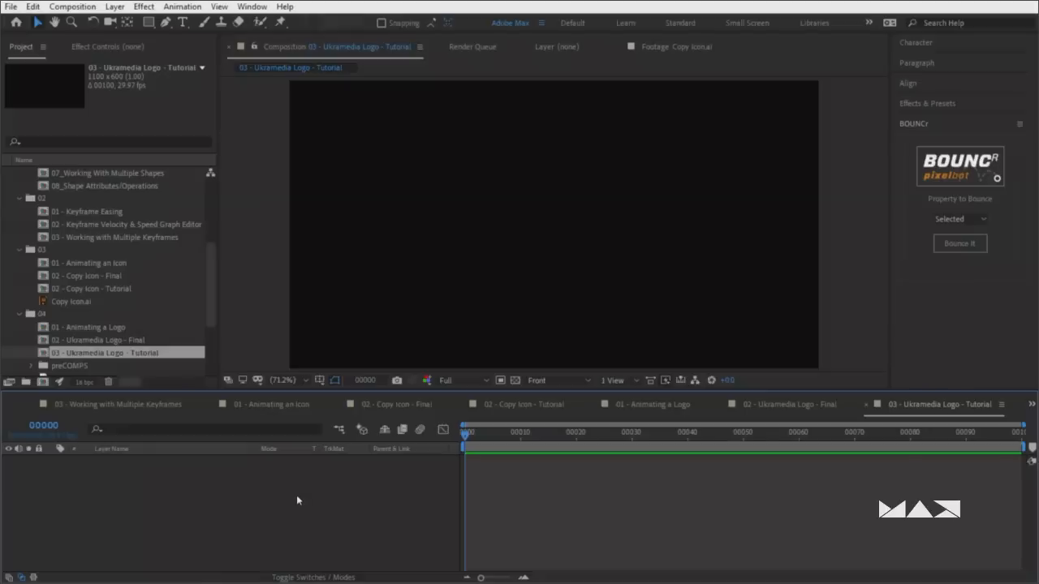
{"action": "key", "text": "ctrl+k"}
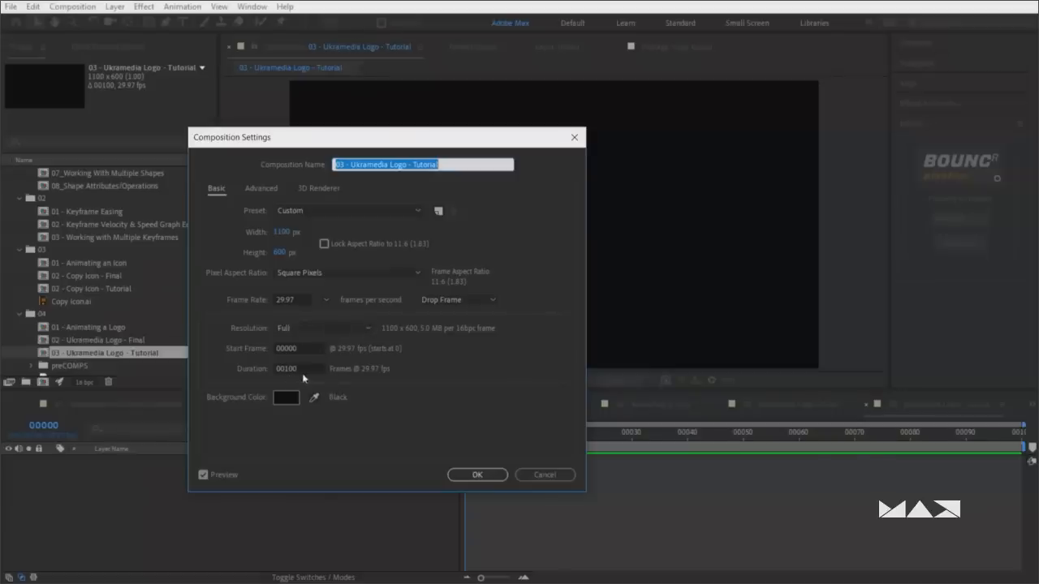
{"action": "left_click", "coordinate": [544, 474]}
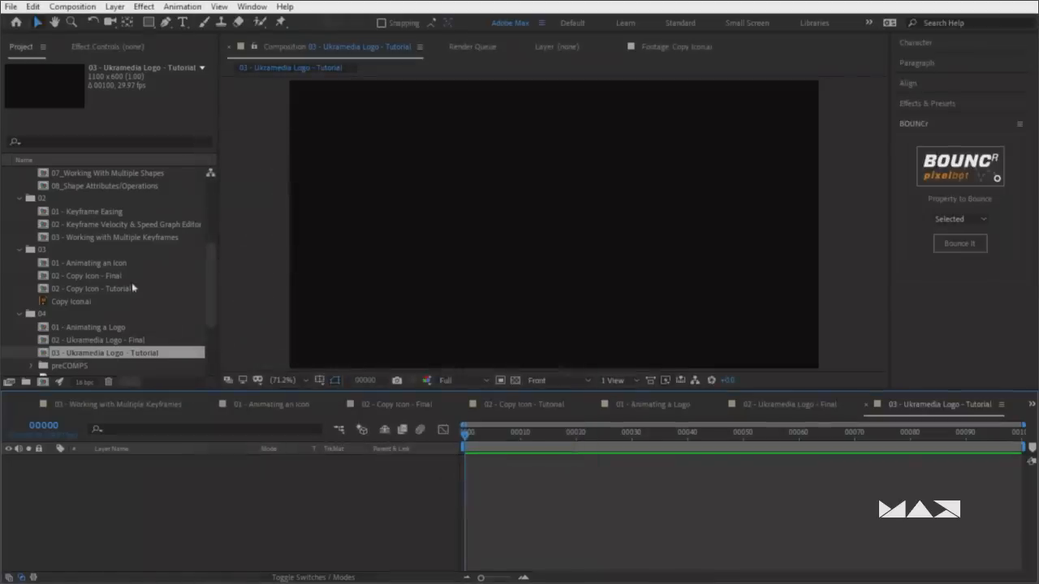
Open the 02 - Copy Icon - Tutorial composition, review its composition settings, and return to 03 - Ukramedia Logo - Tutorial
{"action": "double_click", "coordinate": [119, 287]}
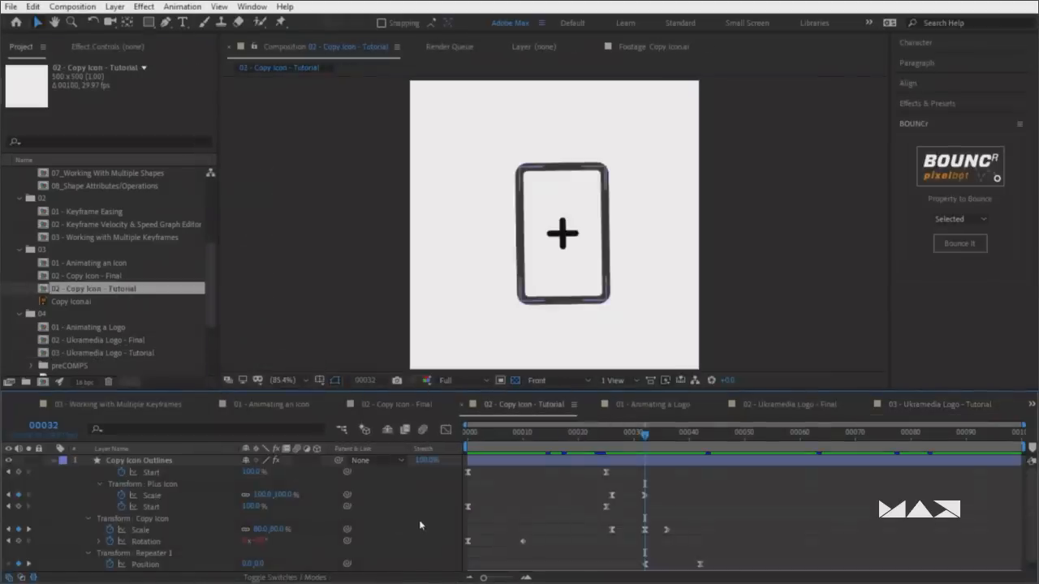
{"action": "key", "text": "ctrl+k"}
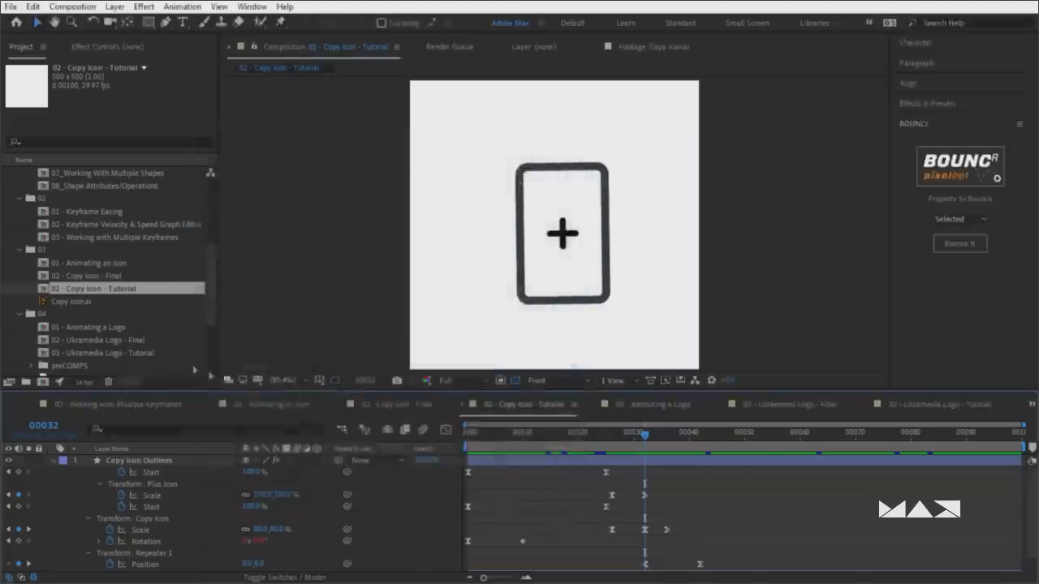
{"action": "left_click", "coordinate": [544, 475]}
{"action": "double_click", "coordinate": [119, 353]}
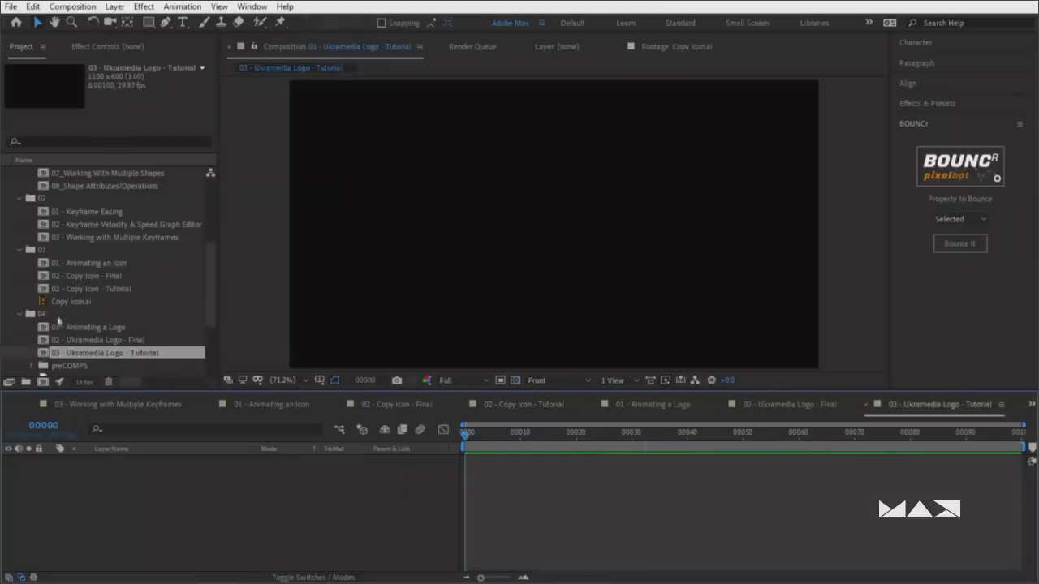
Add Ukramedia Logo.ai from the project's 04 folder as a layer in the 03 - Ukramedia Logo - Tutorial composition
{"action": "scroll", "coordinate": [81, 337], "scroll_direction": "down", "scroll_amount": 2}
{"action": "left_click", "coordinate": [85, 353]}
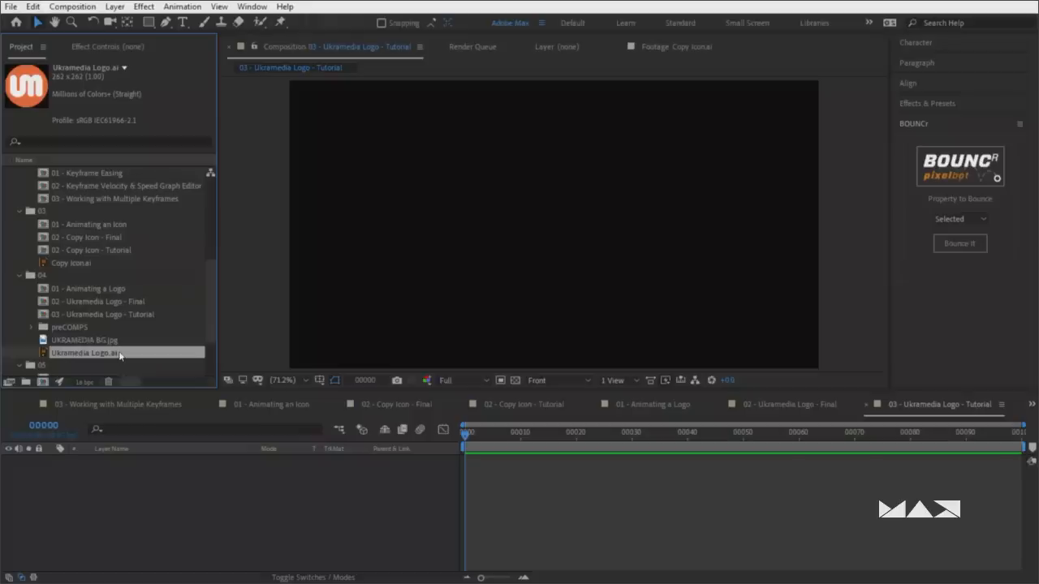
{"action": "left_click_drag", "start_coordinate": [119, 355], "coordinate": [216, 476]}
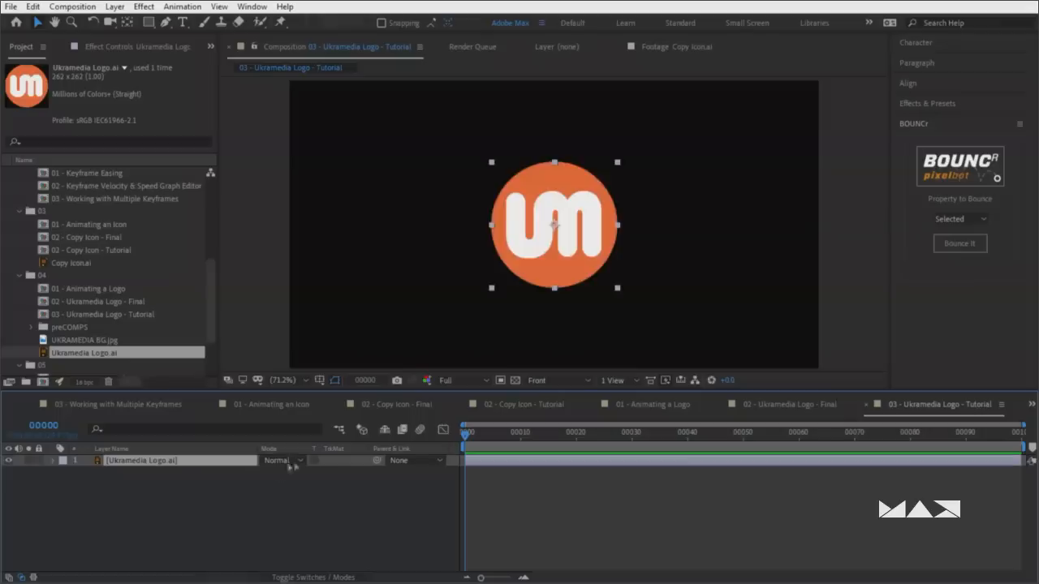
Create shapes from the Ukramedia Logo.ai vector layer and delete the original Illustrator layer
{"action": "right_click", "coordinate": [152, 464]}
{"action": "mouse_move", "coordinate": [215, 370]}
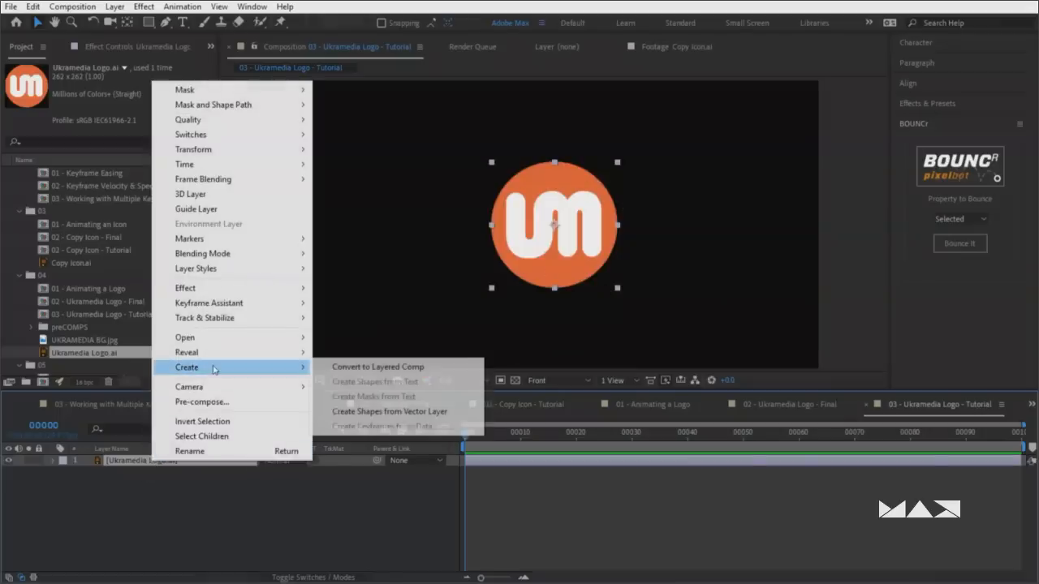
{"action": "left_click", "coordinate": [384, 417]}
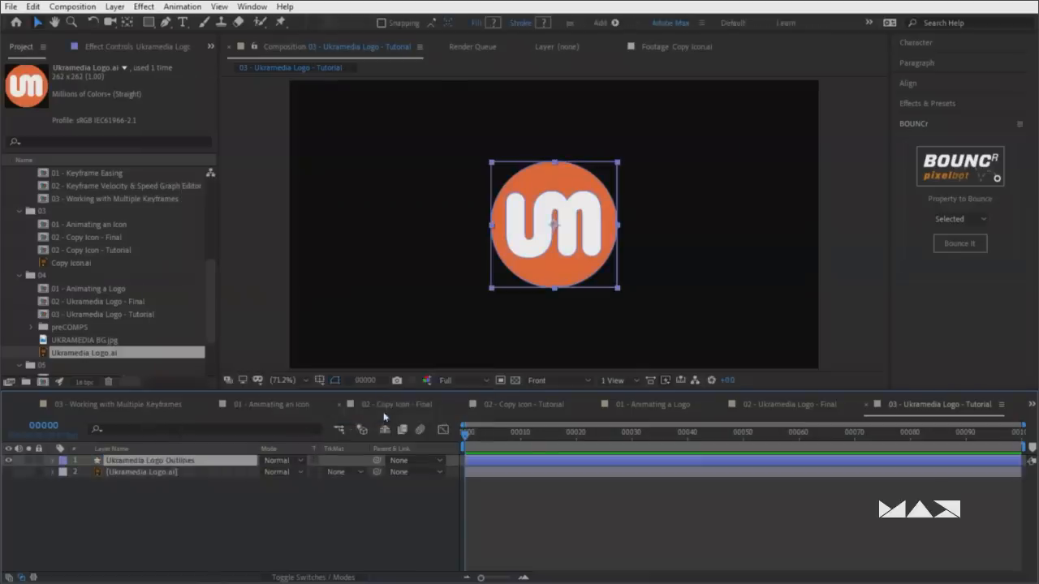
{"action": "left_click", "coordinate": [154, 473]}
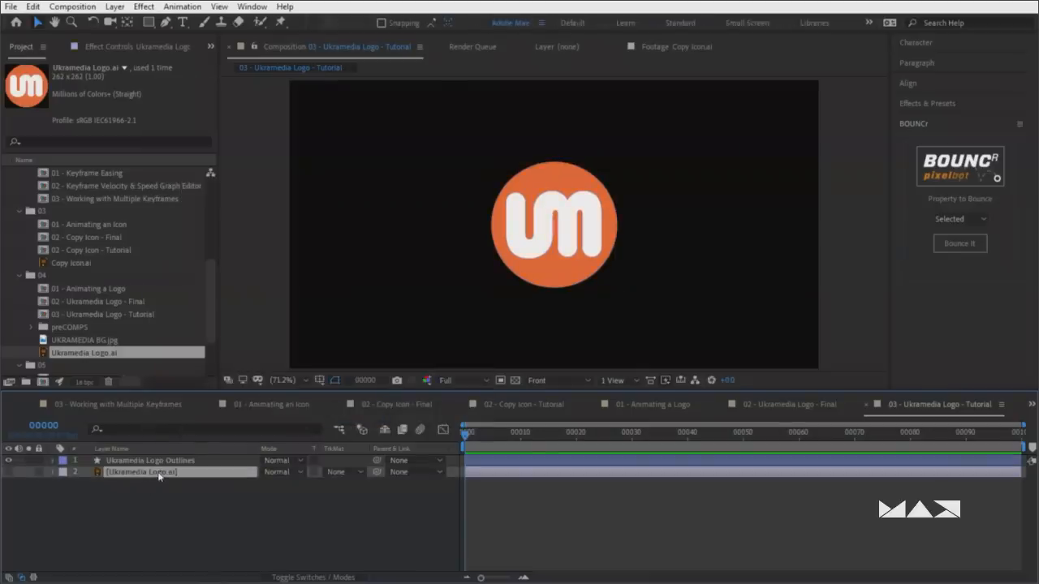
{"action": "key", "text": "Delete"}
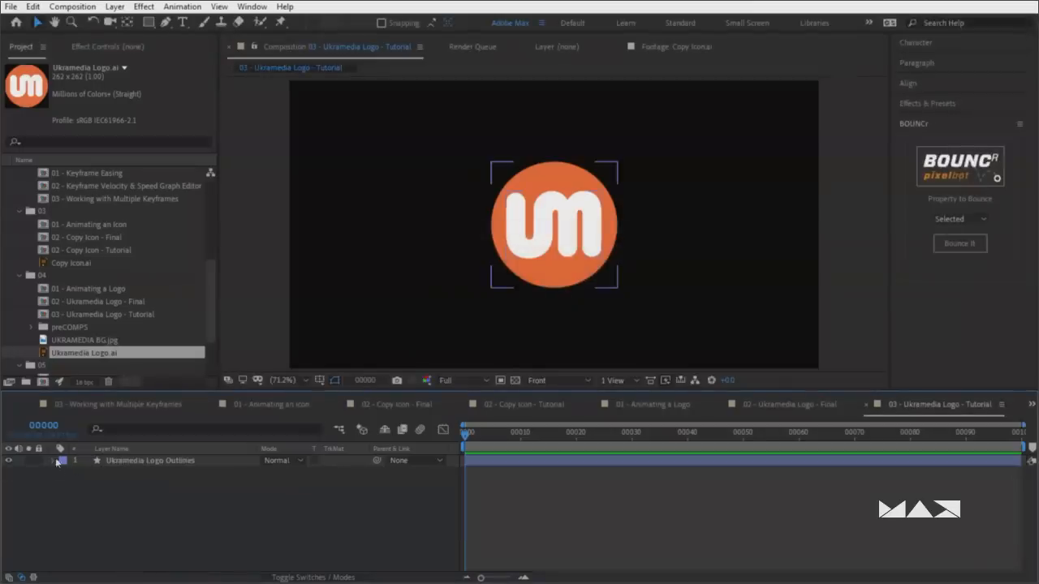
Duplicate the Ukramedia Logo Outlines layer and expand the contents of both copies
{"action": "left_click", "coordinate": [55, 461]}
{"action": "left_click", "coordinate": [160, 462]}
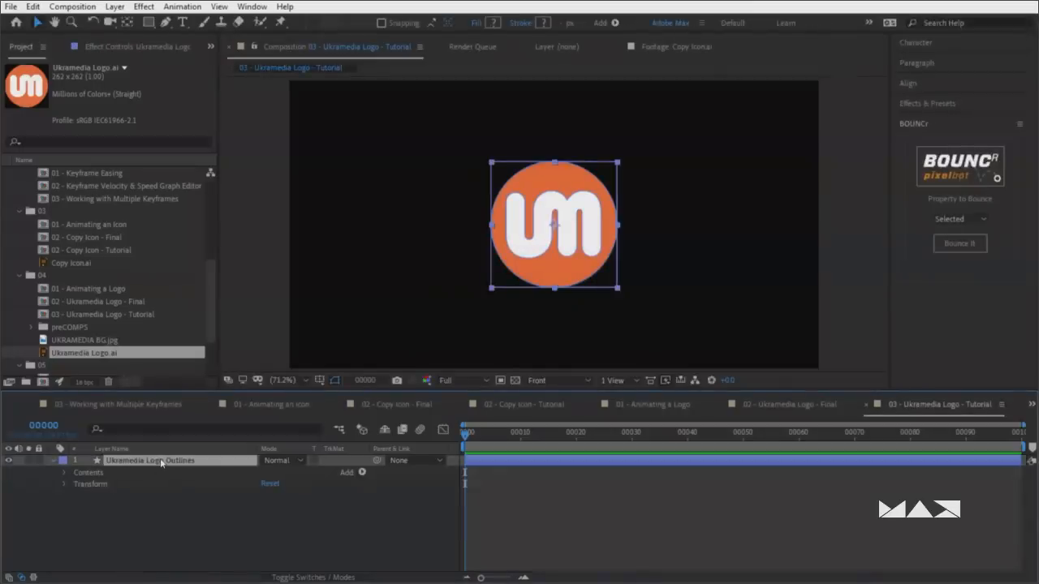
{"action": "key", "text": "ctrl+d"}
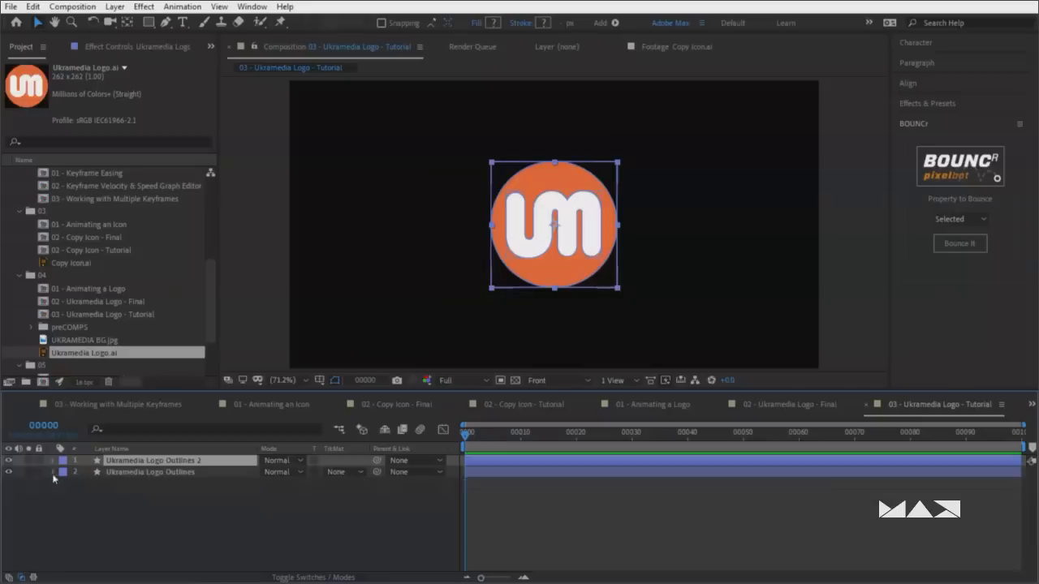
{"action": "left_click", "coordinate": [66, 484]}
{"action": "left_click", "coordinate": [54, 460]}
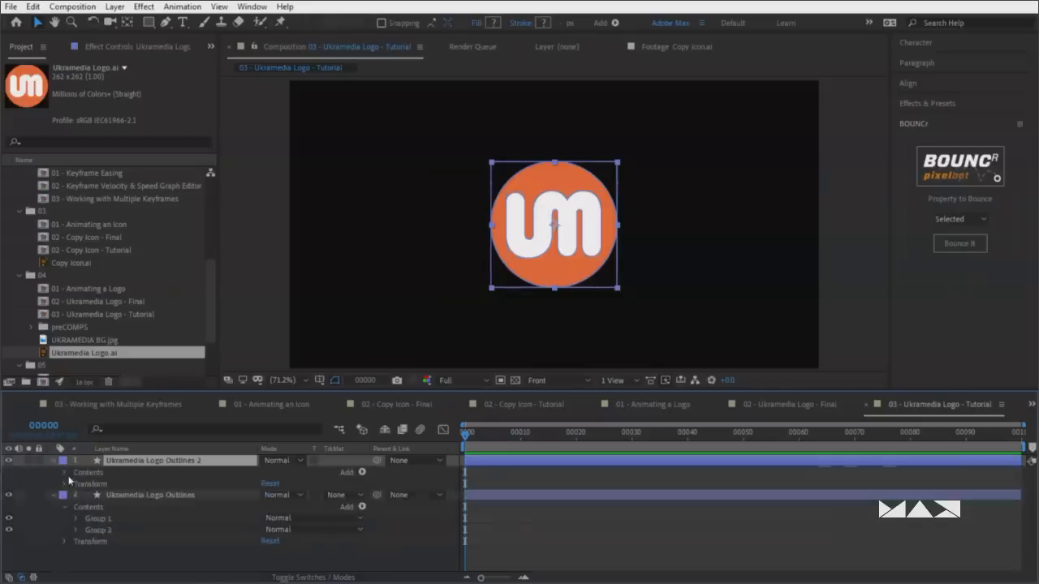
{"action": "left_click", "coordinate": [65, 473]}
Toggle the visibility of Group 1 and Group 2 in the upper outlines layer to identify their shapes
{"action": "left_click", "coordinate": [104, 485]}
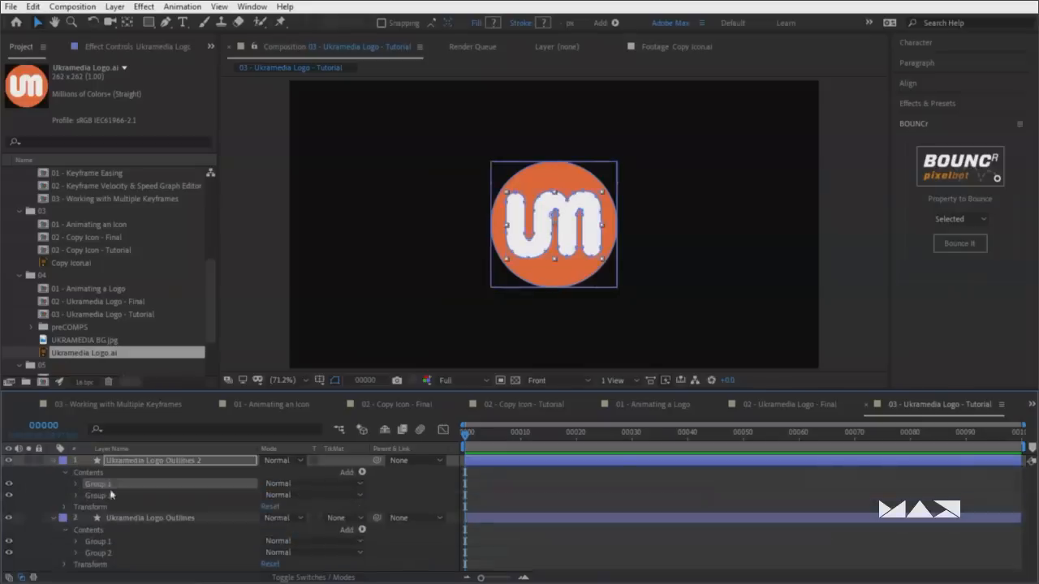
{"action": "left_click", "coordinate": [9, 485]}
{"action": "left_click", "coordinate": [9, 485]}
{"action": "left_click", "coordinate": [9, 495]}
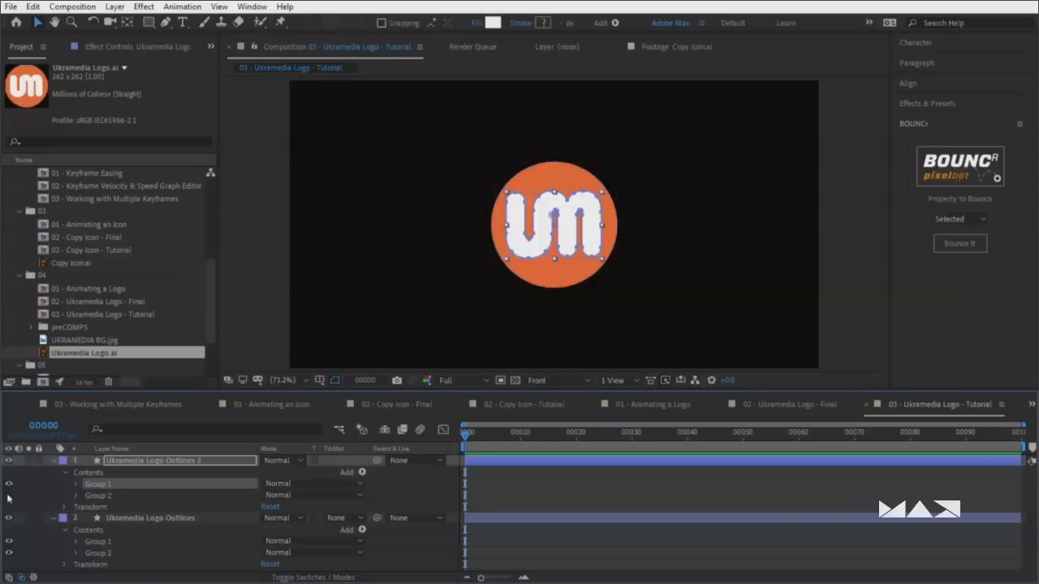
{"action": "left_click", "coordinate": [9, 495]}
Delete Group 2 from Ukramedia Logo Outlines 2 and Group 1 from Ukramedia Logo Outlines
{"action": "left_click", "coordinate": [168, 463]}
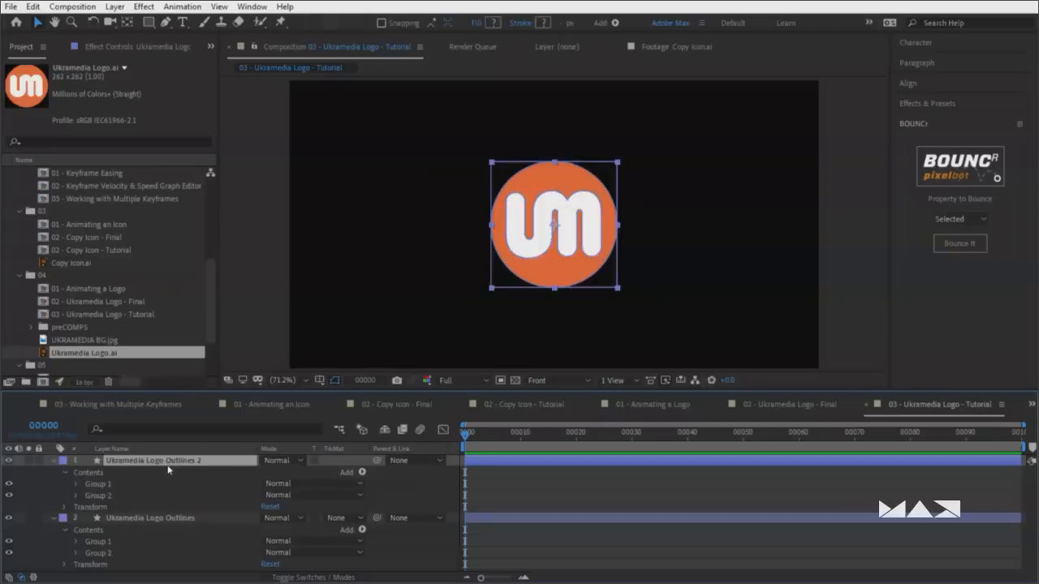
{"action": "left_click", "coordinate": [106, 496]}
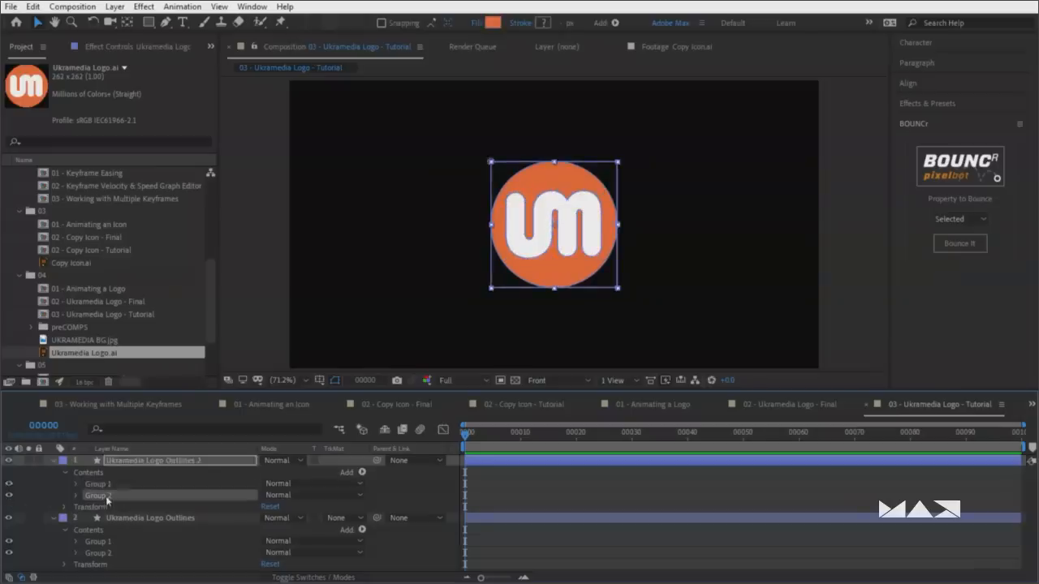
{"action": "key", "text": "Delete"}
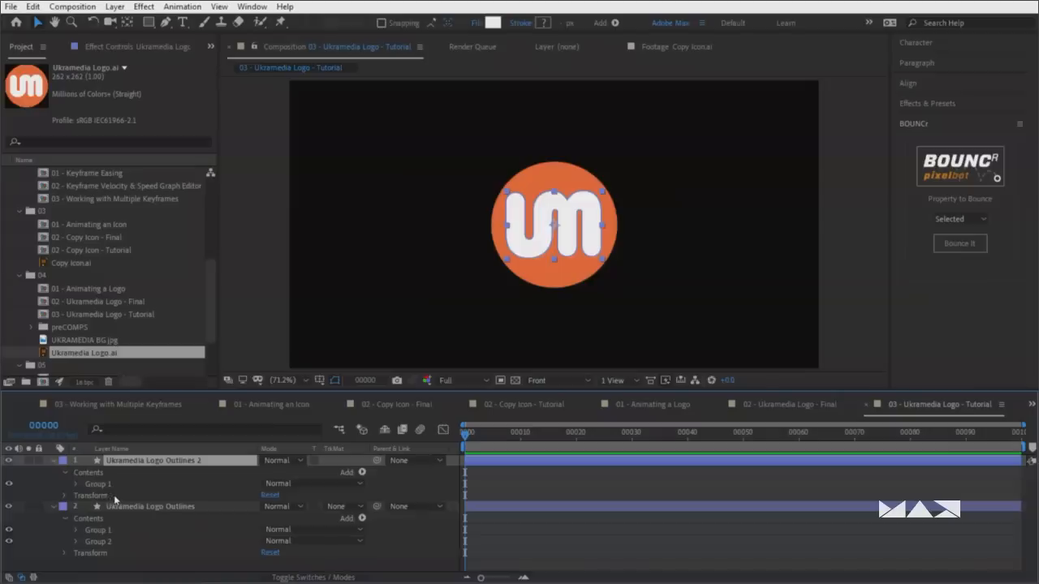
{"action": "left_click", "coordinate": [117, 533]}
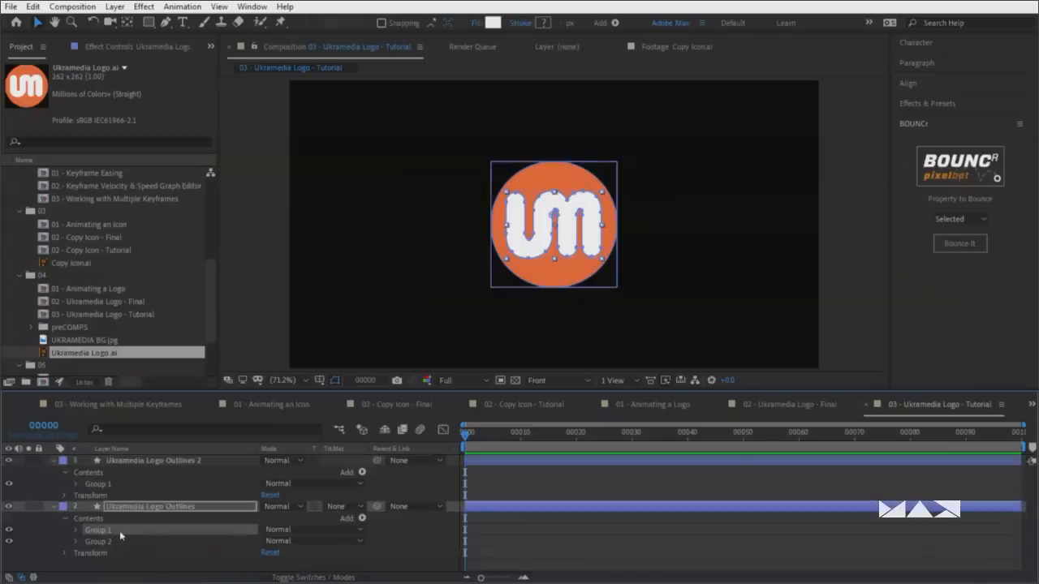
{"action": "key", "text": "Delete"}
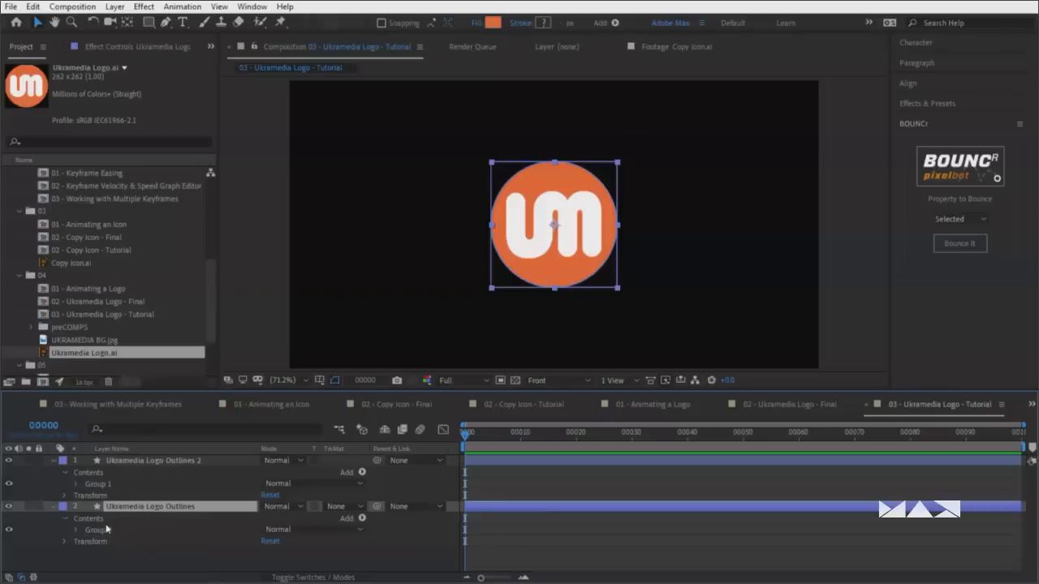
Rename the lettering layer as UM and the orange circle layer as Circle
{"action": "left_click", "coordinate": [138, 460]}
{"action": "key", "text": "Return"}
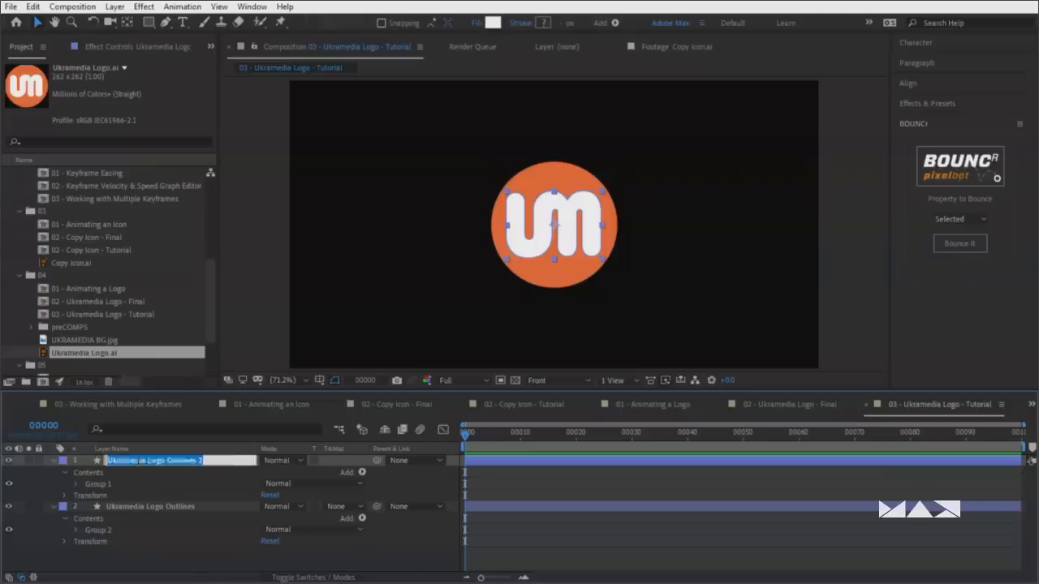
{"action": "type", "text": "UM"}
{"action": "key", "text": "Return"}
{"action": "left_click", "coordinate": [153, 504]}
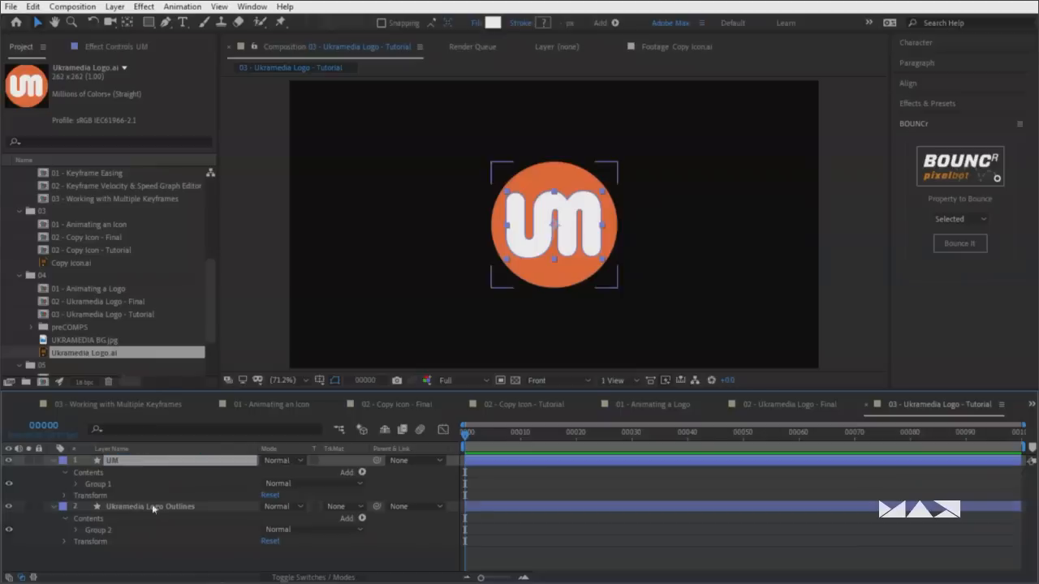
{"action": "key", "text": "Return"}
{"action": "type", "text": "Circle"}
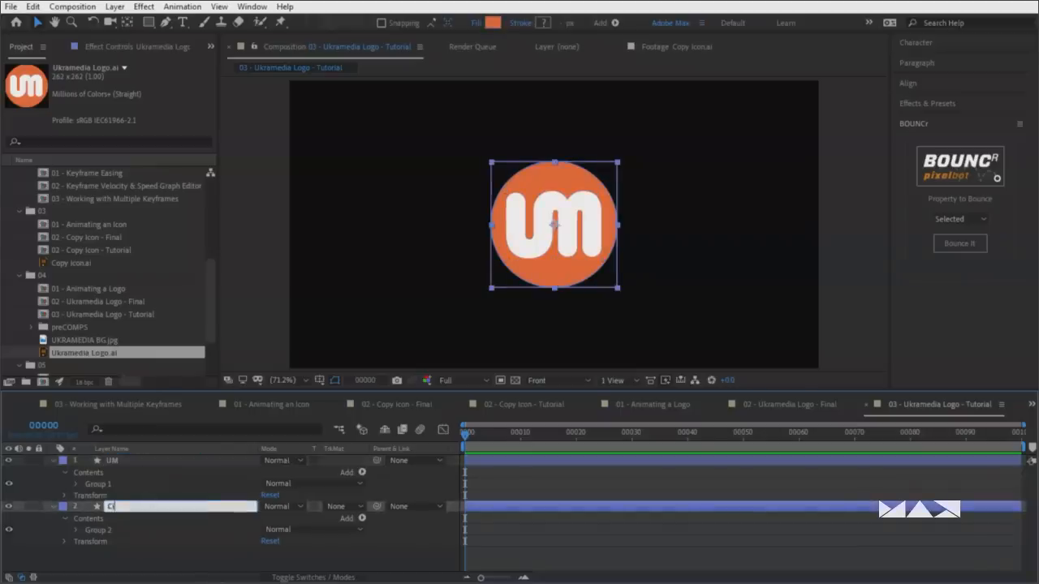
{"action": "key", "text": "Return"}
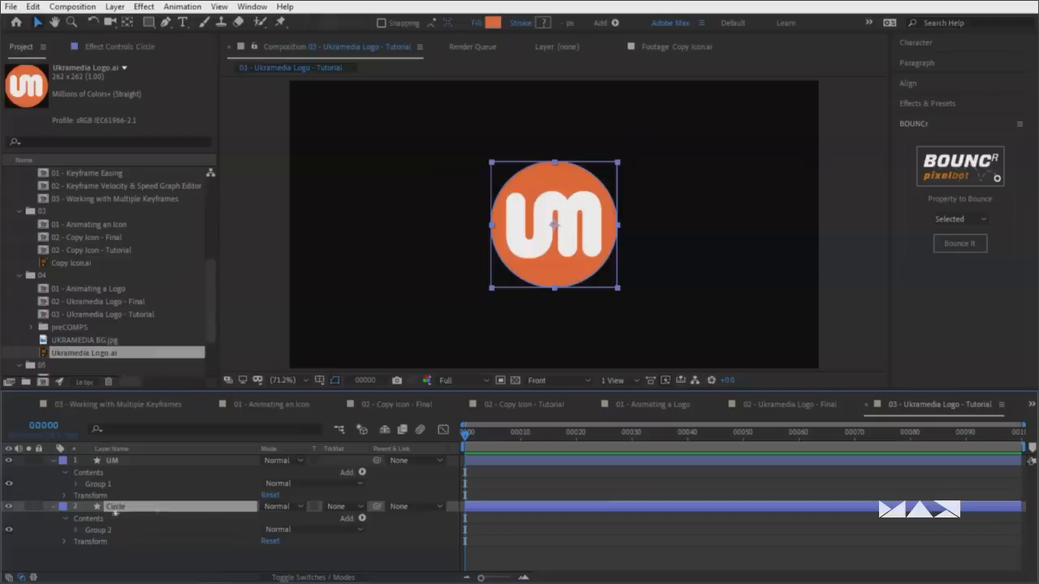
Collapse both layers, duplicate the Circle layer and move the copy below the original
{"action": "left_click", "coordinate": [52, 506]}
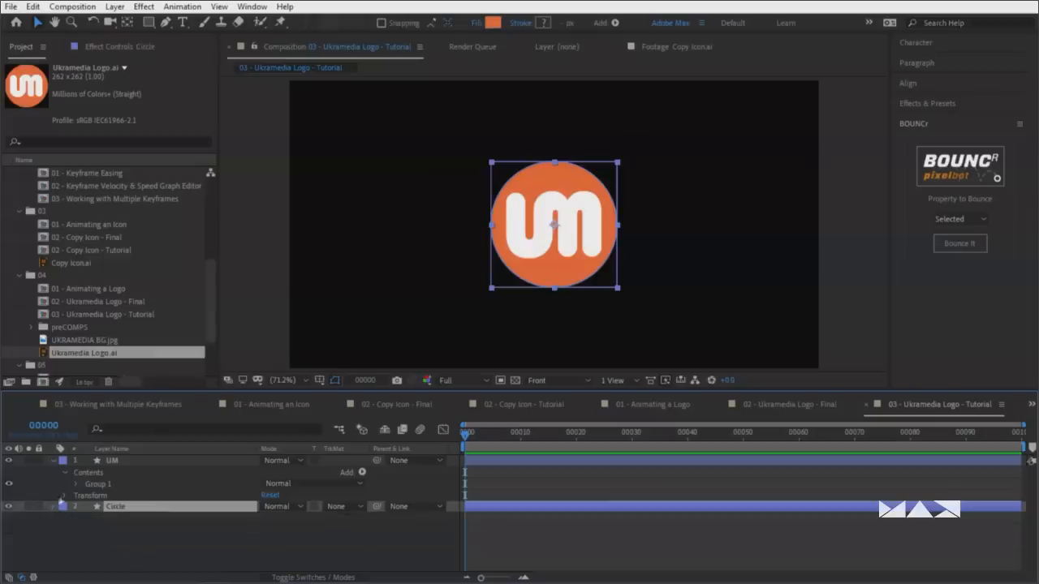
{"action": "left_click", "coordinate": [54, 460]}
{"action": "left_click", "coordinate": [109, 461]}
{"action": "left_click", "coordinate": [123, 472]}
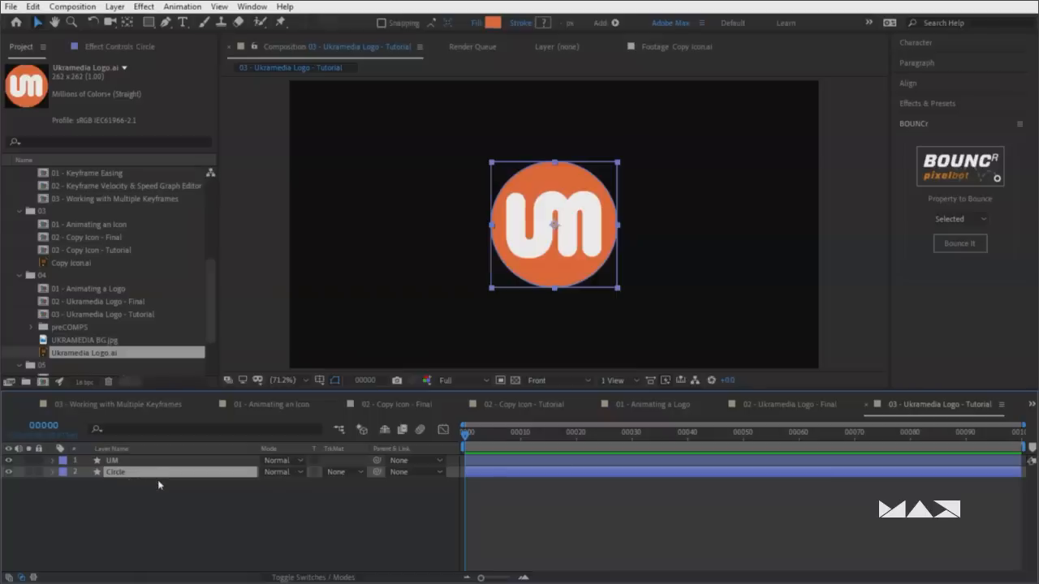
{"action": "key", "text": "ctrl+d"}
{"action": "key", "text": "ctrl+bracketleft"}
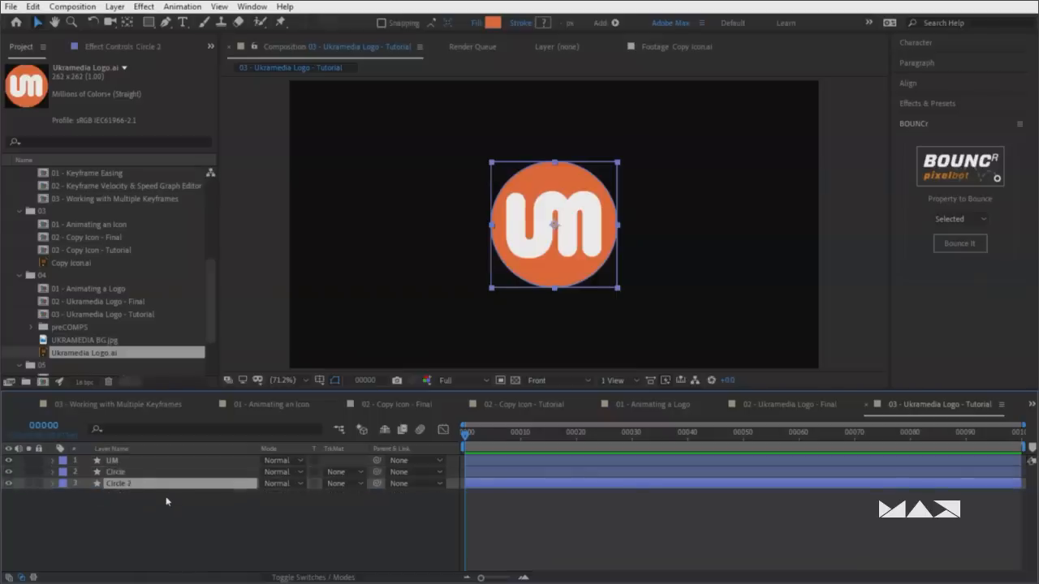
Rename the duplicated circle layer as Animated Circle and solo it
{"action": "key", "text": "Return"}
{"action": "type", "text": "An"}
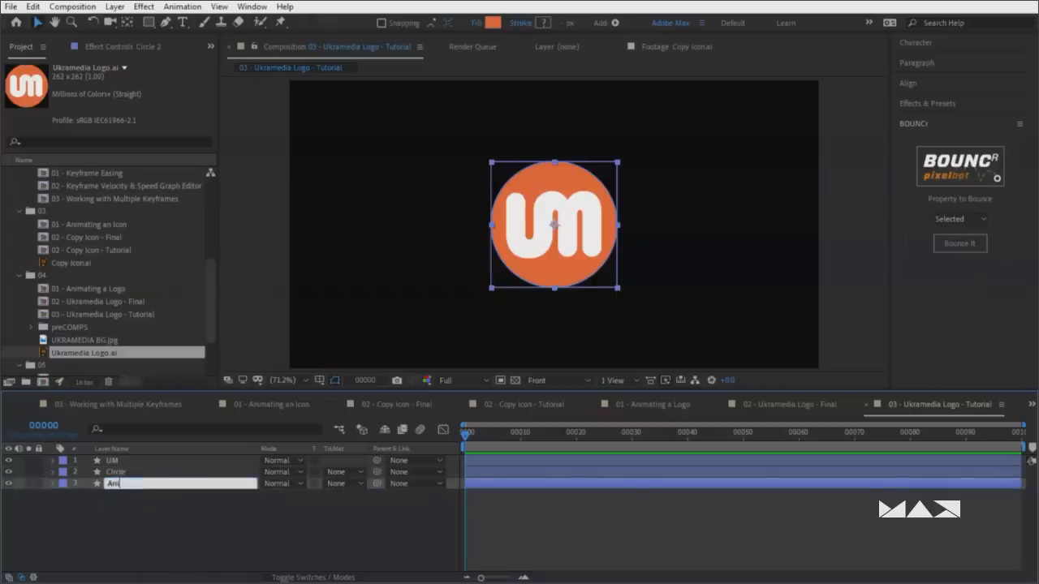
{"action": "type", "text": "imated Circle"}
{"action": "key", "text": "Return"}
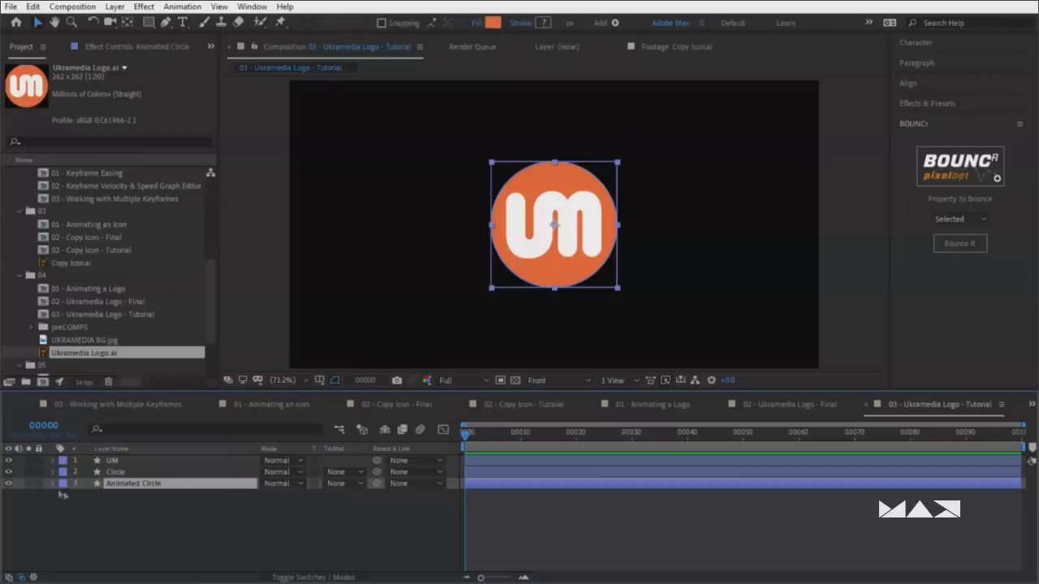
{"action": "left_click", "coordinate": [29, 484]}
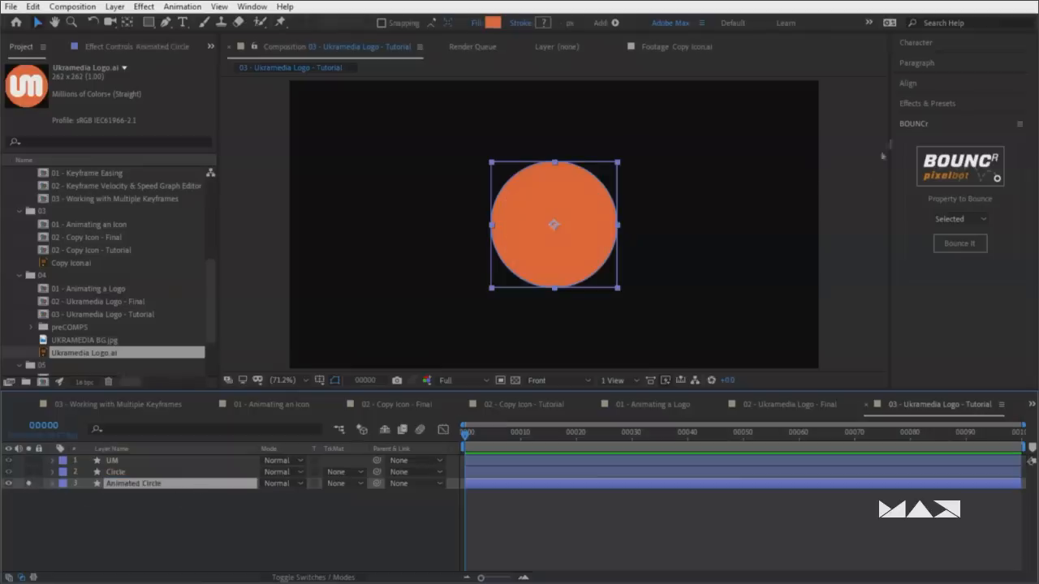
Search the effects for "radial wipe" and apply the Radial Wipe transition effect to the Animated Circle layer
{"action": "left_click", "coordinate": [939, 110]}
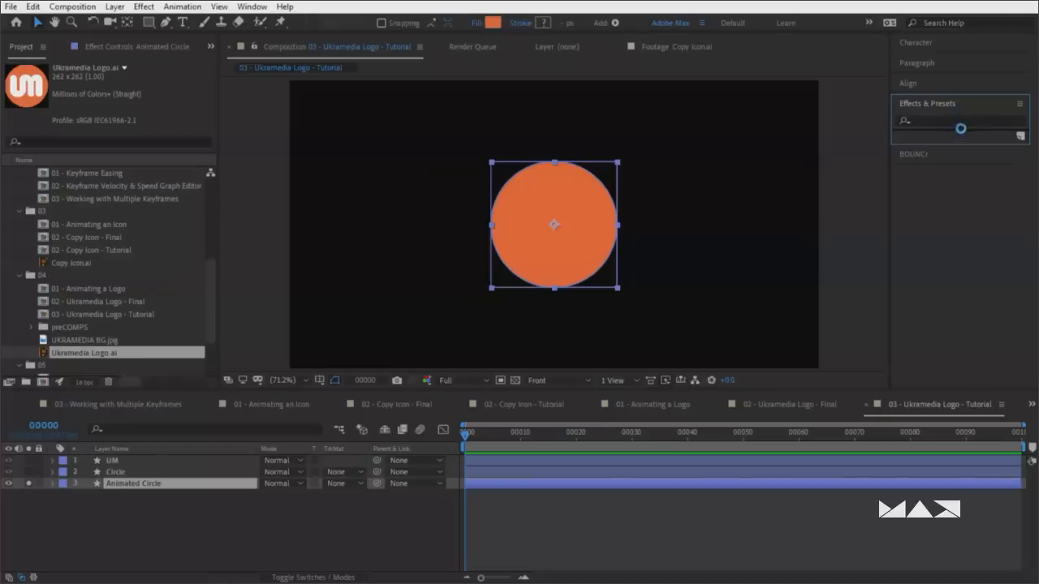
{"action": "left_click", "coordinate": [951, 118]}
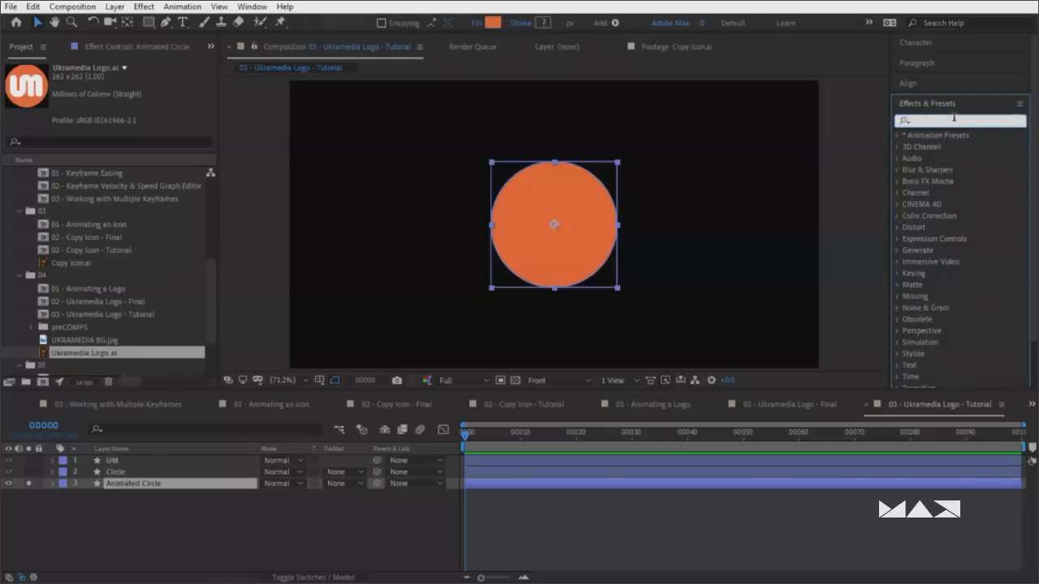
{"action": "type", "text": "ra"}
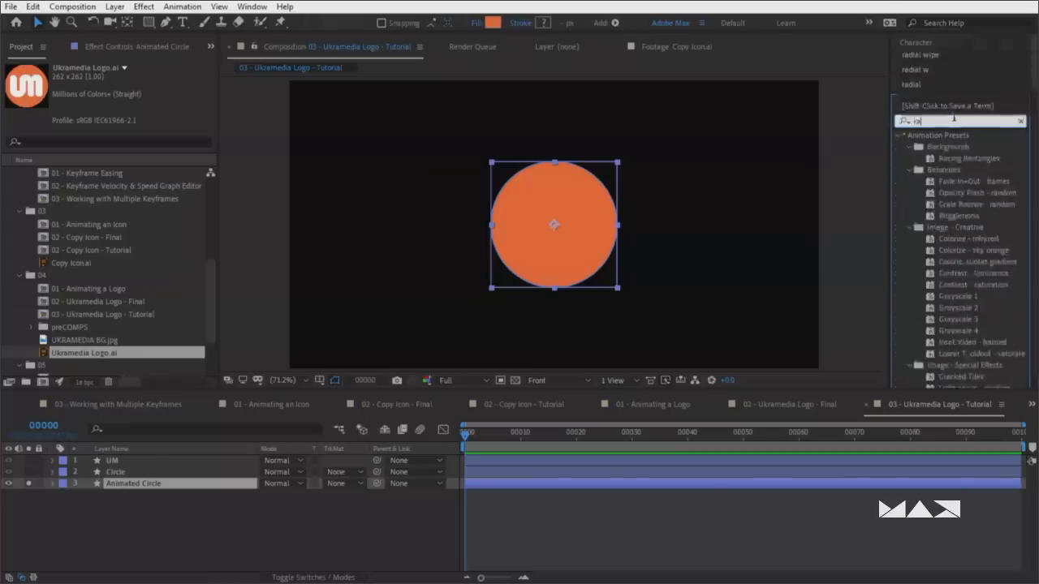
{"action": "type", "text": "dial wipe"}
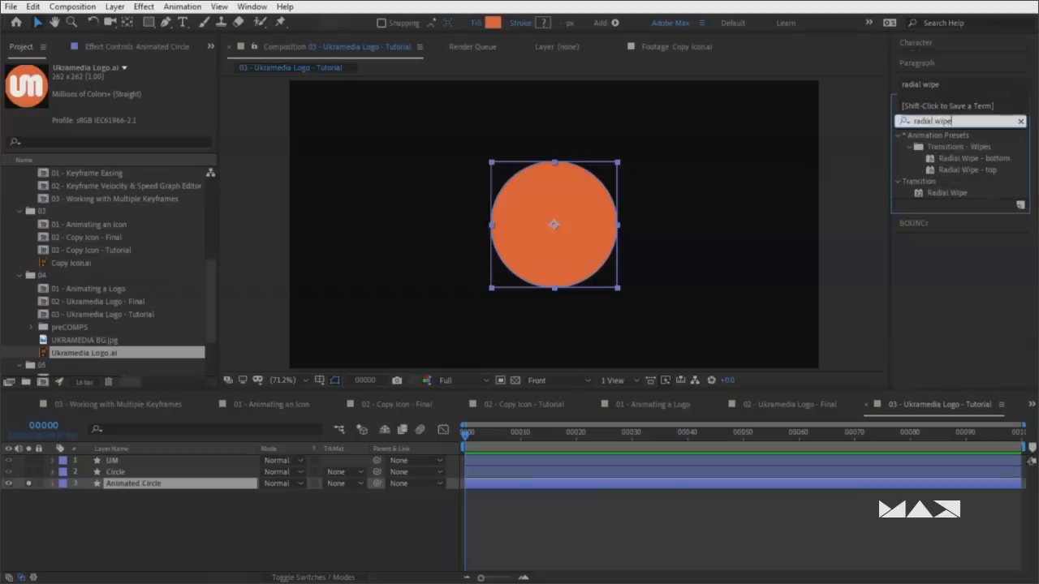
{"action": "left_click", "coordinate": [953, 194]}
{"action": "left_click_drag", "start_coordinate": [955, 196], "coordinate": [152, 489]}
Bring up the Effect Controls of the Animated Circle layer showing its Radial Wipe settings
{"action": "left_click", "coordinate": [162, 520]}
{"action": "right_click", "coordinate": [151, 487]}
{"action": "left_click", "coordinate": [197, 530]}
{"action": "left_click", "coordinate": [139, 485]}
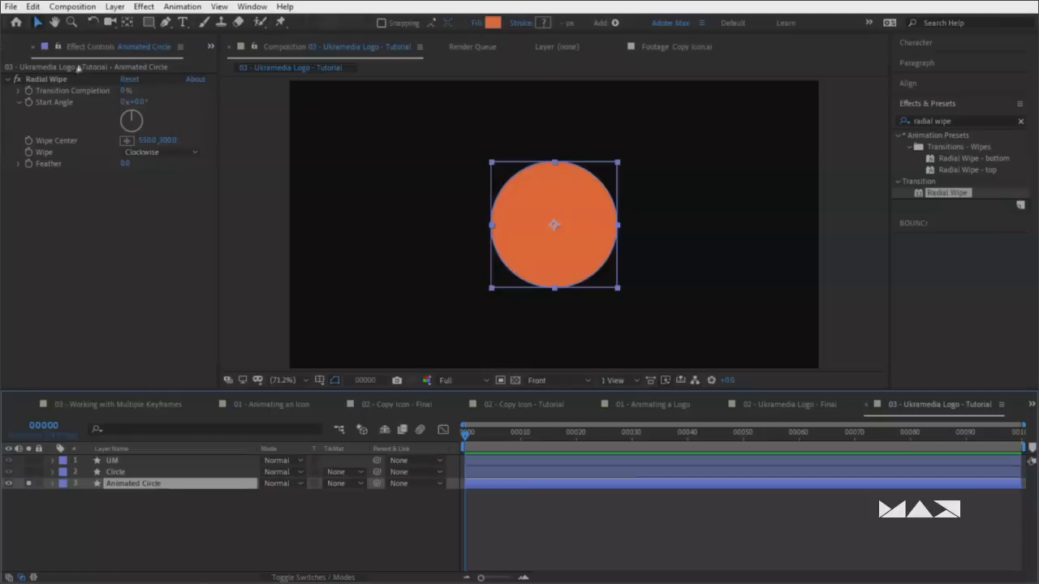
{"action": "left_click", "coordinate": [252, 7]}
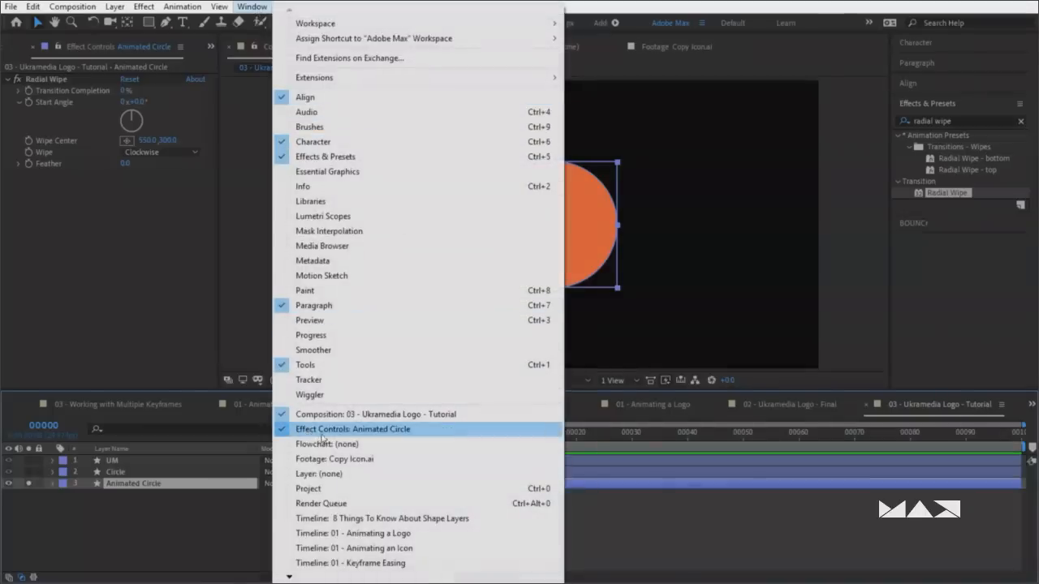
{"action": "left_click", "coordinate": [352, 431]}
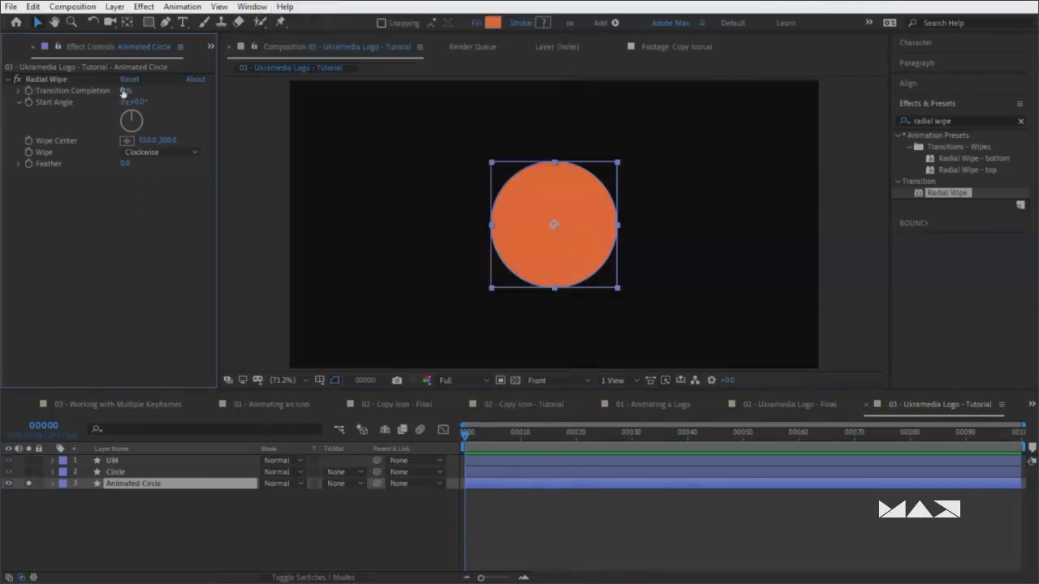
Enable keyframing for the Radial Wipe's Transition Completion at frame 0 and add a 0% keyframe at frame 30
{"action": "left_click_drag", "start_coordinate": [122, 90], "coordinate": [156, 100]}
{"action": "key", "text": "ctrl+z"}
{"action": "left_click", "coordinate": [41, 80]}
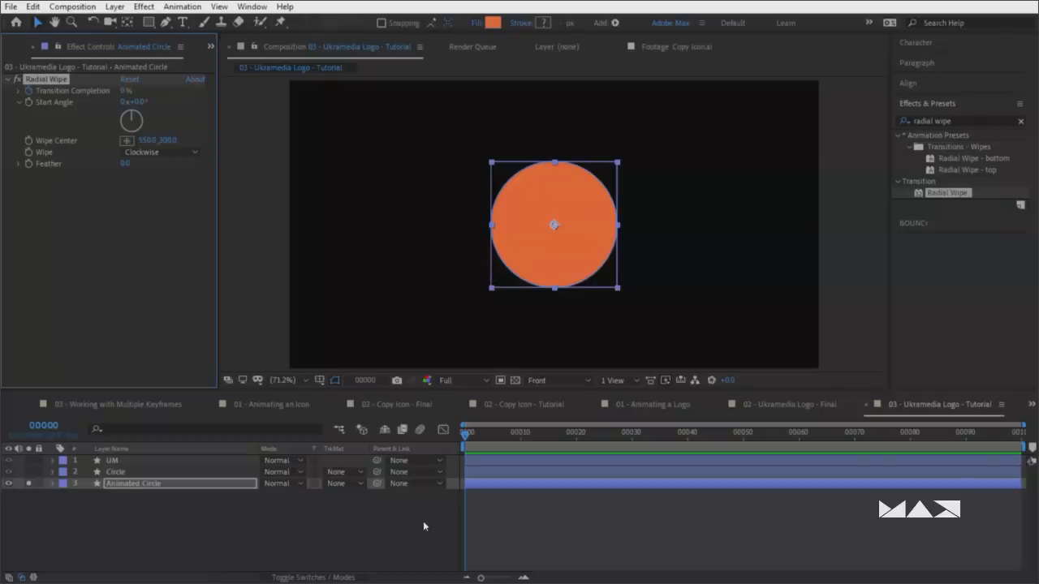
{"action": "key", "text": "space"}
{"action": "key", "text": "Return"}
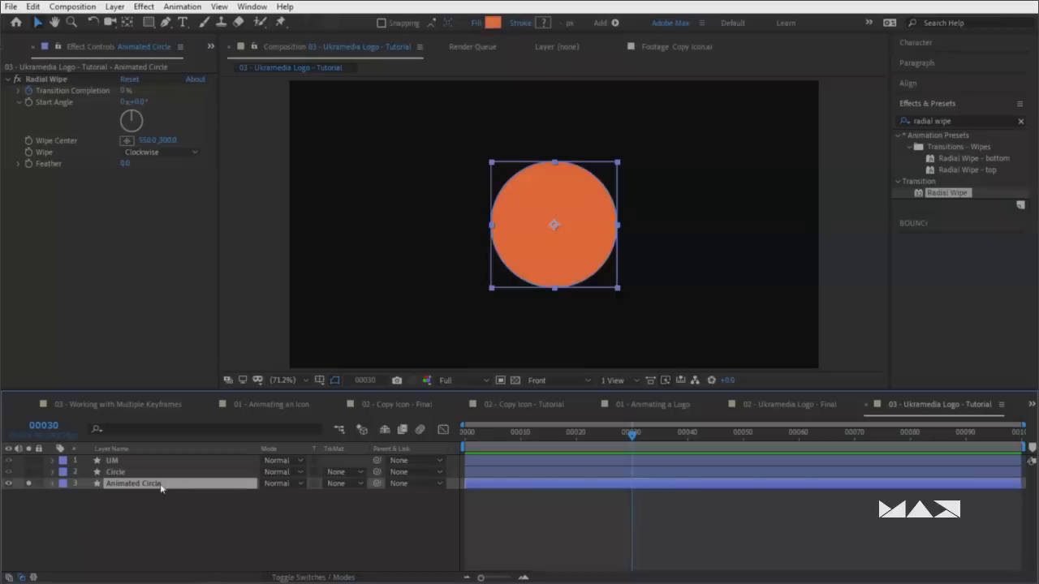
{"action": "key", "text": "u"}
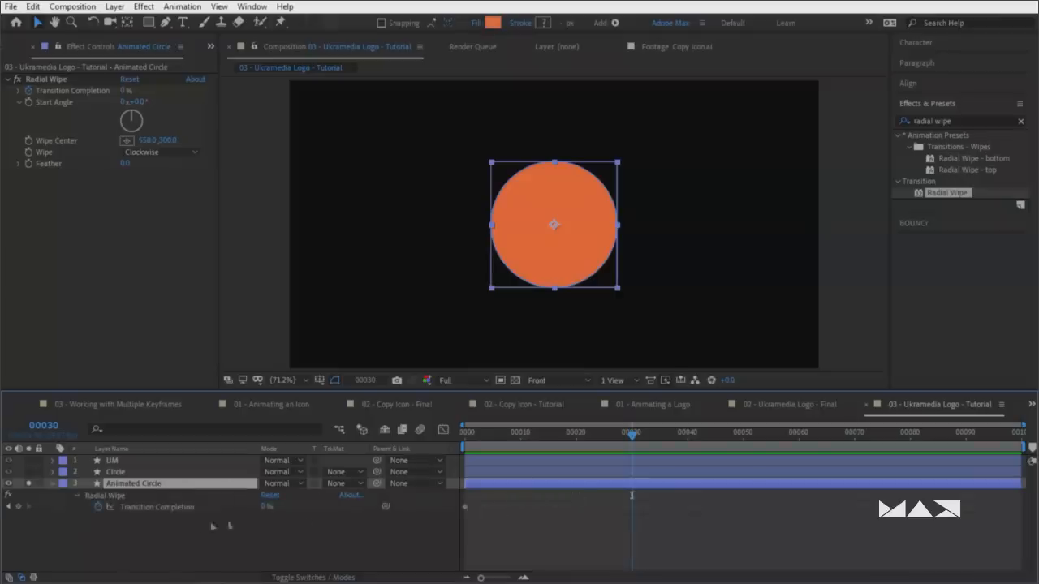
{"action": "left_click", "coordinate": [19, 506]}
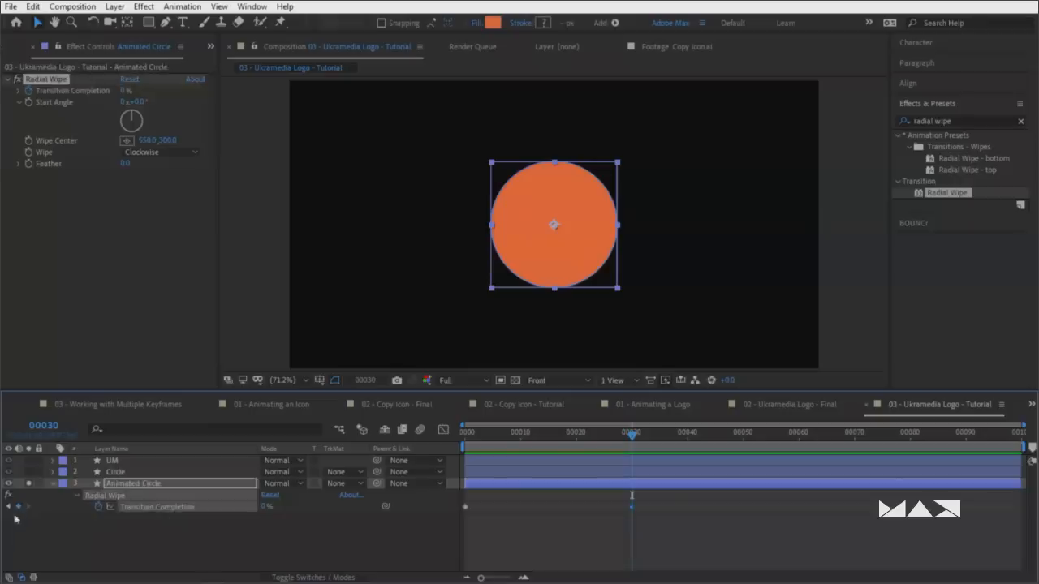
Set the Transition Completion keyframe at frame 0 to 100% and preview the wipe
{"action": "left_click", "coordinate": [8, 507]}
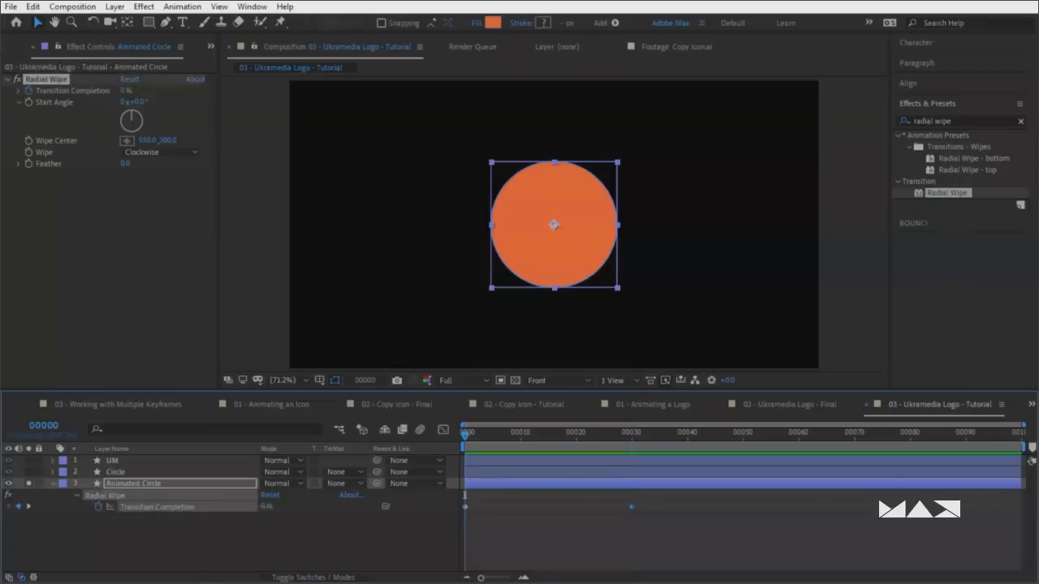
{"action": "left_click_drag", "start_coordinate": [265, 506], "coordinate": [374, 509]}
{"action": "left_click", "coordinate": [366, 550]}
{"action": "key", "text": "space"}
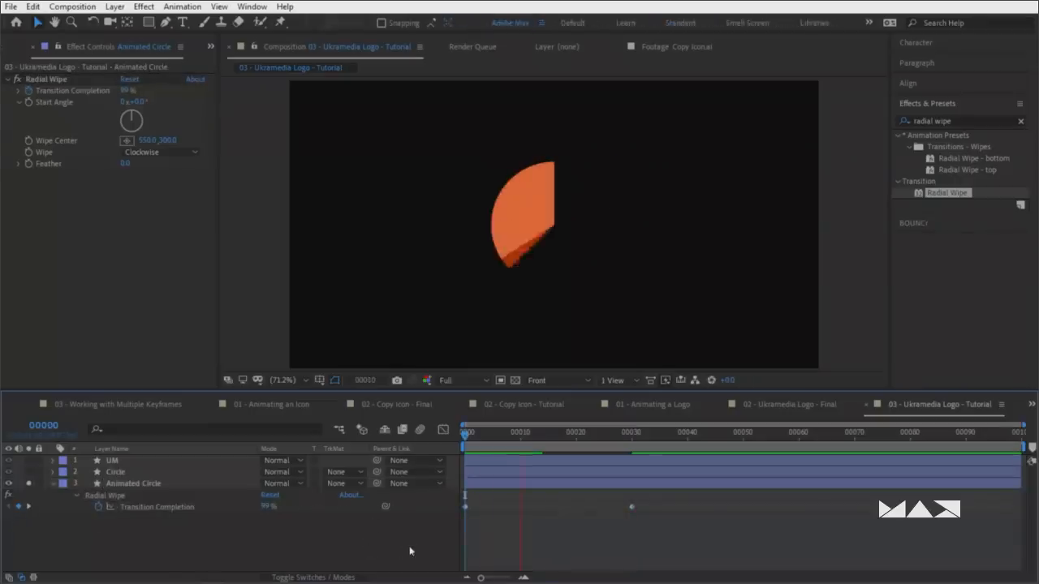
{"action": "key", "text": "space"}
{"action": "left_click_drag", "start_coordinate": [266, 510], "coordinate": [369, 513]}
{"action": "left_click", "coordinate": [405, 545]}
{"action": "key", "text": "space"}
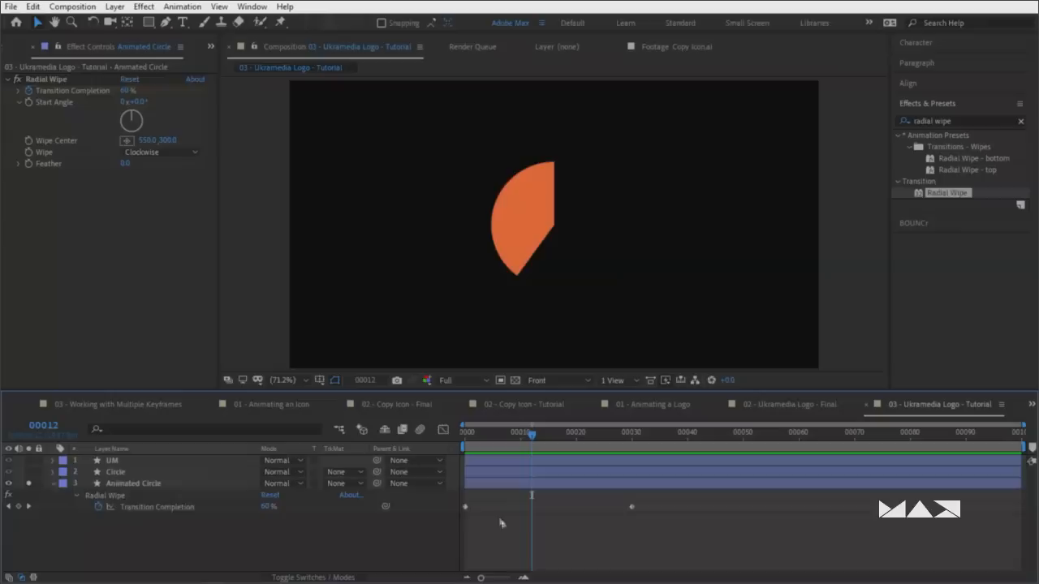
Ease both Transition Completion keyframes, at frames 0 and 30, and play back the eased wipe
{"action": "left_click", "coordinate": [481, 508]}
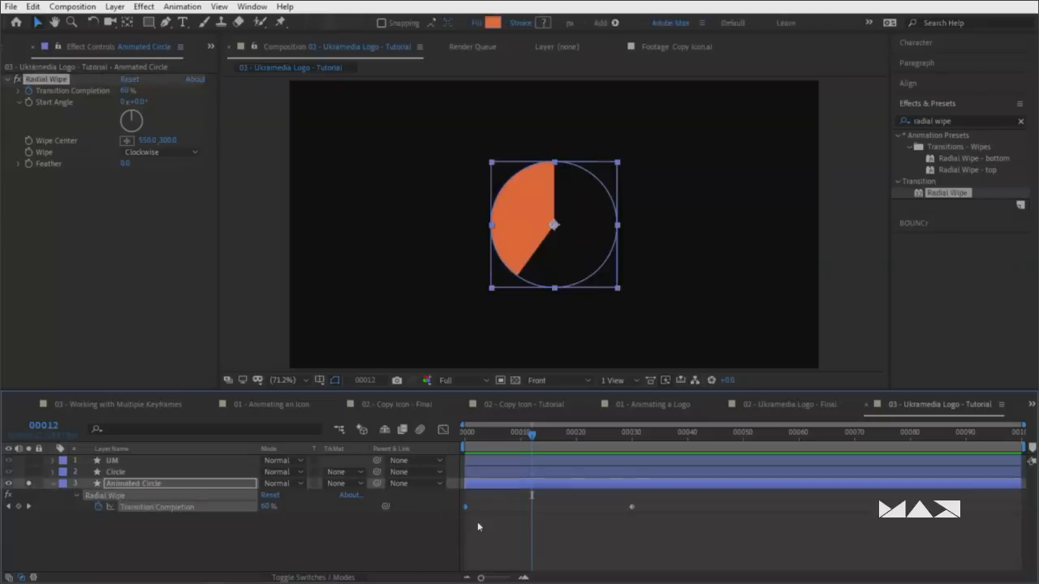
{"action": "key", "text": "F9"}
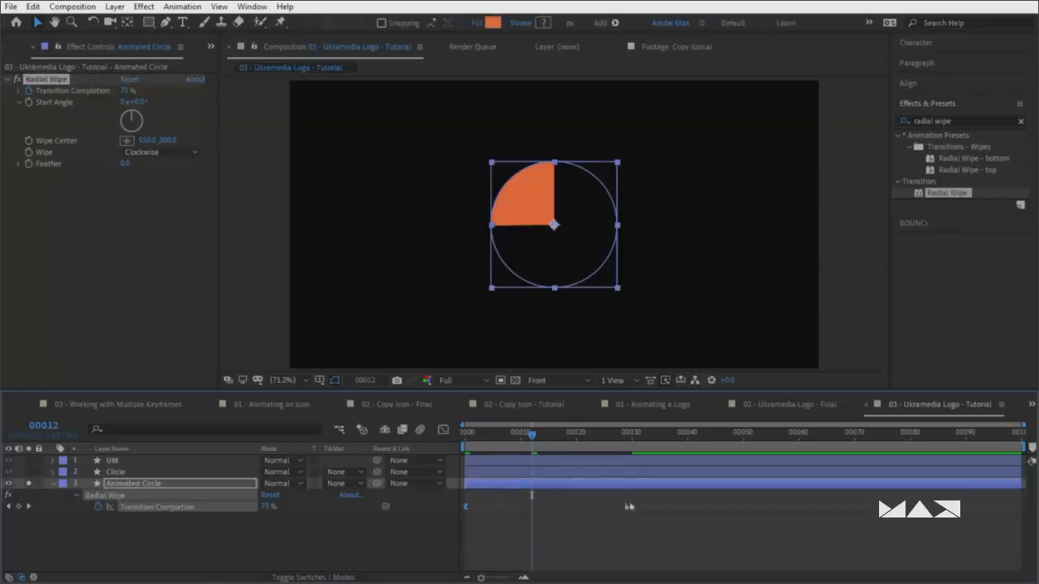
{"action": "left_click", "coordinate": [630, 507]}
{"action": "key", "text": "F9"}
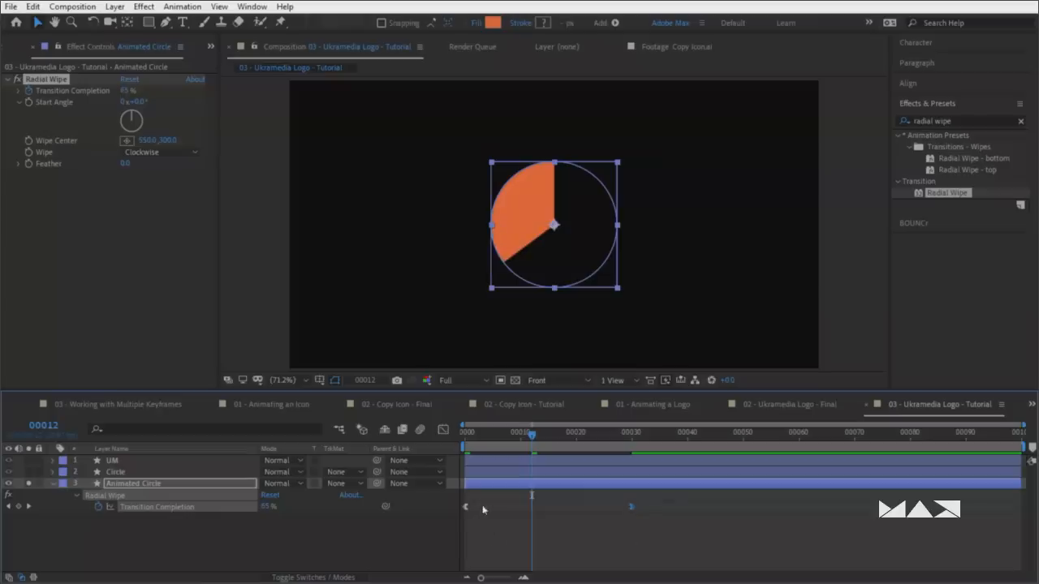
{"action": "key", "text": "space"}
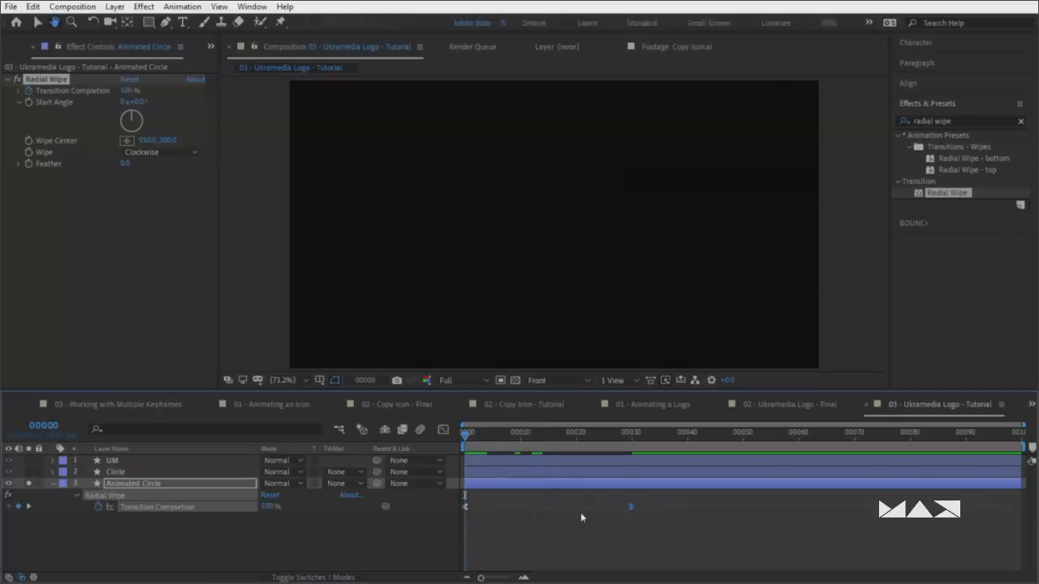
{"action": "key", "text": "space"}
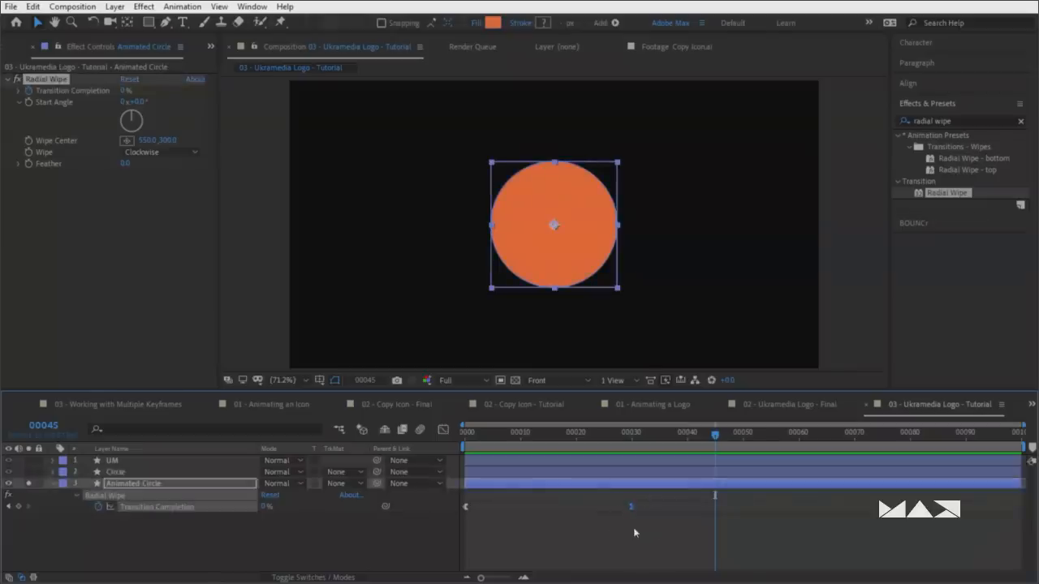
Set the incoming velocity influence of the frame 30 Transition Completion keyframe to 100% and preview the animation from the start
{"action": "key", "text": "ctrl+shift+k"}
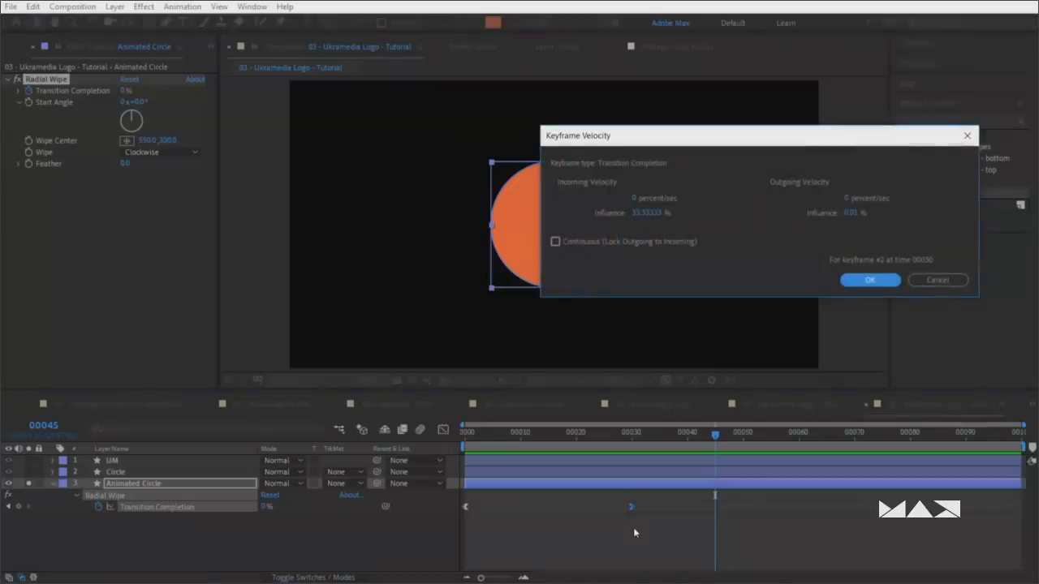
{"action": "left_click", "coordinate": [642, 214]}
{"action": "type", "text": "100"}
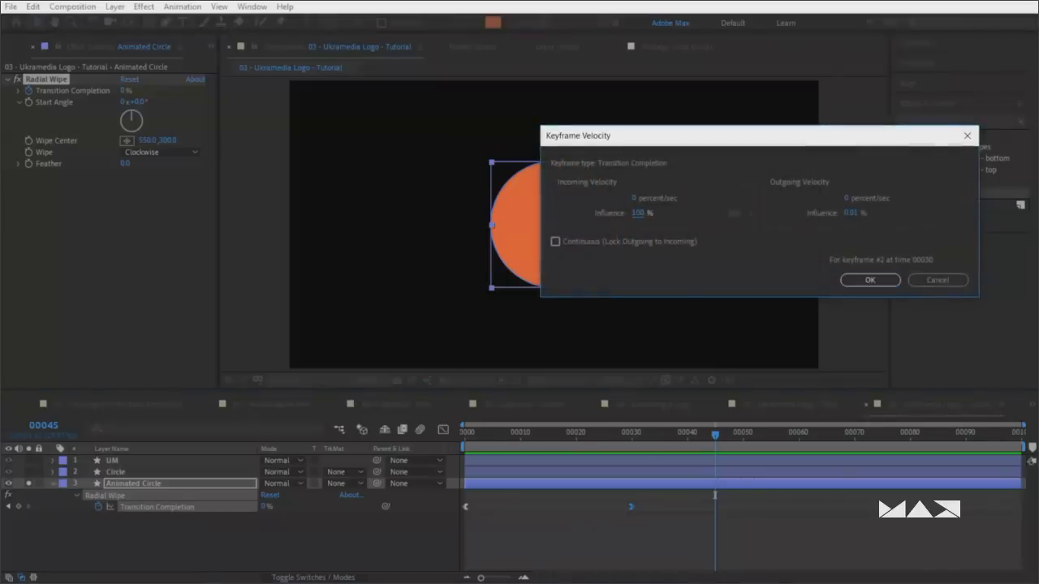
{"action": "left_click", "coordinate": [875, 279]}
{"action": "key", "text": "Home"}
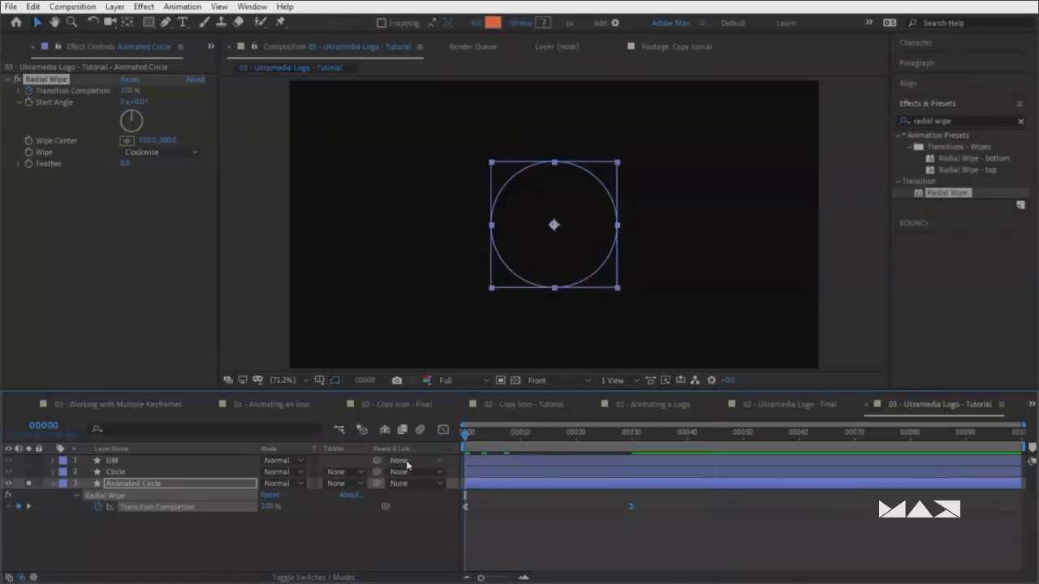
{"action": "key", "text": "space"}
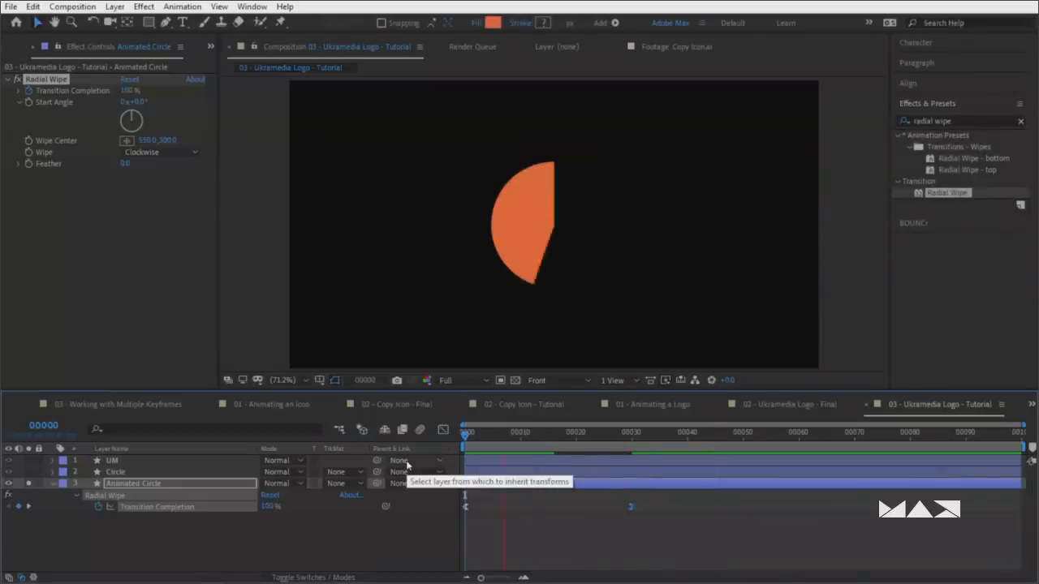
{"action": "key", "text": "space"}
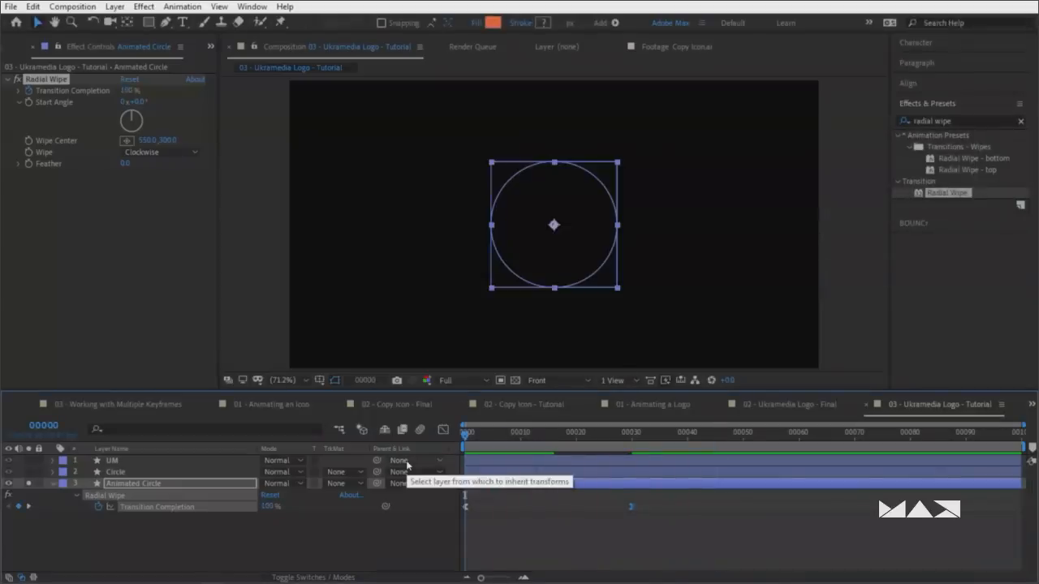
{"action": "key", "text": "space"}
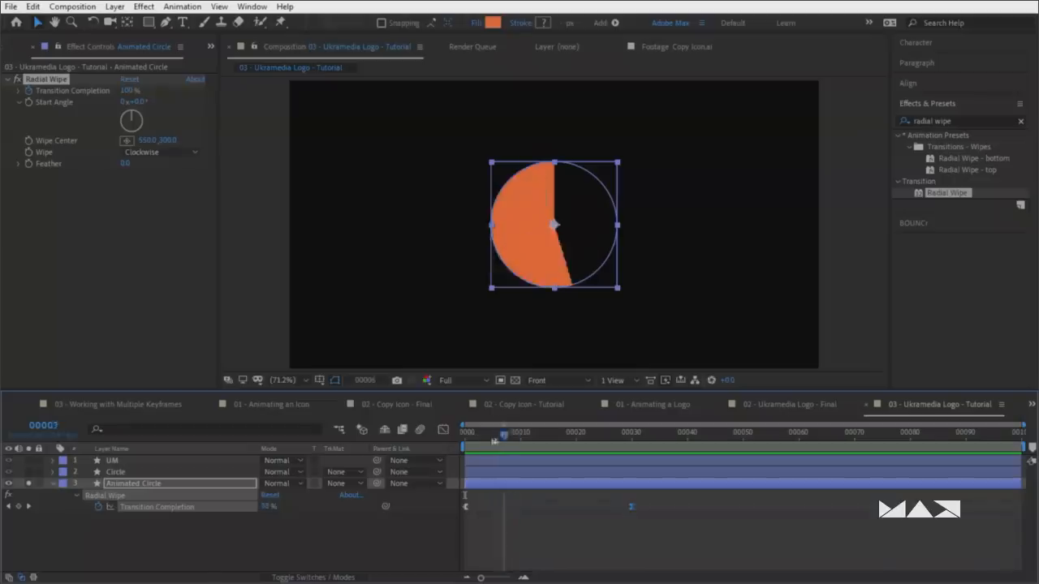
{"action": "key", "text": "space"}
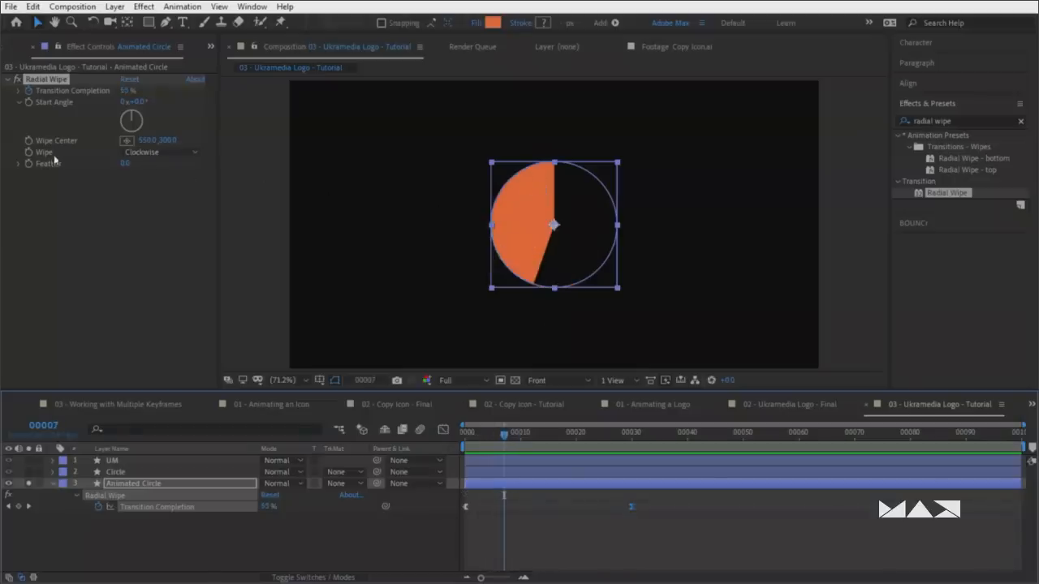
Change the Radial Wipe direction to Counterclockwise and preview the reveal
{"action": "left_click", "coordinate": [166, 152]}
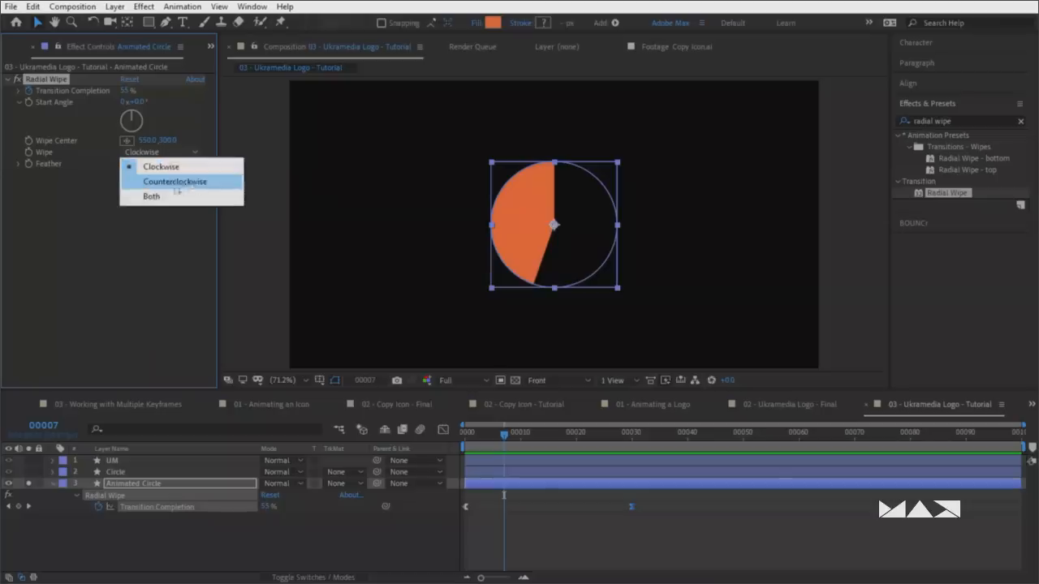
{"action": "left_click", "coordinate": [198, 181]}
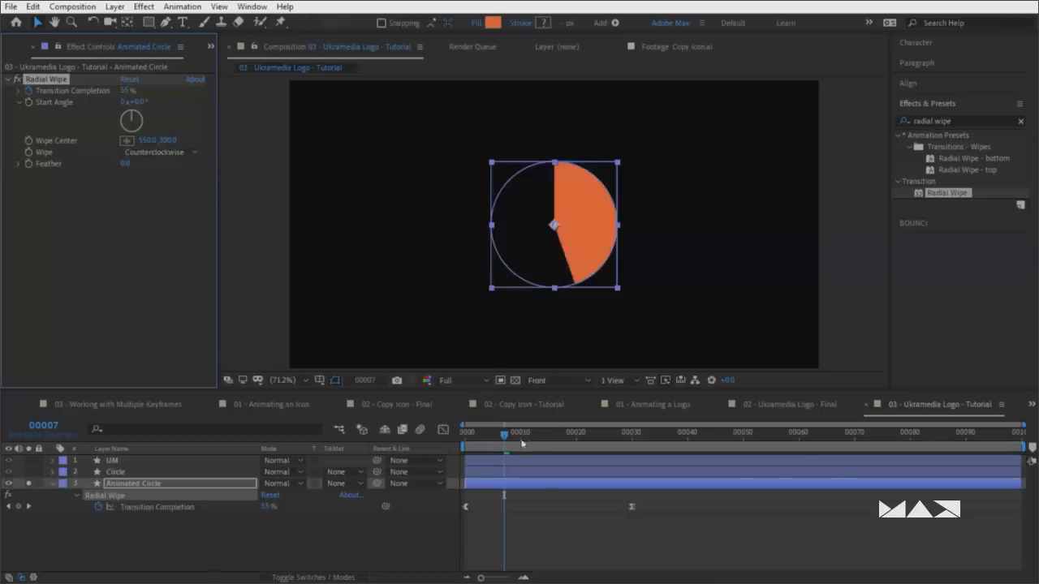
{"action": "key", "text": "Home"}
{"action": "key", "text": "space"}
{"action": "left_click_drag", "start_coordinate": [497, 438], "coordinate": [487, 442]}
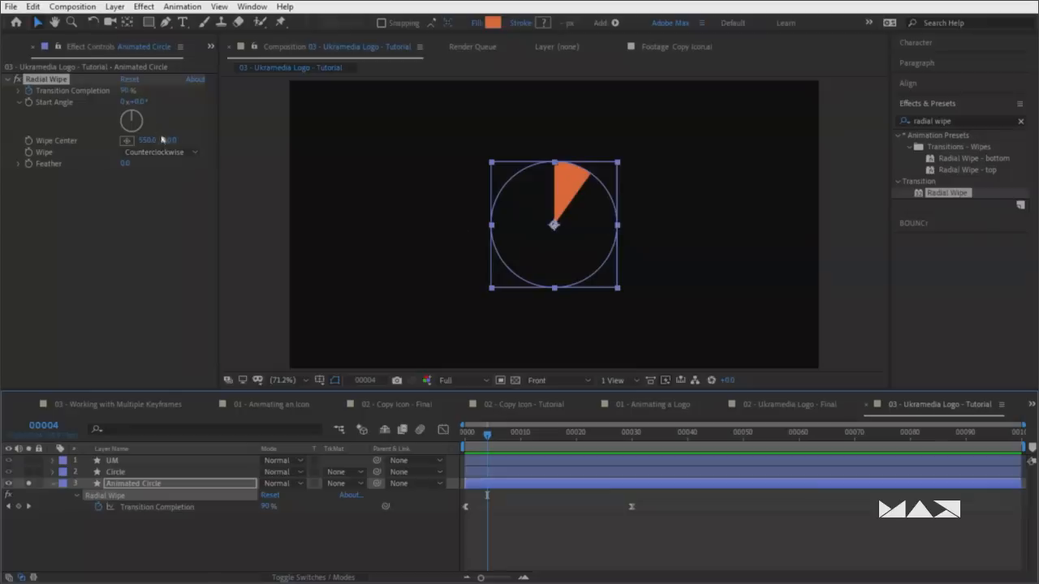
Set the Radial Wipe's Start Angle to 90° and scrub through the reveal to check it
{"action": "left_click_drag", "start_coordinate": [136, 108], "coordinate": [148, 114]}
{"action": "left_click", "coordinate": [142, 102]}
{"action": "type", "text": "90"}
{"action": "key", "text": "Return"}
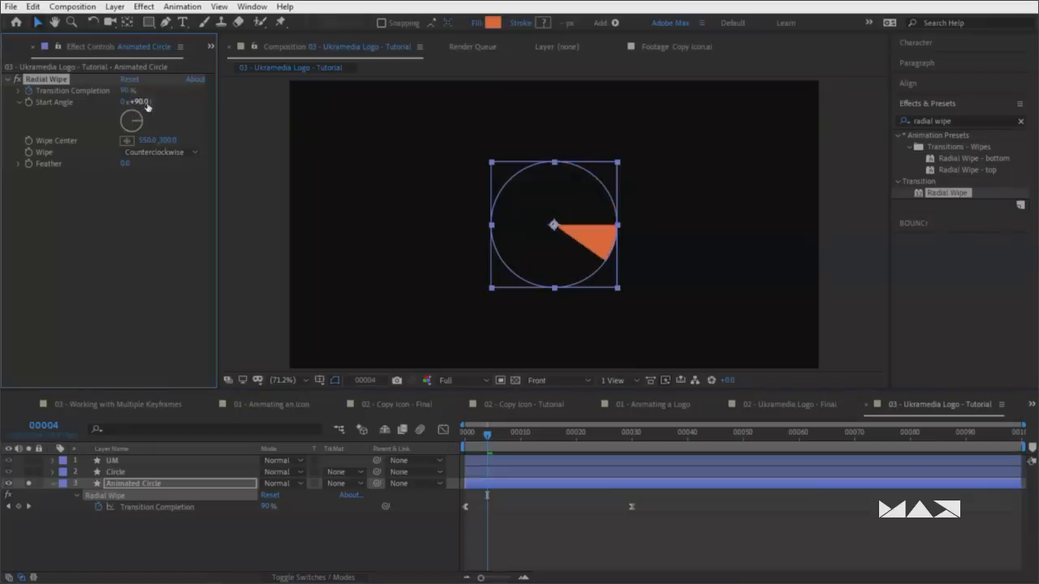
{"action": "key", "text": "space"}
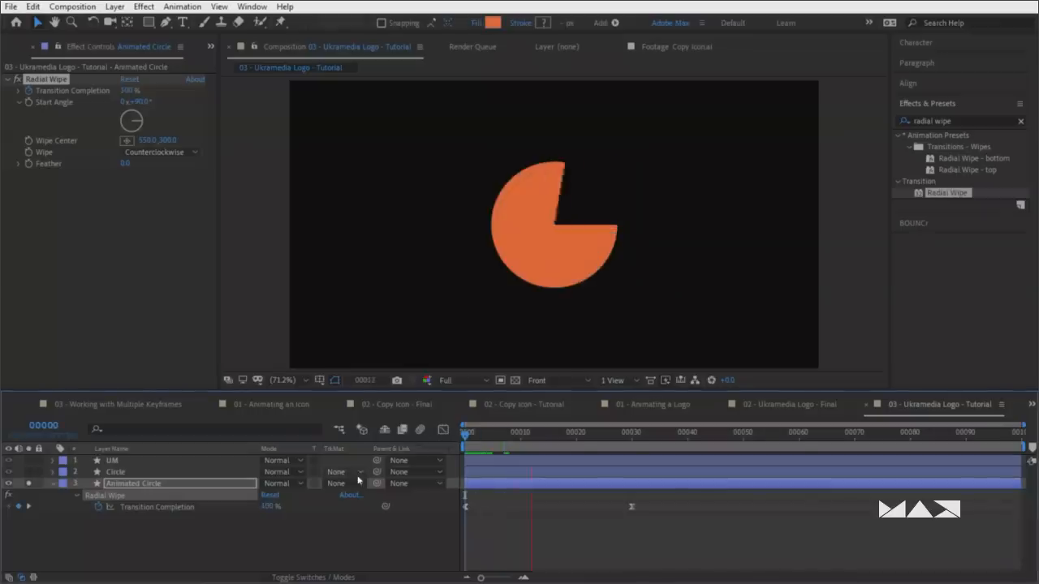
{"action": "left_click", "coordinate": [512, 436]}
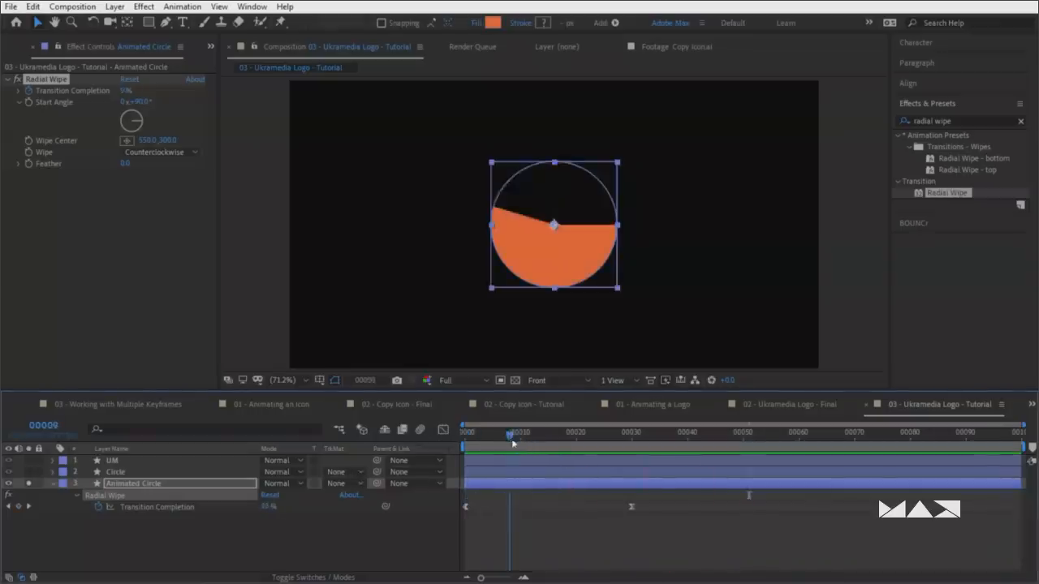
{"action": "left_click_drag", "start_coordinate": [512, 442], "coordinate": [555, 449]}
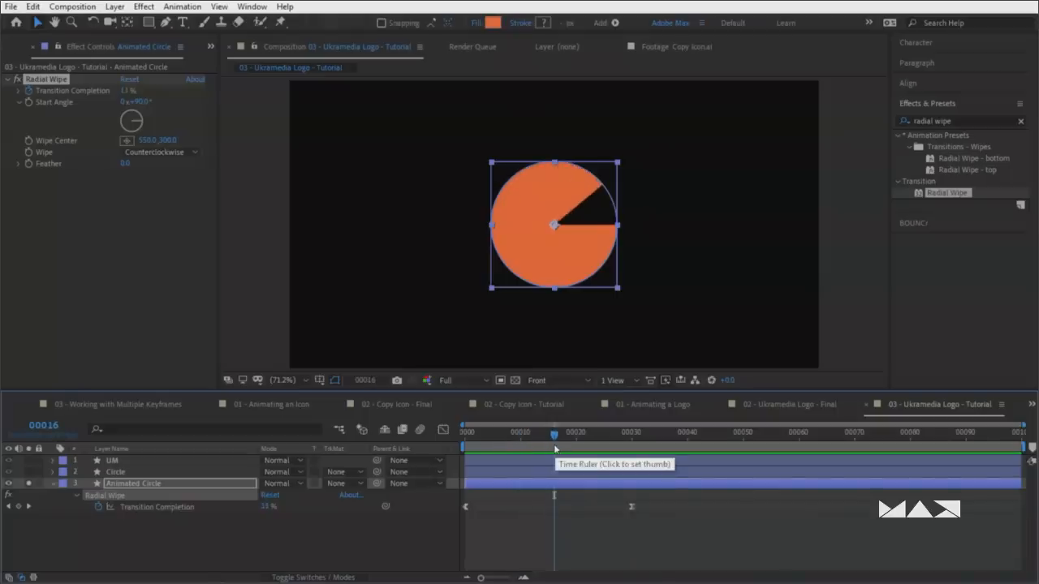
Duplicate the Animated Circle layer and reveal the copy's keyframed properties
{"action": "left_click", "coordinate": [550, 504]}
{"action": "left_click", "coordinate": [542, 482]}
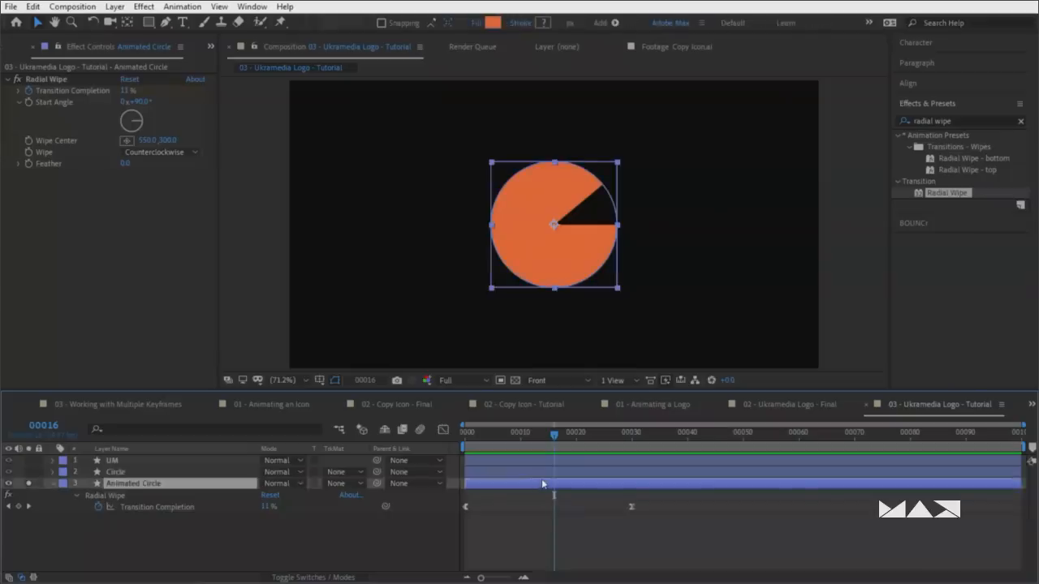
{"action": "key", "text": "ctrl+d"}
{"action": "key", "text": "u"}
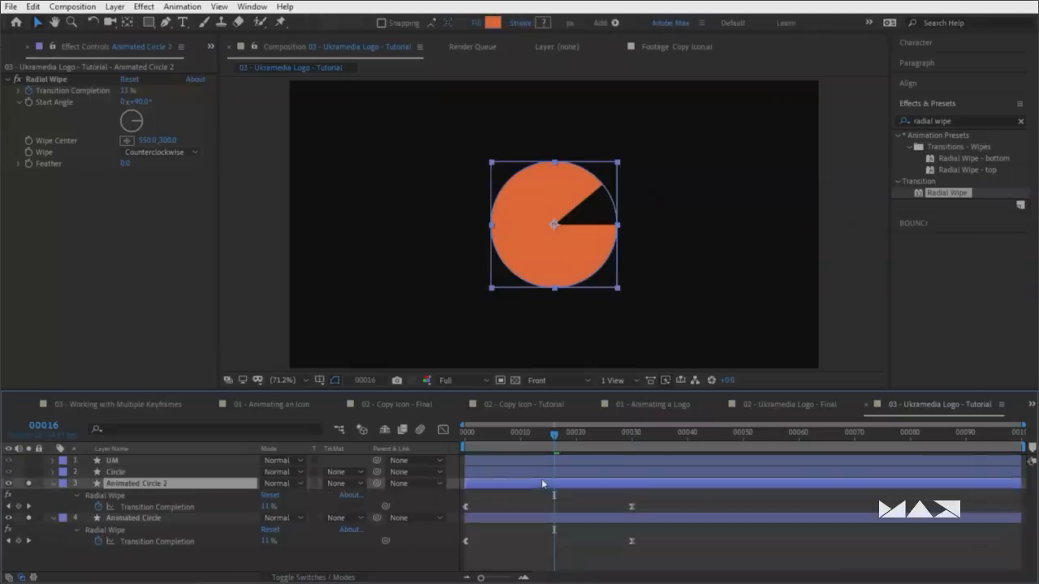
Set the Scale of the duplicated Animated Circle 2 layer to 200% and scrub the first frames to check it
{"action": "mouse_move", "coordinate": [498, 437]}
{"action": "left_mouse_down"}
{"action": "mouse_move", "coordinate": [464, 435]}
{"action": "mouse_move", "coordinate": [498, 435]}
{"action": "left_mouse_up"}
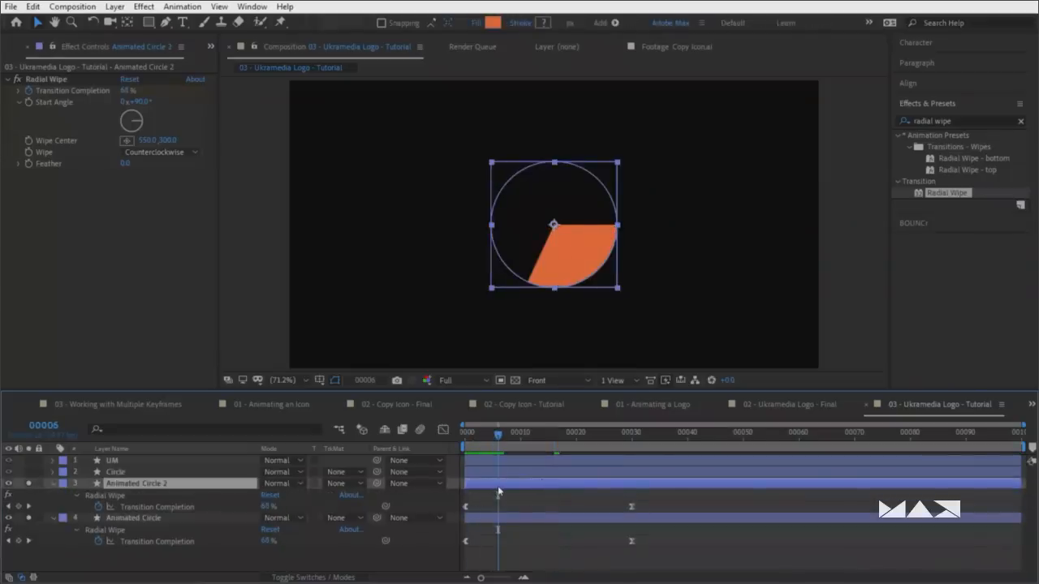
{"action": "key", "text": "s"}
{"action": "left_click", "coordinate": [282, 495]}
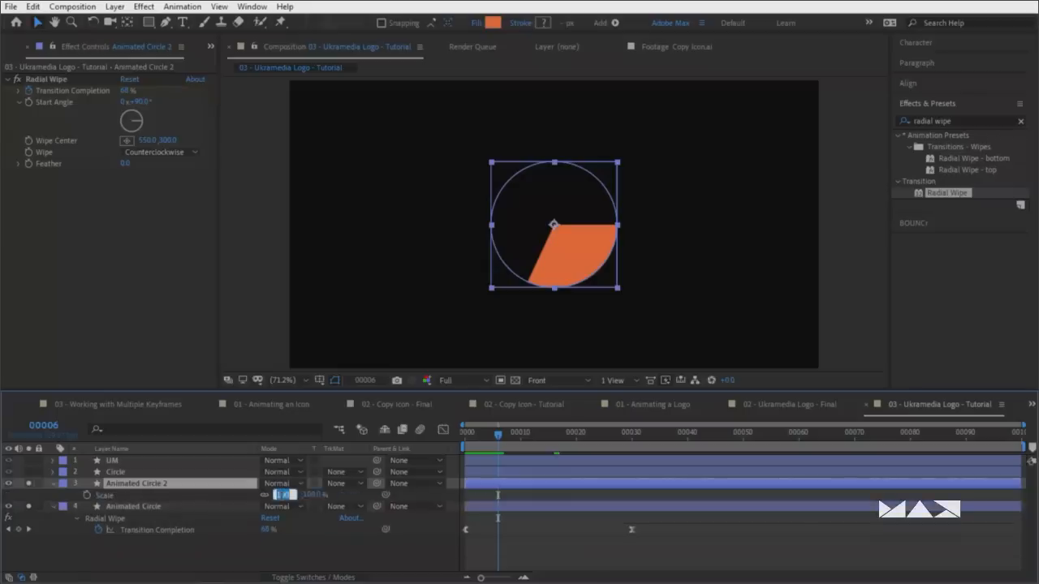
{"action": "type", "text": "200"}
{"action": "key", "text": "Return"}
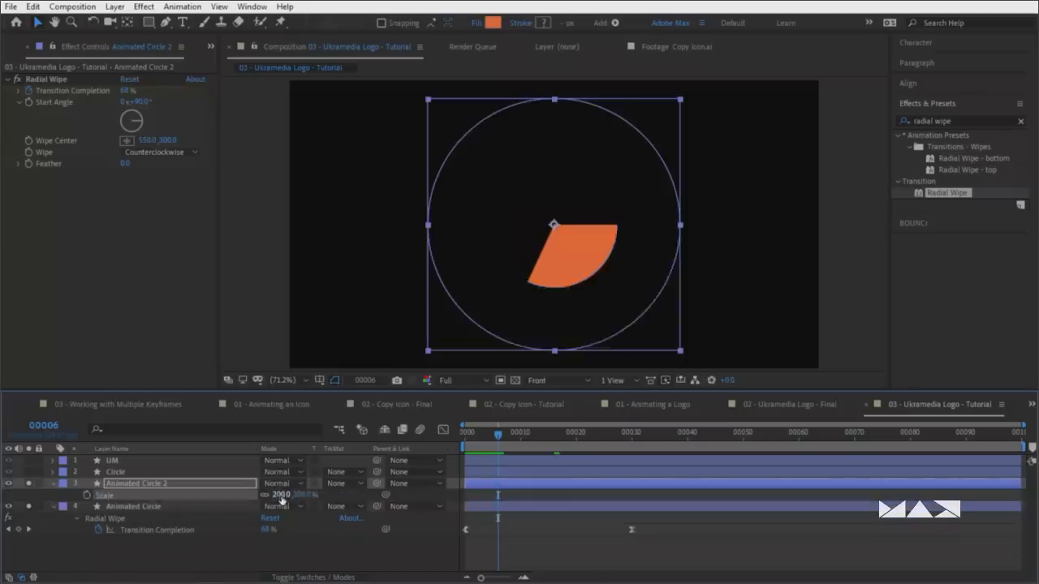
{"action": "key", "text": "Page_Up"}
{"action": "left_click_drag", "start_coordinate": [471, 438], "coordinate": [504, 435]}
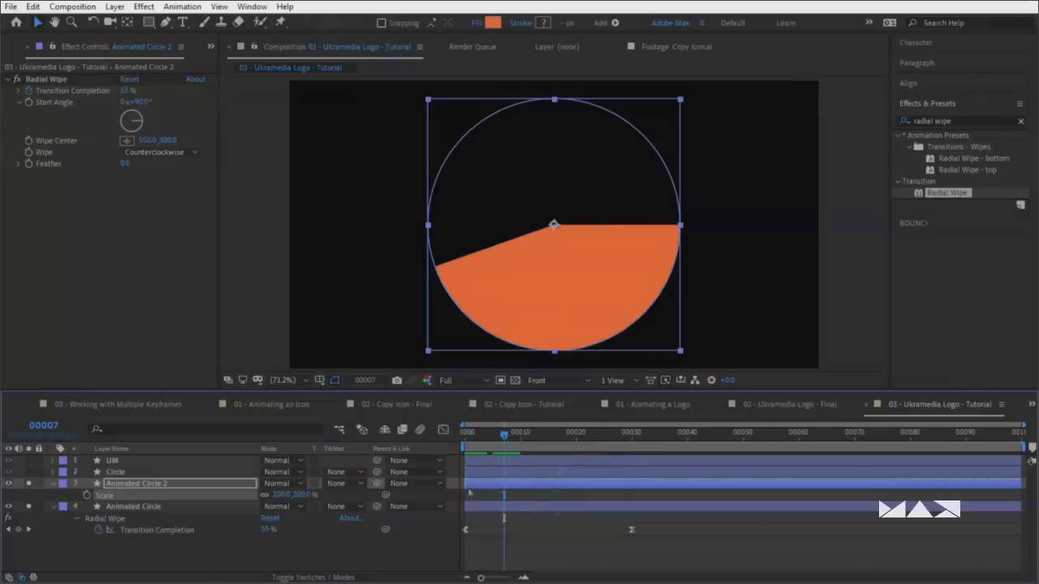
Start the Animated Circle 2 layer at frame 3 and preview the staggered reveal from the beginning
{"action": "key", "text": "Home"}
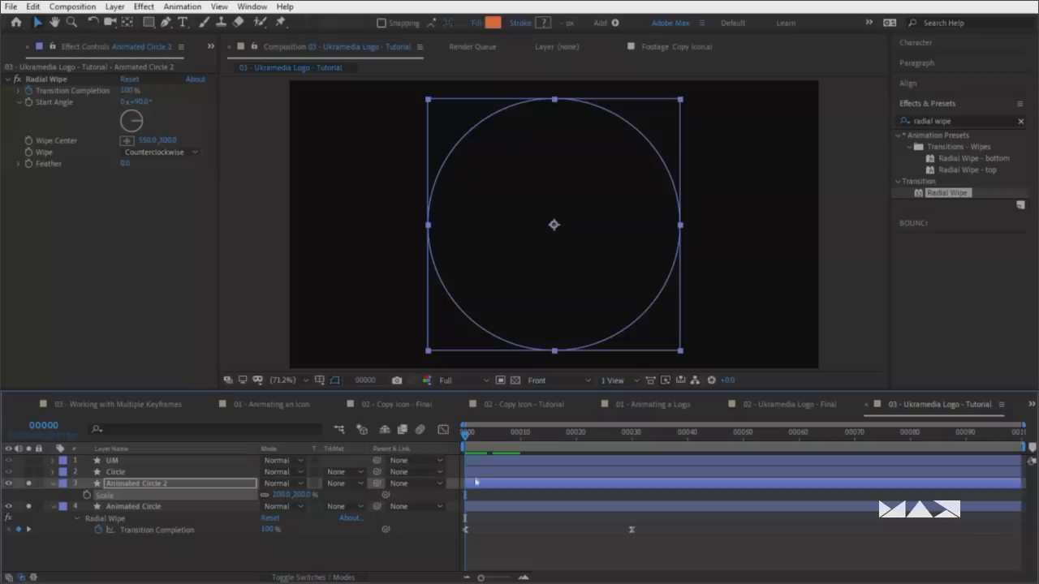
{"action": "left_click", "coordinate": [482, 488]}
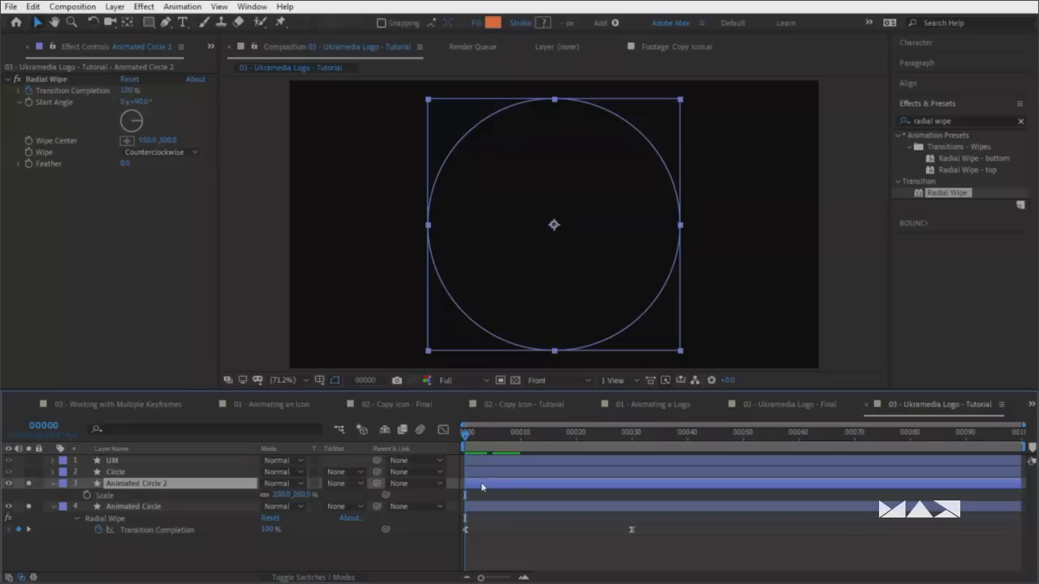
{"action": "key", "text": "space"}
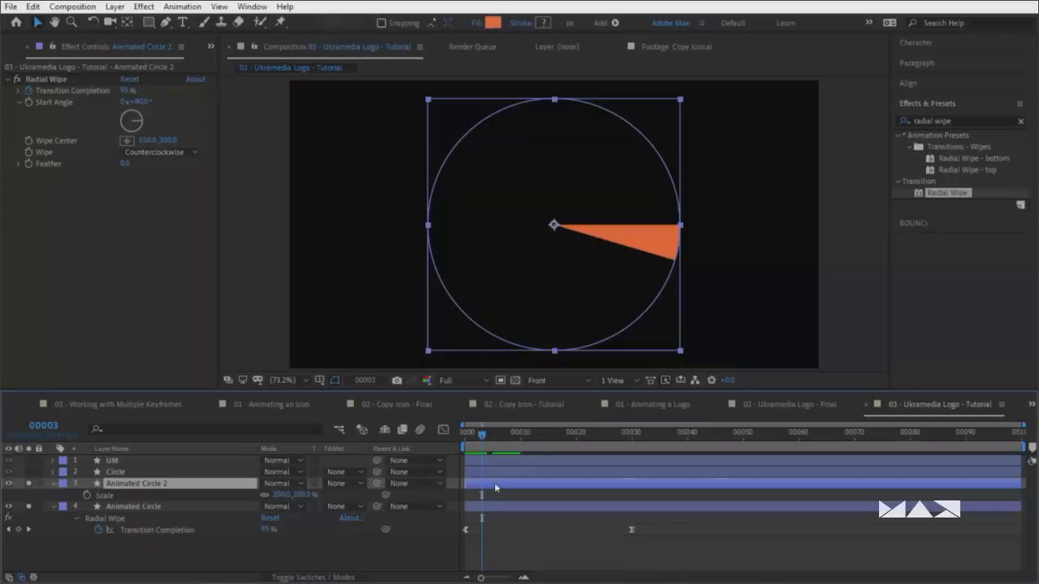
{"action": "key", "text": "bracketleft"}
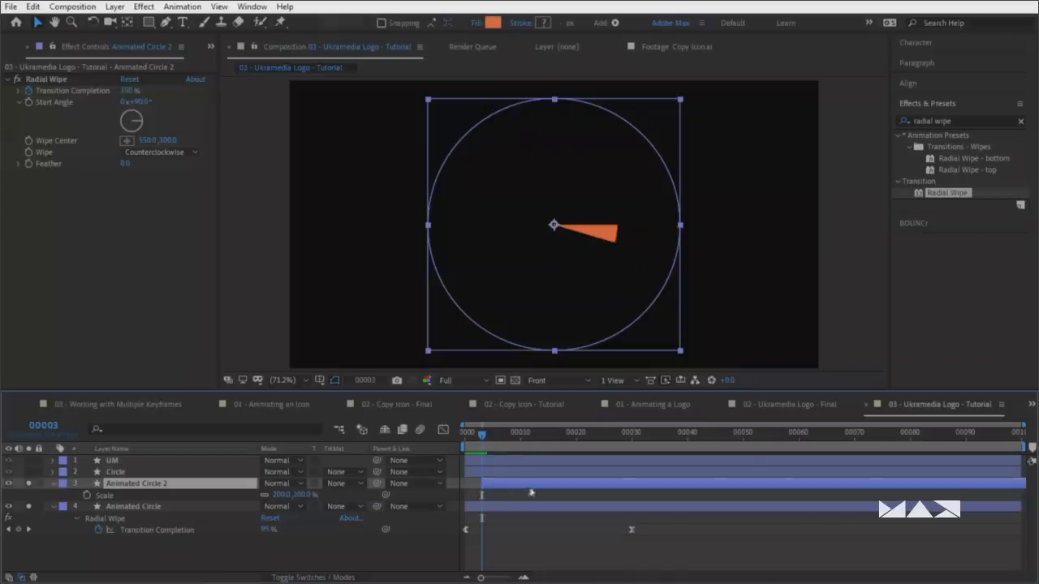
{"action": "key", "text": "Home"}
{"action": "key", "text": "space"}
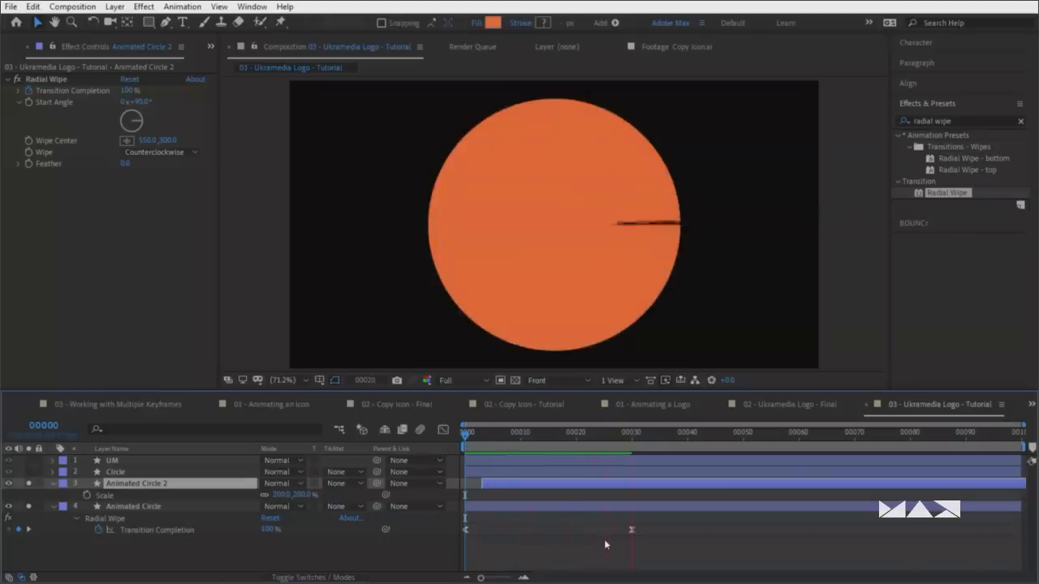
{"action": "key", "text": "space"}
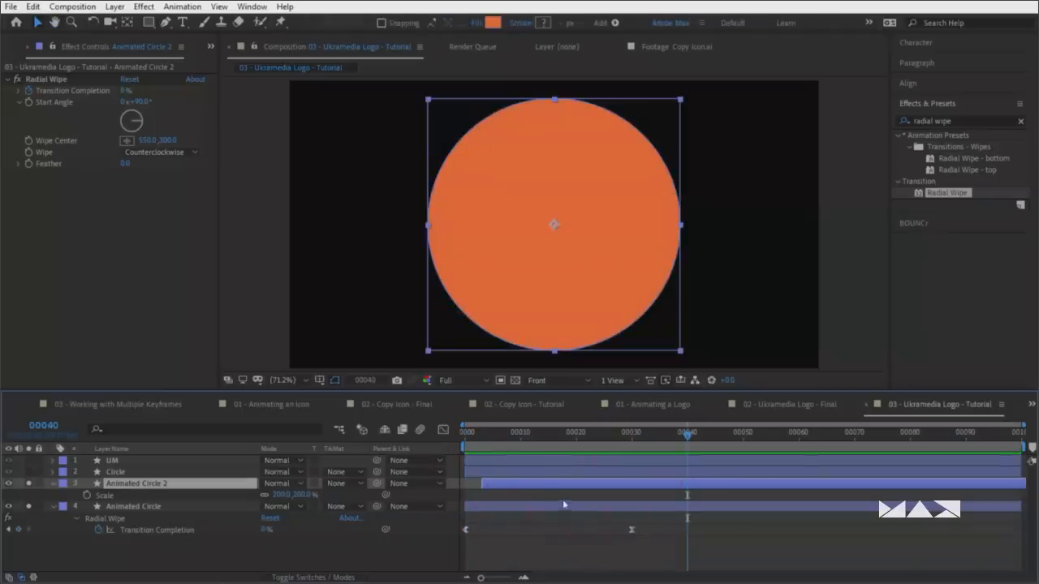
Duplicate the Animated Circle 2 layer and shift the copy 3 frames later in time
{"action": "key", "text": "ctrl+d"}
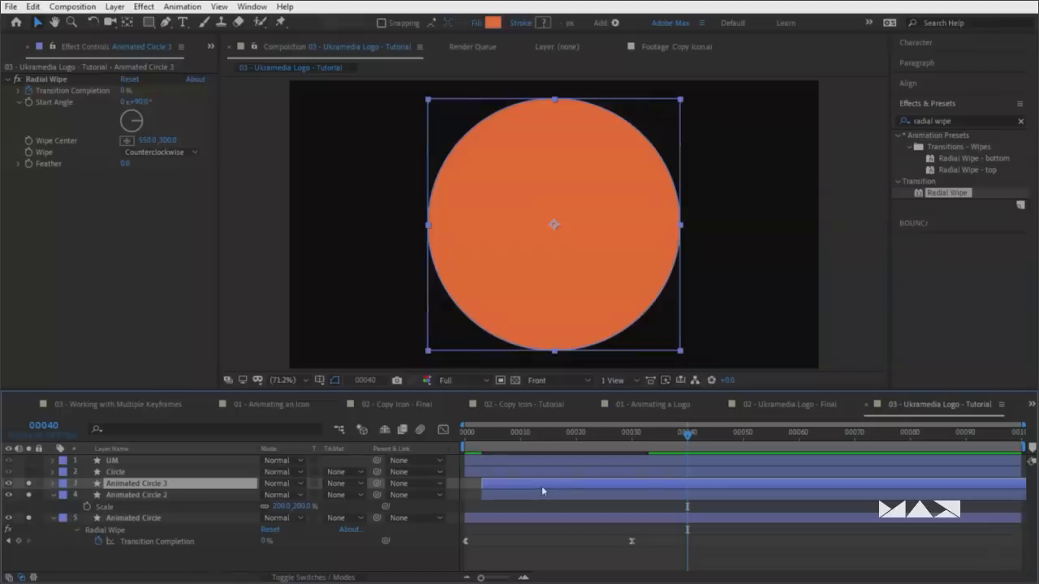
{"action": "key", "text": "alt+Page_Down"}
{"action": "key", "text": "alt+Page_Down"}
{"action": "key", "text": "alt+Page_Down"}
Set the Scale of the Animated Circle 3 layer to 300% and preview the animation
{"action": "key", "text": "s"}
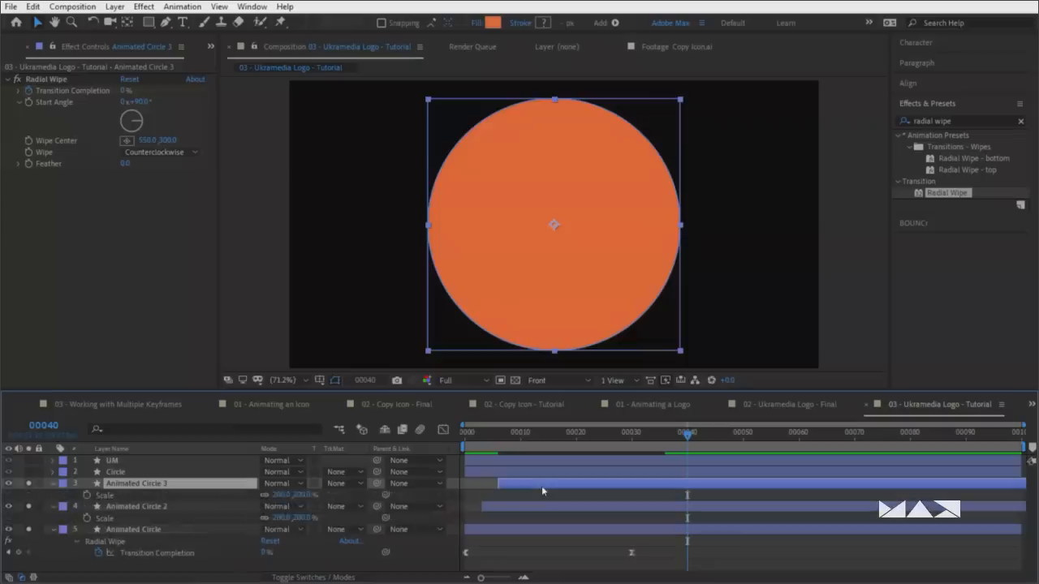
{"action": "left_click", "coordinate": [280, 494]}
{"action": "type", "text": "300"}
{"action": "key", "text": "Return"}
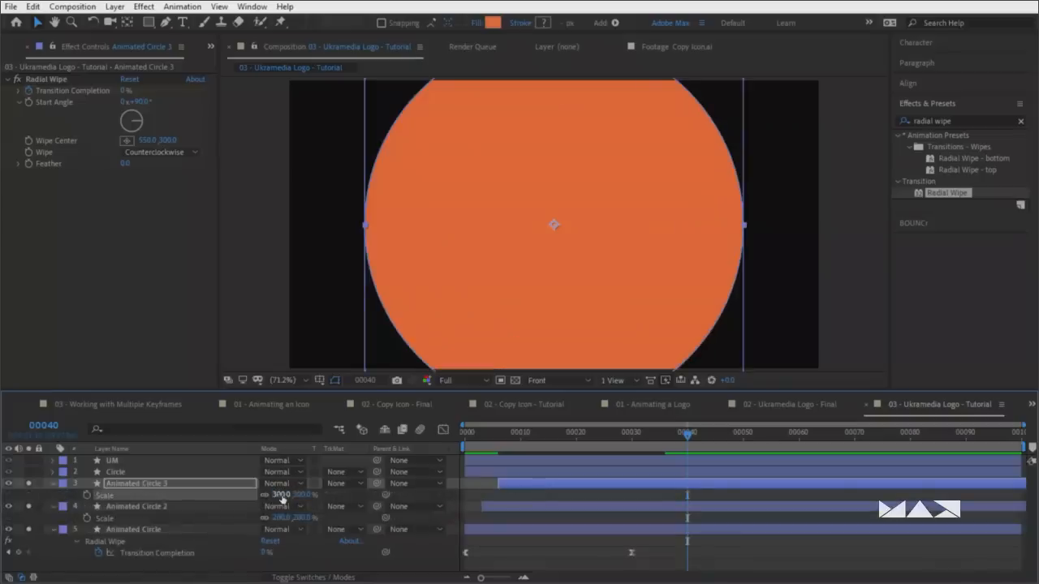
{"action": "key", "text": "space"}
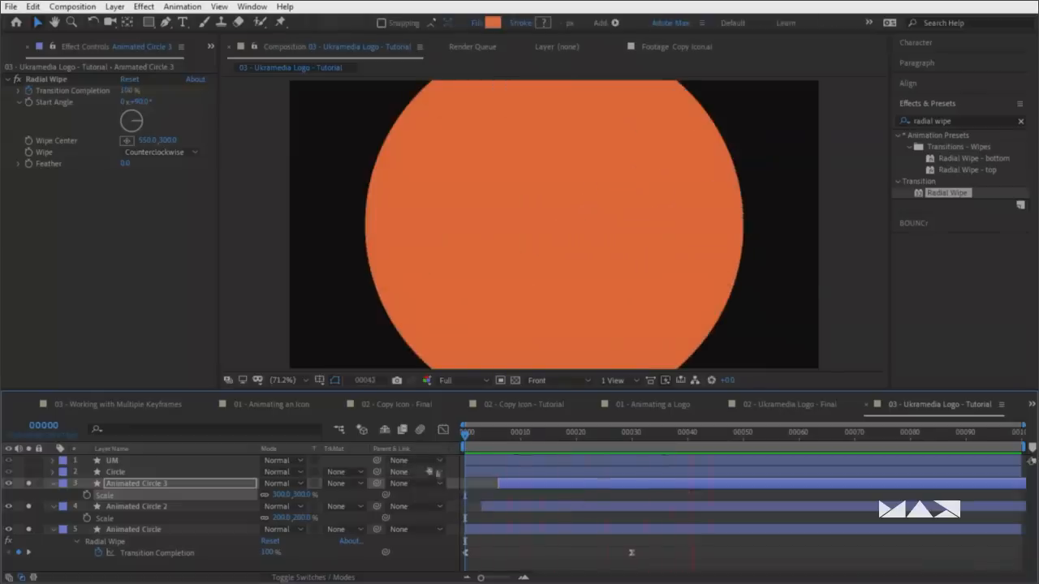
{"action": "key", "text": "space"}
Duplicate the Animated Circle 3 layer and shift the copy 3 frames later in time
{"action": "left_click", "coordinate": [514, 485]}
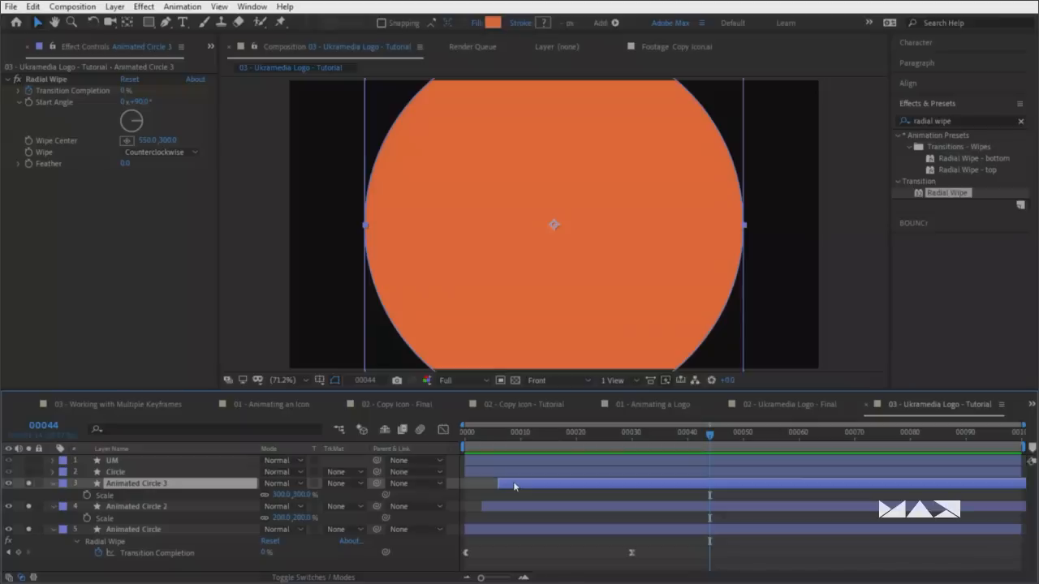
{"action": "key", "text": "ctrl+d"}
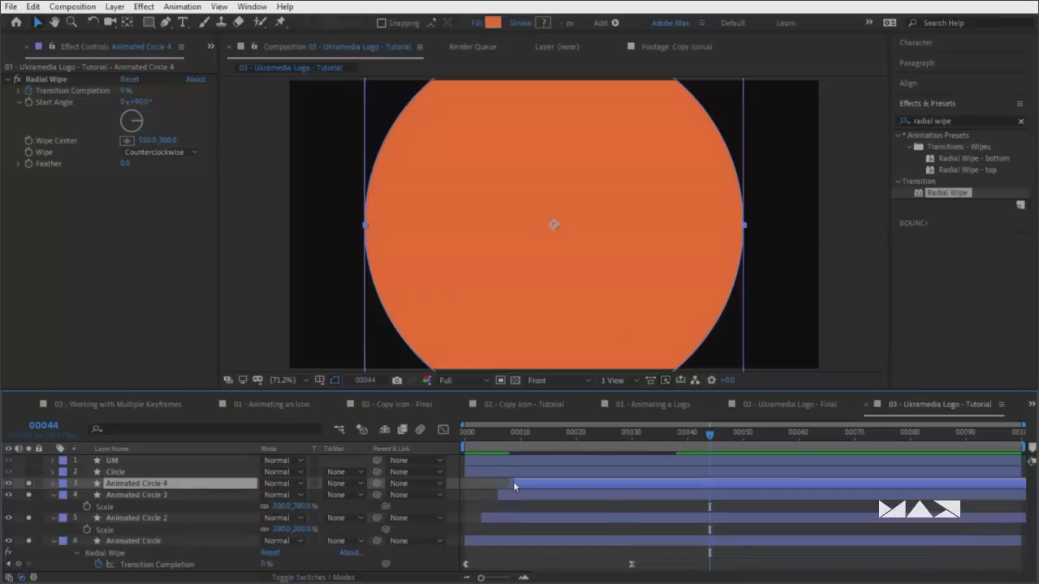
Set the Scale of the Animated Circle 4 layer to 400% and preview the animation
{"action": "key", "text": "s"}
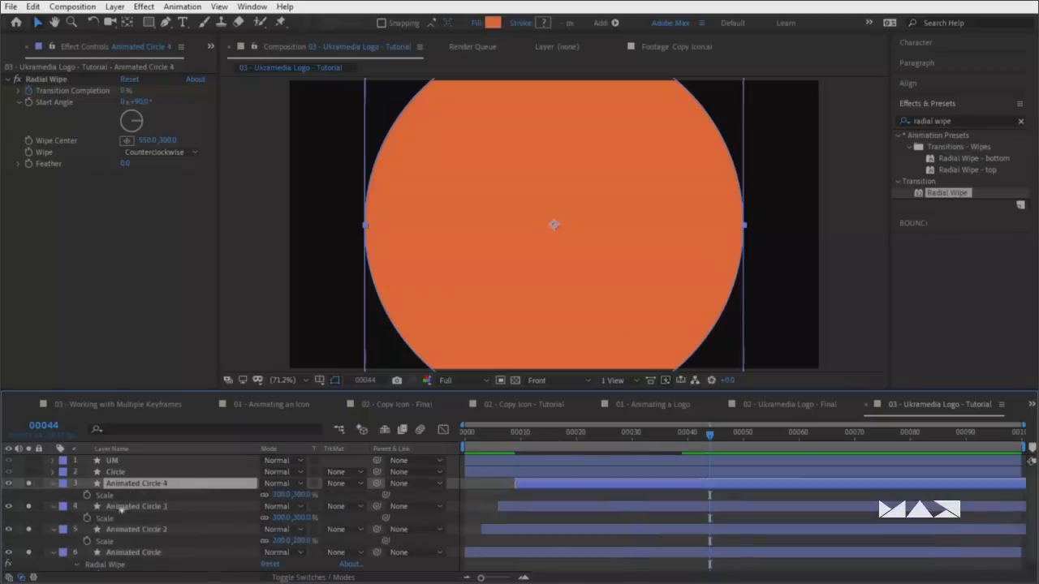
{"action": "left_click", "coordinate": [280, 494]}
{"action": "type", "text": "400"}
{"action": "key", "text": "Return"}
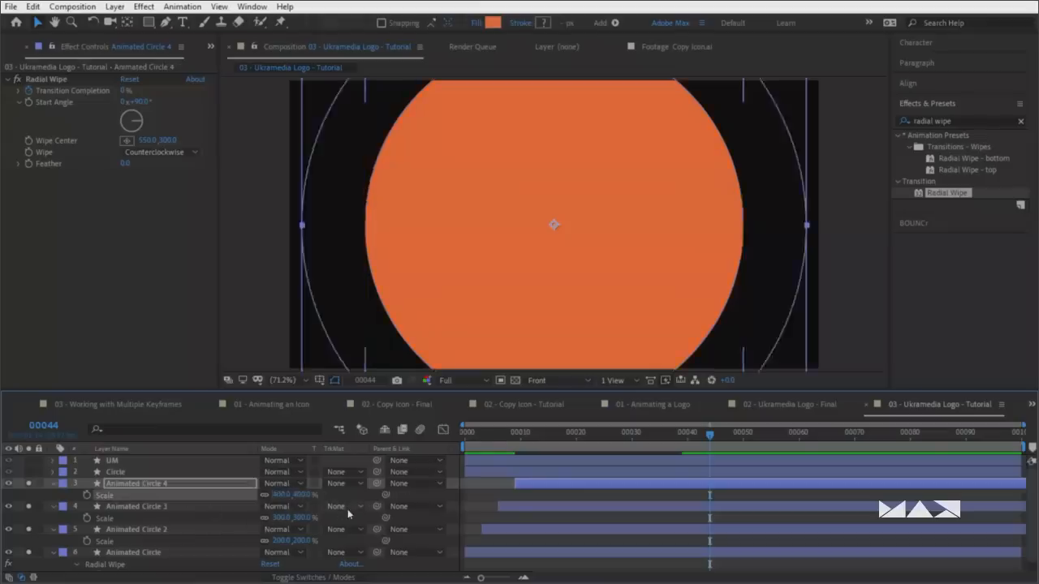
{"action": "key", "text": "space"}
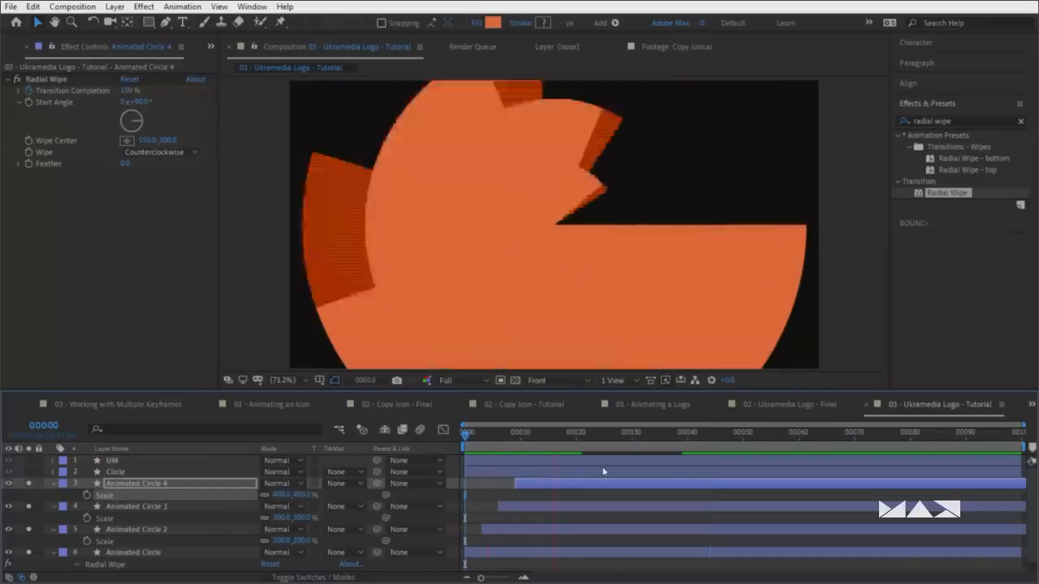
{"action": "key", "text": "space"}
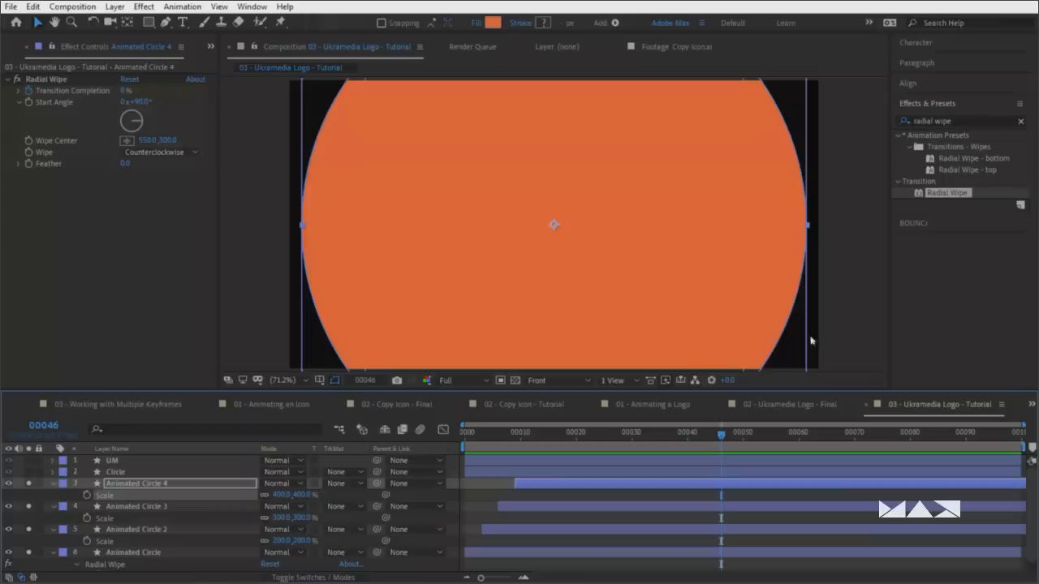
Duplicate the Animated Circle 4 layer and shift the copy 3 frames later in time
{"action": "left_click", "coordinate": [572, 486]}
{"action": "key", "text": "ctrl+d"}
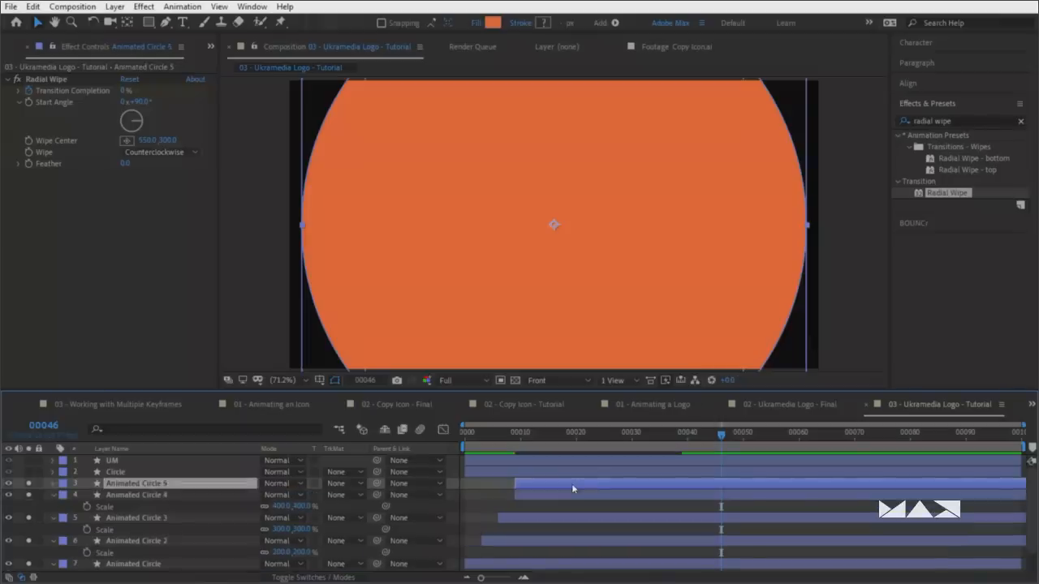
{"action": "key", "text": "alt+Page_Down"}
{"action": "key", "text": "alt+Page_Down"}
{"action": "key", "text": "alt+Page_Down"}
Set the Scale of the Animated Circle 5 layer to 500% and preview the reveal from the first frame
{"action": "key", "text": "s"}
{"action": "left_click", "coordinate": [283, 494]}
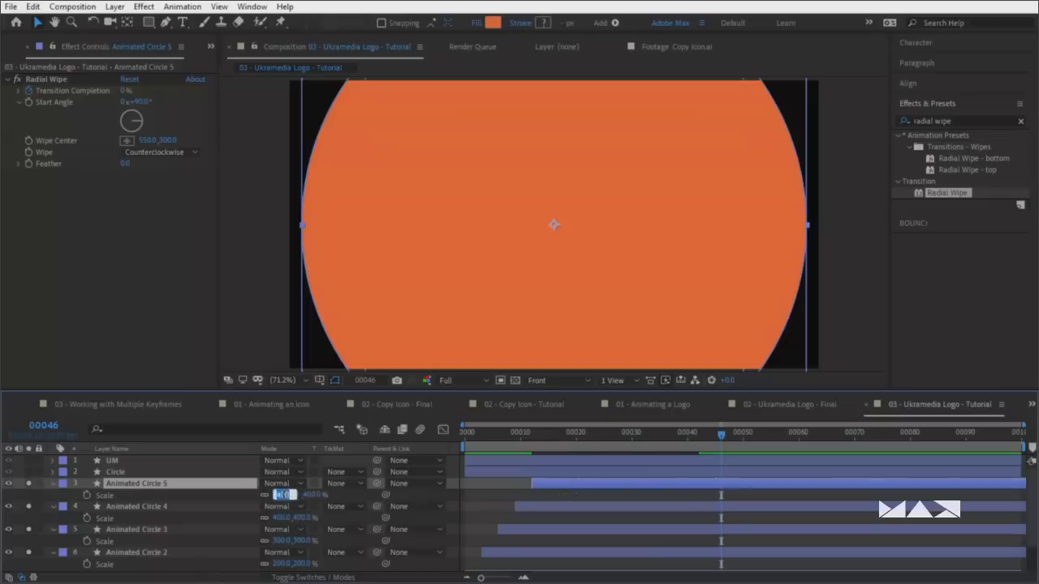
{"action": "type", "text": "500"}
{"action": "key", "text": "Return"}
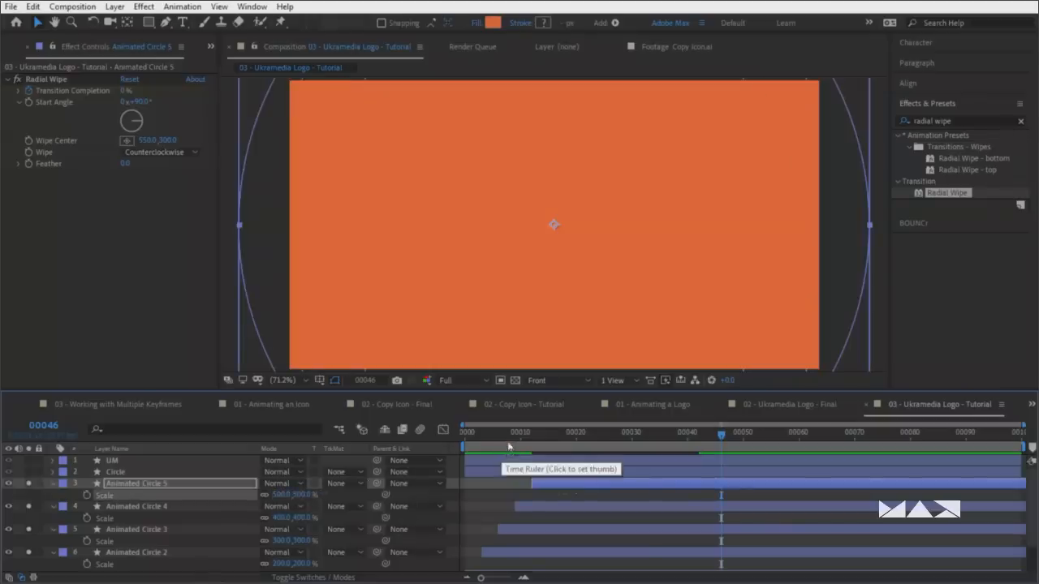
{"action": "left_click", "coordinate": [465, 445]}
{"action": "key", "text": "space"}
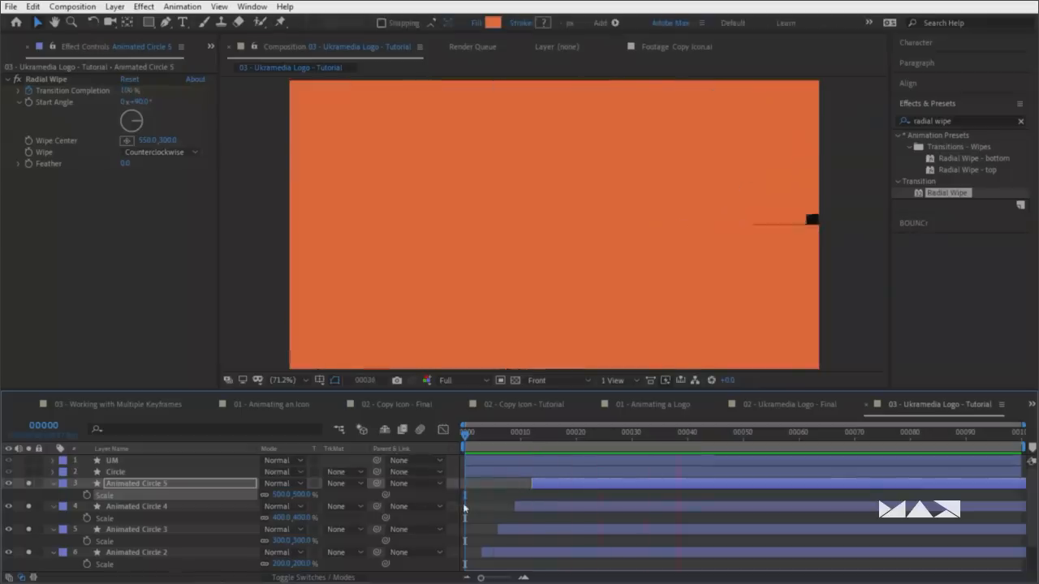
{"action": "key", "text": "space"}
Select all five Animated Circle layers, collapse their properties and set their label colour to Green
{"action": "scroll", "coordinate": [504, 554], "scroll_direction": "down", "scroll_amount": 1}
{"action": "left_click", "coordinate": [497, 544], "text": "shift"}
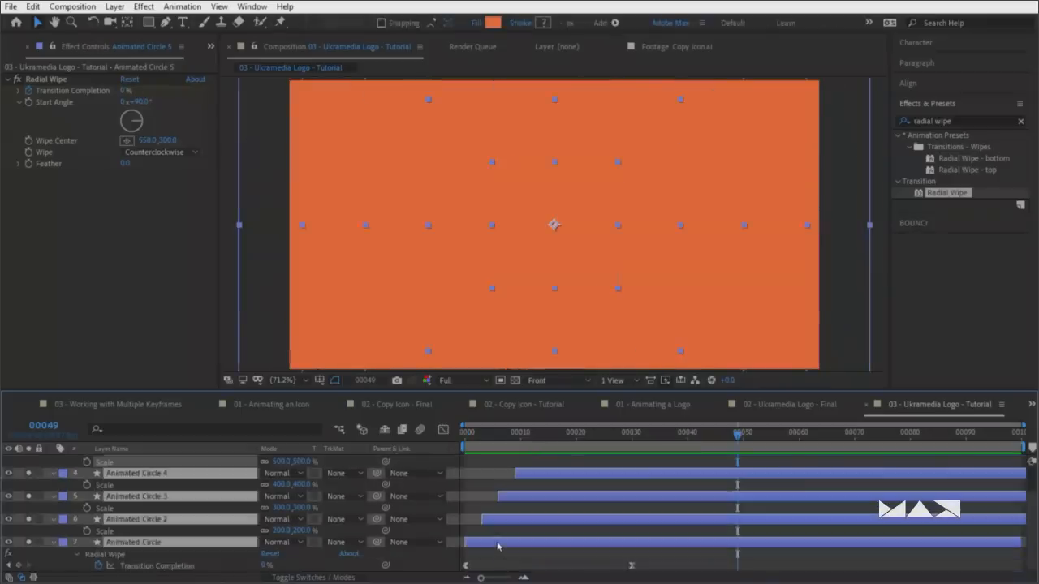
{"action": "key", "text": "u"}
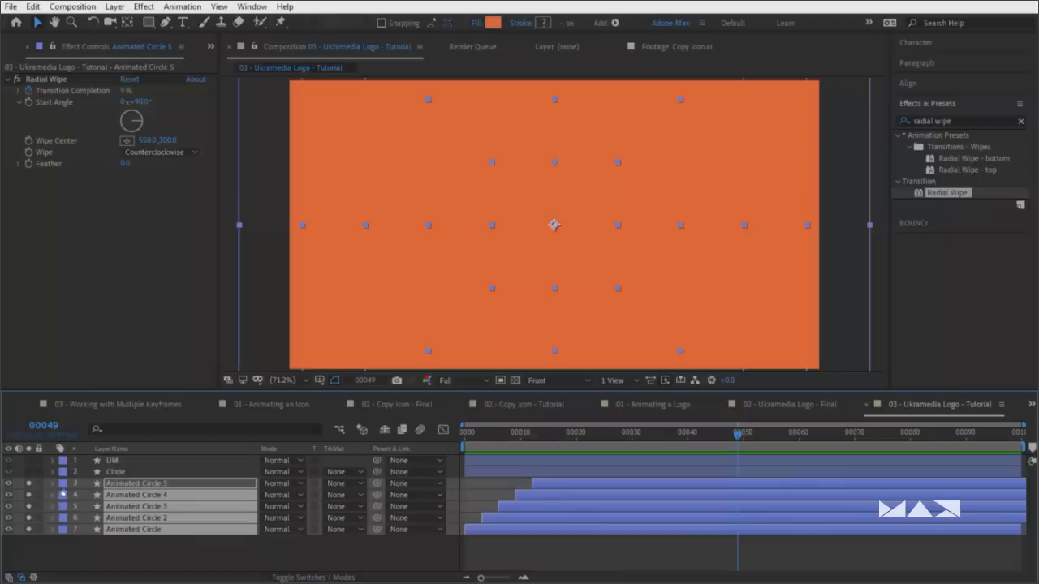
{"action": "left_click", "coordinate": [63, 492]}
{"action": "left_click", "coordinate": [85, 376]}
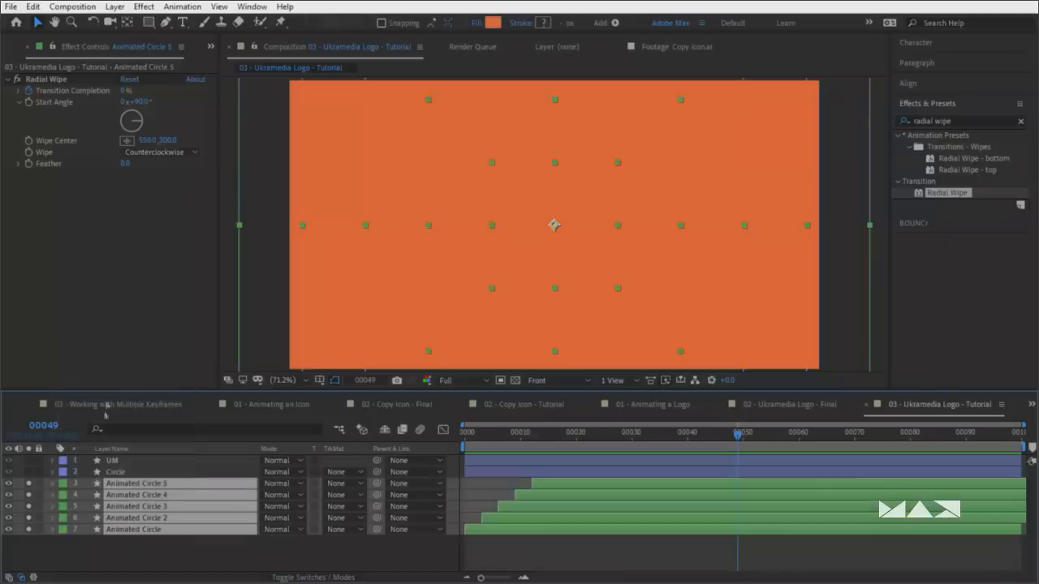
Turn off solo for the Animated Circle layers and hide the UM and Circle layers
{"action": "left_click", "coordinate": [29, 485]}
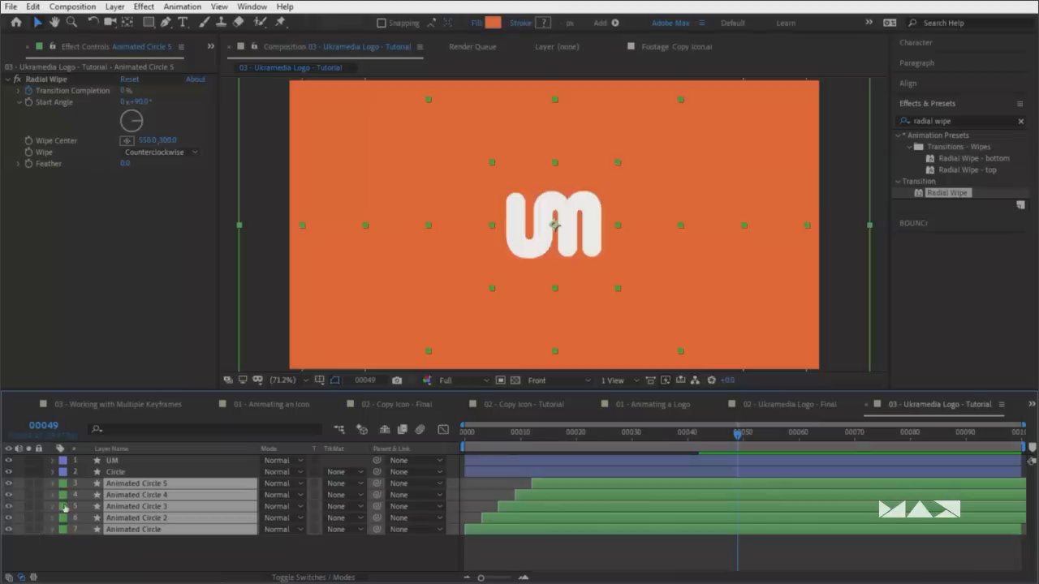
{"action": "left_click_drag", "start_coordinate": [9, 472], "coordinate": [9, 461]}
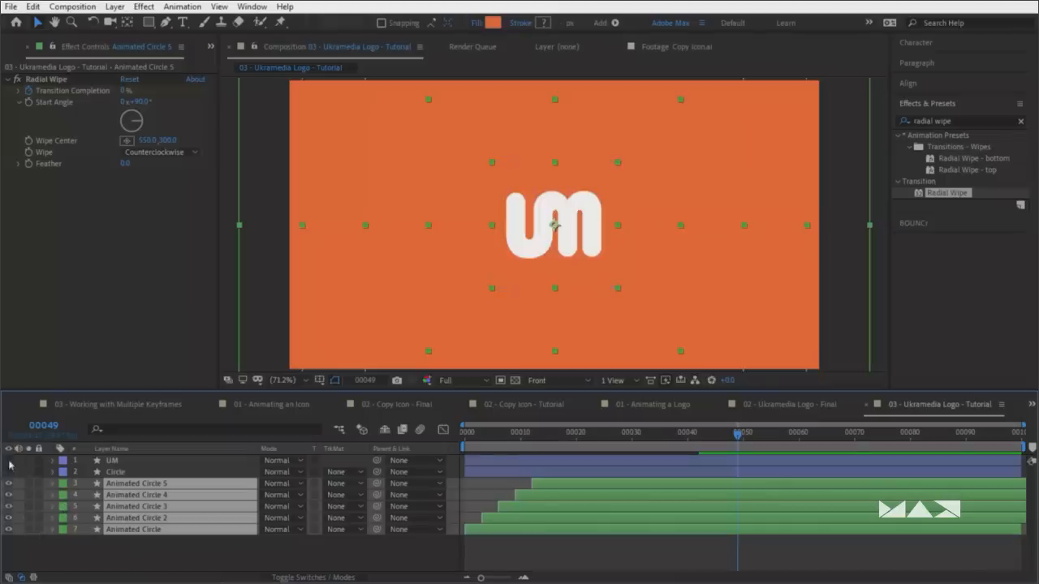
{"action": "left_click", "coordinate": [74, 547]}
Duplicate the Green label group of circle layers beneath the originals and set the copies' label colour to Peach
{"action": "left_click", "coordinate": [63, 485]}
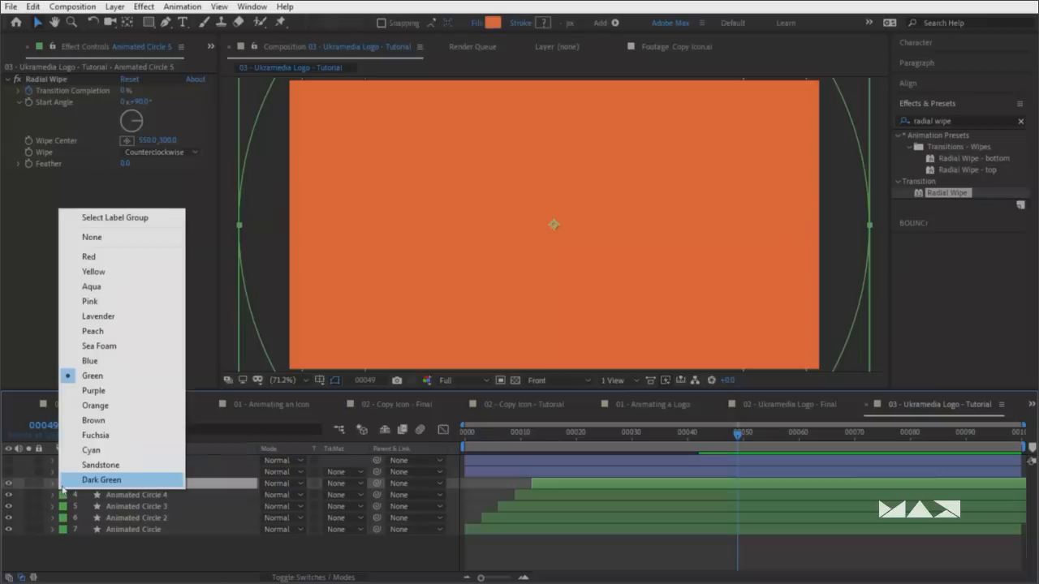
{"action": "left_click", "coordinate": [112, 220]}
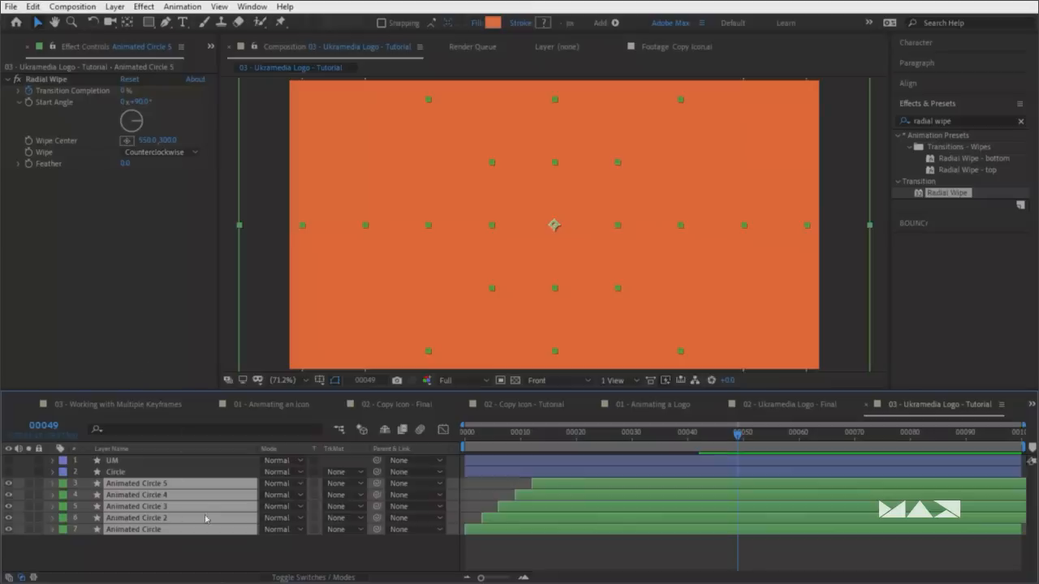
{"action": "key", "text": "ctrl+d"}
{"action": "left_click_drag", "start_coordinate": [197, 559], "coordinate": [197, 568]}
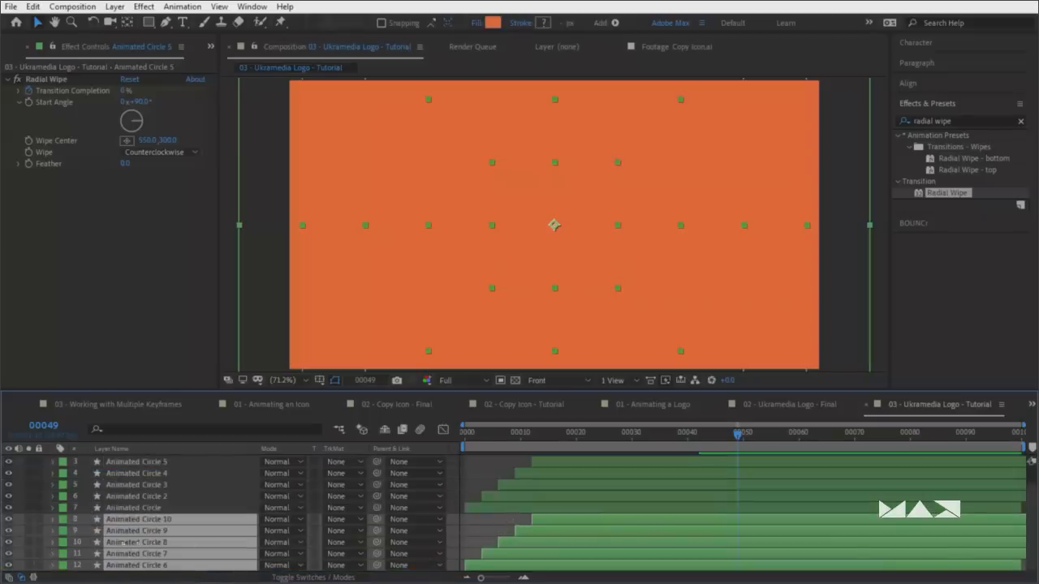
{"action": "left_click", "coordinate": [64, 520]}
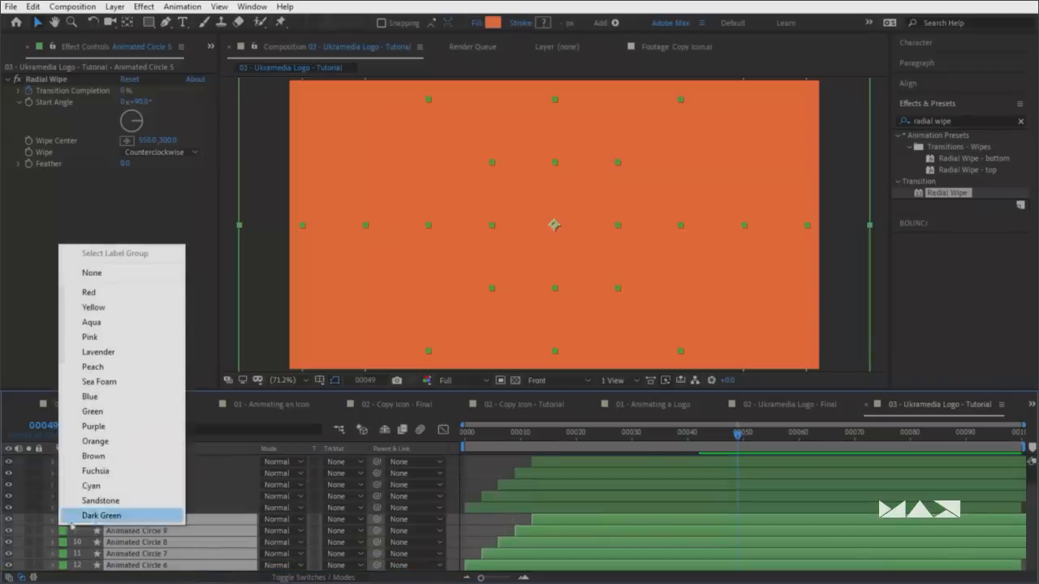
{"action": "left_click", "coordinate": [93, 366]}
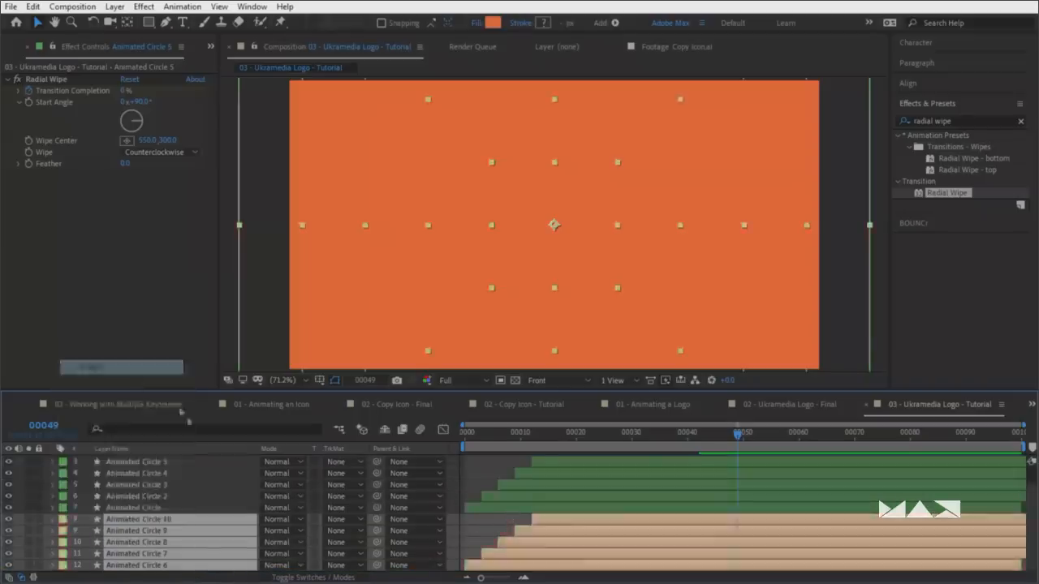
Shift the five green Animated Circle layers 6 frames later so the smallest circle starts at frame 6
{"action": "left_click", "coordinate": [506, 508]}
{"action": "scroll", "coordinate": [519, 513], "scroll_direction": "up", "scroll_amount": 2}
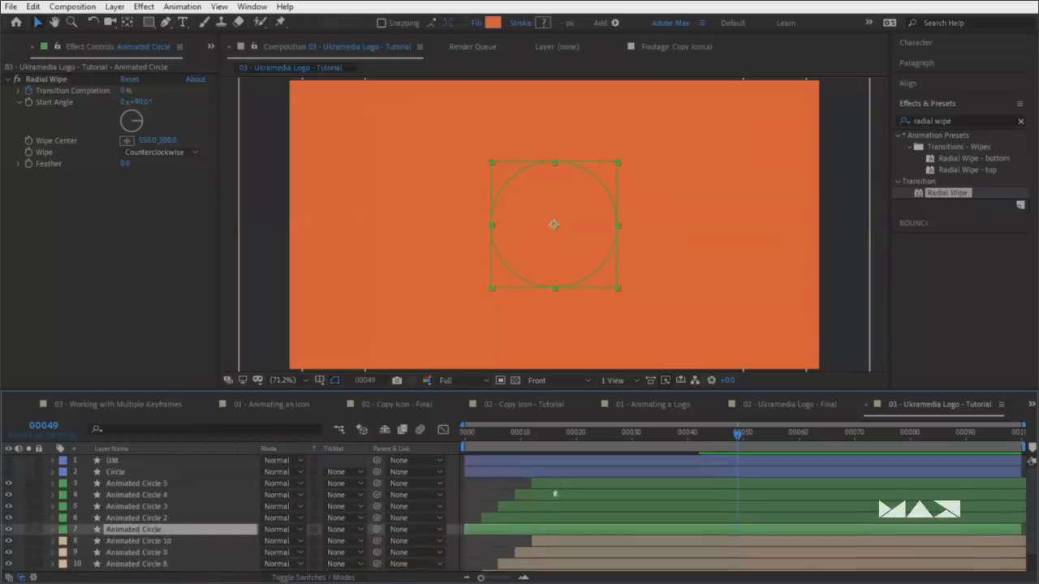
{"action": "left_click", "coordinate": [556, 487], "text": "shift"}
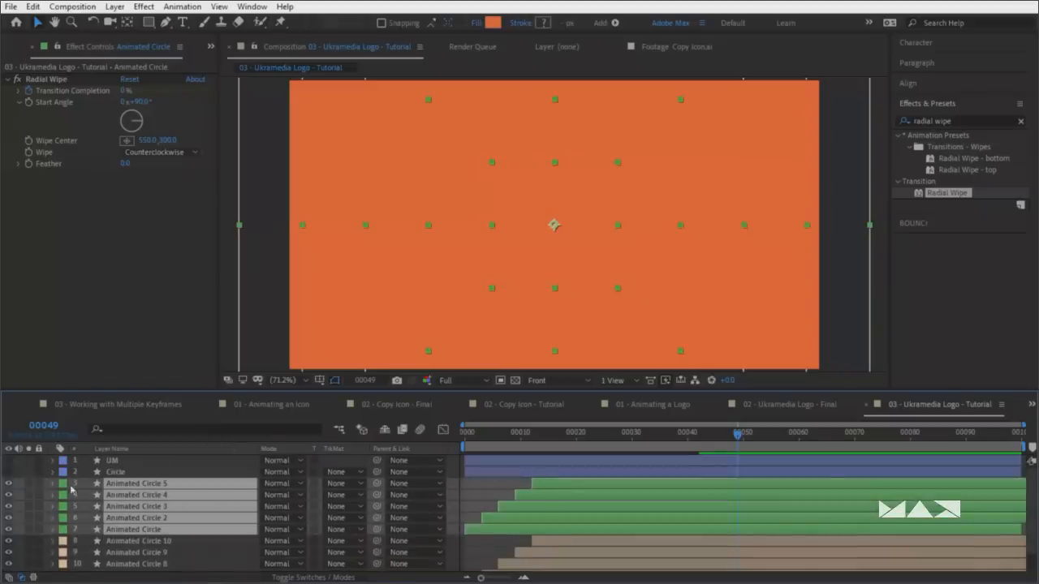
{"action": "left_click_drag", "start_coordinate": [558, 435], "coordinate": [441, 446]}
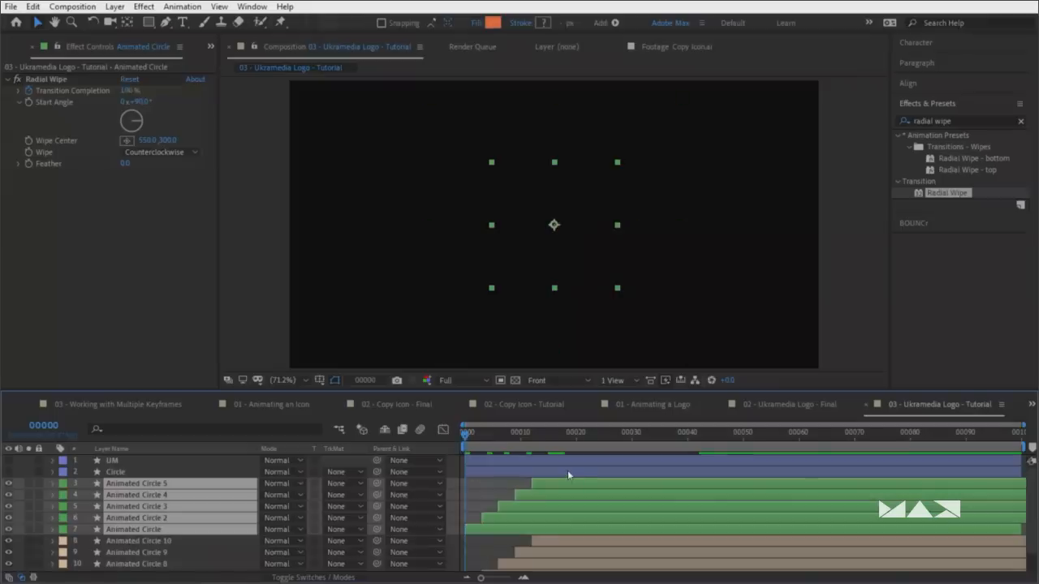
{"action": "key", "text": "alt+Page_Down"}
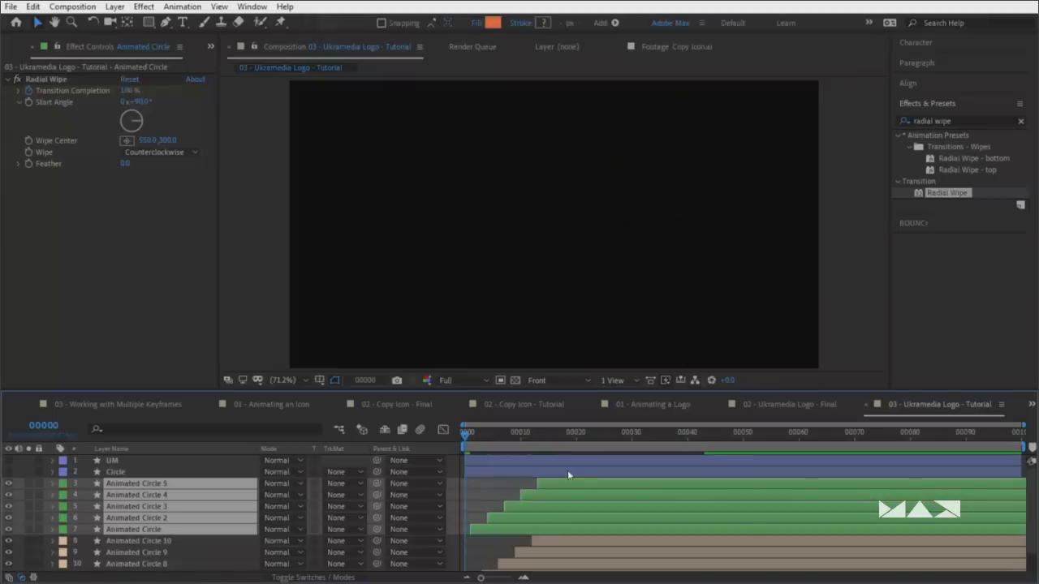
{"action": "key", "text": "alt+Page_Down"}
{"action": "key", "text": "alt+Page_Down"}
{"action": "key", "text": "alt+Page_Down"}
{"action": "key", "text": "alt+Page_Down"}
{"action": "key", "text": "alt+Page_Down"}
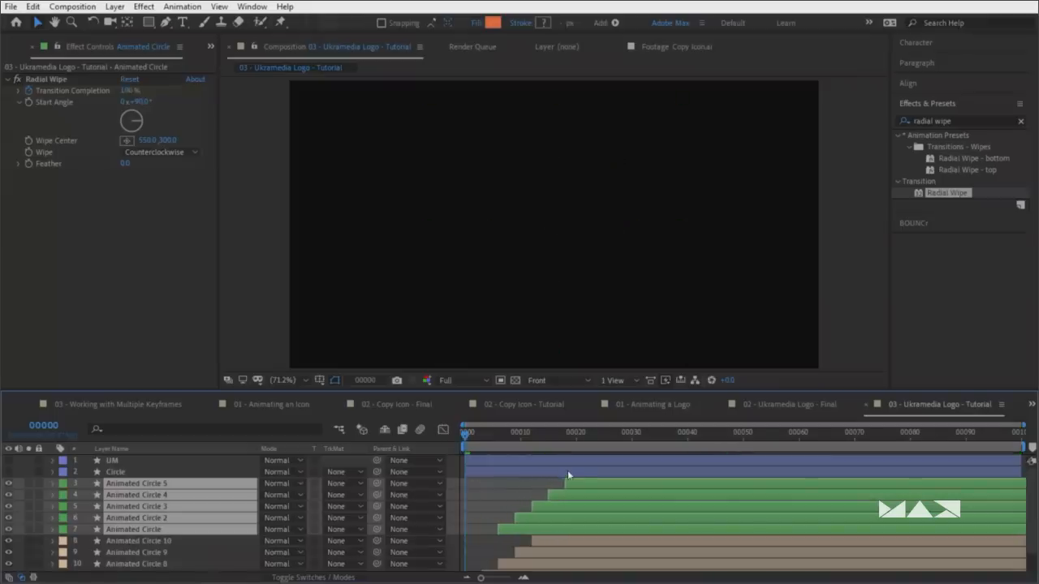
Set the fill colour of the five Peach-label Animated Circle layers to the lighter orange F18833 and preview the animation
{"action": "scroll", "coordinate": [518, 478], "scroll_direction": "down", "scroll_amount": 1}
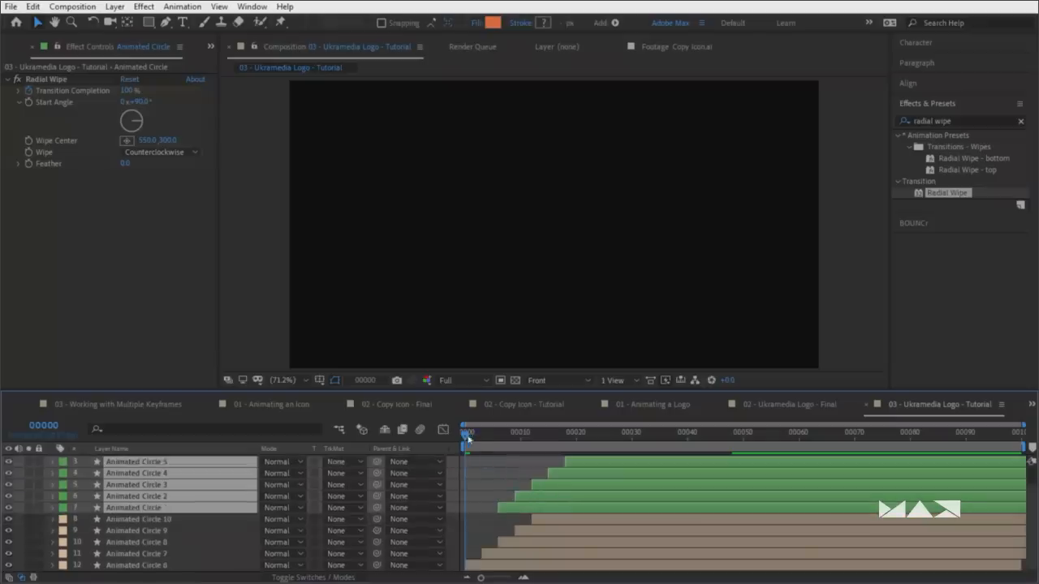
{"action": "left_click_drag", "start_coordinate": [467, 438], "coordinate": [568, 449]}
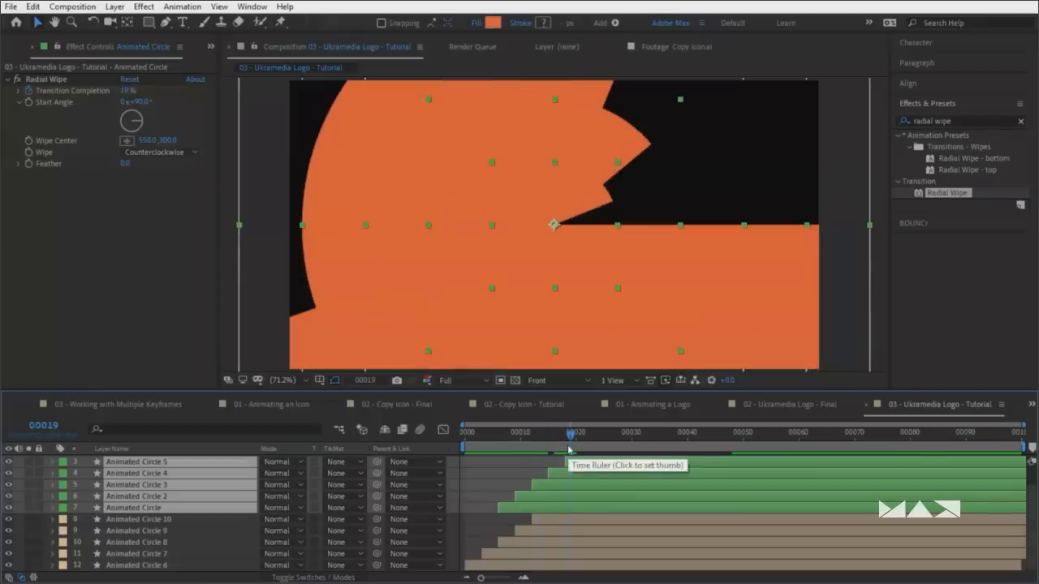
{"action": "left_click", "coordinate": [544, 521]}
{"action": "left_click", "coordinate": [523, 564], "text": "shift"}
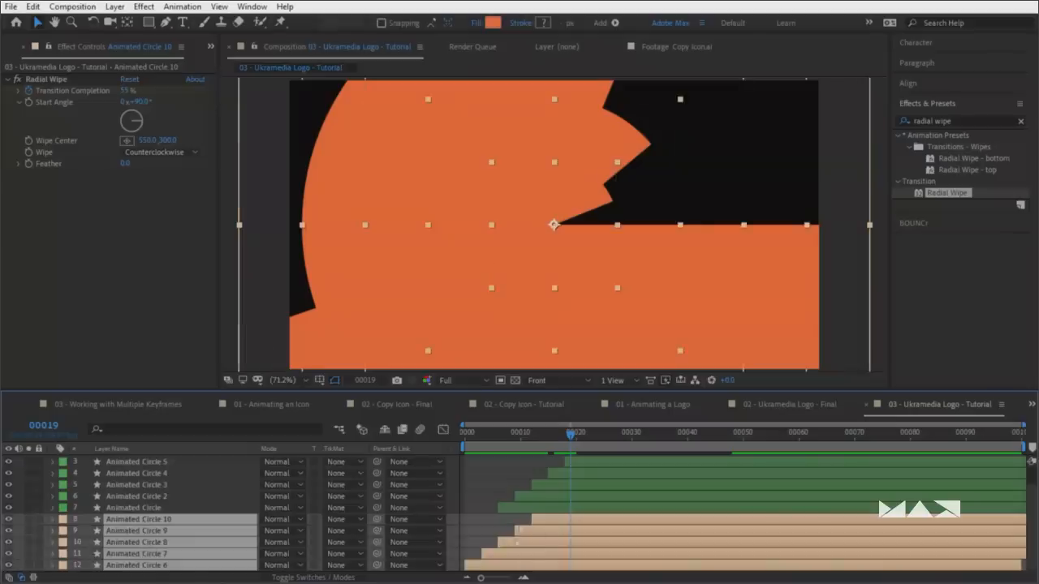
{"action": "left_click", "coordinate": [510, 436]}
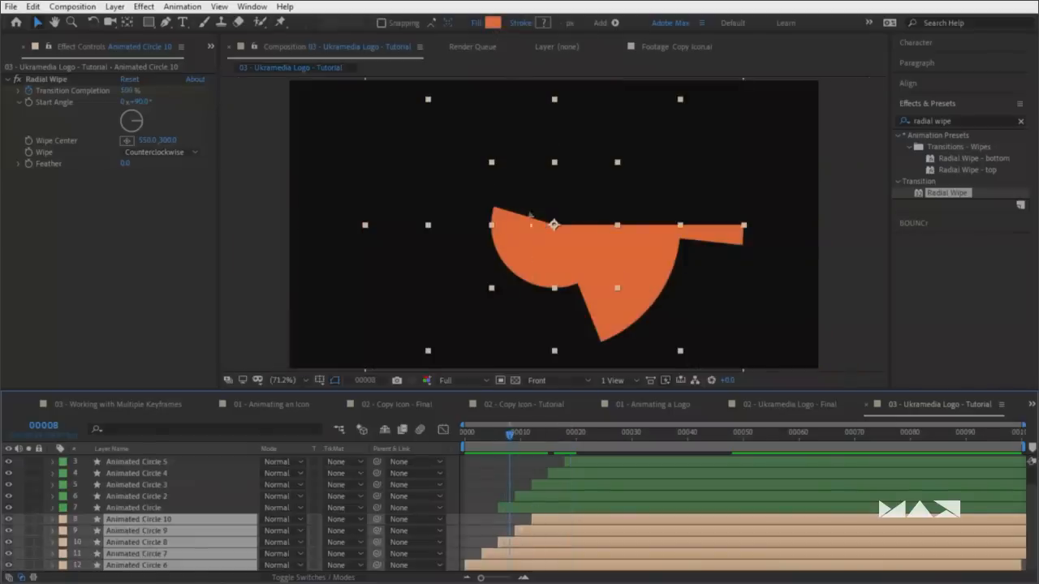
{"action": "left_click", "coordinate": [493, 22]}
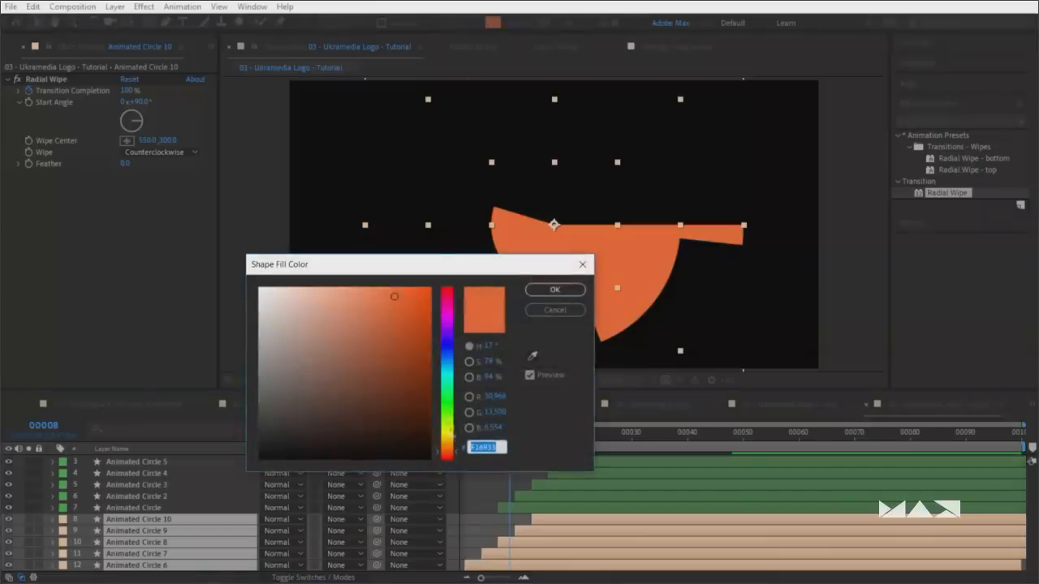
{"action": "left_click_drag", "start_coordinate": [456, 455], "coordinate": [456, 448]}
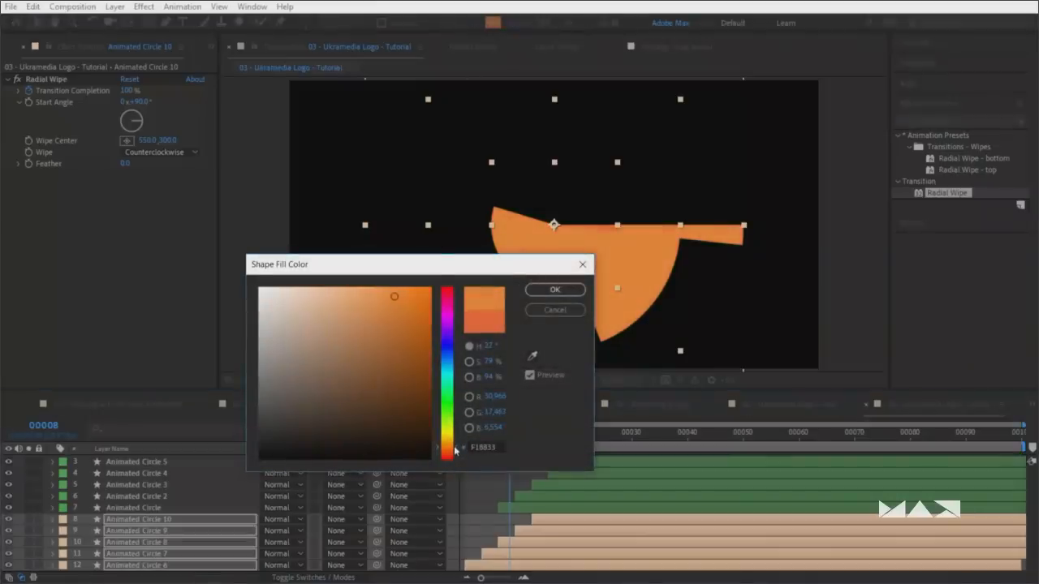
{"action": "left_click_drag", "start_coordinate": [551, 265], "coordinate": [482, 248]}
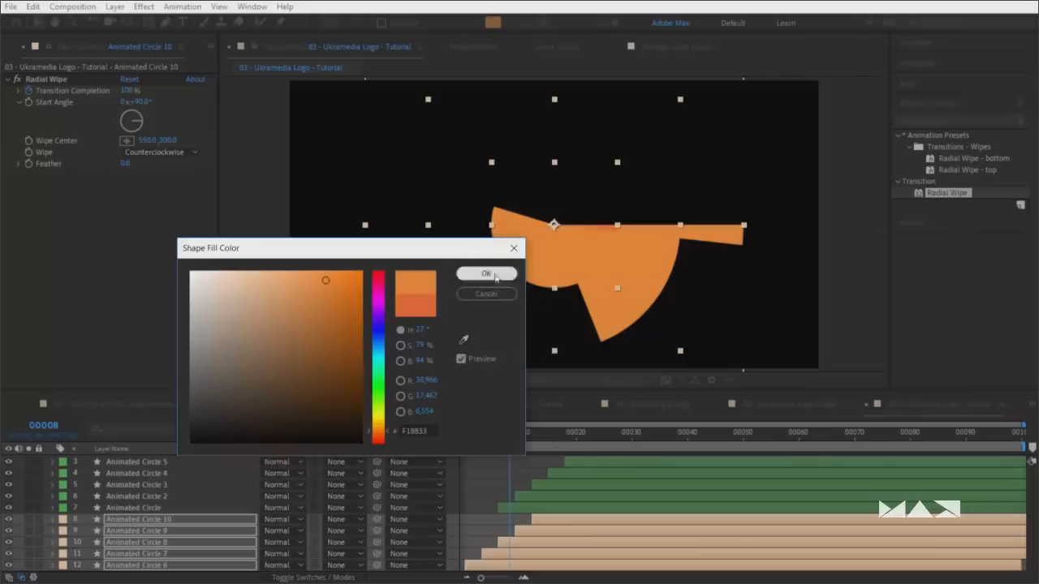
{"action": "left_click", "coordinate": [487, 275]}
{"action": "key", "text": "space"}
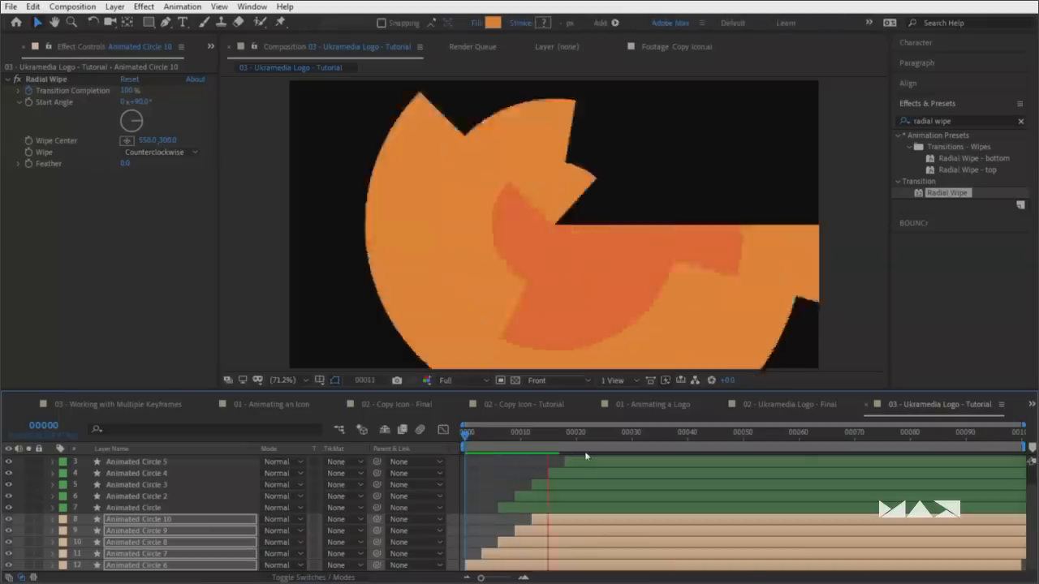
{"action": "left_click", "coordinate": [484, 441]}
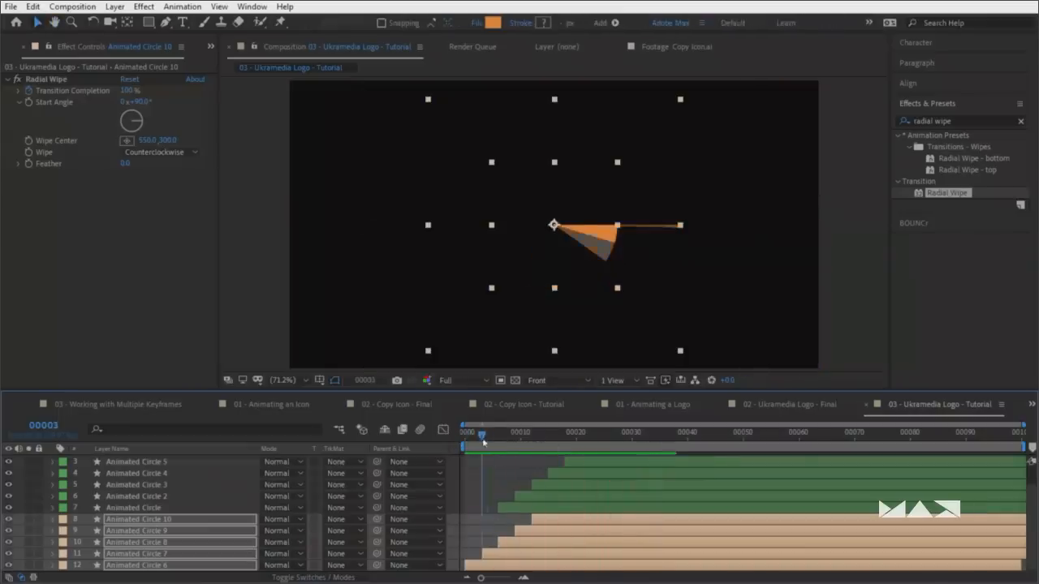
{"action": "left_click_drag", "start_coordinate": [484, 440], "coordinate": [492, 441]}
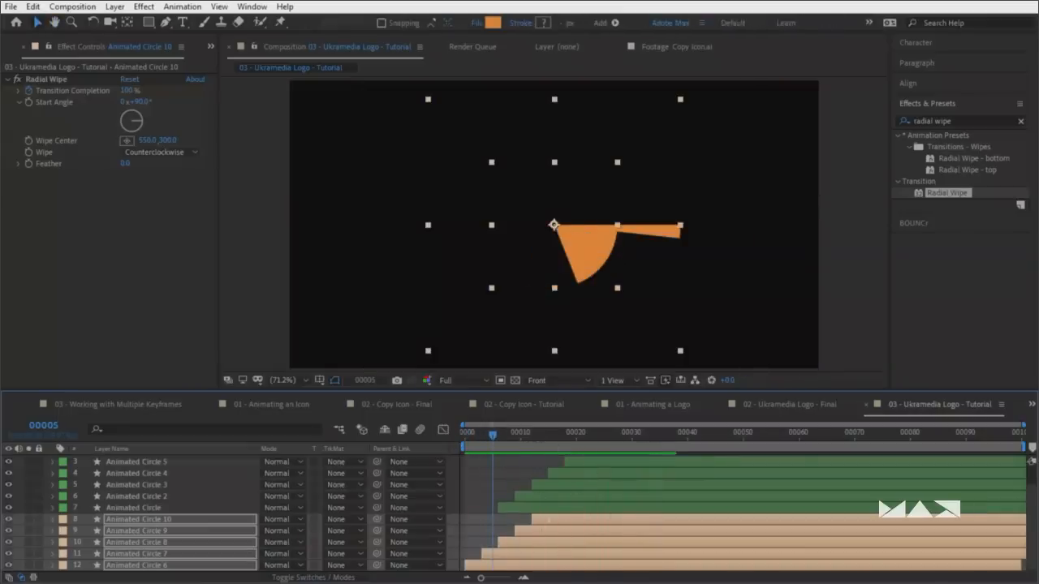
Duplicate the Peach label group of circle layers, stack the copies beneath the originals and set their label colour to Blue
{"action": "left_click", "coordinate": [64, 525]}
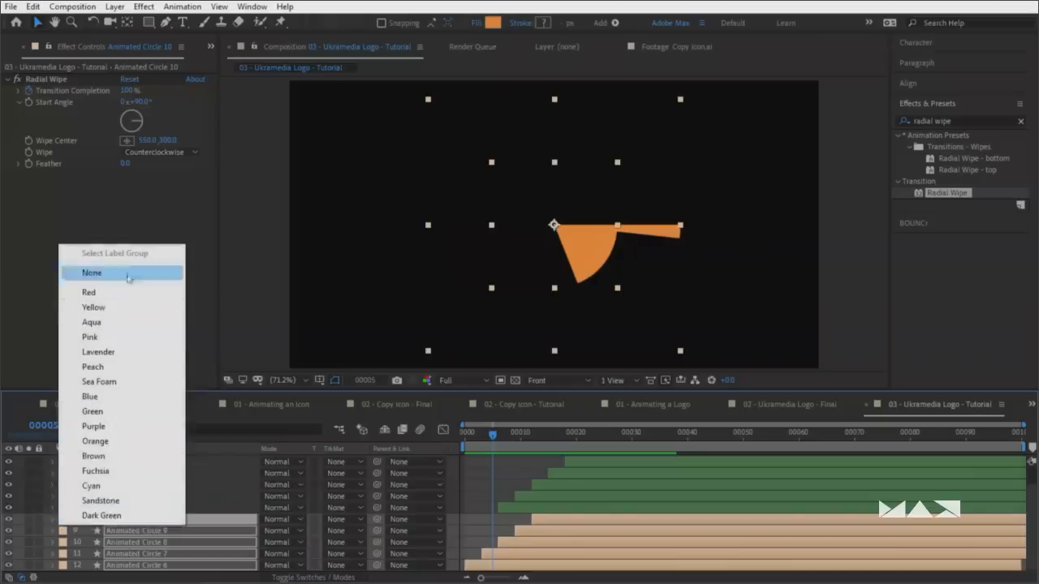
{"action": "left_click", "coordinate": [489, 530]}
{"action": "left_click", "coordinate": [543, 521]}
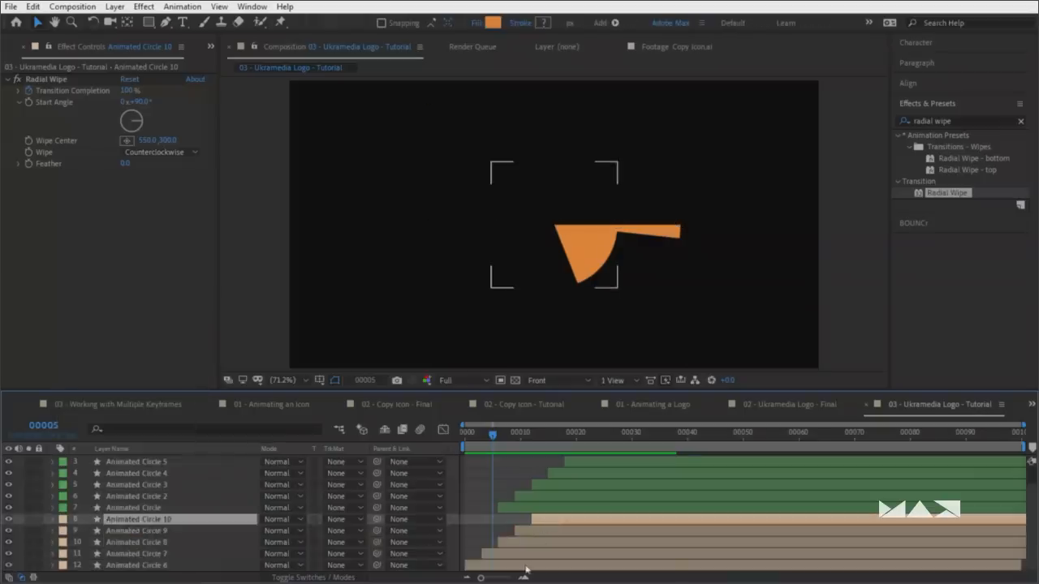
{"action": "left_click", "coordinate": [526, 566], "text": "shift"}
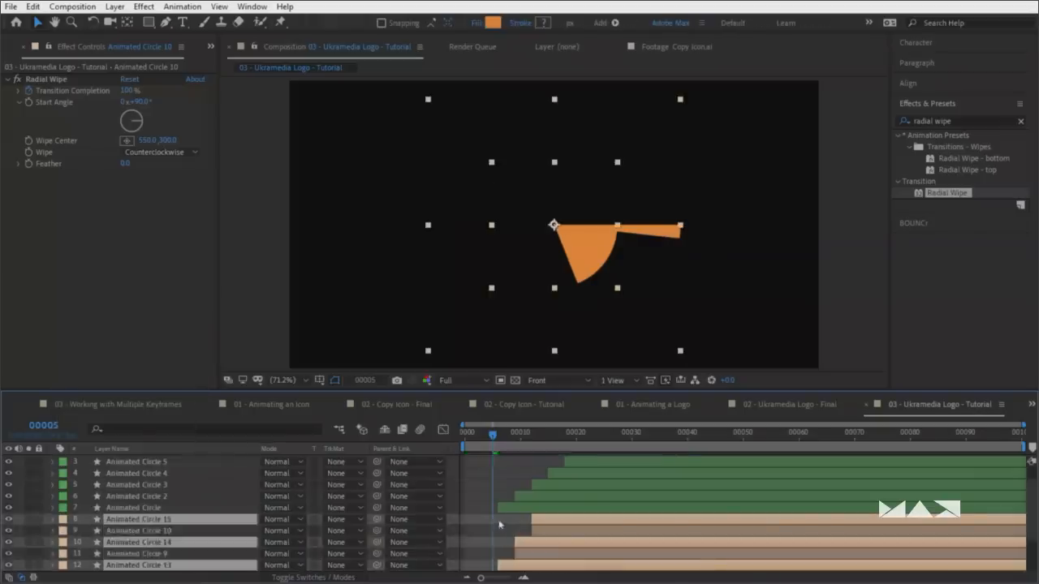
{"action": "key", "text": "ctrl+d"}
{"action": "scroll", "coordinate": [266, 568], "scroll_direction": "down", "scroll_amount": 2}
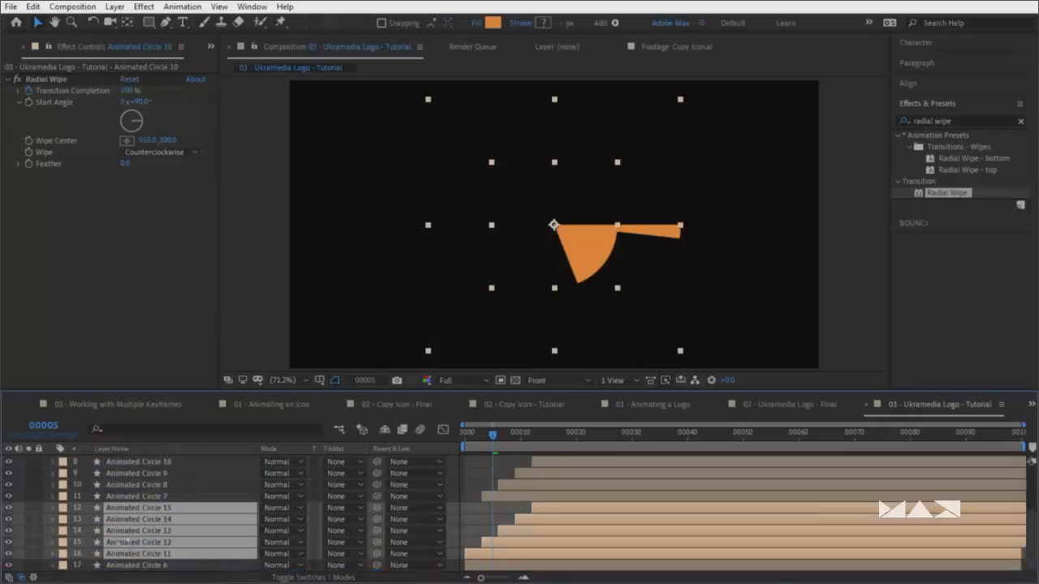
{"action": "left_click_drag", "start_coordinate": [187, 557], "coordinate": [186, 572]}
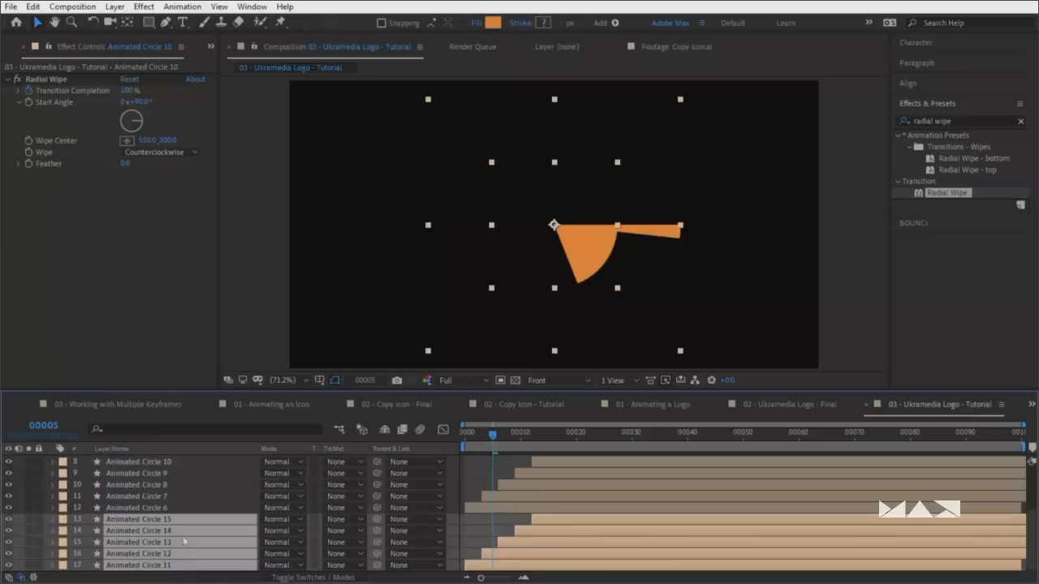
{"action": "left_click", "coordinate": [64, 532]}
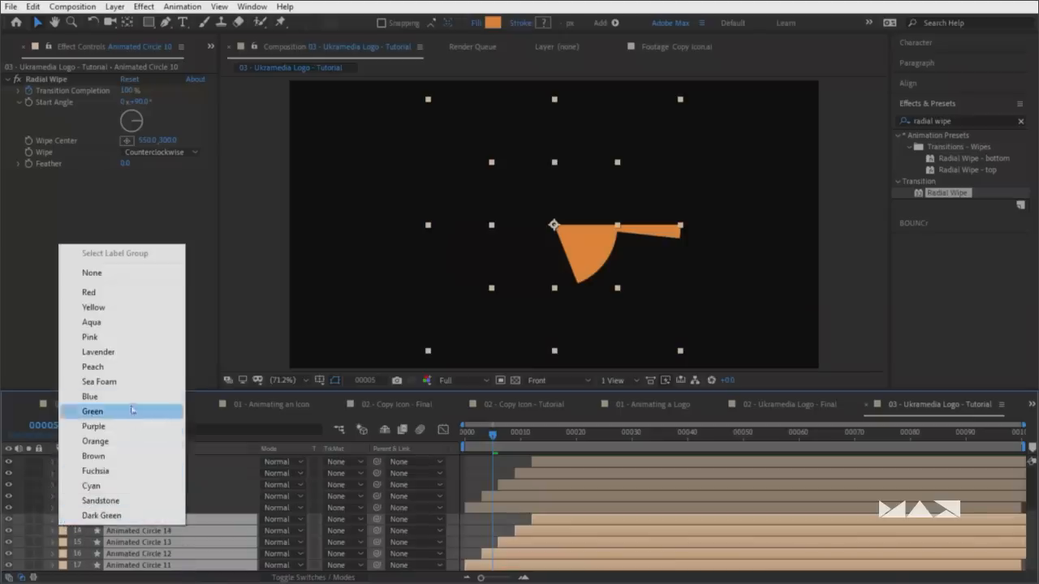
{"action": "left_click", "coordinate": [89, 396]}
Shift the Green and Peach label circle layers together 6 frames later so the smallest circles start at frames 12 and 6
{"action": "left_click", "coordinate": [519, 507]}
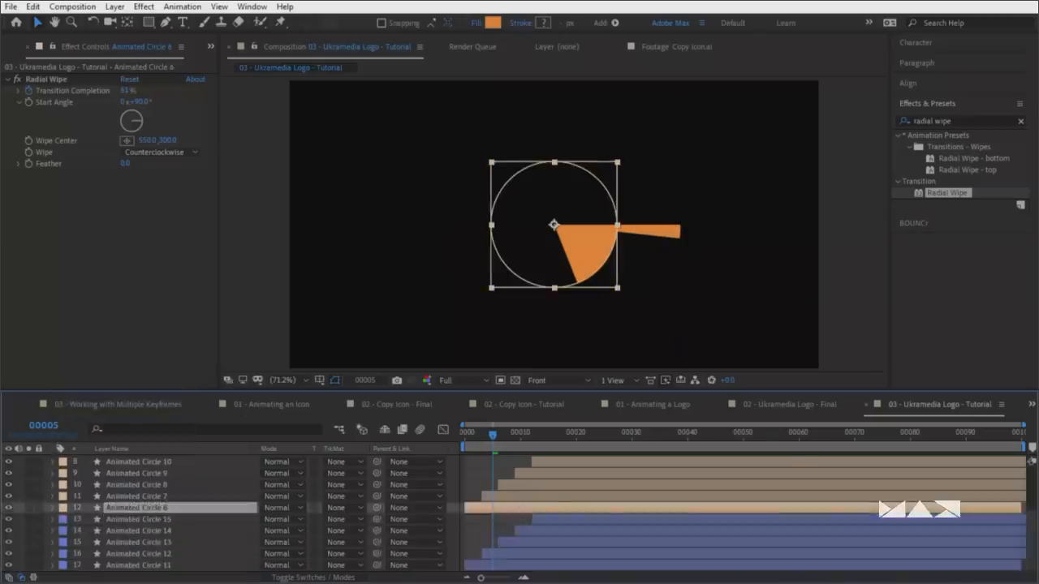
{"action": "scroll", "coordinate": [561, 494], "scroll_direction": "up", "scroll_amount": 2}
{"action": "left_click", "coordinate": [580, 478], "text": "shift"}
{"action": "scroll", "coordinate": [499, 519], "scroll_direction": "down", "scroll_amount": 2}
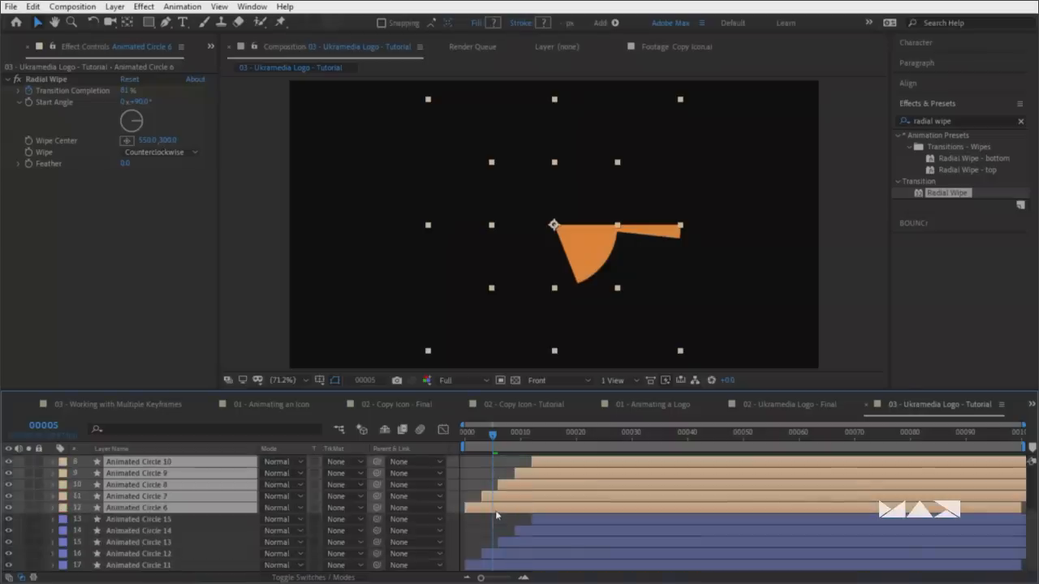
{"action": "key", "text": "alt+Page_Down"}
{"action": "key", "text": "alt+Page_Down"}
{"action": "key", "text": "alt+Page_Down"}
{"action": "key", "text": "alt+Page_Down"}
{"action": "key", "text": "alt+Page_Down"}
{"action": "key", "text": "alt+Page_Down"}
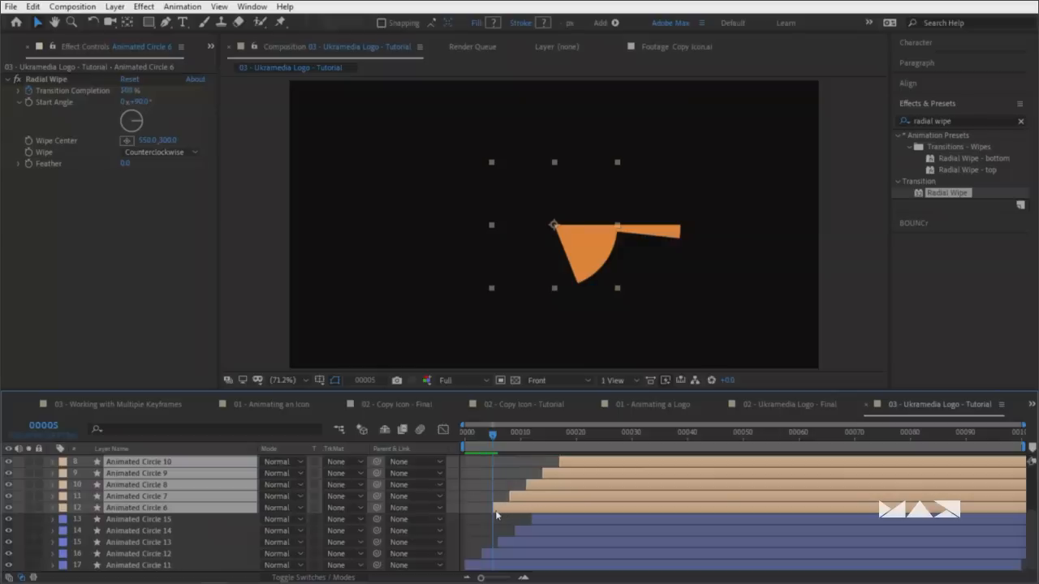
Set the fill colour of the five Blue-label Animated Circle layers to a yellower orange and preview the animation from frame 0
{"action": "left_click_drag", "start_coordinate": [519, 443], "coordinate": [526, 439]}
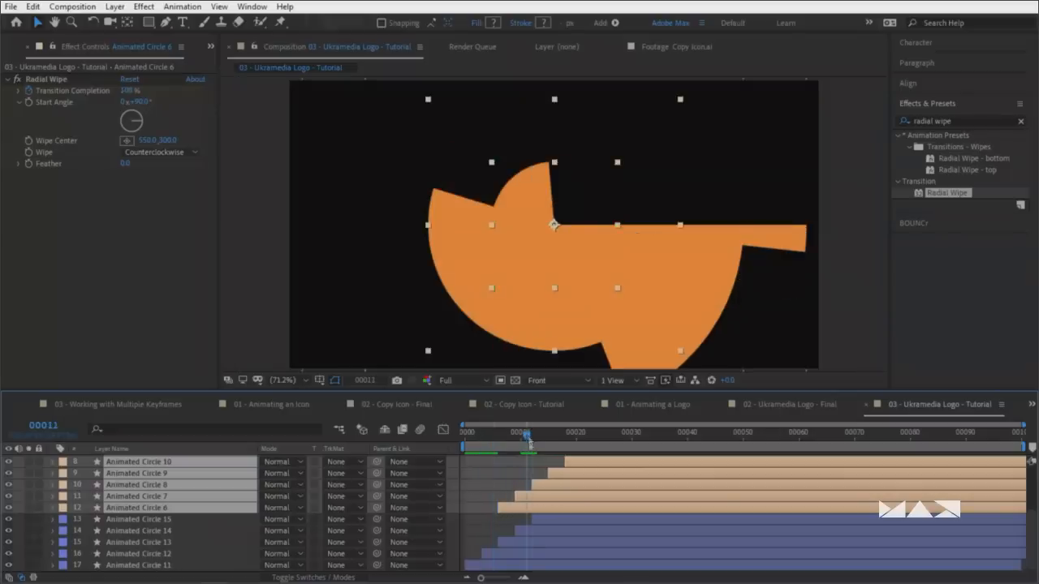
{"action": "left_click", "coordinate": [562, 520]}
{"action": "left_click", "coordinate": [552, 564], "text": "shift"}
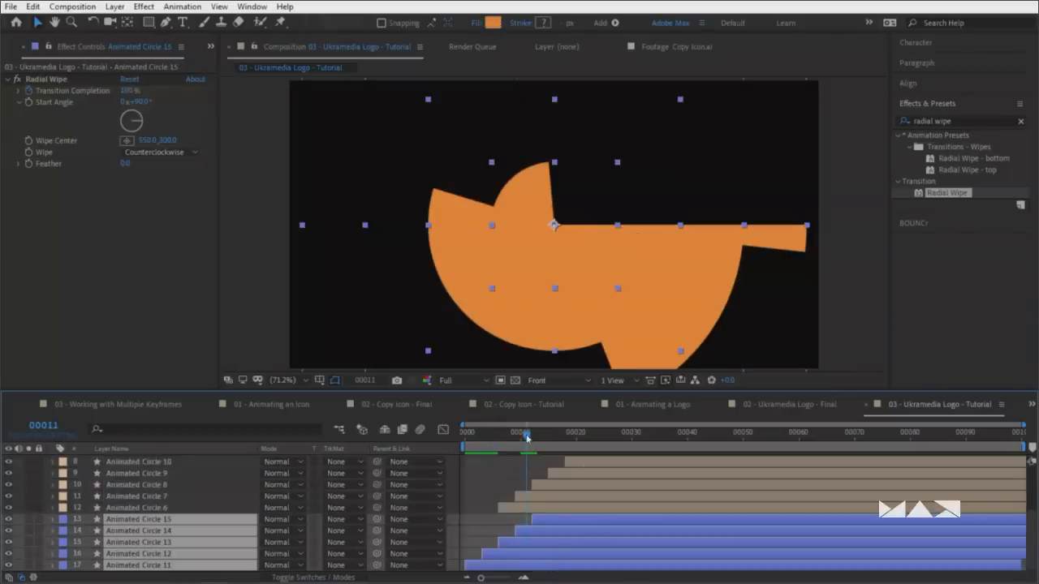
{"action": "left_click_drag", "start_coordinate": [526, 438], "coordinate": [537, 438]}
{"action": "left_click", "coordinate": [492, 22]}
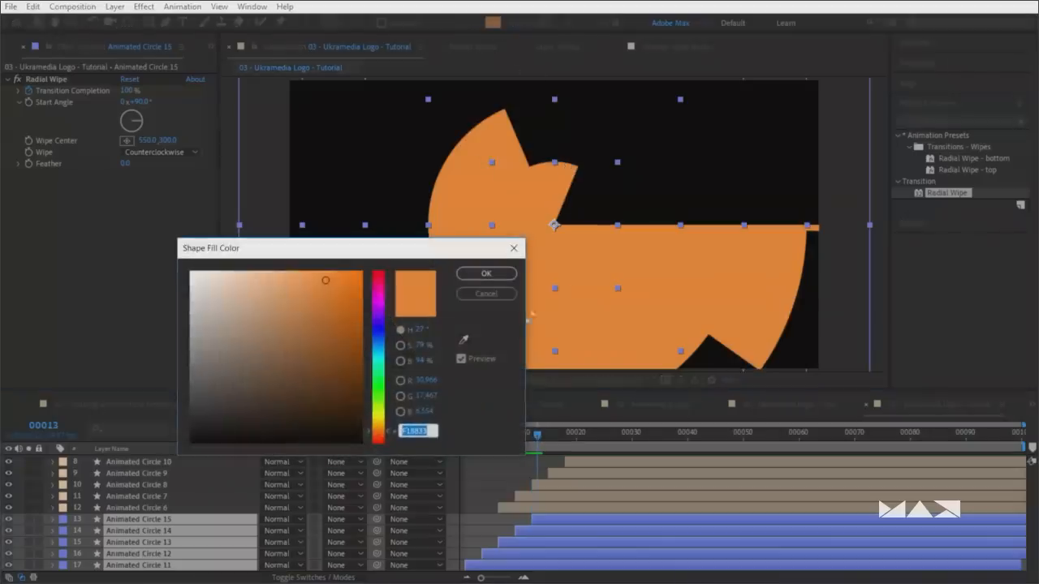
{"action": "left_click_drag", "start_coordinate": [387, 433], "coordinate": [388, 429]}
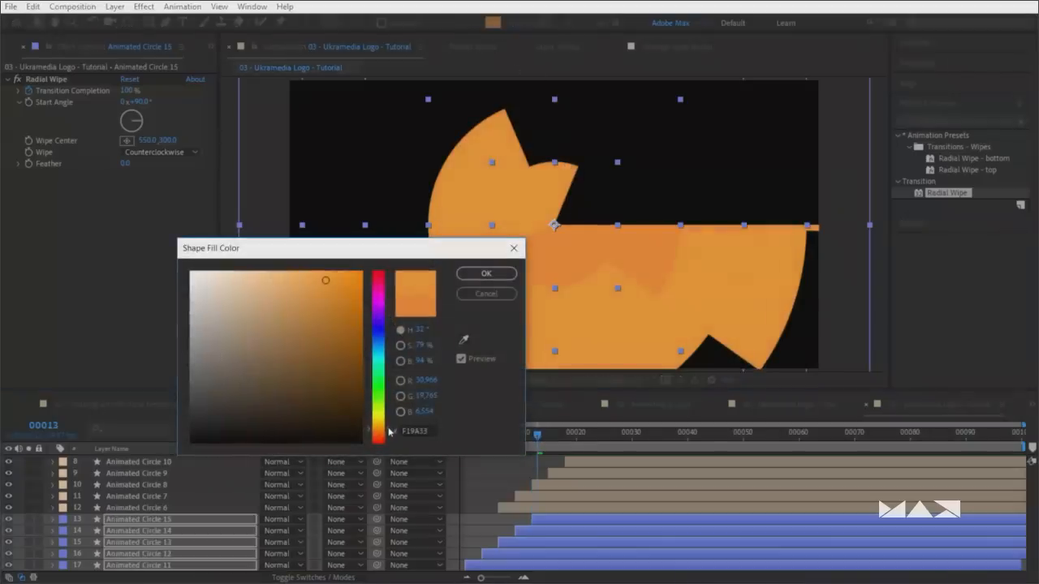
{"action": "left_click", "coordinate": [486, 273]}
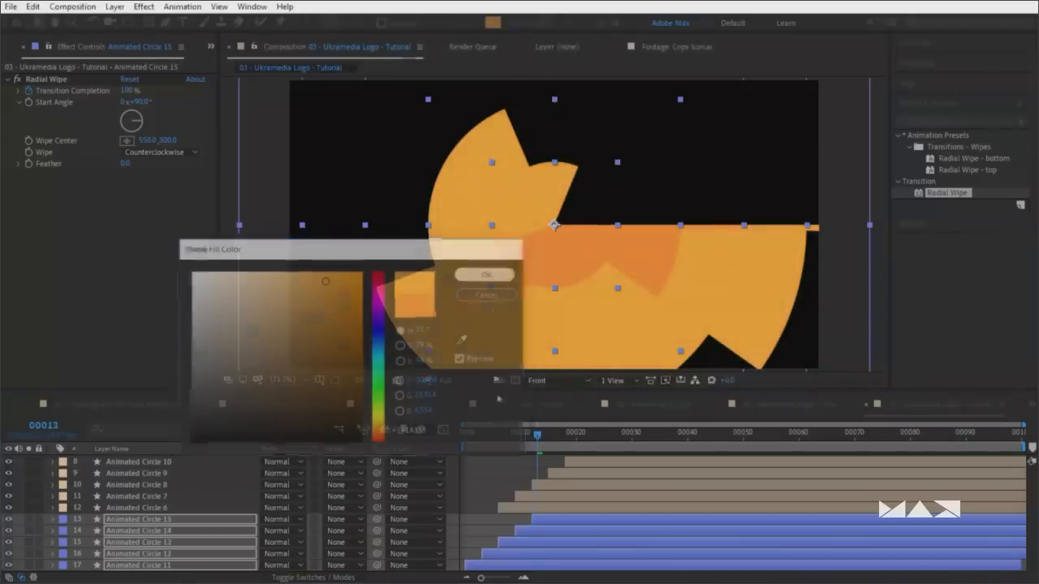
{"action": "left_click_drag", "start_coordinate": [513, 435], "coordinate": [465, 435]}
{"action": "left_click", "coordinate": [477, 480]}
{"action": "key", "text": "space"}
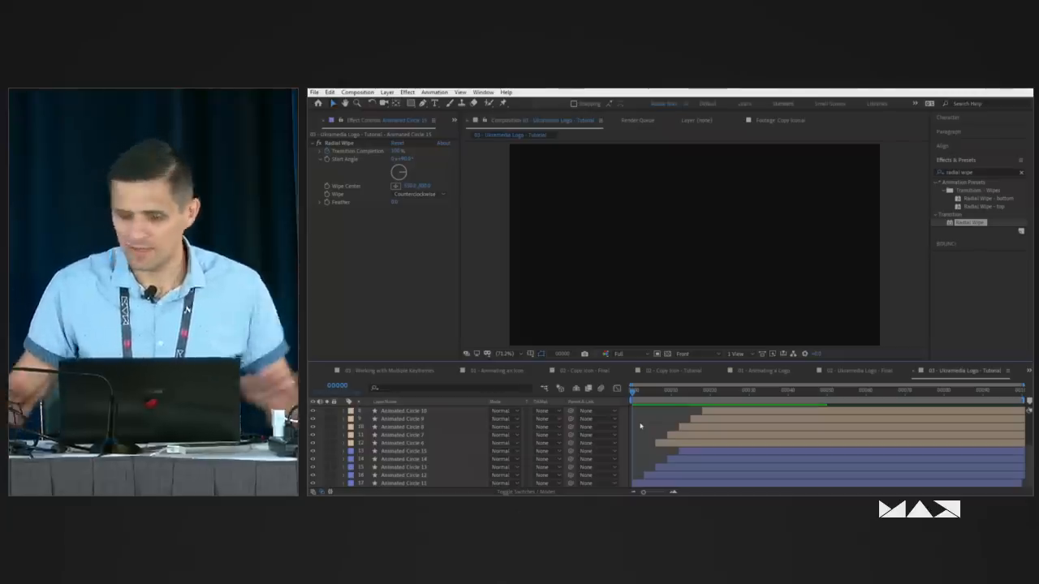
{"action": "scroll", "coordinate": [640, 426], "scroll_direction": "up", "scroll_amount": 3}
{"action": "left_click", "coordinate": [744, 423]}
{"action": "scroll", "coordinate": [744, 423], "scroll_direction": "down", "scroll_amount": 3}
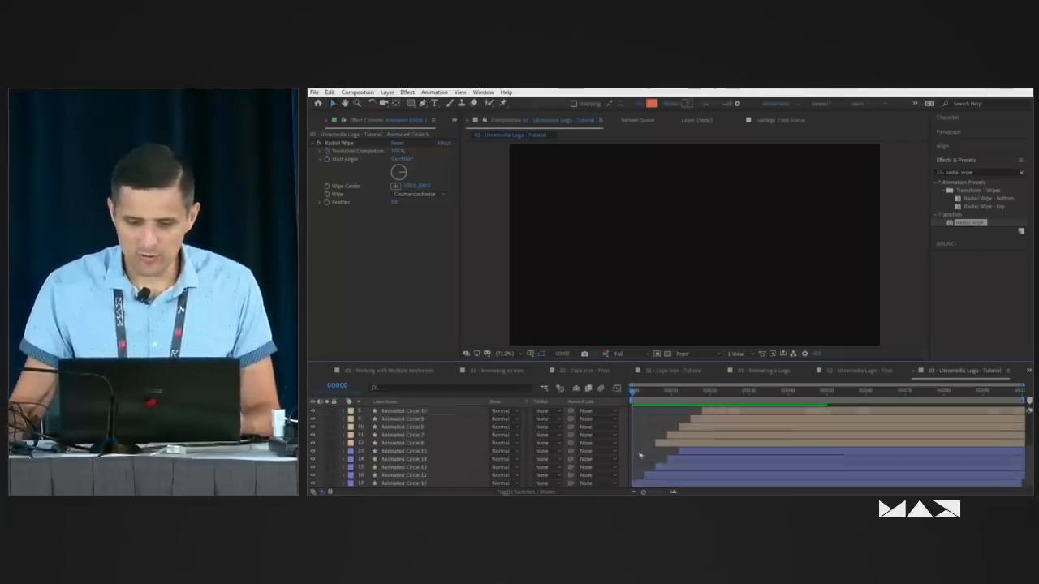
{"action": "left_click", "coordinate": [675, 484], "text": "shift"}
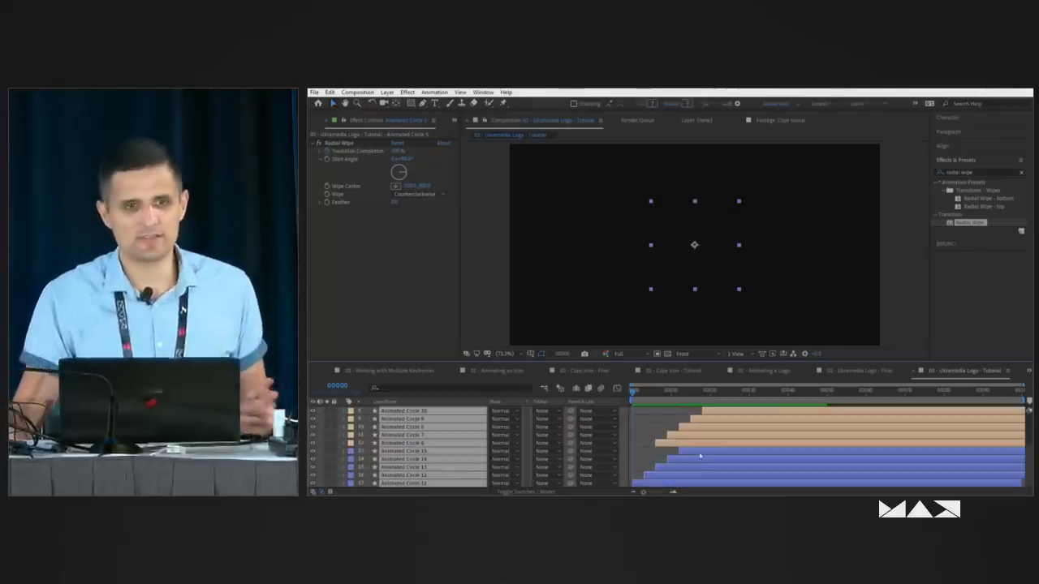
{"action": "scroll", "coordinate": [699, 457], "scroll_direction": "up", "scroll_amount": 3}
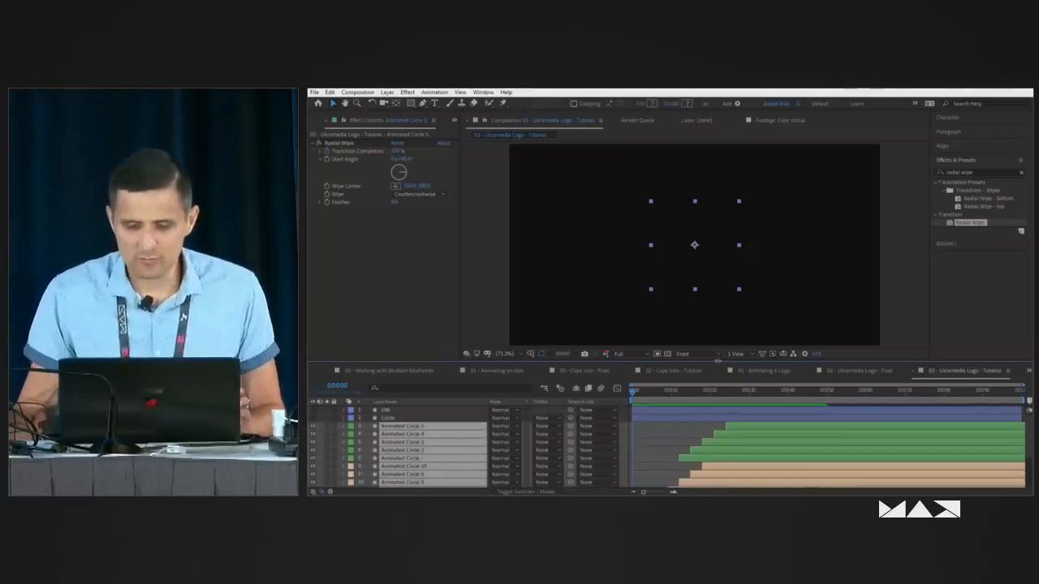
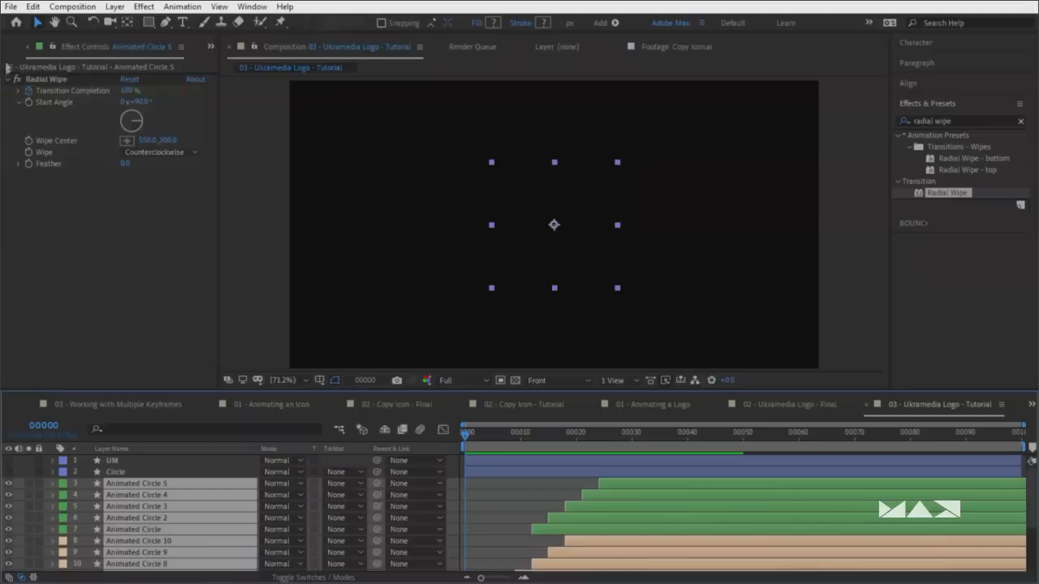
Pre-compose all fifteen Green, Peach and Blue Animated Circle layers into Pre-comp 1, moving all attributes into the new composition
{"action": "left_click", "coordinate": [11, 49]}
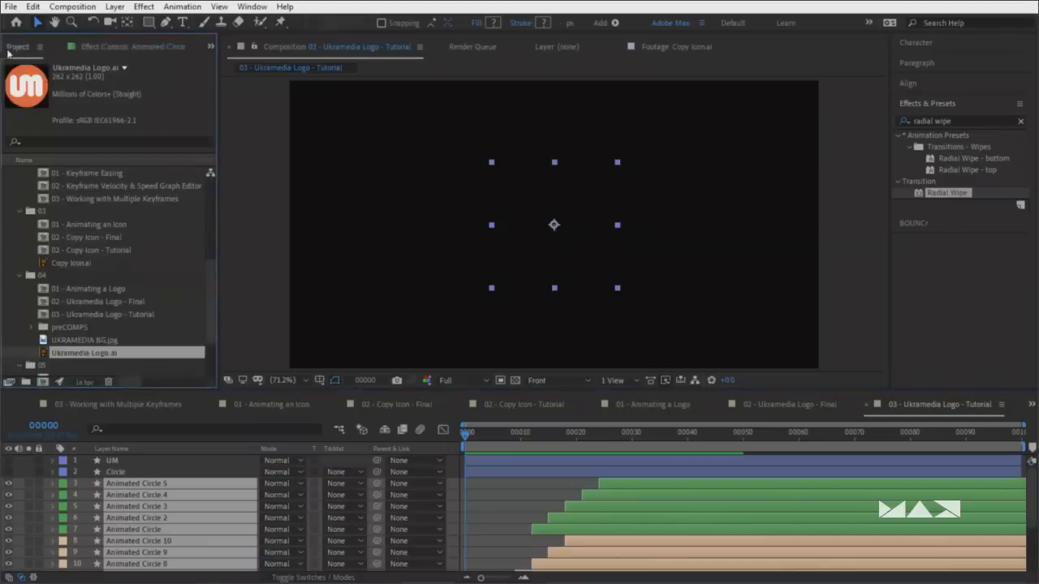
{"action": "left_click", "coordinate": [511, 517]}
{"action": "left_click", "coordinate": [641, 484]}
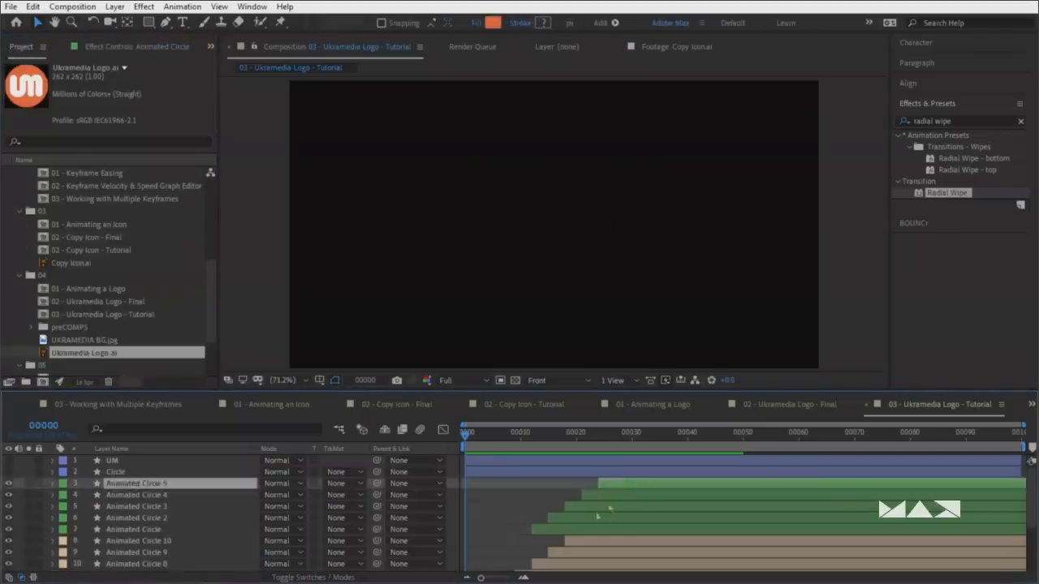
{"action": "scroll", "coordinate": [584, 528], "scroll_direction": "down", "scroll_amount": 3}
{"action": "left_click", "coordinate": [544, 568], "text": "shift"}
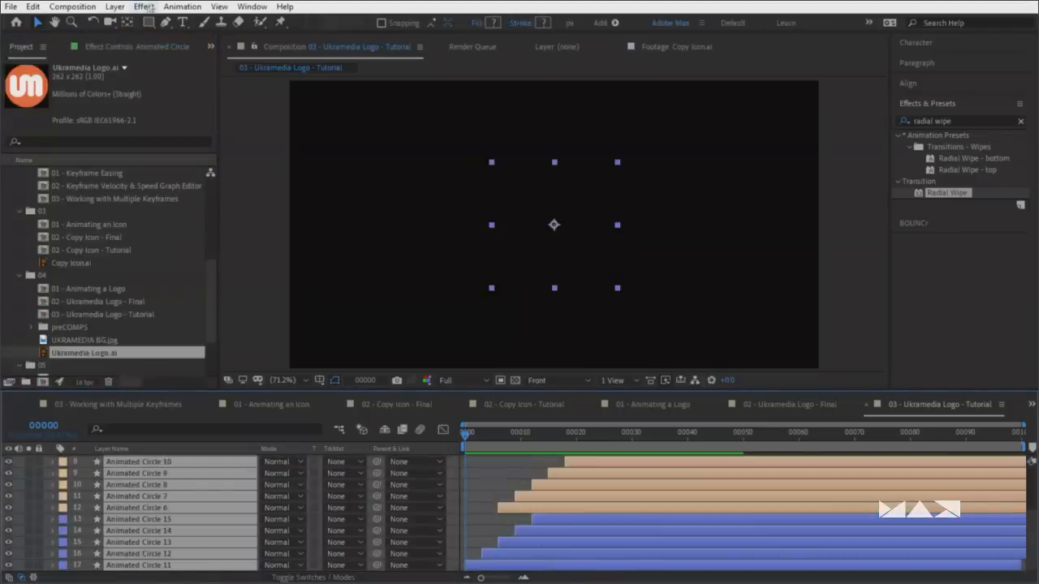
{"action": "left_click", "coordinate": [114, 6]}
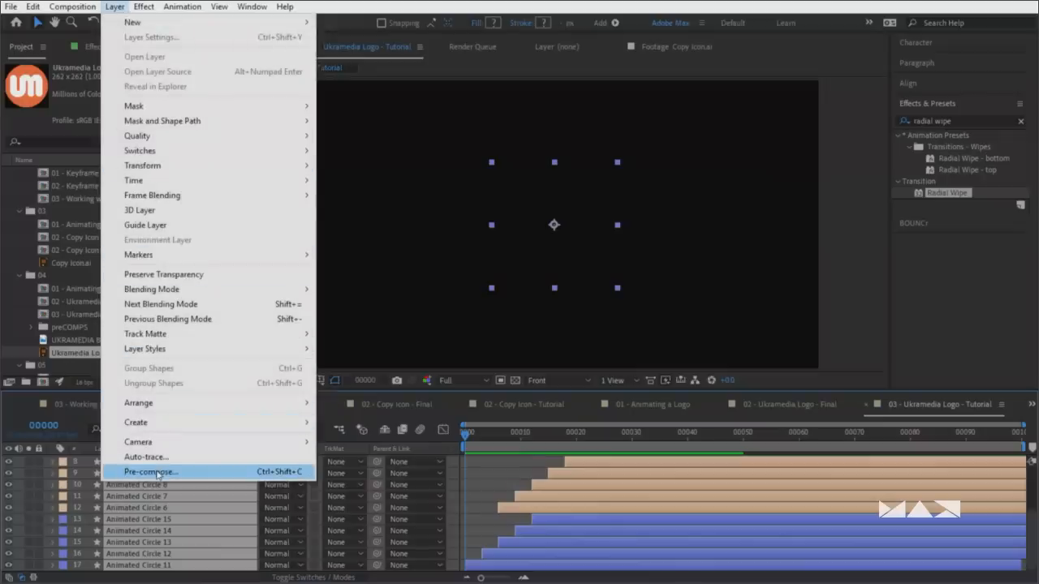
{"action": "left_click", "coordinate": [286, 474]}
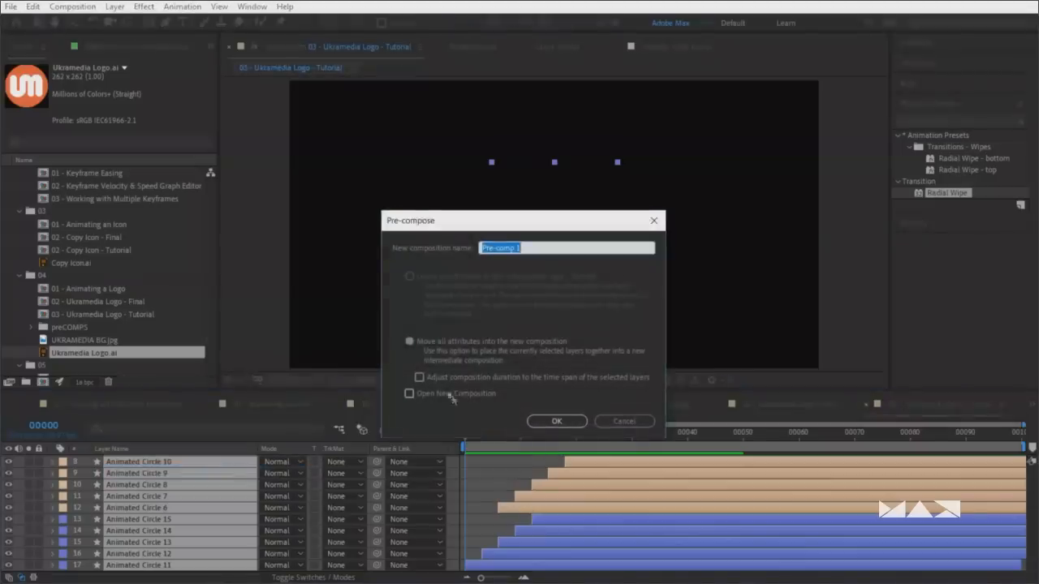
{"action": "left_click", "coordinate": [447, 345]}
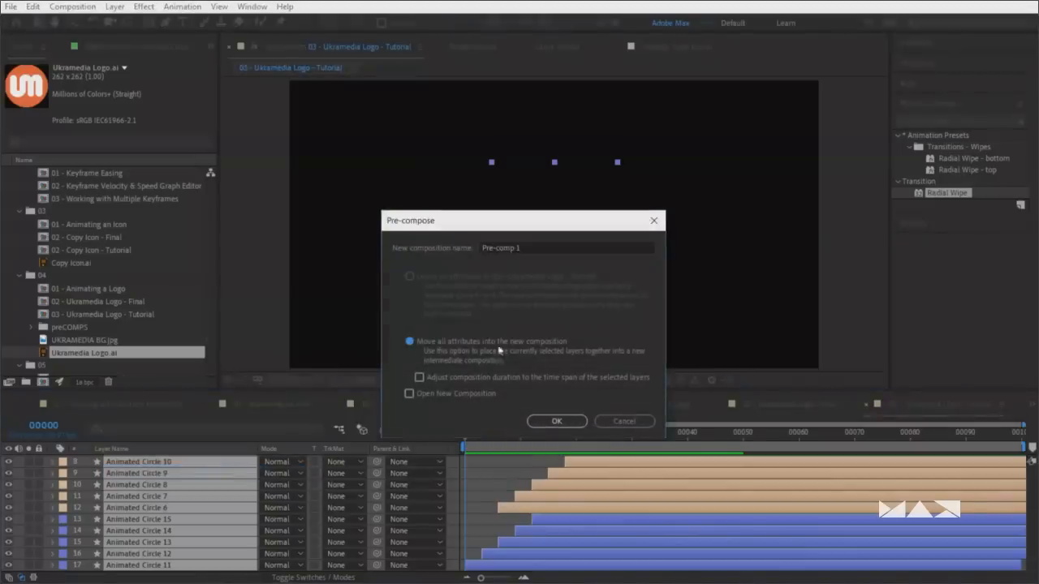
{"action": "left_click", "coordinate": [557, 420]}
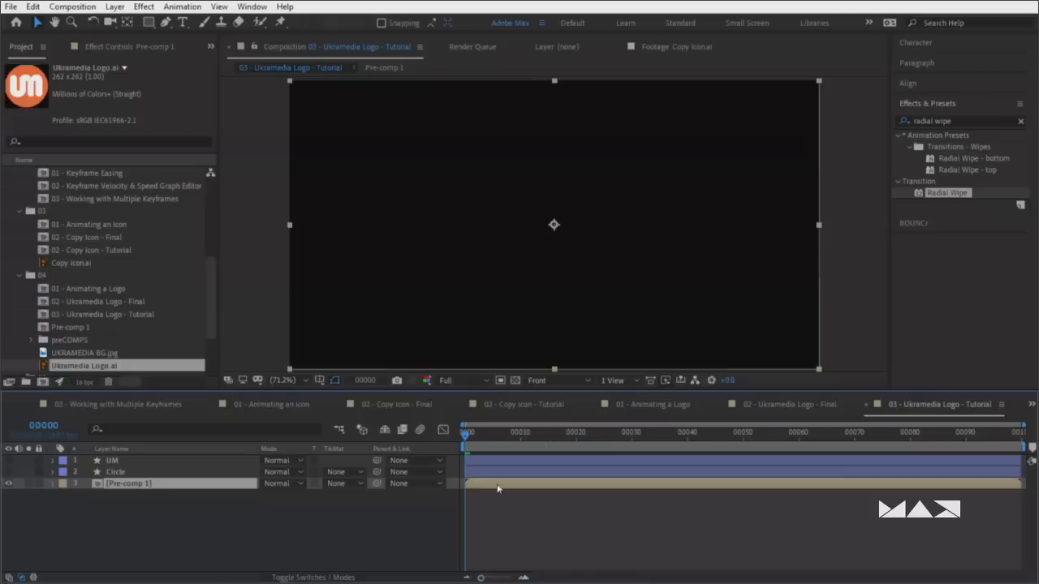
Open Pre-comp 1 to inspect its circle layers and return to the 03 - Ukramedia Logo - Tutorial composition
{"action": "double_click", "coordinate": [522, 485]}
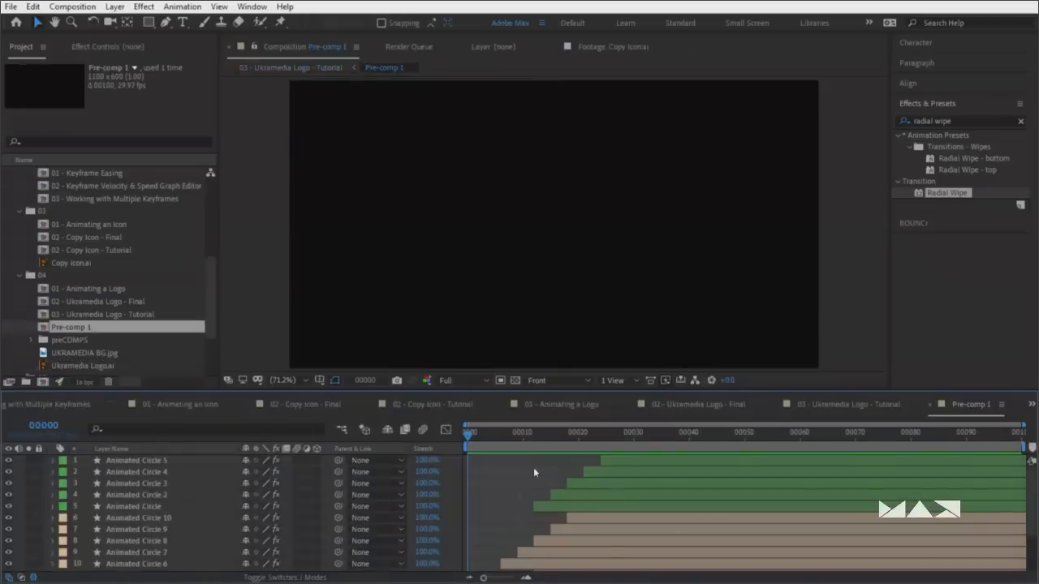
{"action": "key", "text": "Tab"}
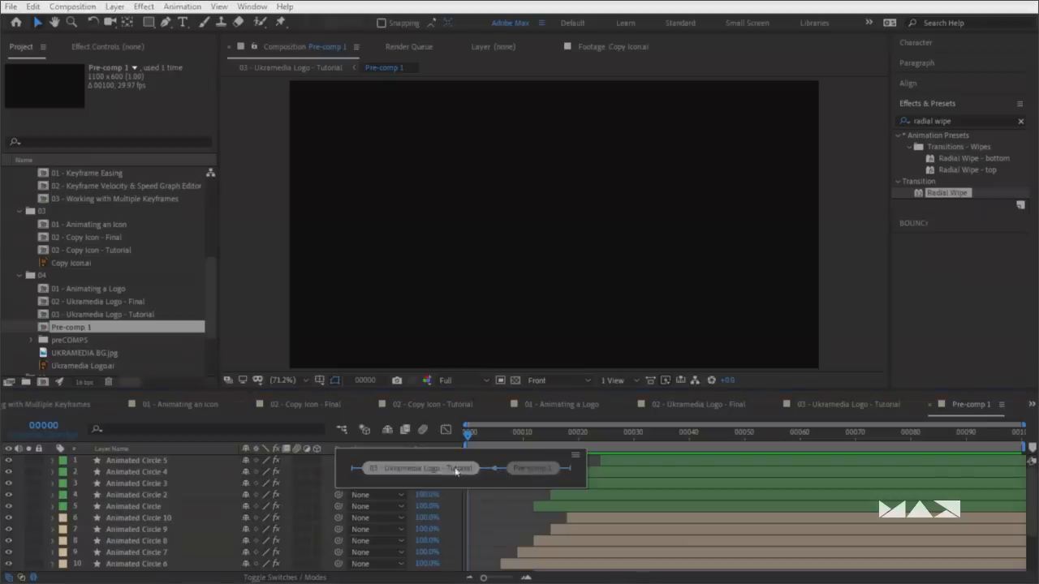
{"action": "left_click", "coordinate": [455, 469]}
{"action": "left_click", "coordinate": [453, 540]}
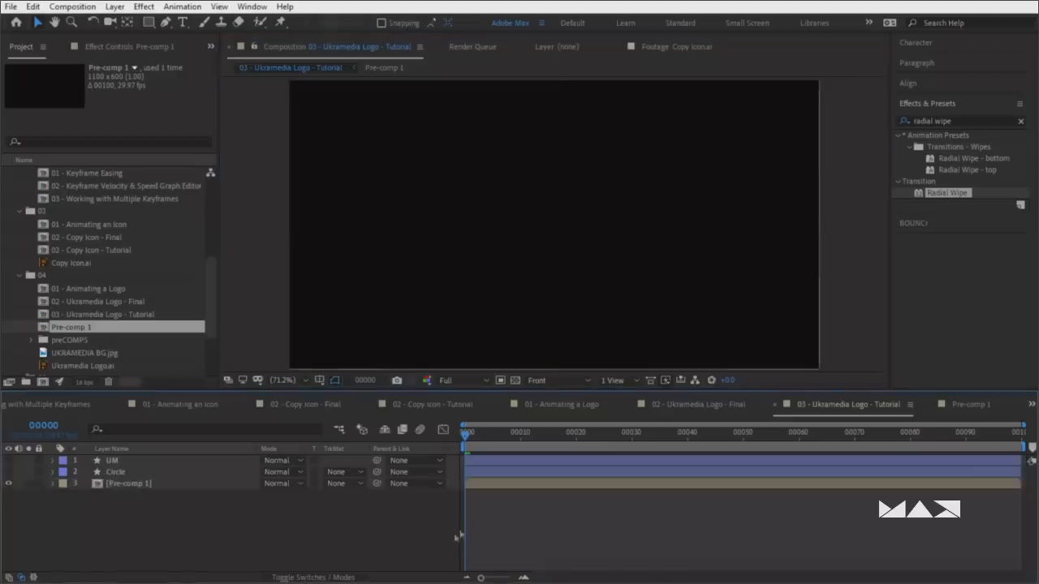
Preview the pre-composed radial wipe animation from frame 0 in the main composition
{"action": "key", "text": "space"}
{"action": "left_click", "coordinate": [502, 485]}
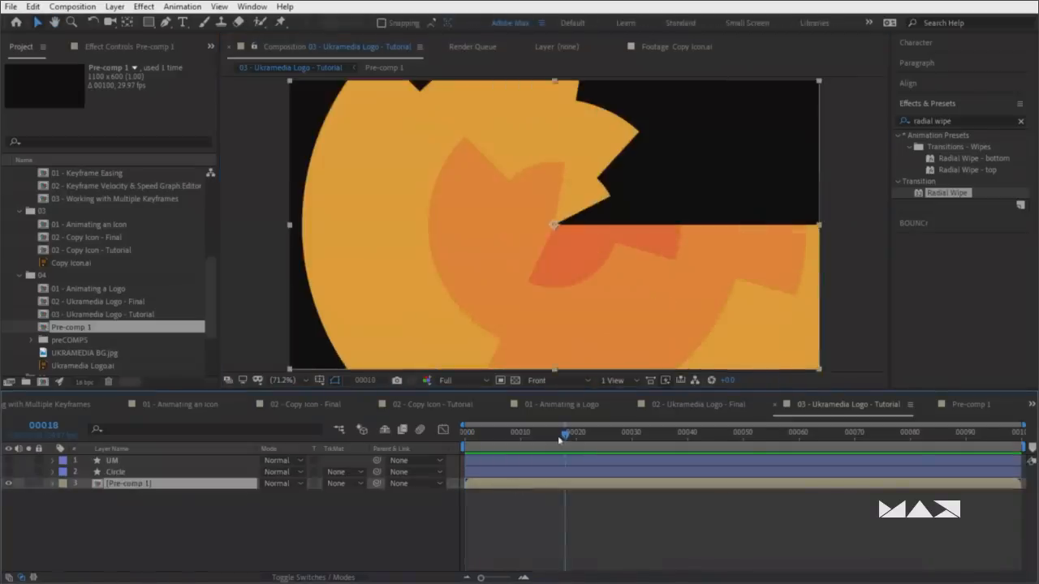
{"action": "left_click_drag", "start_coordinate": [558, 439], "coordinate": [464, 439]}
{"action": "key", "text": "space"}
{"action": "left_click", "coordinate": [499, 494]}
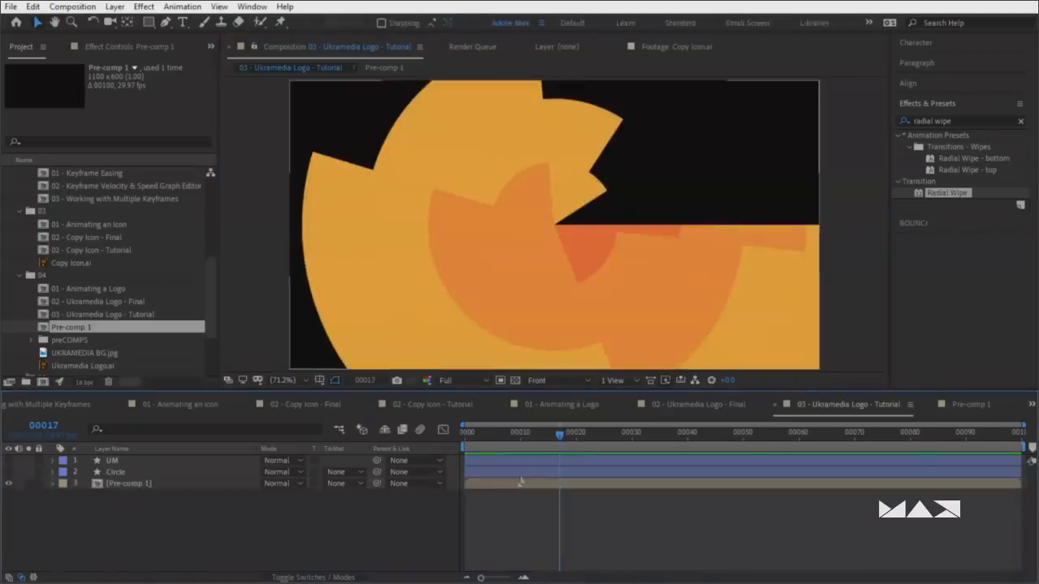
At frame 21, make the Circle layer visible and solo it
{"action": "left_click_drag", "start_coordinate": [559, 436], "coordinate": [581, 442]}
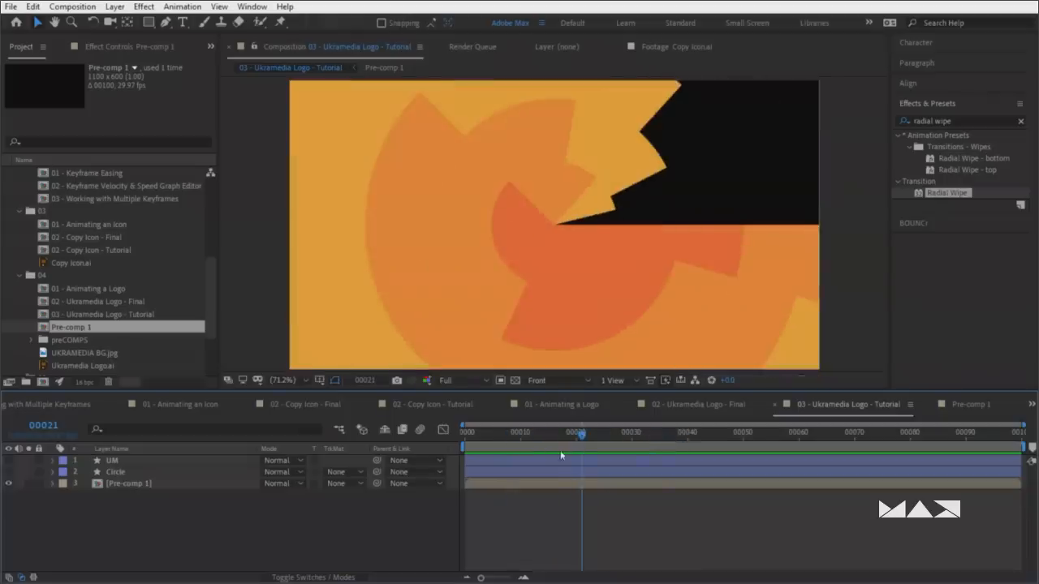
{"action": "left_click", "coordinate": [9, 472]}
{"action": "left_click", "coordinate": [29, 472]}
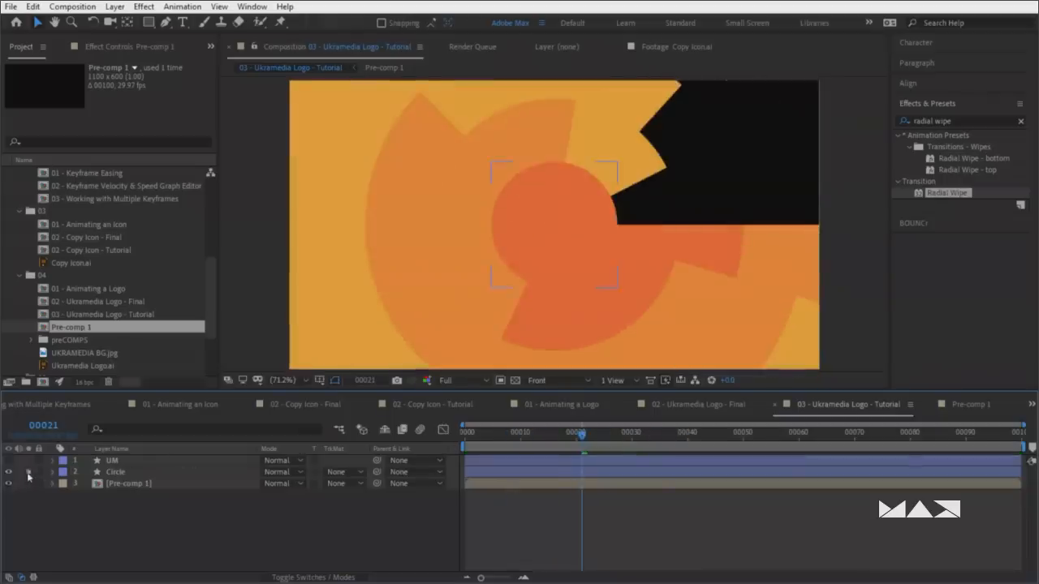
{"action": "left_click", "coordinate": [115, 472]}
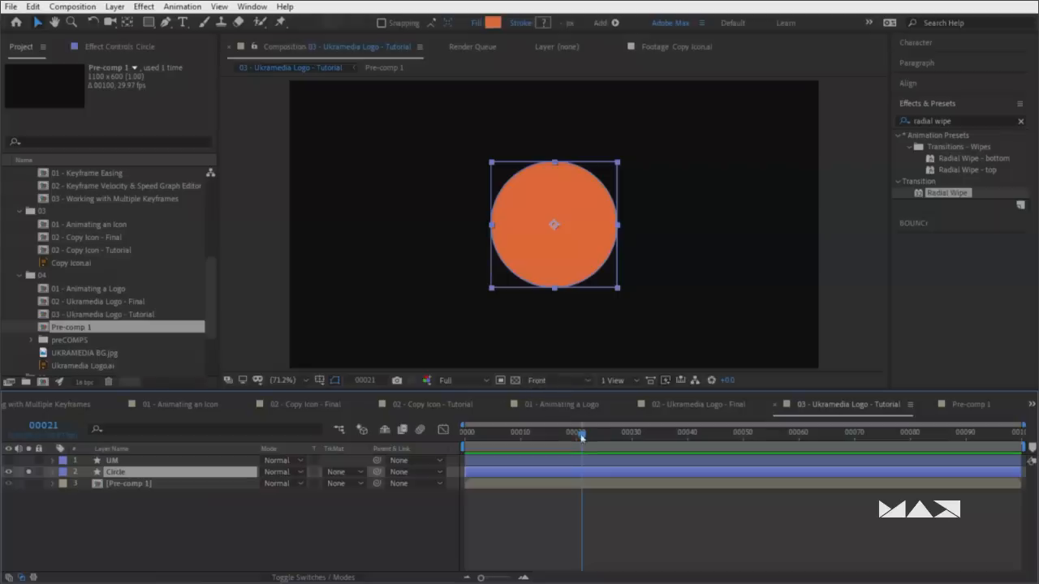
Unsolo the Circle layer and add a Scale keyframe to it at frame 24
{"action": "mouse_move", "coordinate": [581, 436]}
{"action": "left_mouse_down"}
{"action": "mouse_move", "coordinate": [549, 435]}
{"action": "mouse_move", "coordinate": [566, 435]}
{"action": "mouse_move", "coordinate": [551, 446]}
{"action": "mouse_move", "coordinate": [598, 446]}
{"action": "left_mouse_up"}
{"action": "left_click", "coordinate": [29, 473]}
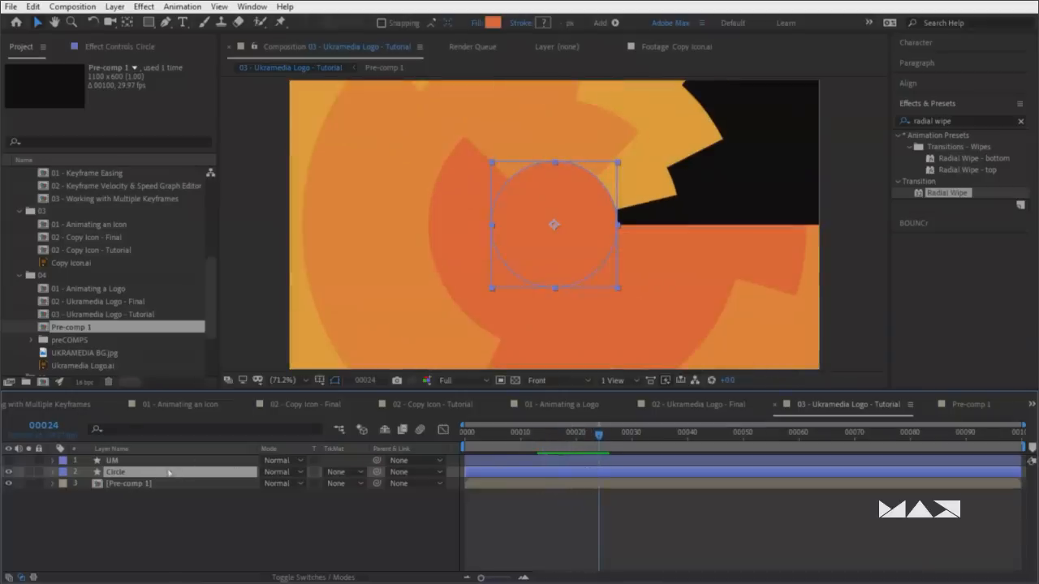
{"action": "key", "text": "s"}
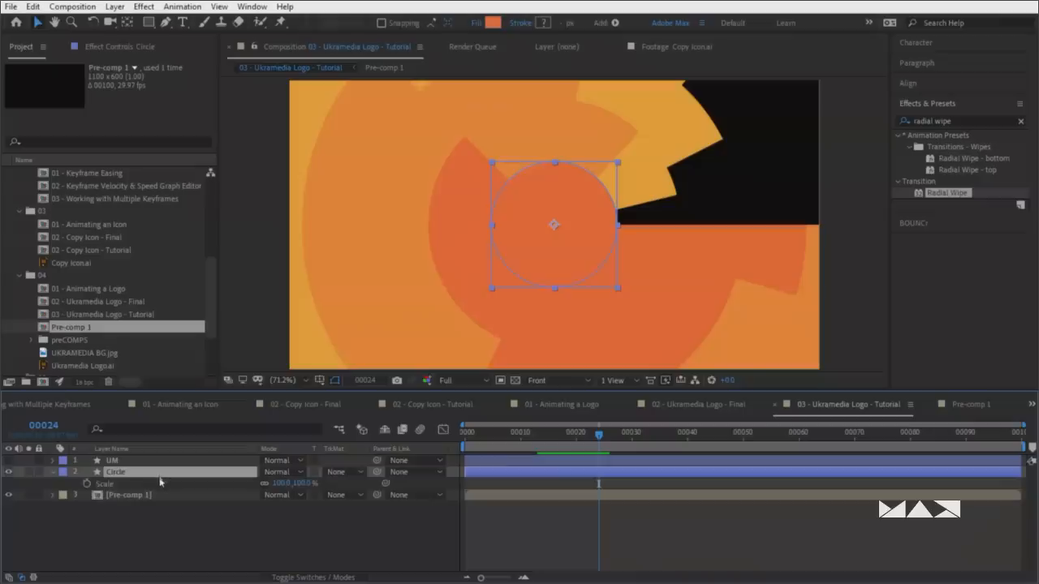
{"action": "left_click", "coordinate": [87, 483]}
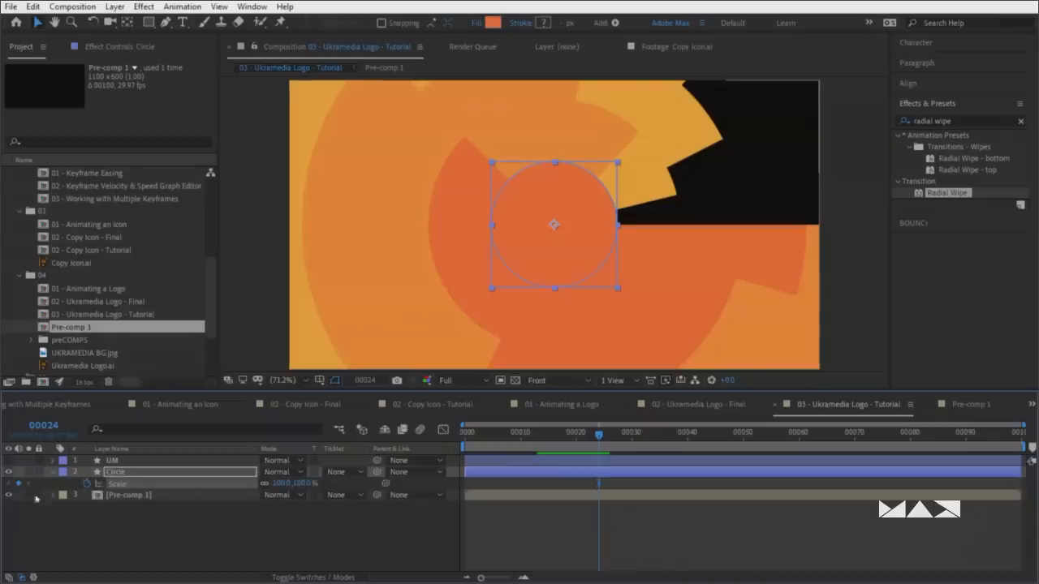
Solo the Circle layer, add a 100% Scale keyframe at frame 54 and set the frame 24 keyframe to 485%
{"action": "left_click", "coordinate": [28, 472]}
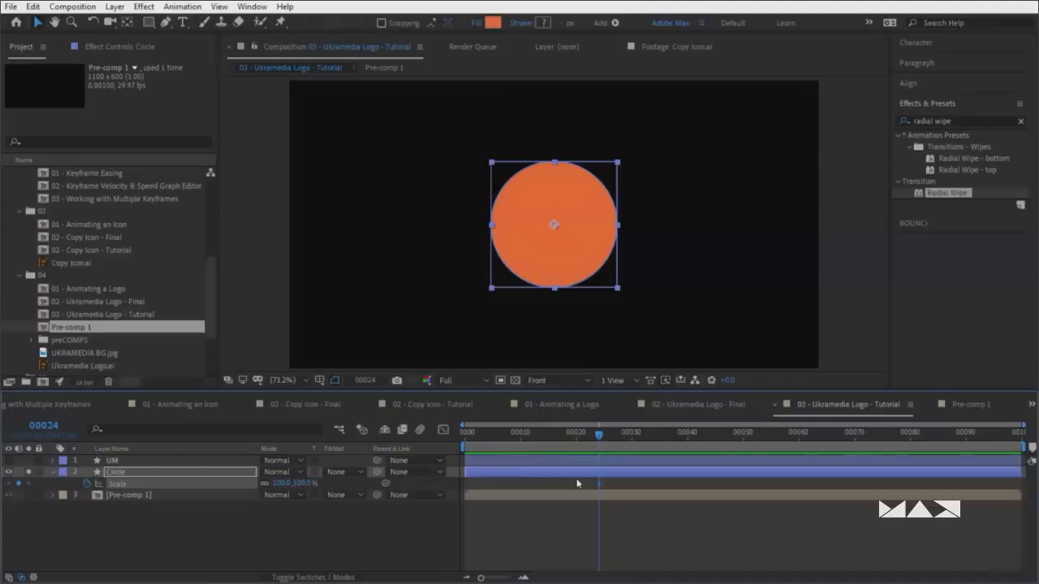
{"action": "key", "text": "shift+Page_Down"}
{"action": "key", "text": "shift+Page_Down"}
{"action": "key", "text": "shift+Page_Down"}
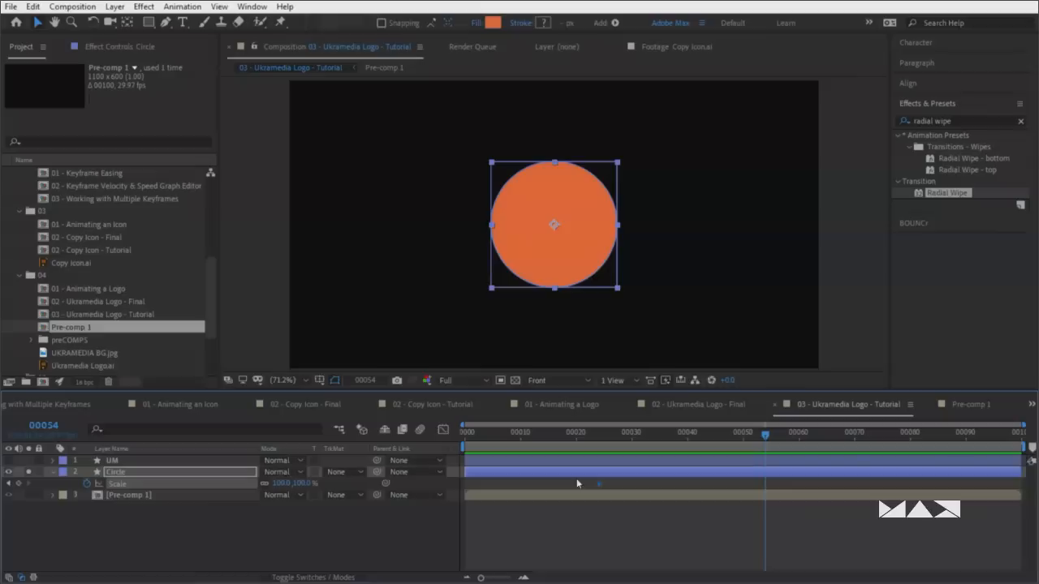
{"action": "left_click", "coordinate": [10, 483]}
{"action": "left_click_drag", "start_coordinate": [303, 484], "coordinate": [536, 456]}
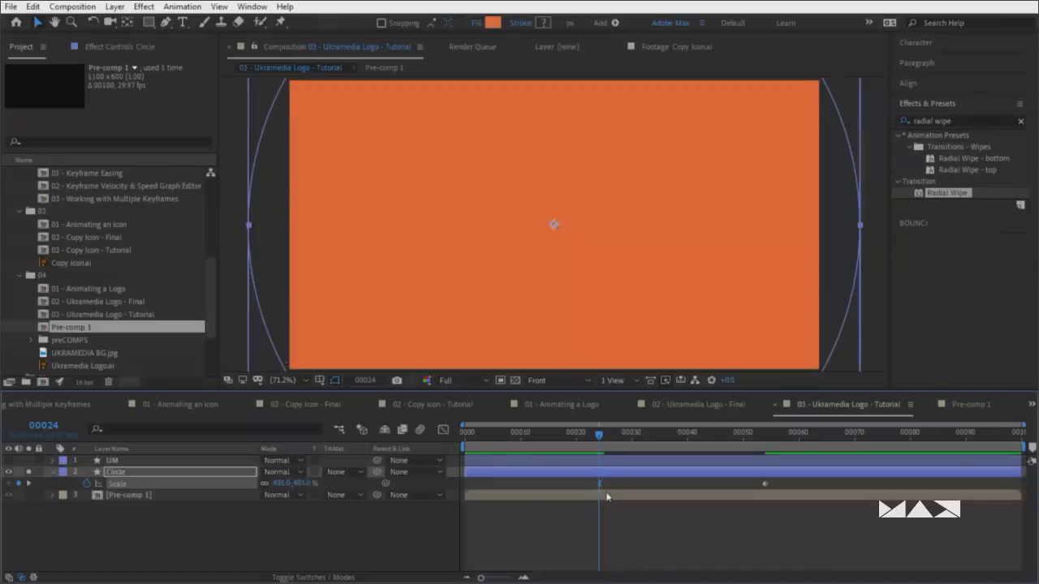
Unlock the incoming velocity dimensions of the frame 54 Scale keyframe and set both X and Y incoming influence to 100%
{"action": "double_click", "coordinate": [765, 485]}
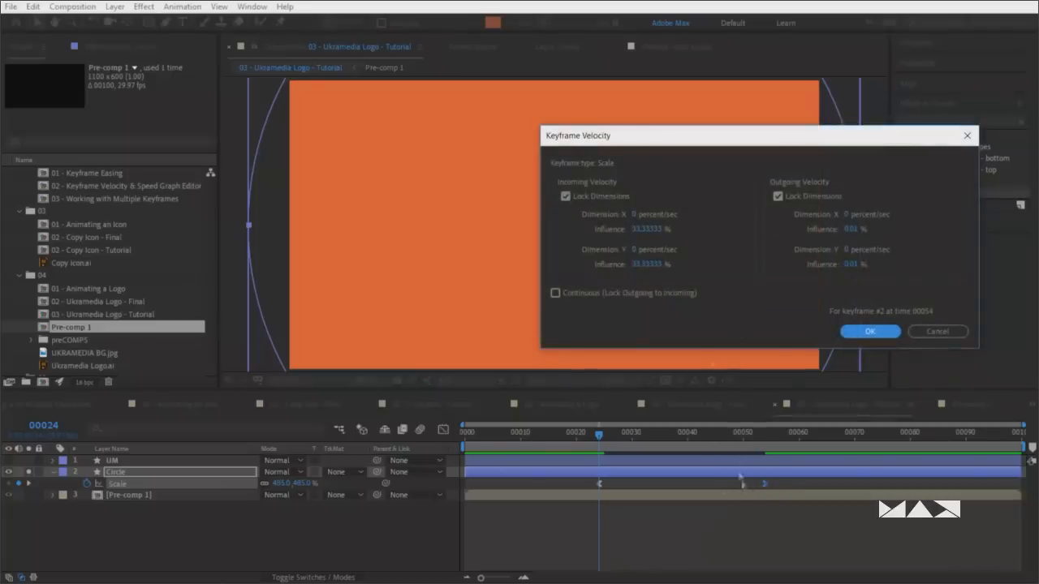
{"action": "left_click", "coordinate": [565, 197]}
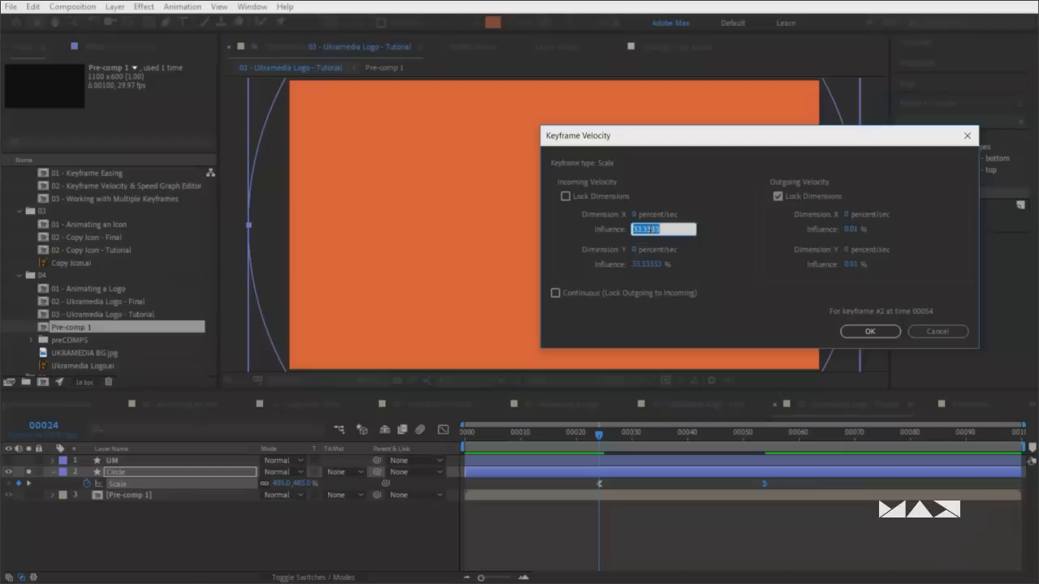
{"action": "type", "text": "100"}
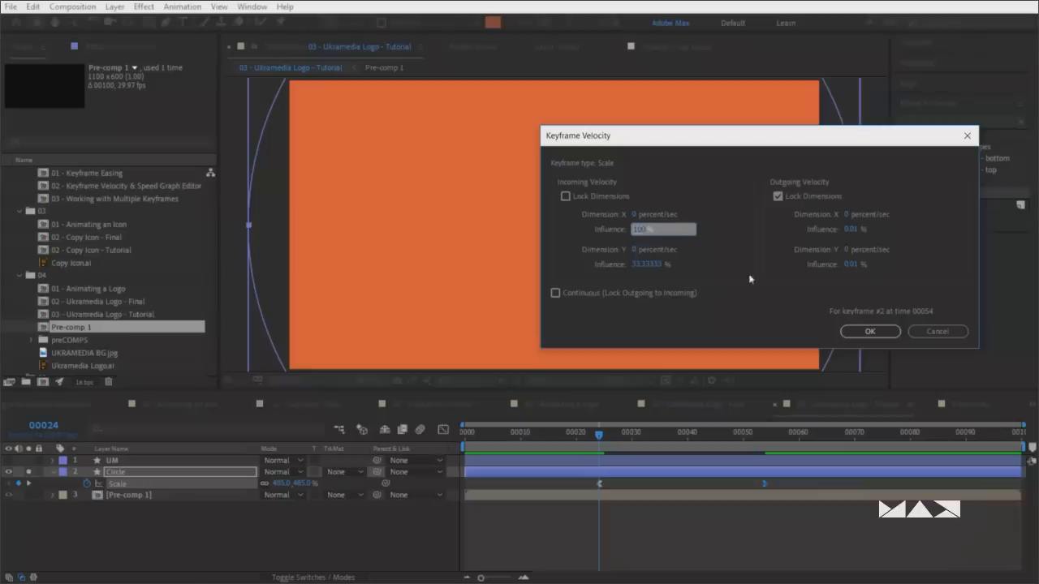
{"action": "left_click", "coordinate": [858, 333]}
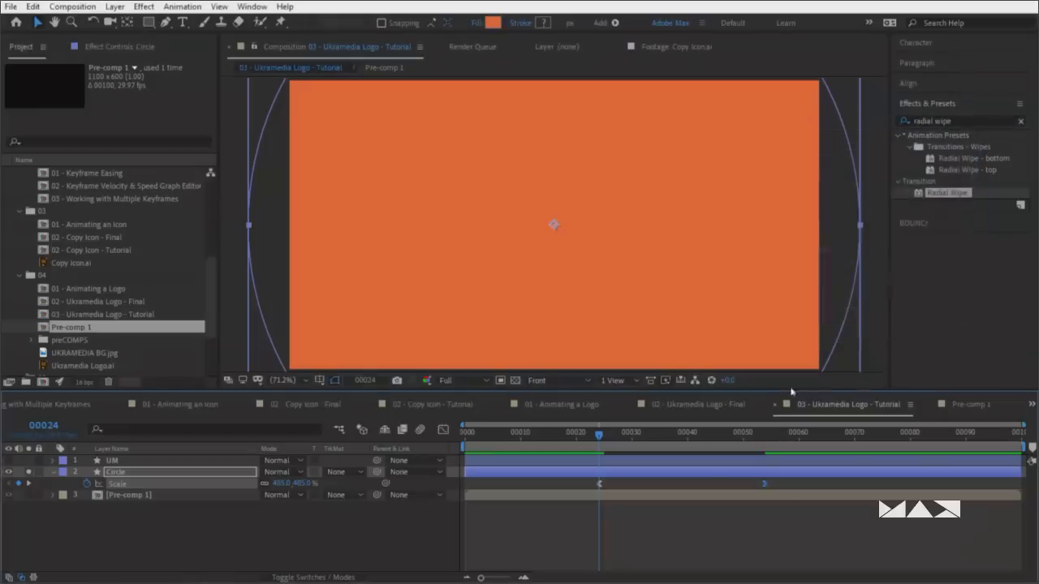
{"action": "key", "text": "ctrl+shift+k"}
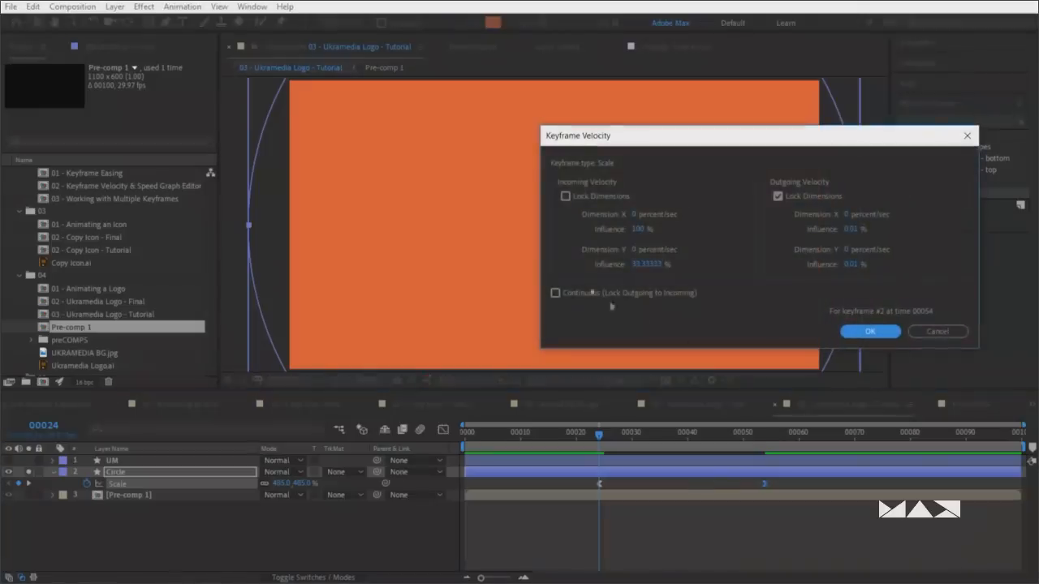
{"action": "left_click", "coordinate": [648, 264]}
{"action": "type", "text": "100"}
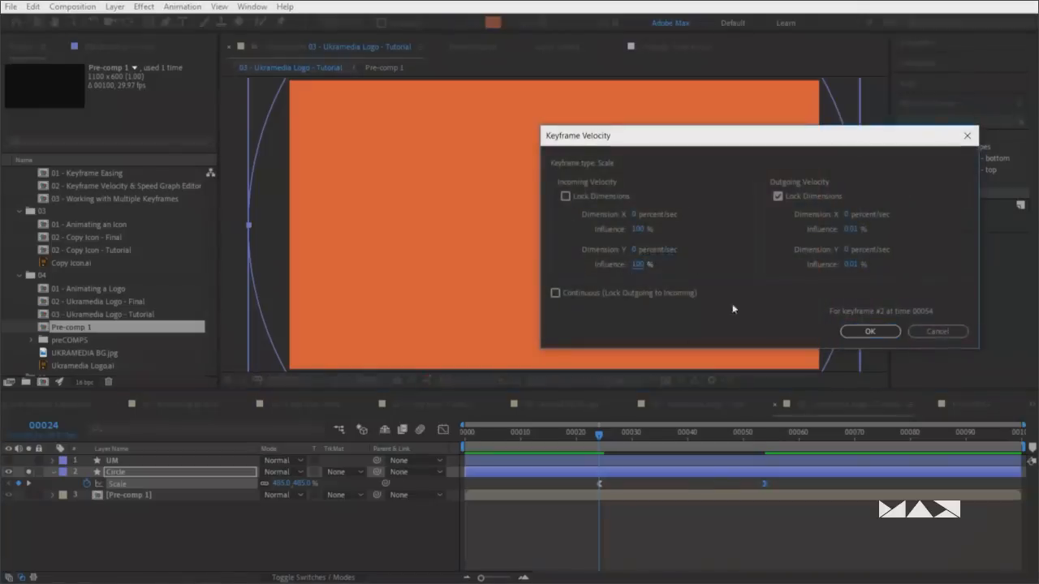
{"action": "left_click", "coordinate": [860, 331]}
Preview the soloed Circle layer's scale animation and examine how it shrinks between frames 25 and 37
{"action": "key", "text": "space"}
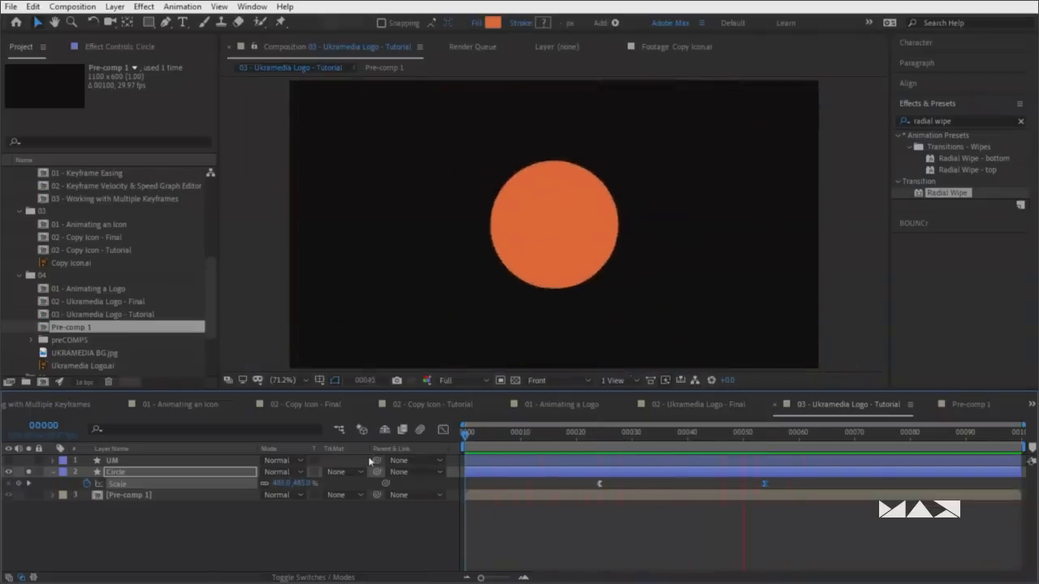
{"action": "key", "text": "space"}
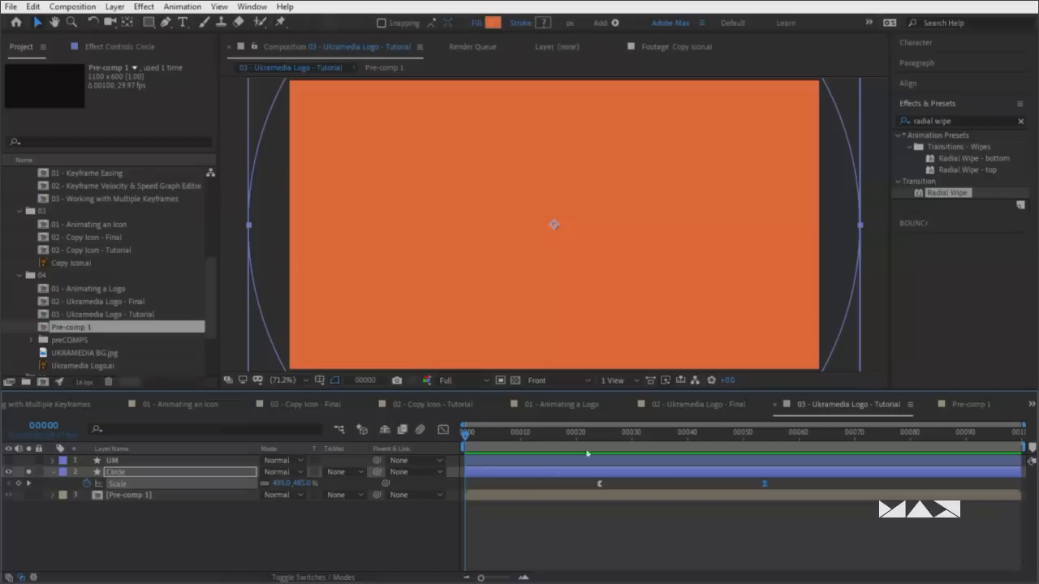
{"action": "mouse_move", "coordinate": [586, 432]}
{"action": "left_mouse_down"}
{"action": "mouse_move", "coordinate": [633, 439]}
{"action": "mouse_move", "coordinate": [604, 433]}
{"action": "left_mouse_up"}
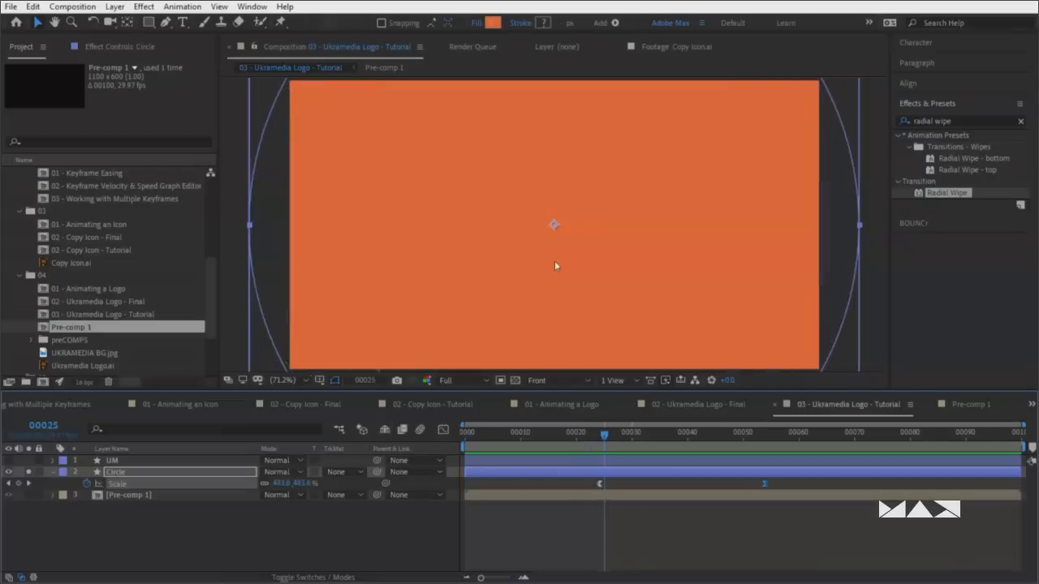
{"action": "left_click_drag", "start_coordinate": [591, 437], "coordinate": [665, 434]}
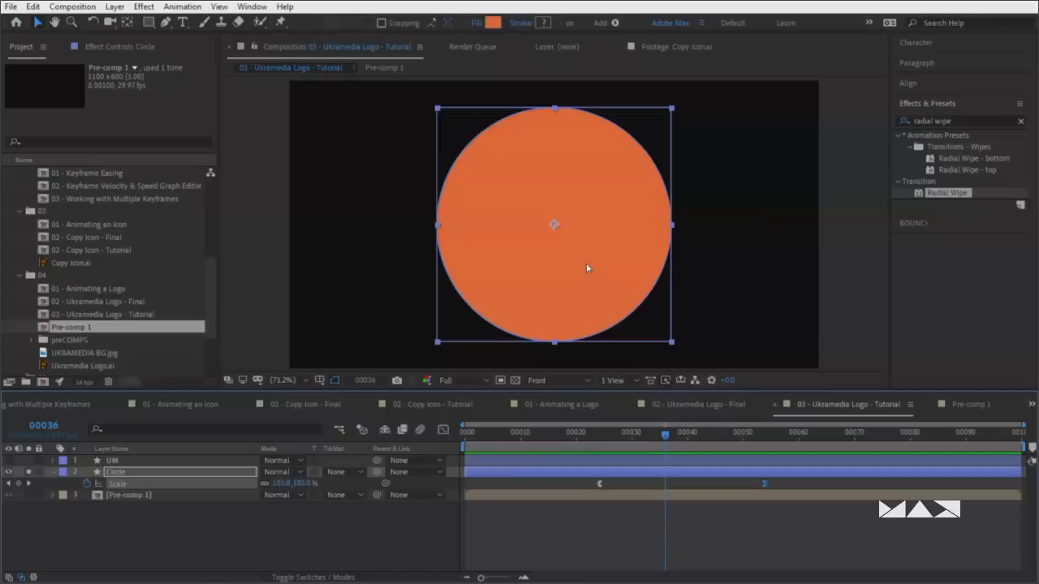
{"action": "mouse_move", "coordinate": [659, 440]}
{"action": "left_mouse_down"}
{"action": "mouse_move", "coordinate": [590, 450]}
{"action": "mouse_move", "coordinate": [662, 457]}
{"action": "mouse_move", "coordinate": [671, 442]}
{"action": "left_mouse_up"}
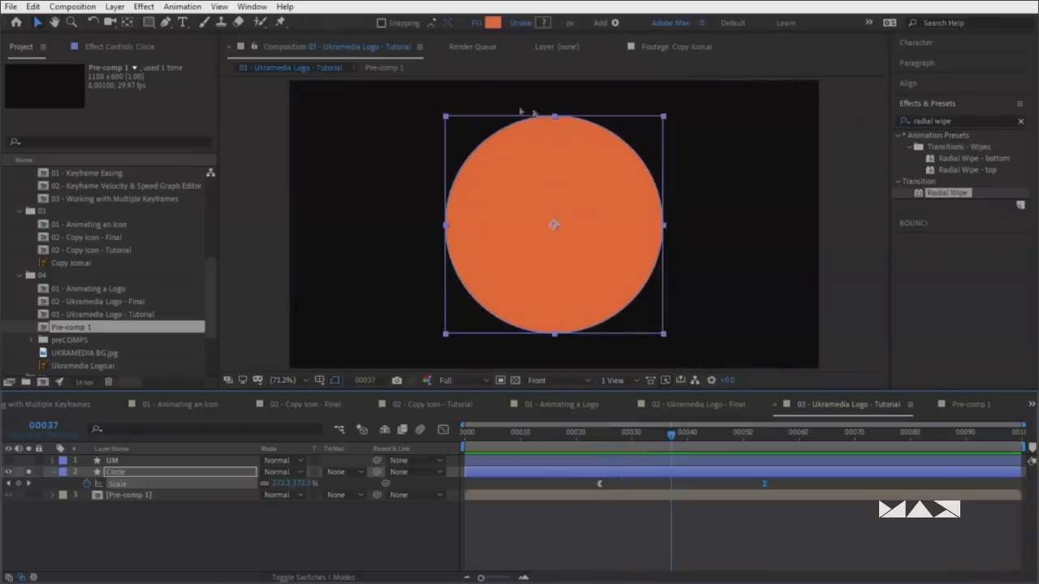
{"action": "mouse_move", "coordinate": [649, 444]}
{"action": "left_mouse_down"}
{"action": "mouse_move", "coordinate": [659, 444]}
{"action": "mouse_move", "coordinate": [639, 446]}
{"action": "left_mouse_up"}
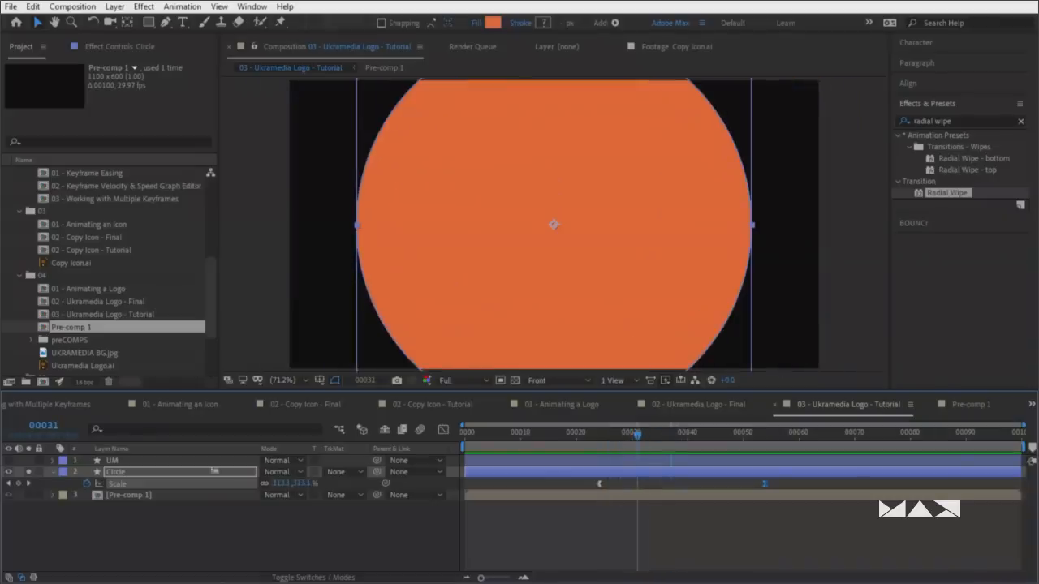
Unsolo the Circle layer and check its scaling against the Pre-comp 1 wipes up to frame 33
{"action": "left_click", "coordinate": [153, 496]}
{"action": "left_click", "coordinate": [581, 435]}
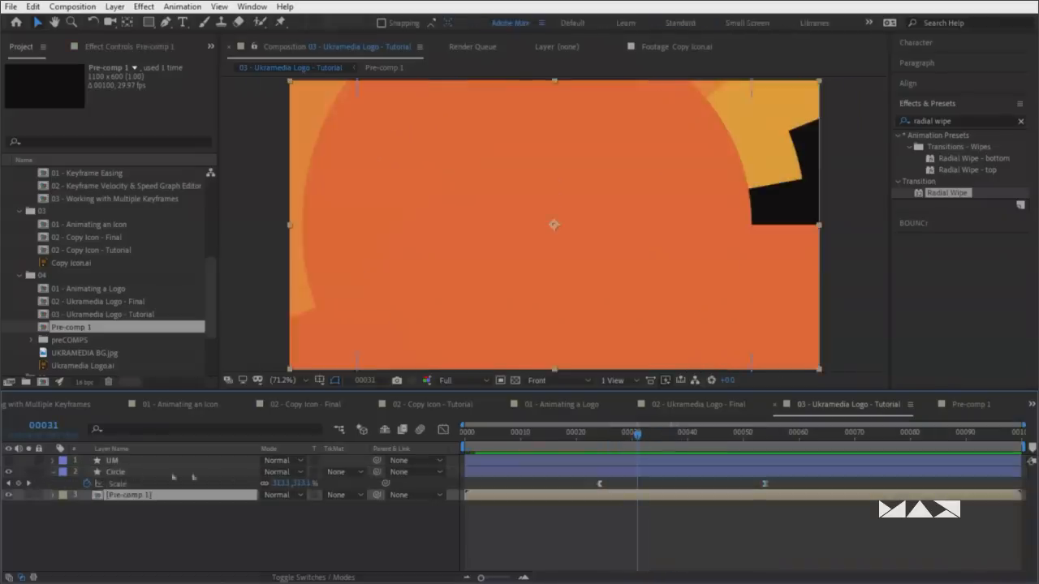
{"action": "left_click_drag", "start_coordinate": [599, 442], "coordinate": [649, 438]}
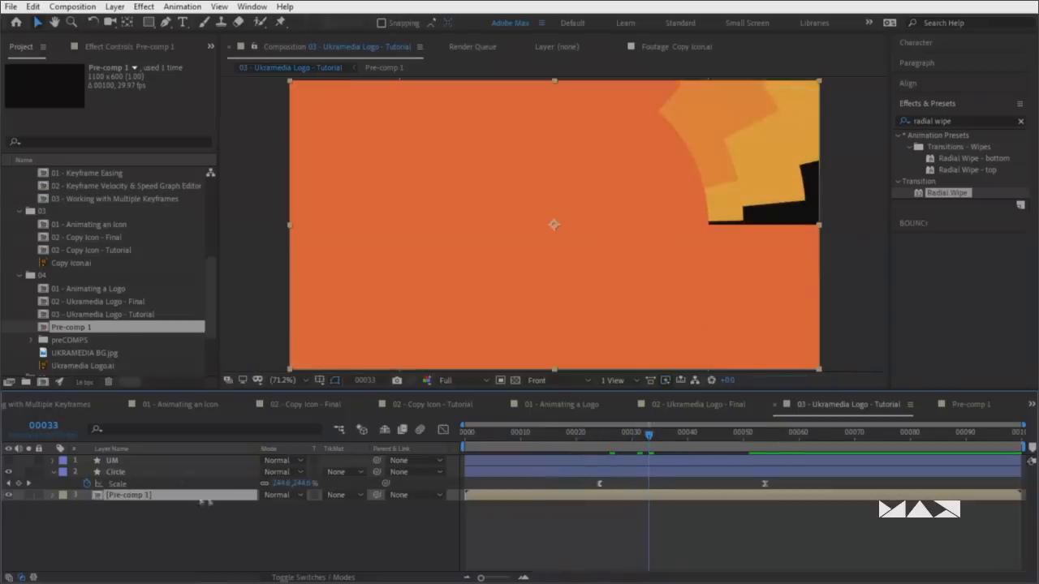
Set Pre-comp 1's track matte to Alpha Matte "Circle" and preview the wipes shrinking inside the circle
{"action": "left_click", "coordinate": [345, 495]}
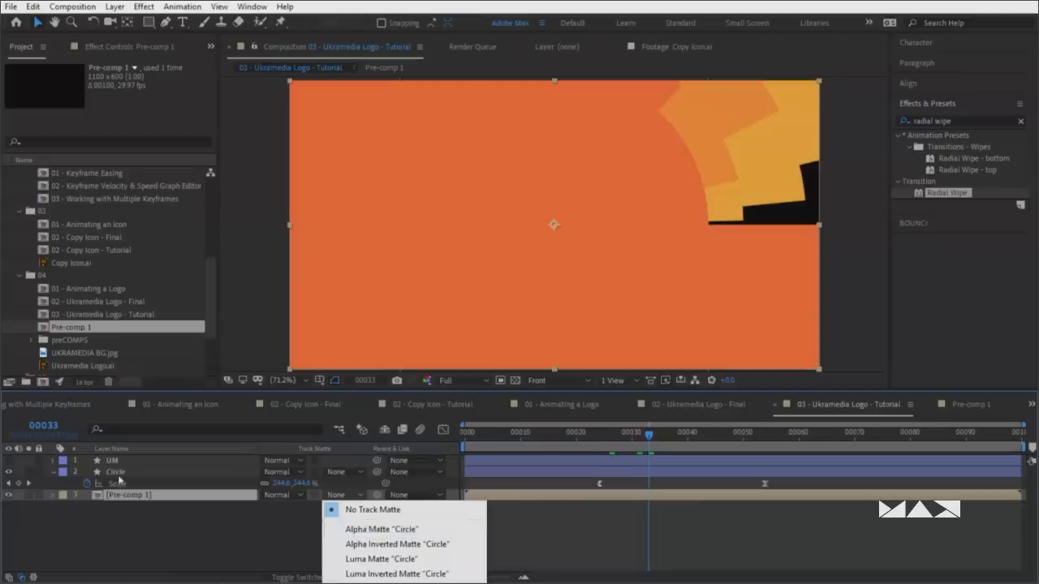
{"action": "left_click", "coordinate": [381, 529]}
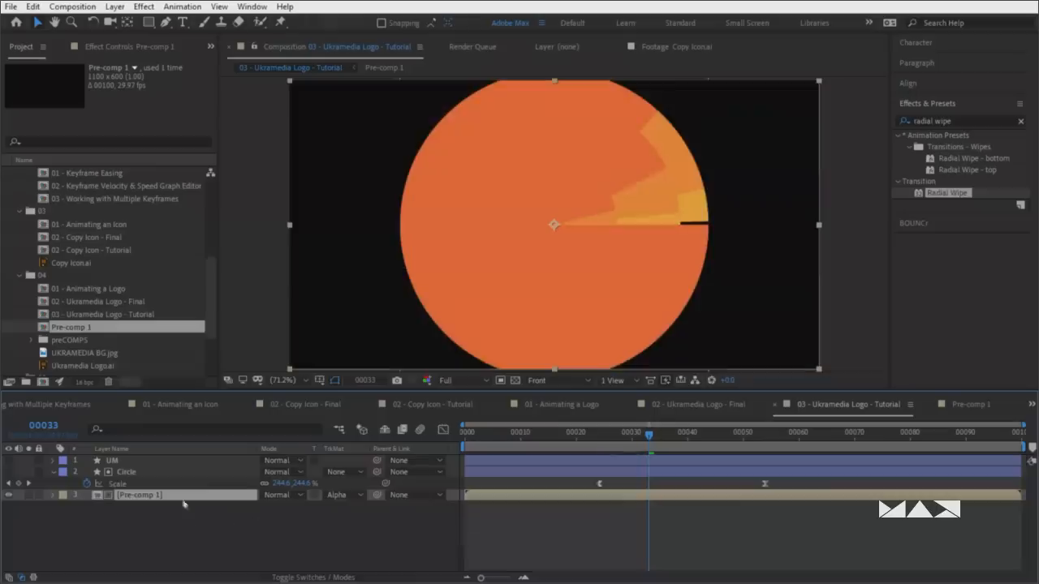
{"action": "left_click", "coordinate": [132, 474]}
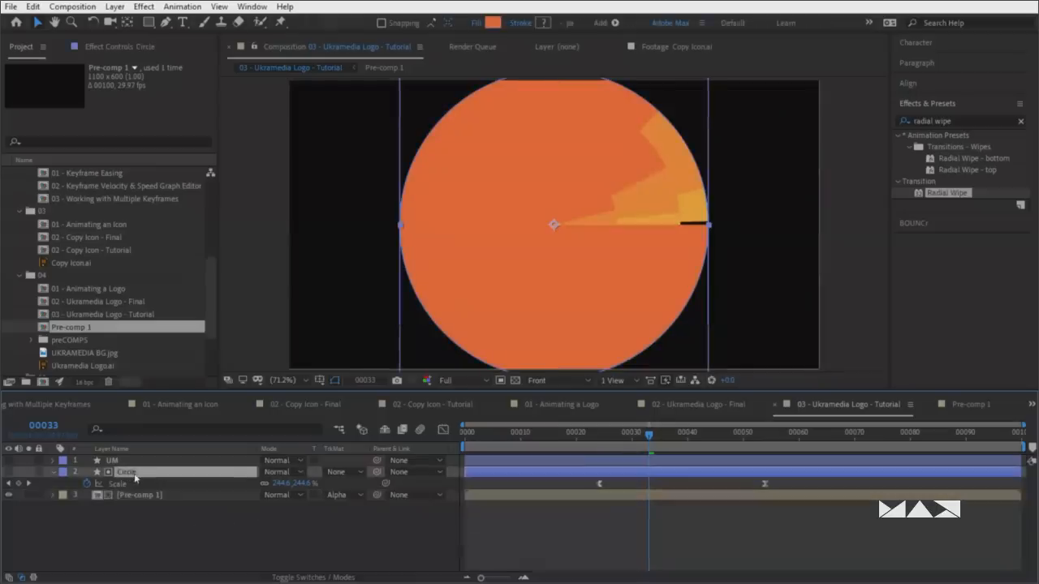
{"action": "left_click", "coordinate": [152, 496]}
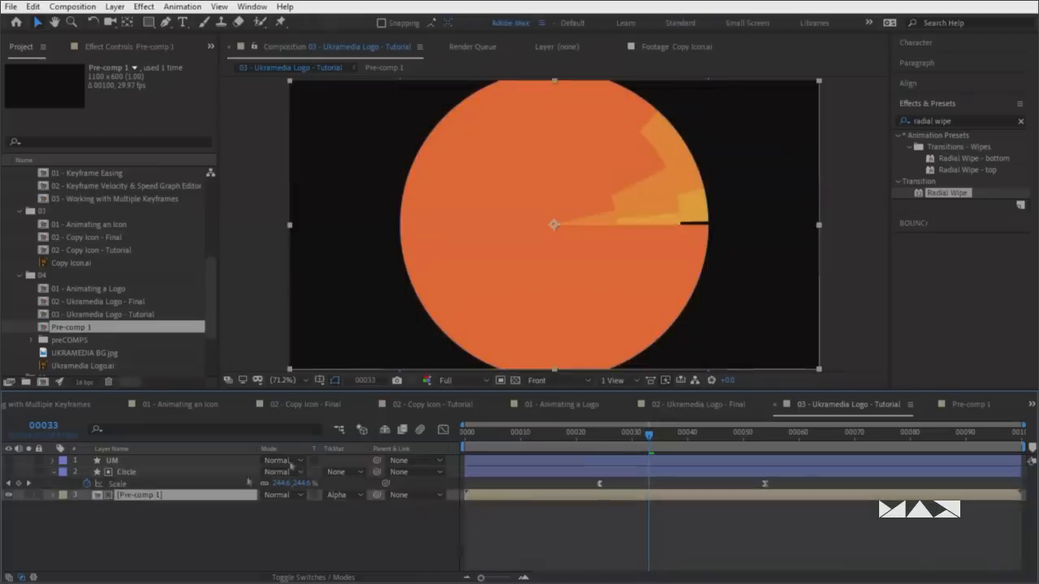
{"action": "left_click_drag", "start_coordinate": [503, 443], "coordinate": [609, 442]}
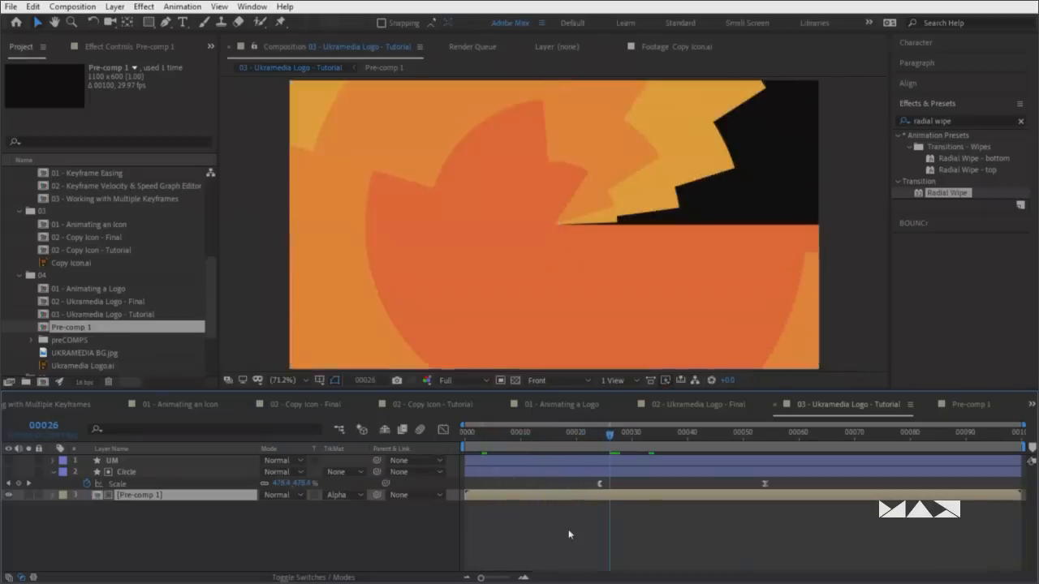
{"action": "key", "text": "space"}
{"action": "key", "text": "space"}
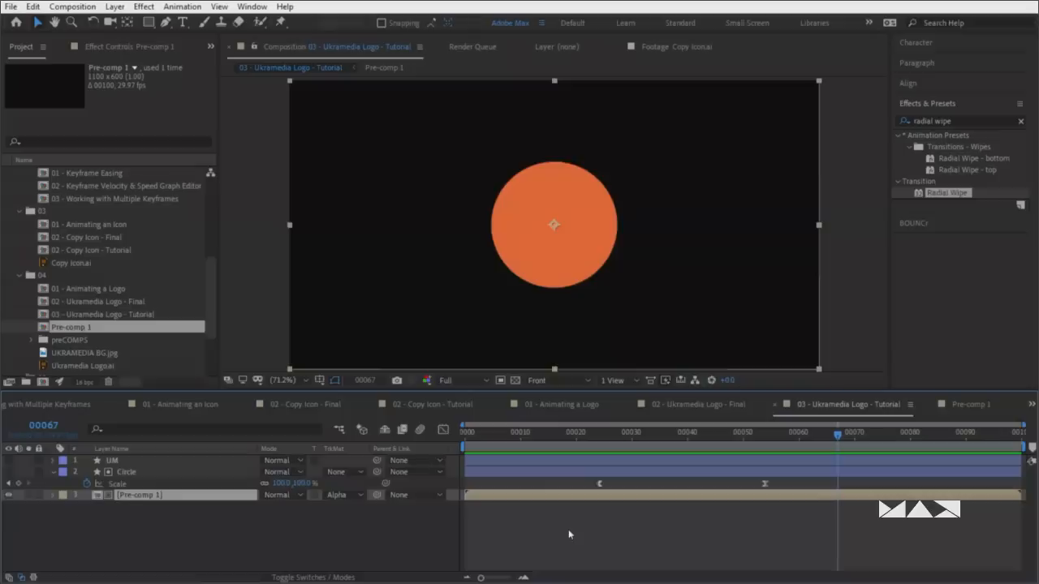
Make the UM layer visible and preview the composition from frame 0
{"action": "left_click", "coordinate": [9, 461]}
{"action": "left_click_drag", "start_coordinate": [751, 438], "coordinate": [429, 467]}
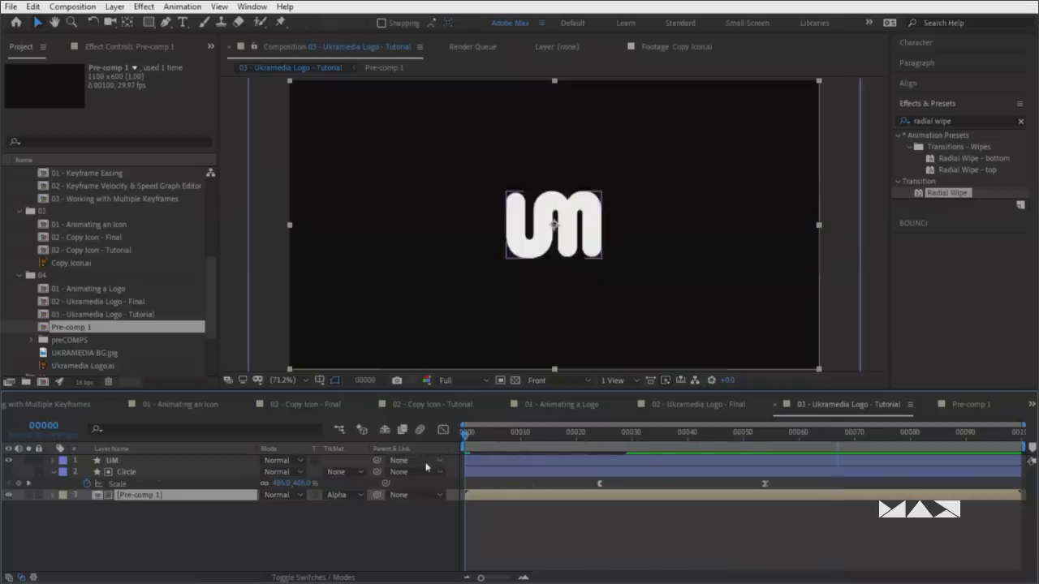
{"action": "key", "text": "space"}
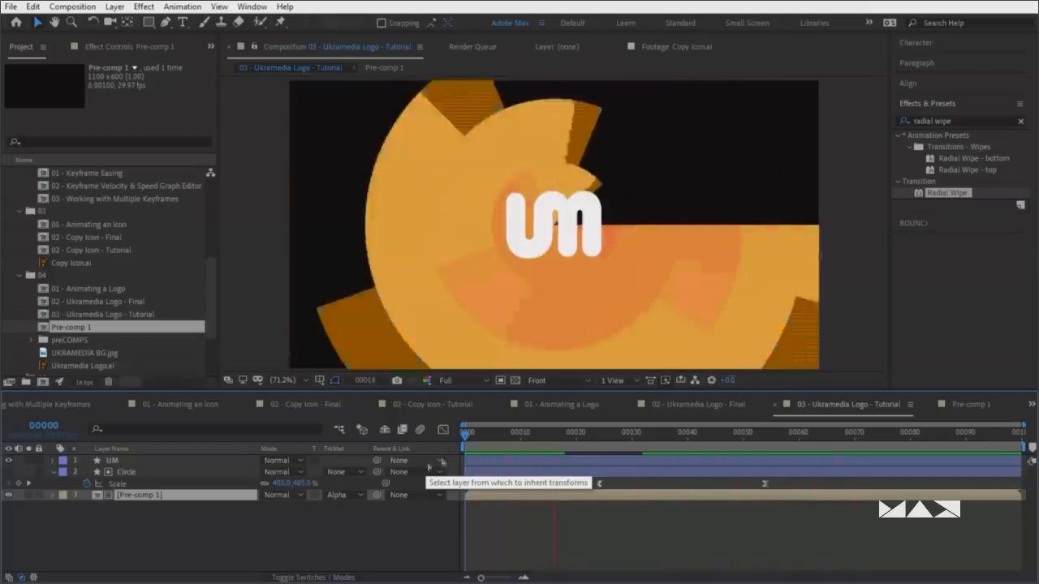
{"action": "key", "text": "space"}
{"action": "left_click_drag", "start_coordinate": [671, 444], "coordinate": [598, 445]}
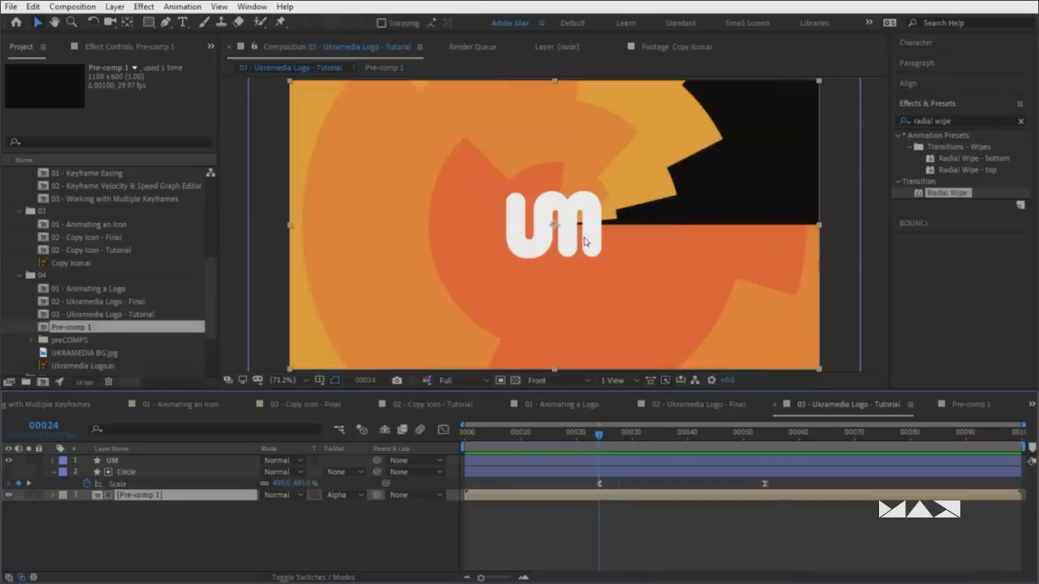
Add Scale and Rotation keyframes to the UM layer at frames 24 and 54
{"action": "left_click", "coordinate": [114, 461]}
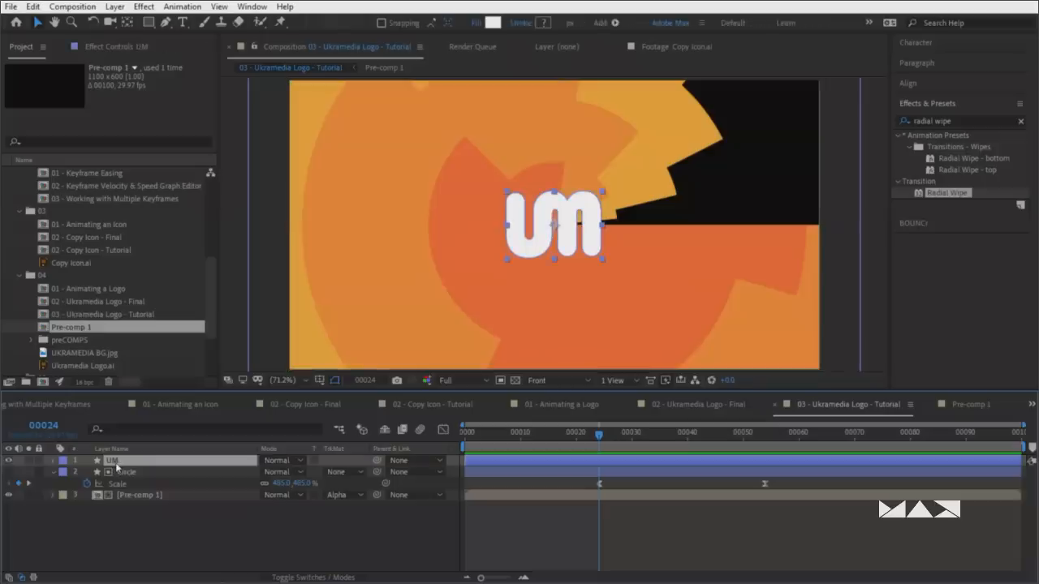
{"action": "key", "text": "r"}
{"action": "key", "text": "shift+s"}
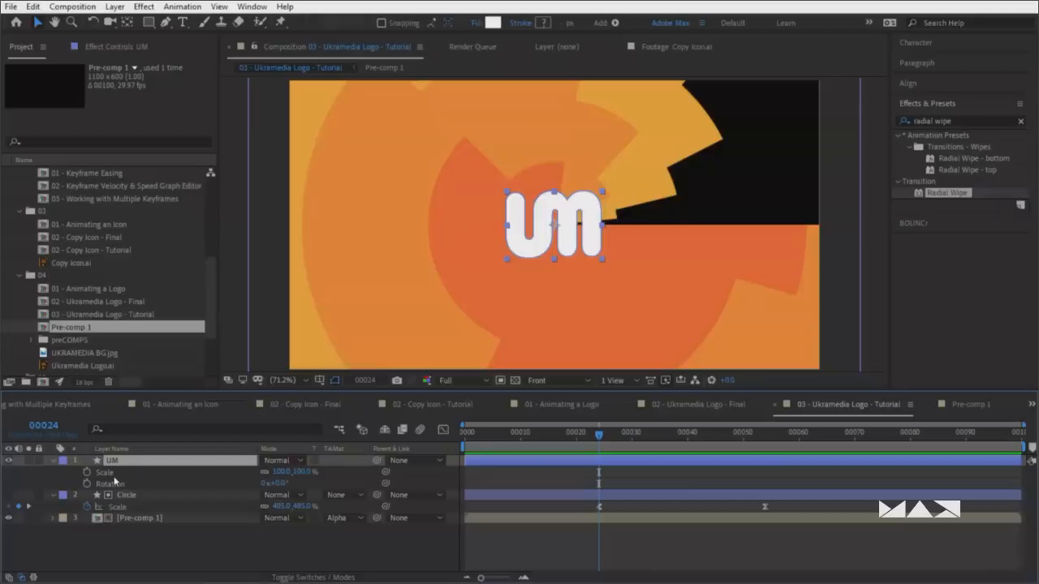
{"action": "left_click_drag", "start_coordinate": [86, 472], "coordinate": [88, 485]}
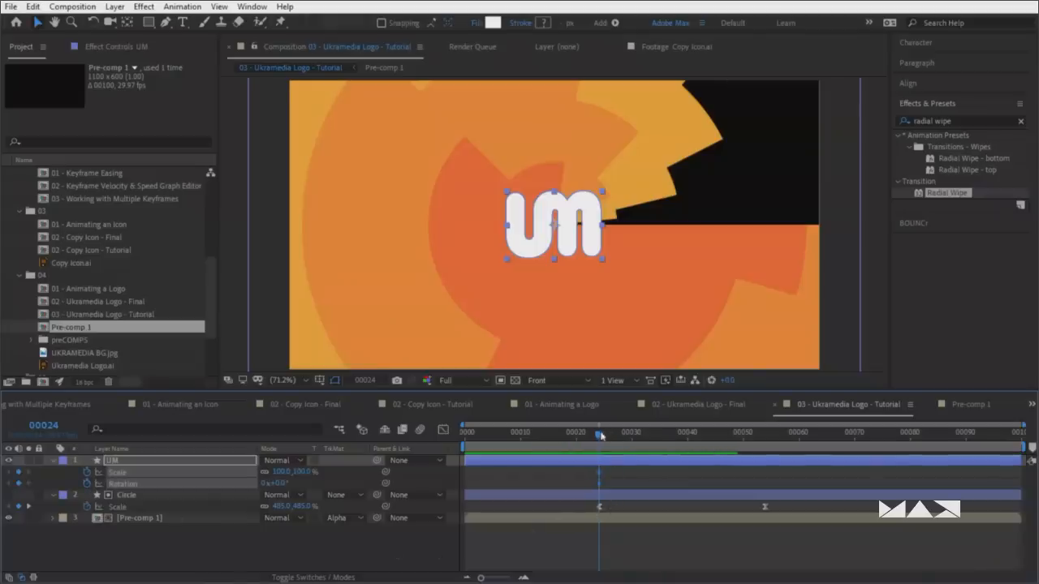
{"action": "left_click_drag", "start_coordinate": [599, 435], "coordinate": [769, 448]}
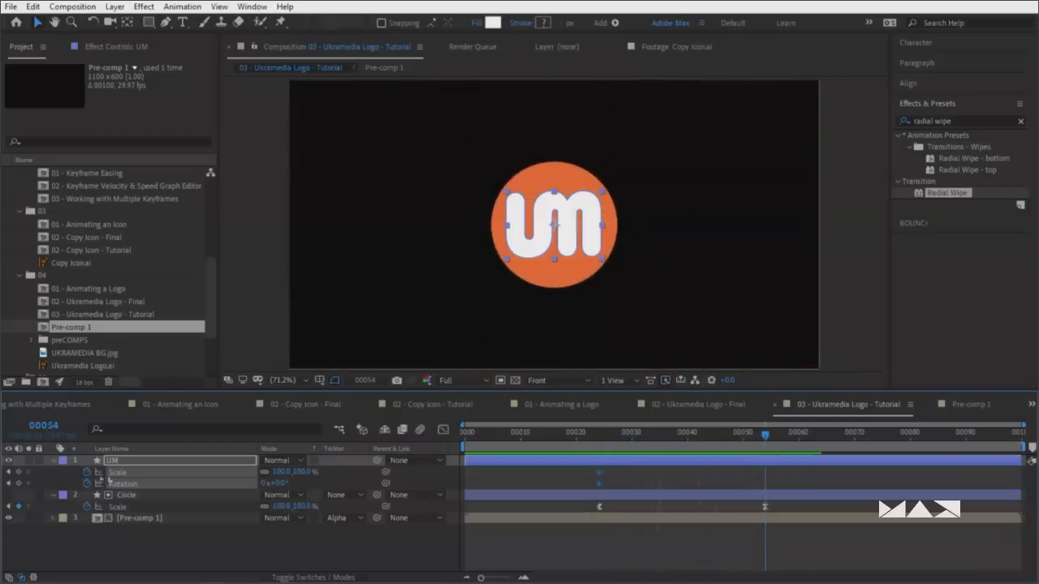
{"action": "left_click", "coordinate": [18, 472]}
{"action": "left_click", "coordinate": [18, 483]}
{"action": "left_click", "coordinate": [603, 440]}
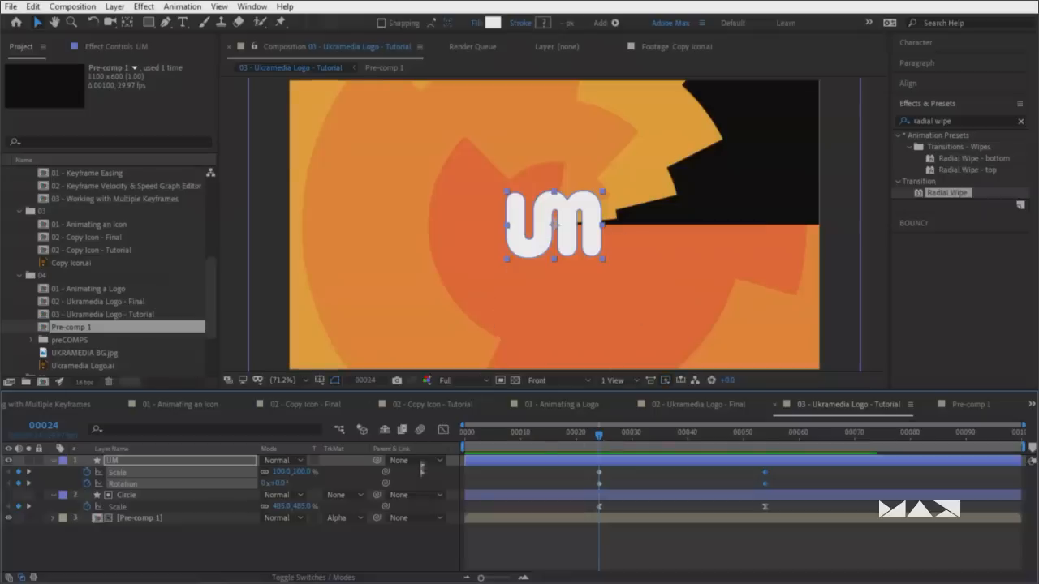
Set the UM layer's Rotation to 180° with both Rotation keyframes selected and preview the movement
{"action": "left_click", "coordinate": [431, 485]}
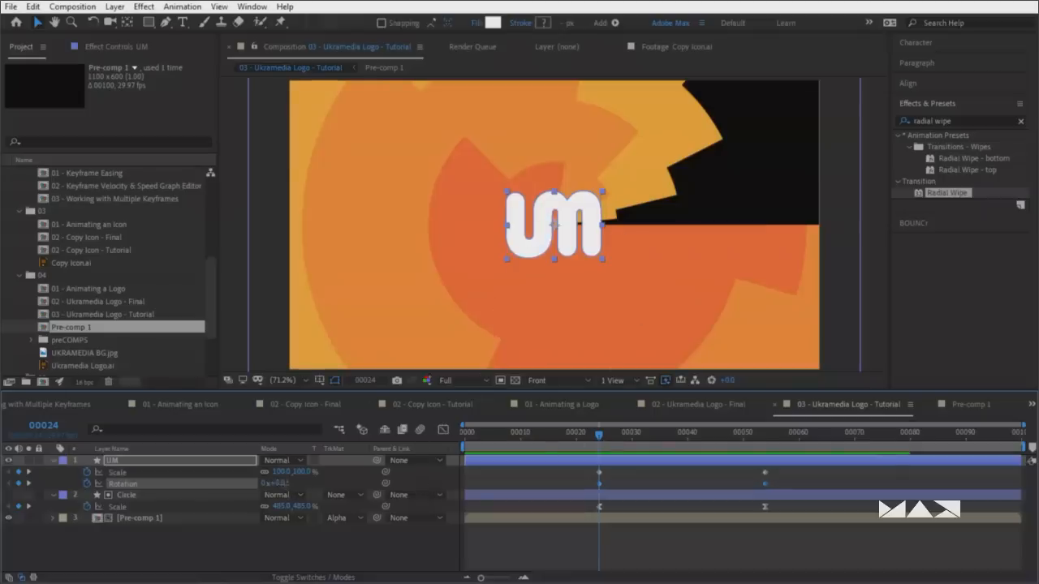
{"action": "left_click_drag", "start_coordinate": [280, 484], "coordinate": [334, 484]}
{"action": "left_click", "coordinate": [284, 484]}
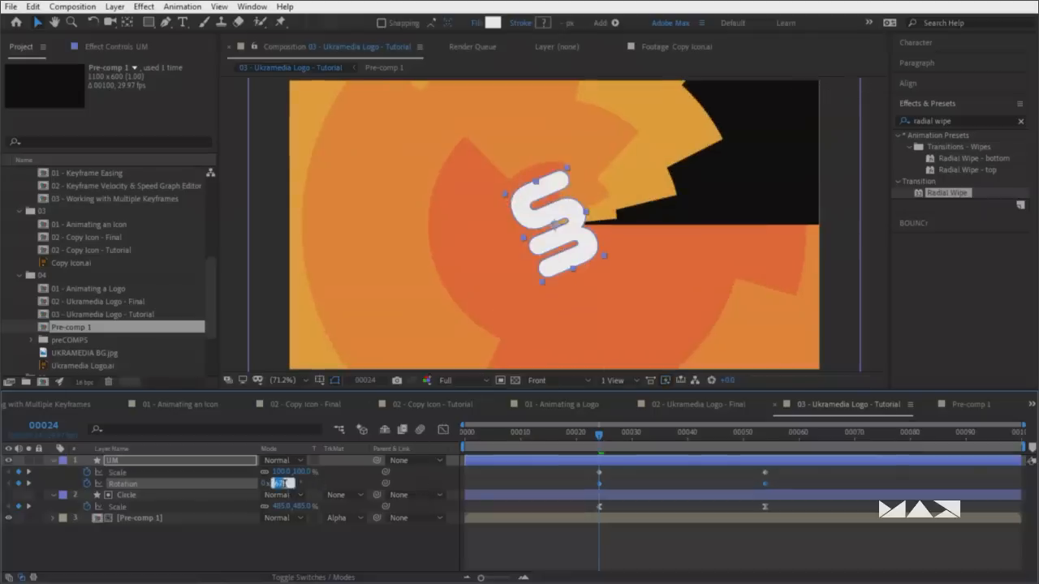
{"action": "type", "text": "180"}
{"action": "key", "text": "Return"}
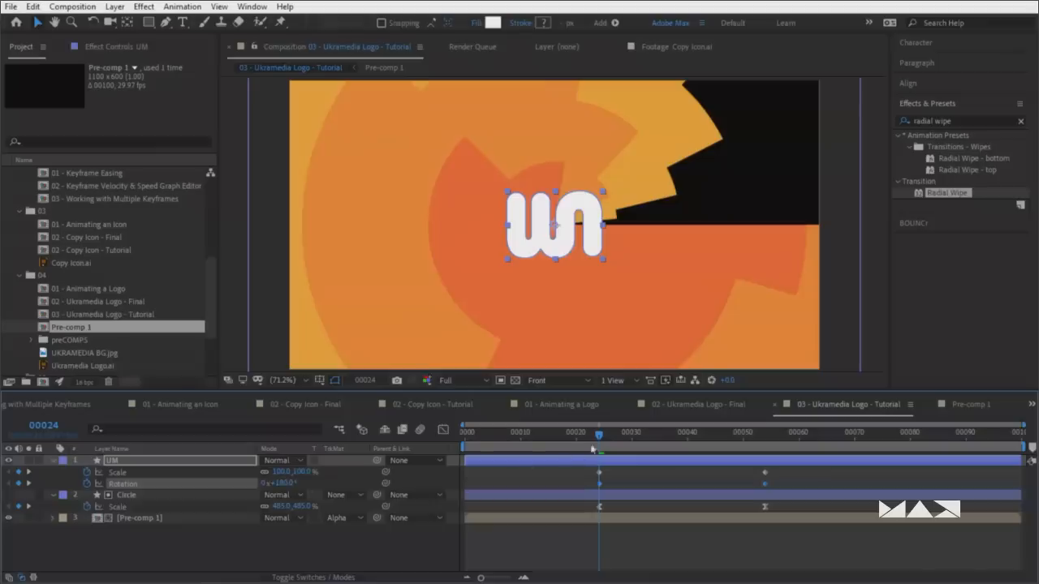
{"action": "left_click_drag", "start_coordinate": [593, 449], "coordinate": [615, 436]}
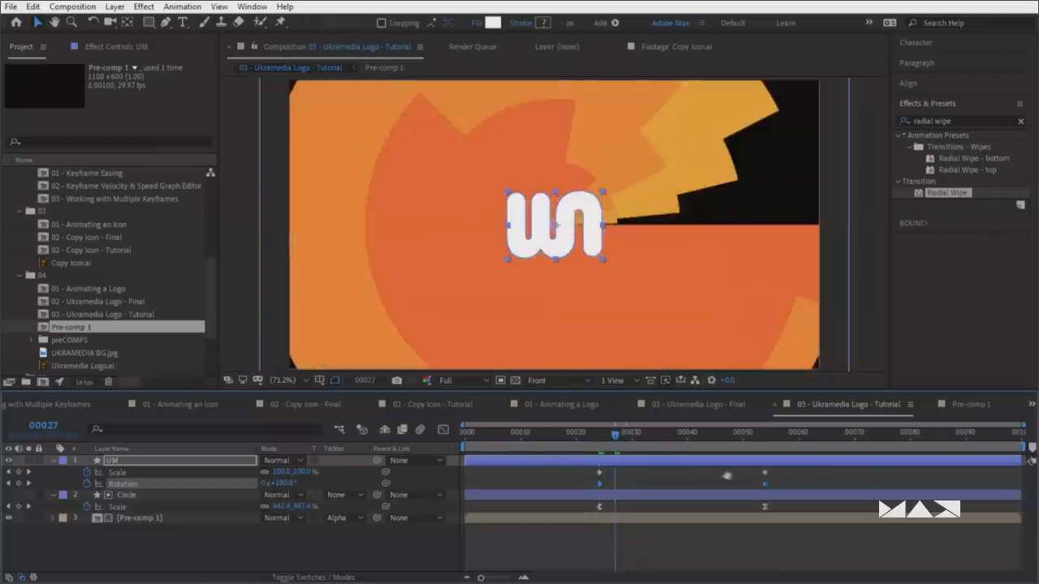
{"action": "key", "text": "space"}
{"action": "key", "text": "space"}
Set the UM layer's Rotation keyframe at frame 54 to 0° and preview the spin from frame 24
{"action": "left_click_drag", "start_coordinate": [737, 442], "coordinate": [772, 445]}
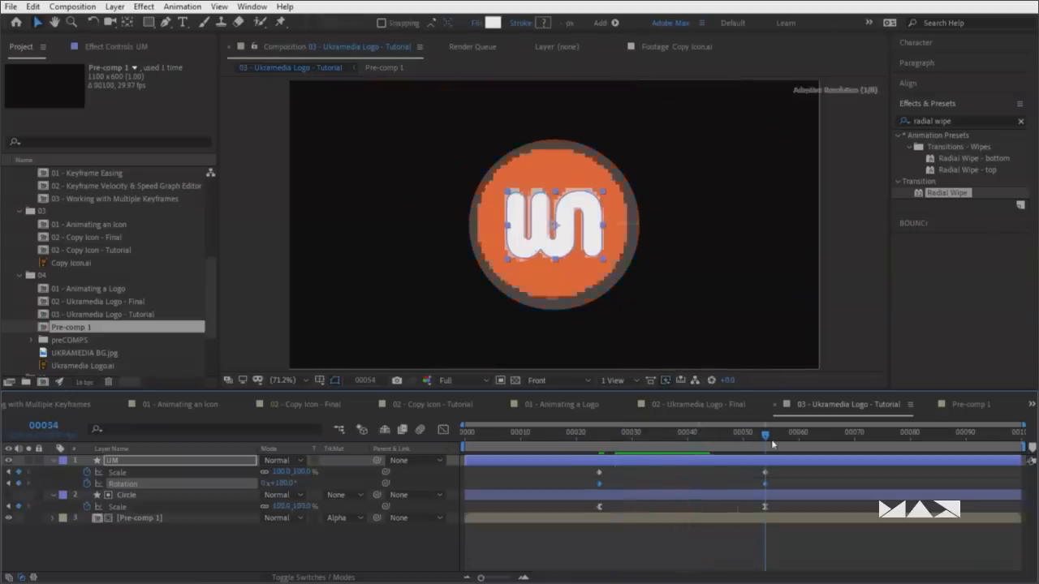
{"action": "left_click", "coordinate": [282, 483]}
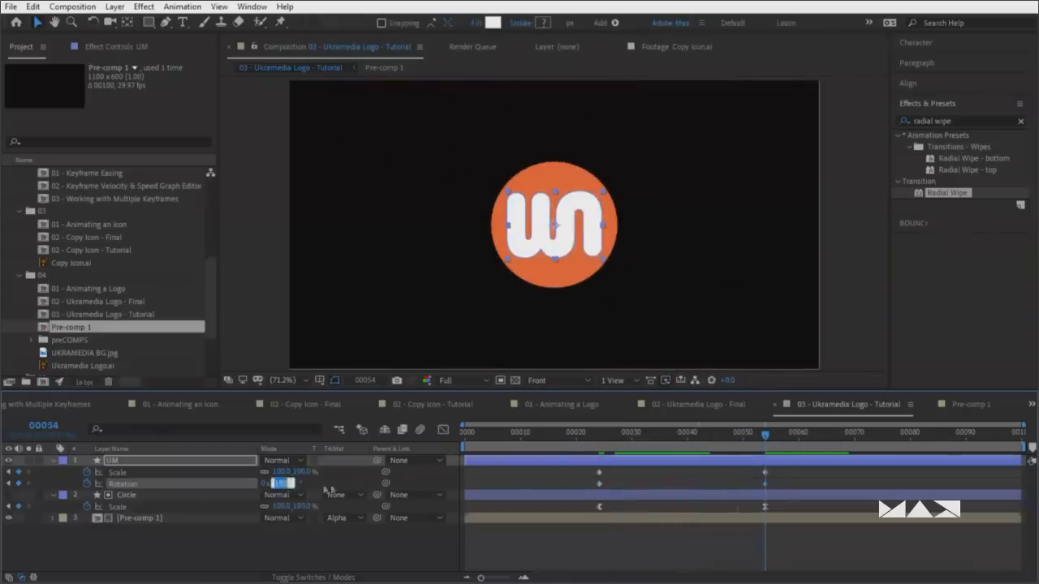
{"action": "type", "text": "0"}
{"action": "left_click", "coordinate": [536, 479]}
{"action": "key", "text": "j"}
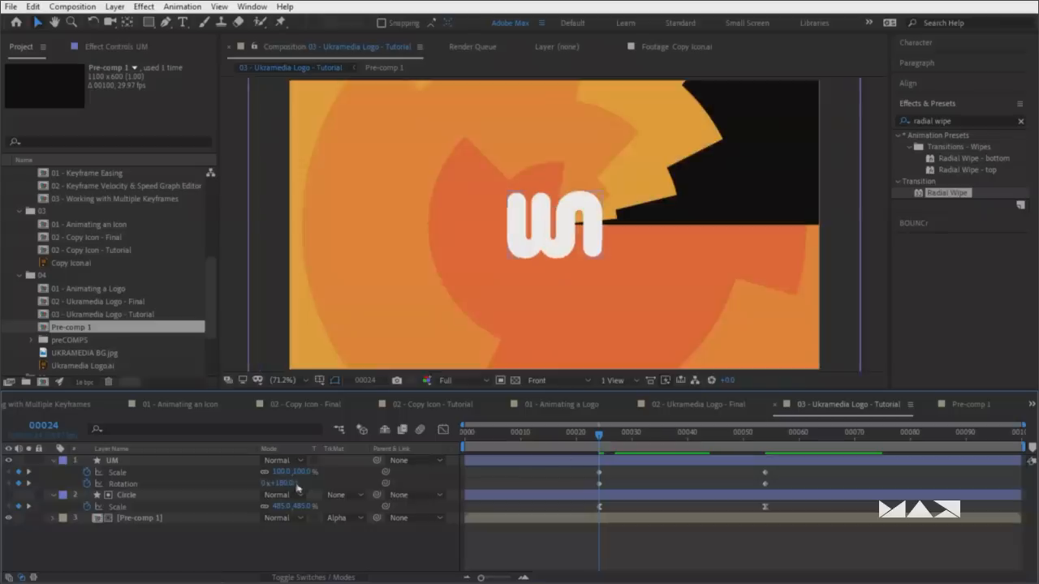
{"action": "key", "text": "space"}
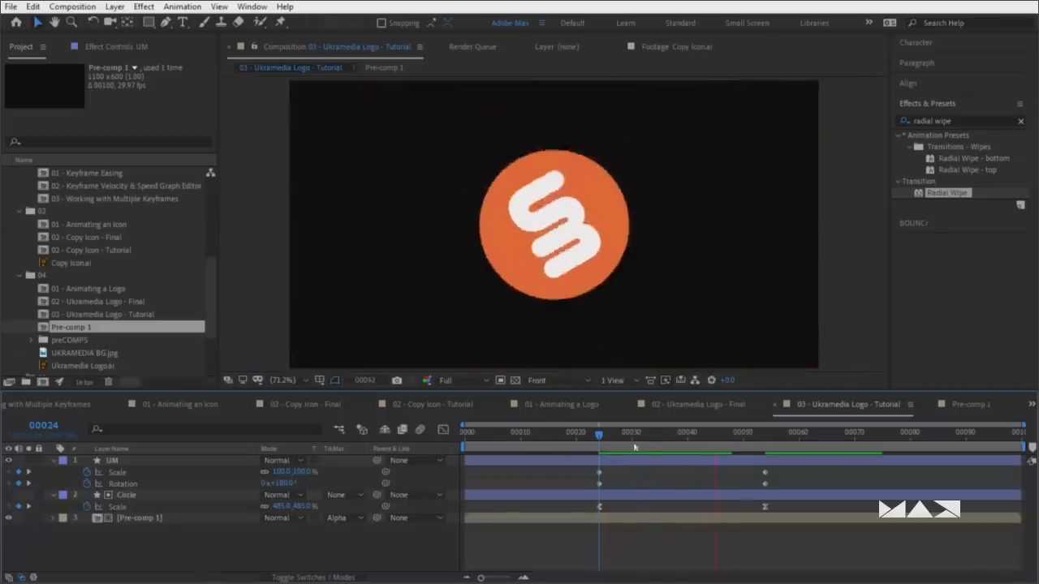
{"action": "key", "text": "space"}
Set the UM layer's Rotation keyframe at frame 24 to -180° and preview the reversed spin
{"action": "left_click", "coordinate": [288, 483]}
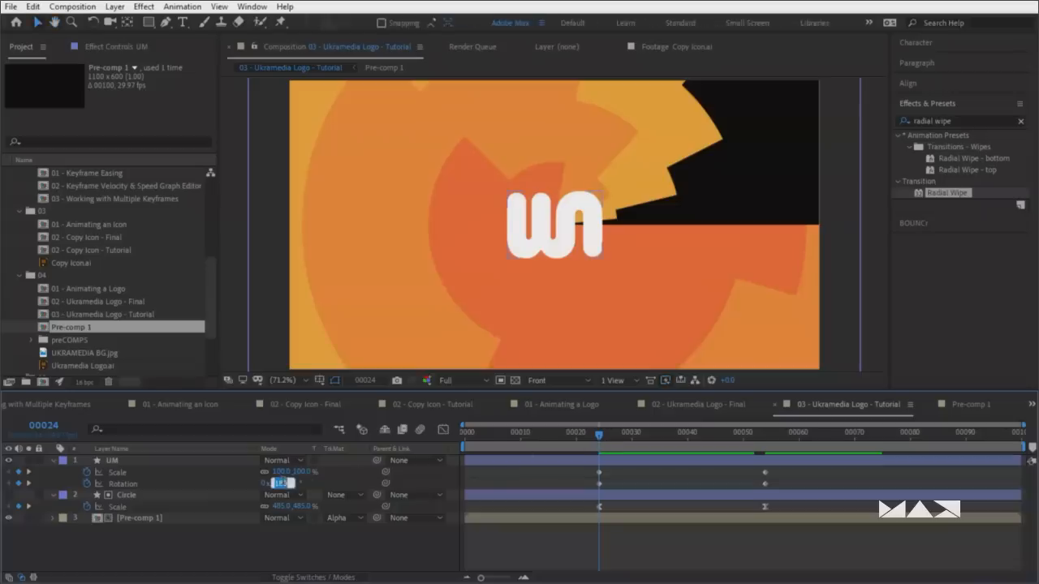
{"action": "key", "text": "Return"}
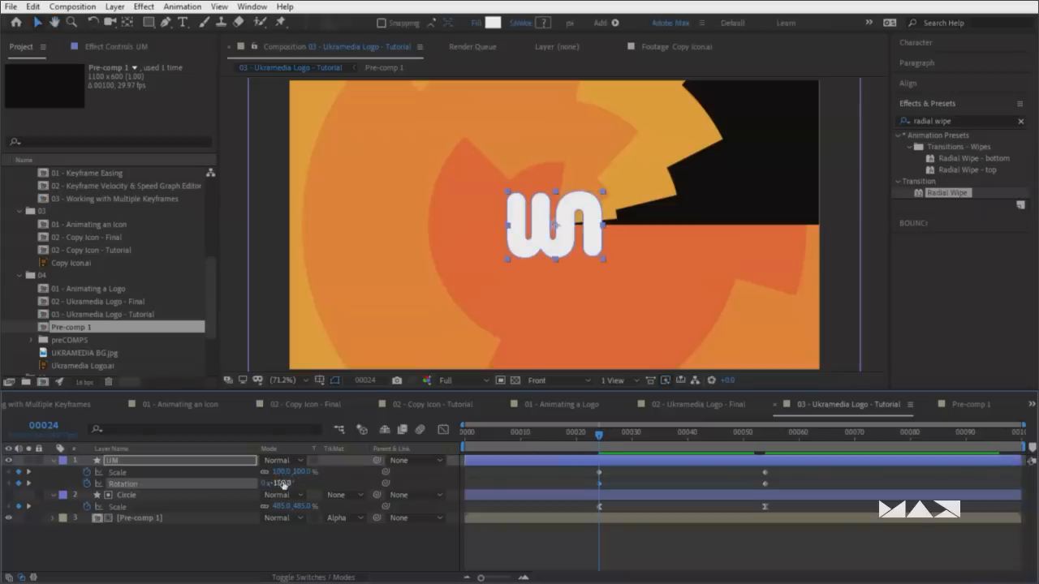
{"action": "left_click_drag", "start_coordinate": [600, 436], "coordinate": [564, 462]}
{"action": "key", "text": "space"}
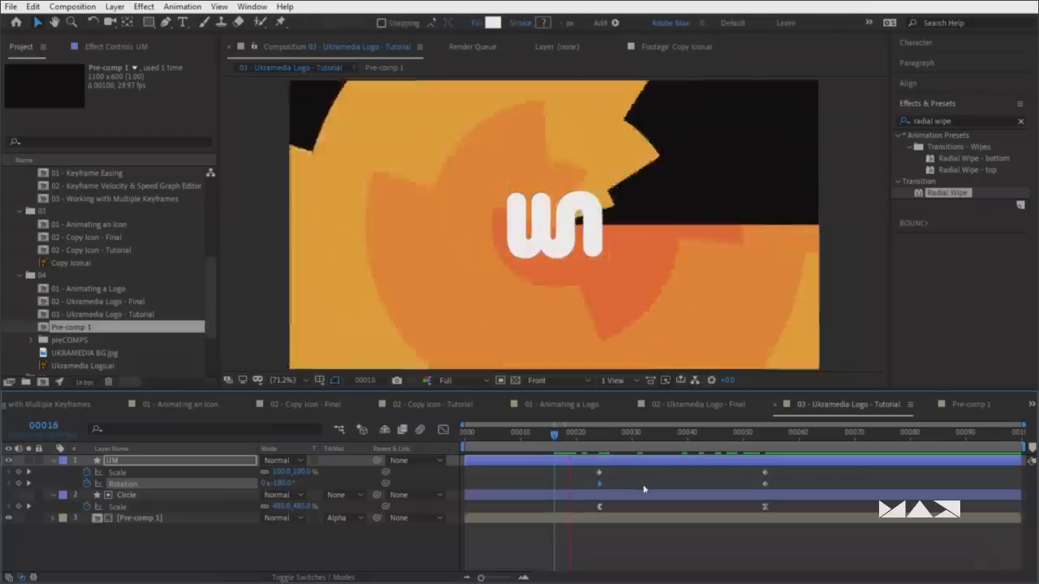
{"action": "key", "text": "space"}
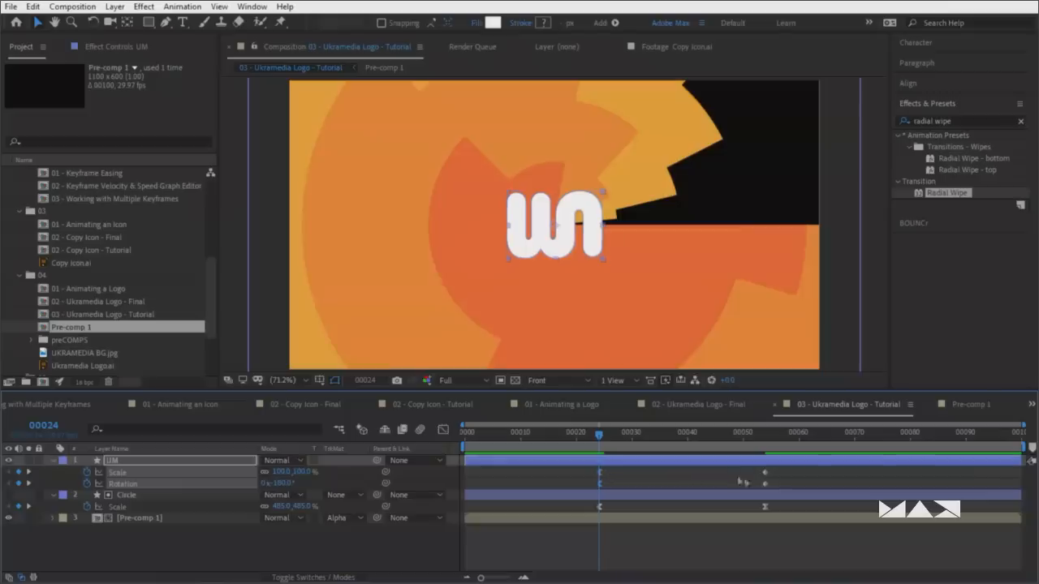
Ease into the UM layer's frame 54 Scale and Rotation keyframes and set the Scale keyframe's incoming velocity influence to 100%
{"action": "left_click_drag", "start_coordinate": [739, 475], "coordinate": [782, 489]}
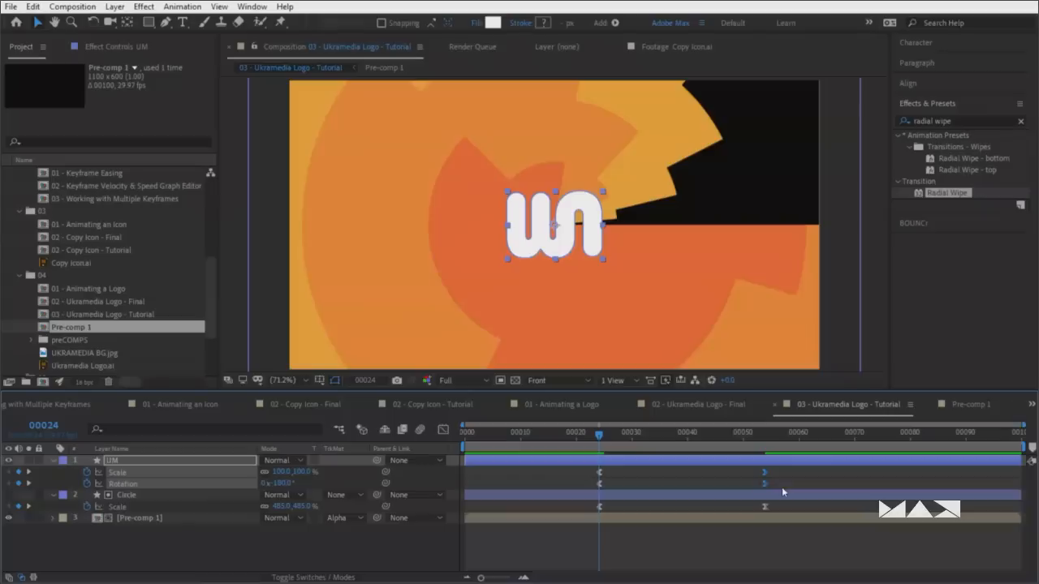
{"action": "left_click", "coordinate": [761, 473]}
{"action": "key", "text": "ctrl+shift+k"}
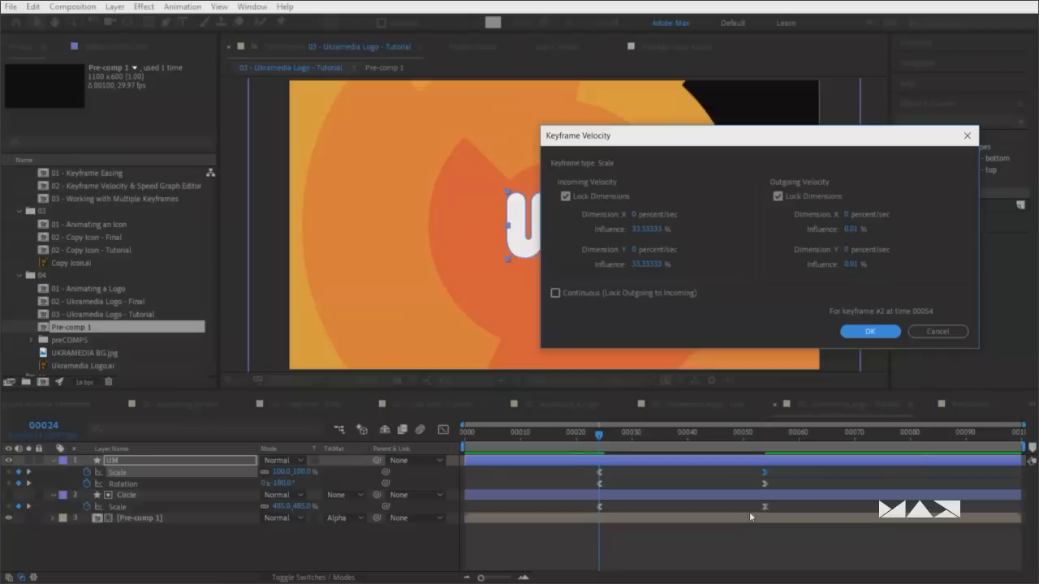
{"action": "left_click", "coordinate": [660, 230]}
{"action": "type", "text": "100"}
{"action": "left_click", "coordinate": [730, 278]}
{"action": "left_click", "coordinate": [841, 335]}
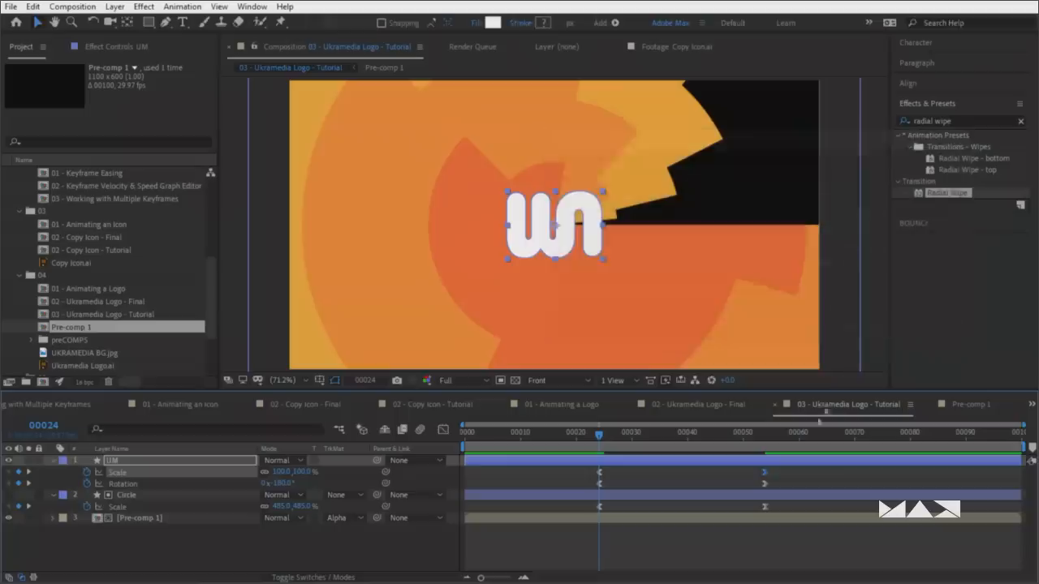
Set the incoming velocity influence of the UM layer's frame 54 Rotation keyframe to 100% and preview the spin
{"action": "left_click", "coordinate": [765, 484]}
{"action": "key", "text": "ctrl+shift+k"}
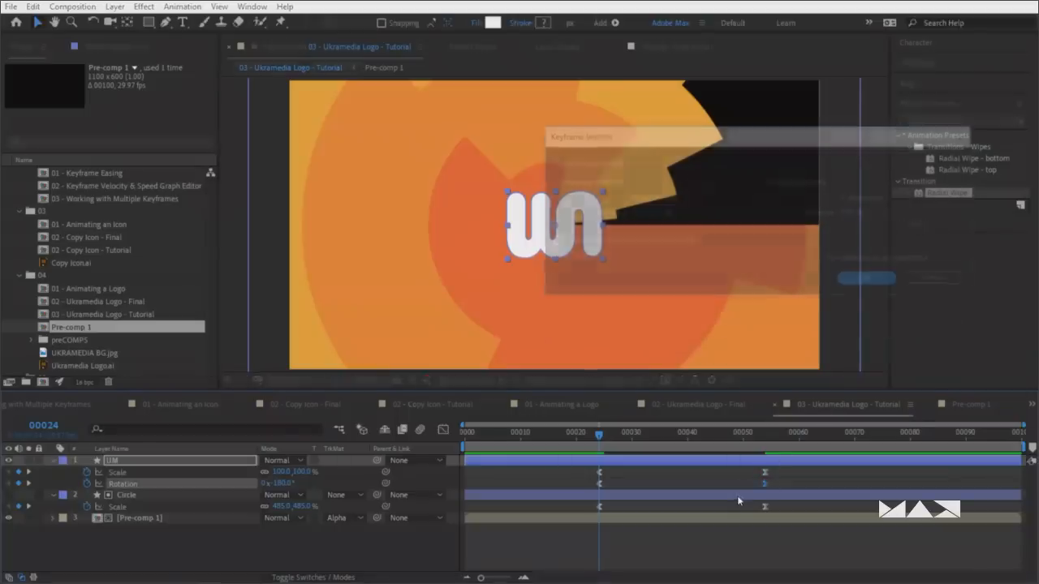
{"action": "left_click", "coordinate": [649, 214]}
{"action": "type", "text": "100"}
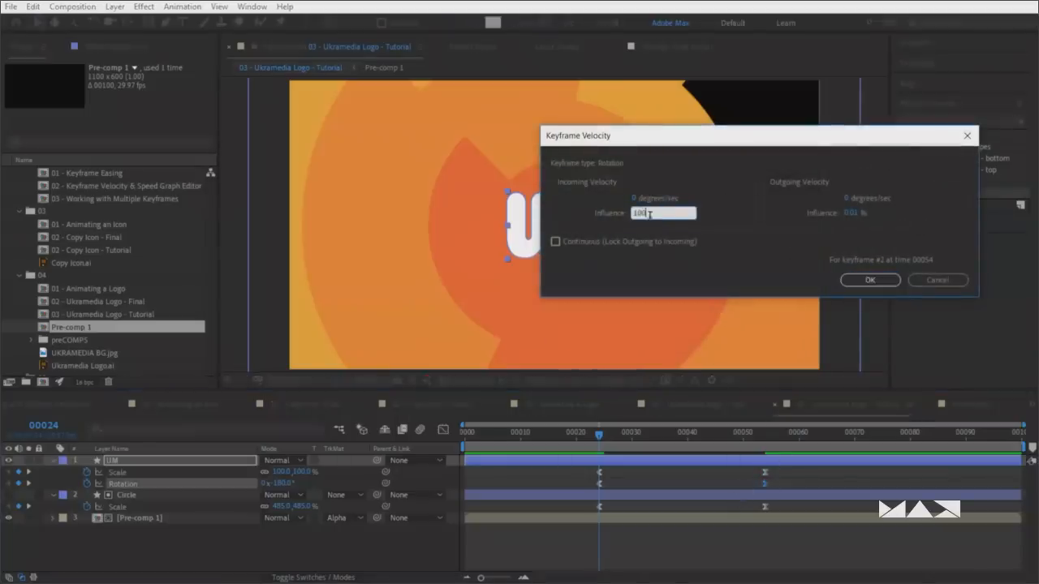
{"action": "left_click", "coordinate": [869, 280]}
{"action": "left_click_drag", "start_coordinate": [658, 441], "coordinate": [592, 447]}
{"action": "key", "text": "space"}
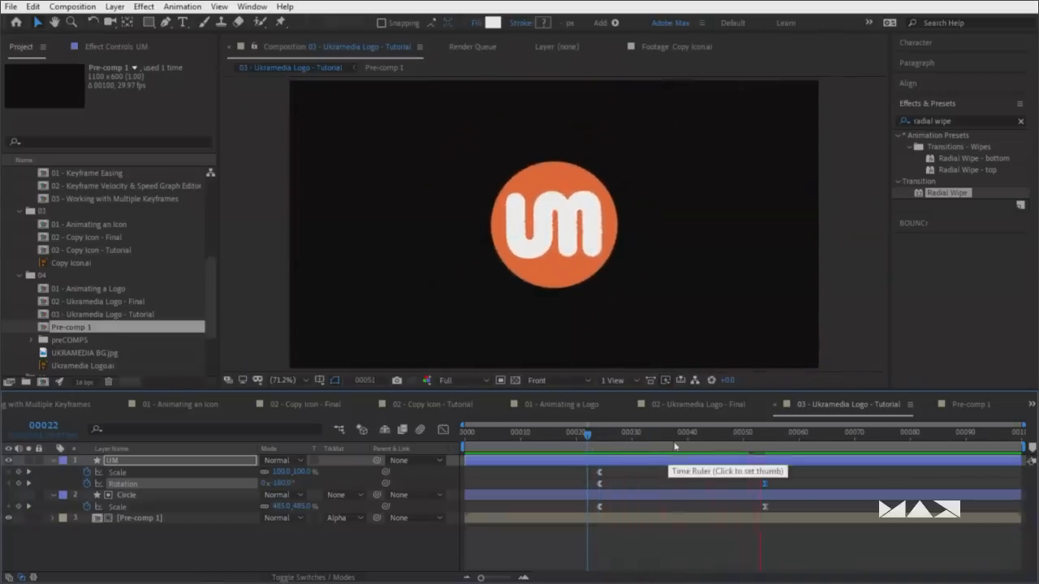
{"action": "left_click", "coordinate": [532, 442]}
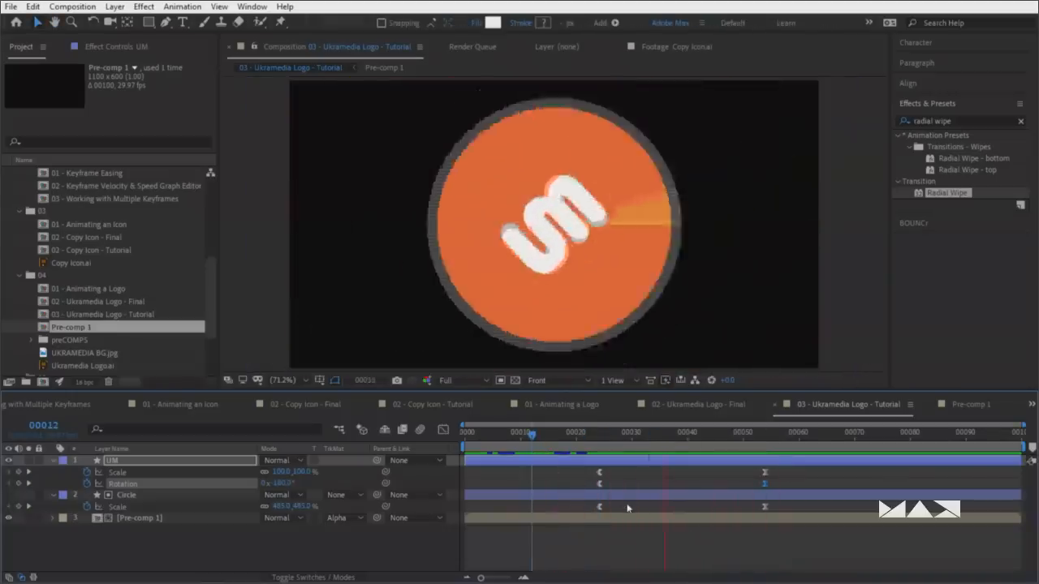
{"action": "key", "text": "space"}
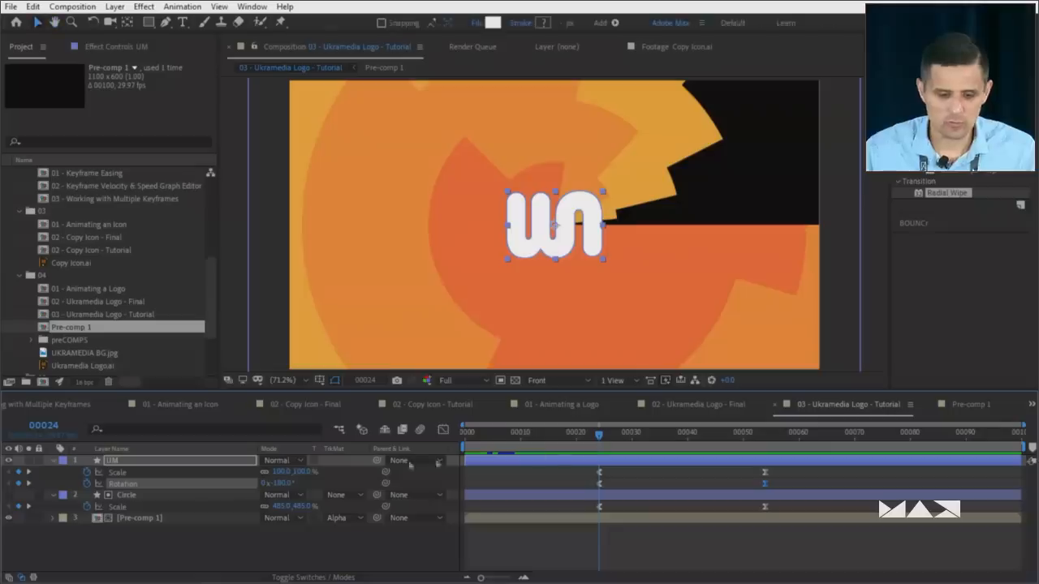
Set the UM layer's Scale keyframe at frame 24 to 0% and preview the lettering growing in
{"action": "left_click", "coordinate": [282, 472]}
{"action": "type", "text": "0"}
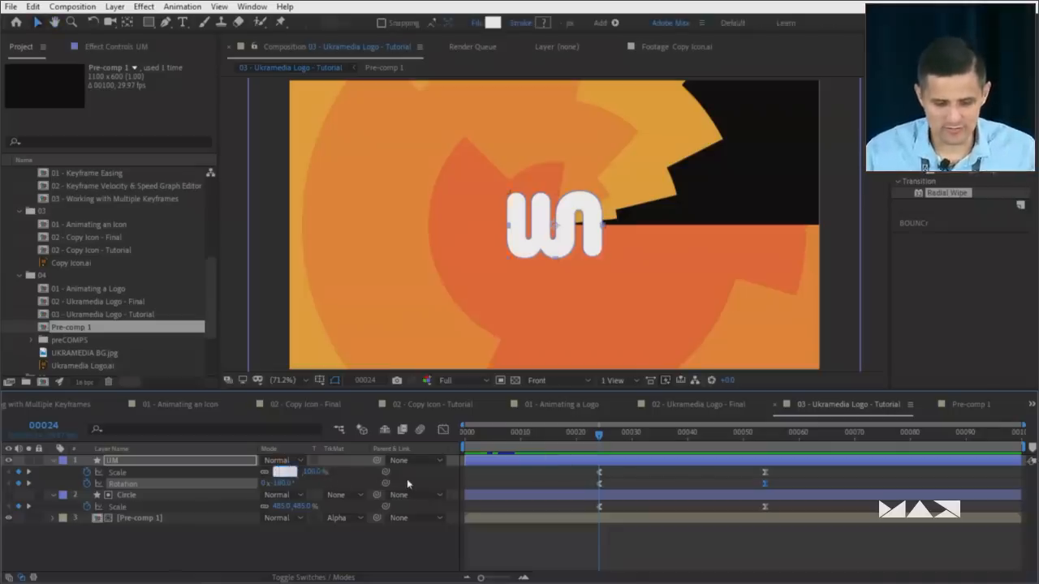
{"action": "key", "text": "Return"}
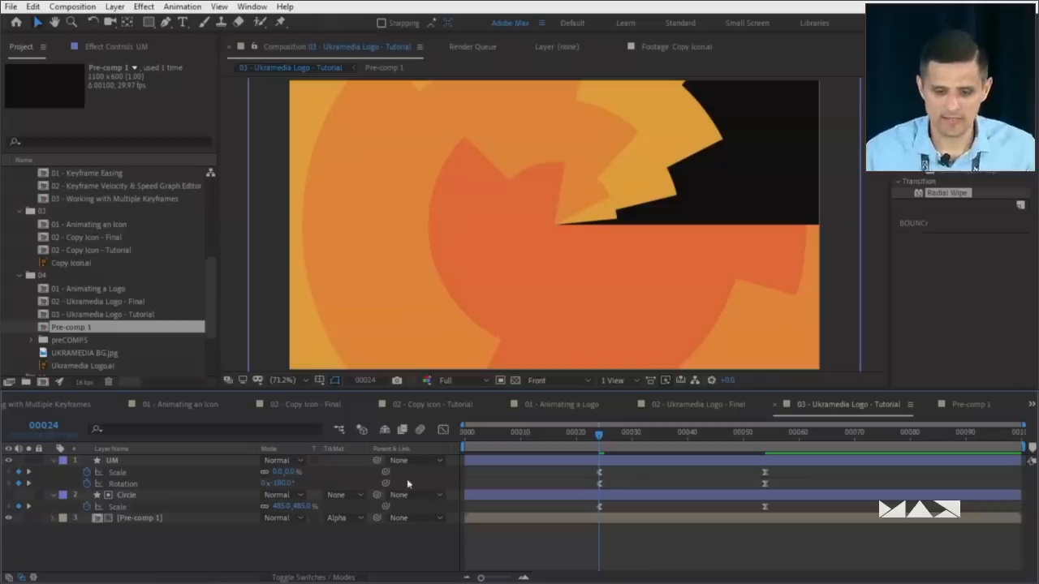
{"action": "key", "text": "space"}
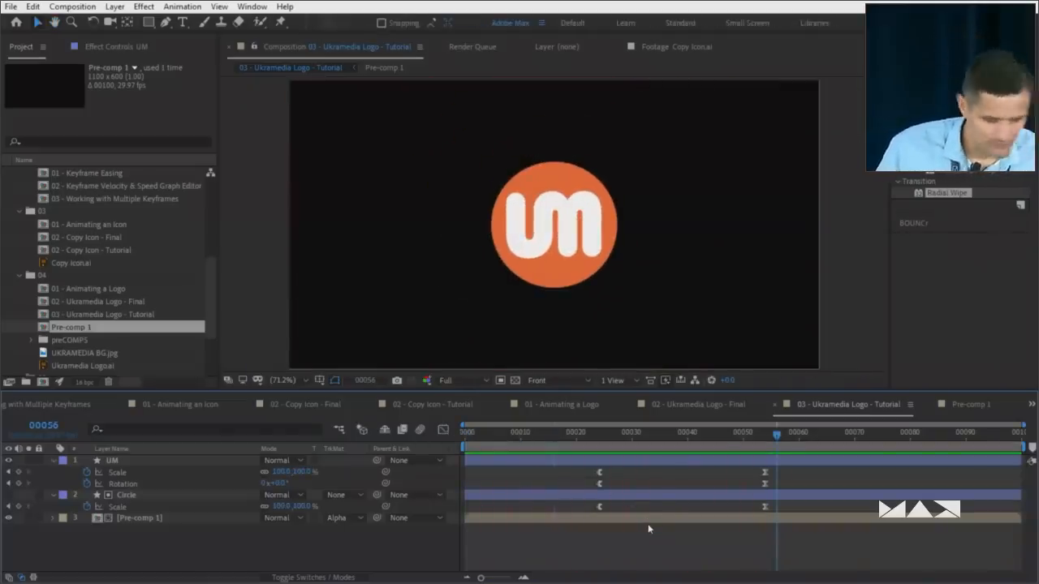
Place UKRAMEDIA BG.jpg beneath all other layers, set its Scale to 50%, and check the background on its own
{"action": "left_click", "coordinate": [79, 353]}
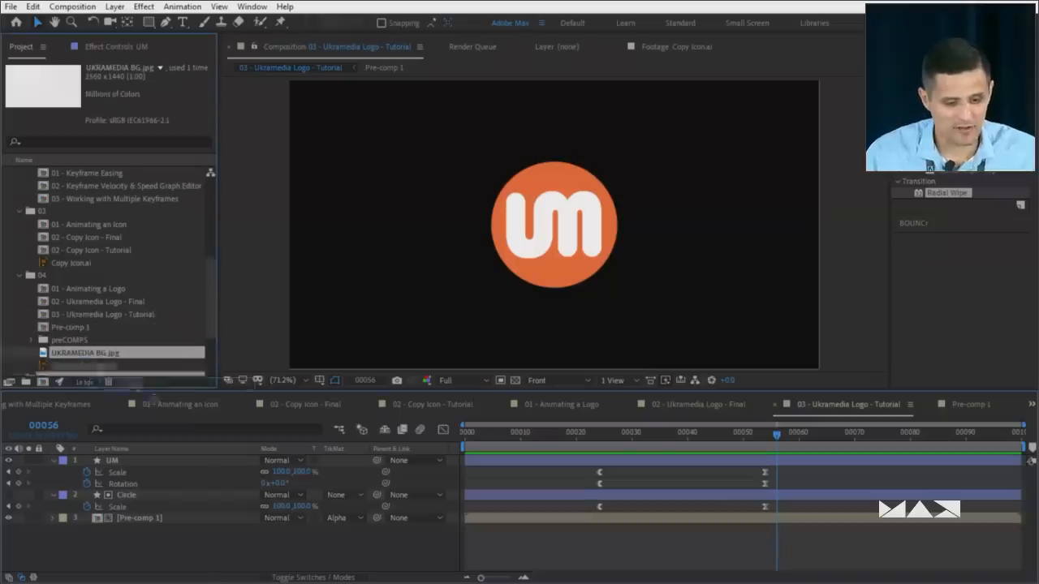
{"action": "left_click_drag", "start_coordinate": [80, 353], "coordinate": [203, 529]}
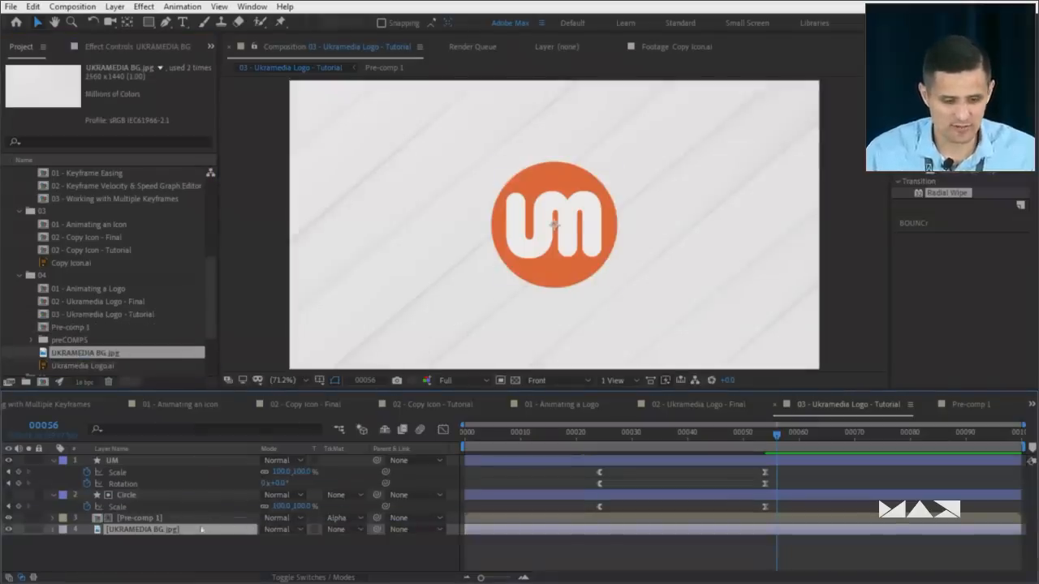
{"action": "key", "text": "s"}
{"action": "left_click", "coordinate": [283, 541]}
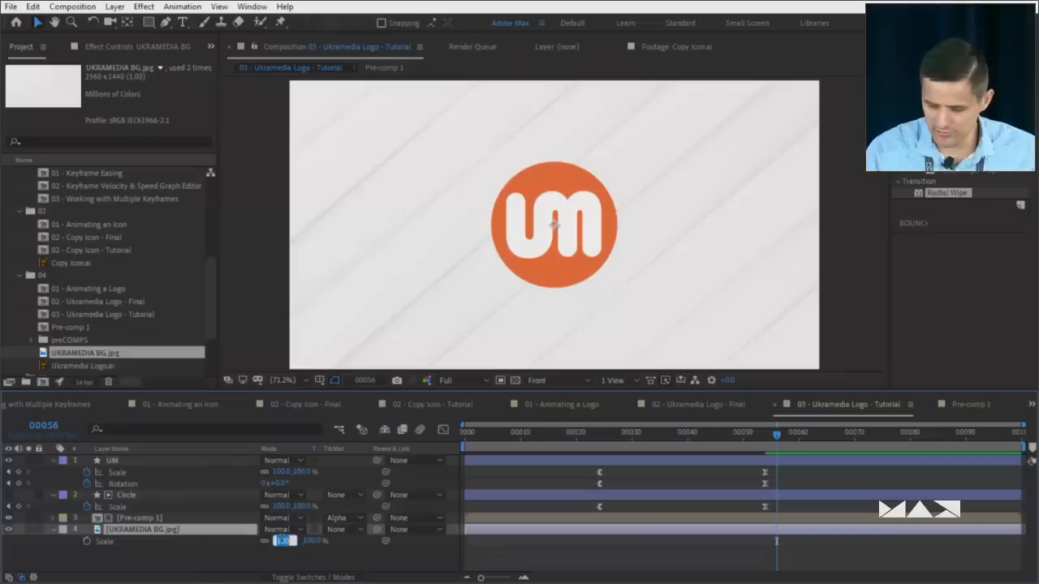
{"action": "type", "text": "50"}
{"action": "key", "text": "Return"}
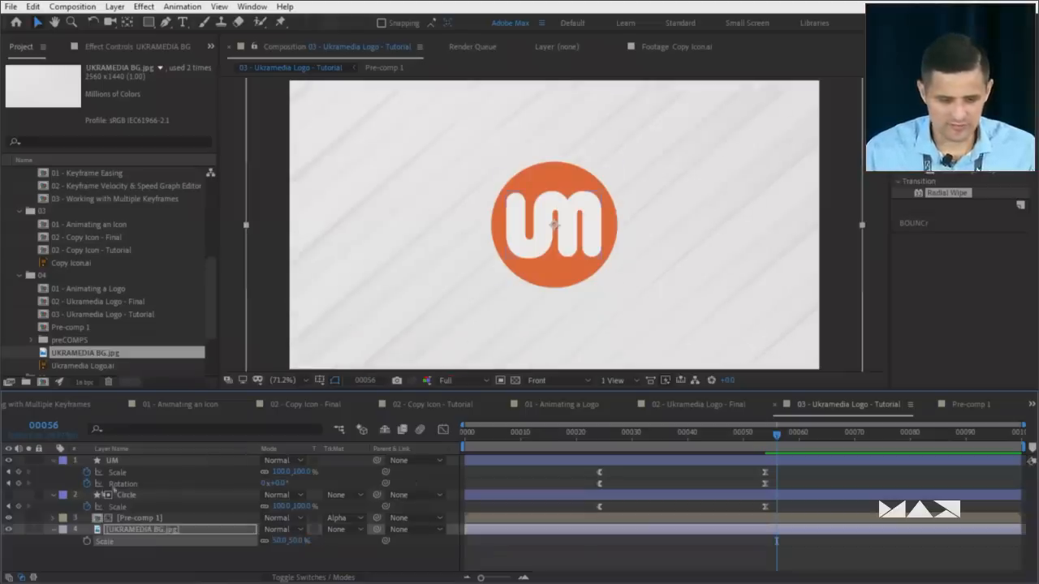
{"action": "left_click", "coordinate": [30, 530]}
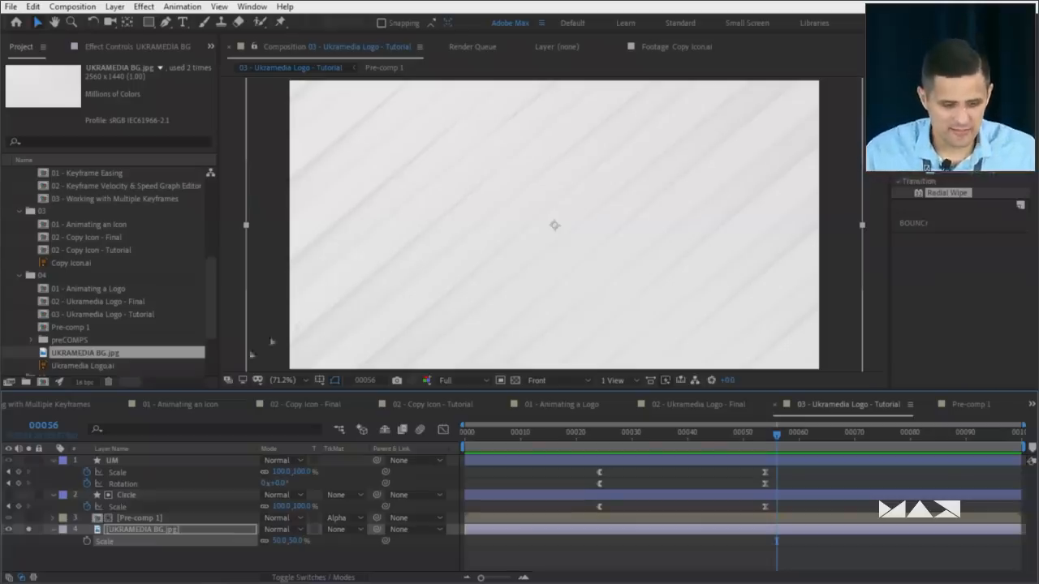
{"action": "left_click", "coordinate": [30, 529]}
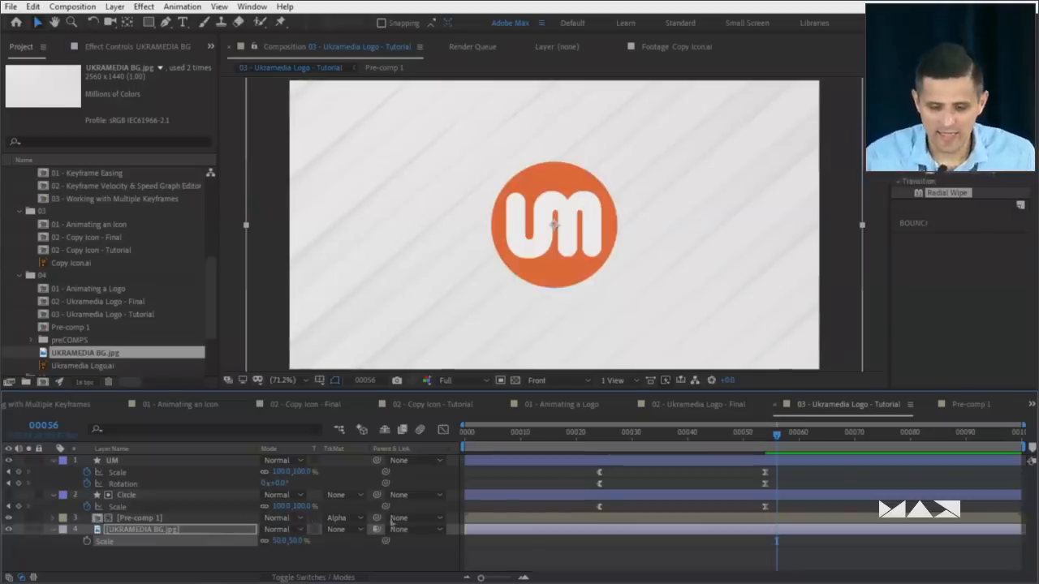
Add a Rotation keyframe of 5° at frame 0 to the UKRAMEDIA BG.jpg layer
{"action": "key", "text": "Home"}
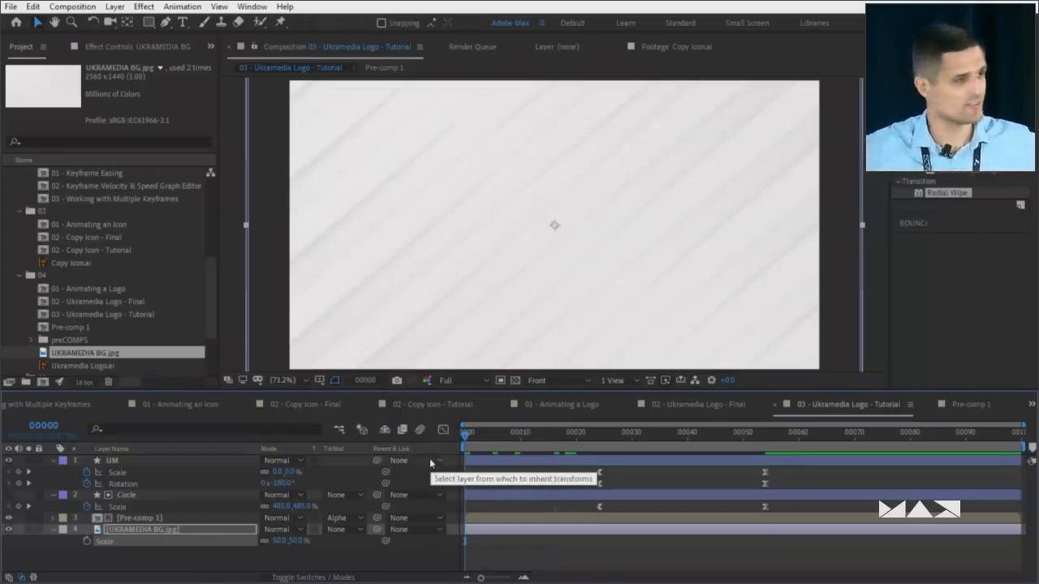
{"action": "left_click", "coordinate": [177, 529]}
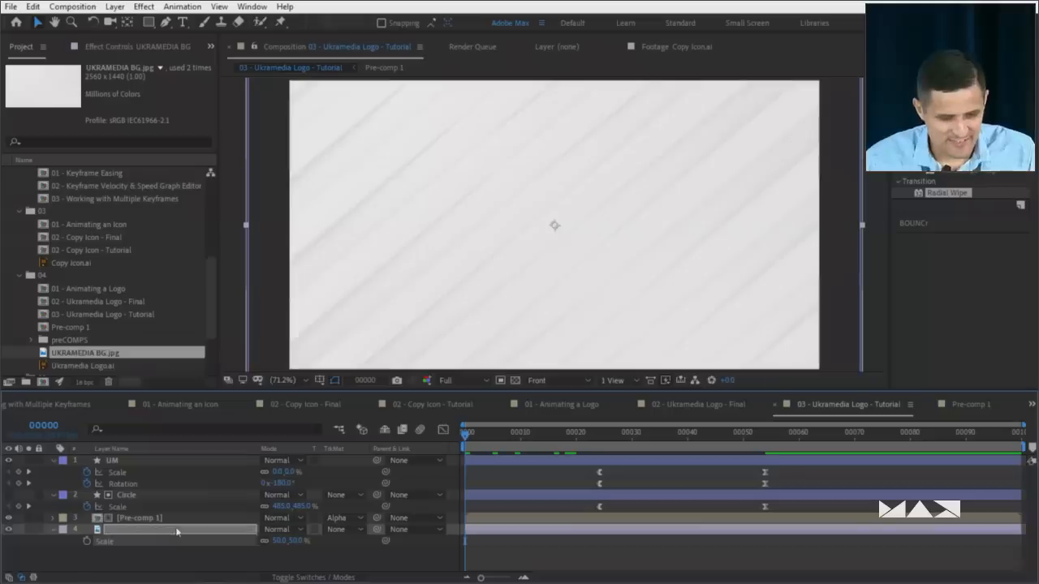
{"action": "key", "text": "r"}
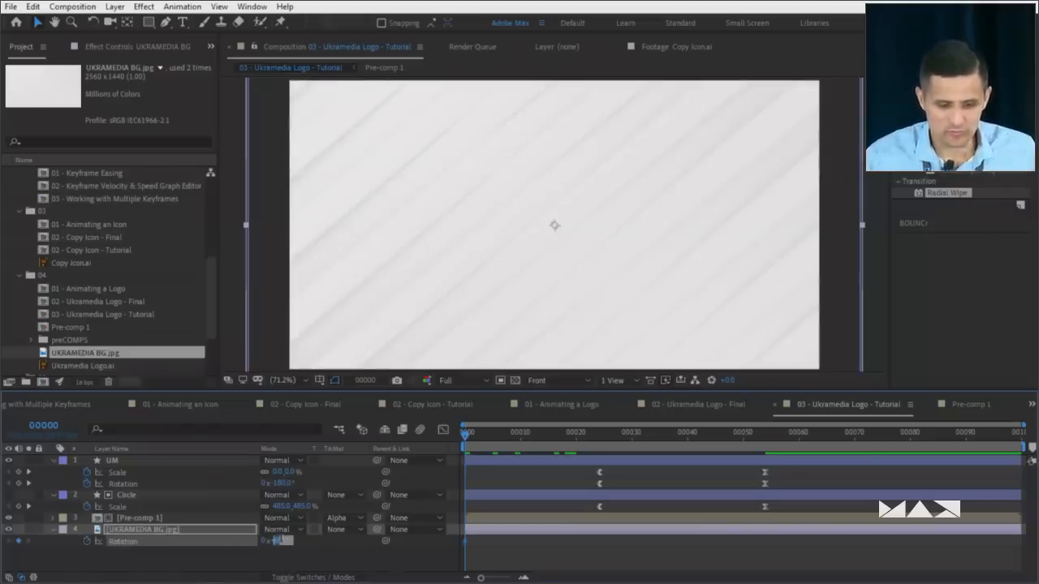
{"action": "left_click", "coordinate": [281, 541]}
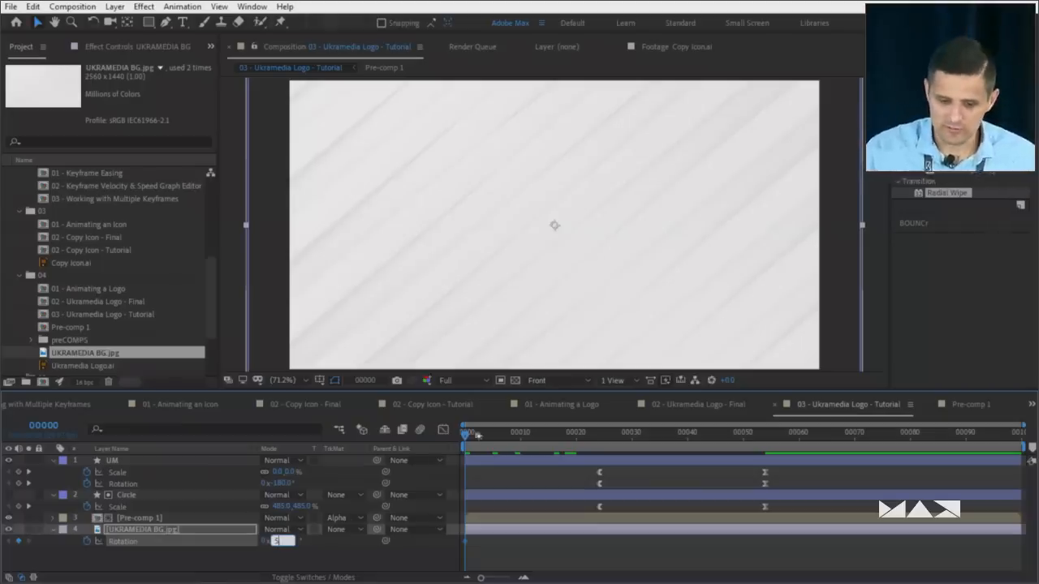
{"action": "type", "text": "5"}
{"action": "key", "text": "Return"}
Set the UKRAMEDIA BG.jpg layer's Rotation to -5° at frame 99 and preview the background's turn
{"action": "key", "text": "space"}
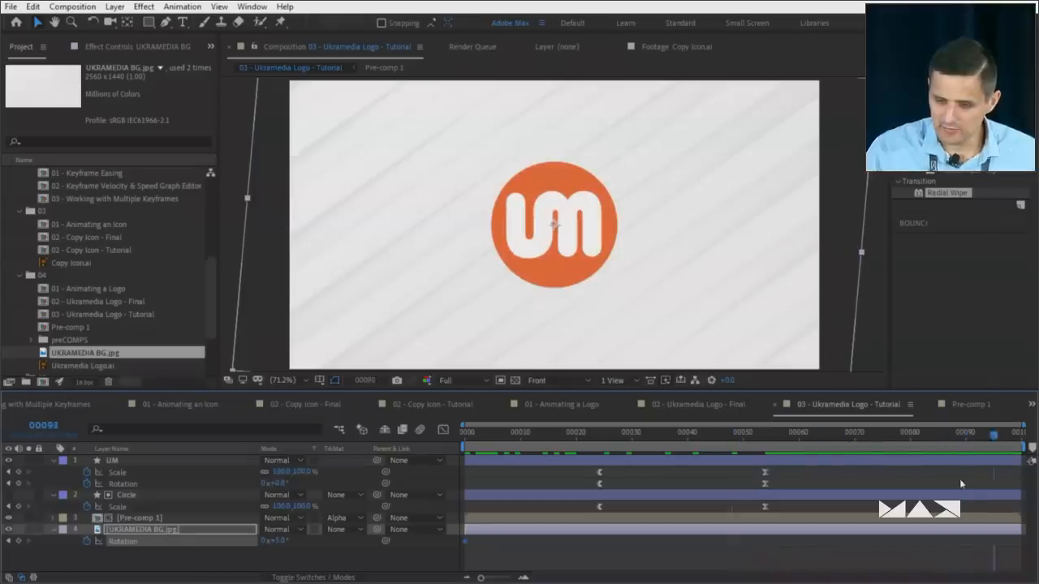
{"action": "left_click", "coordinate": [281, 540]}
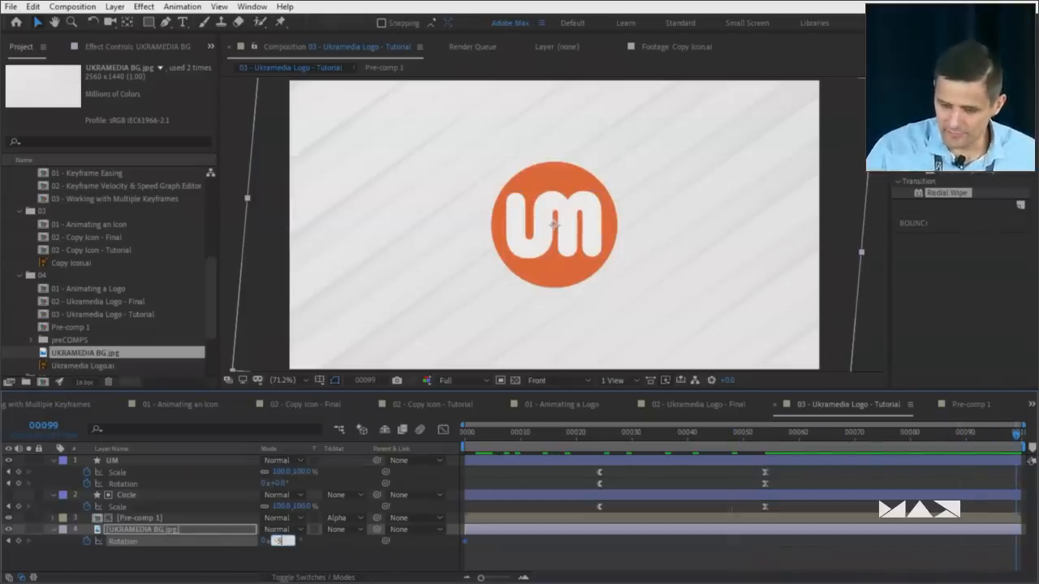
{"action": "type", "text": "-5"}
{"action": "key", "text": "Return"}
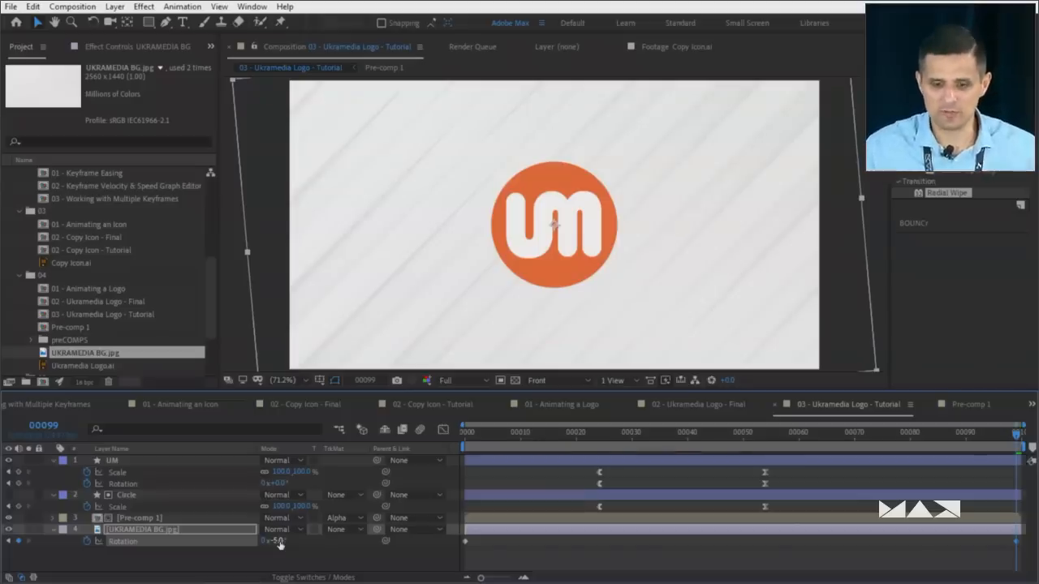
{"action": "key", "text": "space"}
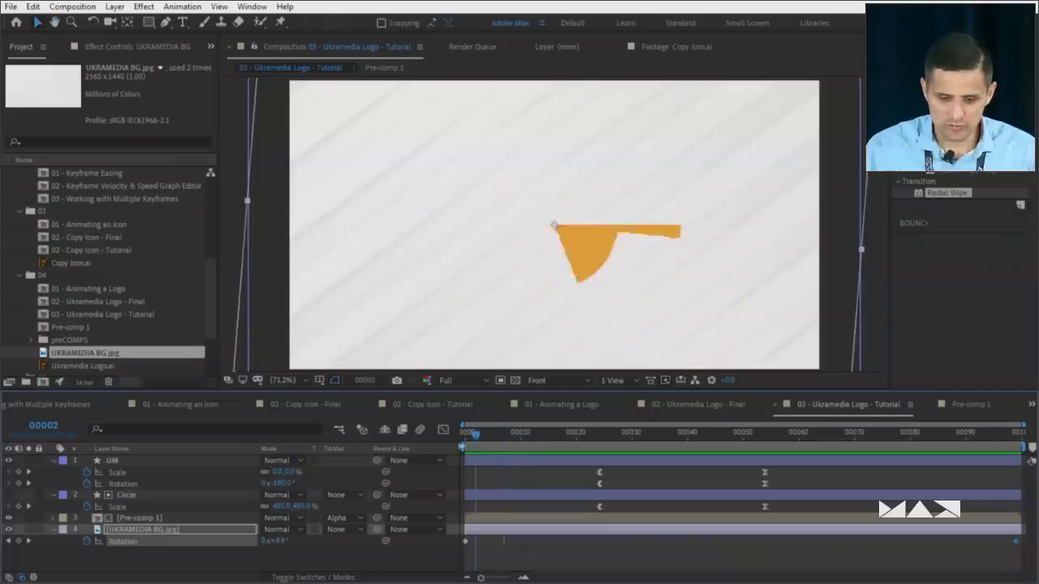
{"action": "key", "text": "space"}
Reverse the background's Rotation keyframes to -5° at frame 0 and 5° at frame 99, and preview the animation
{"action": "left_click", "coordinate": [277, 541]}
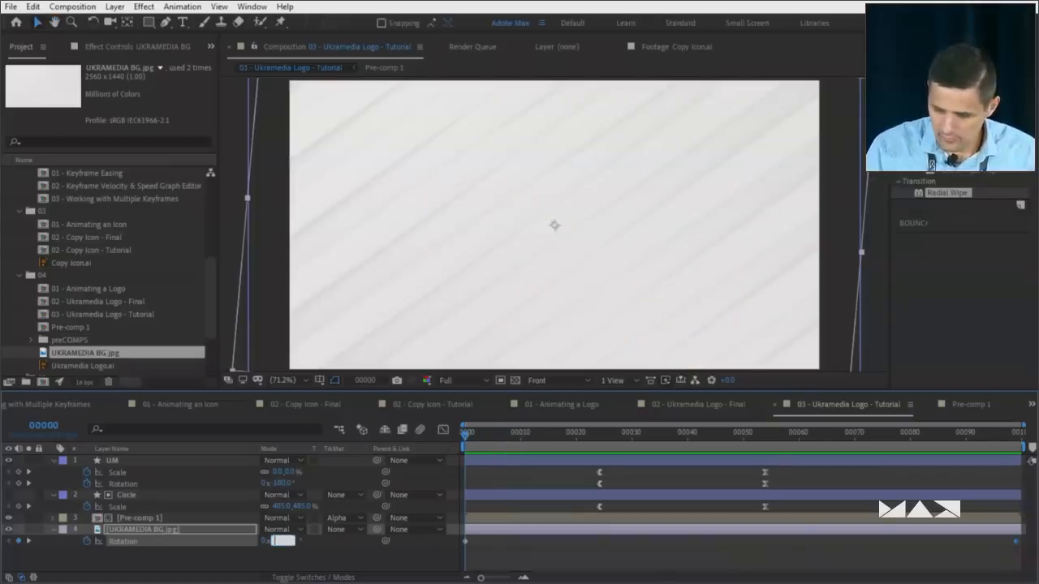
{"action": "key", "text": "Return"}
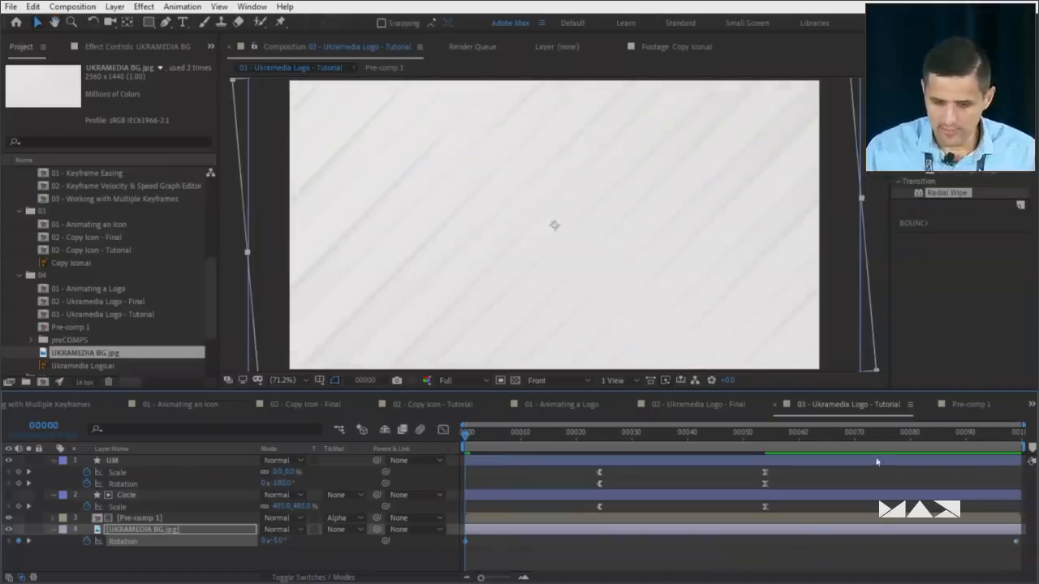
{"action": "left_click_drag", "start_coordinate": [907, 437], "coordinate": [1018, 437]}
{"action": "left_click", "coordinate": [279, 542]}
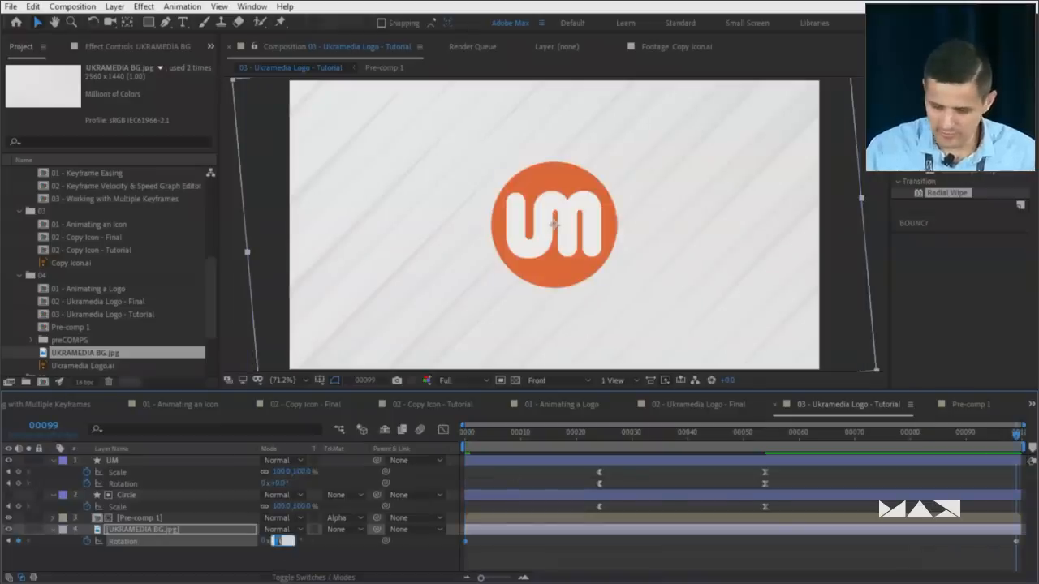
{"action": "type", "text": "5"}
{"action": "key", "text": "Return"}
{"action": "key", "text": "space"}
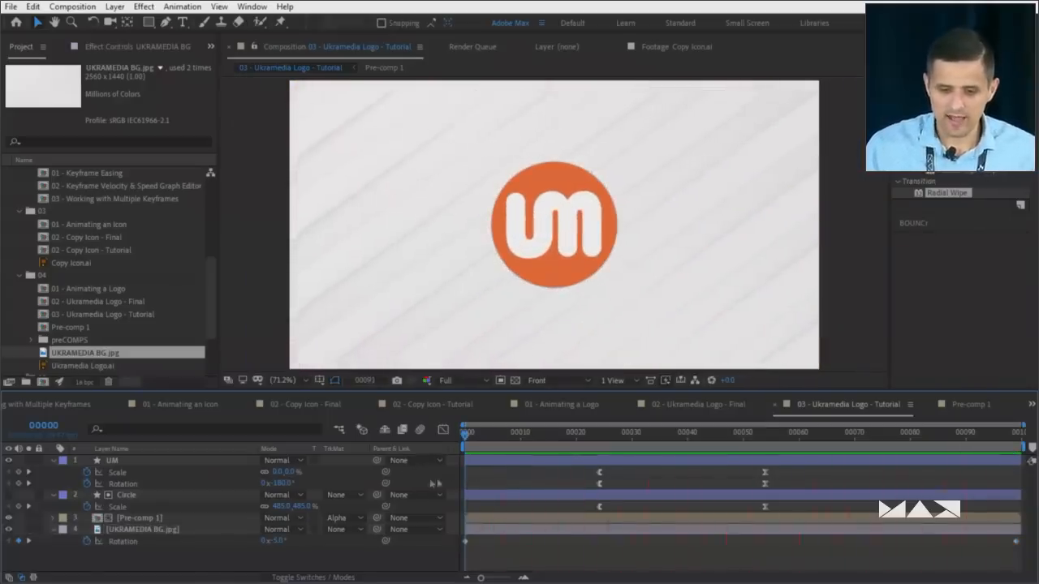
Duplicate the Circle layer at frame 54 and place the copy directly above the UKRAMEDIA BG.jpg layer
{"action": "left_click_drag", "start_coordinate": [482, 437], "coordinate": [766, 444]}
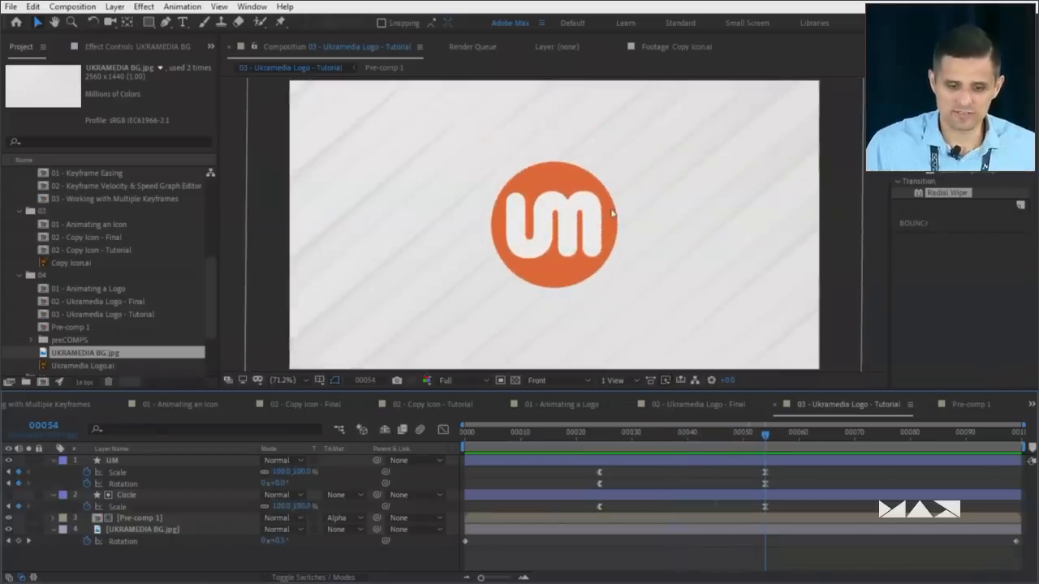
{"action": "left_click", "coordinate": [163, 495]}
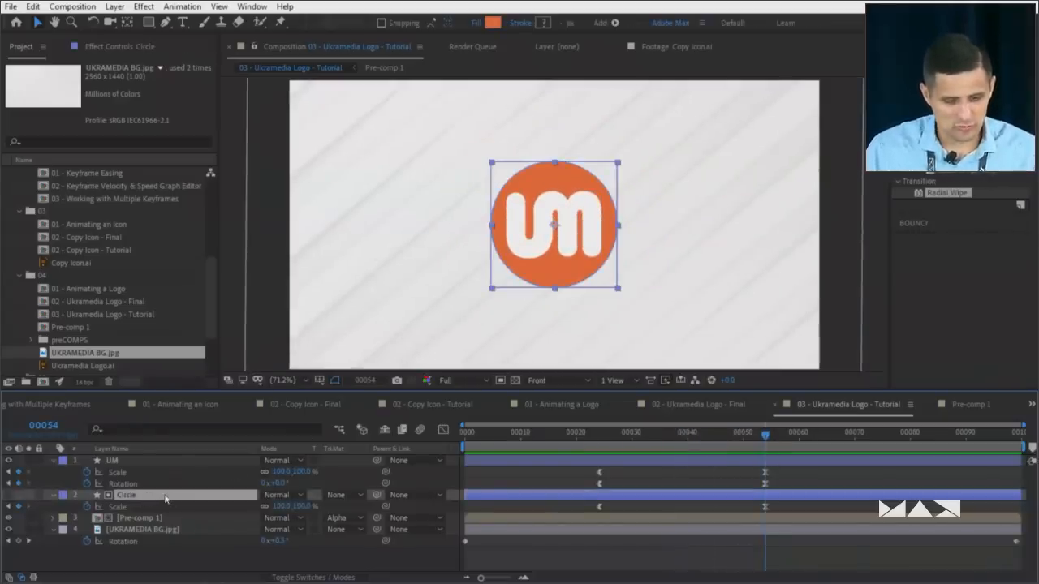
{"action": "key", "text": "ctrl+d"}
{"action": "left_click_drag", "start_coordinate": [165, 498], "coordinate": [166, 544]}
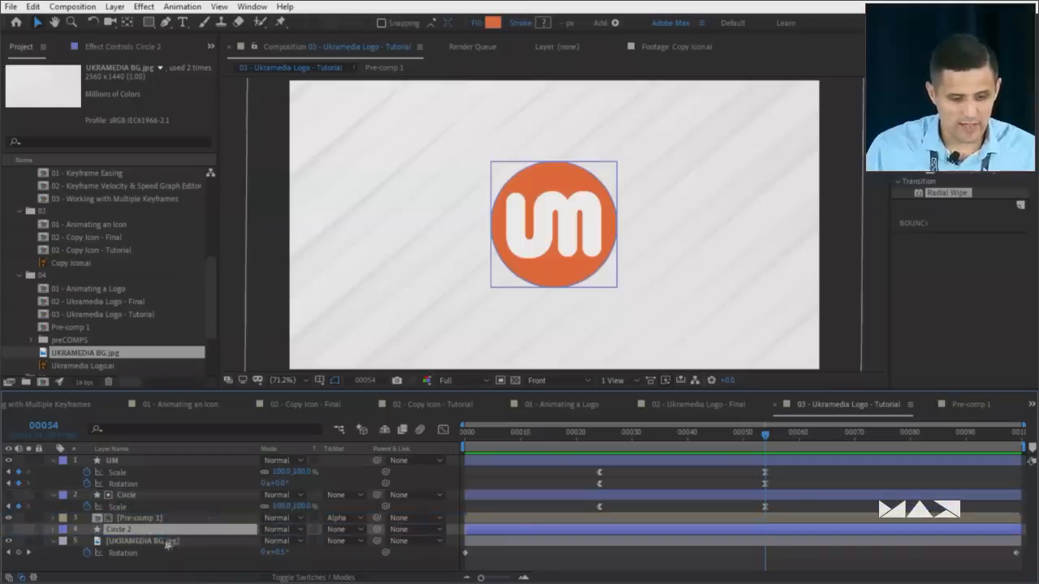
Try Alpha Matte "Circle 2" on the UKRAMEDIA BG.jpg layer, checking the background soloed and together with the other layers
{"action": "left_click", "coordinate": [29, 541]}
{"action": "left_click_drag", "start_coordinate": [617, 436], "coordinate": [606, 440]}
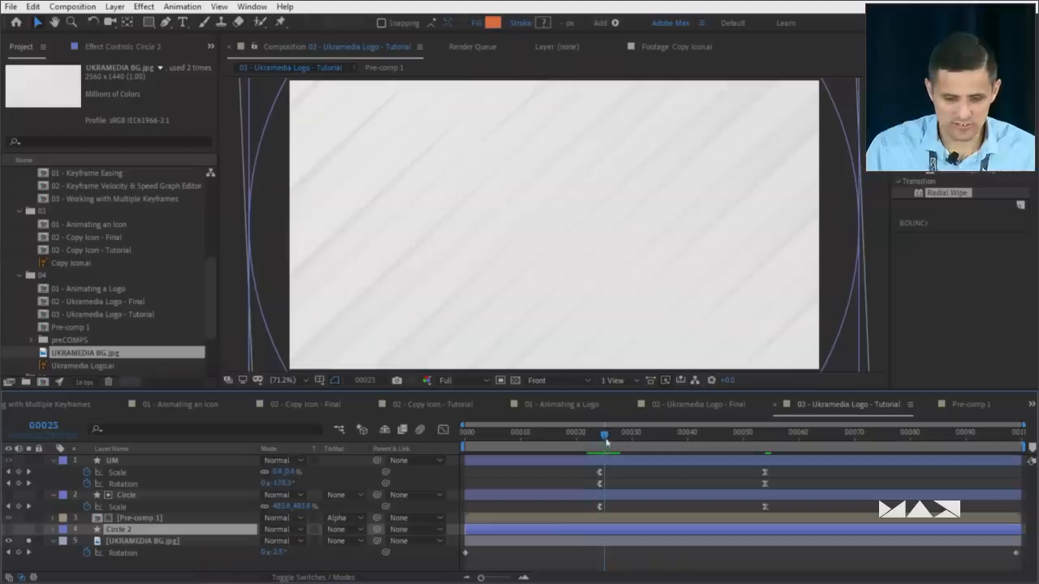
{"action": "left_click", "coordinate": [340, 545]}
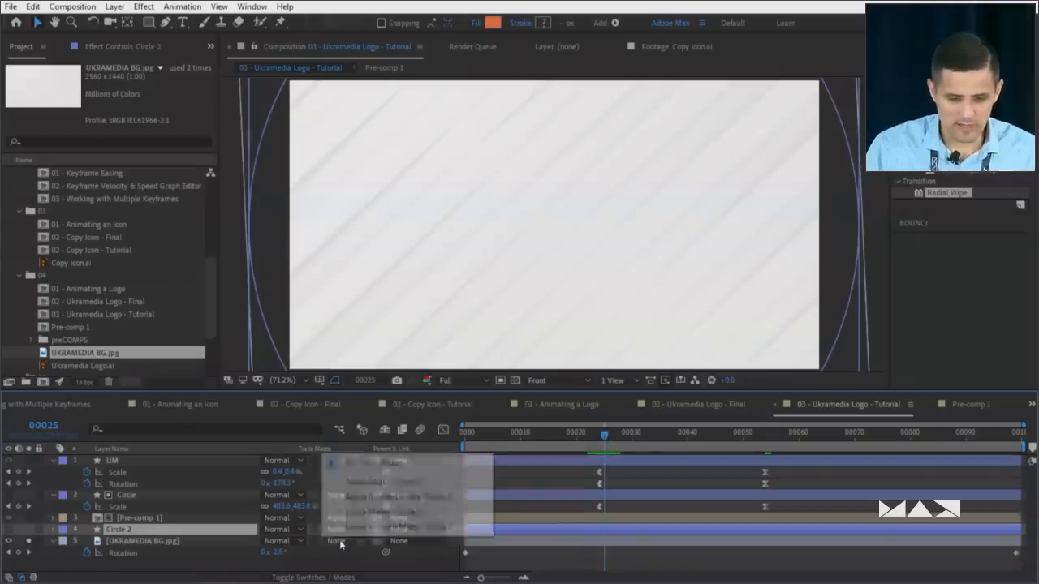
{"action": "left_click", "coordinate": [426, 483]}
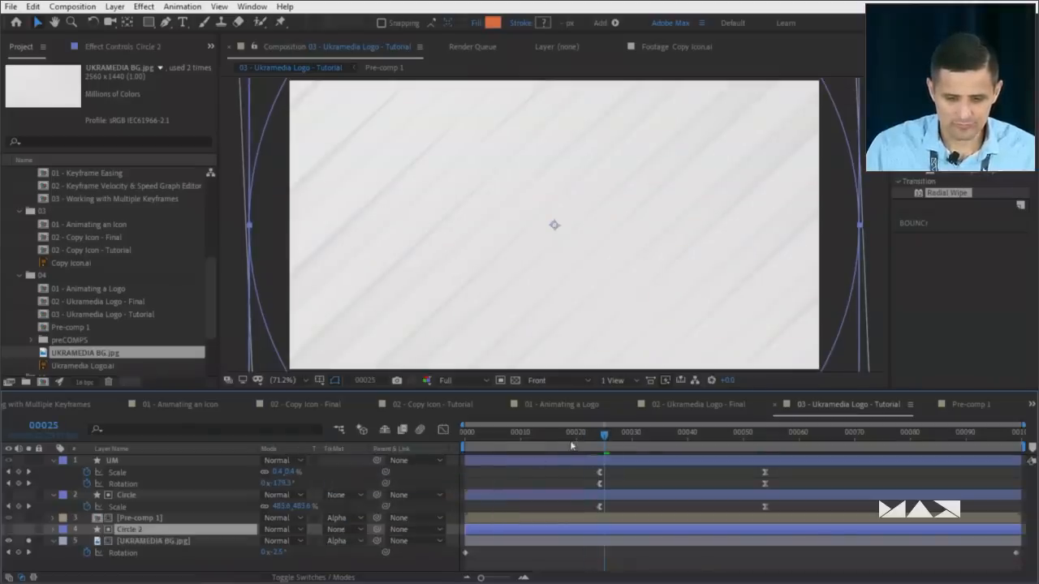
{"action": "key", "text": "space"}
{"action": "mouse_move", "coordinate": [660, 441]}
{"action": "left_mouse_down"}
{"action": "mouse_move", "coordinate": [681, 440]}
{"action": "mouse_move", "coordinate": [667, 442]}
{"action": "left_mouse_up"}
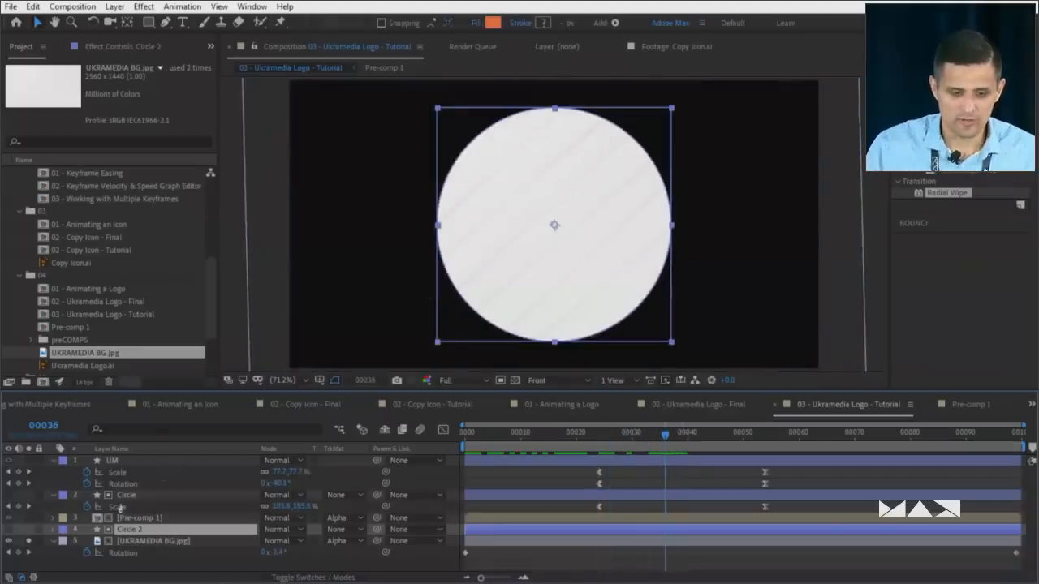
{"action": "left_click", "coordinate": [29, 540]}
{"action": "mouse_move", "coordinate": [544, 445]}
{"action": "left_mouse_down"}
{"action": "mouse_move", "coordinate": [506, 447]}
{"action": "mouse_move", "coordinate": [527, 447]}
{"action": "left_mouse_up"}
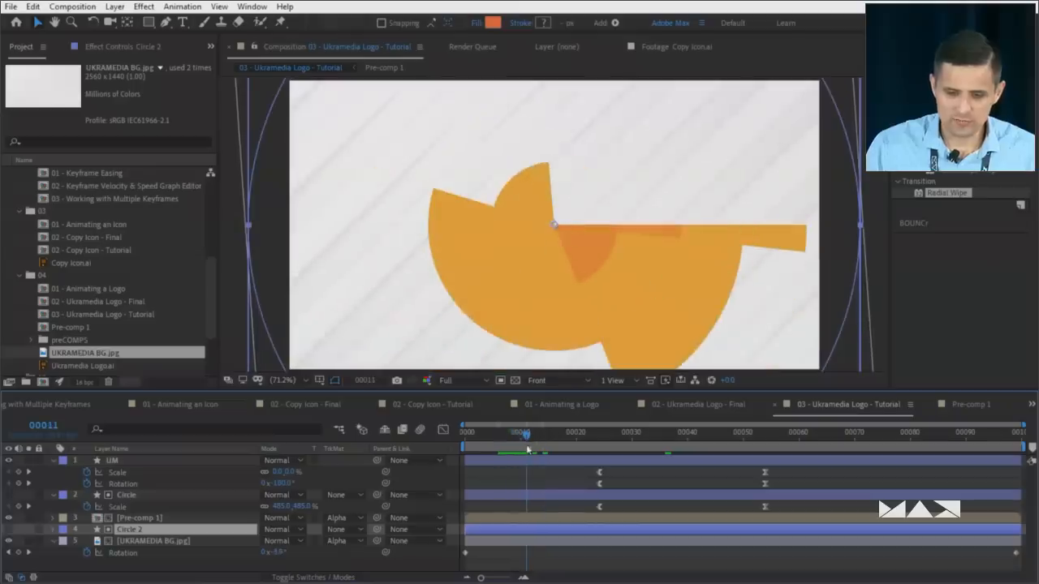
{"action": "left_click_drag", "start_coordinate": [590, 438], "coordinate": [761, 447]}
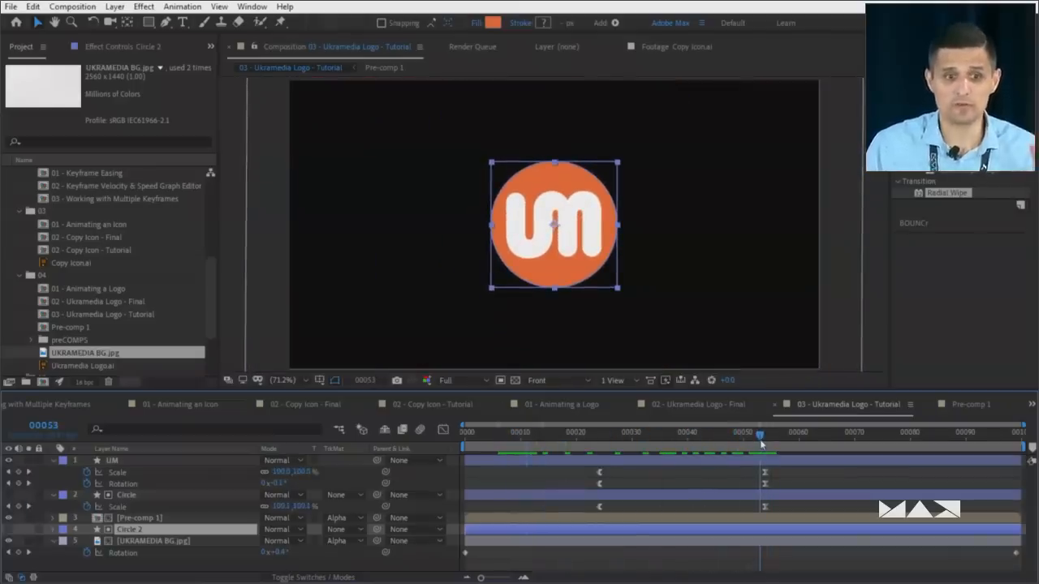
Set the UKRAMEDIA BG.jpg layer's track matte to Alpha Inverted Matte "Circle 2" and preview the animation from frame 0
{"action": "left_click", "coordinate": [340, 540]}
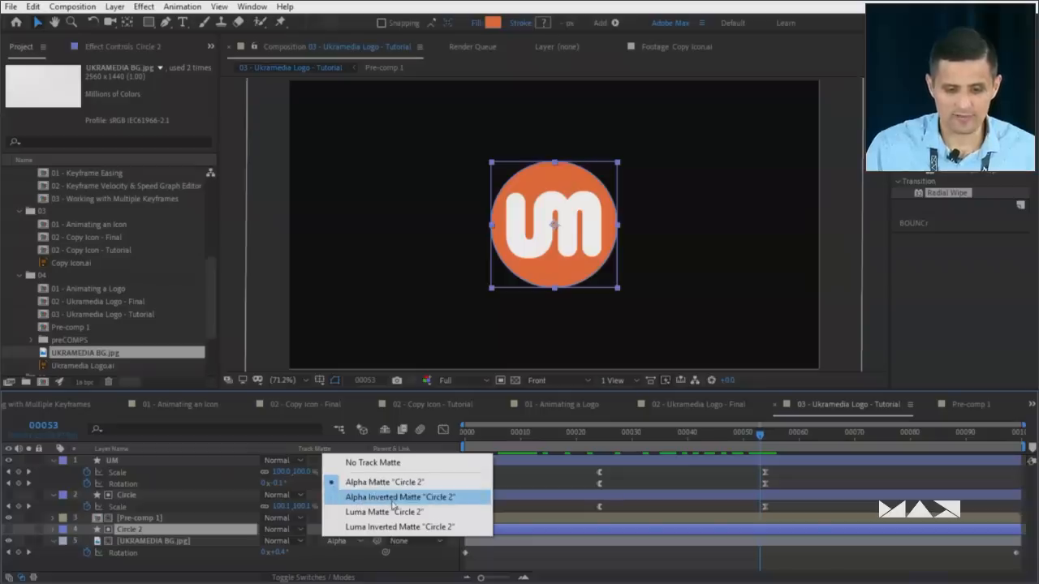
{"action": "left_click", "coordinate": [414, 499]}
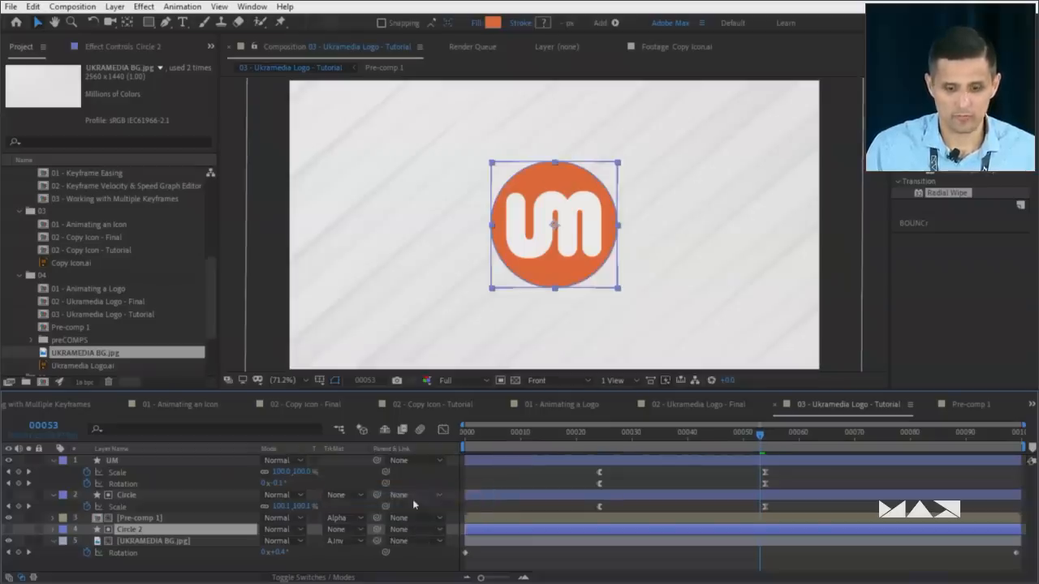
{"action": "left_click", "coordinate": [467, 438]}
{"action": "left_click_drag", "start_coordinate": [468, 442], "coordinate": [404, 479]}
{"action": "left_click", "coordinate": [438, 477]}
{"action": "key", "text": "space"}
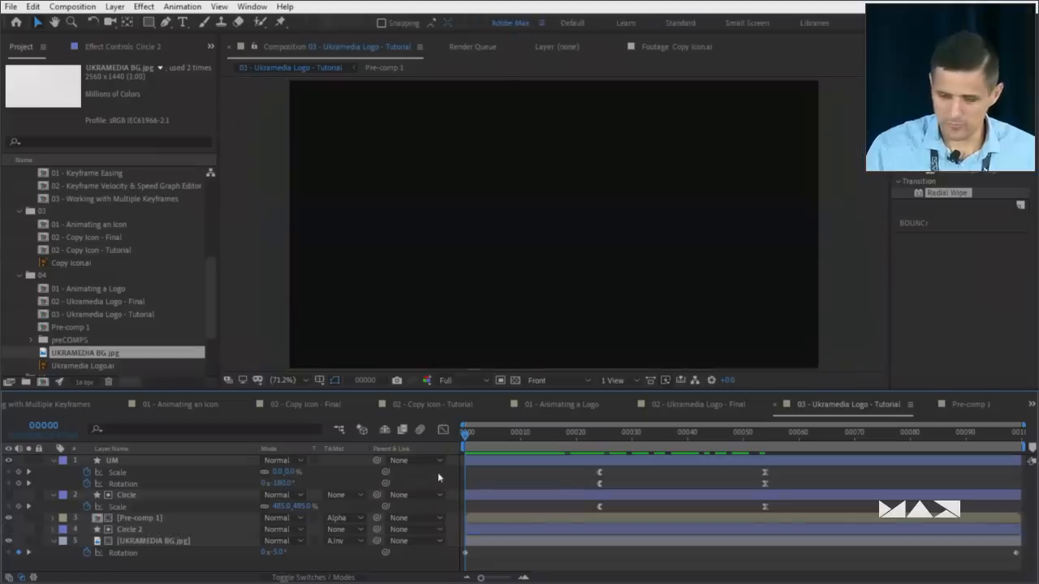